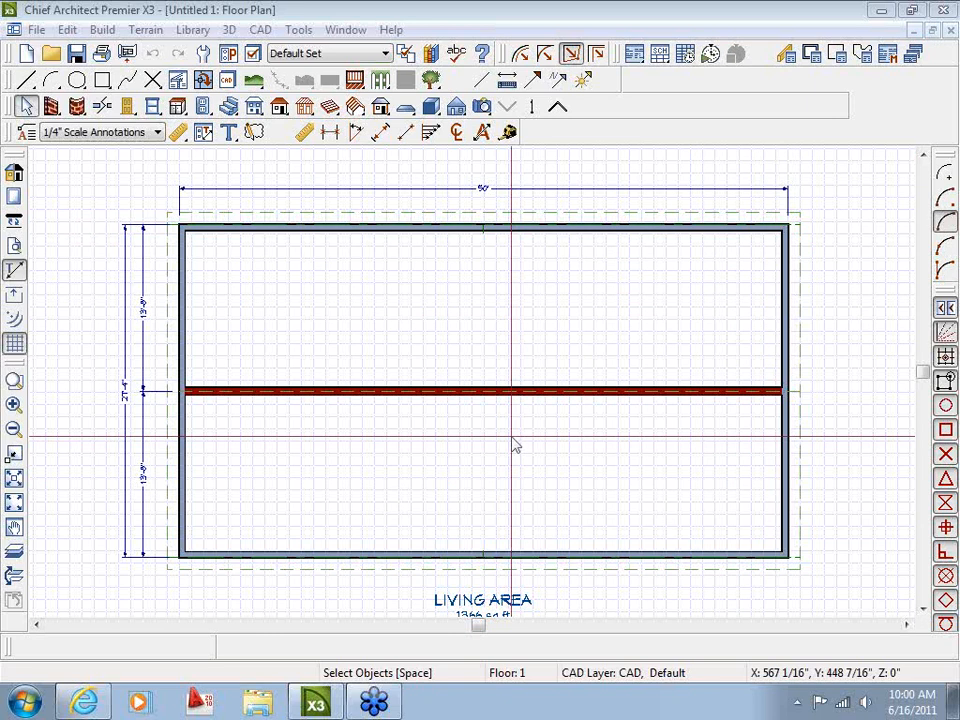
Step: Look at the second floor plan and return to the first floor plan
{"action": "middle_click_drag", "start_coordinate": [511, 437], "coordinate": [551, 408]}
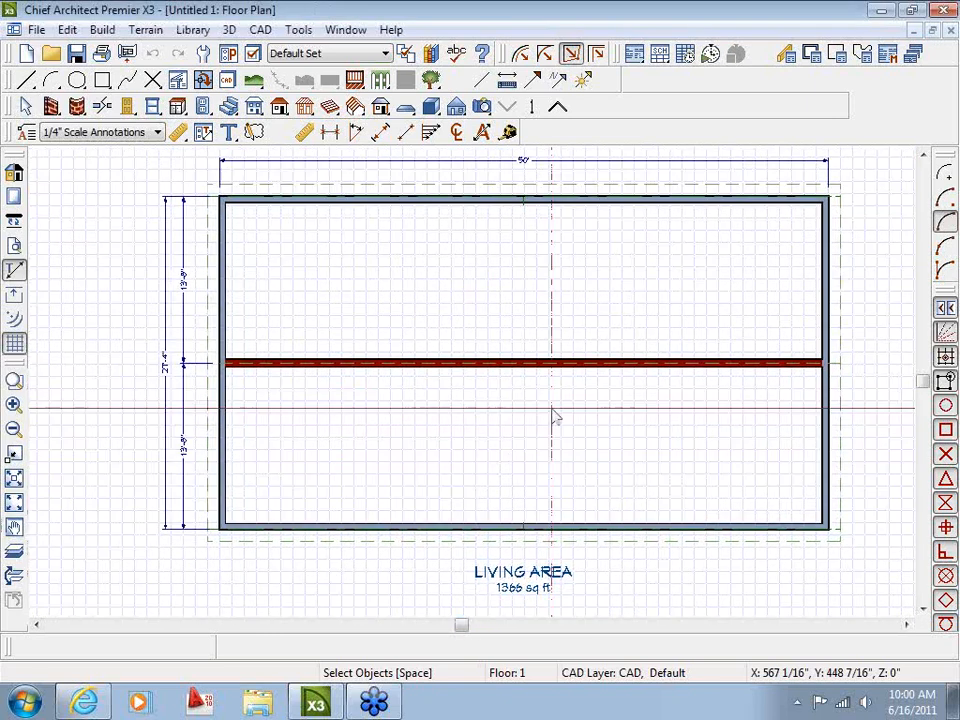
{"action": "scroll", "coordinate": [553, 423], "scroll_direction": "down", "scroll_amount": 1}
{"action": "left_click", "coordinate": [531, 106]}
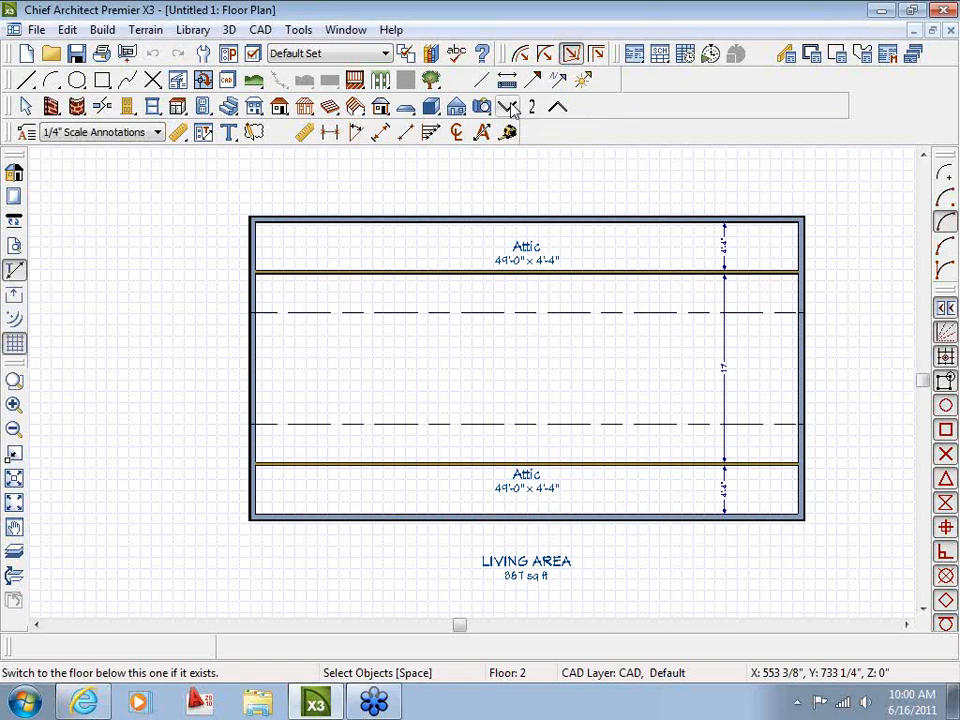
{"action": "left_click", "coordinate": [510, 108]}
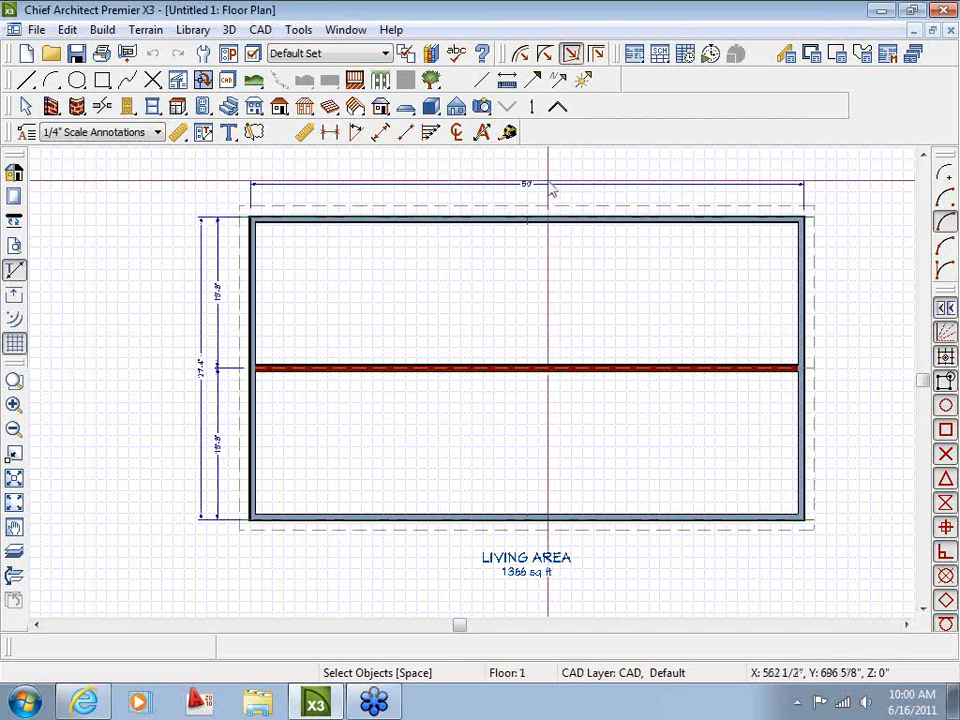
Step: Build a foundation of 8" CMU stem walls with footings, derived from the 1st floor plan
{"action": "left_click", "coordinate": [256, 108]}
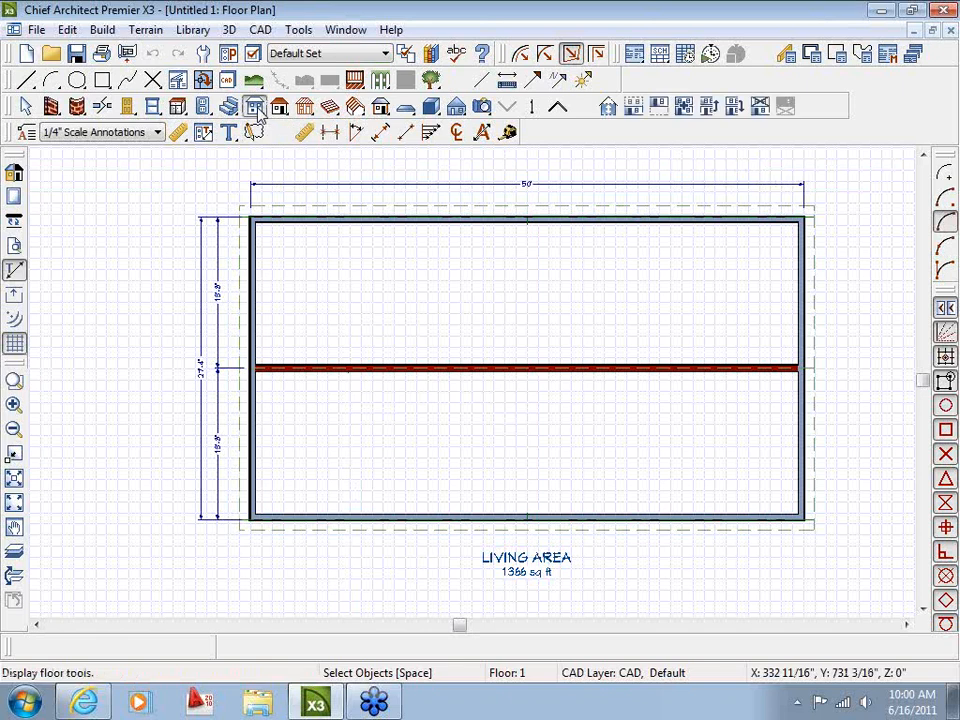
{"action": "left_click", "coordinate": [664, 112]}
{"action": "left_click_drag", "start_coordinate": [316, 162], "coordinate": [409, 113]}
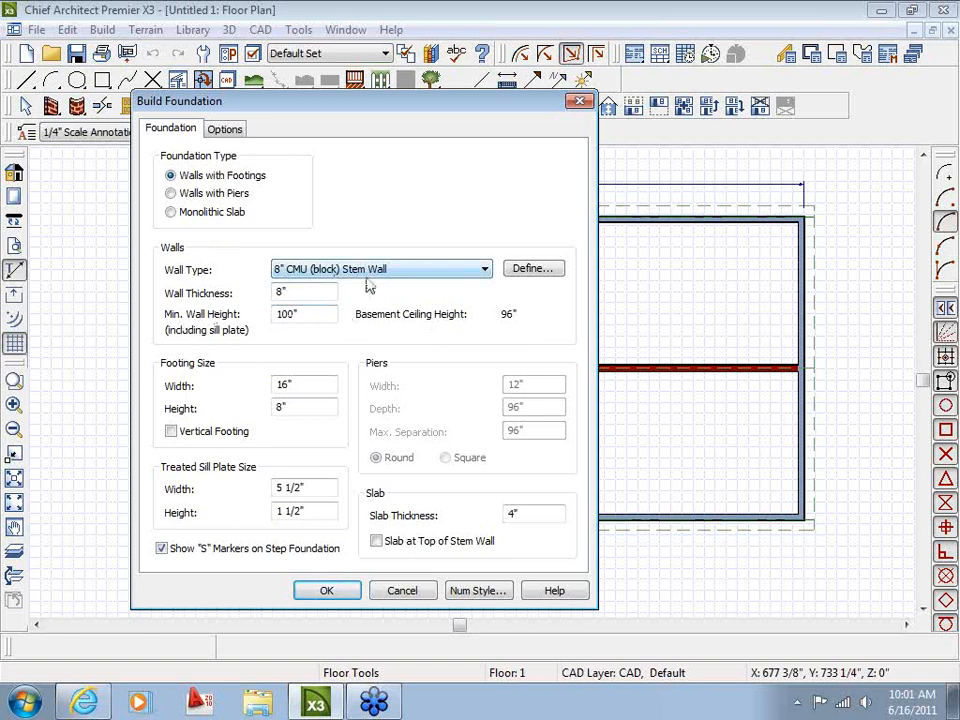
{"action": "left_click", "coordinate": [328, 591]}
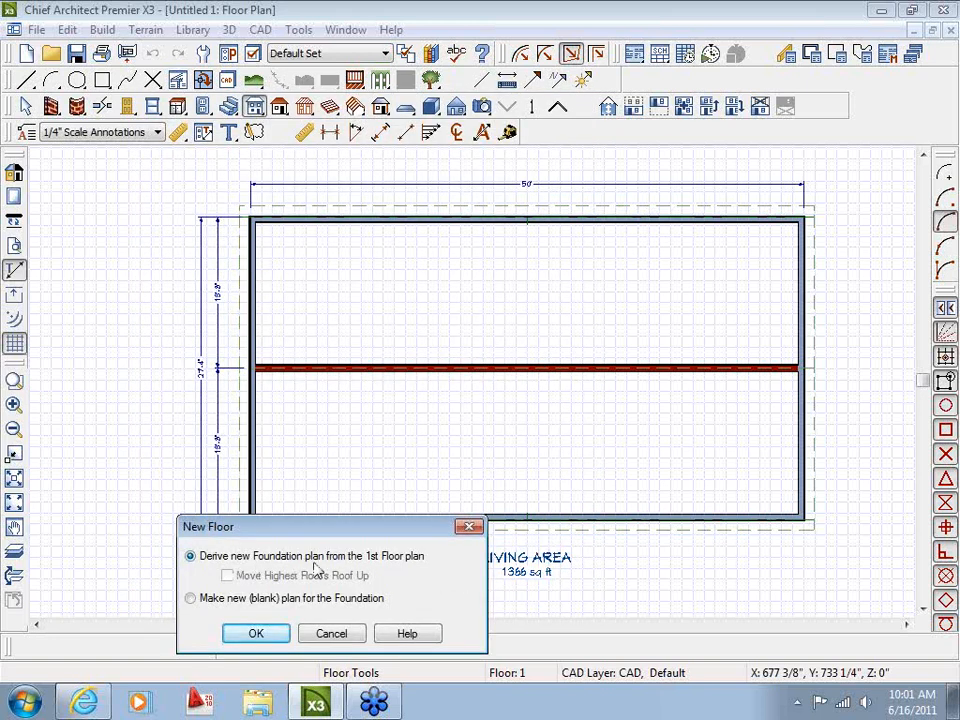
{"action": "left_click", "coordinate": [255, 633]}
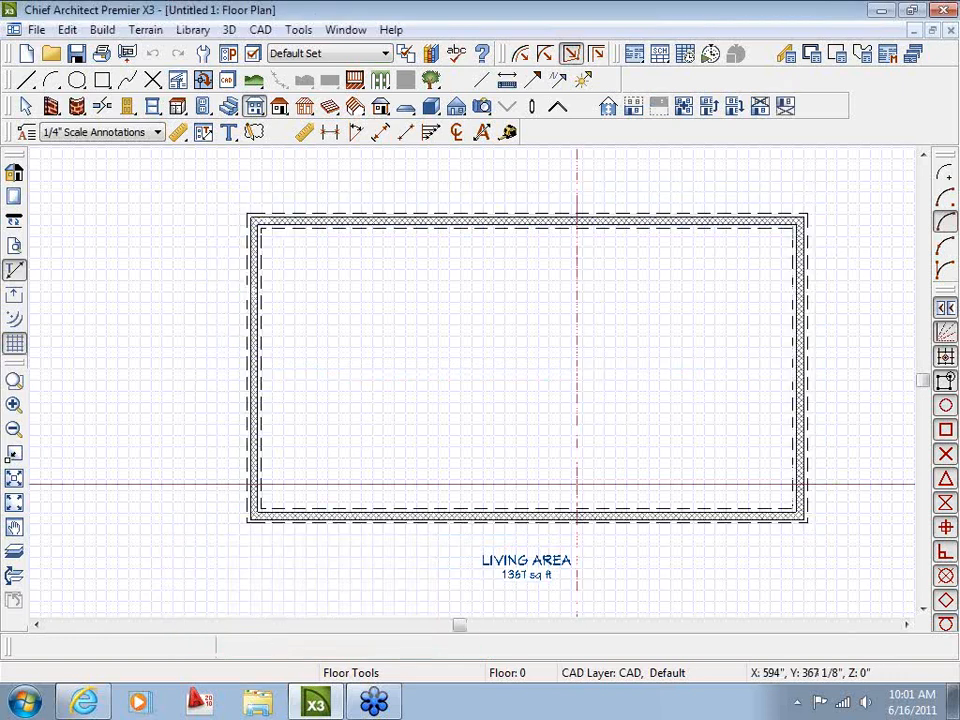
Step: Draw a straight staircase going up, about 72" long, inside the foundation plan near its lower wall
{"action": "left_click", "coordinate": [556, 108]}
{"action": "left_click", "coordinate": [508, 108]}
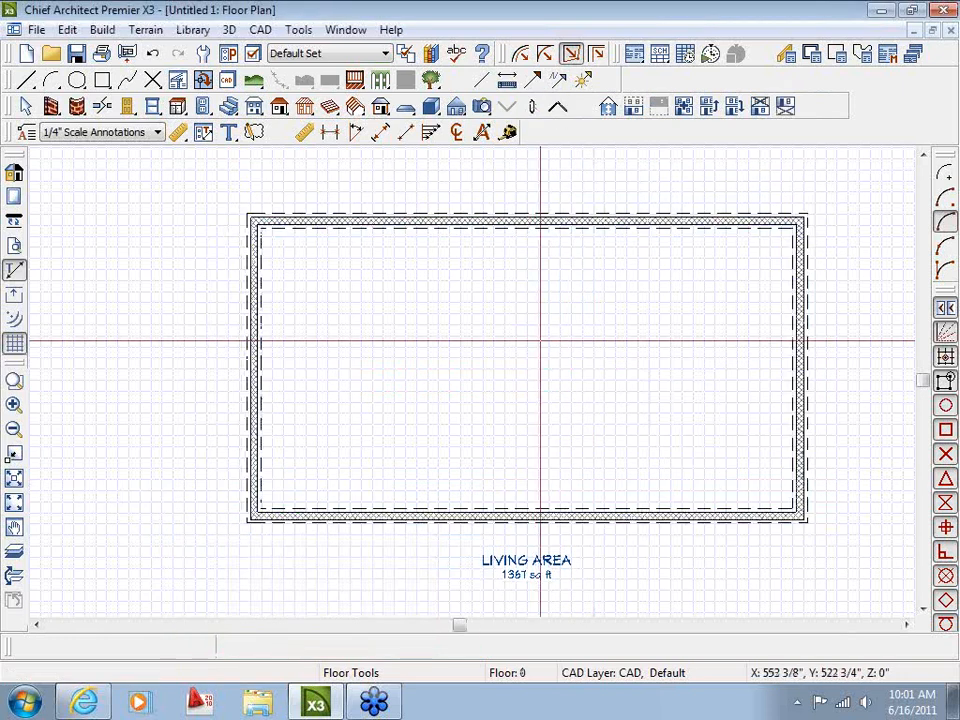
{"action": "left_click", "coordinate": [228, 106]}
{"action": "left_click_drag", "start_coordinate": [457, 466], "coordinate": [454, 400]}
{"action": "scroll", "coordinate": [522, 442], "scroll_direction": "up", "scroll_amount": 2}
{"action": "scroll", "coordinate": [522, 442], "scroll_direction": "up", "scroll_amount": 2}
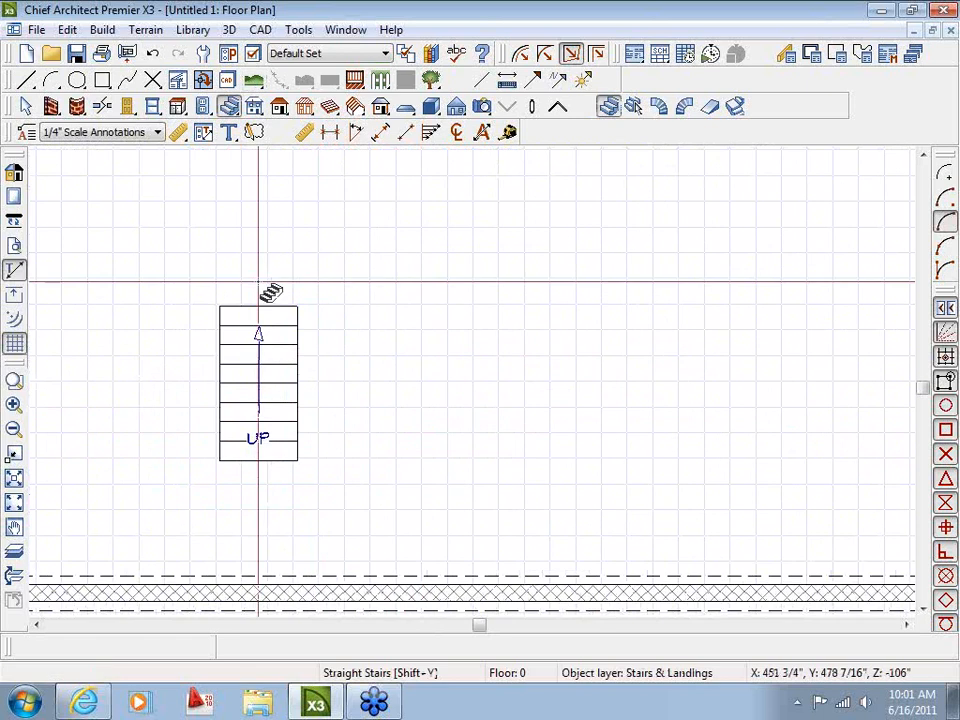
{"action": "key", "text": "space"}
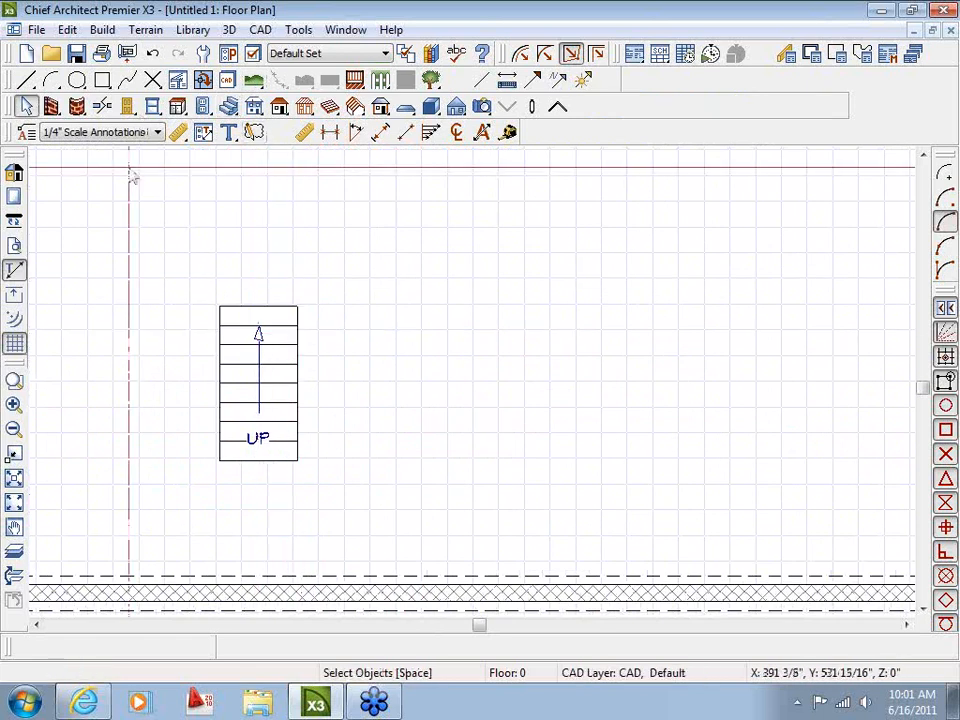
Step: Create a full camera view aimed at the basement staircase that shows its open side
{"action": "left_click", "coordinate": [481, 107]}
{"action": "left_click_drag", "start_coordinate": [676, 288], "coordinate": [401, 339]}
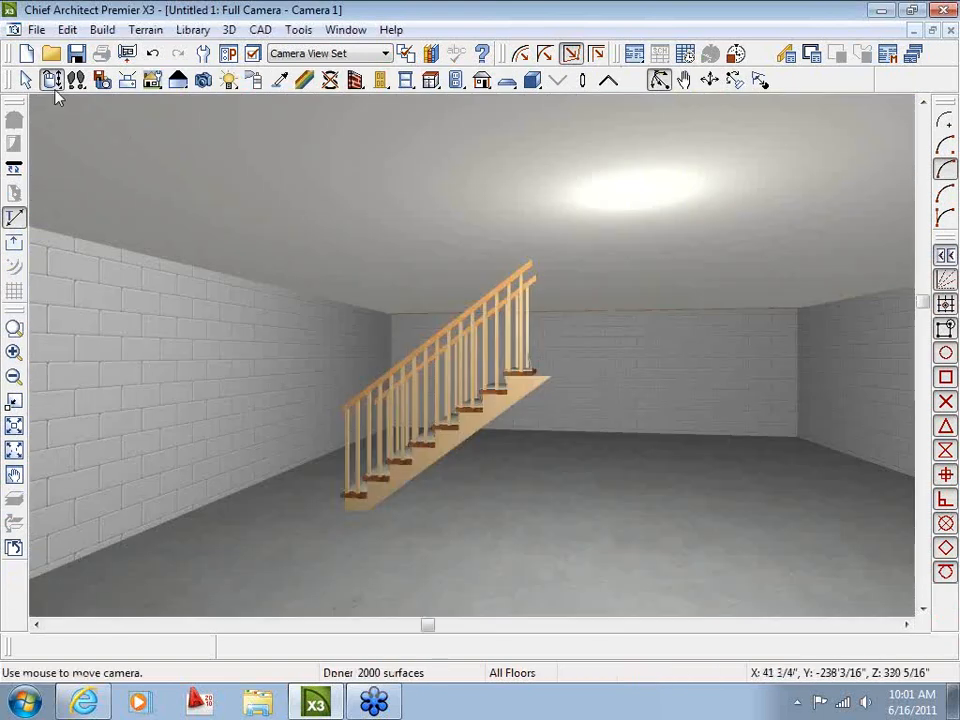
{"action": "left_click_drag", "start_coordinate": [347, 283], "coordinate": [386, 456]}
{"action": "key", "text": "space"}
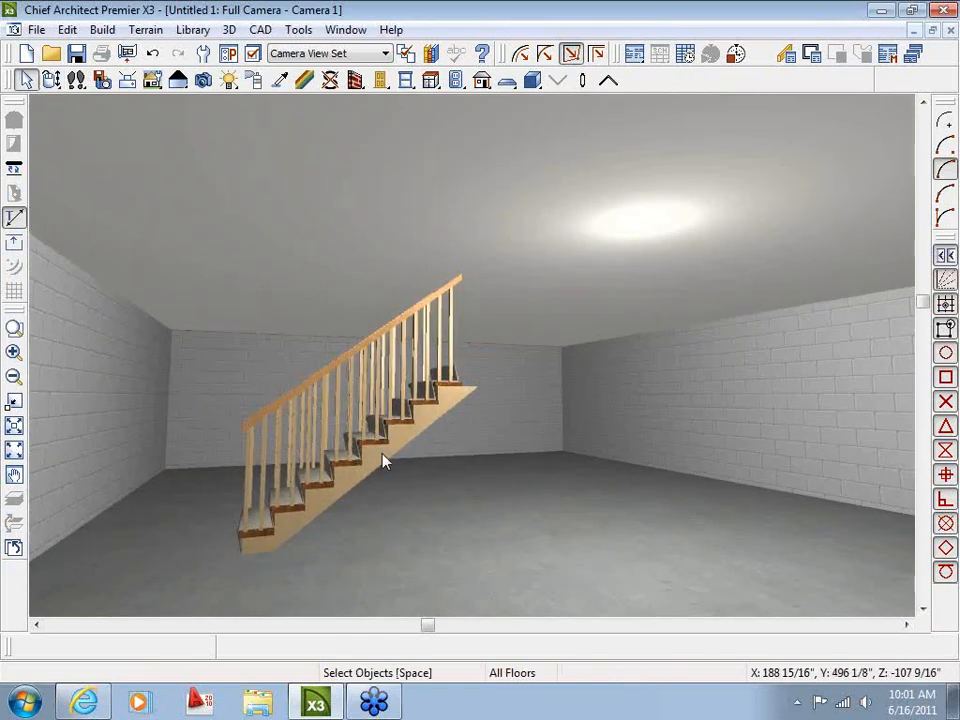
Step: Change the staircase style to Single Stringer and inspect the result in the camera view
{"action": "double_click", "coordinate": [367, 459]}
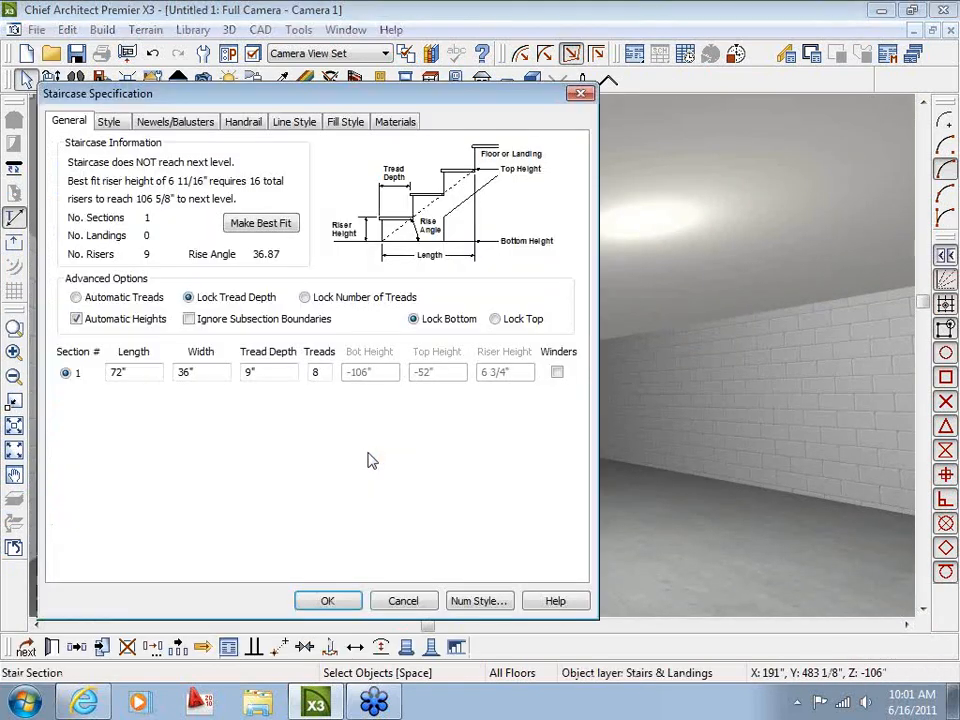
{"action": "left_click_drag", "start_coordinate": [380, 103], "coordinate": [449, 77]}
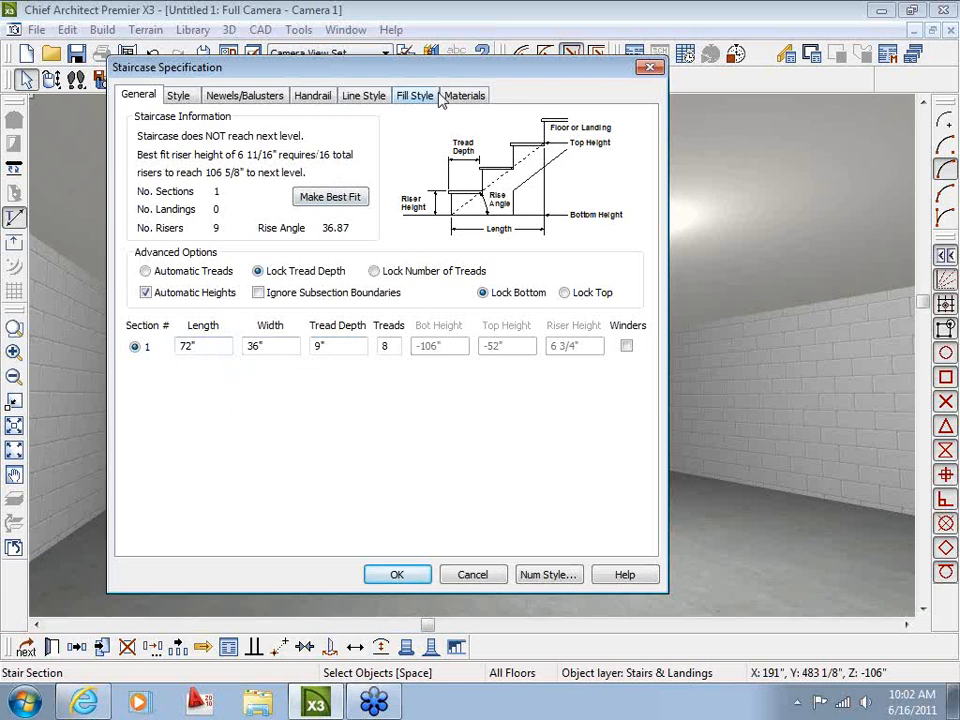
{"action": "left_click_drag", "start_coordinate": [455, 67], "coordinate": [475, 63]}
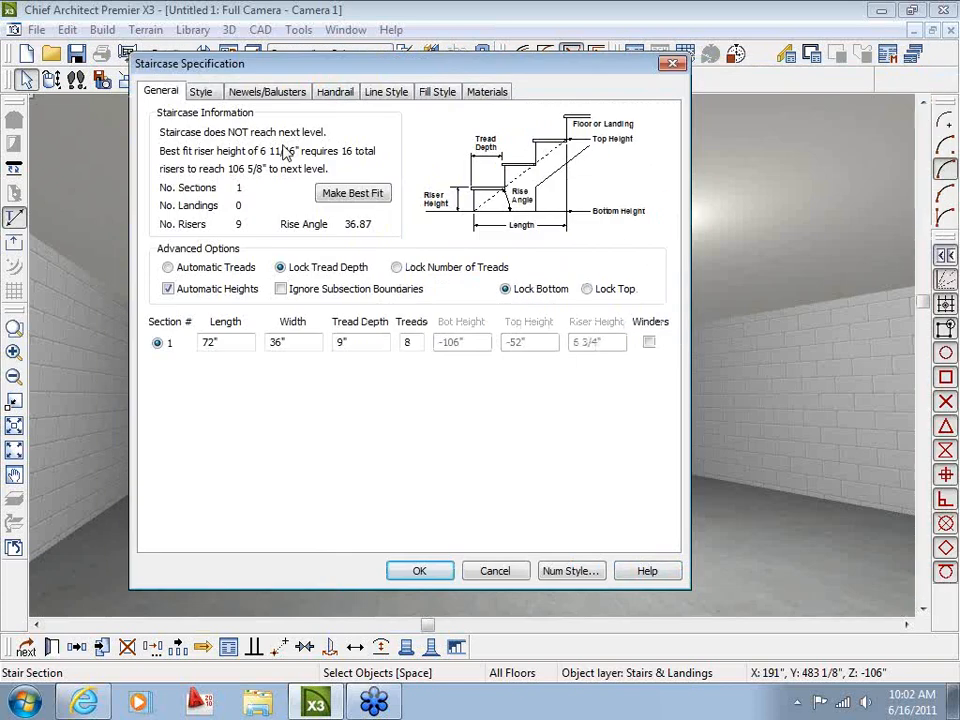
{"action": "left_click", "coordinate": [205, 93]}
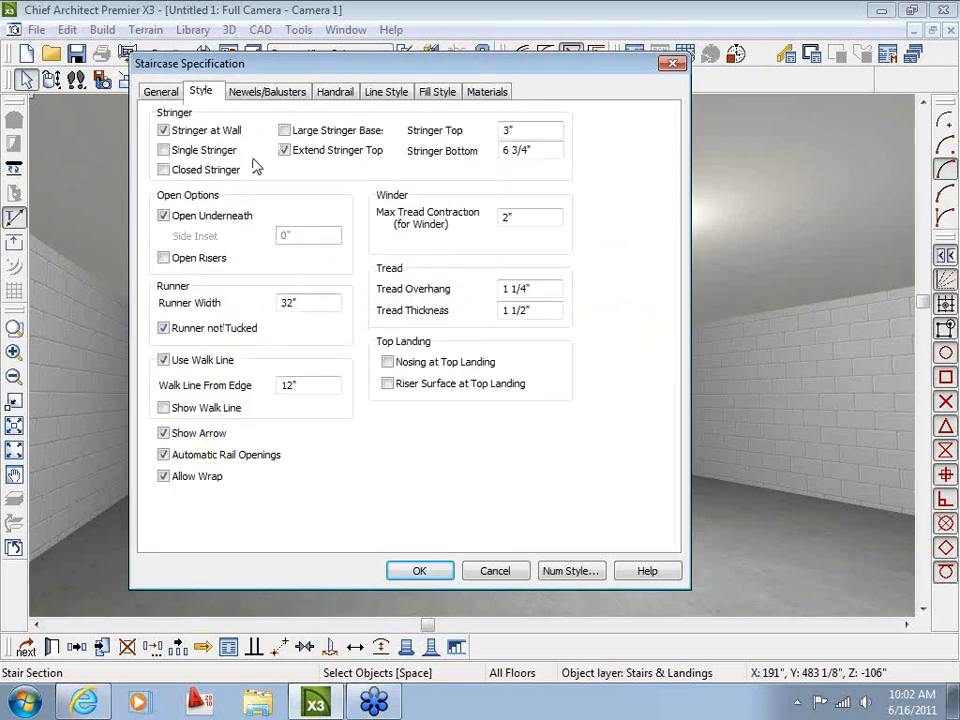
{"action": "left_click_drag", "start_coordinate": [540, 72], "coordinate": [657, 73]}
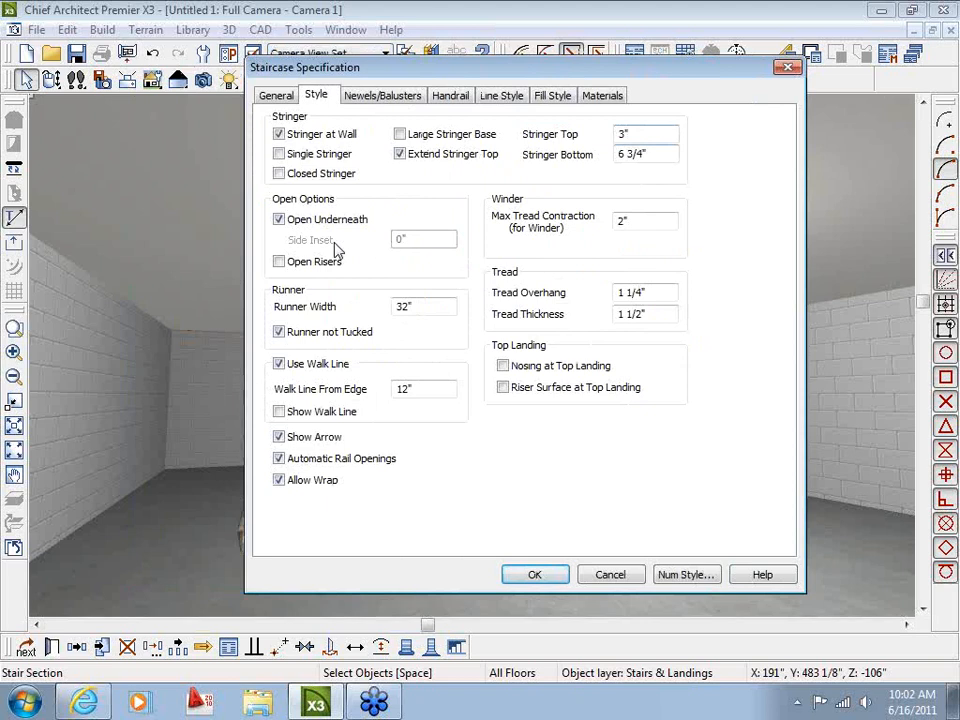
{"action": "left_click", "coordinate": [296, 156]}
{"action": "left_click", "coordinate": [548, 576]}
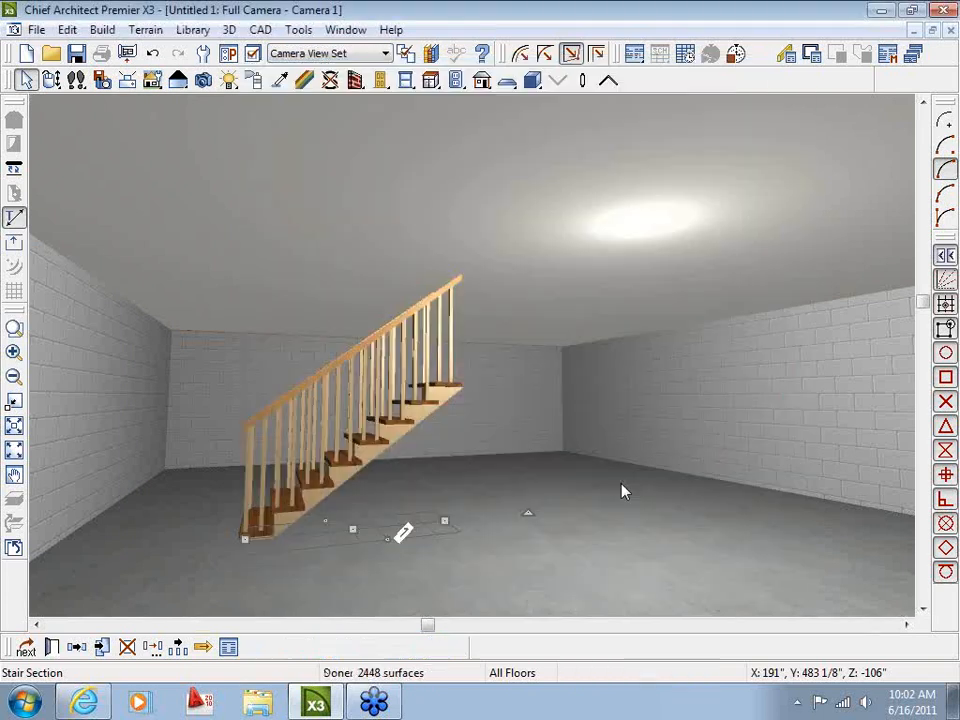
{"action": "left_click", "coordinate": [52, 80]}
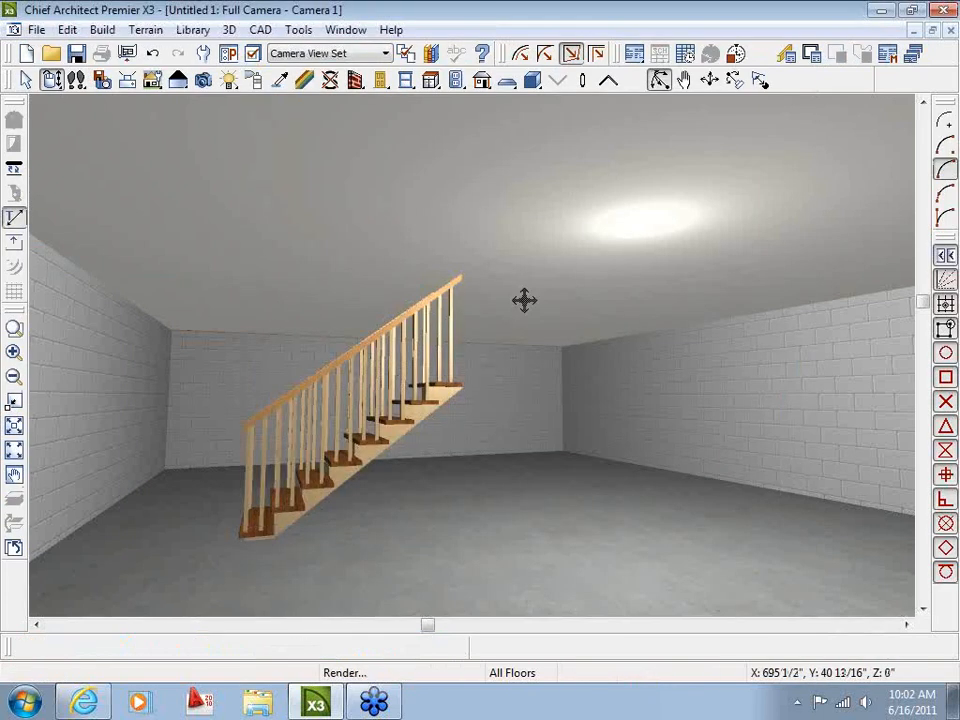
{"action": "left_click_drag", "start_coordinate": [524, 300], "coordinate": [643, 467]}
{"action": "left_click_drag", "start_coordinate": [510, 484], "coordinate": [413, 468]}
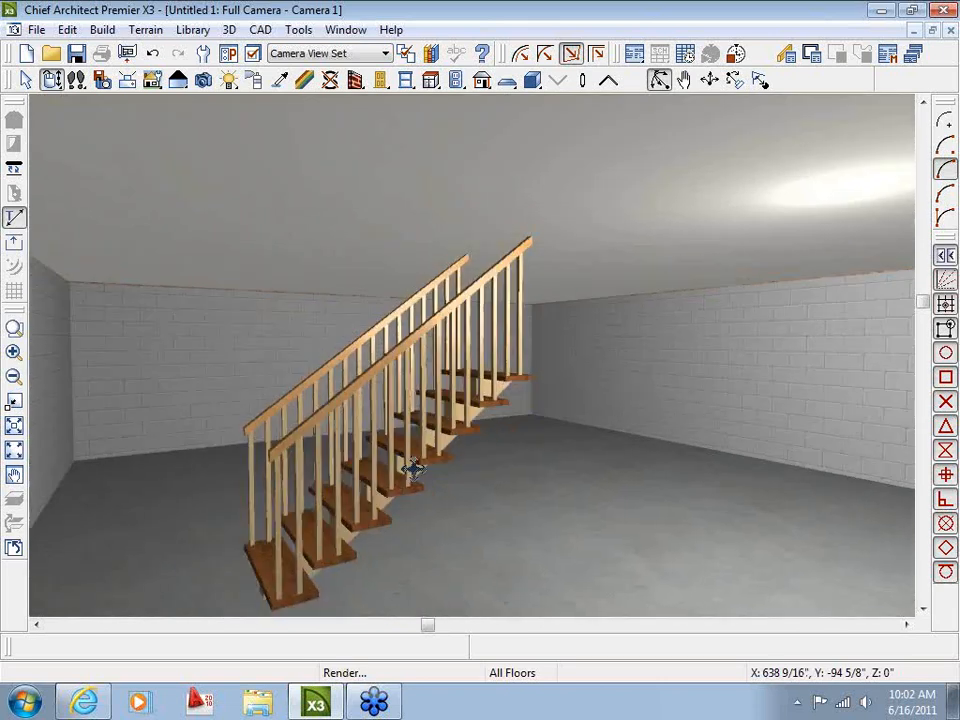
{"action": "key", "text": "space"}
{"action": "double_click", "coordinate": [403, 439]}
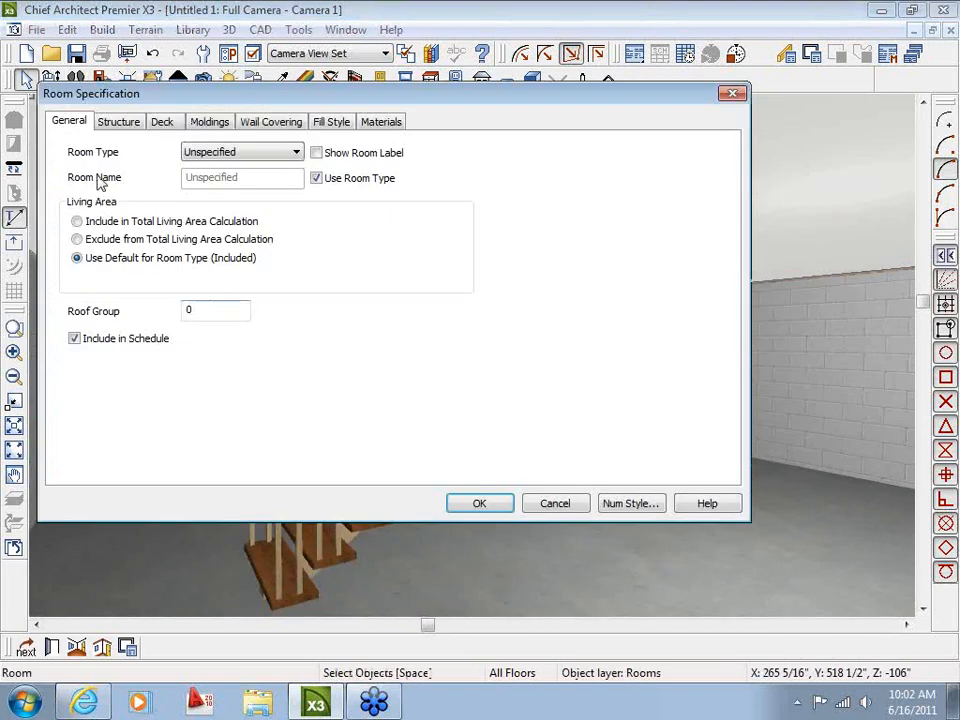
{"action": "left_click", "coordinate": [118, 121]}
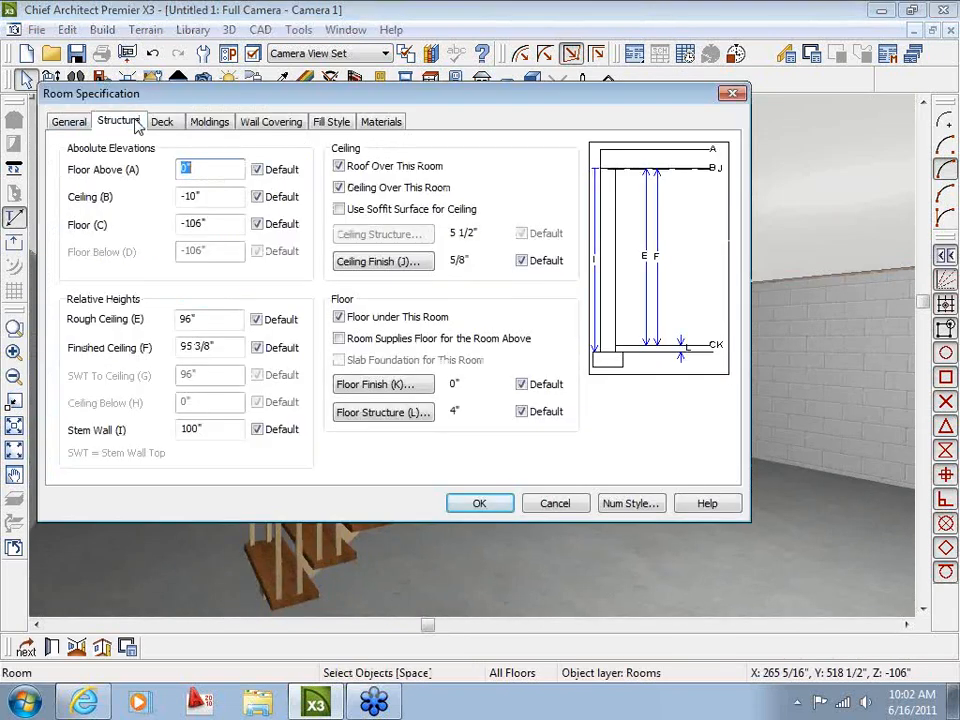
{"action": "left_click", "coordinate": [556, 504]}
Step: Turn off Single Stringer and turn on Closed Stringer in the staircase's style settings
{"action": "left_click", "coordinate": [372, 494]}
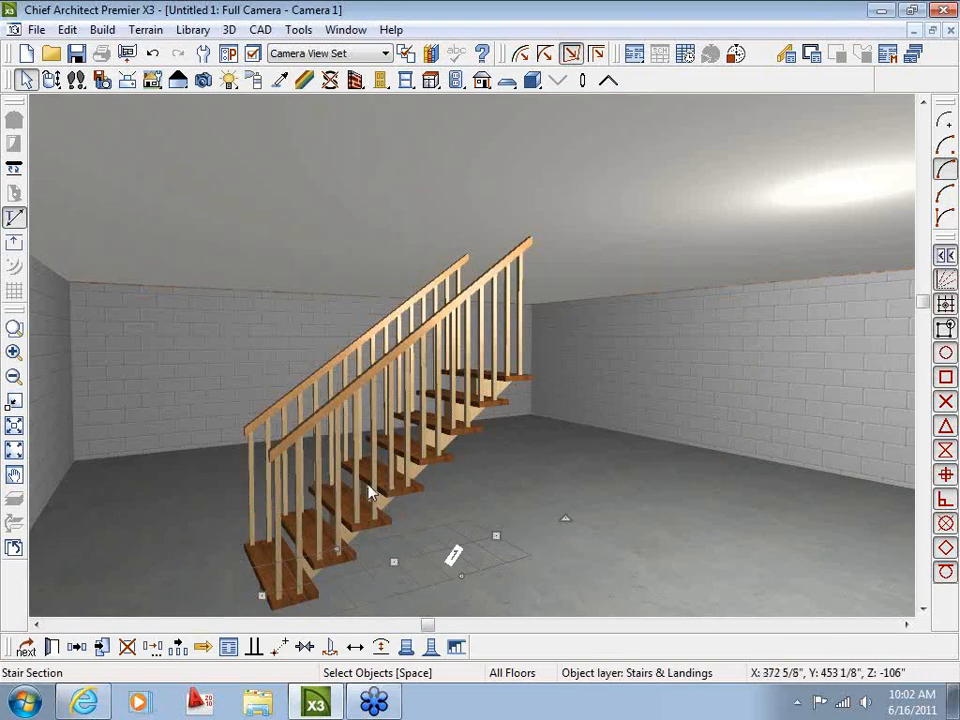
{"action": "left_click", "coordinate": [52, 647]}
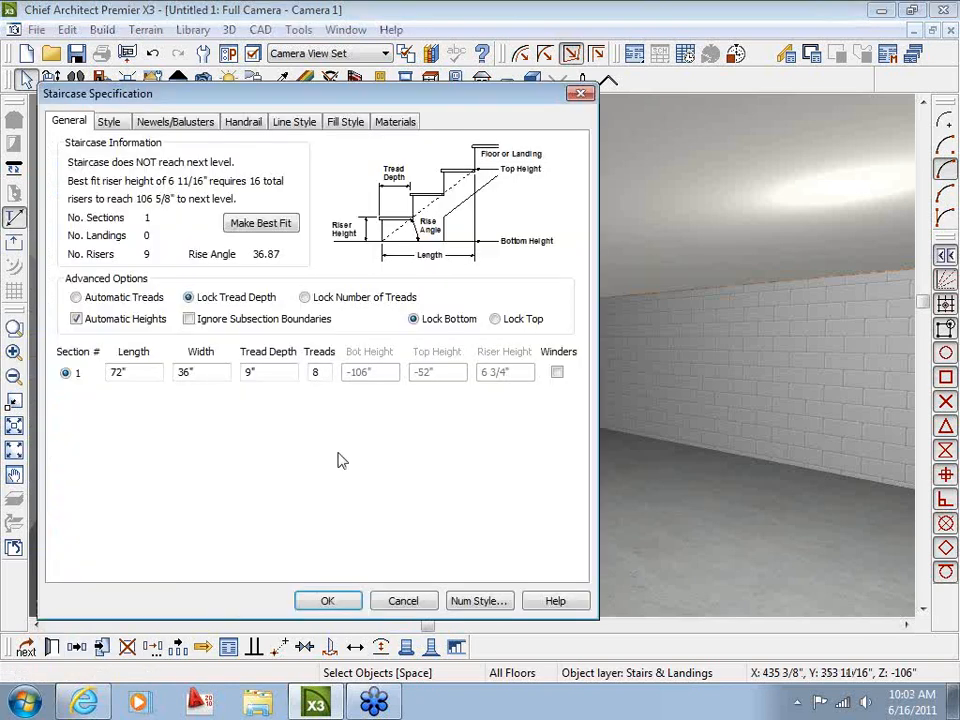
{"action": "left_click", "coordinate": [106, 122]}
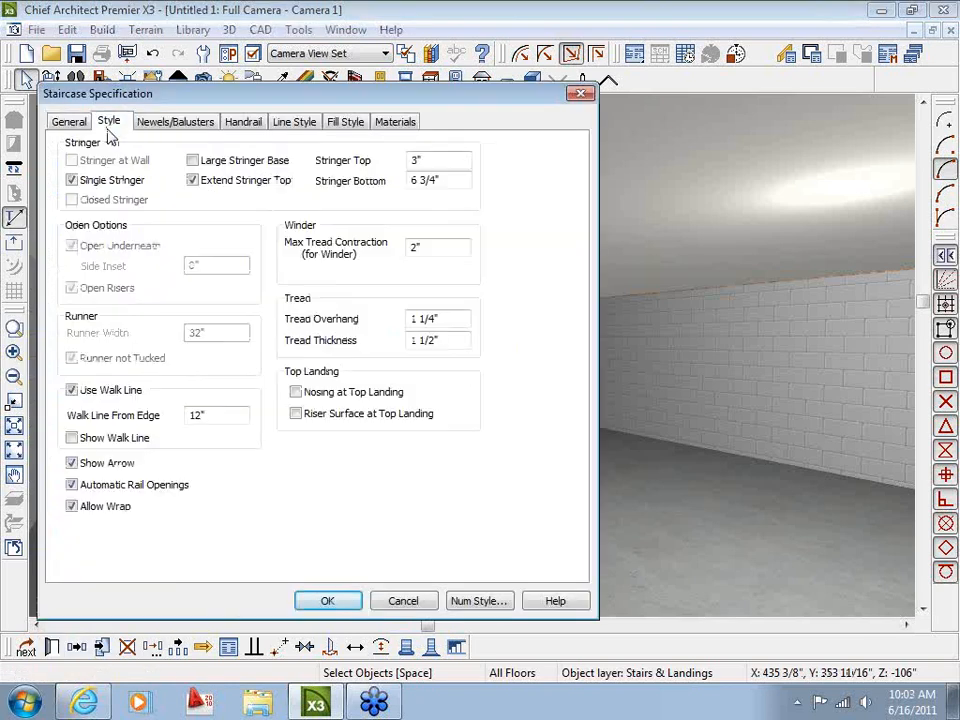
{"action": "left_click", "coordinate": [90, 182]}
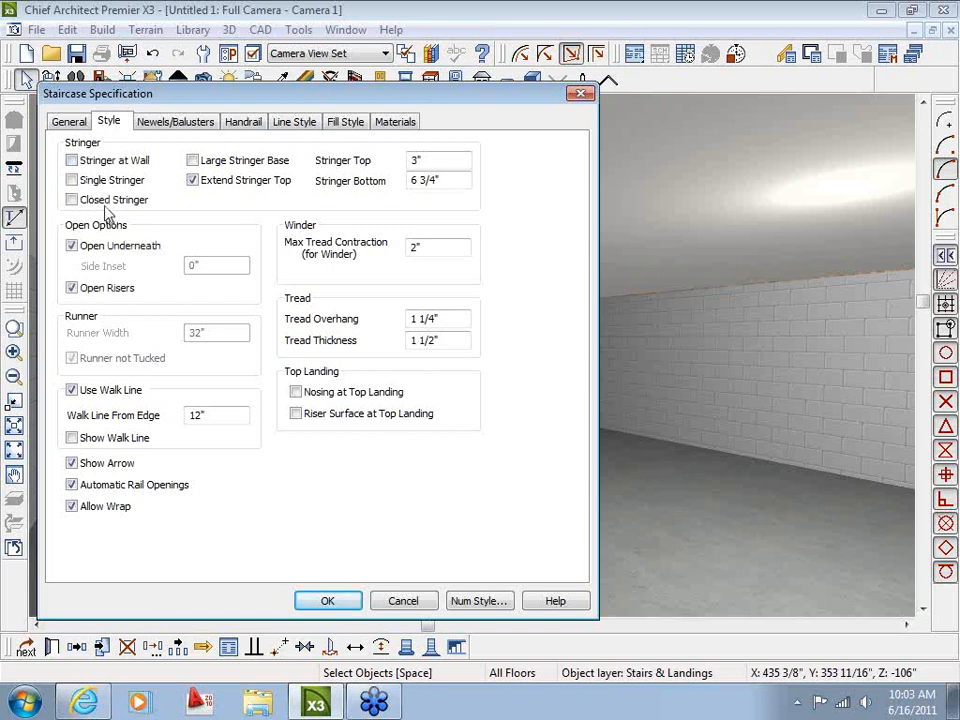
{"action": "left_click", "coordinate": [108, 200]}
{"action": "left_click", "coordinate": [330, 601]}
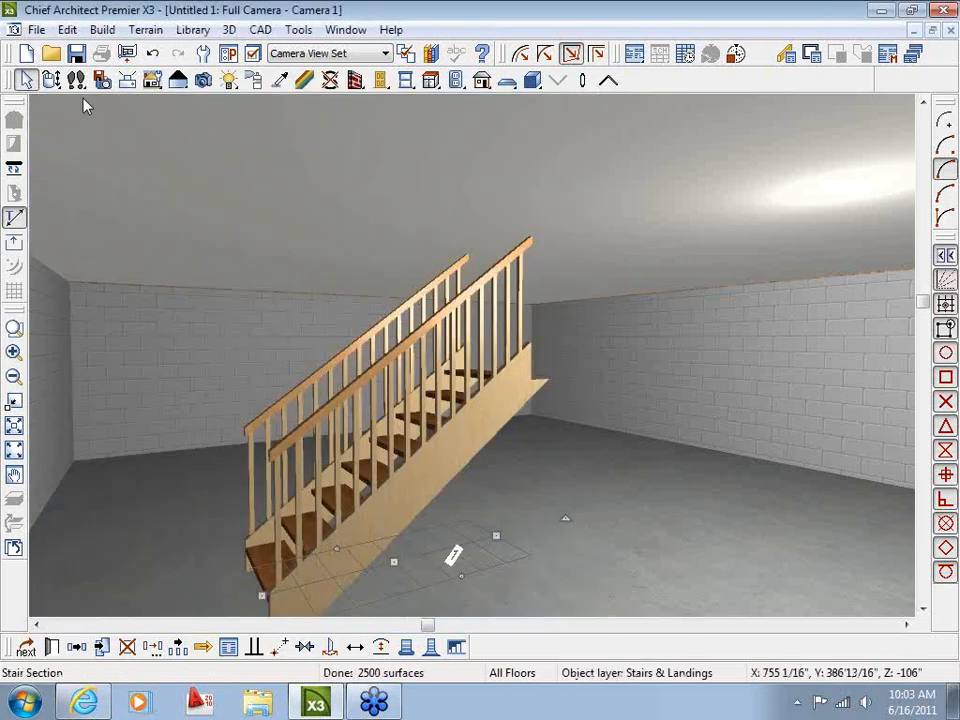
Step: Switch the staircase from Closed Stringer to Stringer at Wall and turn off Open Underneath
{"action": "left_click", "coordinate": [52, 80]}
{"action": "left_click_drag", "start_coordinate": [274, 214], "coordinate": [307, 248]}
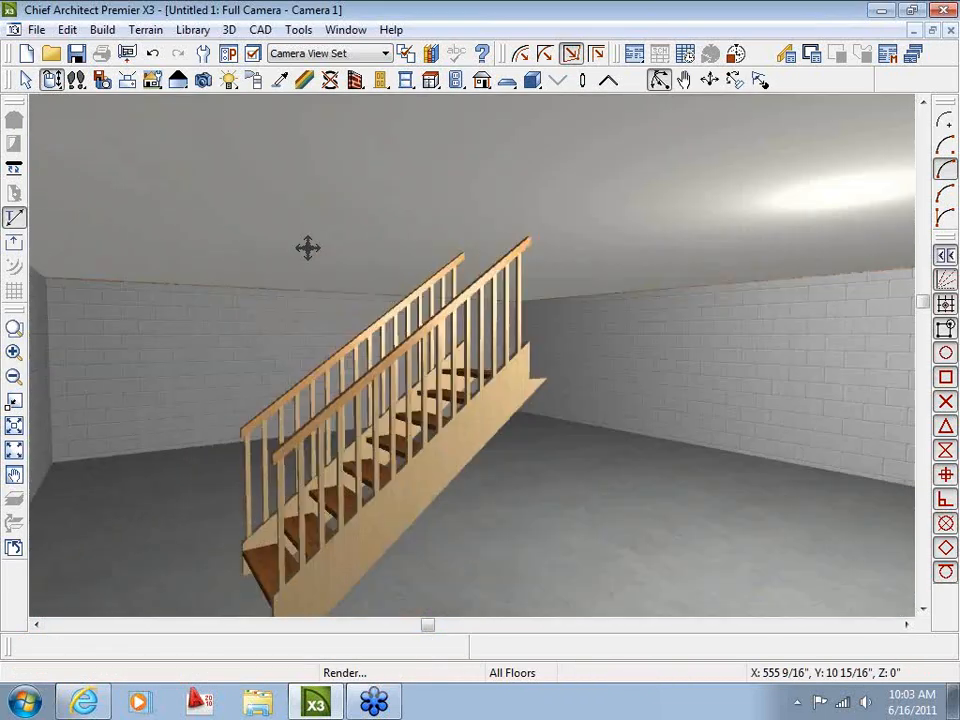
{"action": "key", "text": "space"}
{"action": "double_click", "coordinate": [416, 466]}
{"action": "left_click", "coordinate": [108, 121]}
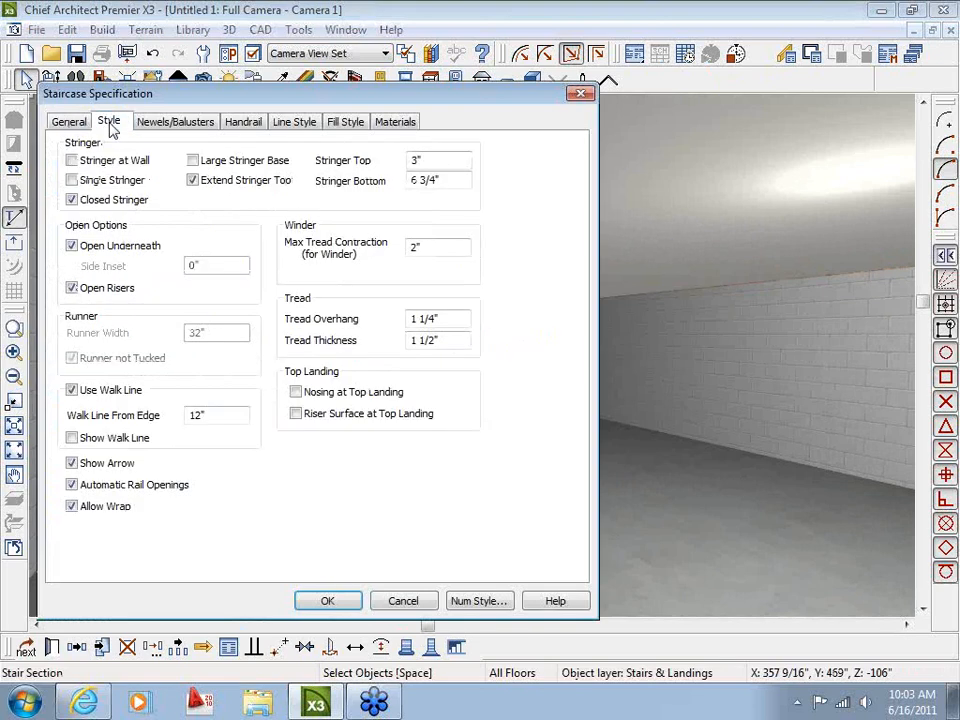
{"action": "left_click", "coordinate": [100, 164]}
{"action": "left_click", "coordinate": [118, 248]}
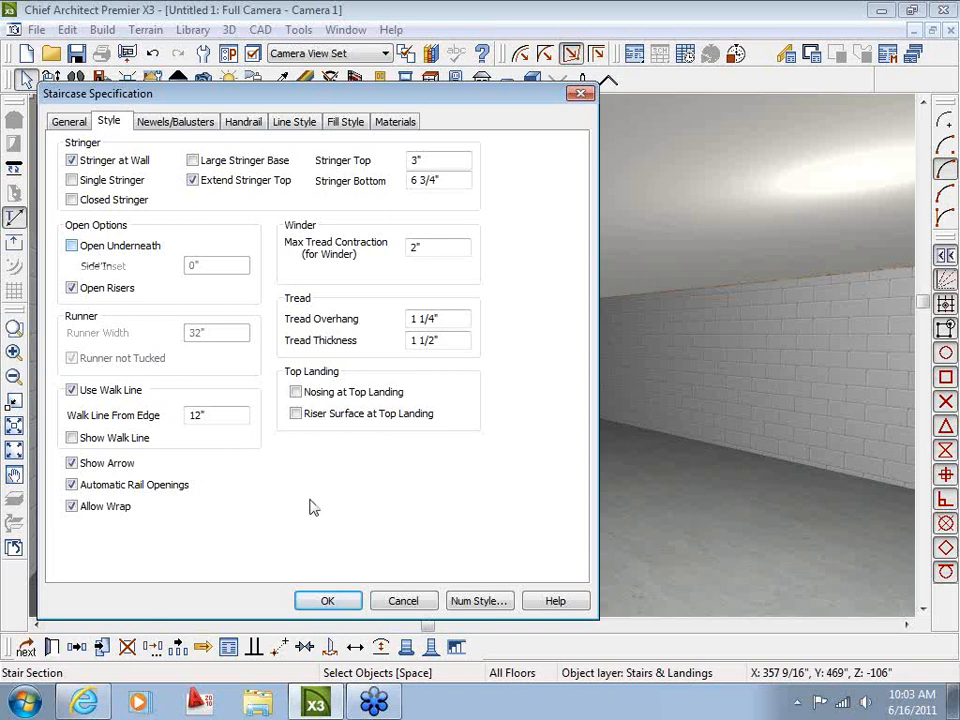
{"action": "left_click", "coordinate": [327, 600]}
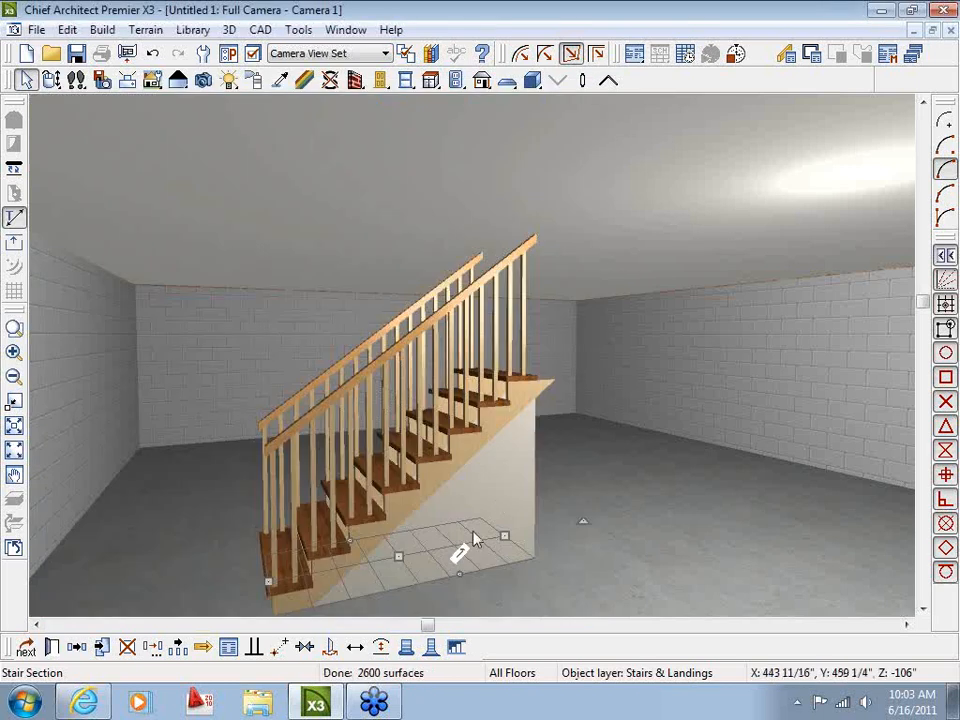
Step: Set the Side Inset of the closed area under the staircase to 1"
{"action": "left_click", "coordinate": [52, 80]}
{"action": "left_click_drag", "start_coordinate": [641, 420], "coordinate": [497, 422]}
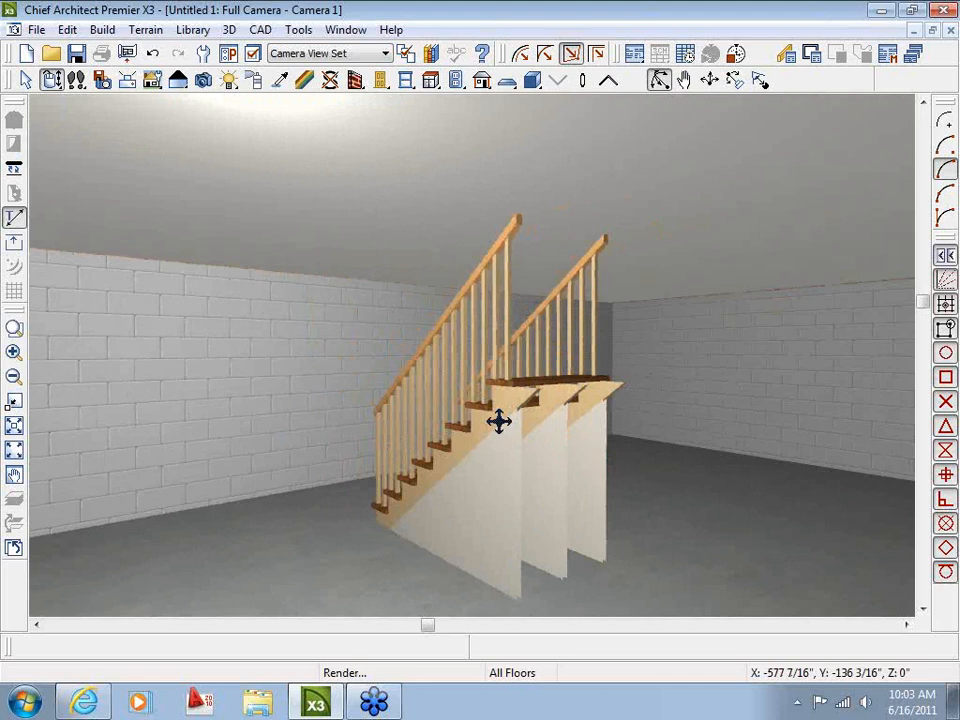
{"action": "key", "text": "space"}
{"action": "left_click", "coordinate": [478, 486]}
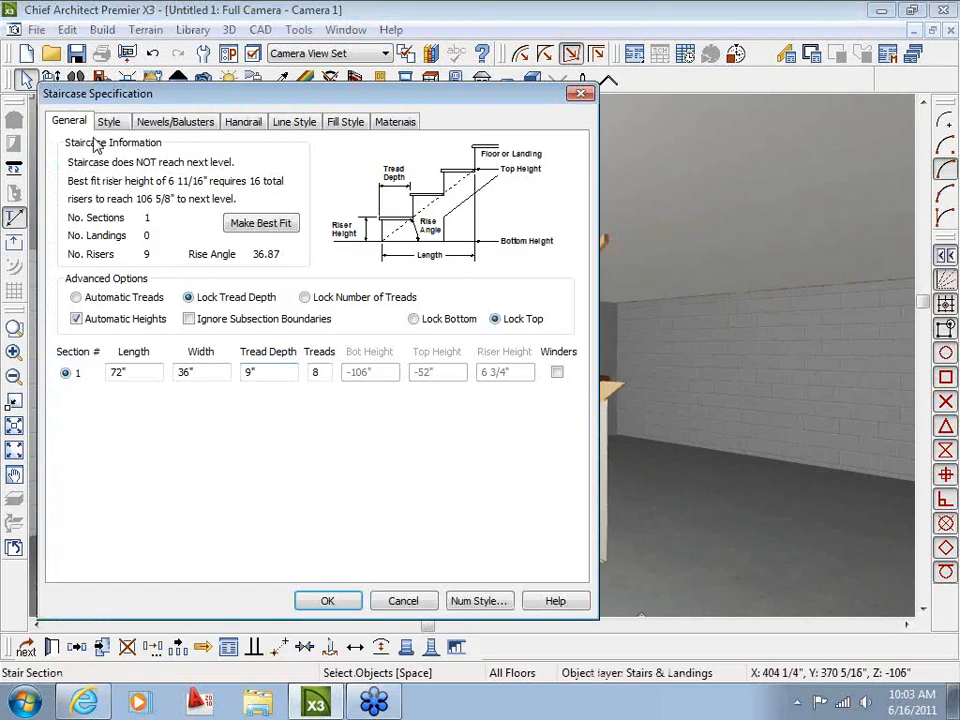
{"action": "left_click", "coordinate": [109, 122]}
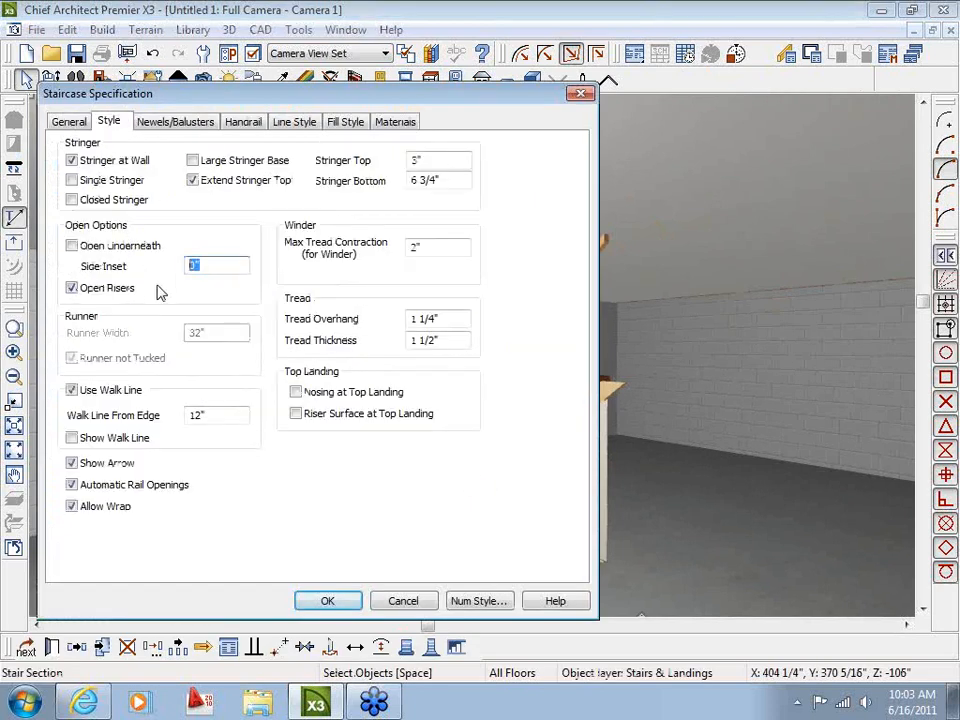
{"action": "left_click", "coordinate": [325, 601]}
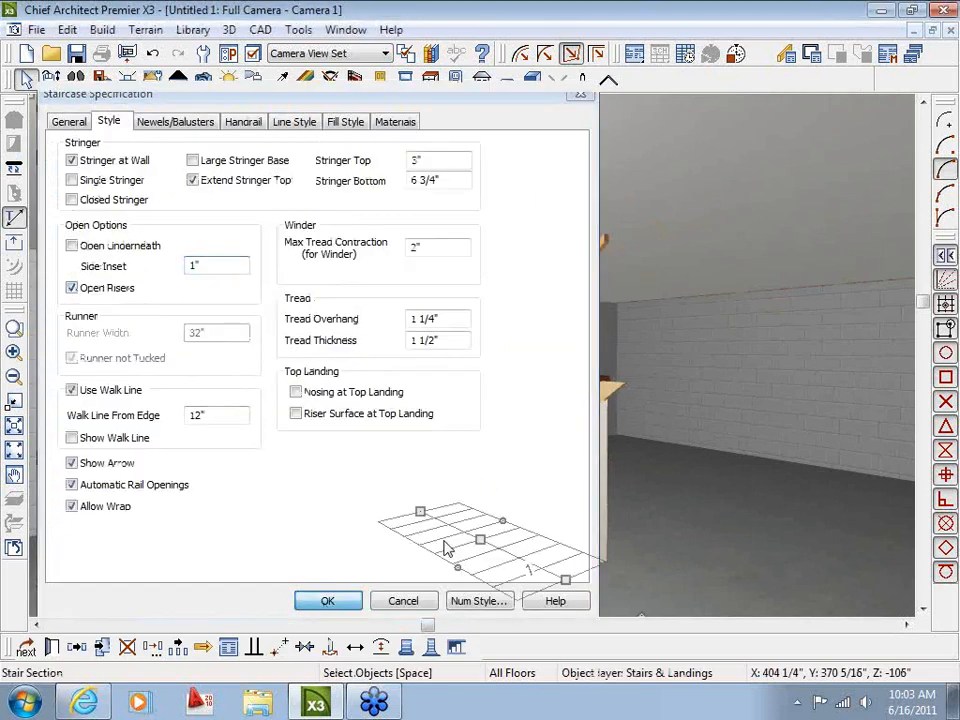
Step: Turn on Open Underneath and turn off Open Risers in the basement staircase's style settings
{"action": "left_click", "coordinate": [52, 80]}
{"action": "left_click_drag", "start_coordinate": [433, 306], "coordinate": [423, 376]}
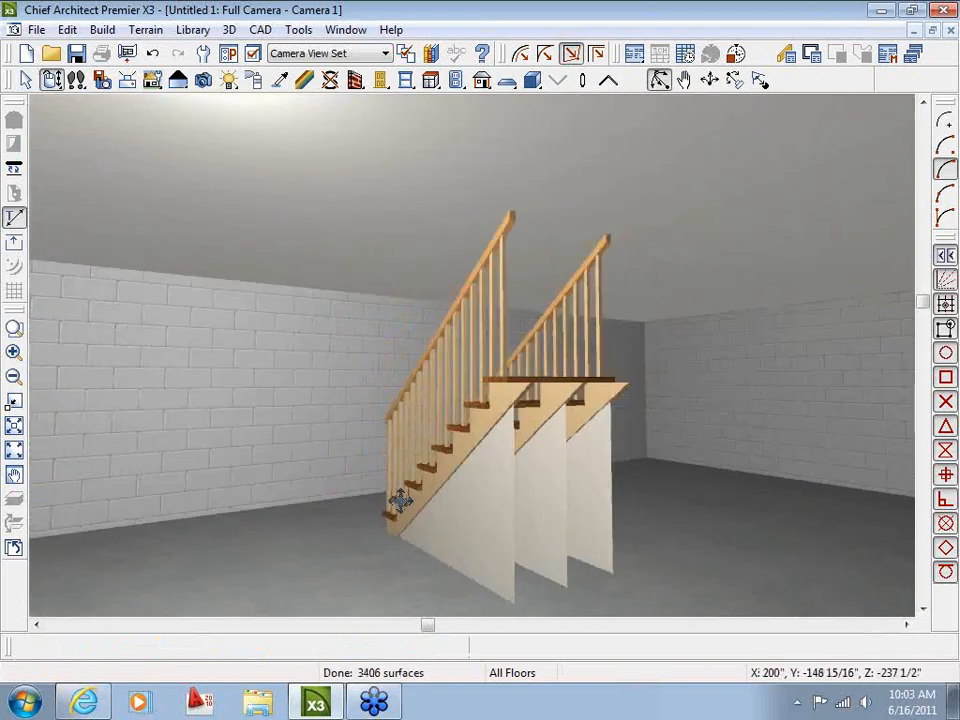
{"action": "left_click_drag", "start_coordinate": [429, 501], "coordinate": [640, 497]}
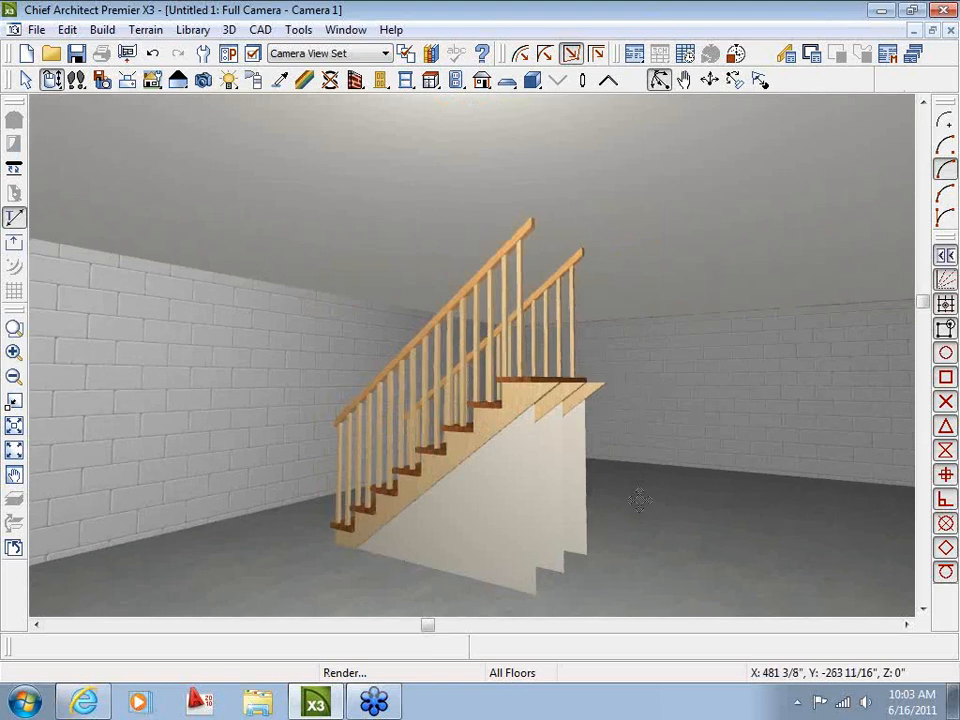
{"action": "key", "text": "space"}
{"action": "double_click", "coordinate": [457, 458]}
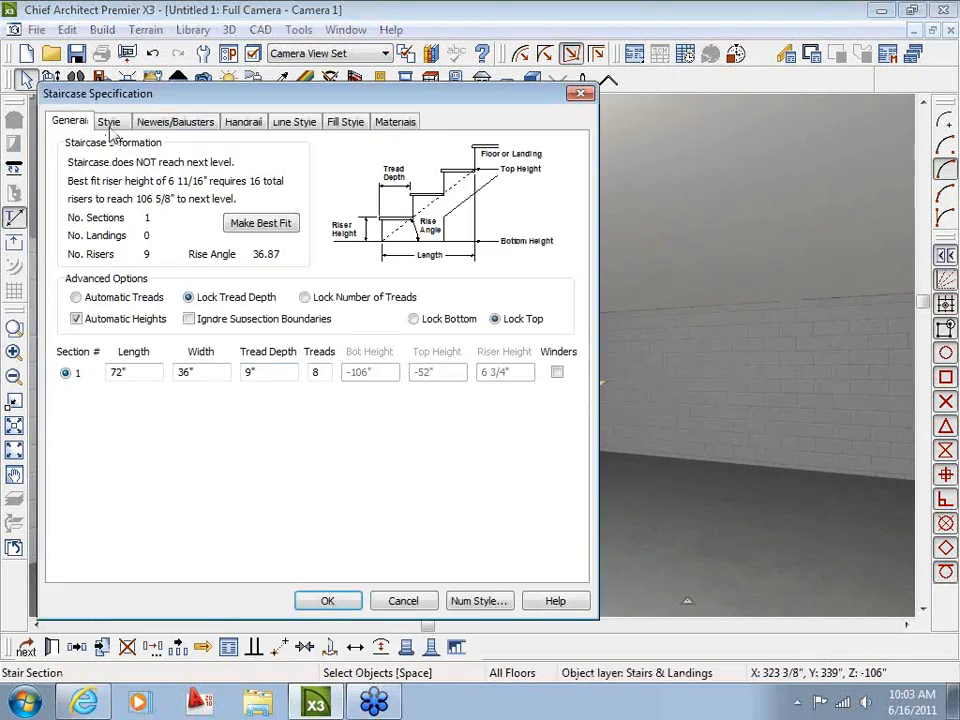
{"action": "left_click", "coordinate": [109, 122]}
{"action": "left_click", "coordinate": [72, 246]}
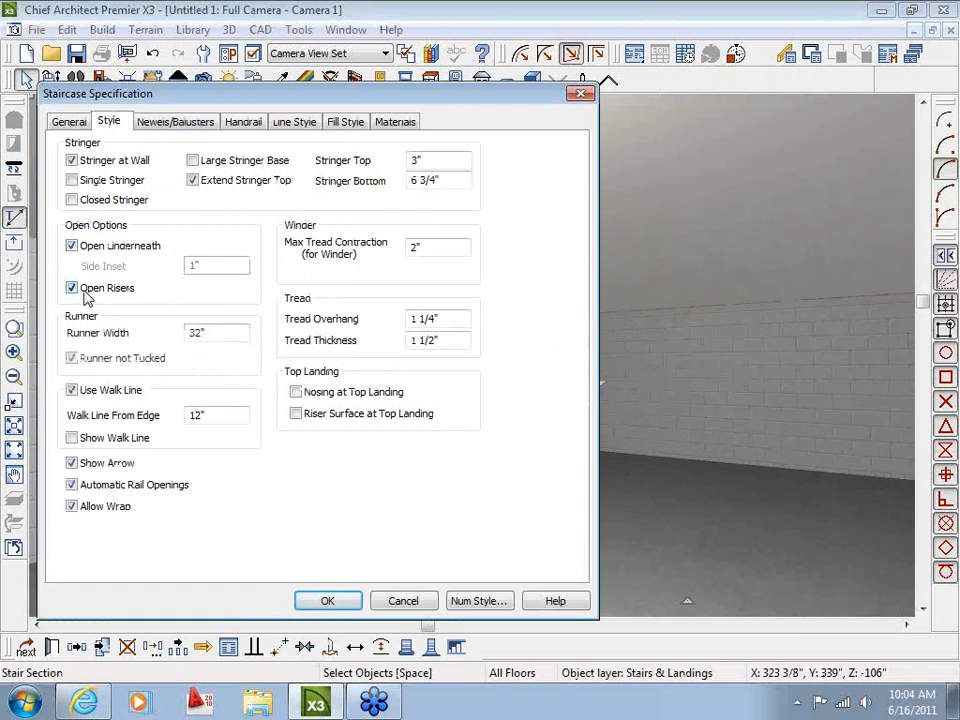
{"action": "left_click", "coordinate": [328, 601]}
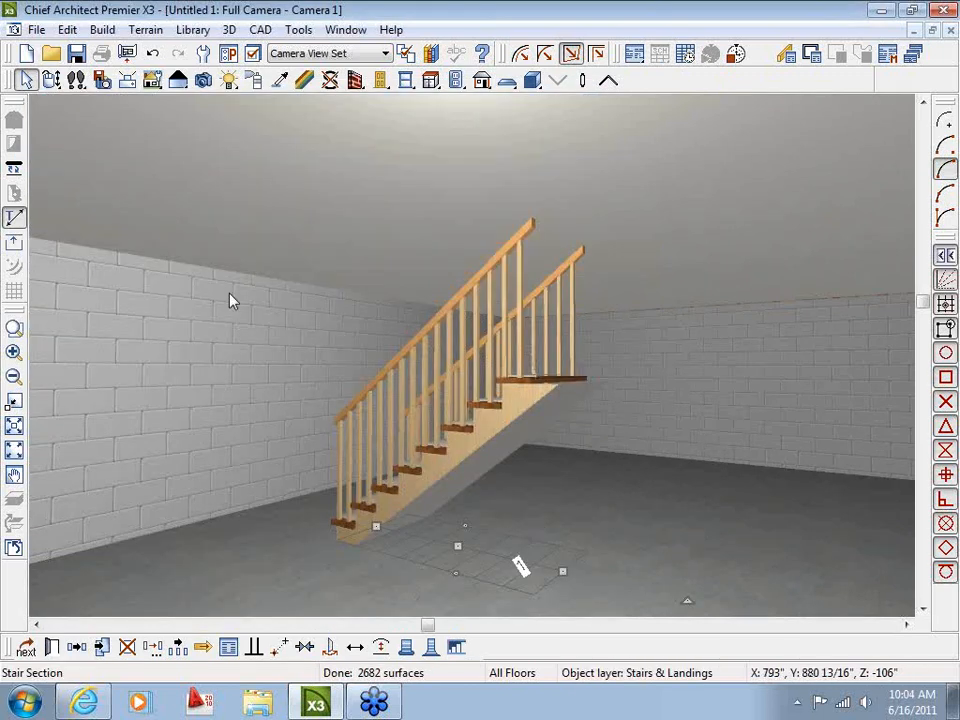
Step: Turn on Open Risers for the basement staircase and view the treads in the camera view
{"action": "left_click", "coordinate": [52, 80]}
{"action": "left_click_drag", "start_coordinate": [400, 360], "coordinate": [561, 448]}
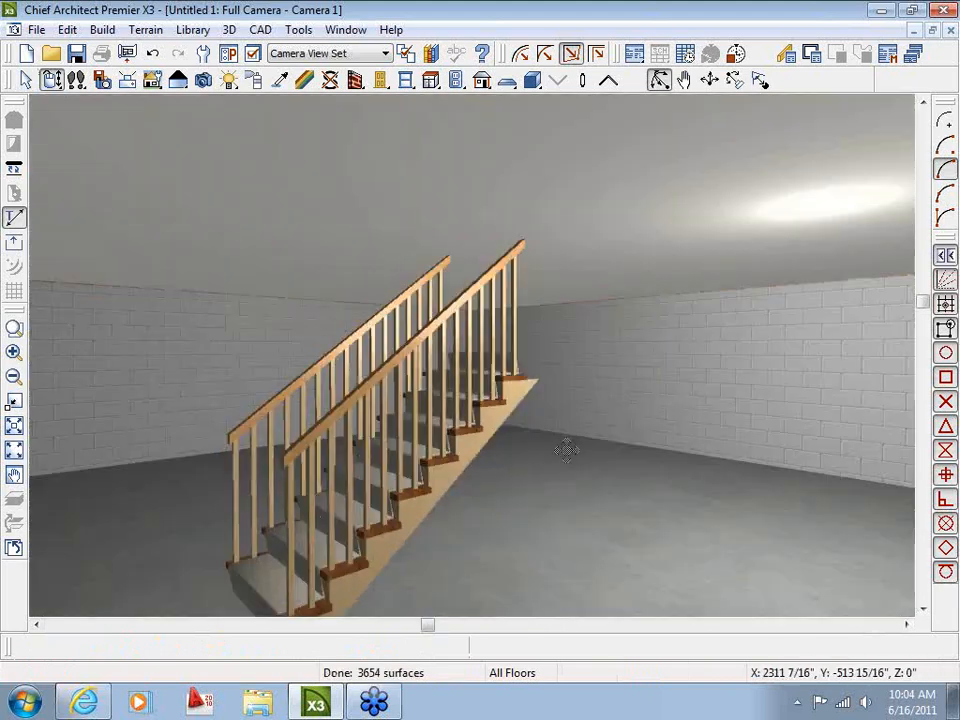
{"action": "left_click_drag", "start_coordinate": [561, 503], "coordinate": [482, 501]}
{"action": "key", "text": "space"}
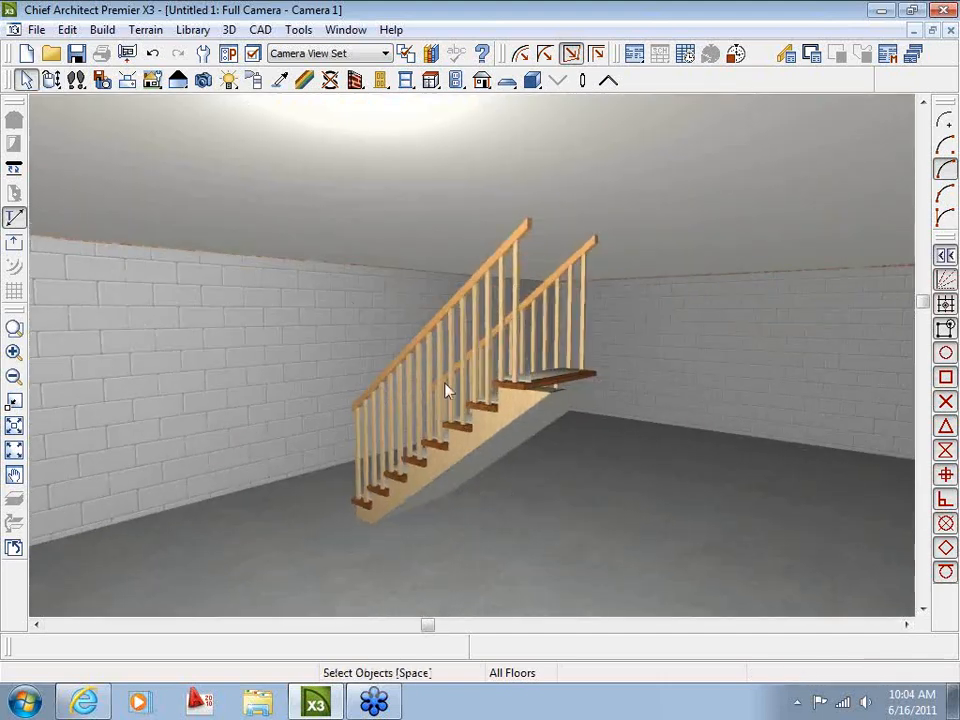
{"action": "left_click", "coordinate": [467, 424]}
{"action": "double_click", "coordinate": [467, 424]}
{"action": "left_click", "coordinate": [109, 121]}
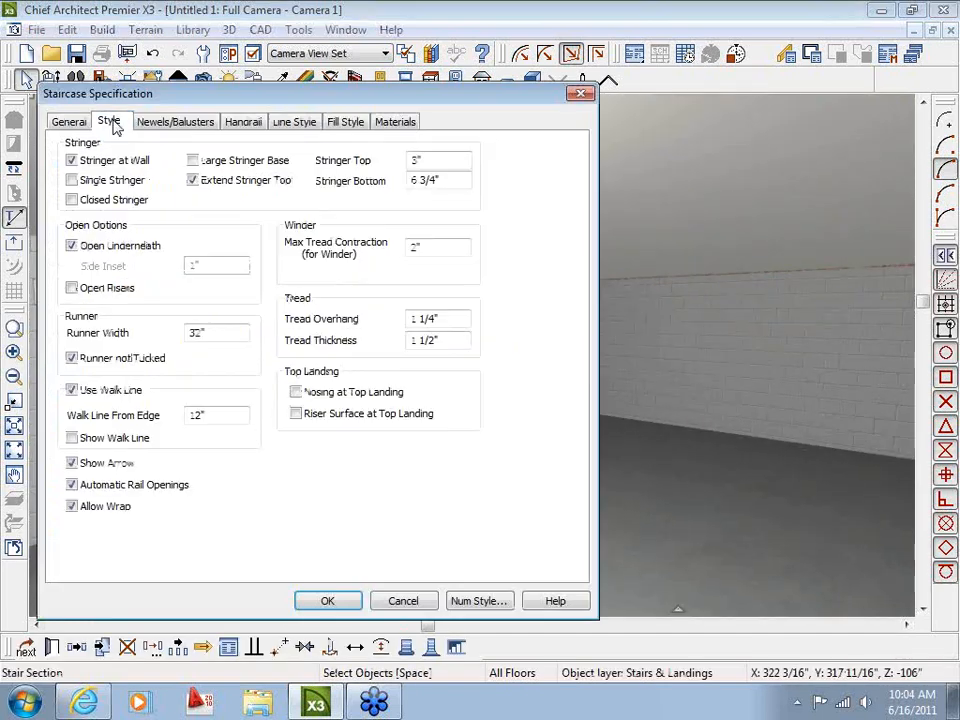
{"action": "left_click", "coordinate": [80, 286]}
{"action": "left_click", "coordinate": [343, 606]}
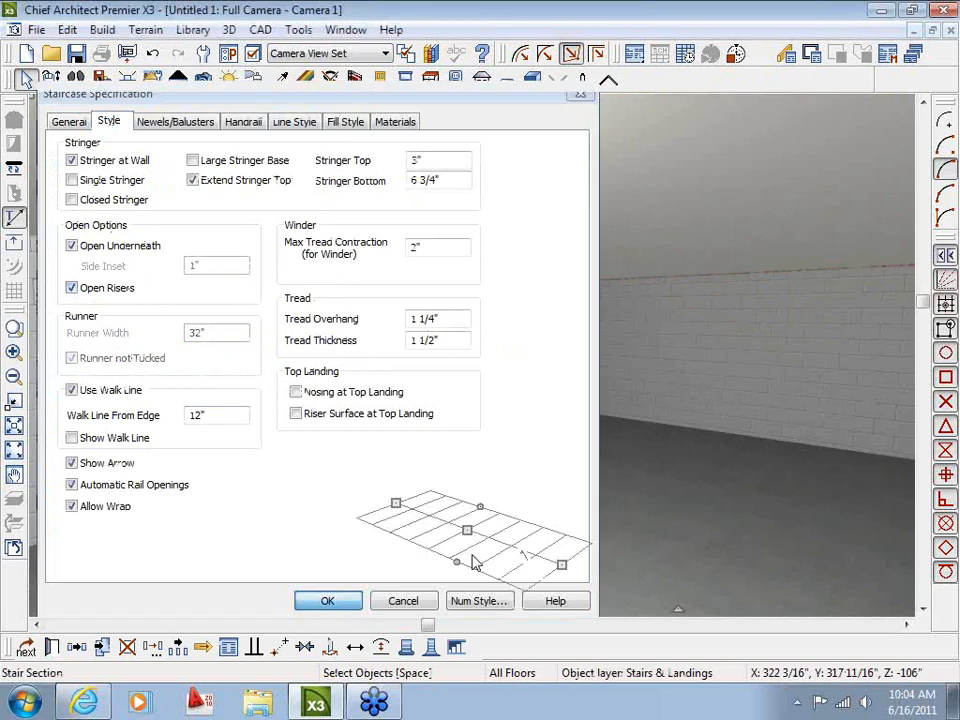
{"action": "left_click", "coordinate": [52, 80]}
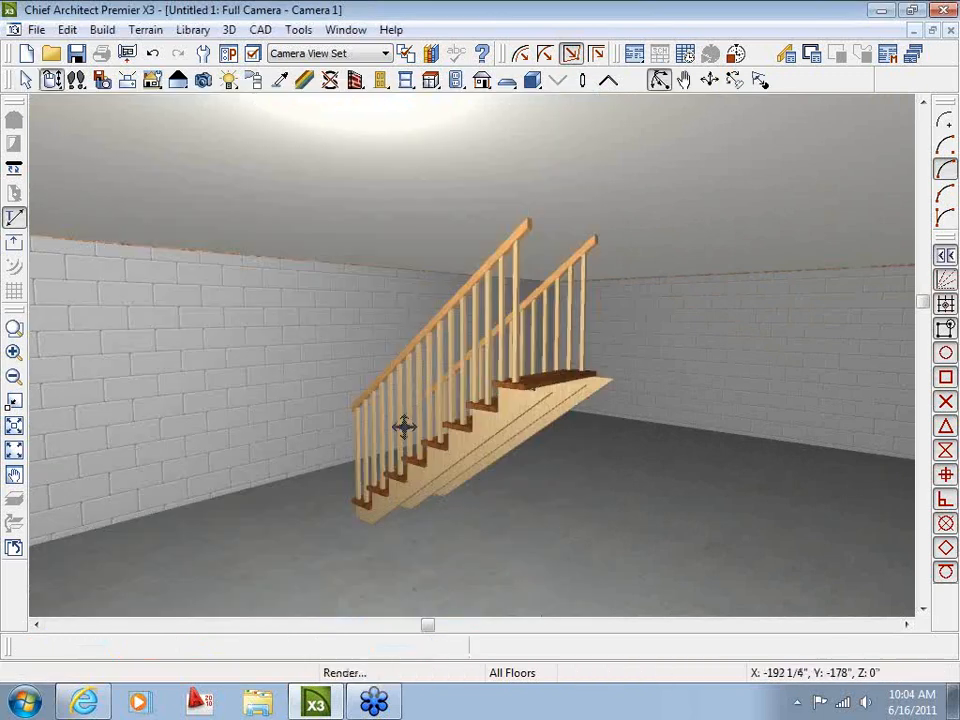
{"action": "left_click_drag", "start_coordinate": [403, 422], "coordinate": [440, 438]}
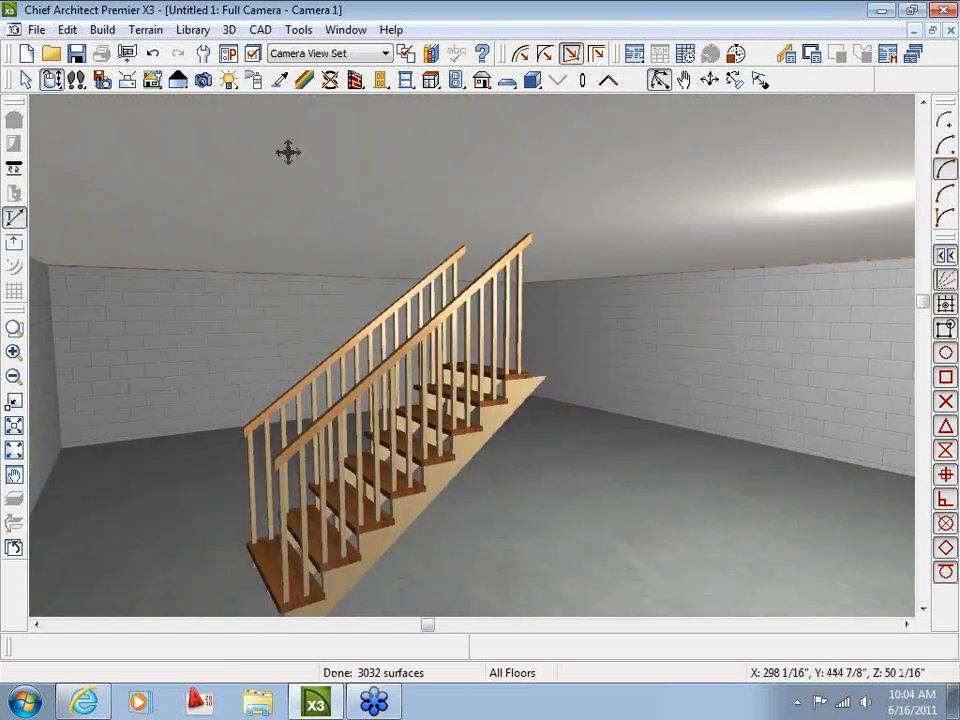
Step: Draw a straight eight-tread staircase on Floor 1 in the plan, near Camera 1, and show it in the camera view
{"action": "left_click", "coordinate": [612, 88]}
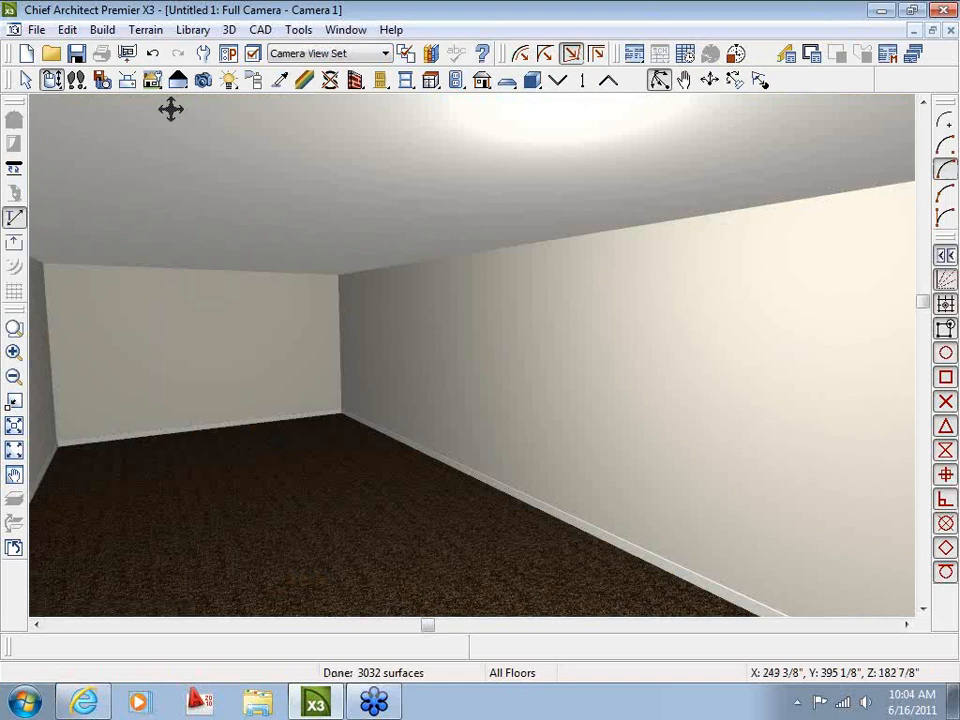
{"action": "left_click", "coordinate": [345, 29]}
{"action": "left_click", "coordinate": [360, 437]}
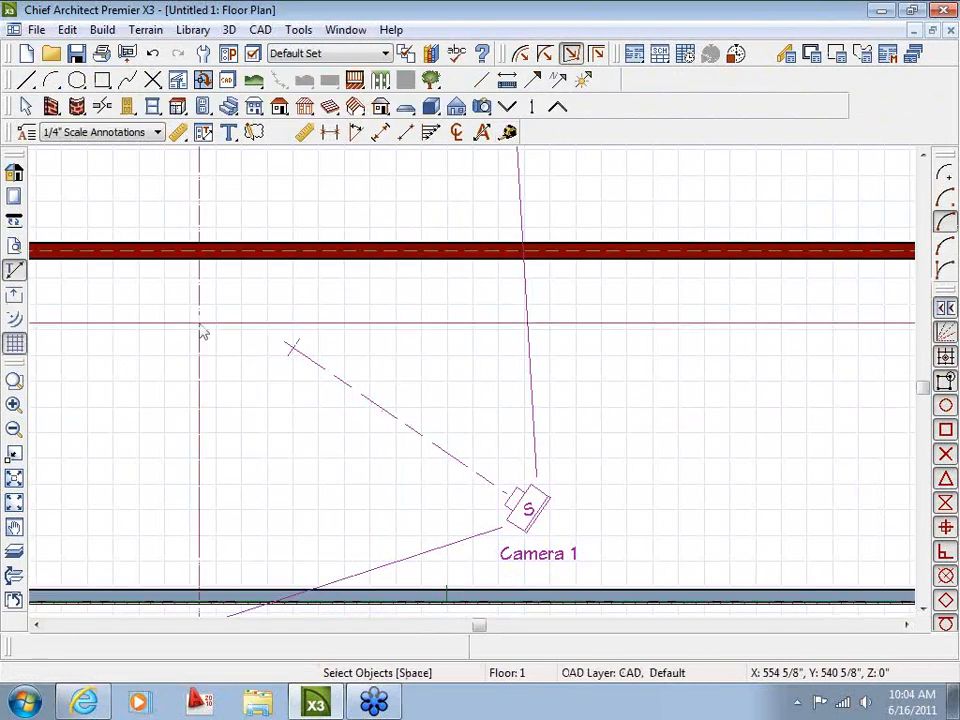
{"action": "left_click", "coordinate": [229, 106]}
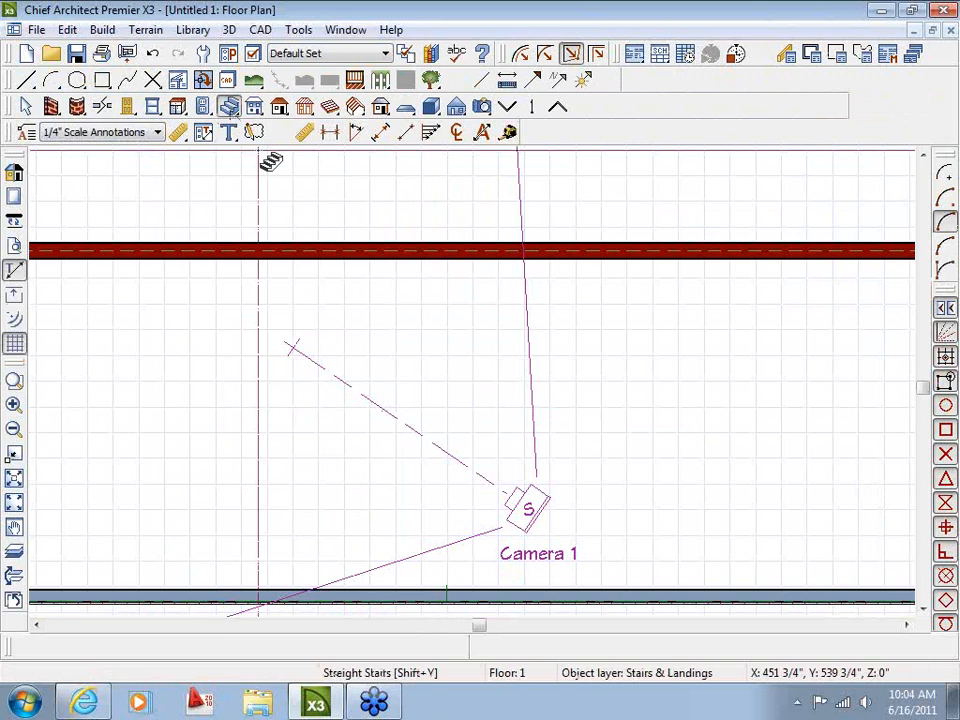
{"action": "left_click_drag", "start_coordinate": [373, 503], "coordinate": [366, 349]}
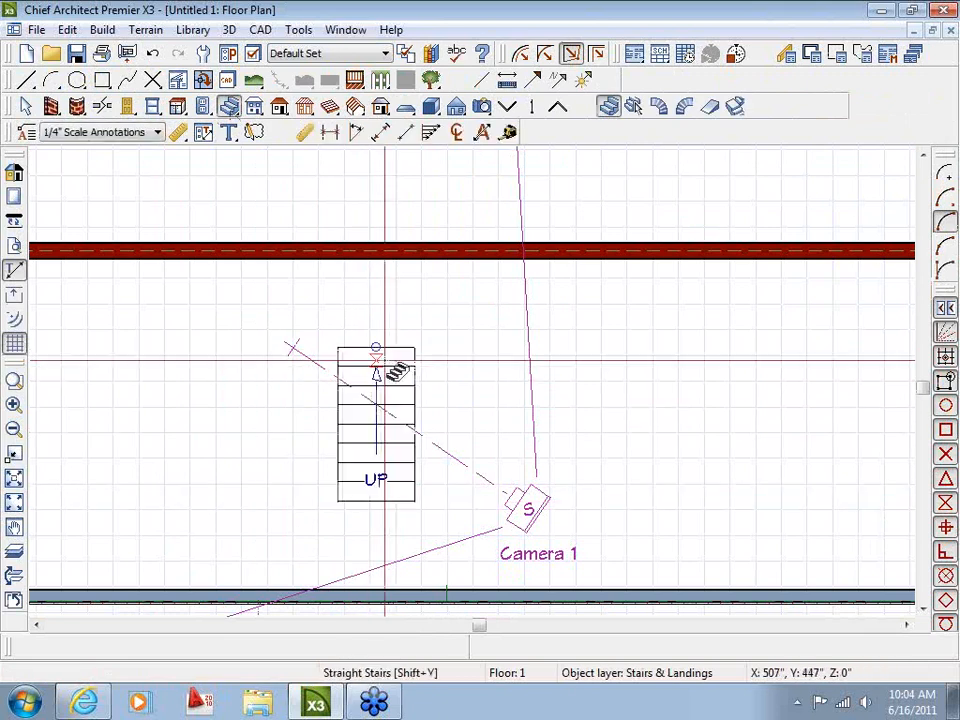
{"action": "key", "text": "space"}
{"action": "double_click", "coordinate": [531, 511]}
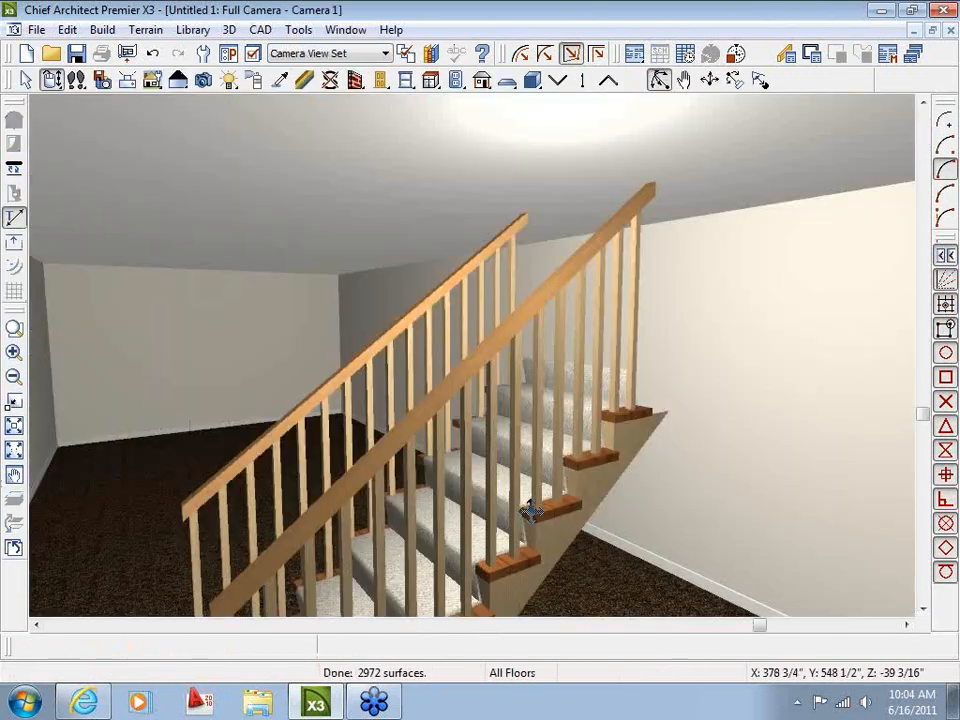
Step: Delete the staircase on Floor 1 from the camera view
{"action": "left_click_drag", "start_coordinate": [404, 490], "coordinate": [578, 518]}
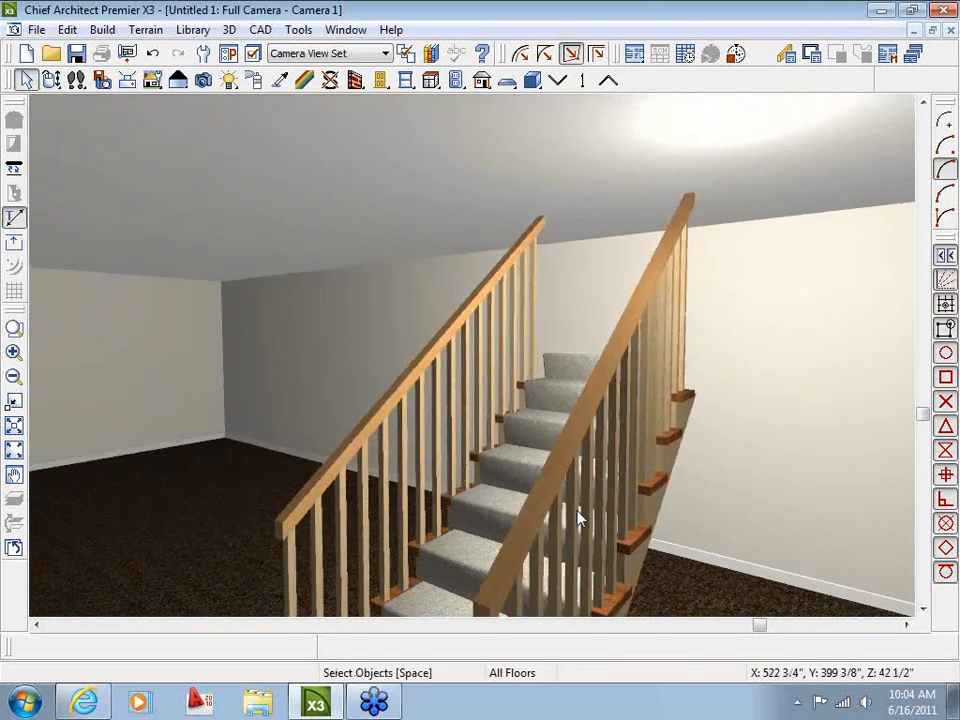
{"action": "left_click", "coordinate": [578, 518]}
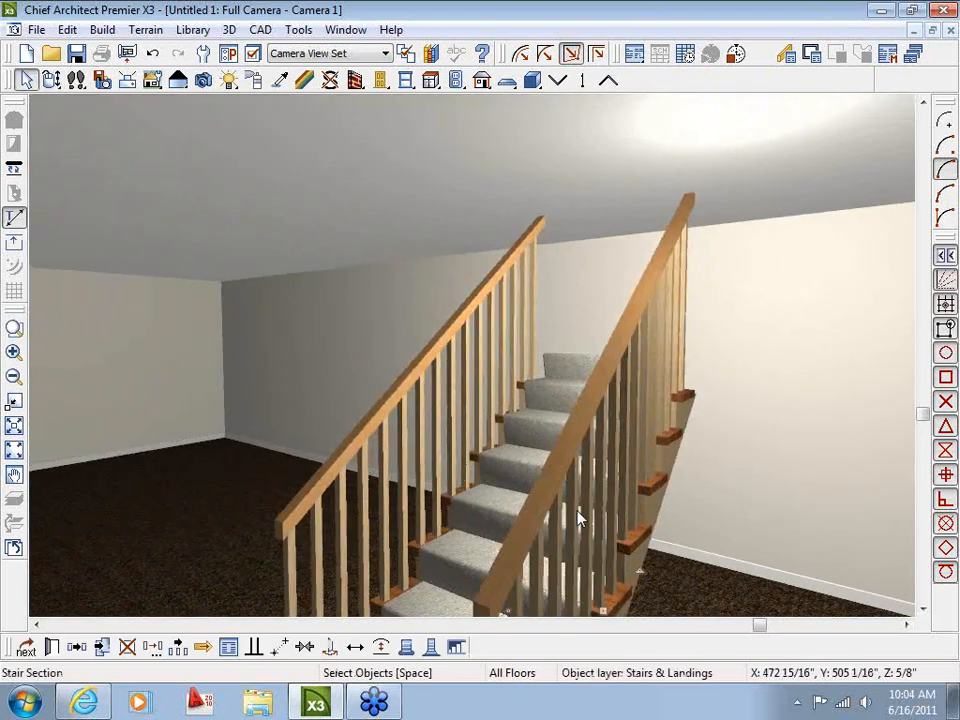
{"action": "key", "text": "Delete"}
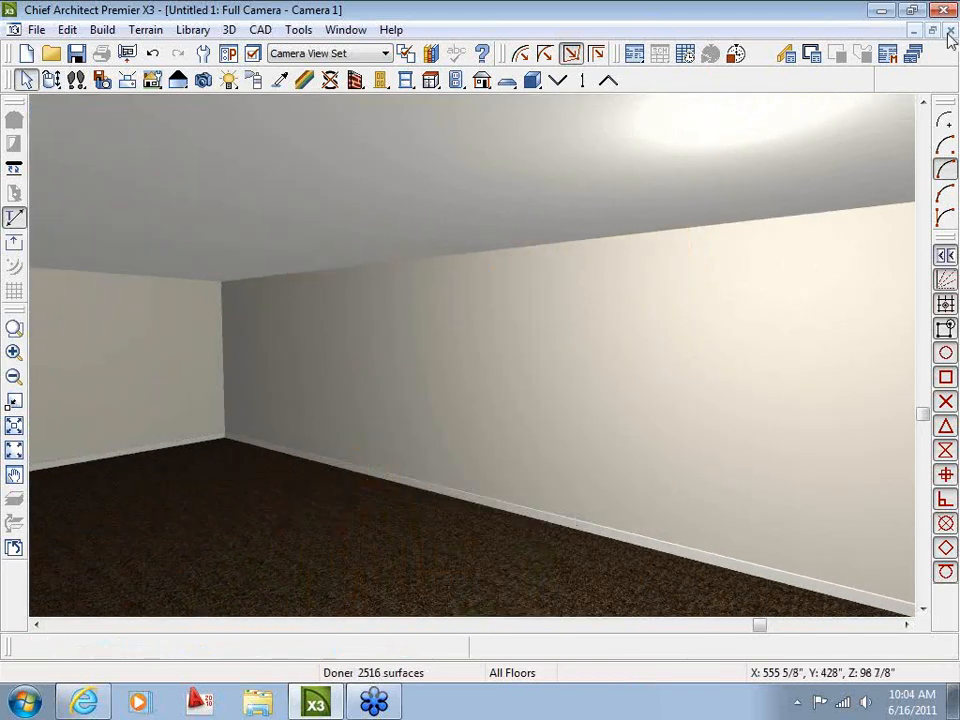
Step: Switch the floor plan to Floor 0 and bring the basement staircase back into the camera view
{"action": "left_click", "coordinate": [362, 33]}
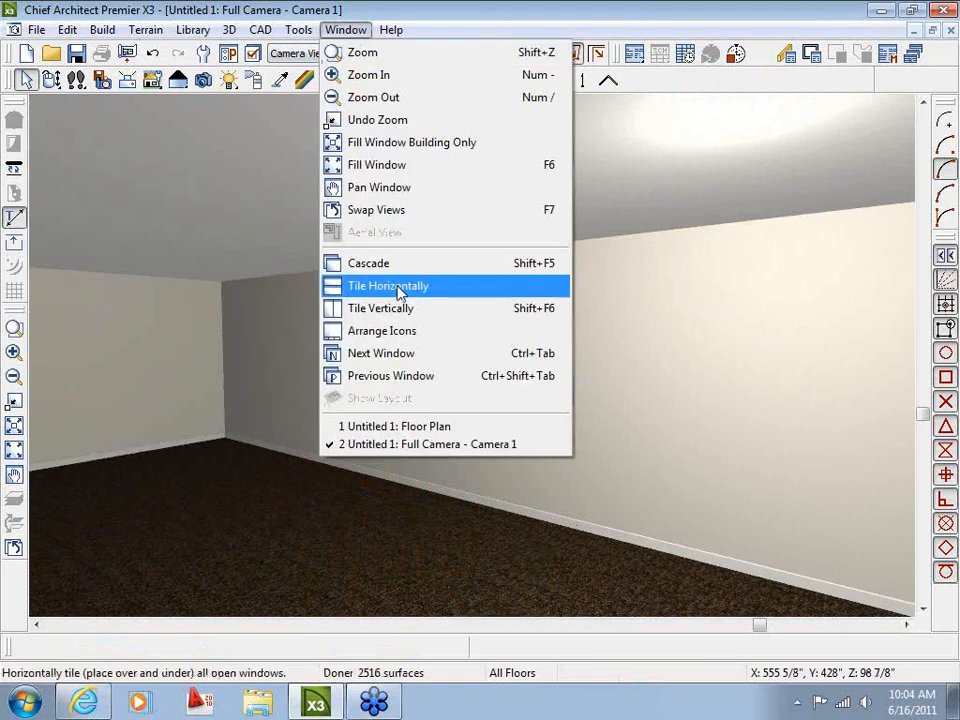
{"action": "left_click", "coordinate": [429, 426]}
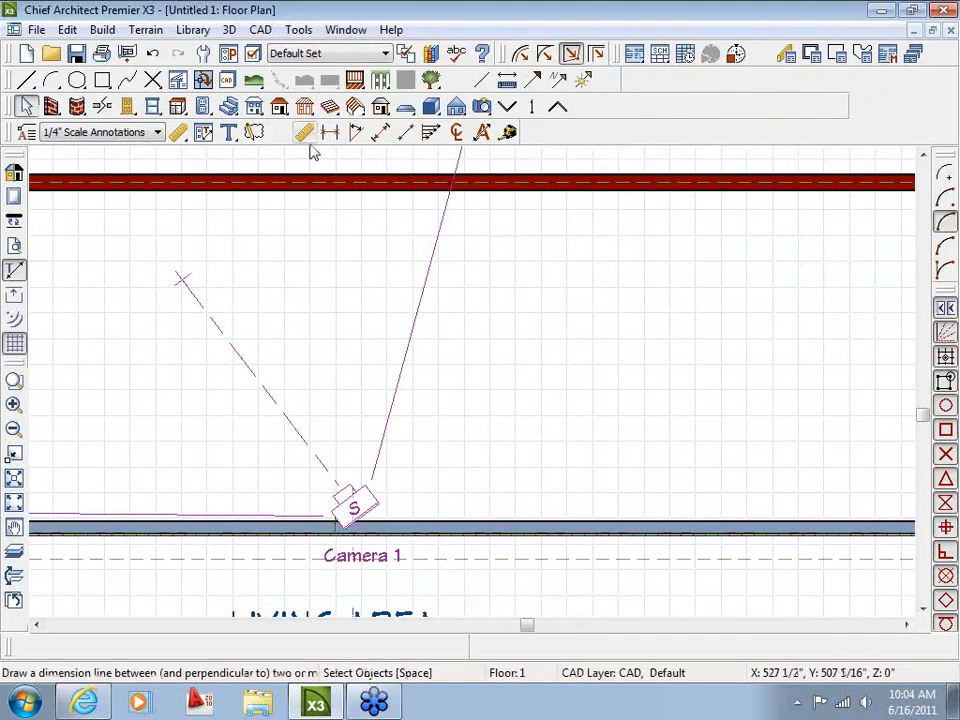
{"action": "left_click", "coordinate": [510, 131]}
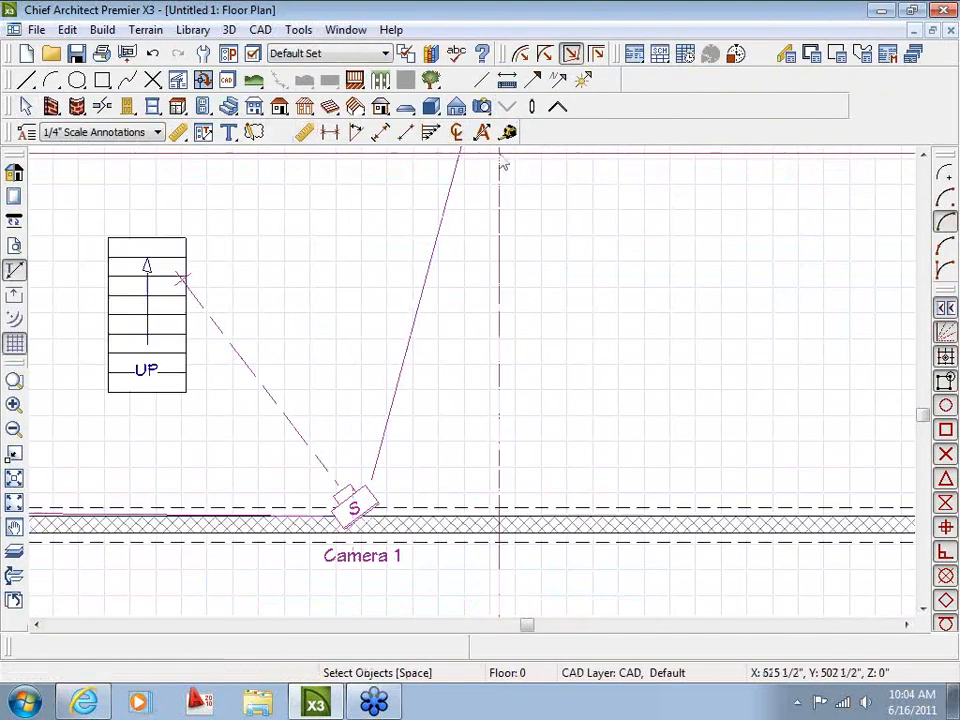
{"action": "left_click", "coordinate": [354, 498]}
{"action": "left_click", "coordinate": [14, 601]}
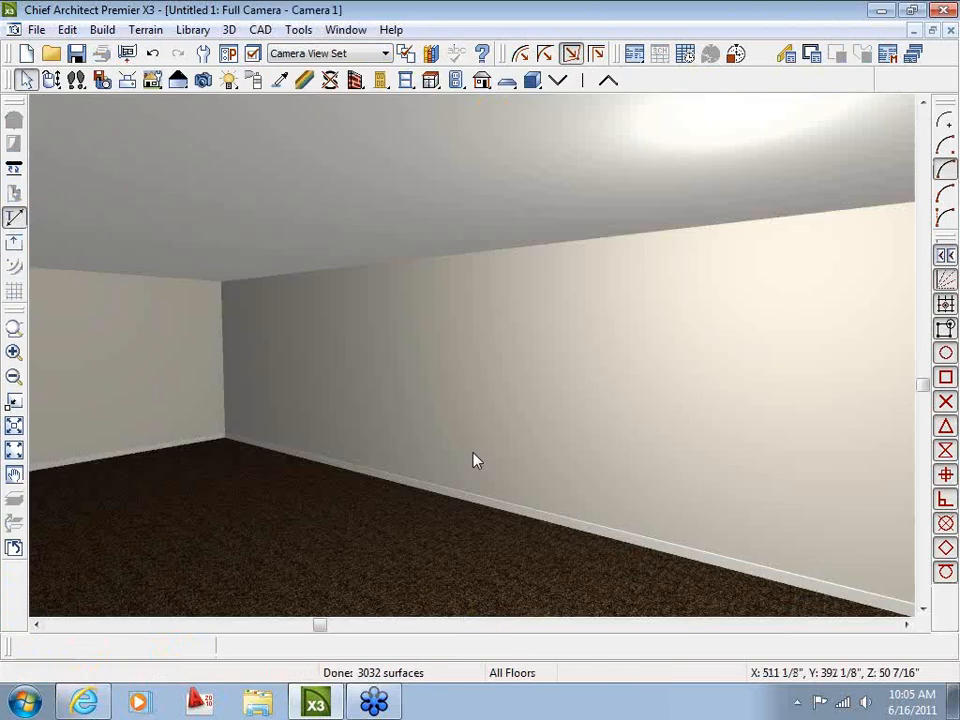
{"action": "left_click", "coordinate": [558, 82]}
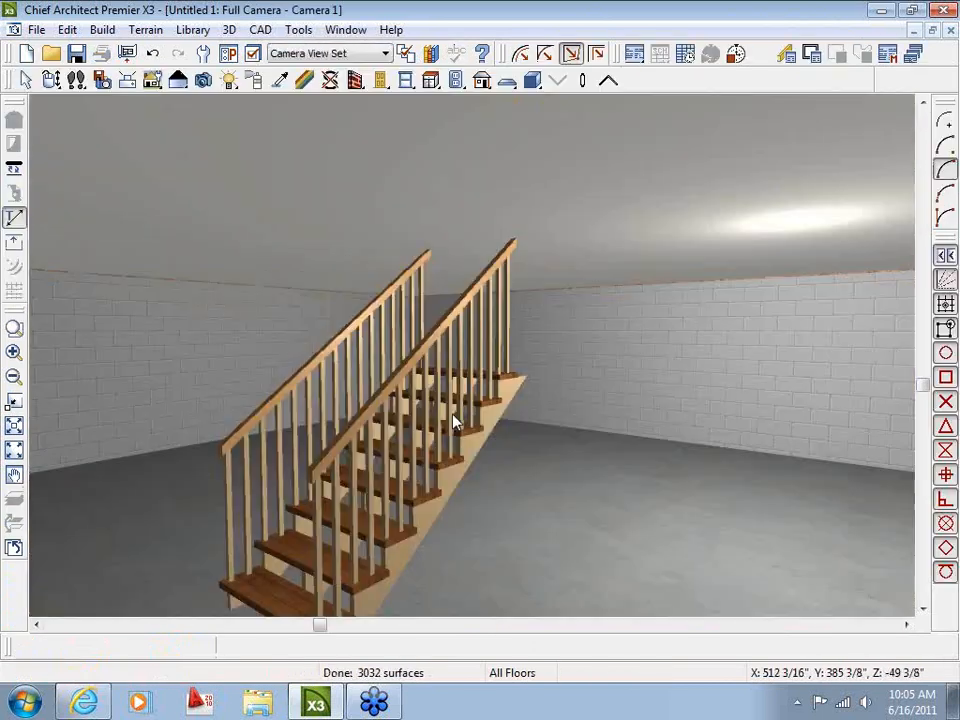
Step: Review the basement staircase's stringer and open options in its style settings and look around it in the camera view
{"action": "left_click_drag", "start_coordinate": [471, 289], "coordinate": [444, 489]}
{"action": "key", "text": "space"}
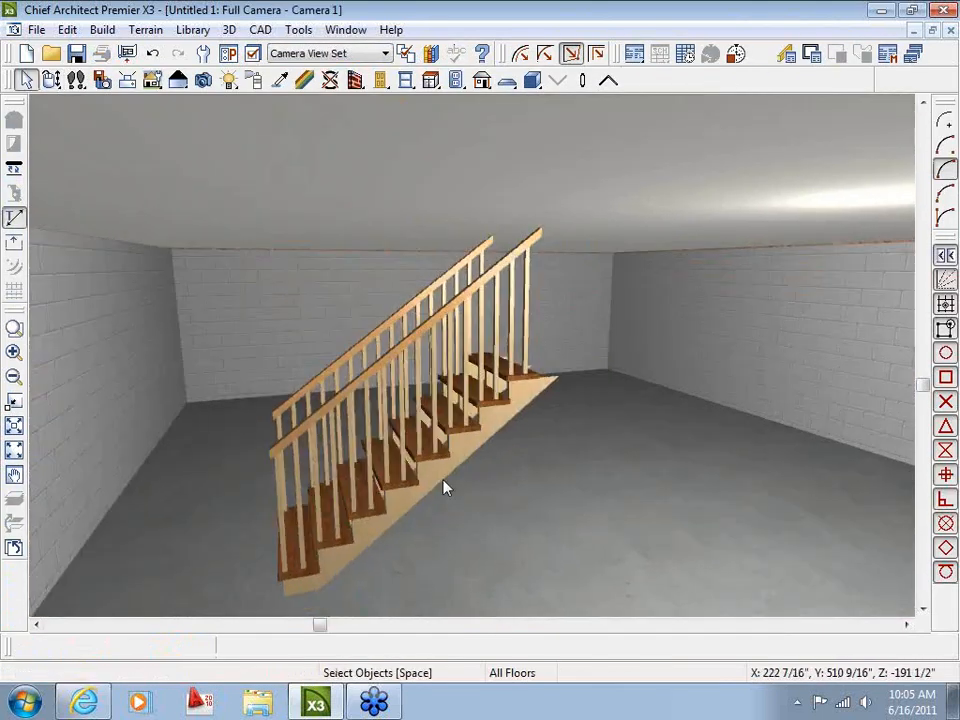
{"action": "left_click", "coordinate": [418, 474]}
{"action": "double_click", "coordinate": [418, 474]}
{"action": "left_click", "coordinate": [110, 122]}
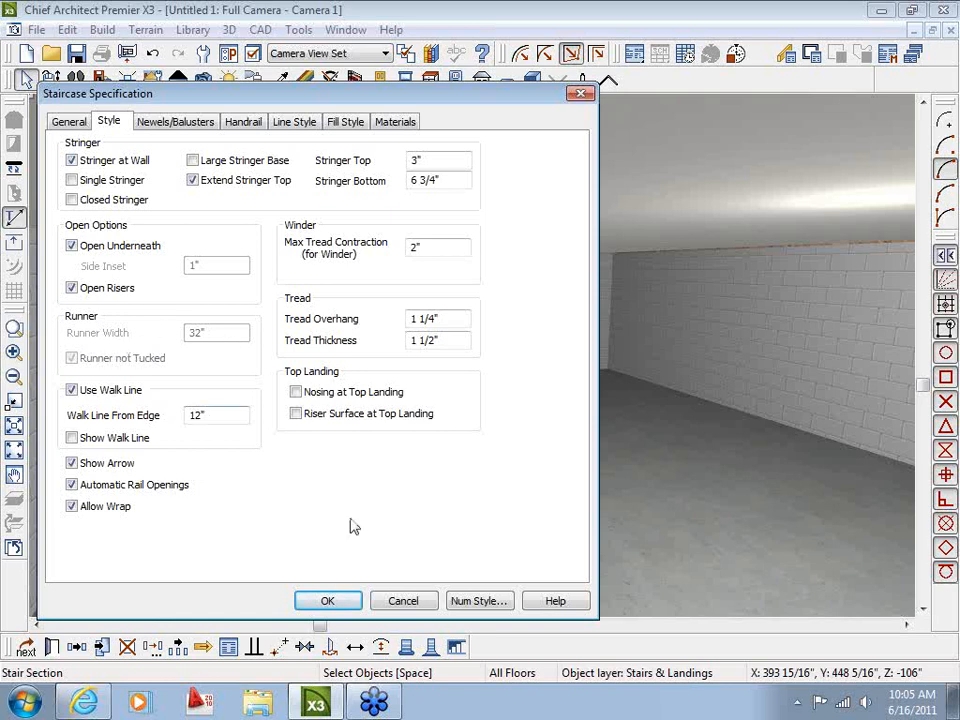
{"action": "left_click", "coordinate": [327, 600]}
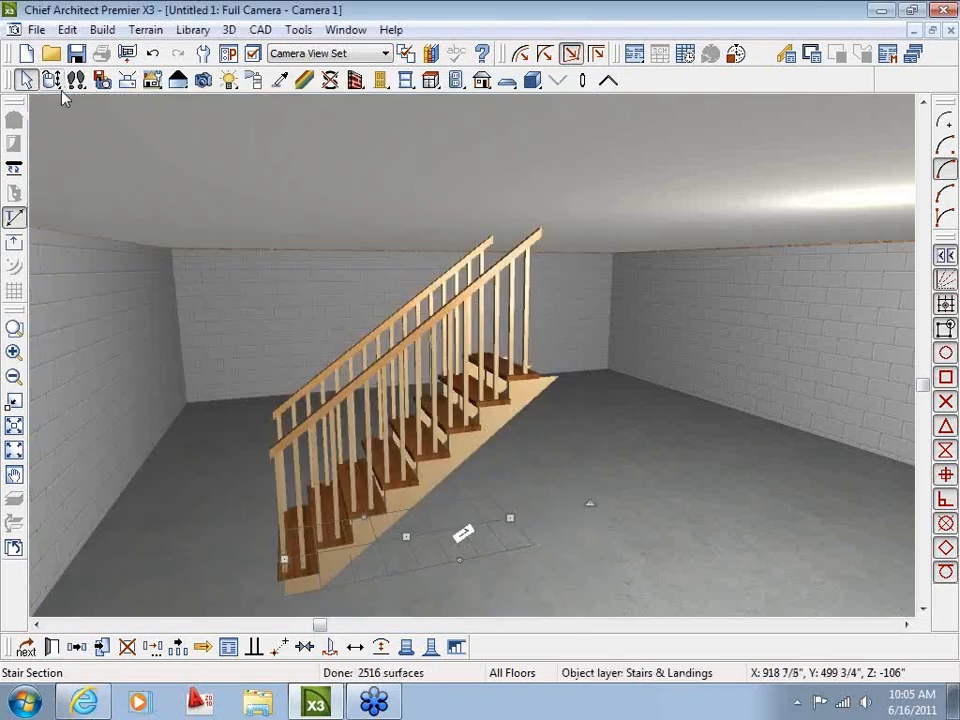
{"action": "left_click", "coordinate": [52, 79]}
{"action": "left_click_drag", "start_coordinate": [159, 208], "coordinate": [324, 358]}
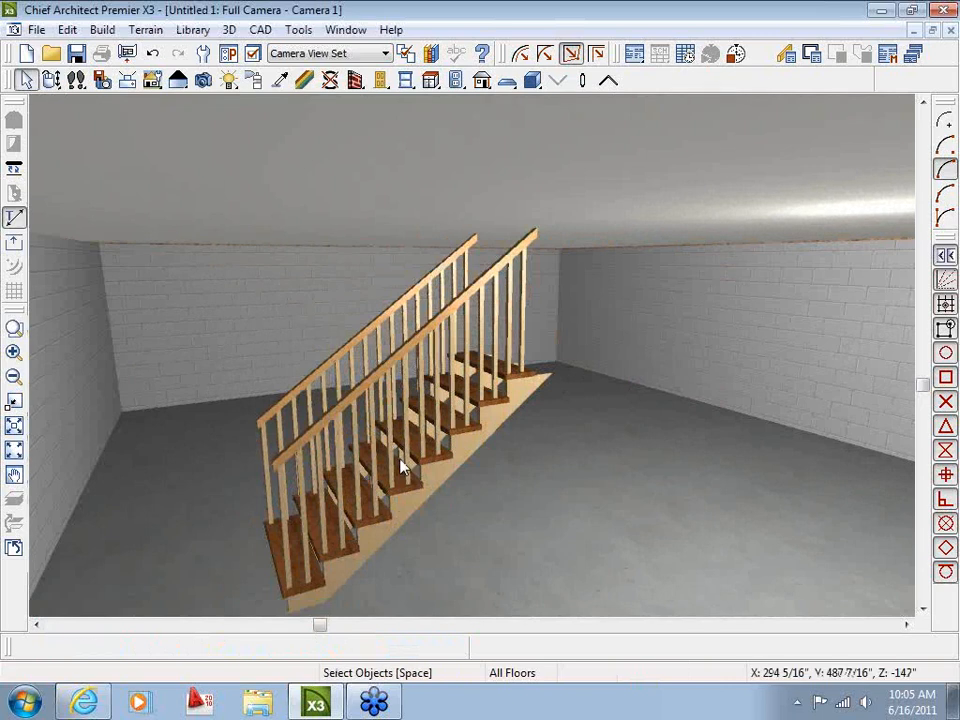
Step: Turn off Open Risers with Runner not Tucked on and inspect the stair runner in the camera view
{"action": "double_click", "coordinate": [400, 457]}
{"action": "left_click", "coordinate": [109, 123]}
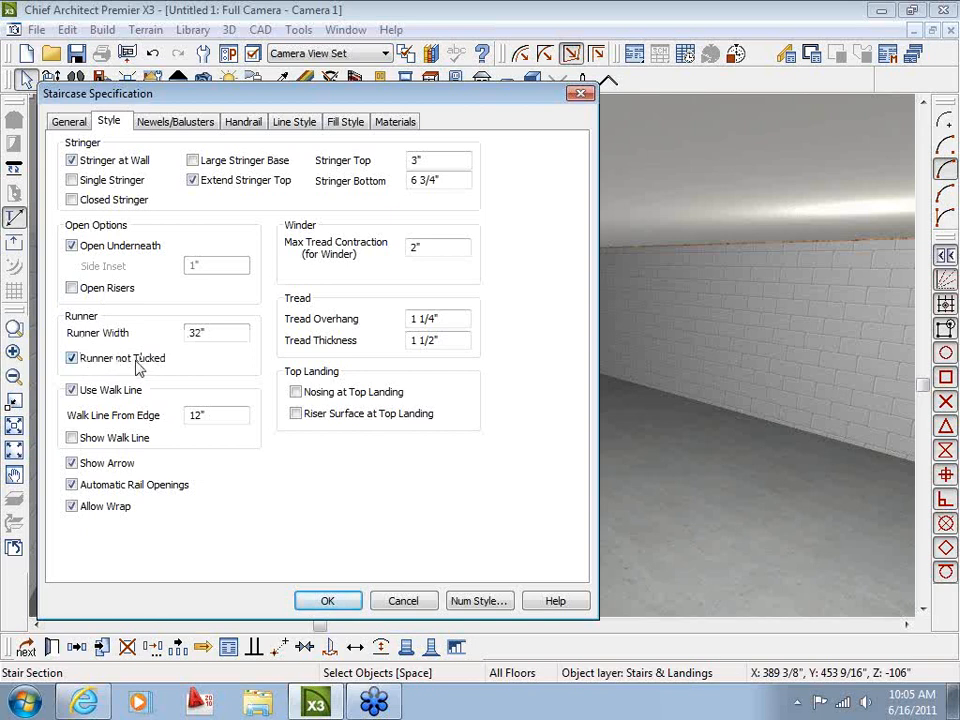
{"action": "left_click", "coordinate": [327, 601]}
{"action": "key", "text": "alt+o"}
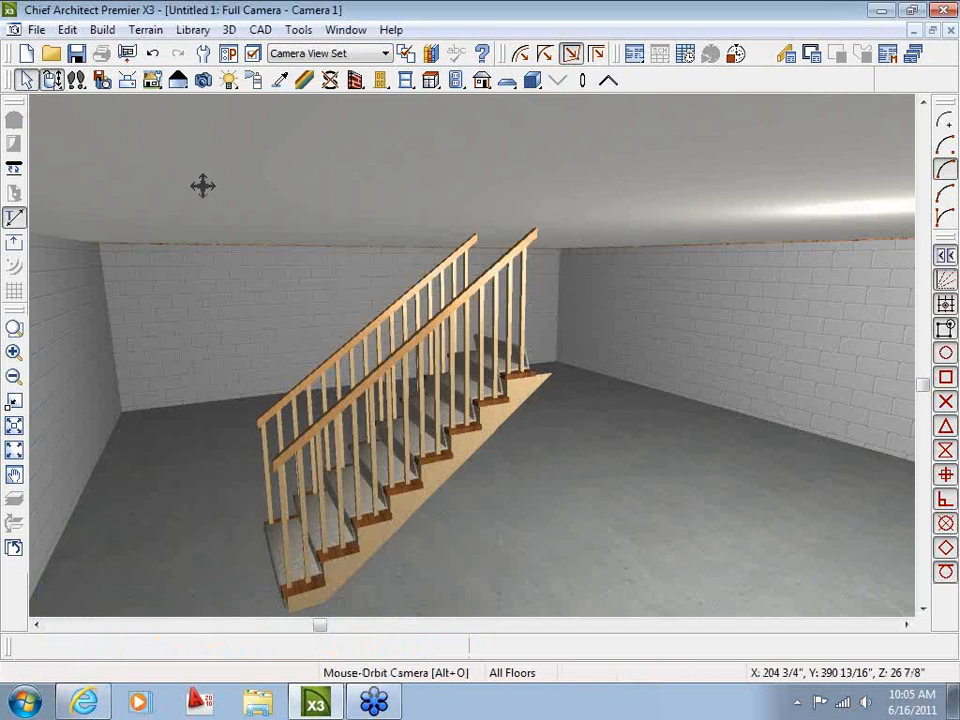
{"action": "left_click_drag", "start_coordinate": [203, 185], "coordinate": [587, 291]}
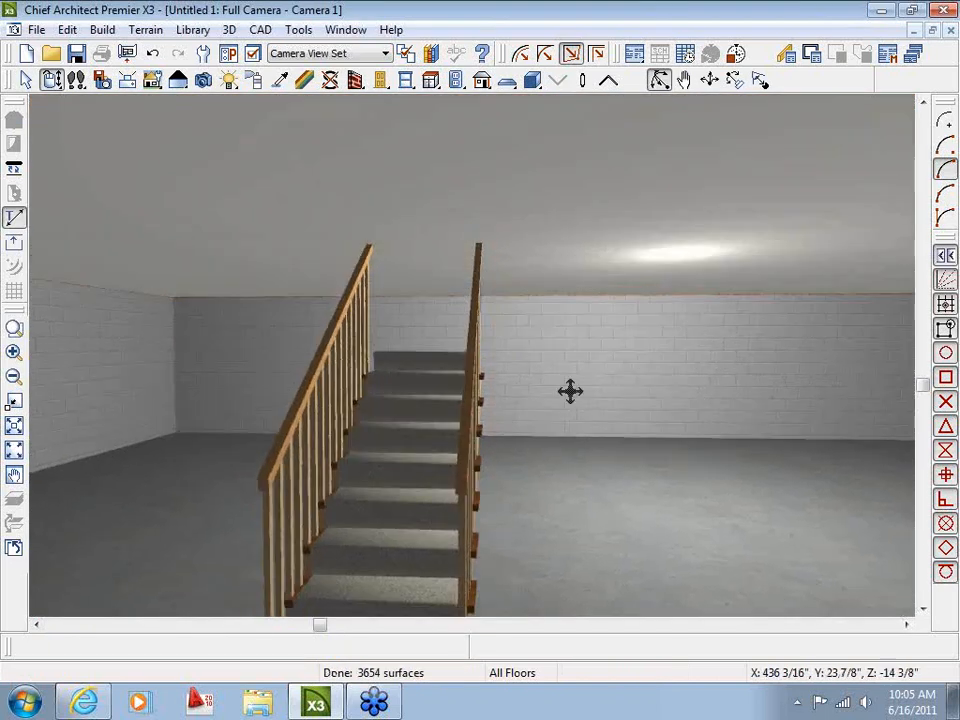
{"action": "left_click_drag", "start_coordinate": [570, 391], "coordinate": [523, 394]}
Step: Reduce the Runner Width in the basement staircase's style settings
{"action": "key", "text": "space"}
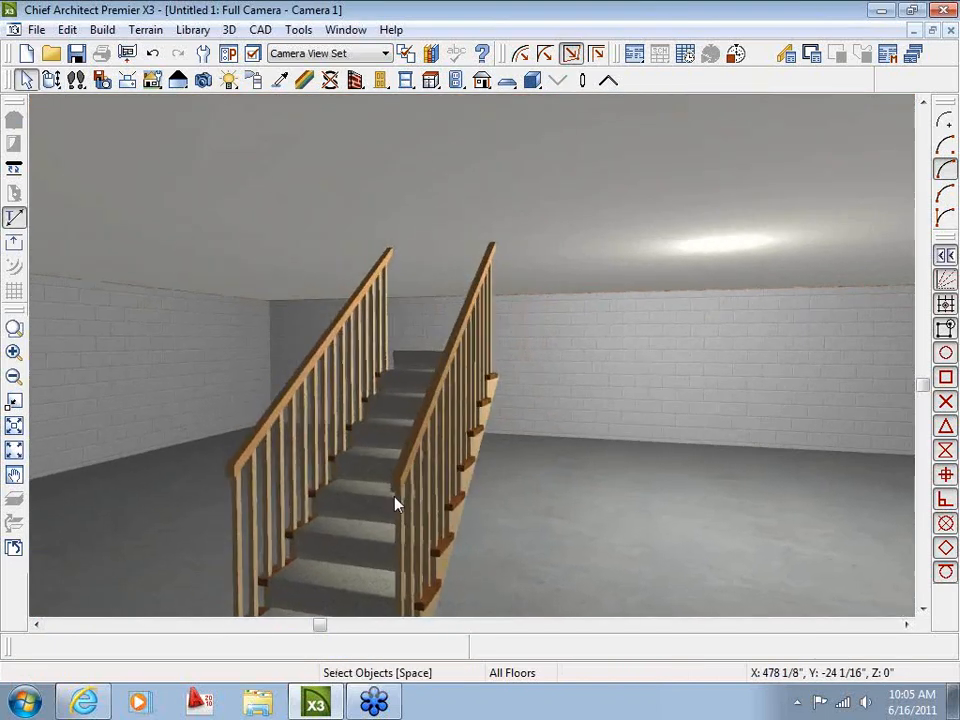
{"action": "double_click", "coordinate": [397, 505]}
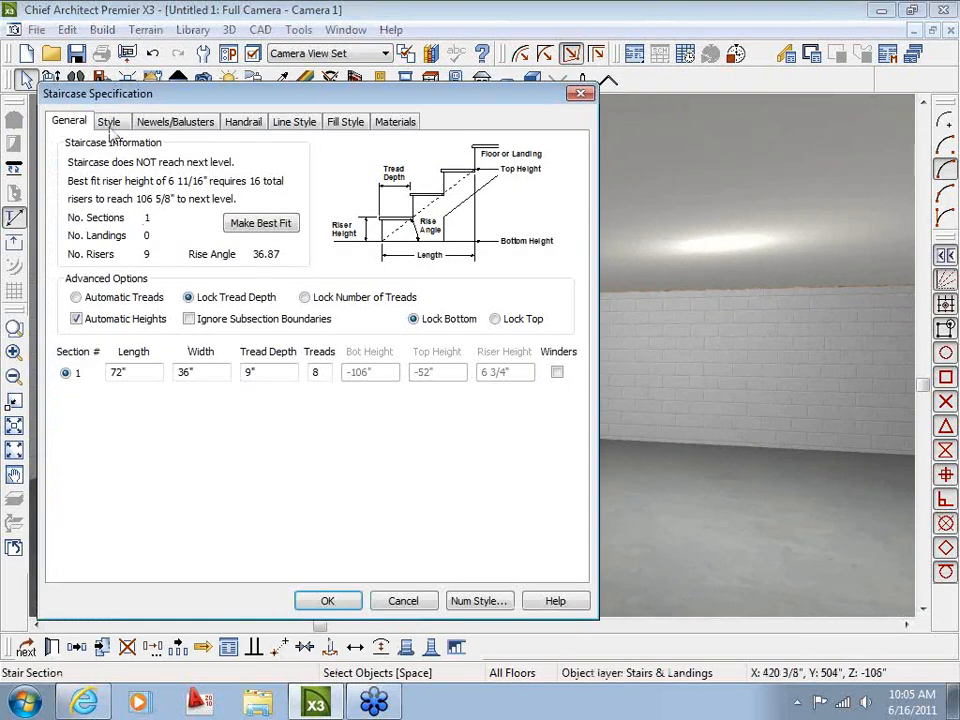
{"action": "left_click", "coordinate": [109, 124]}
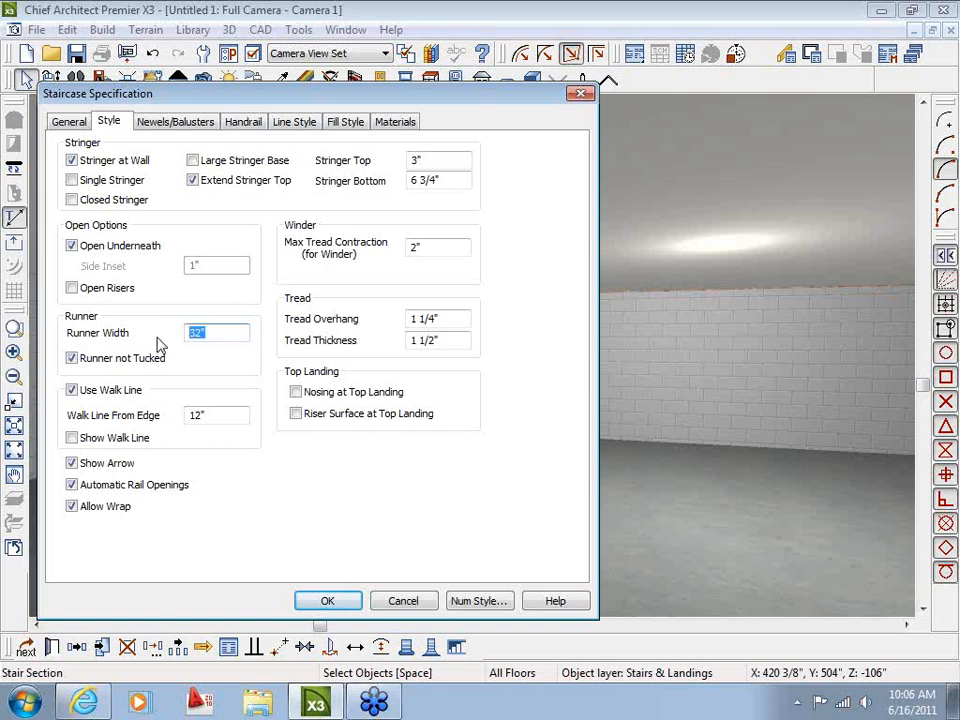
{"action": "left_click", "coordinate": [357, 605]}
{"action": "left_click", "coordinate": [51, 80]}
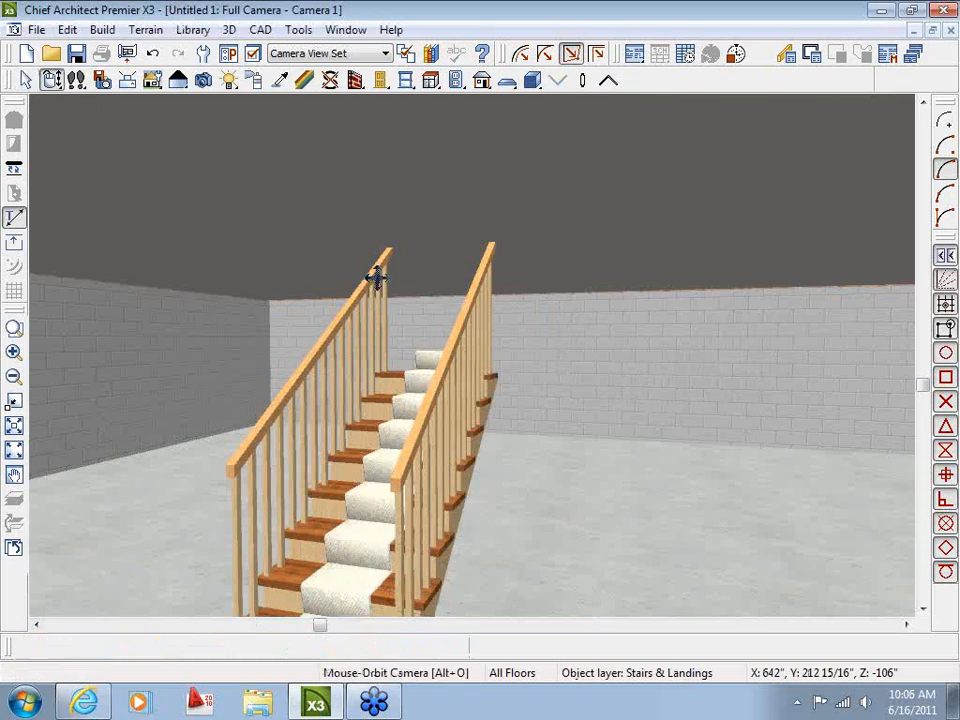
Step: Increase the Runner Width in the basement staircase's style settings and look at the wider runner in the camera view
{"action": "left_click_drag", "start_coordinate": [376, 278], "coordinate": [433, 290]}
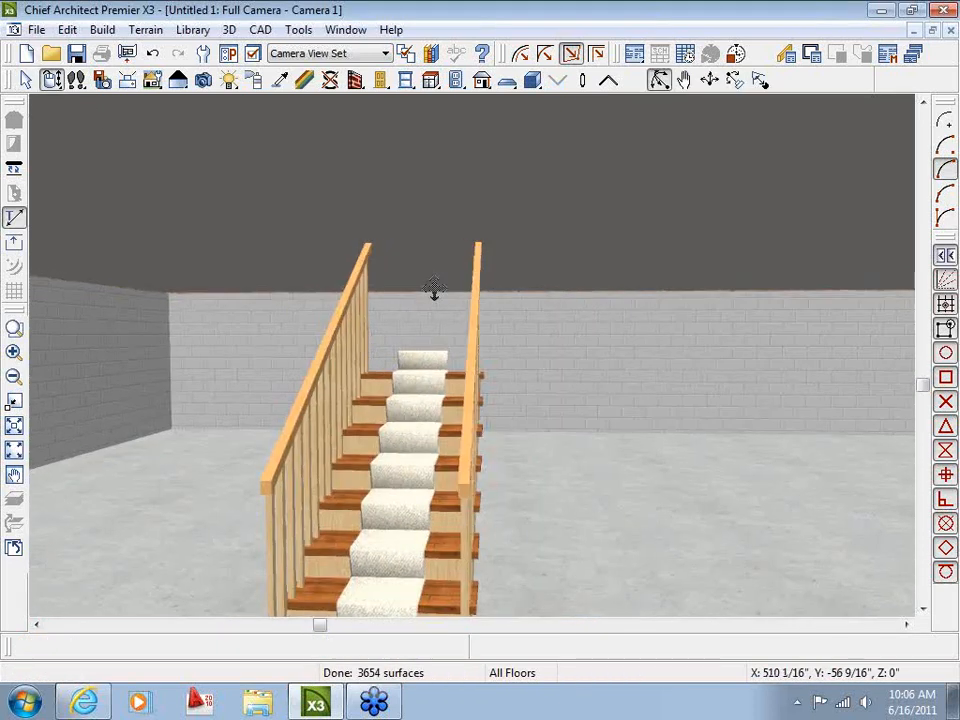
{"action": "left_click_drag", "start_coordinate": [553, 341], "coordinate": [504, 351]}
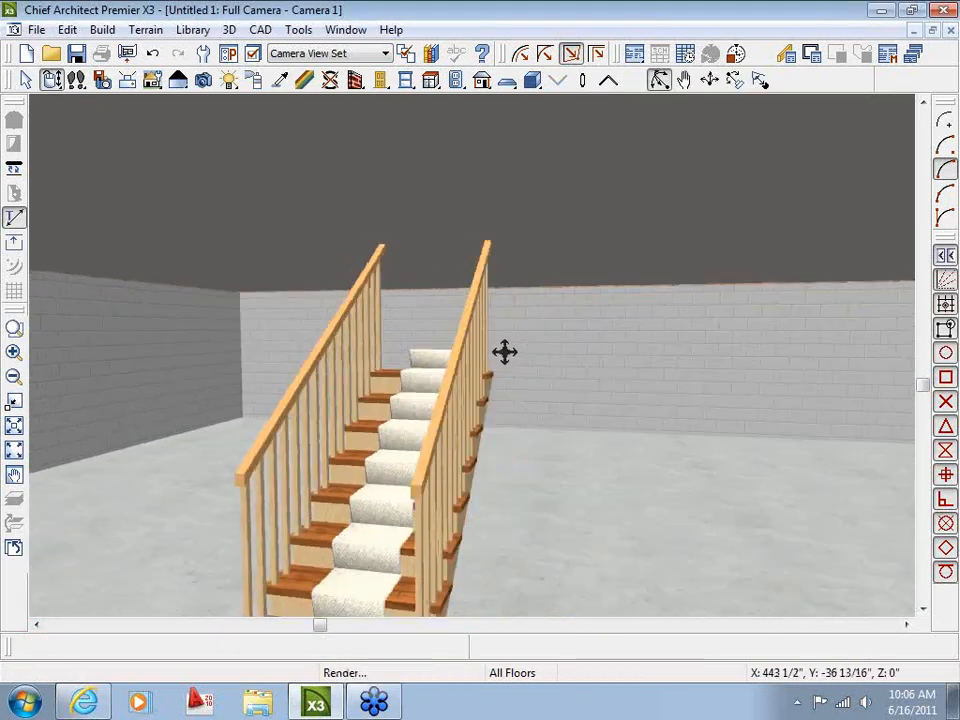
{"action": "key", "text": "space"}
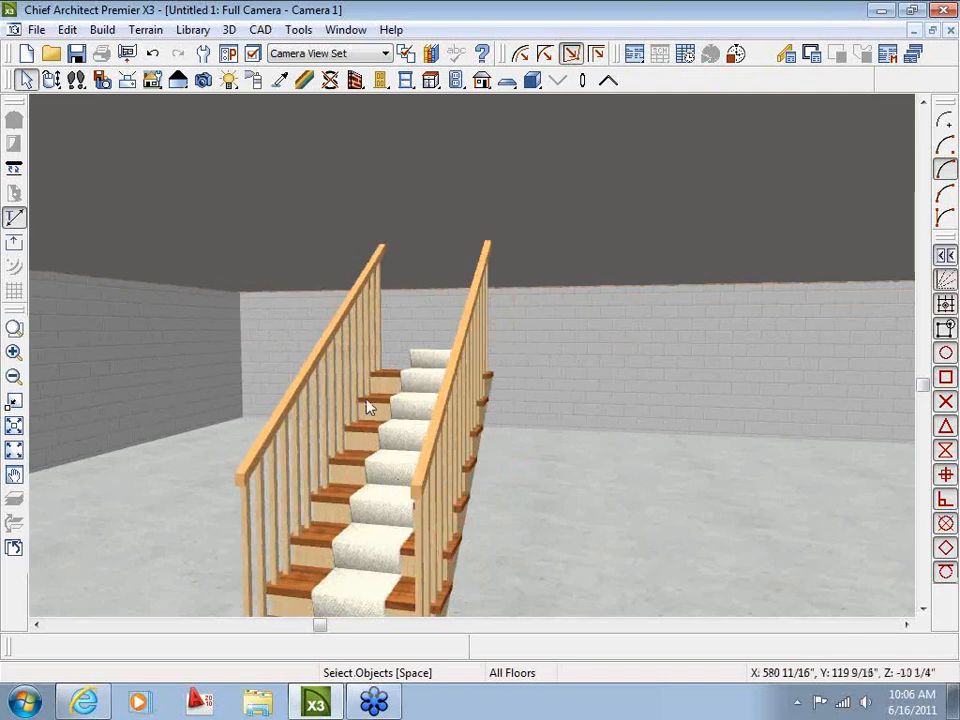
{"action": "left_click", "coordinate": [390, 533]}
{"action": "double_click", "coordinate": [390, 533]}
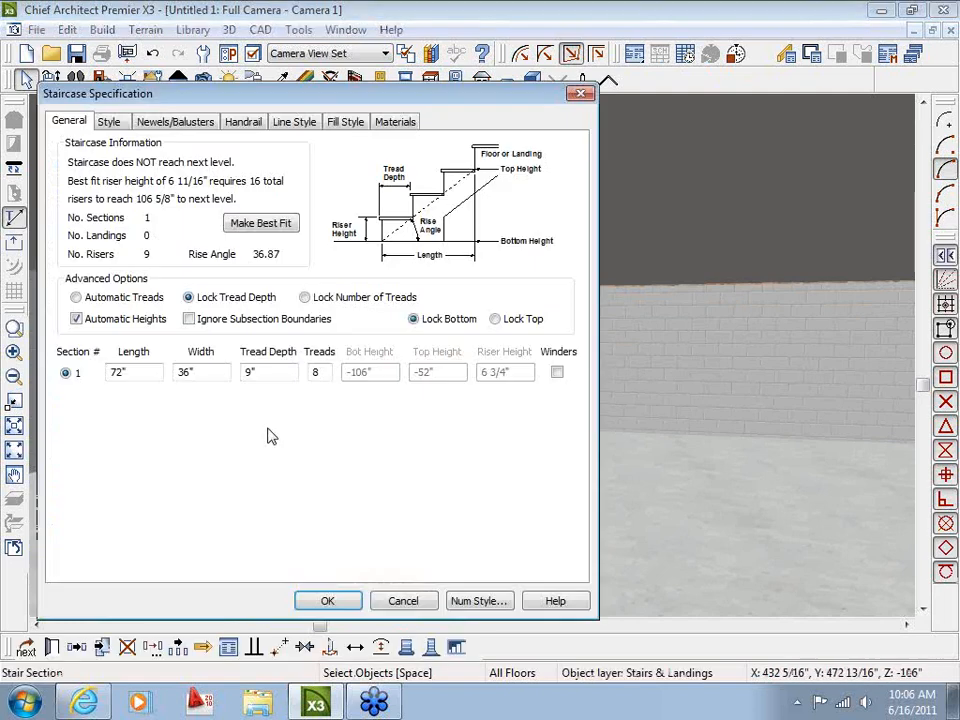
{"action": "left_click", "coordinate": [108, 121]}
{"action": "double_click", "coordinate": [219, 332]}
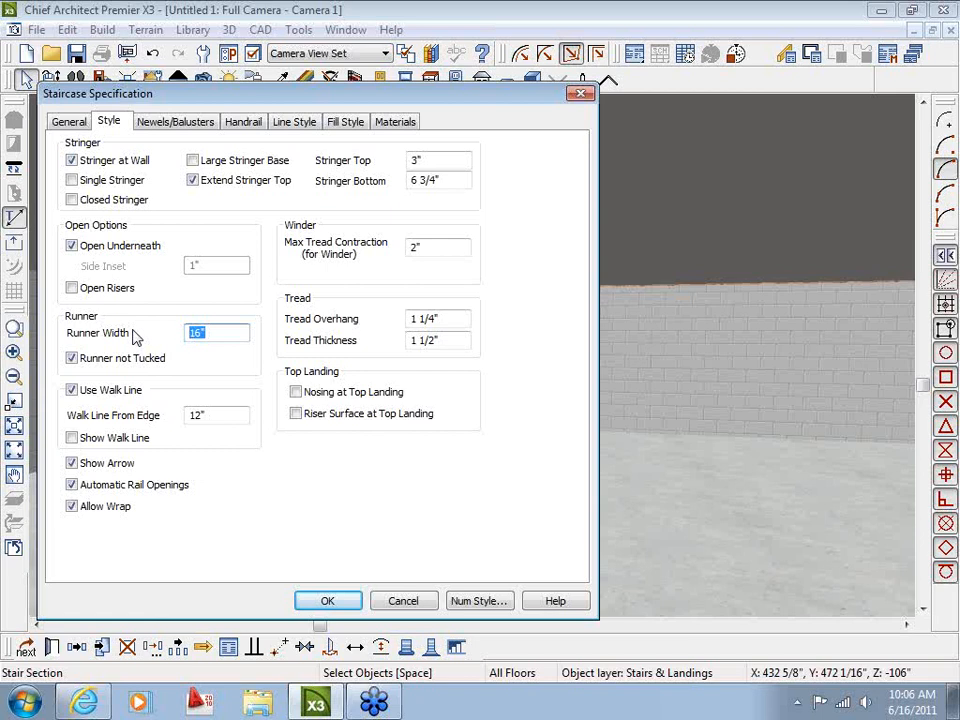
{"action": "left_click", "coordinate": [330, 601]}
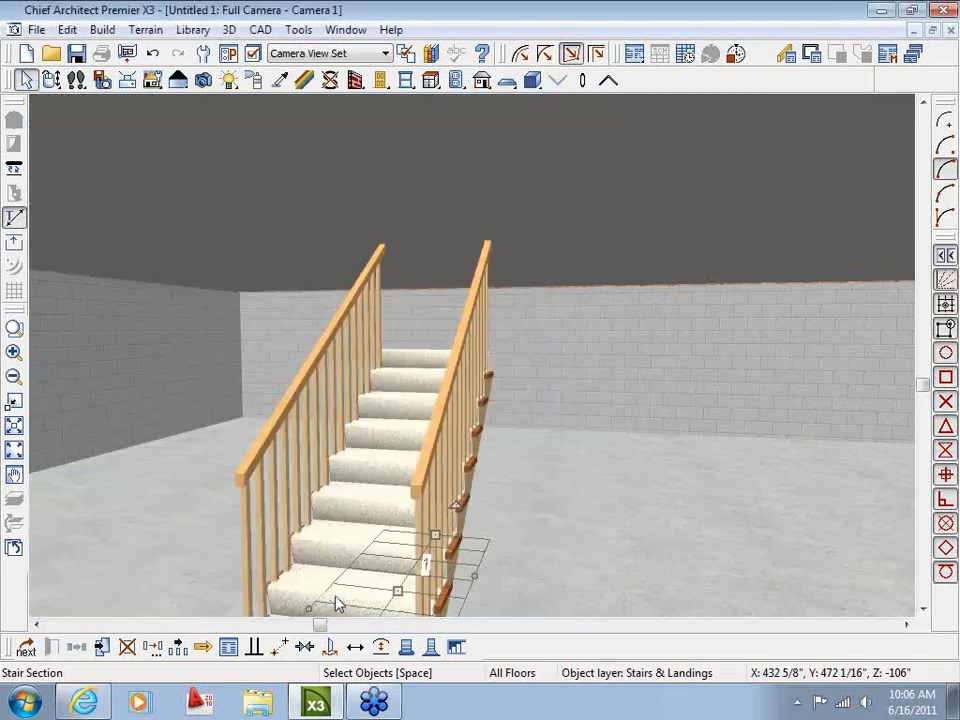
{"action": "left_click", "coordinate": [52, 80]}
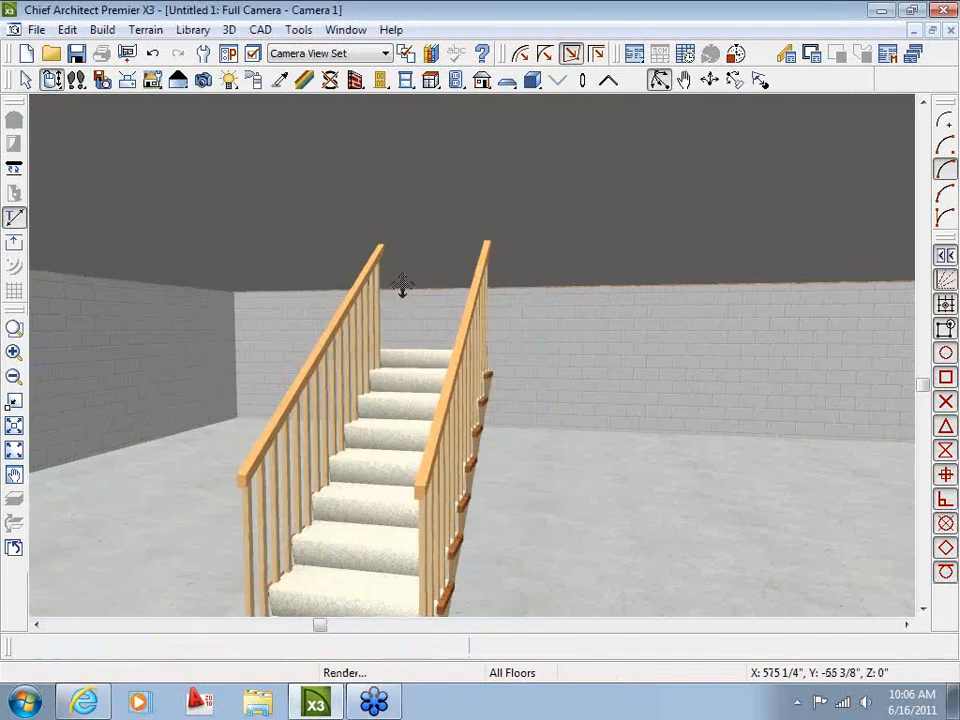
{"action": "left_click_drag", "start_coordinate": [402, 286], "coordinate": [345, 286]}
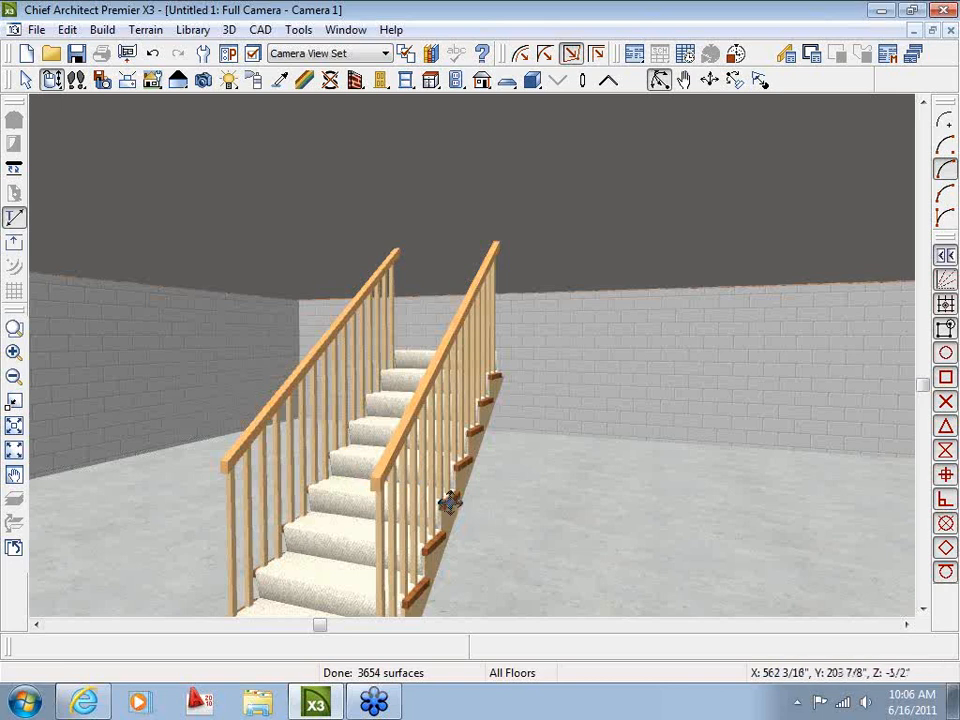
Step: Set the basement staircase's Runner Width to 32" and inspect the runner and treads from the side in the camera view
{"action": "key", "text": "space"}
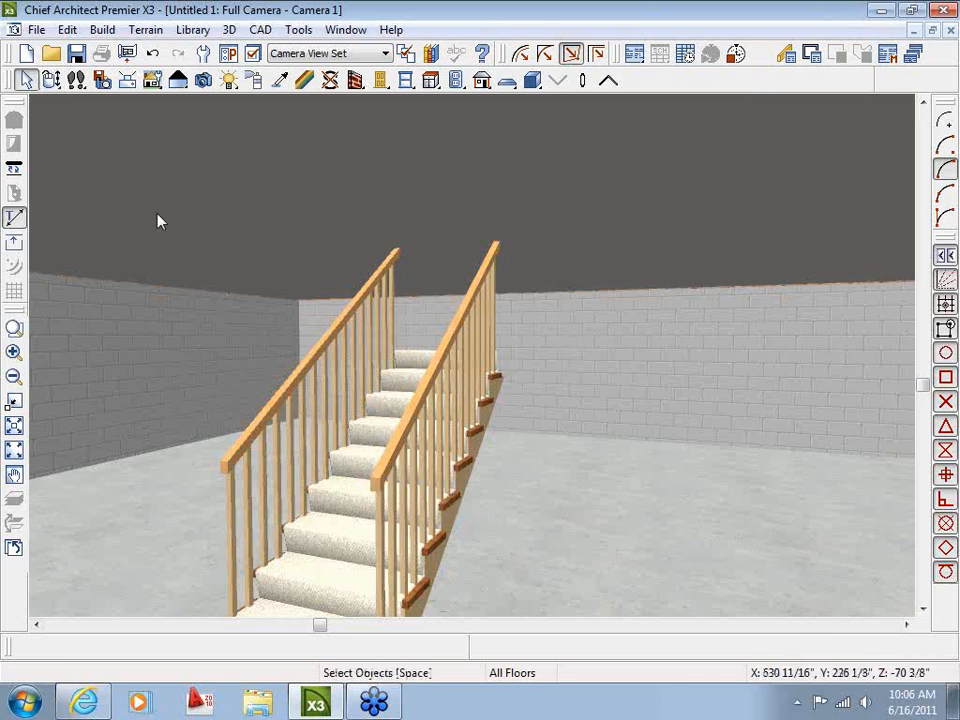
{"action": "left_click", "coordinate": [403, 492]}
{"action": "double_click", "coordinate": [403, 492]}
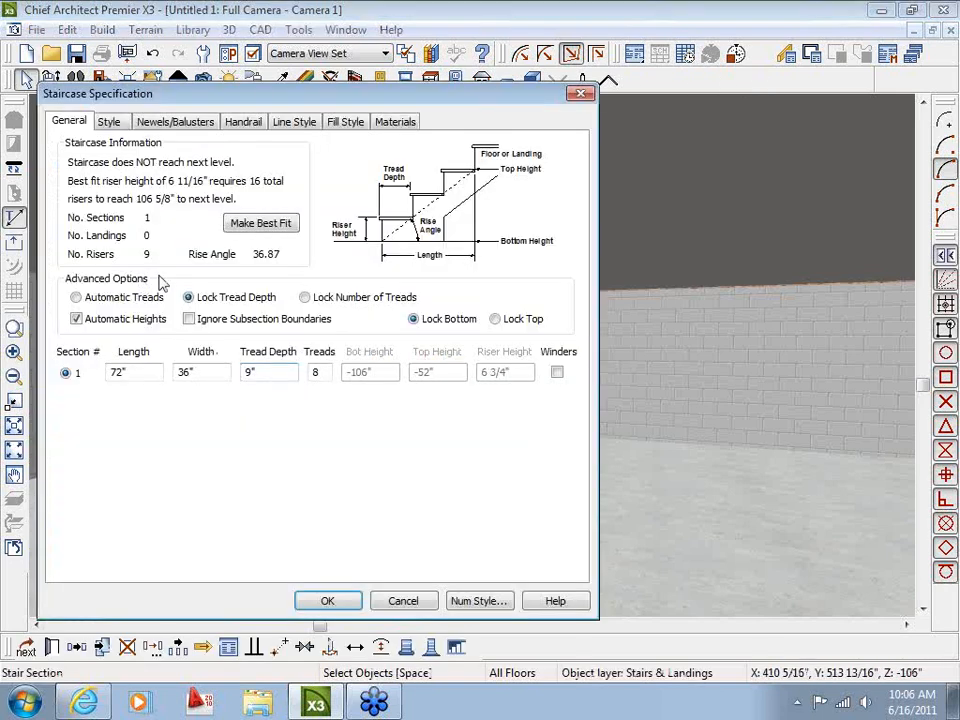
{"action": "left_click", "coordinate": [108, 122]}
{"action": "double_click", "coordinate": [212, 333]}
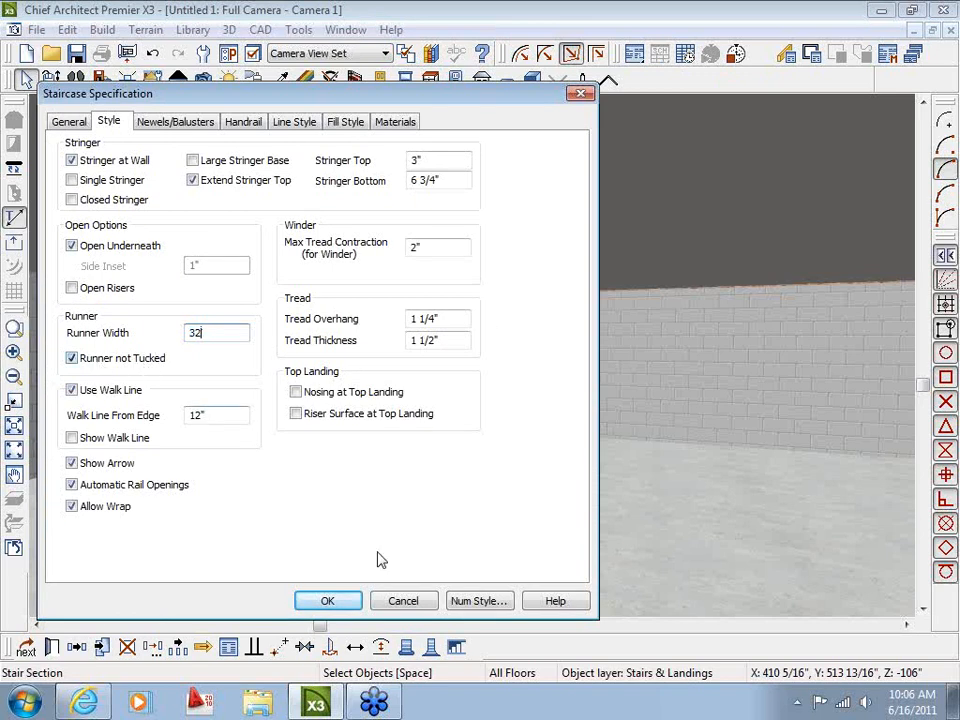
{"action": "left_click", "coordinate": [330, 601]}
{"action": "key", "text": "alt+o"}
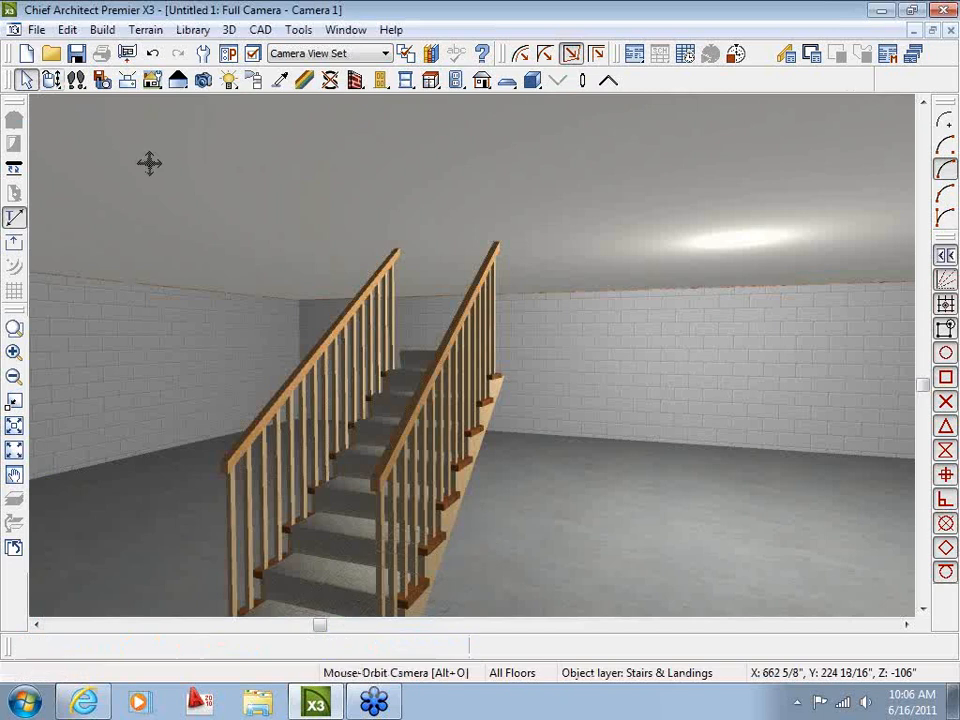
{"action": "left_click_drag", "start_coordinate": [412, 350], "coordinate": [368, 452]}
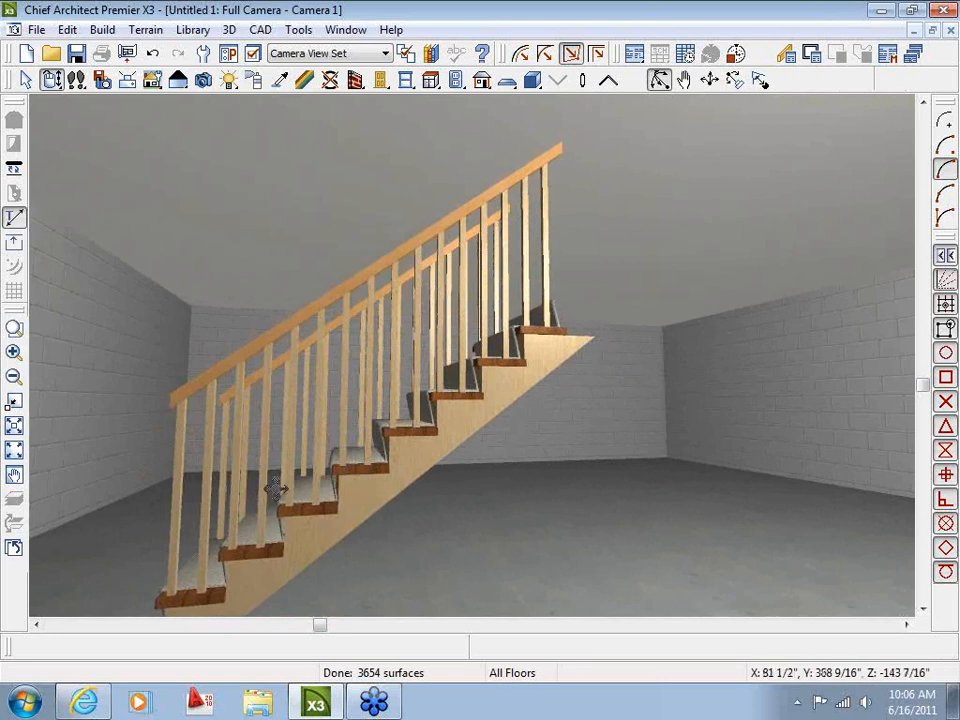
{"action": "left_click_drag", "start_coordinate": [364, 500], "coordinate": [385, 505]}
{"action": "left_click_drag", "start_coordinate": [375, 511], "coordinate": [315, 463]}
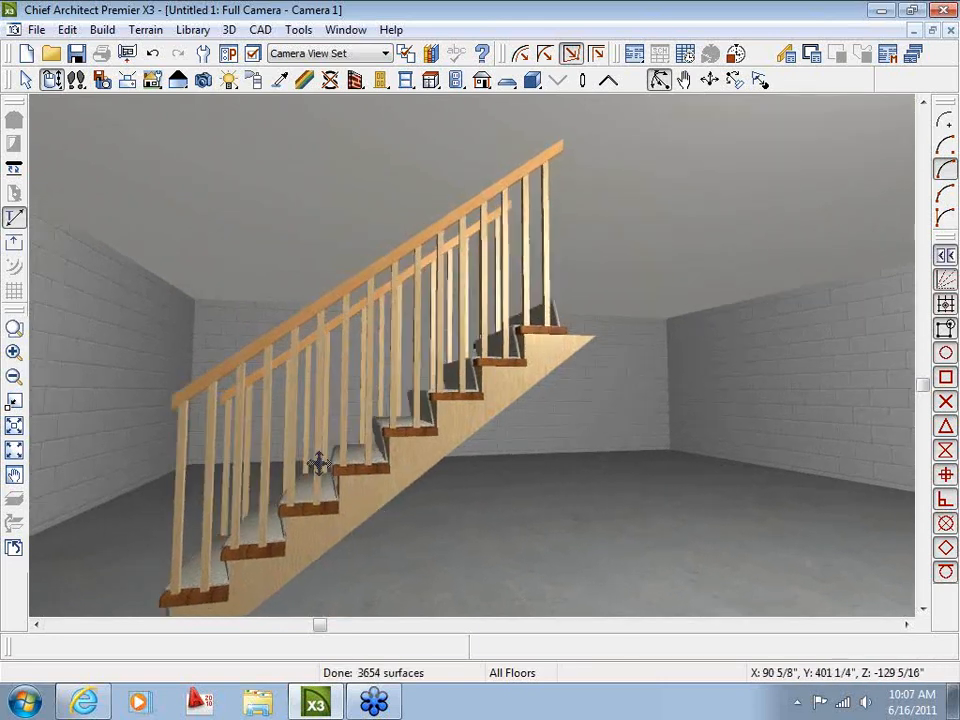
{"action": "left_click_drag", "start_coordinate": [376, 496], "coordinate": [401, 494]}
Step: Turn off Runner not Tucked in the basement staircase's style settings and view the runner from the front of the stairs
{"action": "key", "text": "space"}
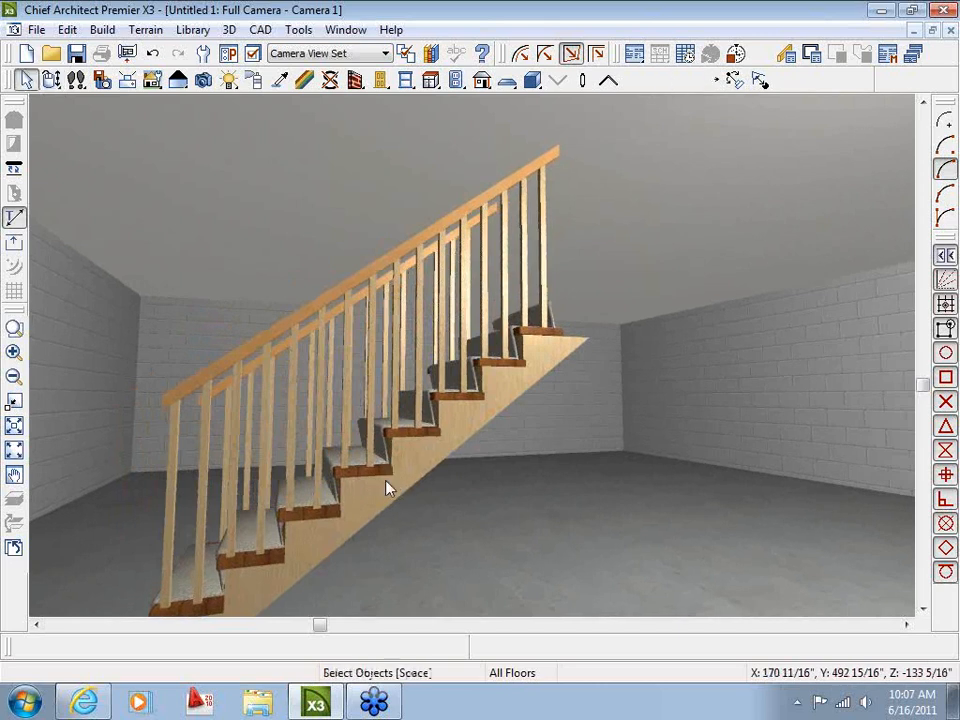
{"action": "double_click", "coordinate": [388, 486]}
{"action": "left_click", "coordinate": [108, 122]}
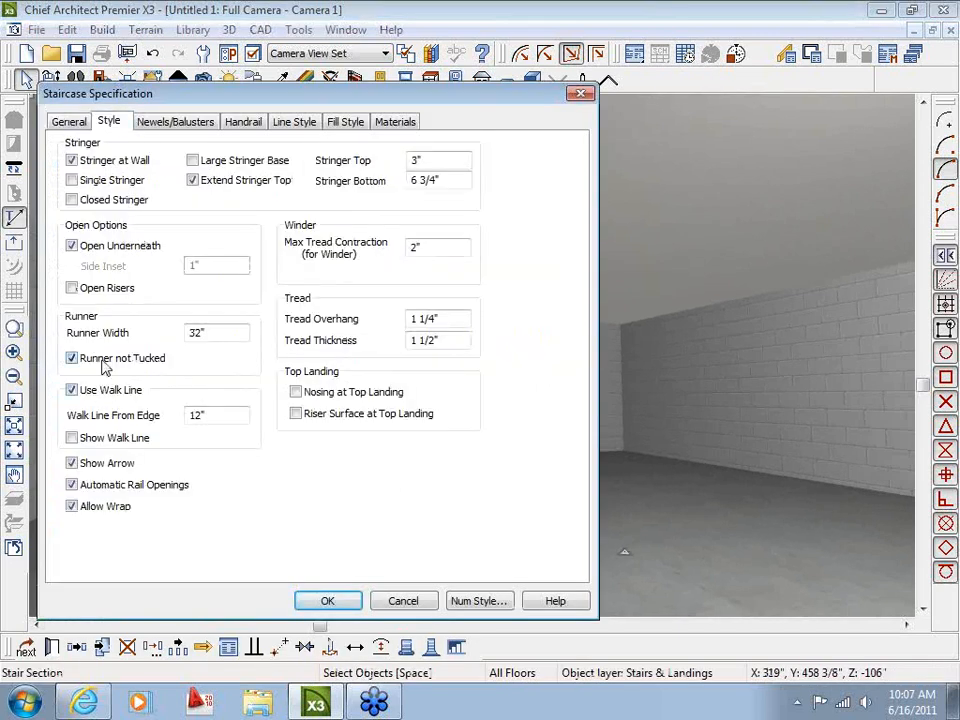
{"action": "left_click", "coordinate": [328, 601]}
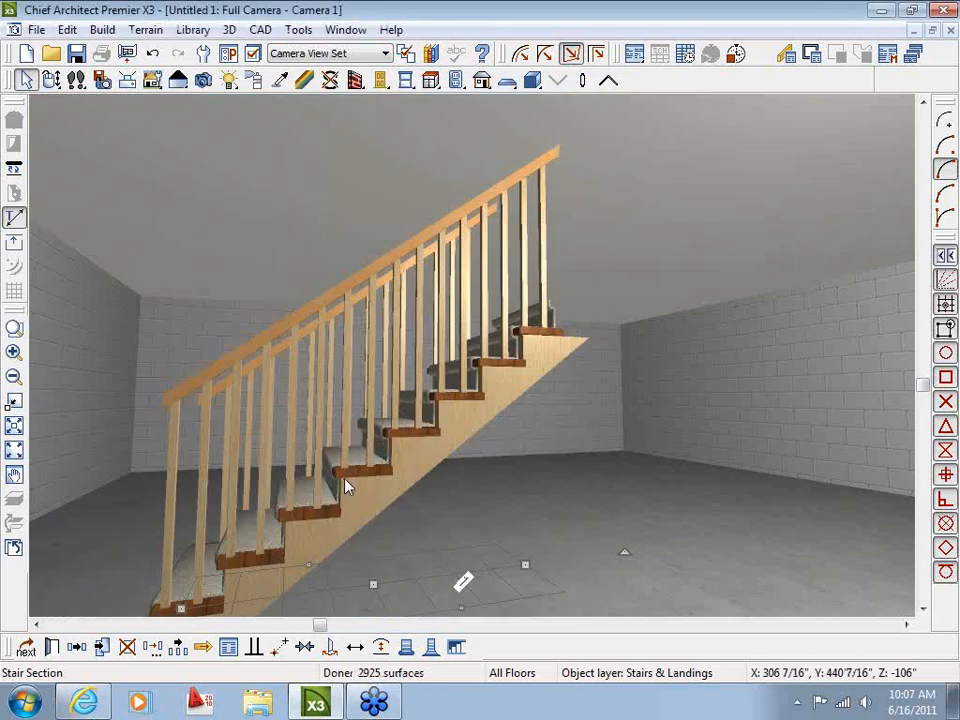
{"action": "left_click", "coordinate": [52, 80]}
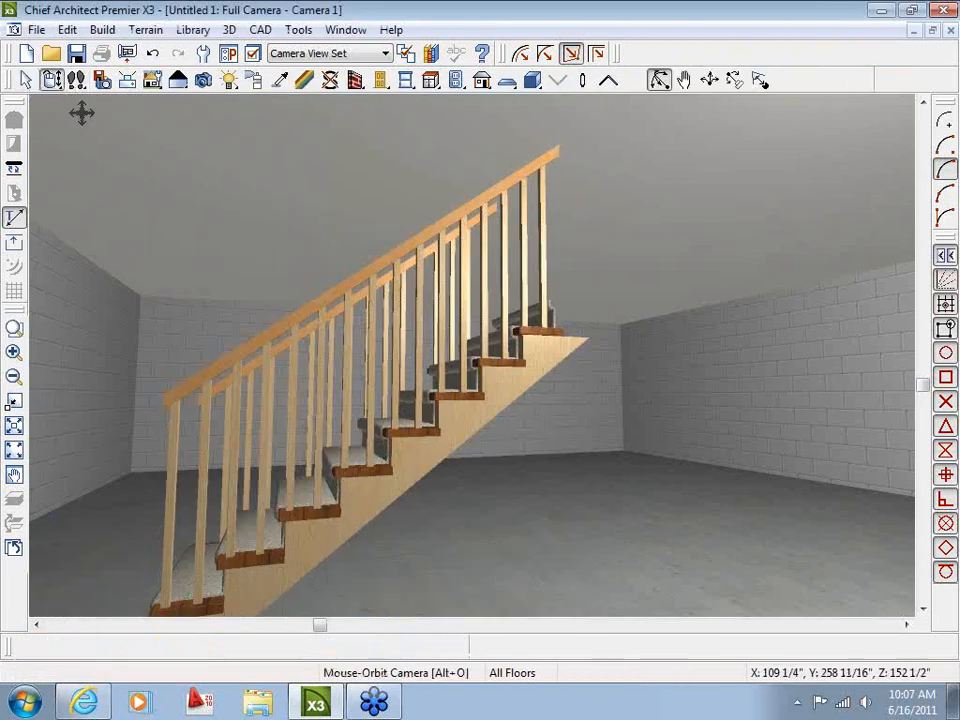
{"action": "left_click_drag", "start_coordinate": [81, 111], "coordinate": [521, 319]}
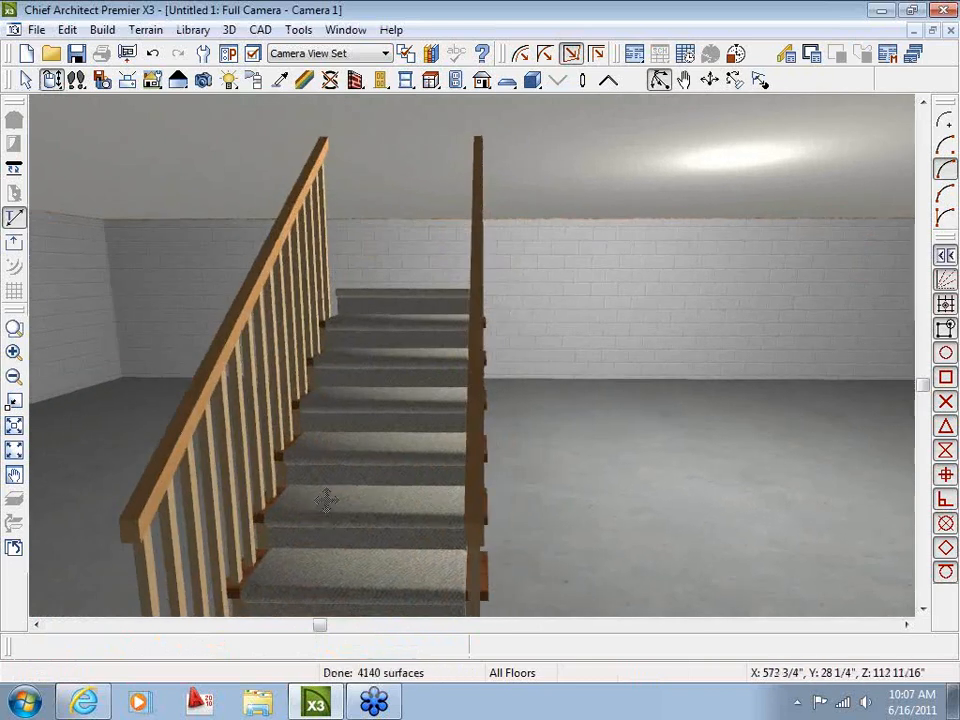
Step: Turn Runner not Tucked on and back off for the basement staircase to compare how the runner lies on the treads
{"action": "key", "text": "space"}
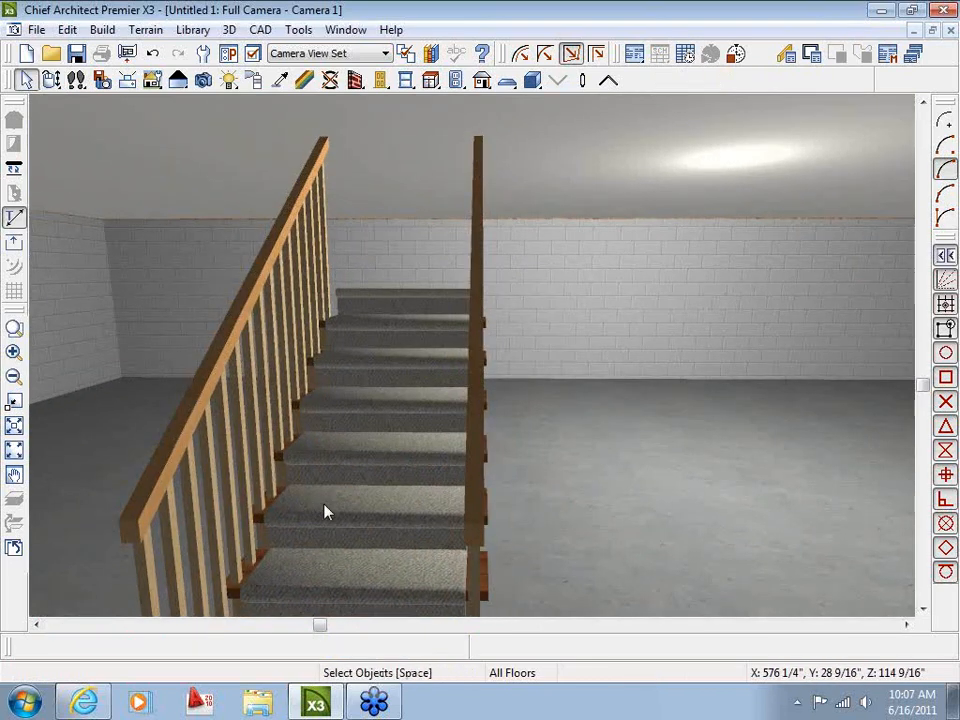
{"action": "double_click", "coordinate": [364, 514]}
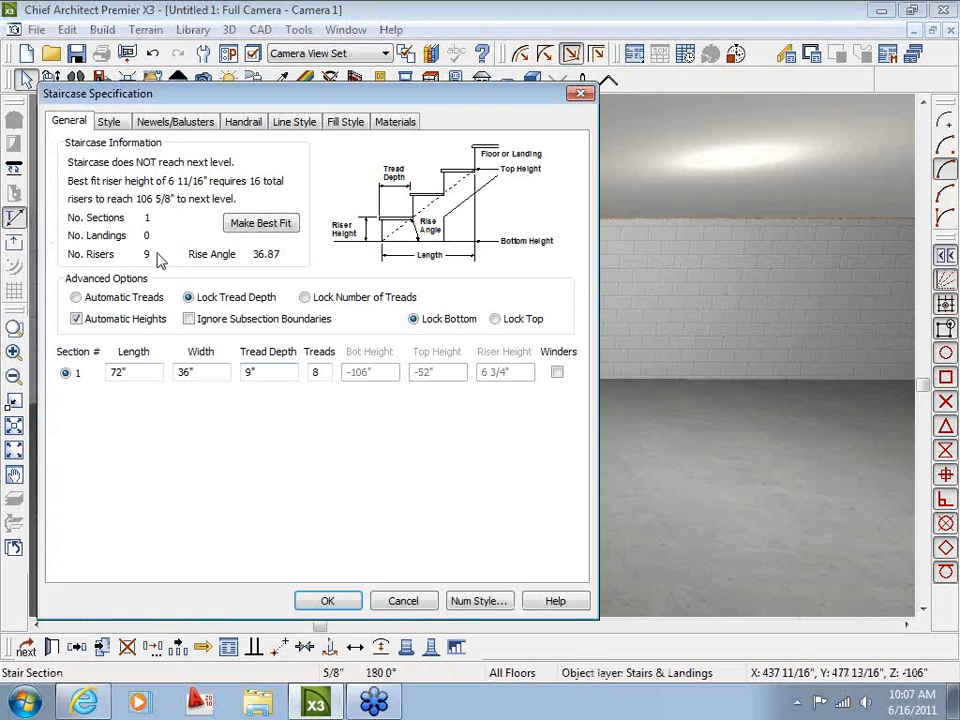
{"action": "left_click", "coordinate": [109, 122]}
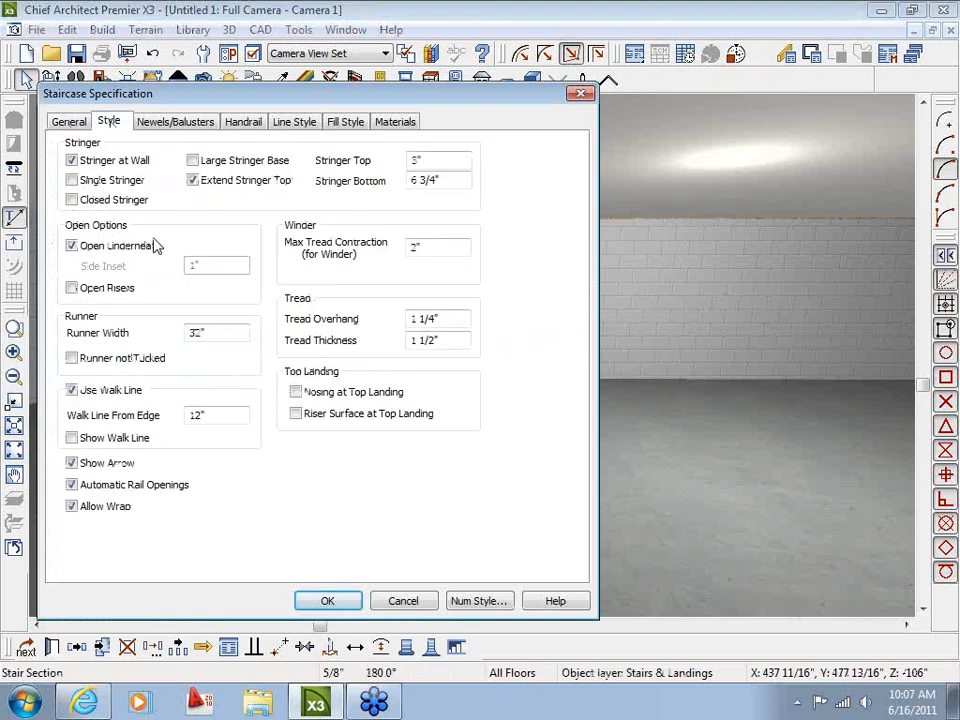
{"action": "left_click", "coordinate": [96, 359]}
{"action": "left_click", "coordinate": [316, 604]}
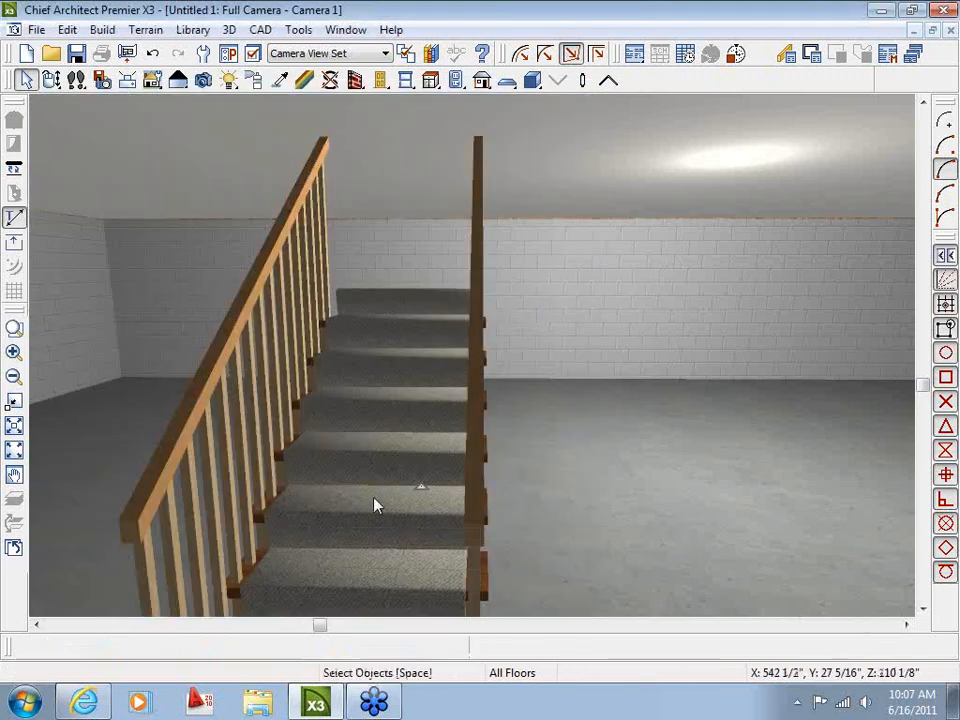
{"action": "double_click", "coordinate": [375, 505]}
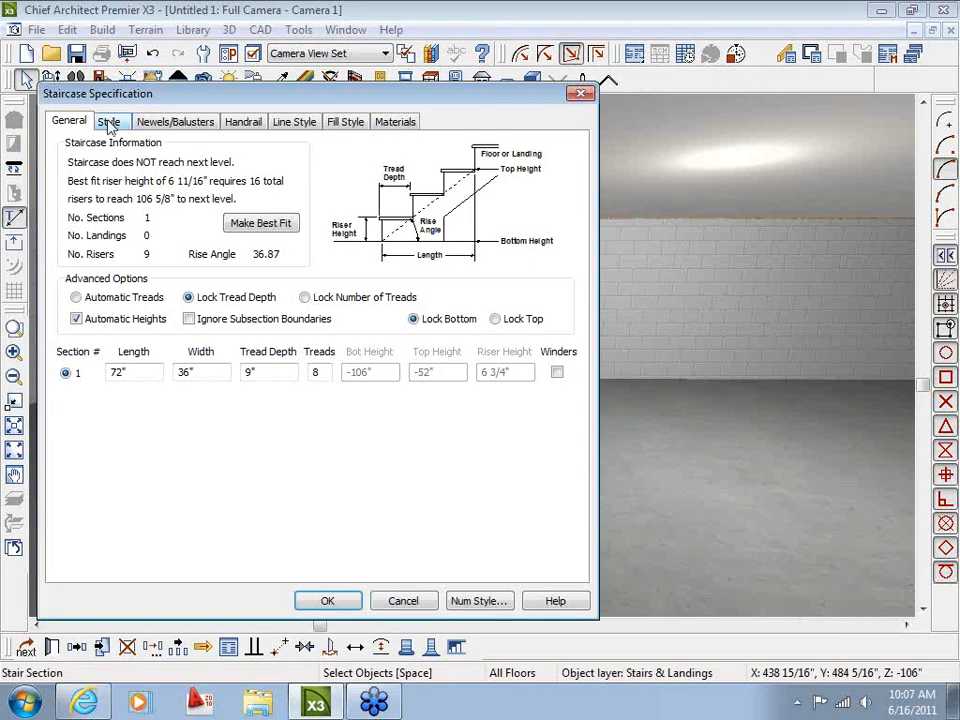
{"action": "left_click", "coordinate": [108, 121]}
{"action": "left_click", "coordinate": [112, 360]}
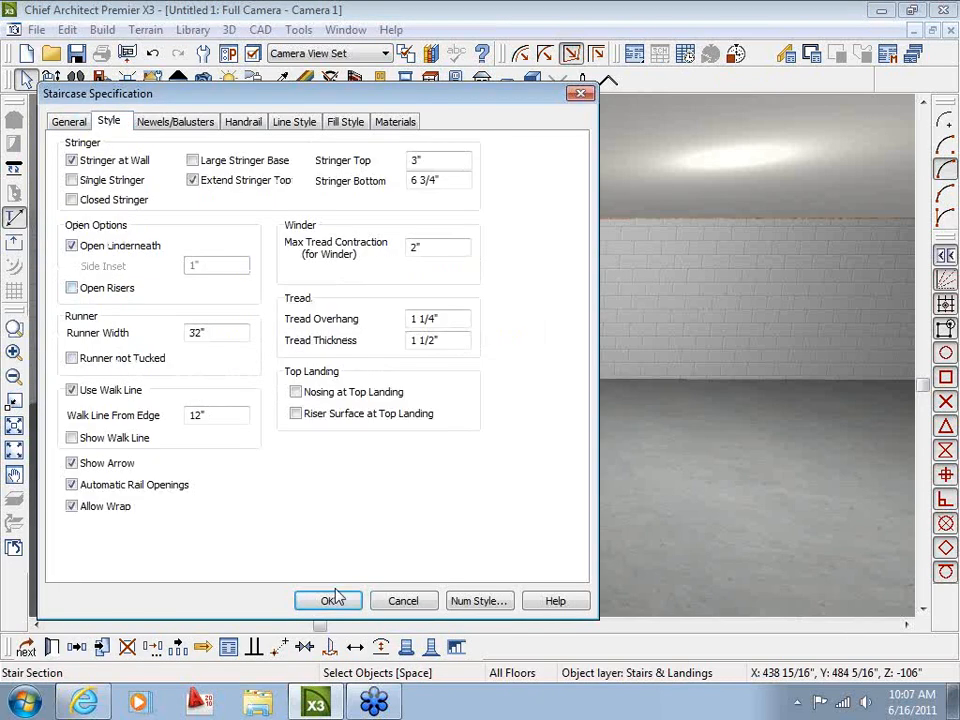
{"action": "left_click", "coordinate": [328, 600]}
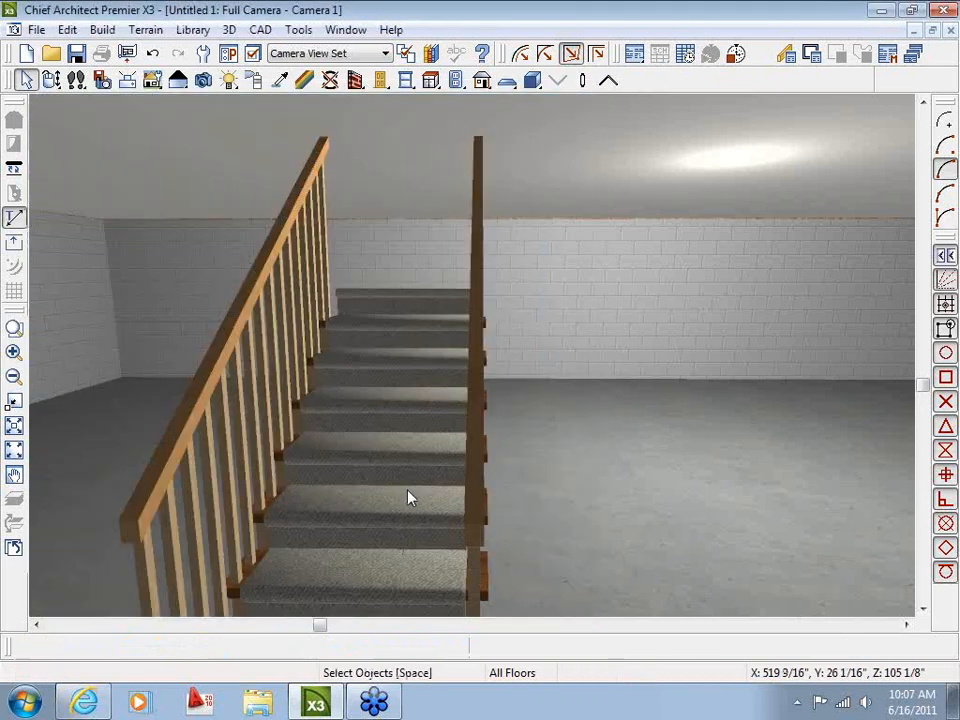
Step: Turn on Large Stringer Base for the basement staircase and view the foot of the stringer from the side
{"action": "double_click", "coordinate": [407, 497]}
{"action": "left_click", "coordinate": [104, 122]}
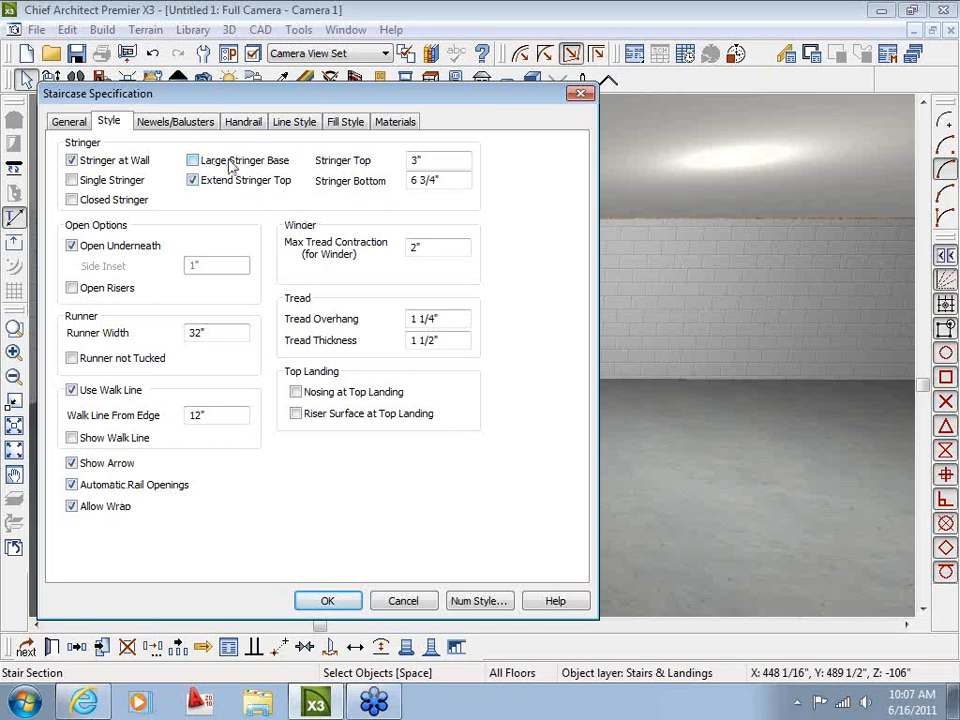
{"action": "left_click", "coordinate": [327, 601]}
{"action": "left_click", "coordinate": [51, 80]}
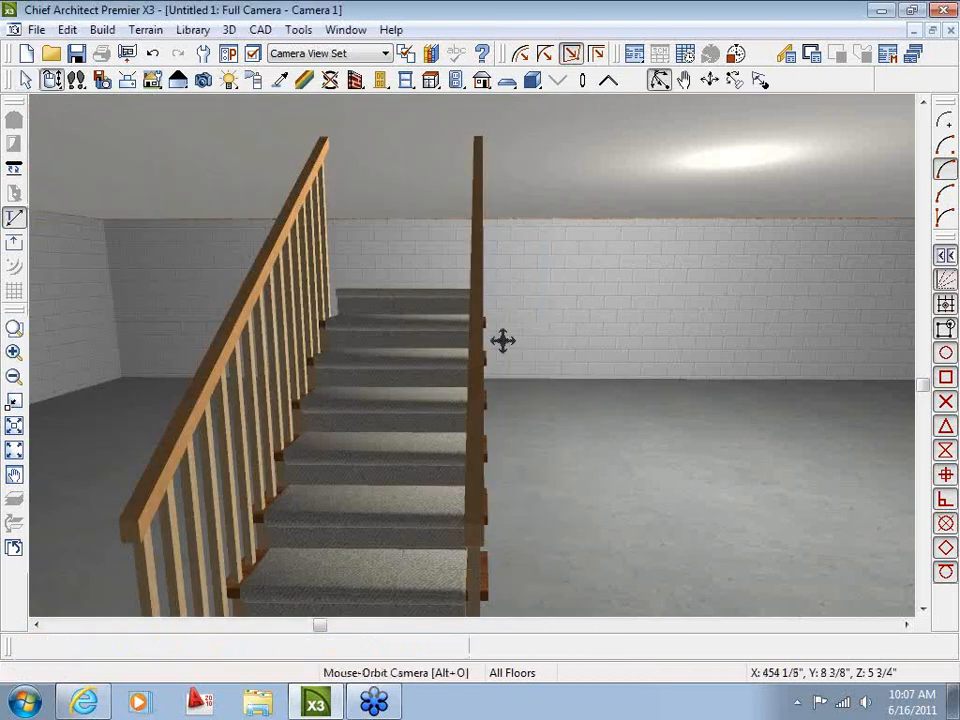
{"action": "left_click_drag", "start_coordinate": [392, 369], "coordinate": [313, 527]}
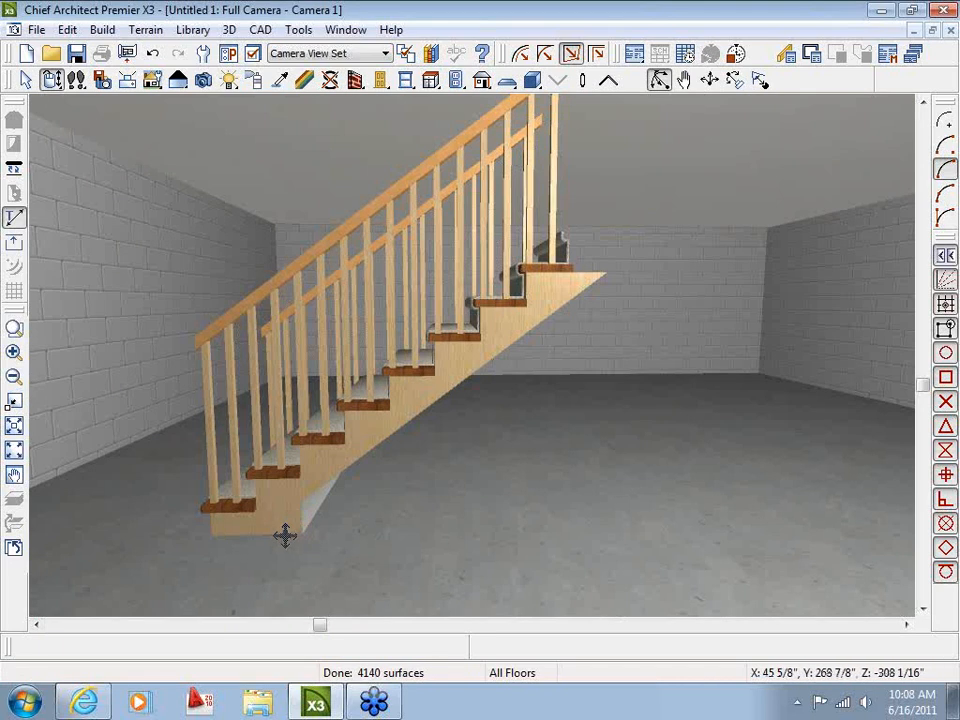
Step: Turn off Large Stringer Base in the basement staircase's style settings
{"action": "key", "text": "space"}
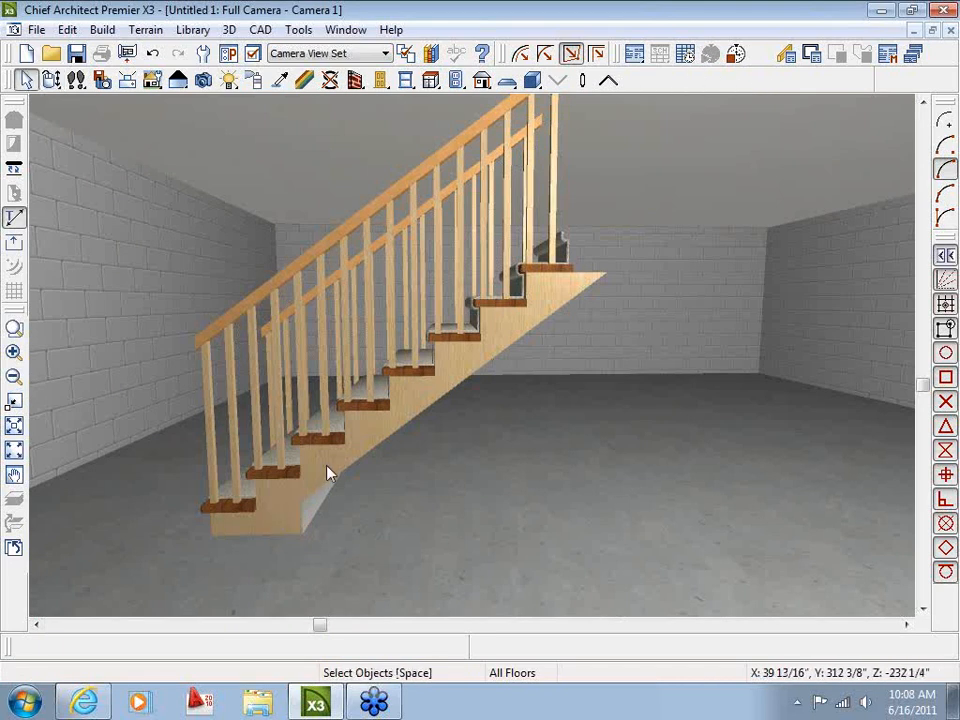
{"action": "double_click", "coordinate": [328, 470]}
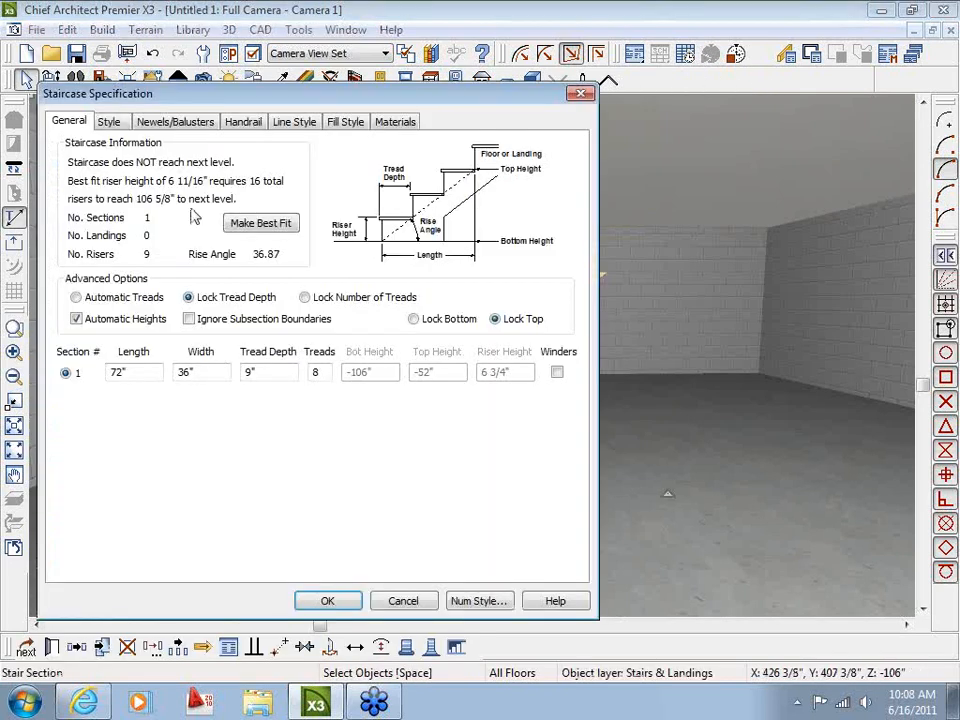
{"action": "left_click", "coordinate": [108, 121]}
{"action": "left_click", "coordinate": [218, 162]}
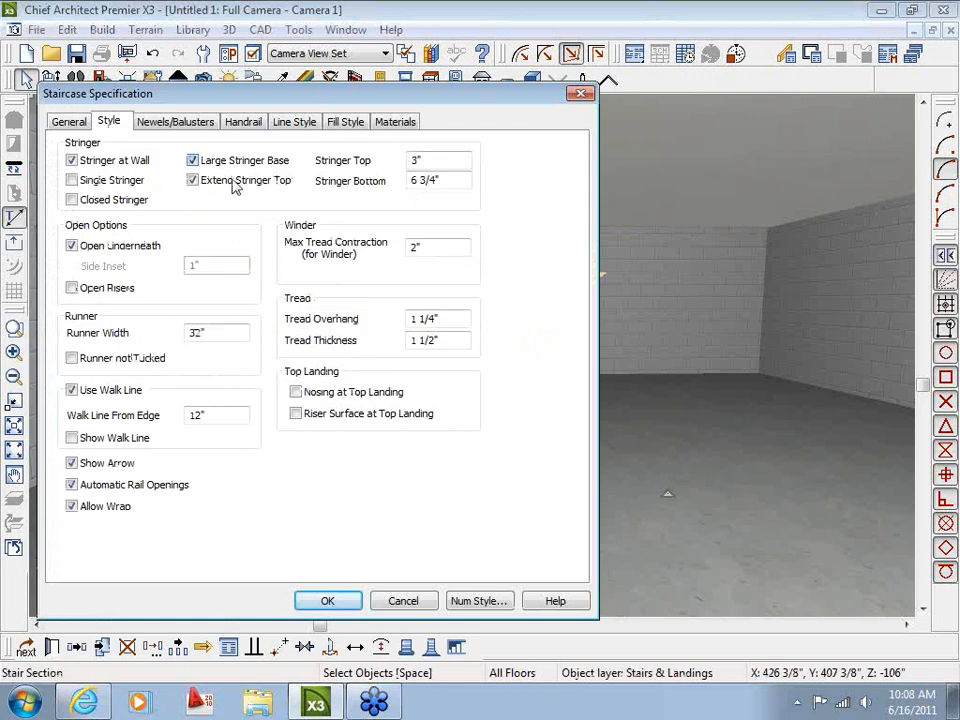
{"action": "left_click", "coordinate": [328, 600]}
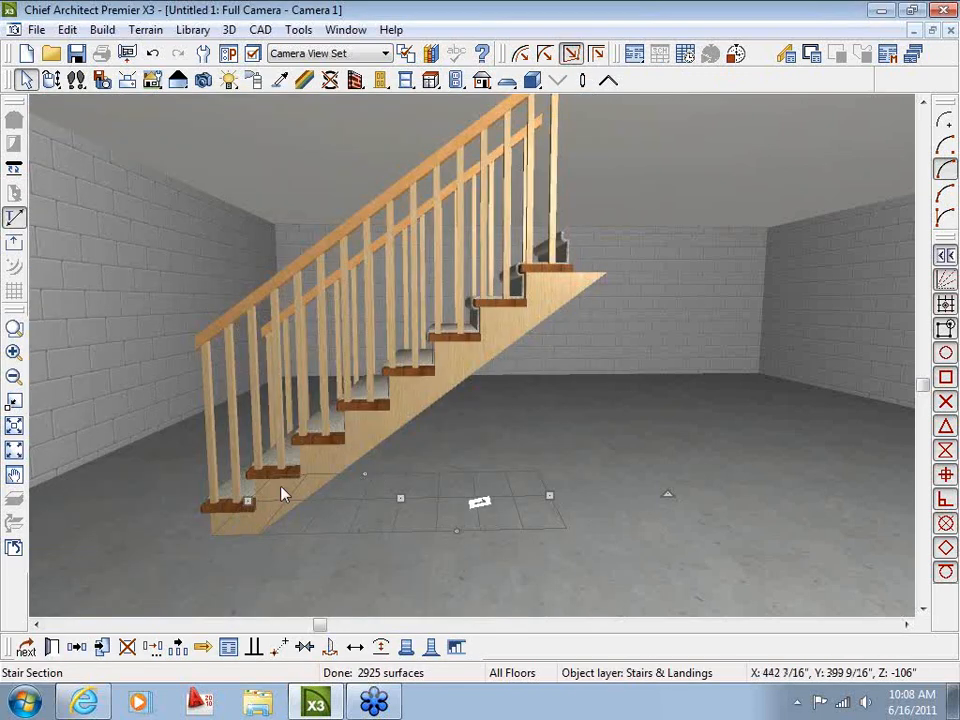
Step: Turn off Extend Stringer Top in the basement staircase's style settings
{"action": "left_click", "coordinate": [317, 479]}
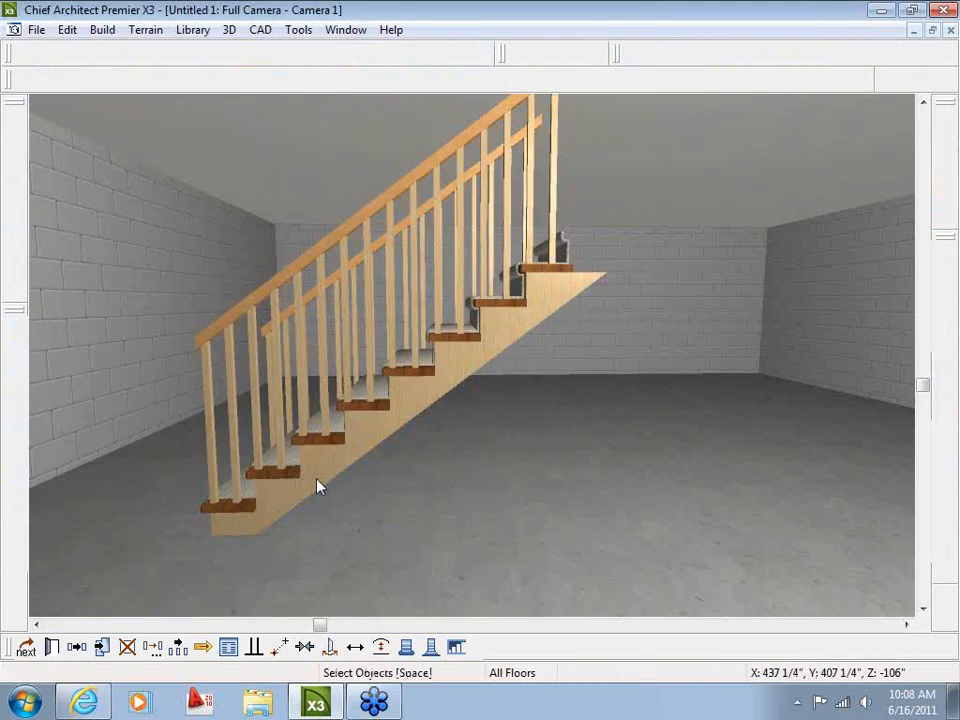
{"action": "double_click", "coordinate": [360, 437]}
{"action": "left_click", "coordinate": [109, 121]}
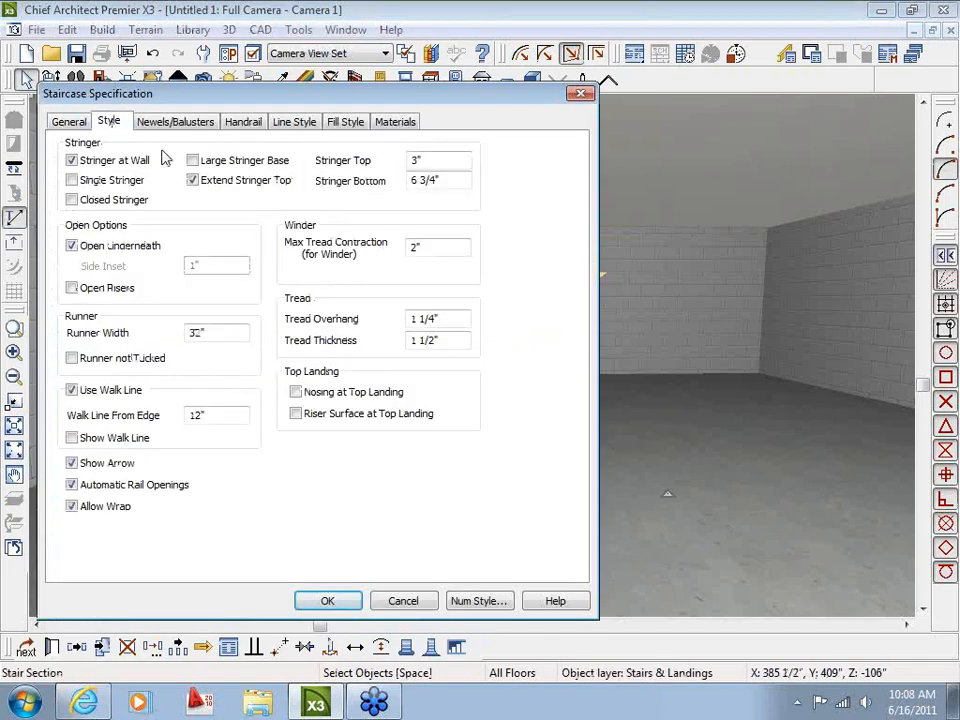
{"action": "left_click", "coordinate": [219, 184]}
{"action": "left_click", "coordinate": [338, 601]}
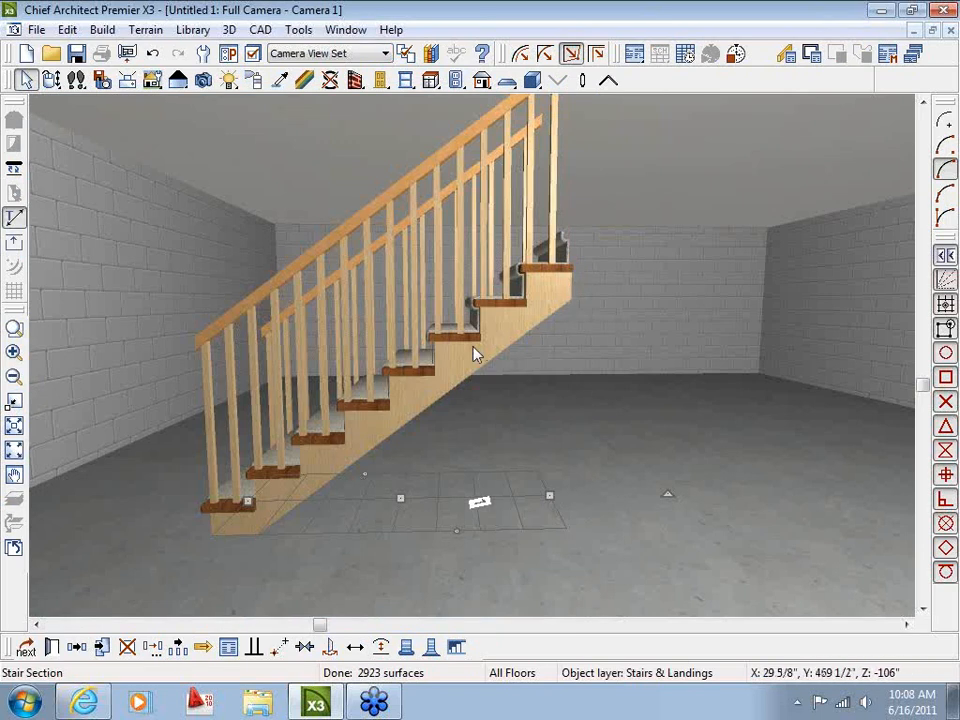
Step: Turn Extend Stringer Top on and back off for the basement staircase to compare the upper end of the stringer
{"action": "double_click", "coordinate": [355, 260]}
{"action": "left_click", "coordinate": [110, 123]}
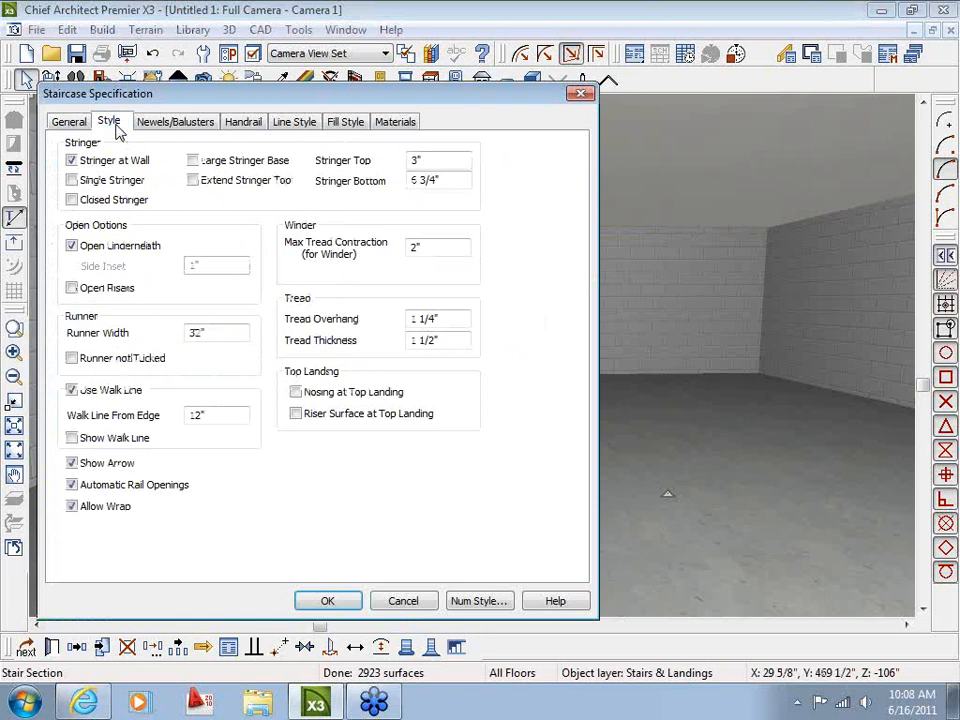
{"action": "left_click", "coordinate": [192, 180]}
{"action": "left_click", "coordinate": [327, 600]}
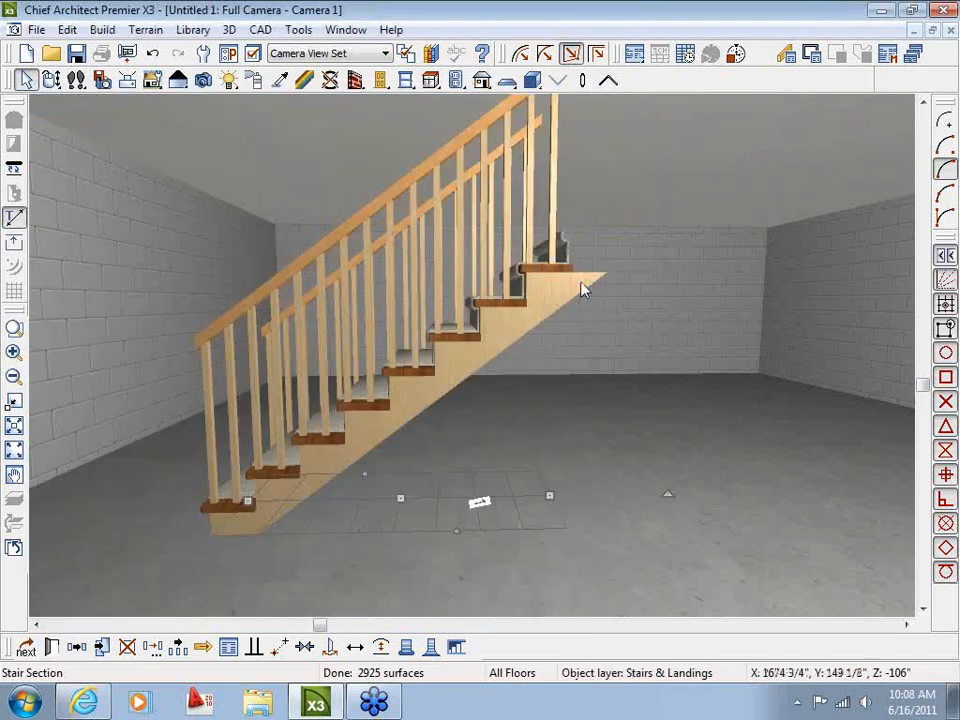
{"action": "double_click", "coordinate": [500, 335]}
{"action": "left_click", "coordinate": [108, 121]}
{"action": "left_click", "coordinate": [192, 180]}
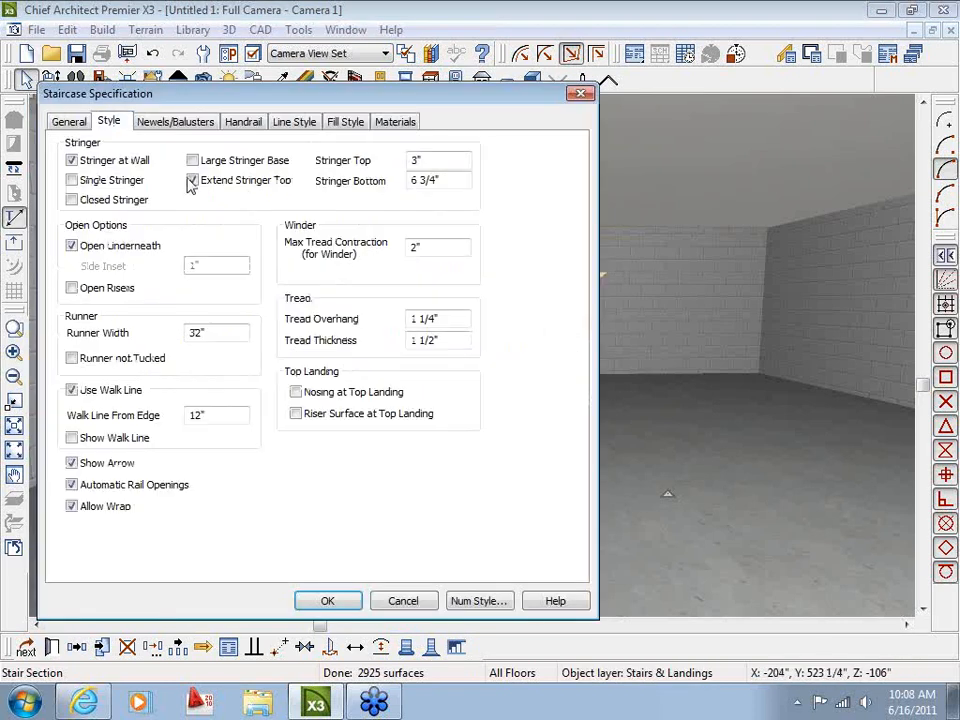
{"action": "left_click", "coordinate": [338, 602]}
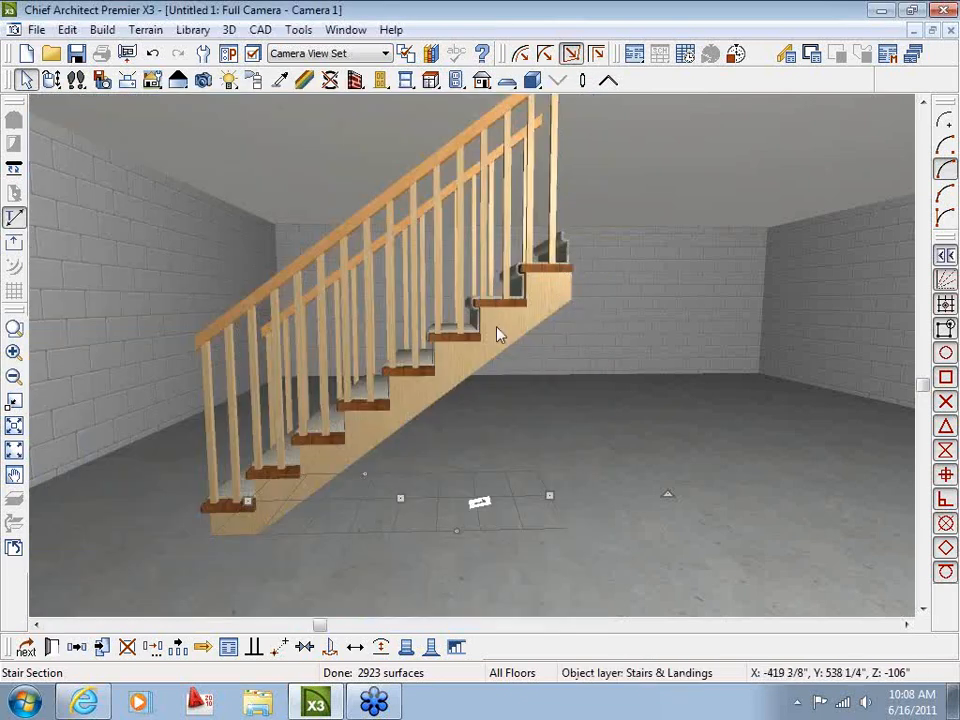
Step: Review the tread overhang and tread thickness fields in the staircase's style settings without changing them
{"action": "double_click", "coordinate": [431, 386]}
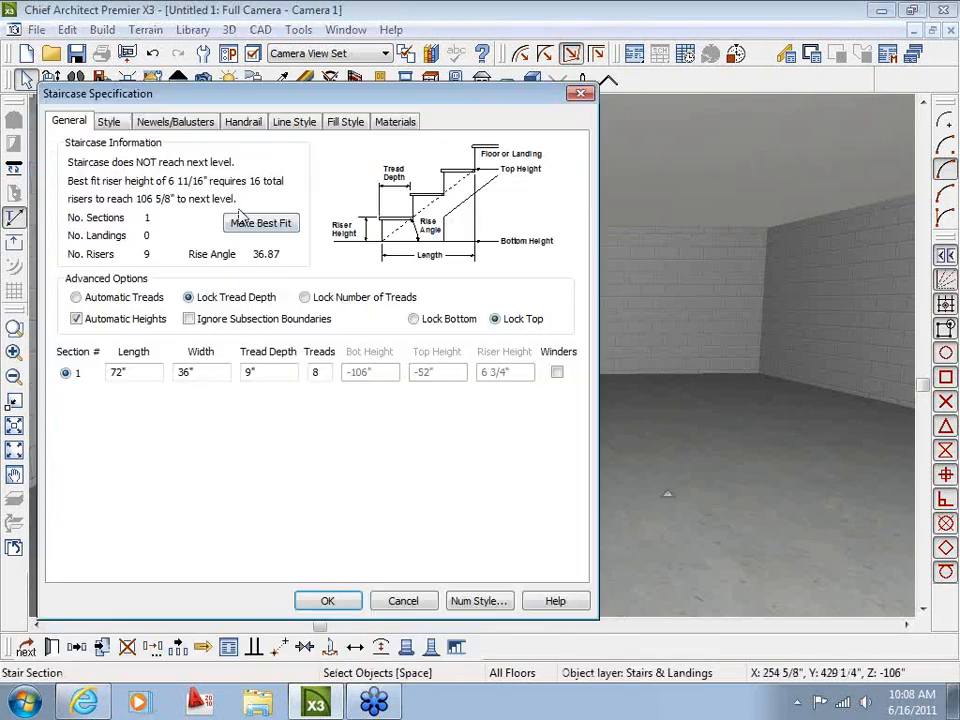
{"action": "left_click", "coordinate": [110, 122]}
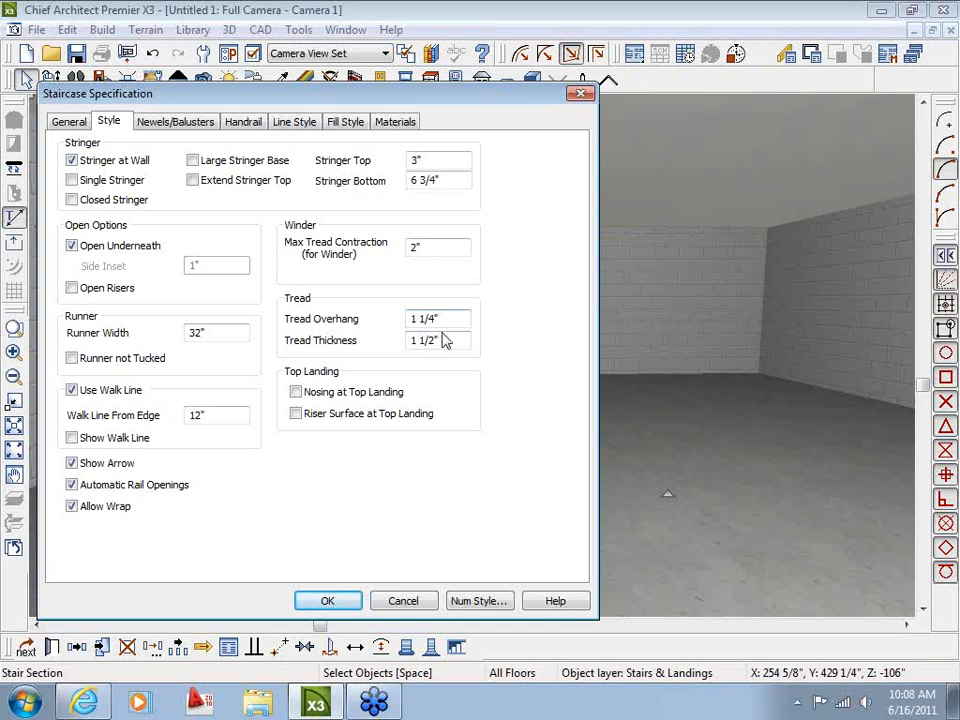
{"action": "left_click", "coordinate": [330, 600]}
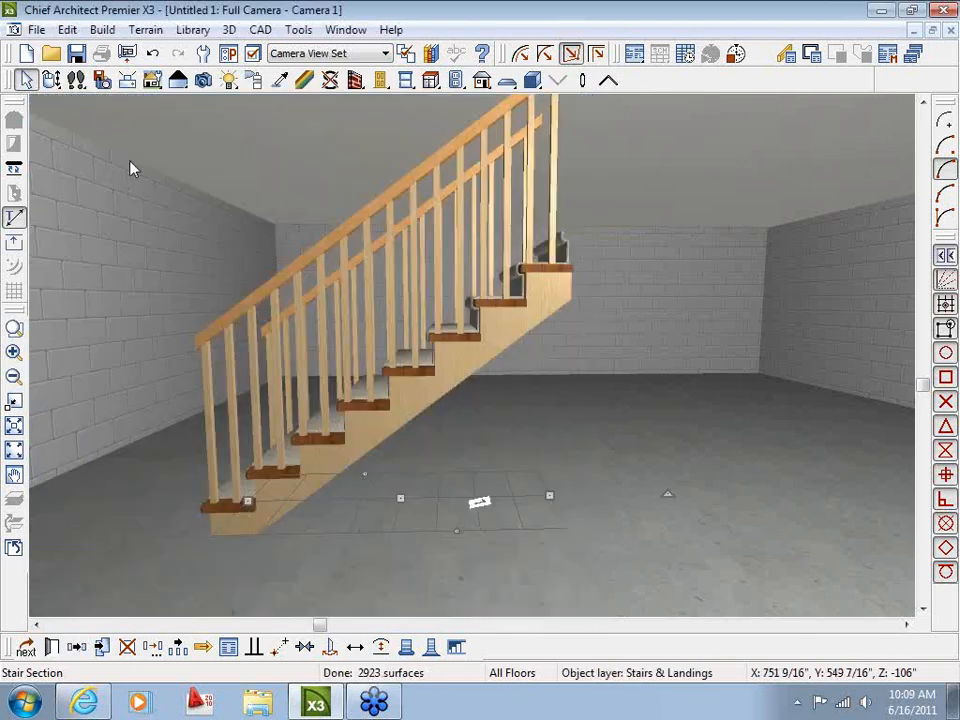
Step: Turn on Single Stringer for the basement staircase and set its tread overhang to 6 inches
{"action": "left_click", "coordinate": [52, 80]}
{"action": "left_click_drag", "start_coordinate": [77, 120], "coordinate": [354, 418]}
{"action": "key", "text": "space"}
{"action": "double_click", "coordinate": [354, 418]}
{"action": "left_click", "coordinate": [108, 121]}
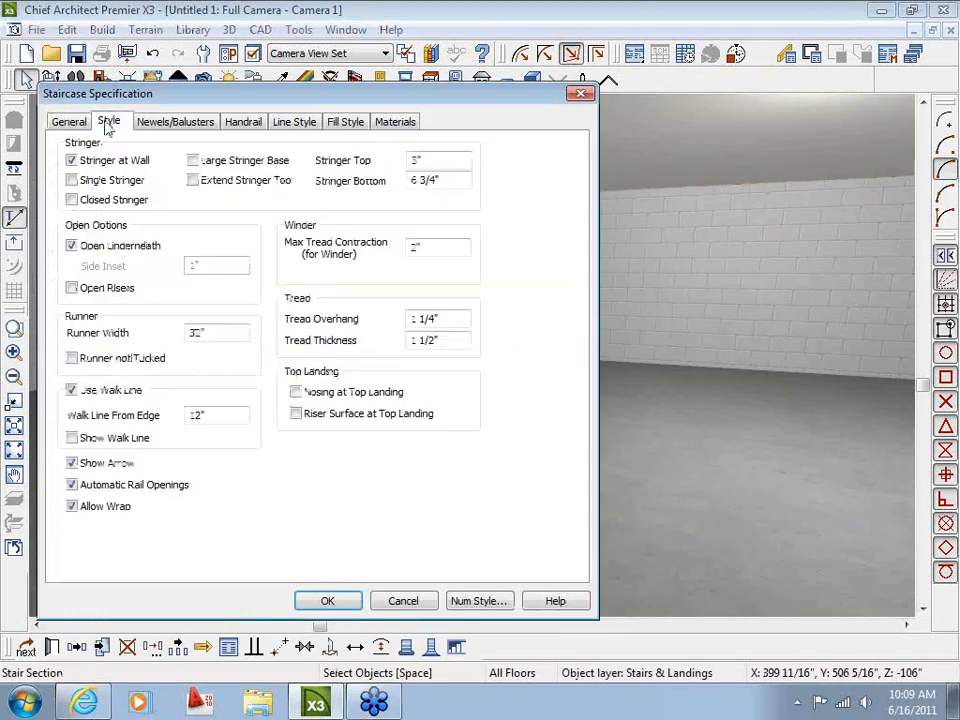
{"action": "left_click", "coordinate": [98, 182]}
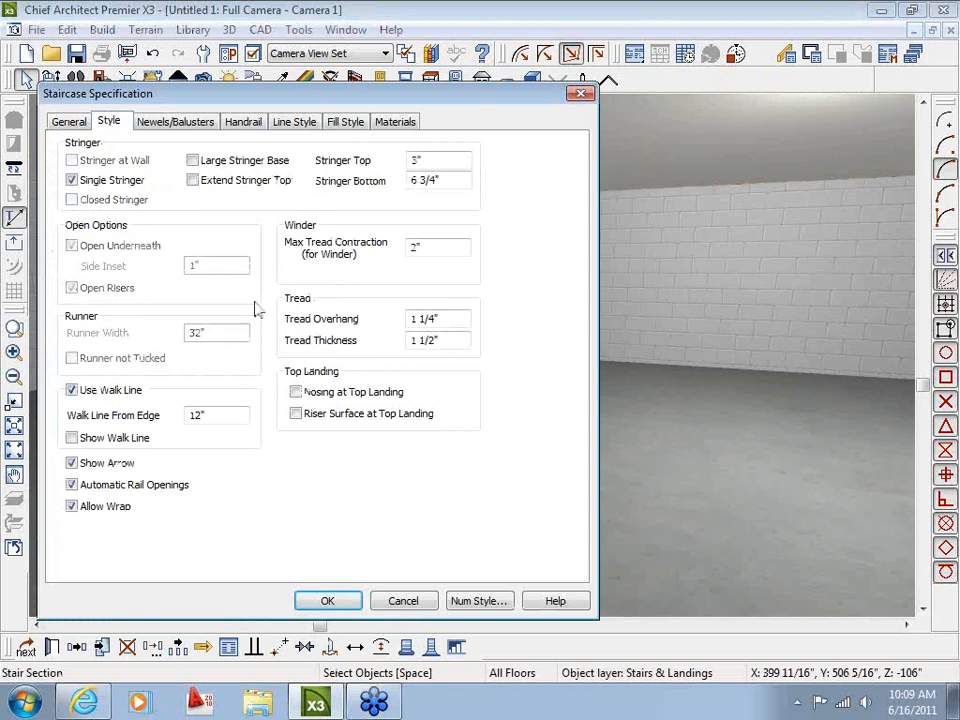
{"action": "key", "text": "Tab"}
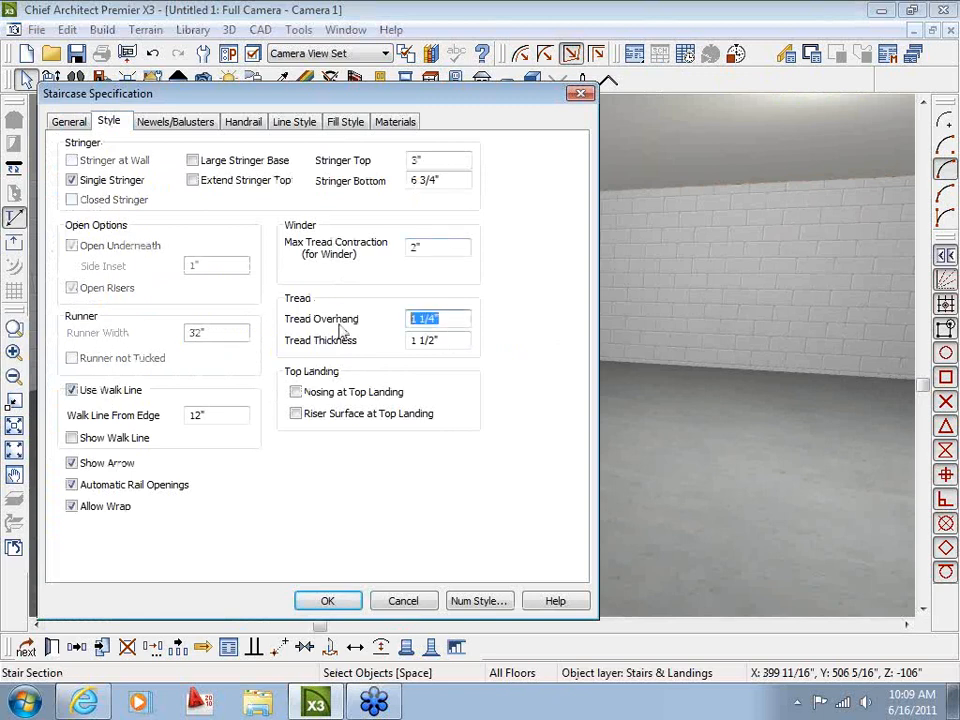
{"action": "type", "text": "6"}
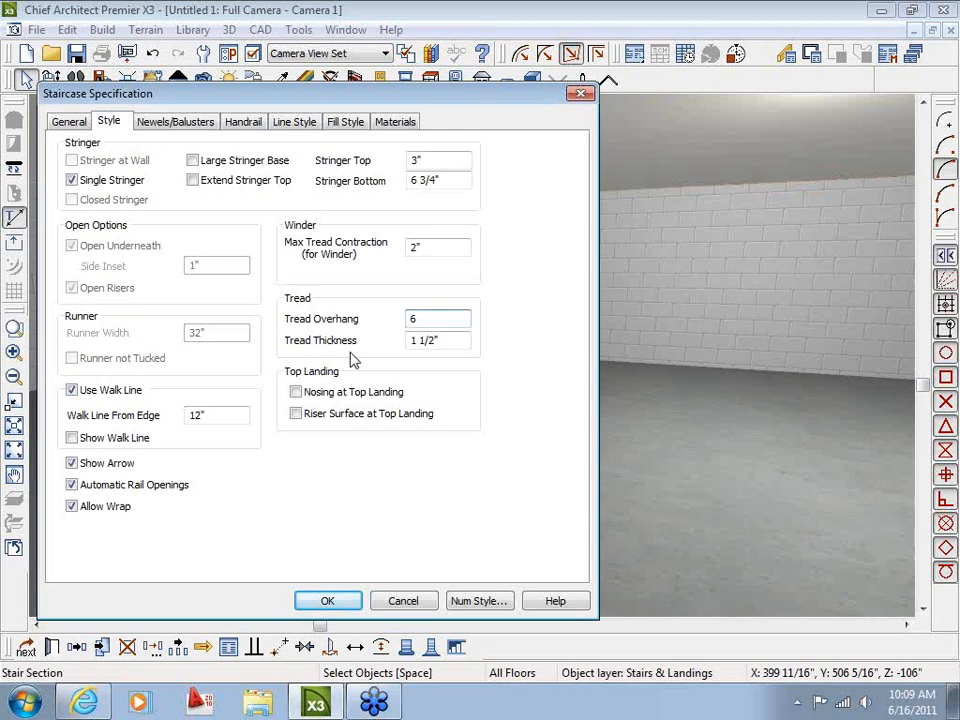
{"action": "left_click", "coordinate": [340, 601]}
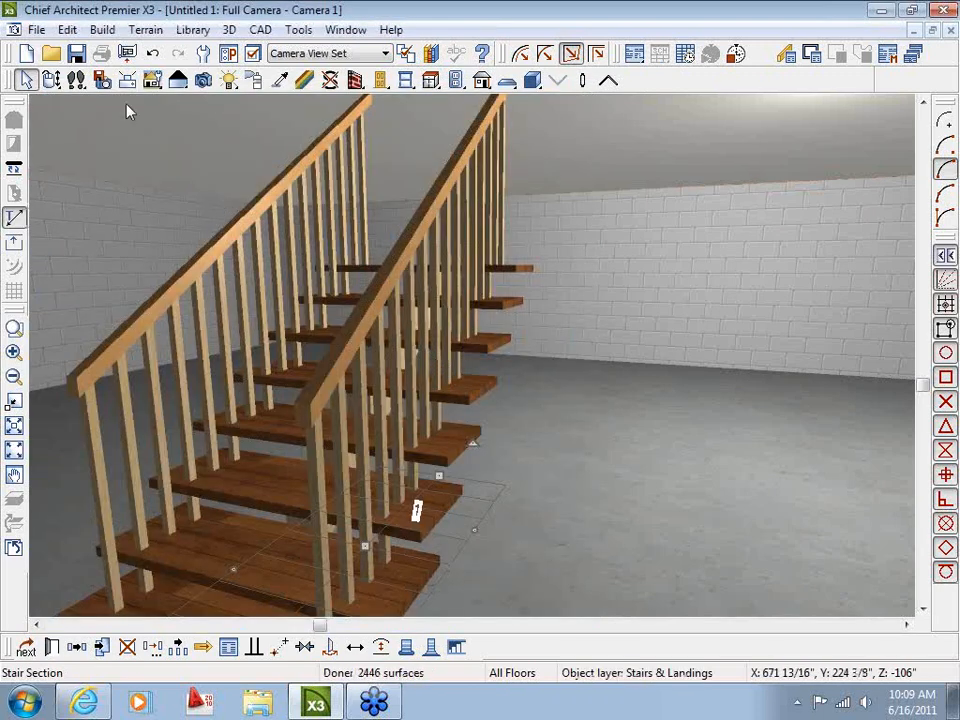
Step: View the stairs from the front and turn off the left and right railings of the staircase
{"action": "left_click", "coordinate": [52, 80]}
{"action": "left_click_drag", "start_coordinate": [316, 343], "coordinate": [386, 381]}
{"action": "key", "text": "space"}
{"action": "double_click", "coordinate": [398, 440]}
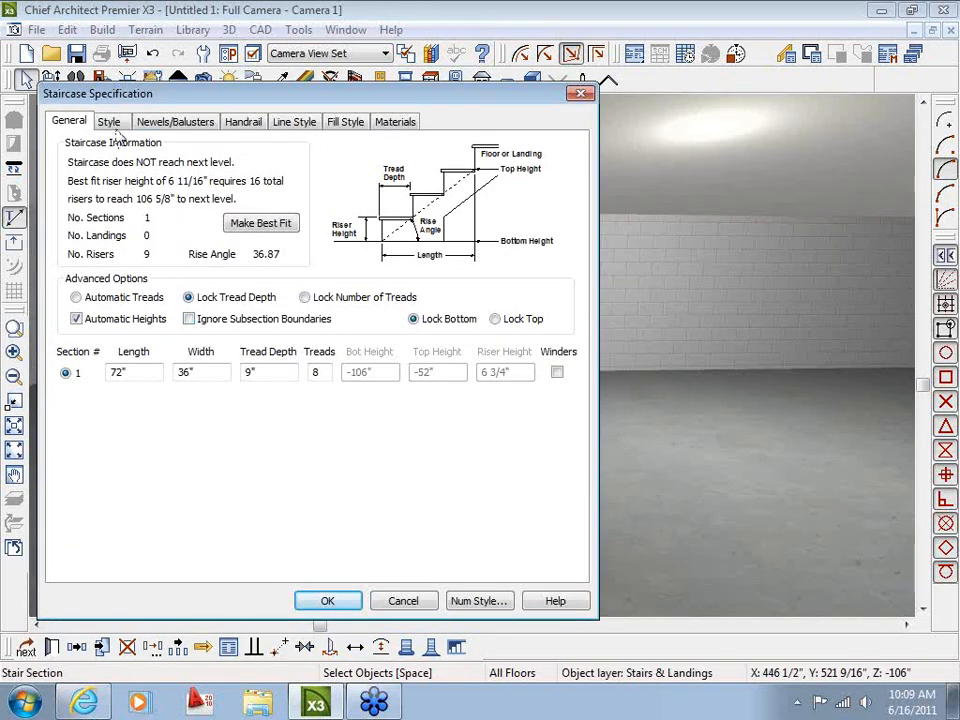
{"action": "left_click", "coordinate": [188, 123]}
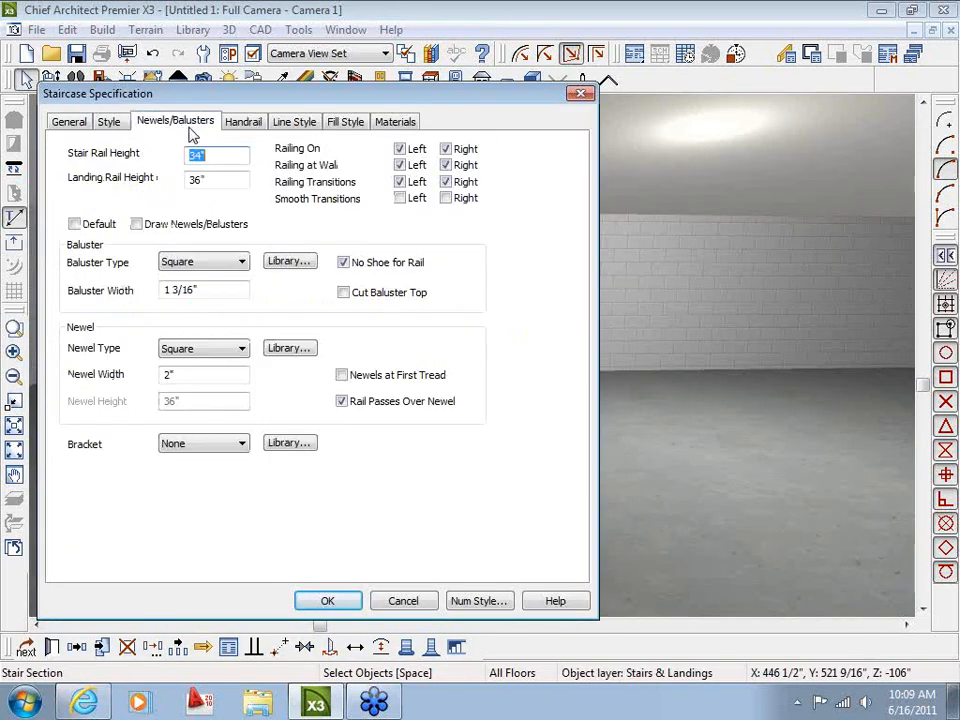
{"action": "left_click", "coordinate": [446, 149]}
{"action": "left_click", "coordinate": [399, 149]}
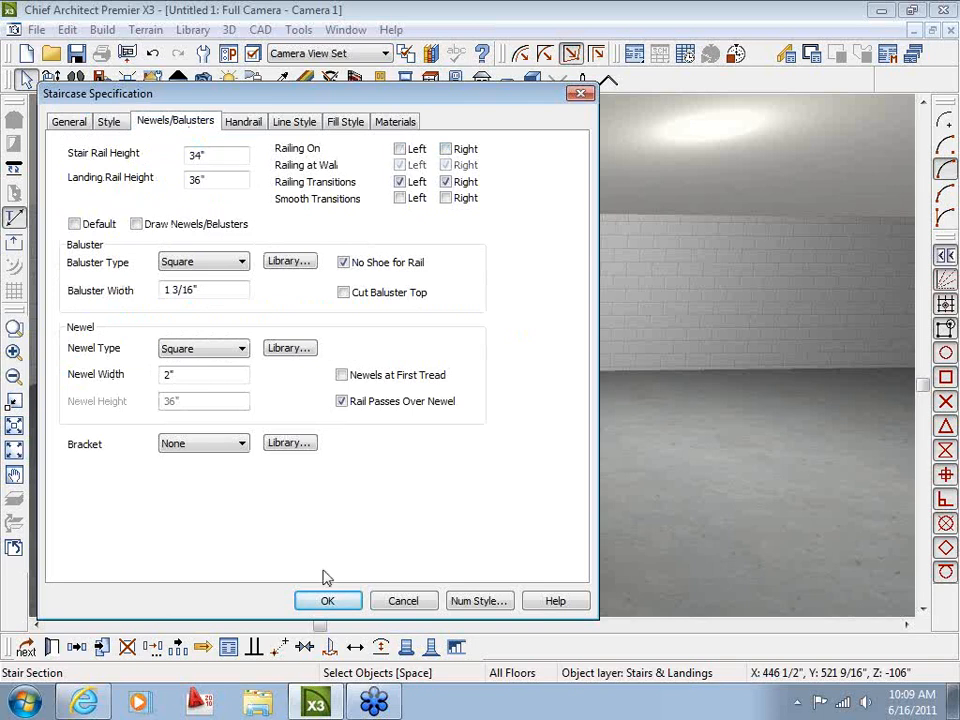
{"action": "left_click", "coordinate": [329, 601]}
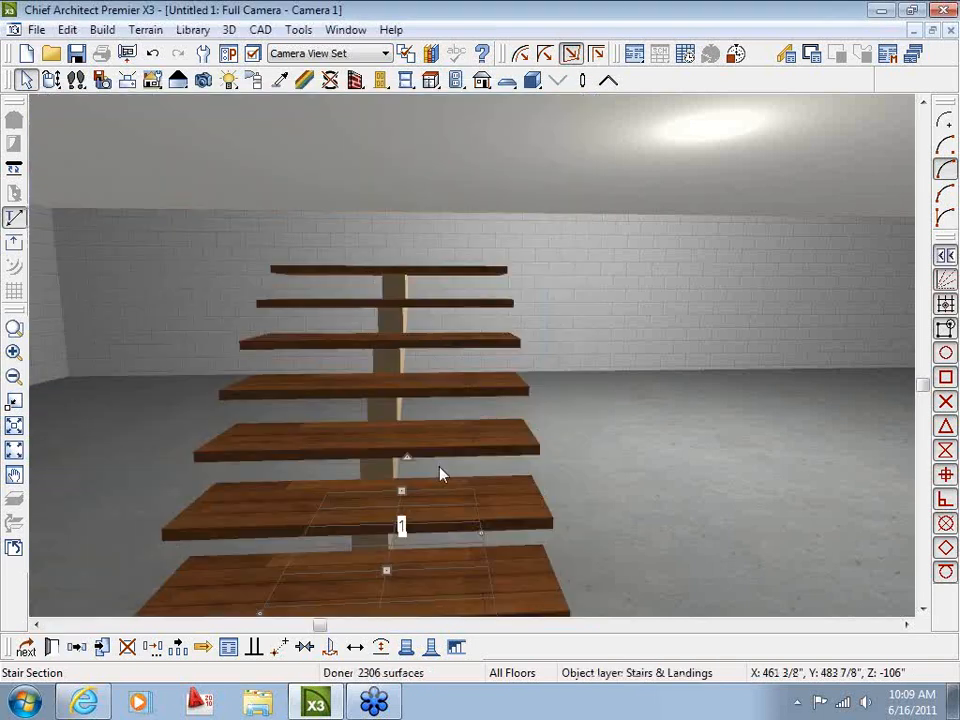
Step: View the single stringer from an angle, turn off Single Stringer and turn on Stringer at Wall for the staircase
{"action": "left_click", "coordinate": [52, 80]}
{"action": "left_click_drag", "start_coordinate": [191, 176], "coordinate": [551, 364]}
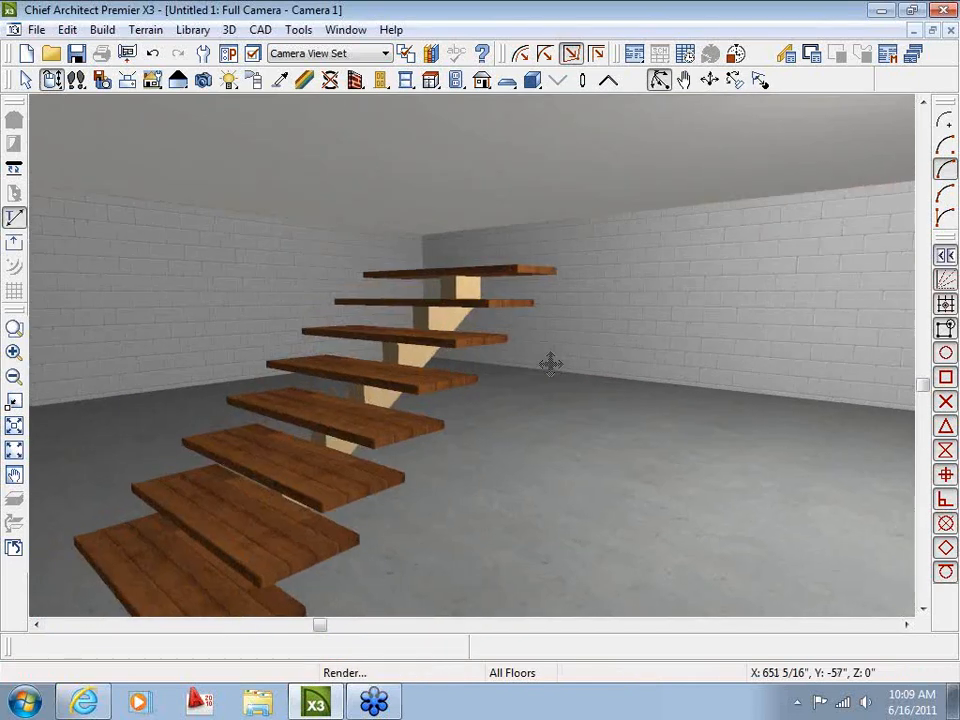
{"action": "key", "text": "space"}
{"action": "left_click", "coordinate": [384, 399]}
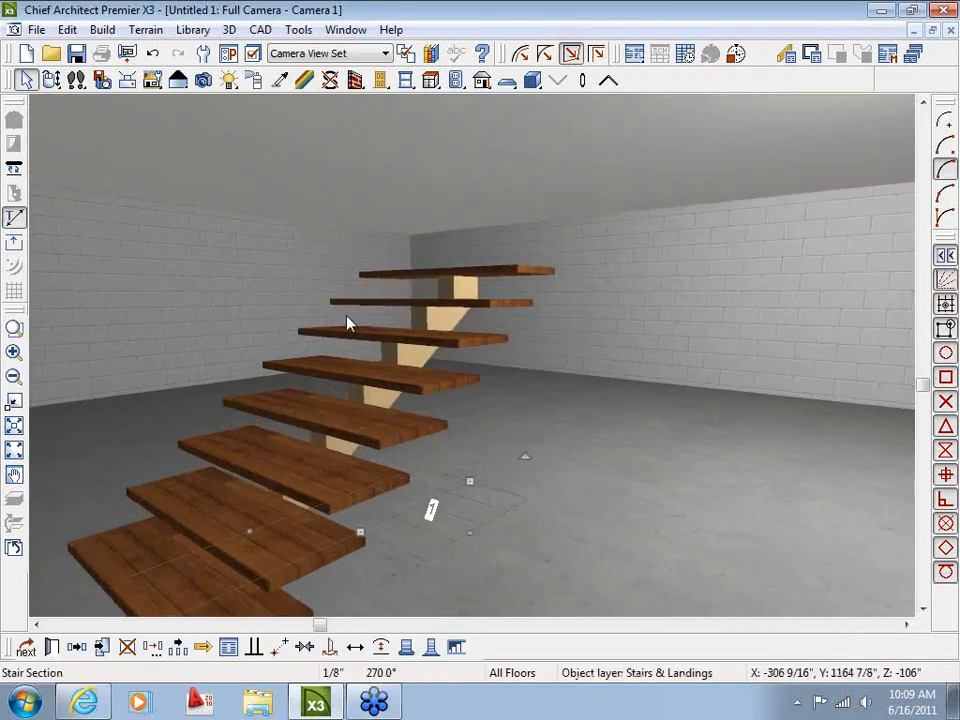
{"action": "double_click", "coordinate": [398, 377]}
{"action": "left_click", "coordinate": [108, 121]}
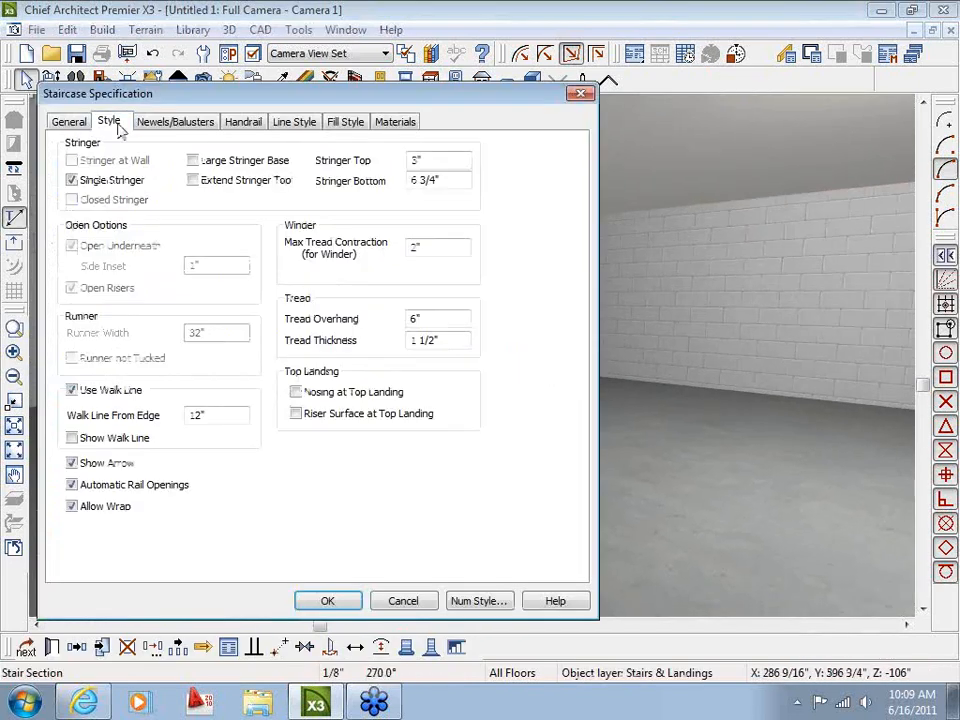
{"action": "left_click", "coordinate": [103, 183]}
{"action": "left_click", "coordinate": [103, 162]}
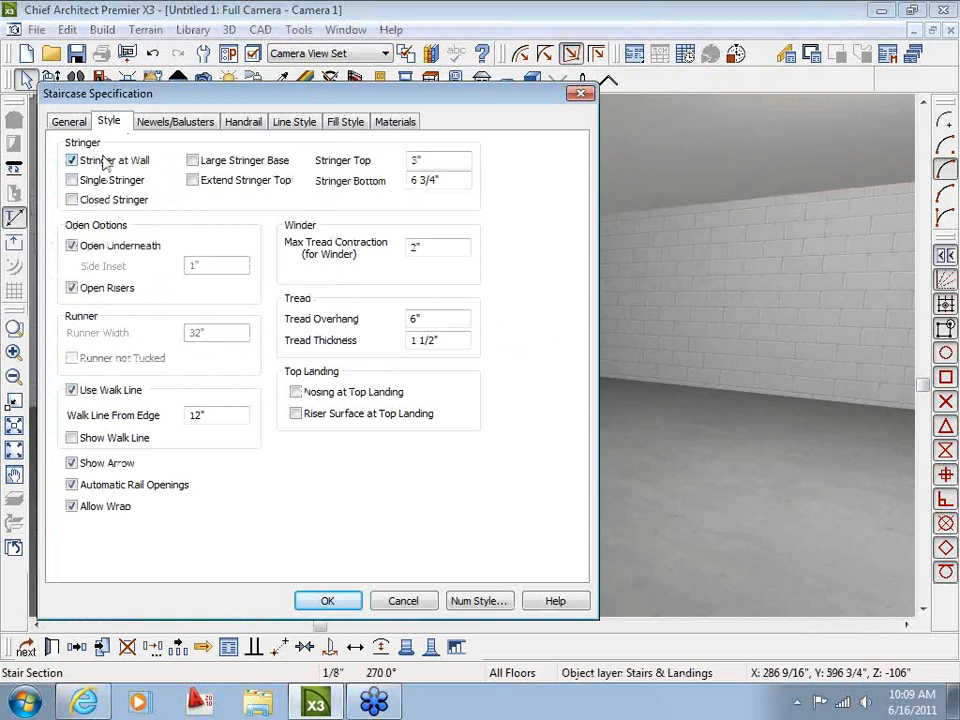
{"action": "left_click", "coordinate": [348, 606]}
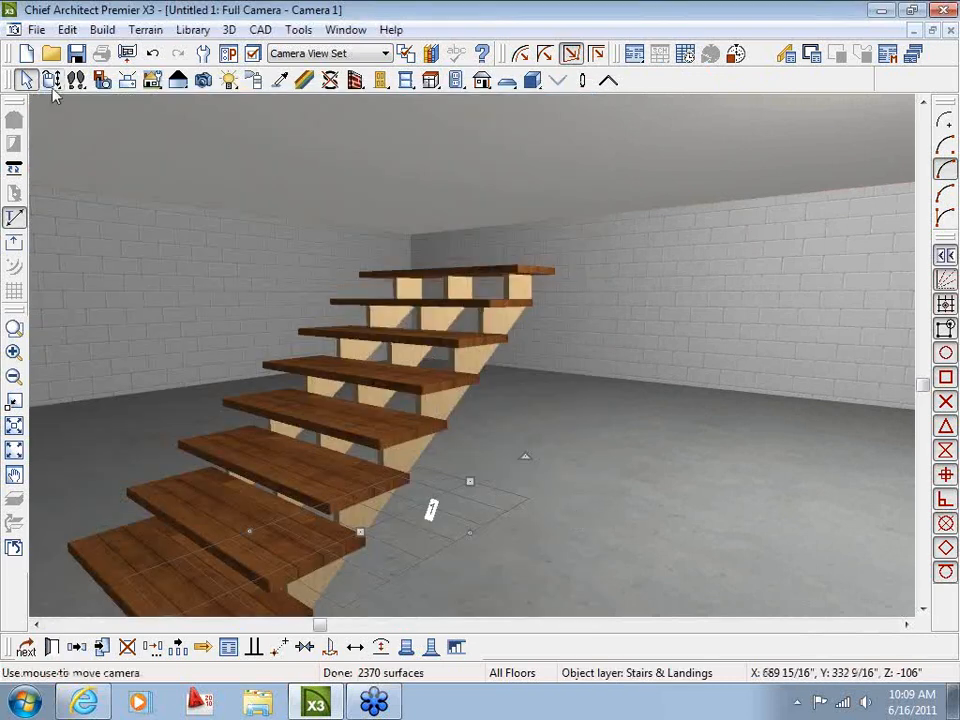
Step: Open the library selection for the staircase's baluster type and enlarge the library window
{"action": "left_click_drag", "start_coordinate": [296, 308], "coordinate": [369, 456]}
{"action": "key", "text": "space"}
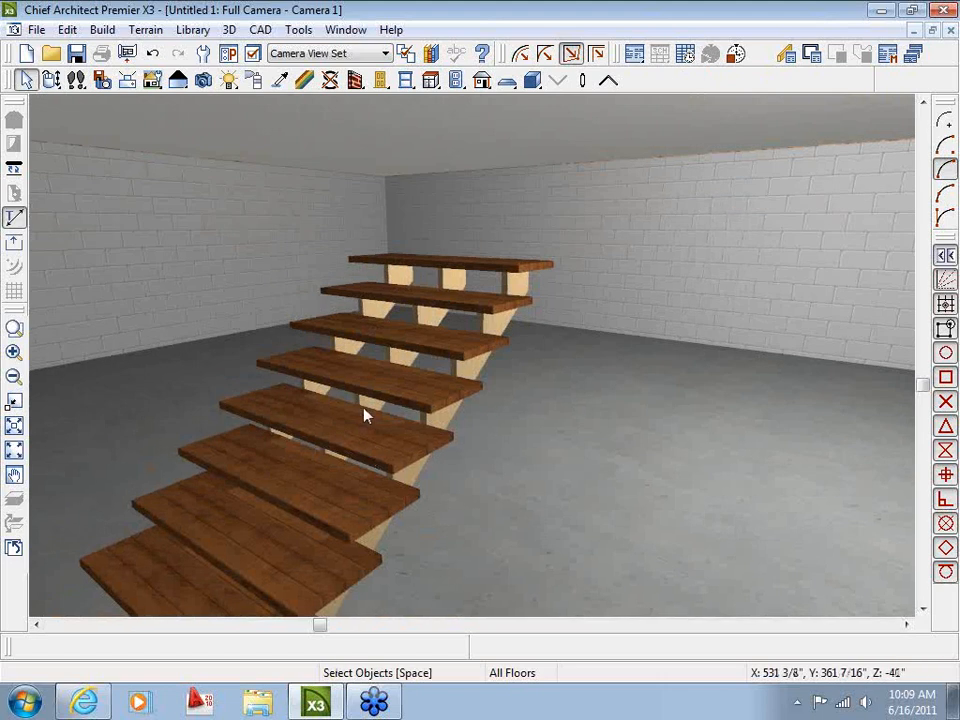
{"action": "double_click", "coordinate": [364, 414]}
{"action": "left_click", "coordinate": [108, 121]}
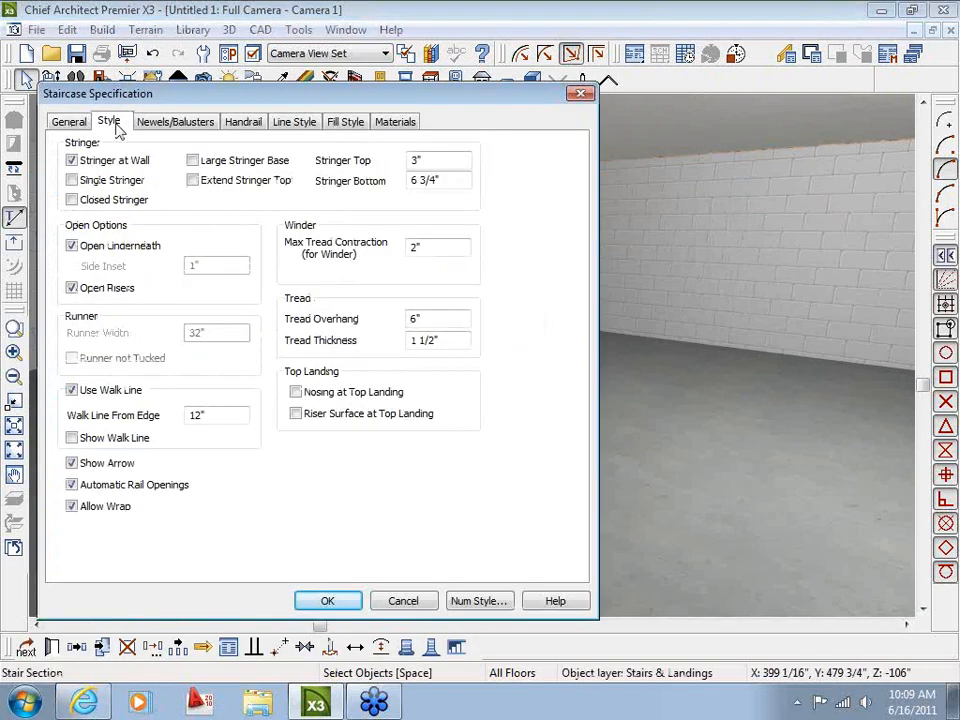
{"action": "left_click", "coordinate": [174, 128]}
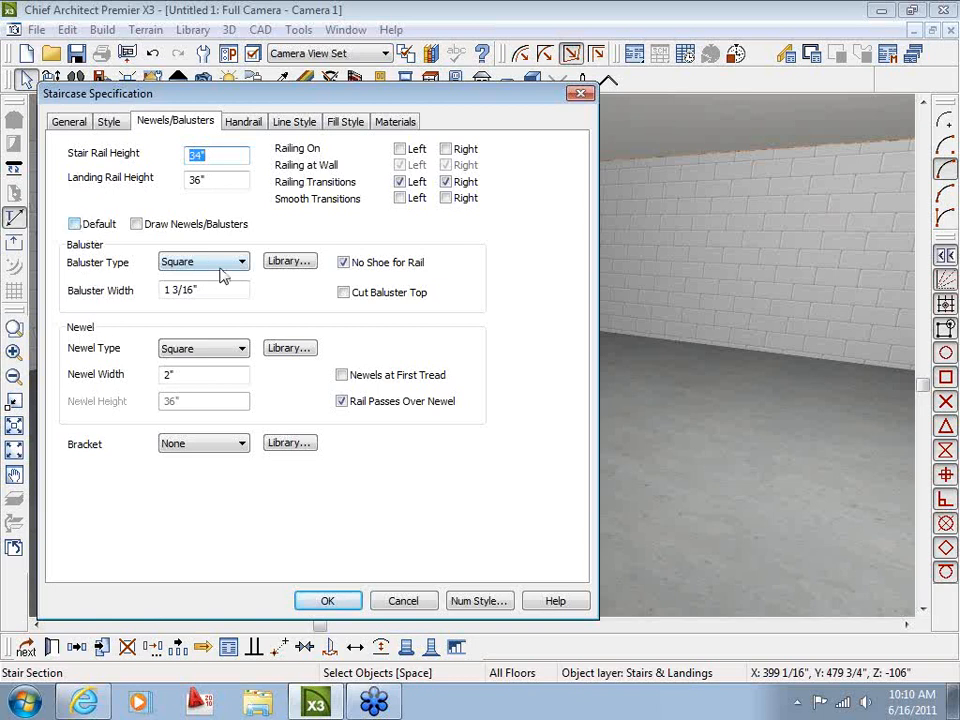
{"action": "left_click", "coordinate": [286, 264]}
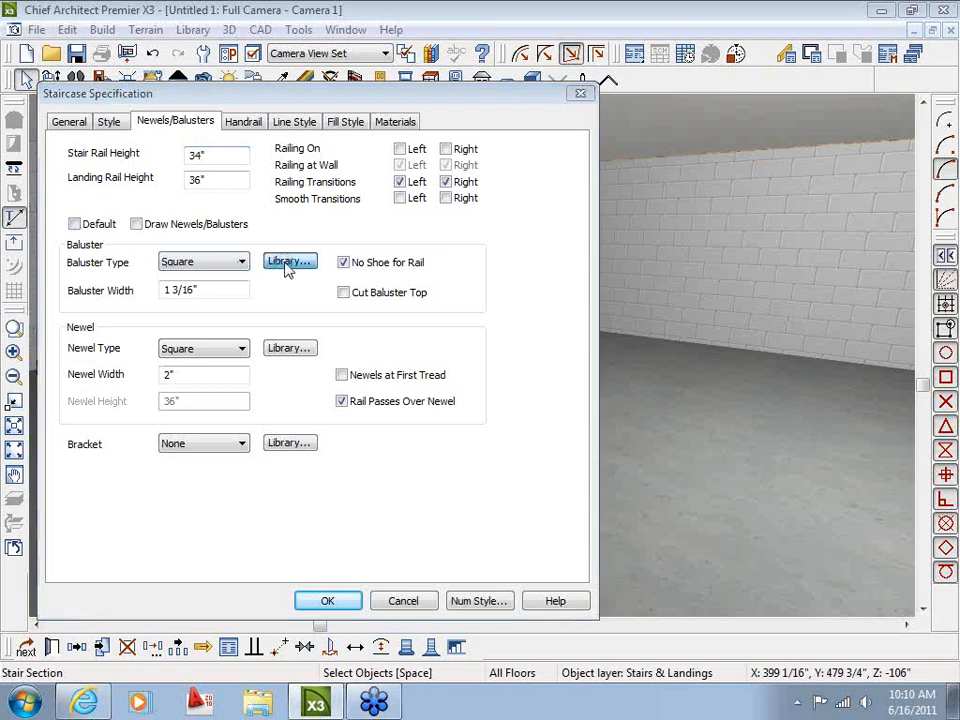
{"action": "left_click_drag", "start_coordinate": [290, 172], "coordinate": [297, 45]}
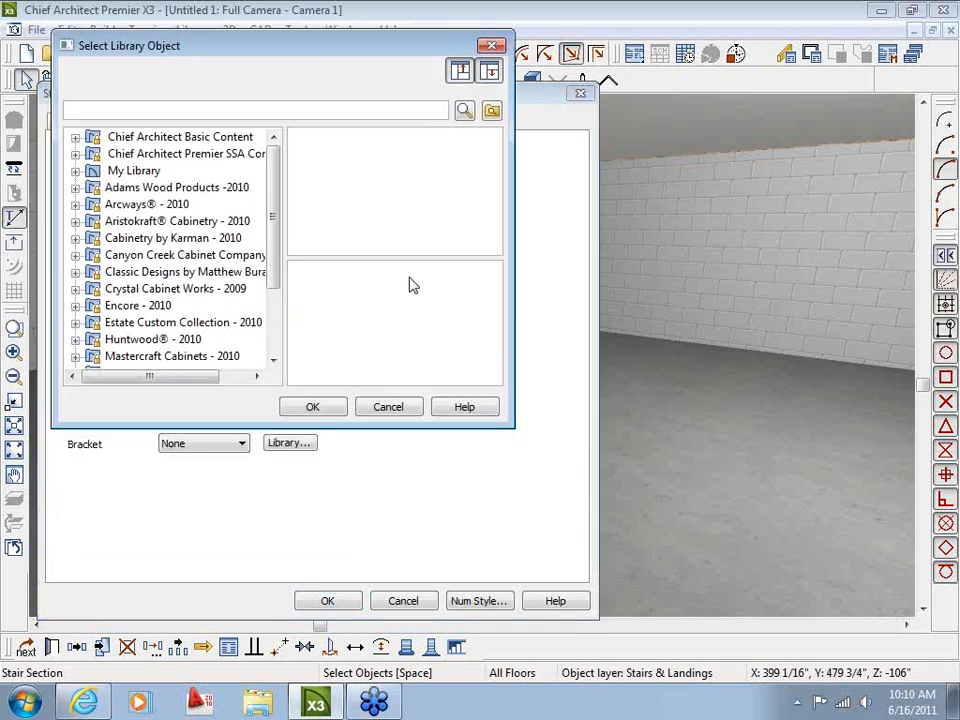
{"action": "left_click_drag", "start_coordinate": [510, 426], "coordinate": [882, 645]}
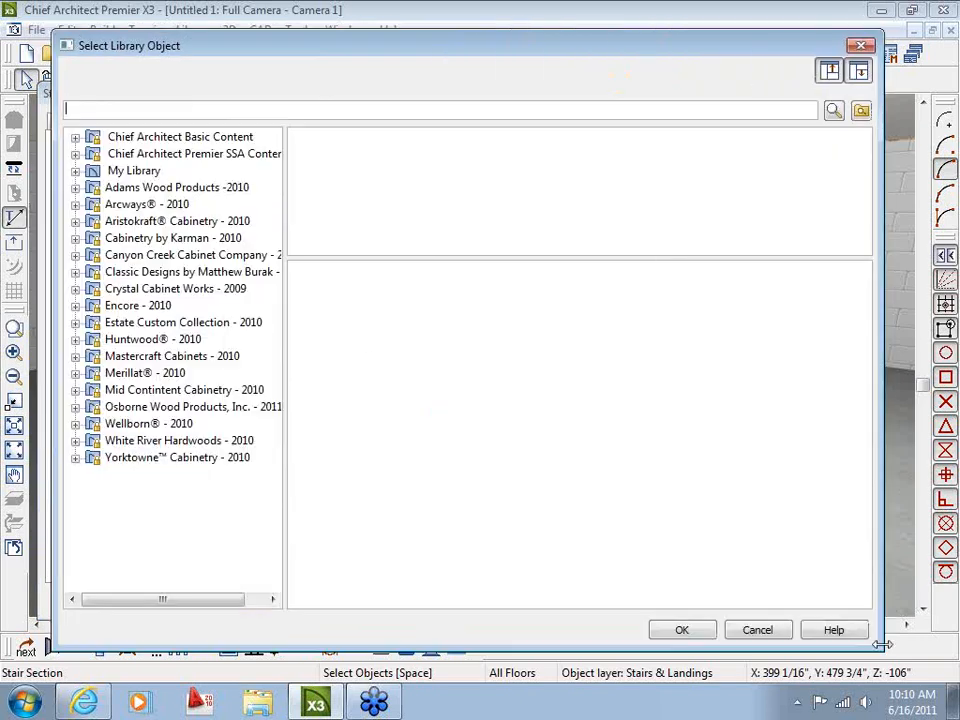
Step: Browse the Premier SSA content library's architectural millwork to the Balusters, Newels, & Posts folder
{"action": "left_click", "coordinate": [76, 155]}
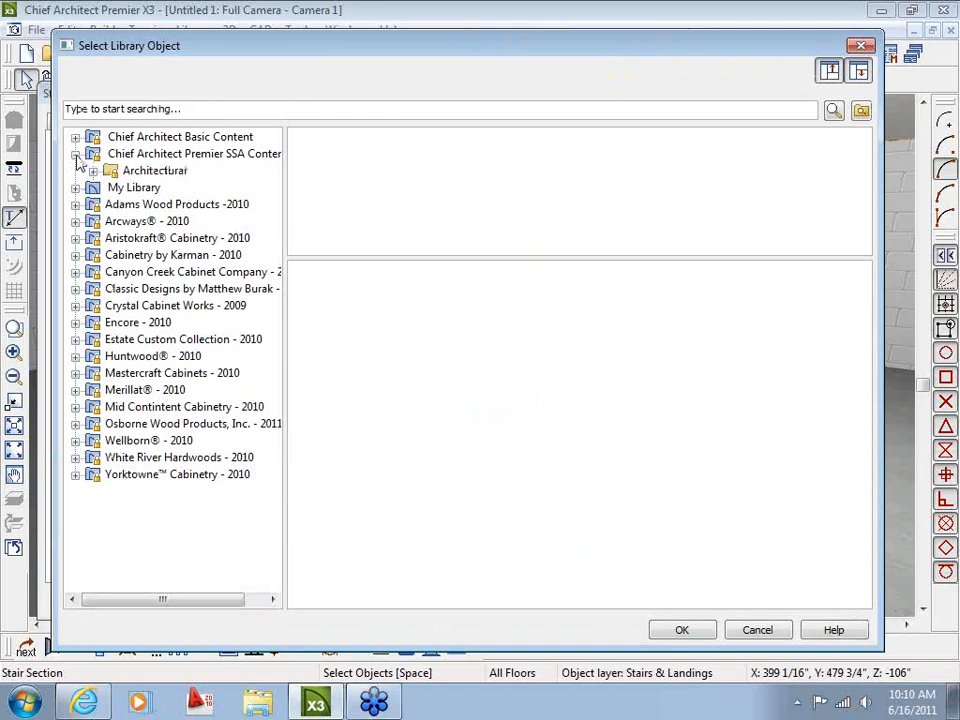
{"action": "left_click", "coordinate": [93, 171]}
{"action": "left_click", "coordinate": [166, 210]}
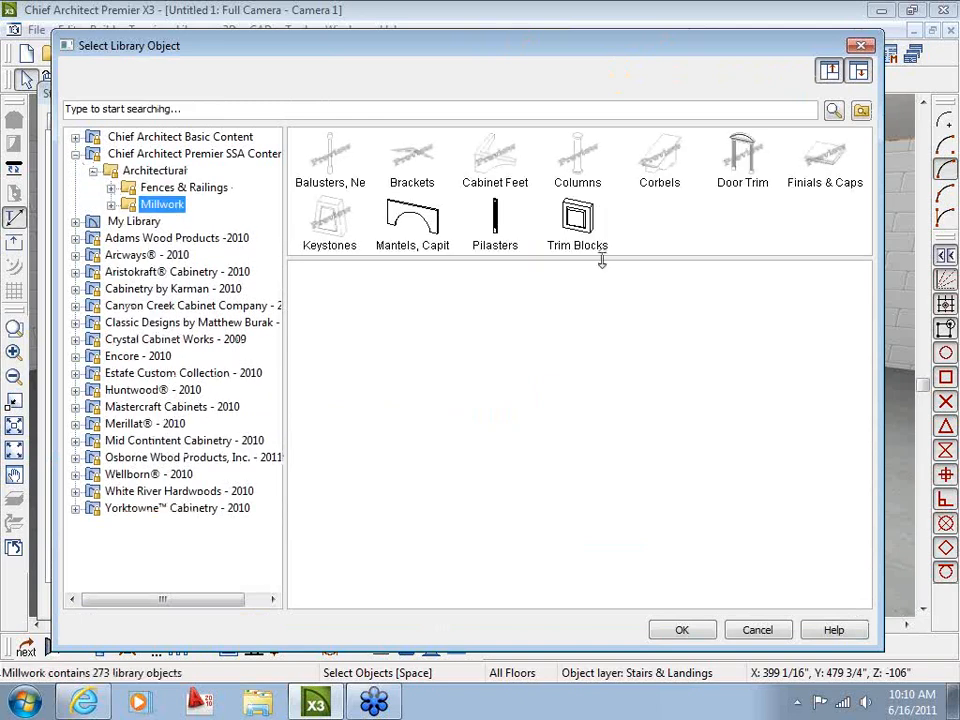
{"action": "left_click_drag", "start_coordinate": [602, 257], "coordinate": [596, 436]}
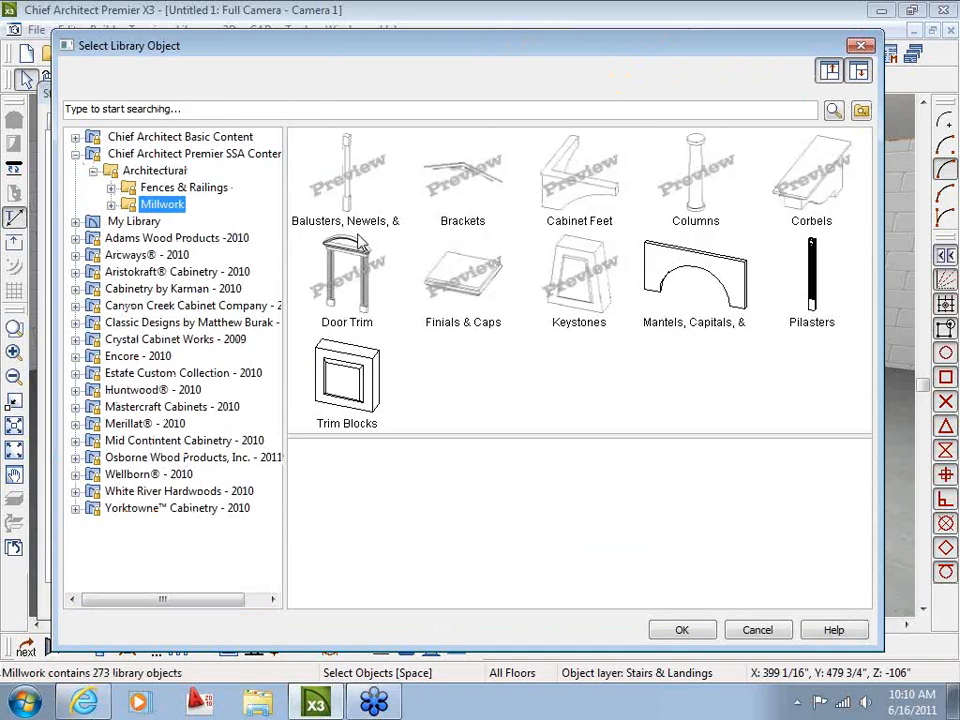
{"action": "double_click", "coordinate": [350, 204]}
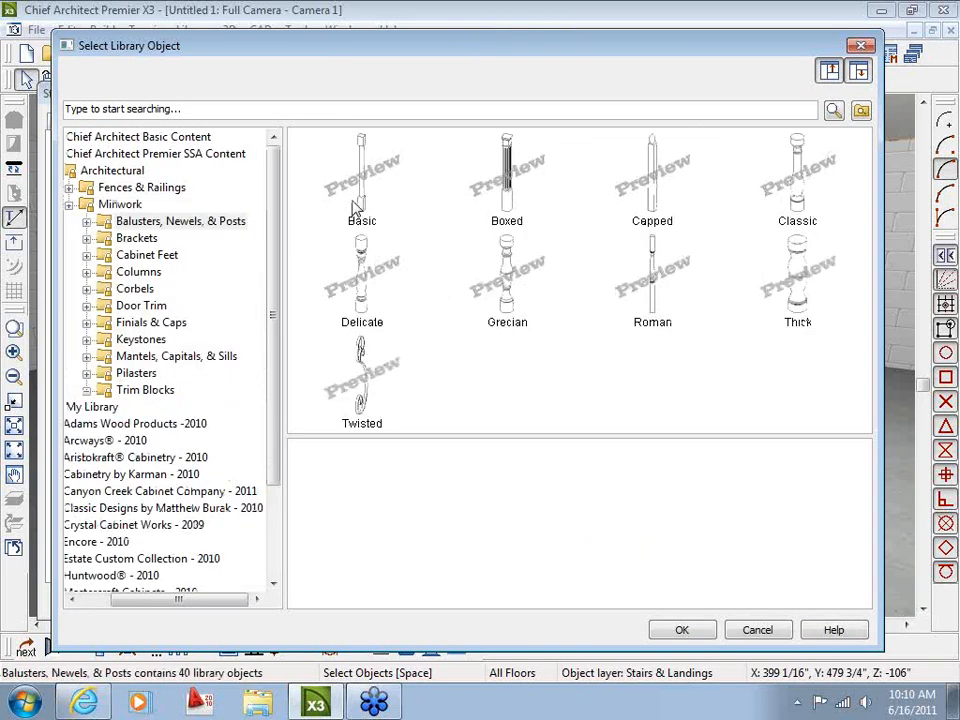
Step: Choose the Roman baluster R-01 as the staircase's baluster type and apply it
{"action": "mouse_move", "coordinate": [498, 52]}
{"action": "left_mouse_down"}
{"action": "mouse_move", "coordinate": [579, 118]}
{"action": "mouse_move", "coordinate": [729, 204]}
{"action": "mouse_move", "coordinate": [491, 71]}
{"action": "left_mouse_up"}
{"action": "double_click", "coordinate": [646, 330]}
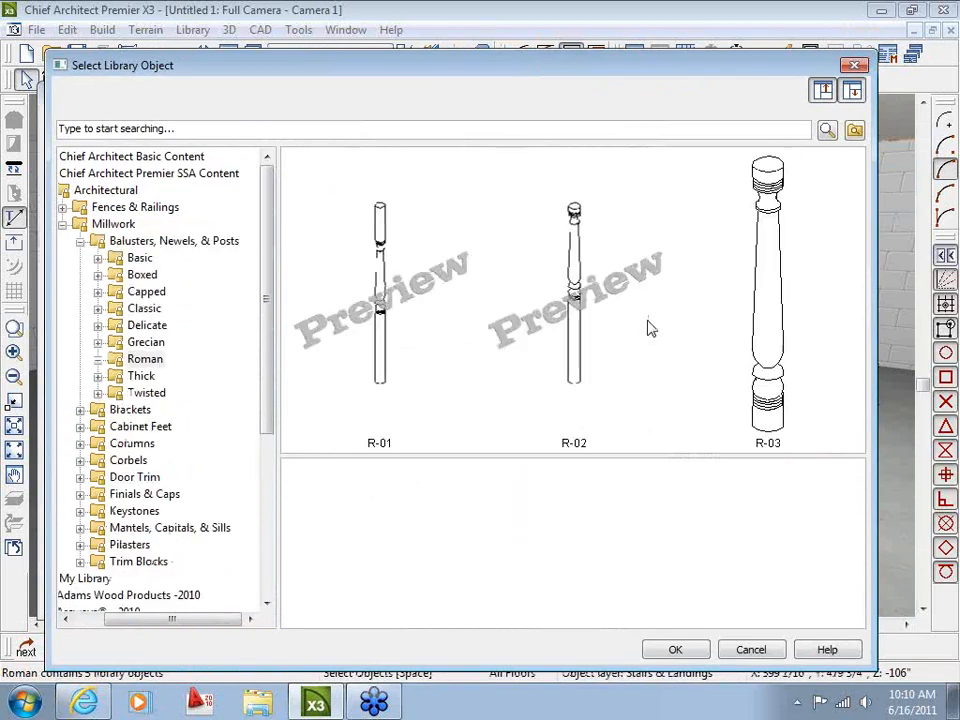
{"action": "left_click", "coordinate": [370, 328]}
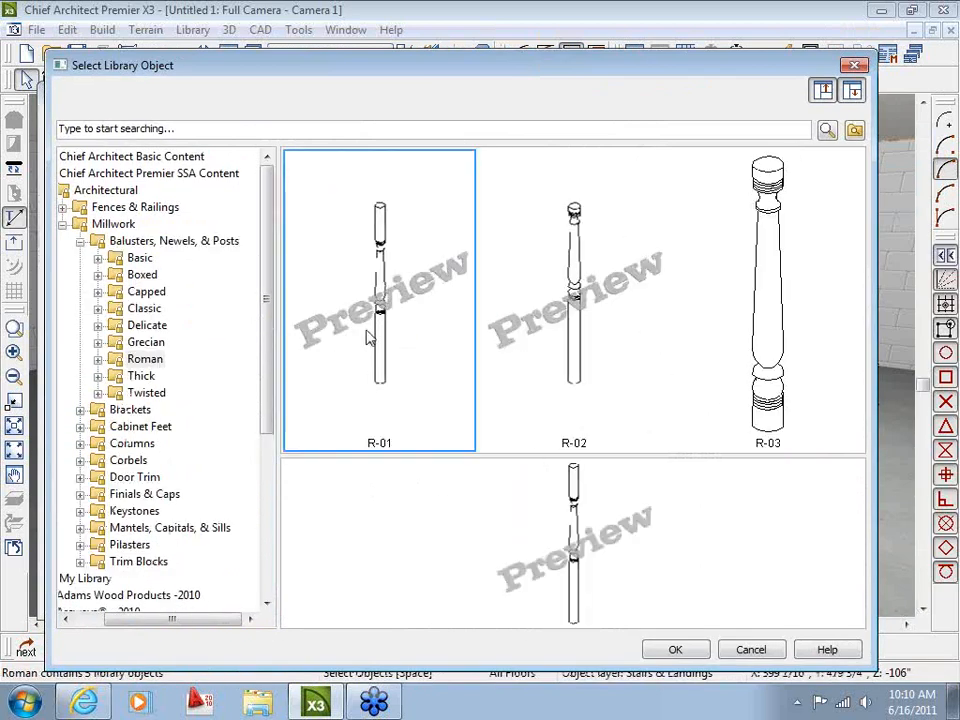
{"action": "left_click", "coordinate": [697, 651]}
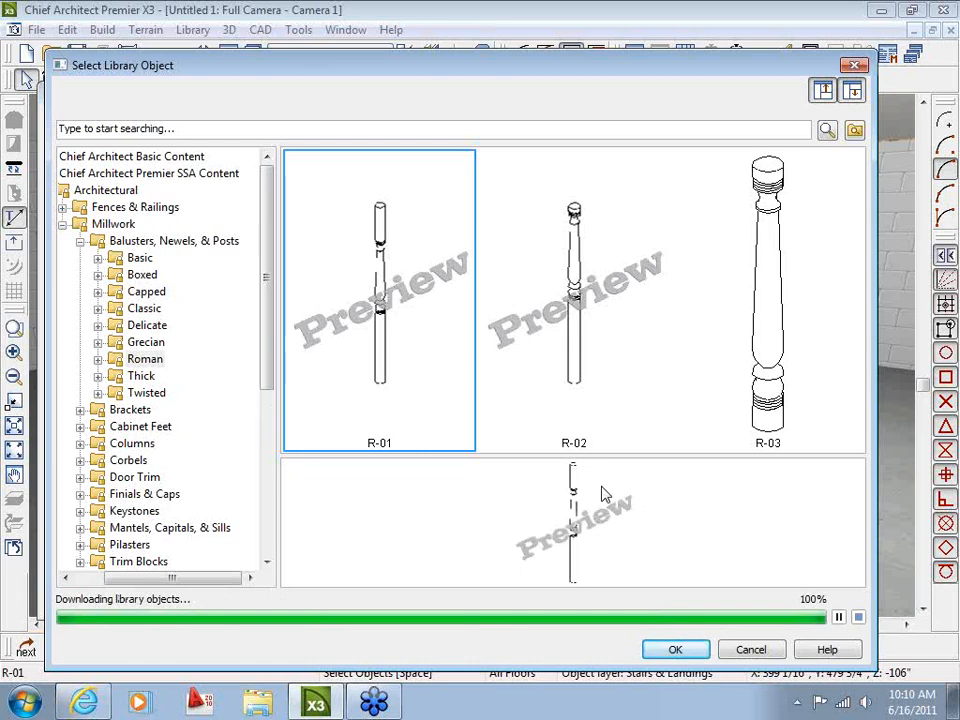
{"action": "double_click", "coordinate": [448, 410]}
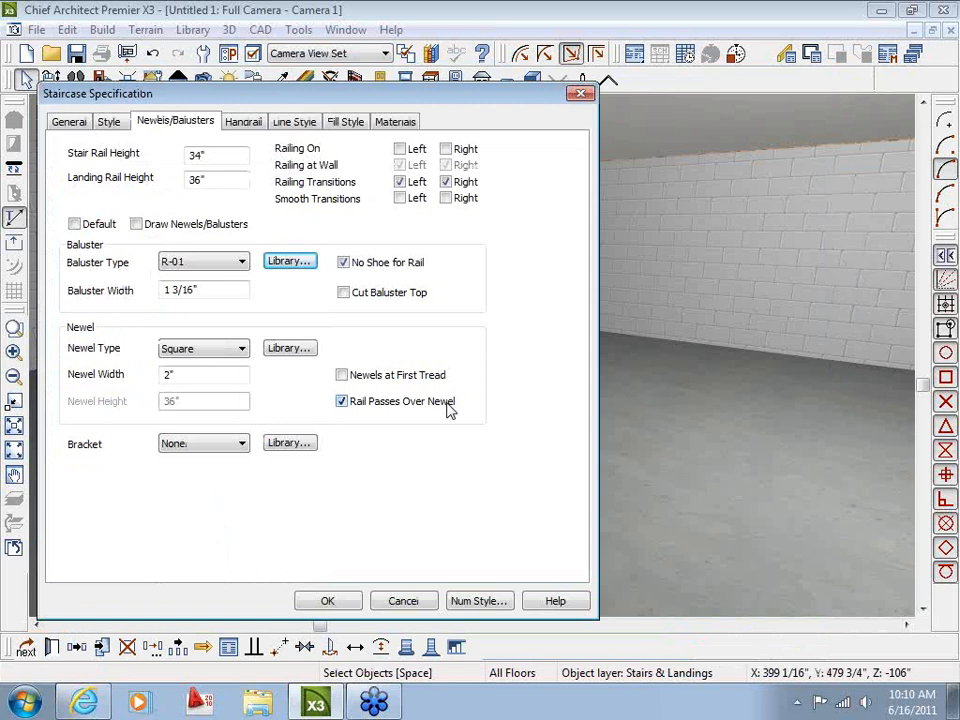
{"action": "left_click", "coordinate": [328, 601]}
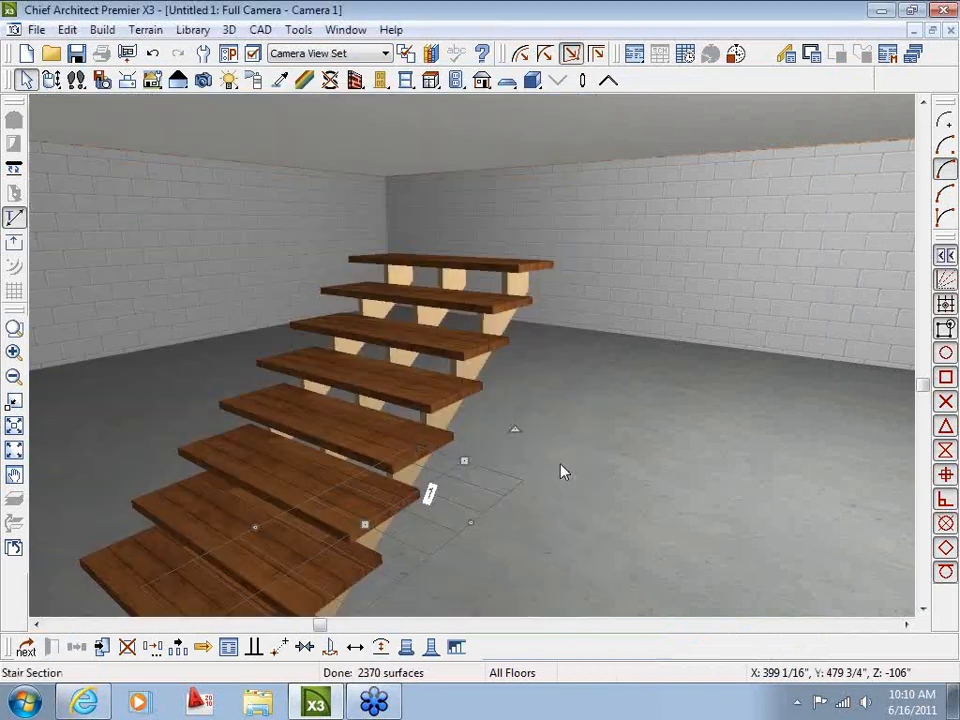
Step: Turn on the left and right railings of the staircase
{"action": "double_click", "coordinate": [359, 450]}
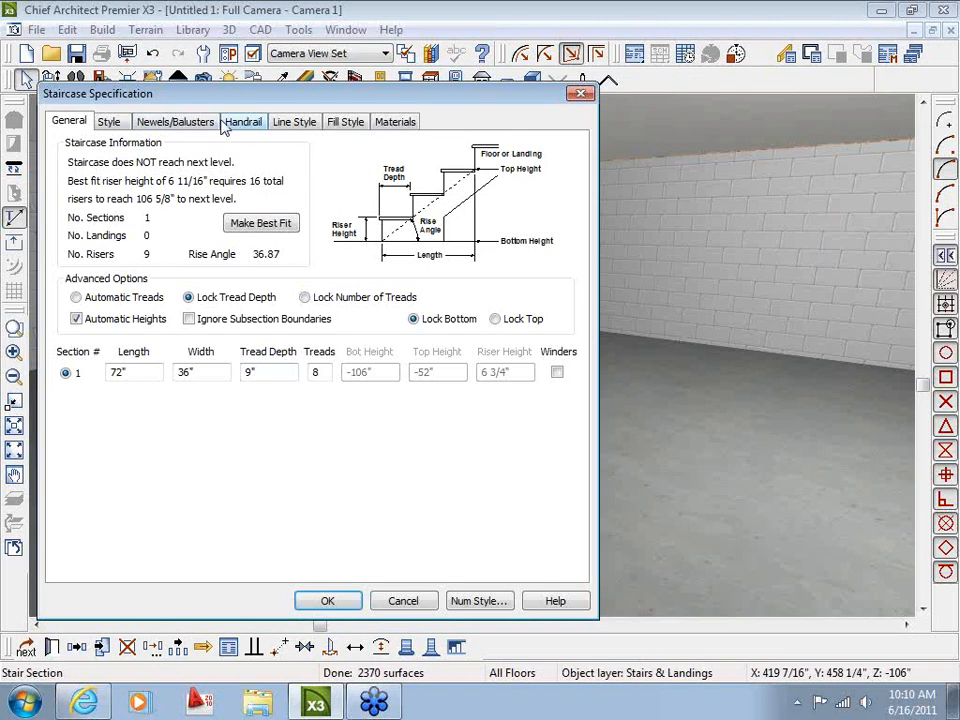
{"action": "left_click", "coordinate": [185, 121]}
{"action": "left_click", "coordinate": [400, 149]}
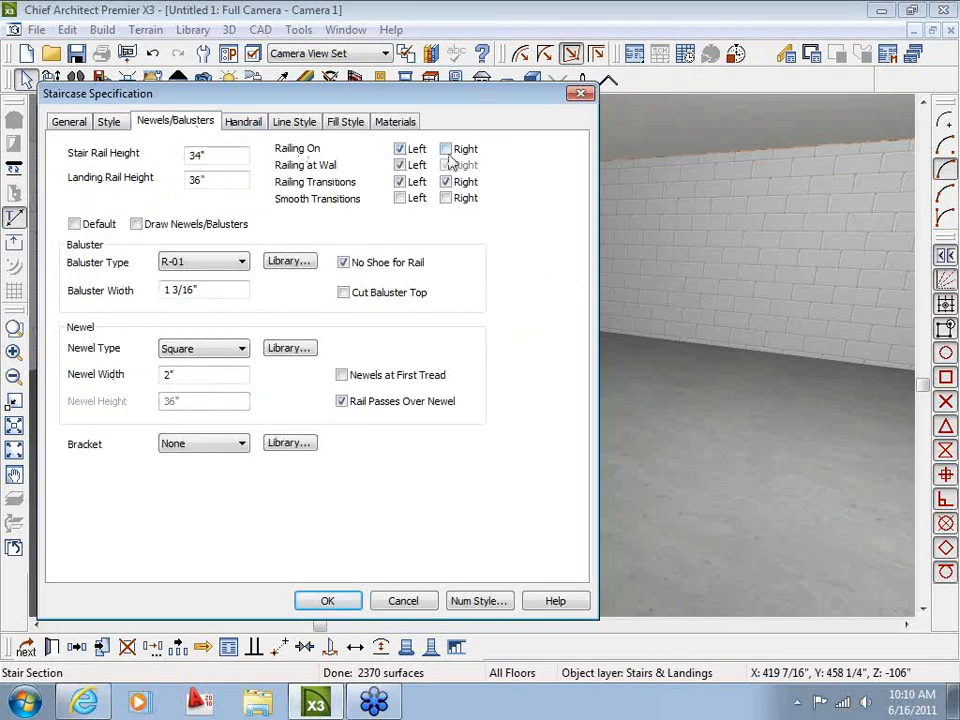
{"action": "left_click", "coordinate": [446, 149]}
{"action": "key", "text": "Return"}
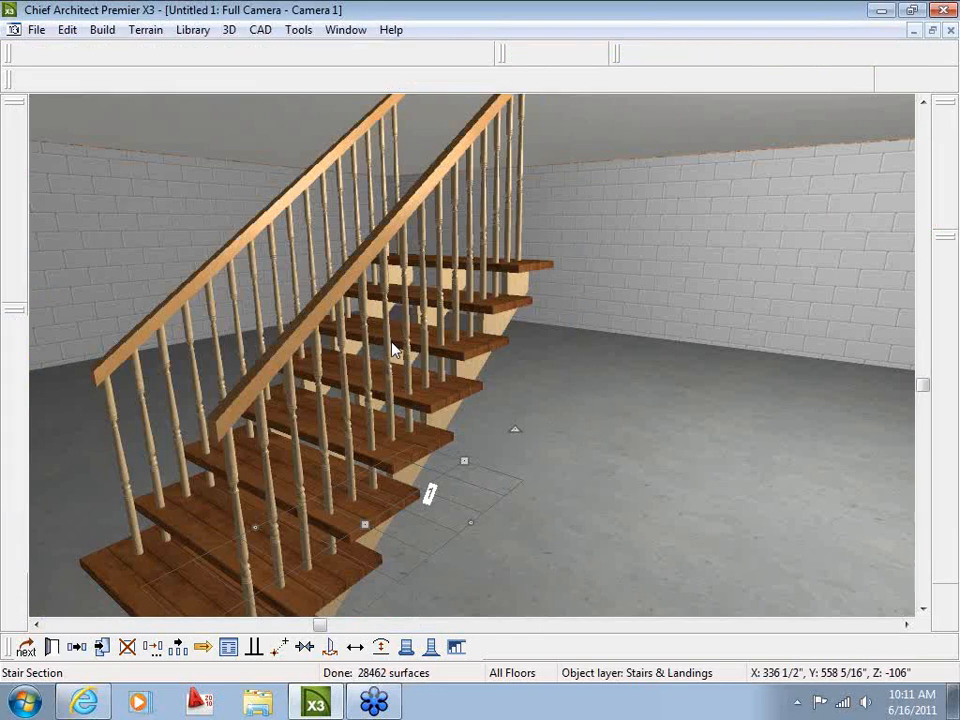
Step: Review the staircase's newel, baluster and handrail molding settings, then close the specification and deselect the stairs
{"action": "double_click", "coordinate": [393, 350]}
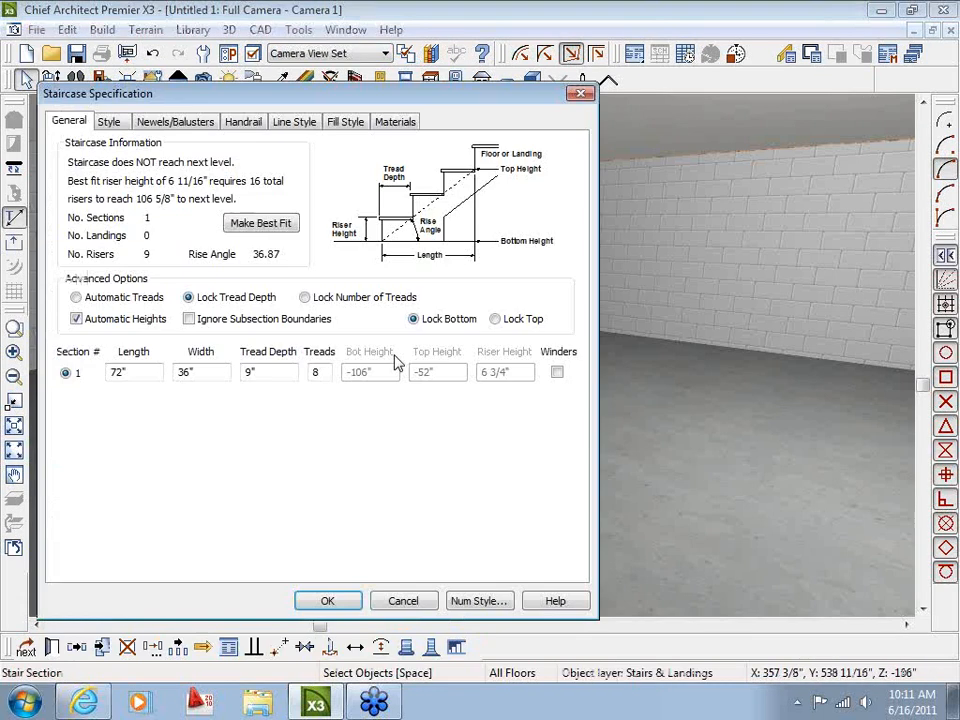
{"action": "left_click", "coordinate": [150, 133]}
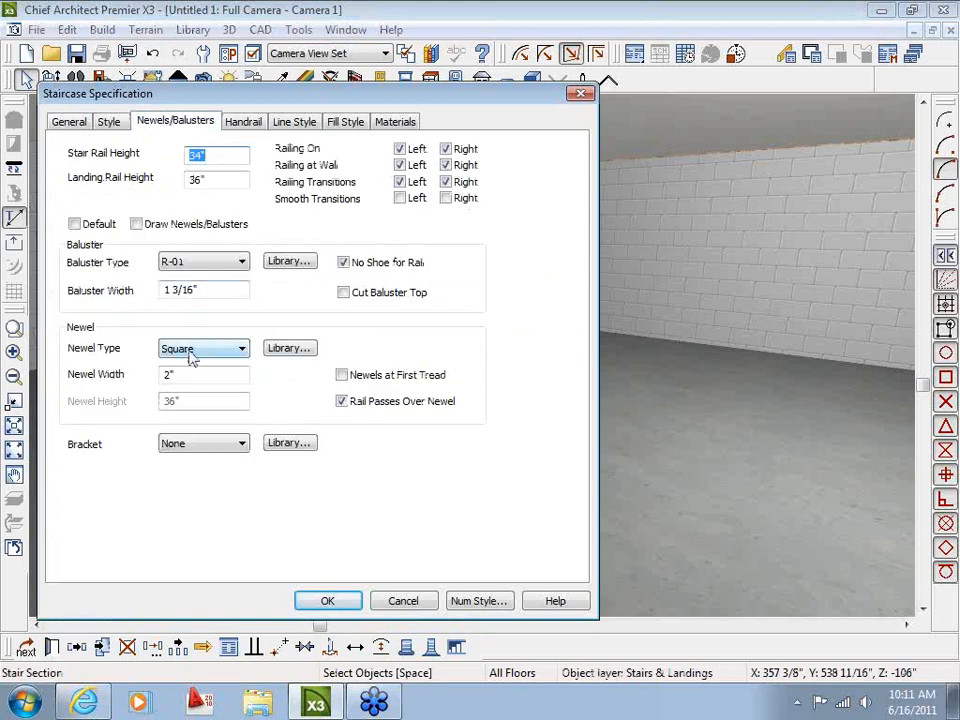
{"action": "left_click", "coordinate": [243, 122]}
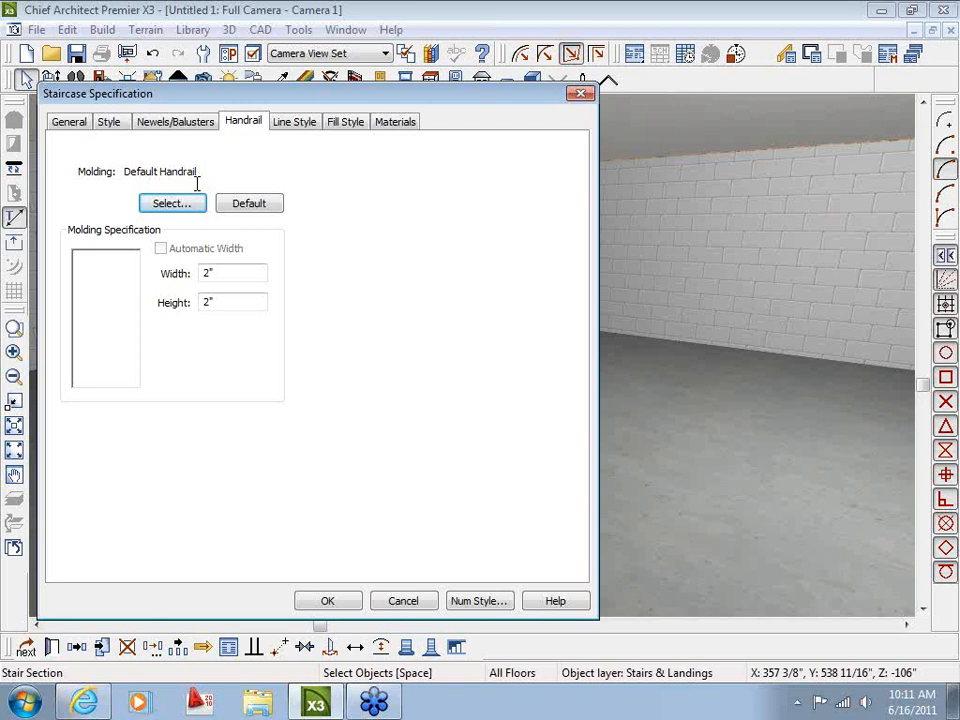
{"action": "left_click", "coordinate": [176, 122]}
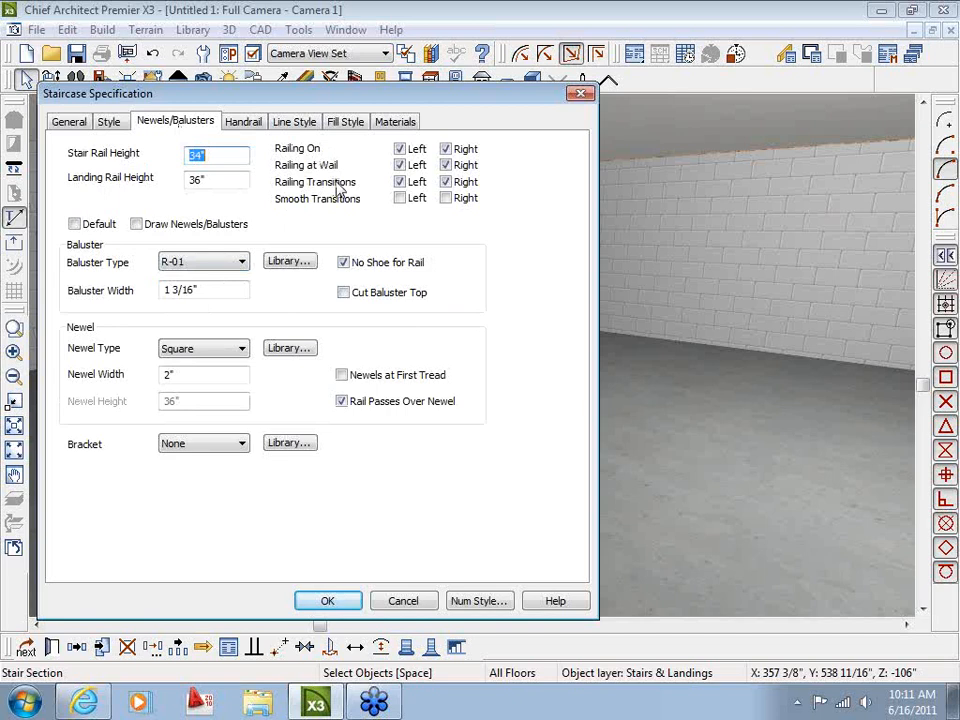
{"action": "left_click", "coordinate": [332, 602]}
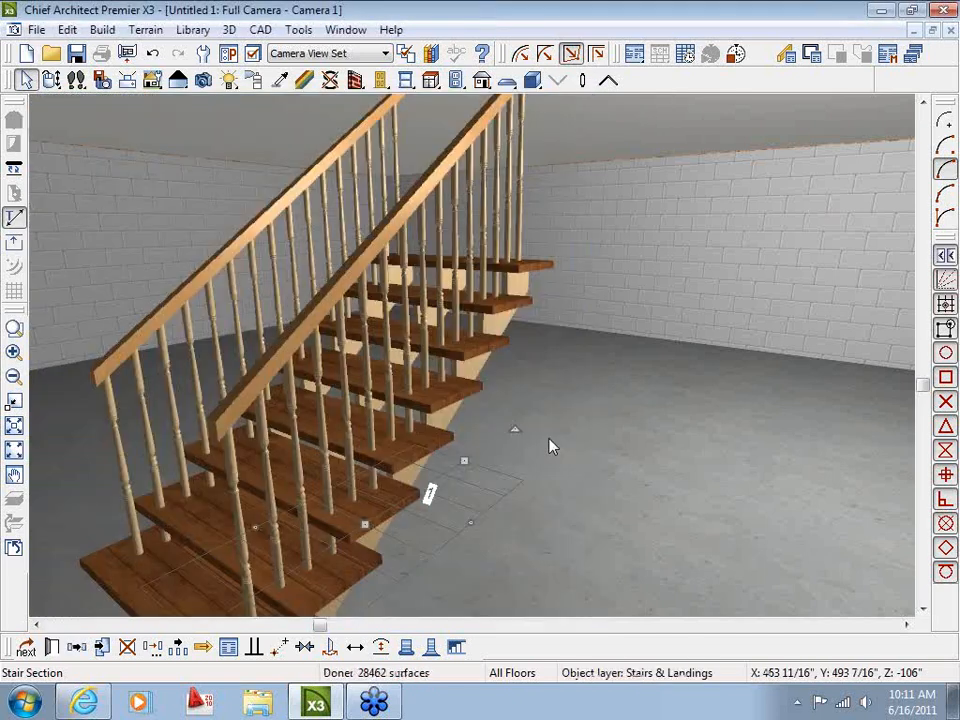
{"action": "left_click", "coordinate": [549, 441]}
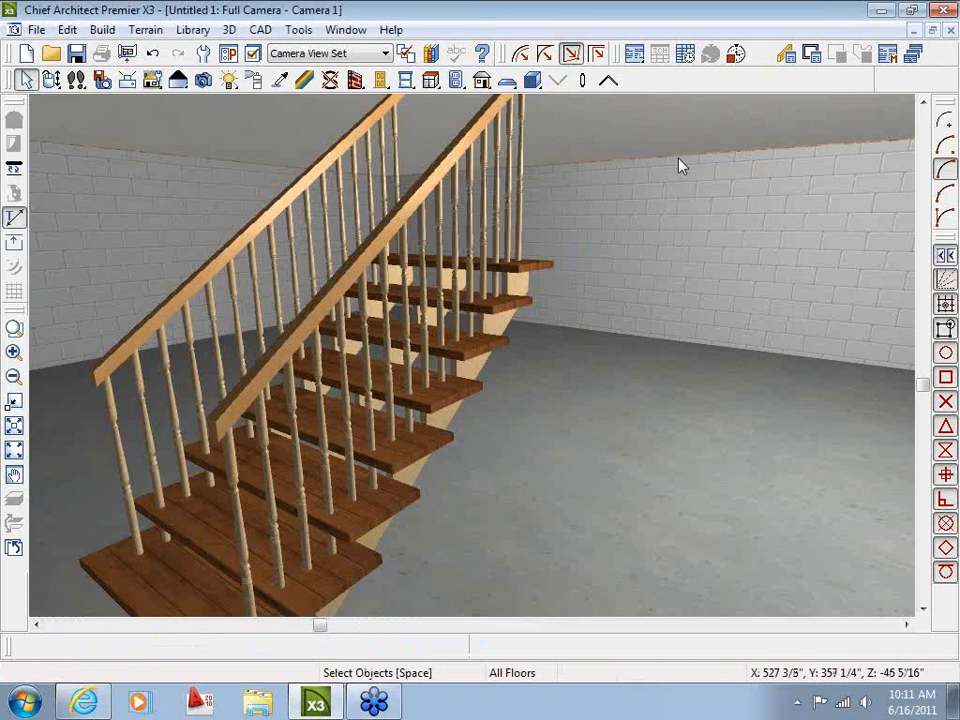
Step: Examine the staircase's newel/baluster, line style and fill style settings and the materials of its newels, rails and riser/trim
{"action": "double_click", "coordinate": [429, 493]}
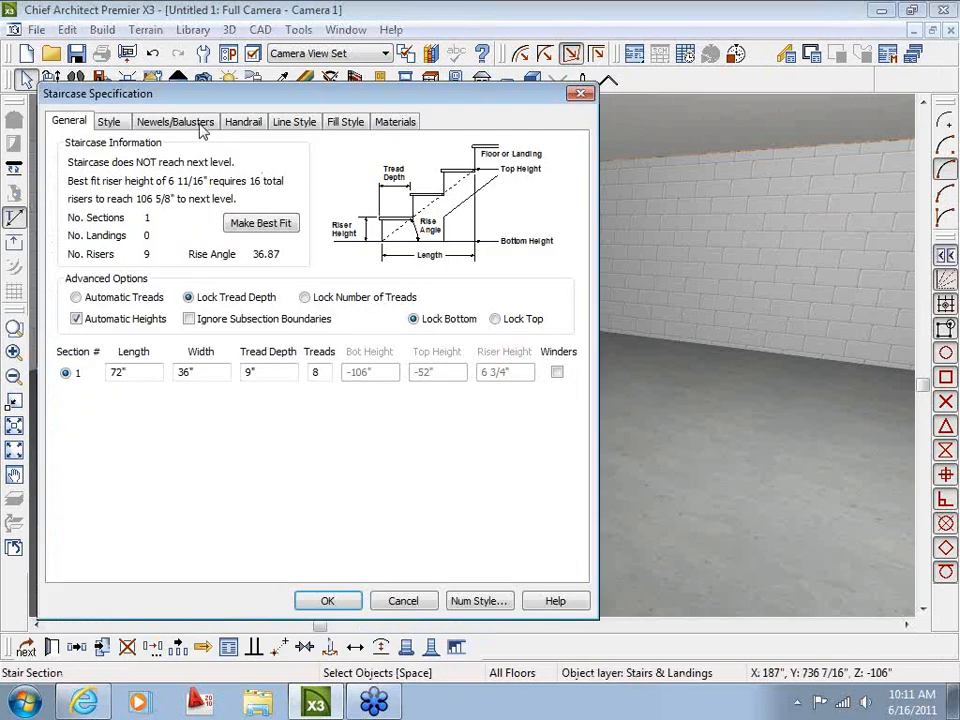
{"action": "left_click", "coordinate": [200, 124]}
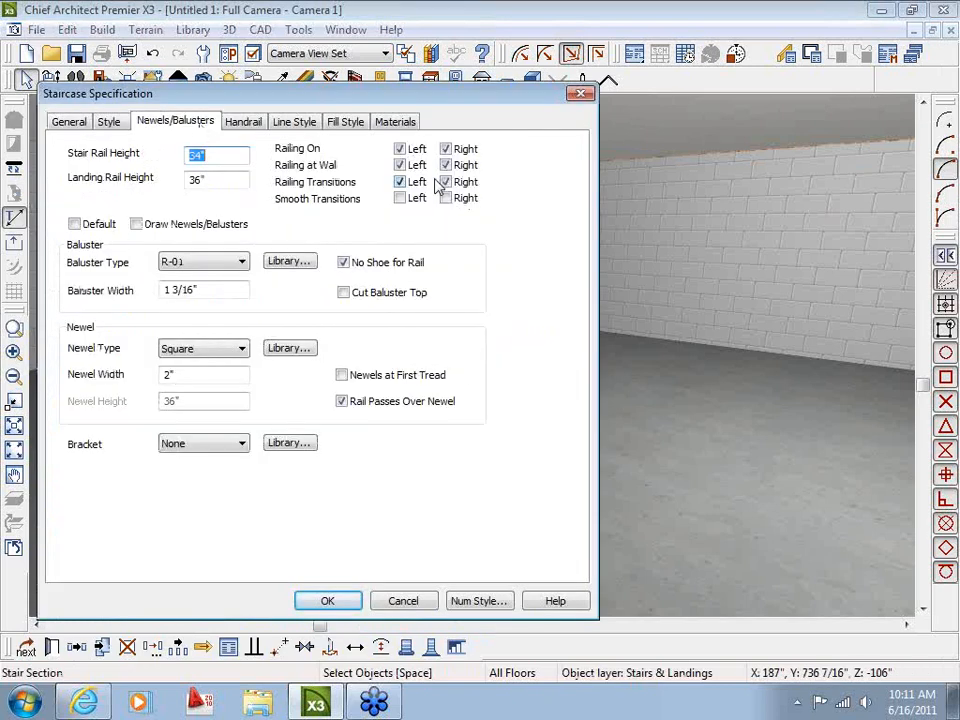
{"action": "left_click", "coordinate": [295, 123]}
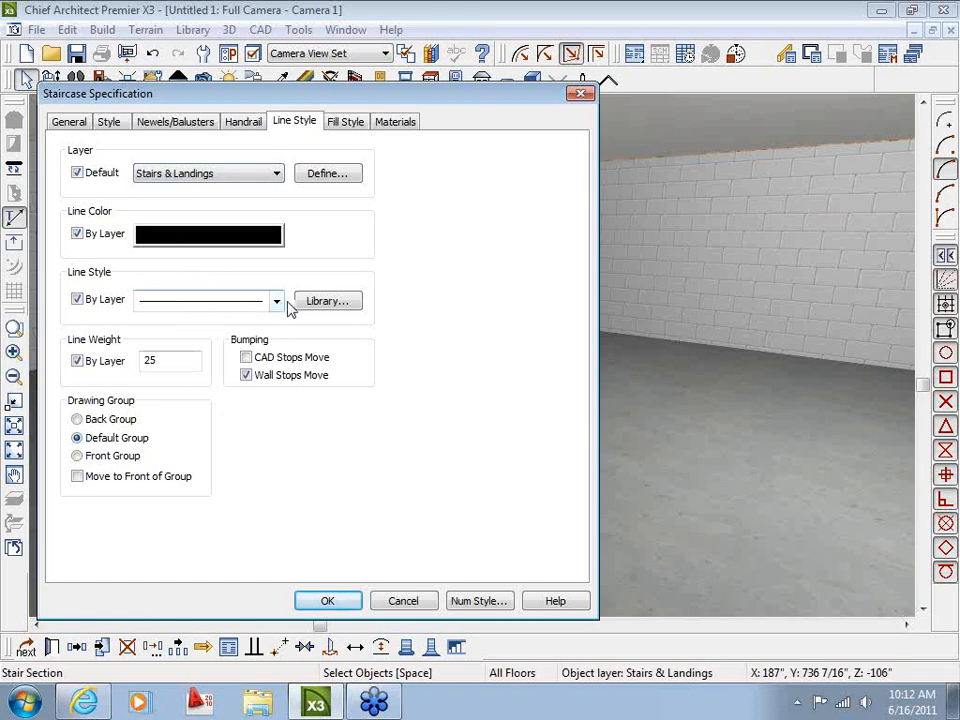
{"action": "left_click", "coordinate": [347, 122]}
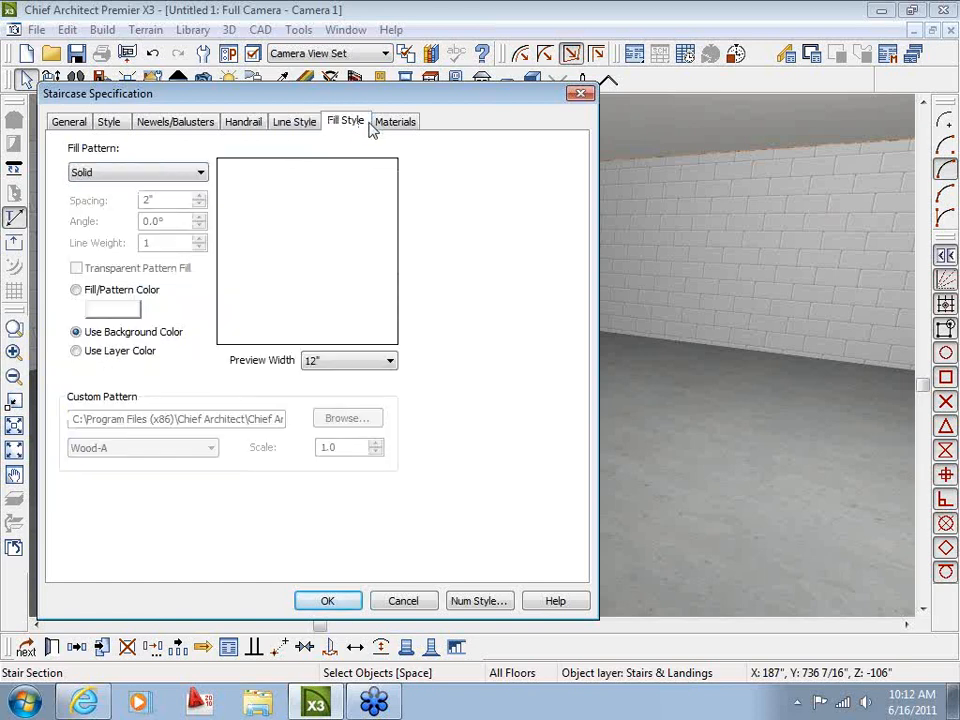
{"action": "left_click", "coordinate": [400, 123]}
{"action": "left_click", "coordinate": [348, 123]}
{"action": "left_click", "coordinate": [396, 122]}
{"action": "left_click", "coordinate": [150, 184]}
{"action": "left_click", "coordinate": [137, 198]}
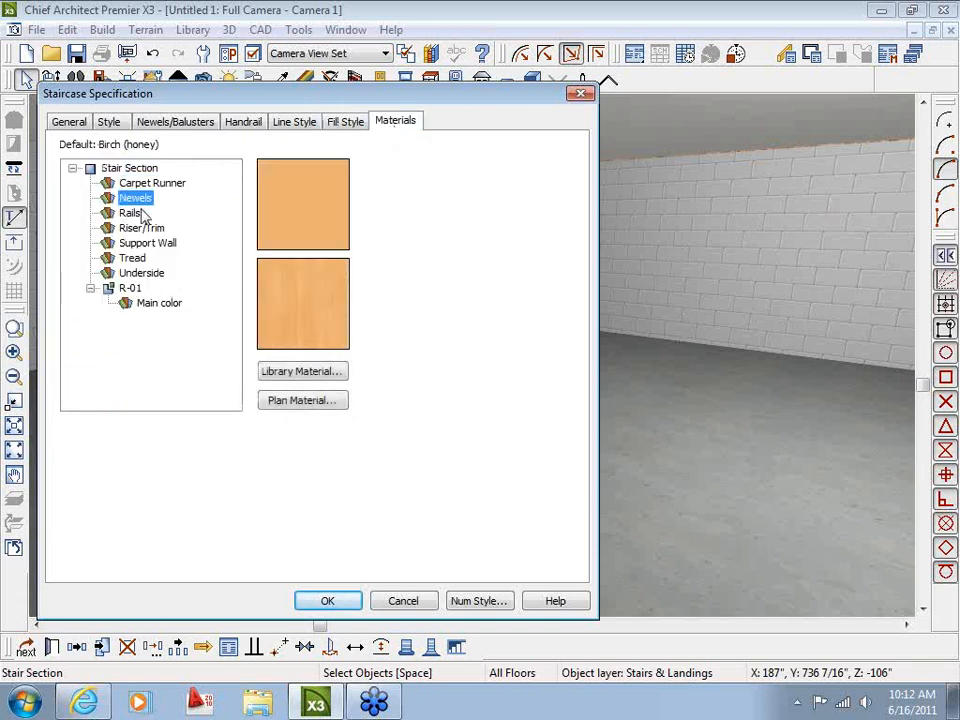
{"action": "left_click", "coordinate": [135, 213]}
{"action": "left_click", "coordinate": [145, 229]}
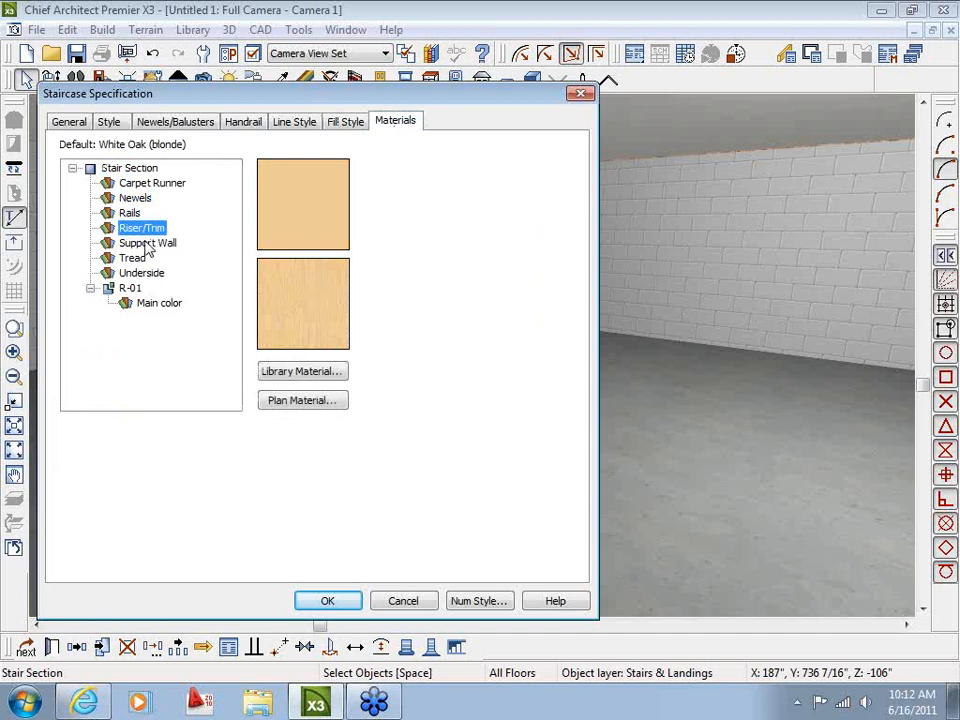
Step: Open the library material selection for the staircase's Carpet Runner and browse My Library to the Ritz-Craft Flooring folder
{"action": "left_click", "coordinate": [148, 184]}
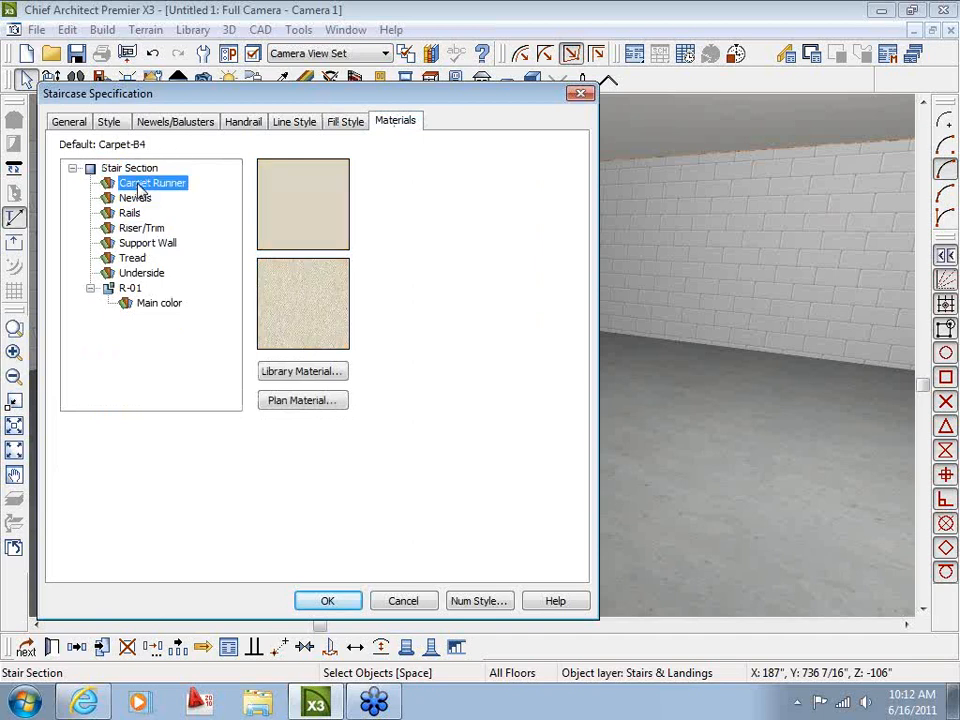
{"action": "left_click", "coordinate": [296, 372]}
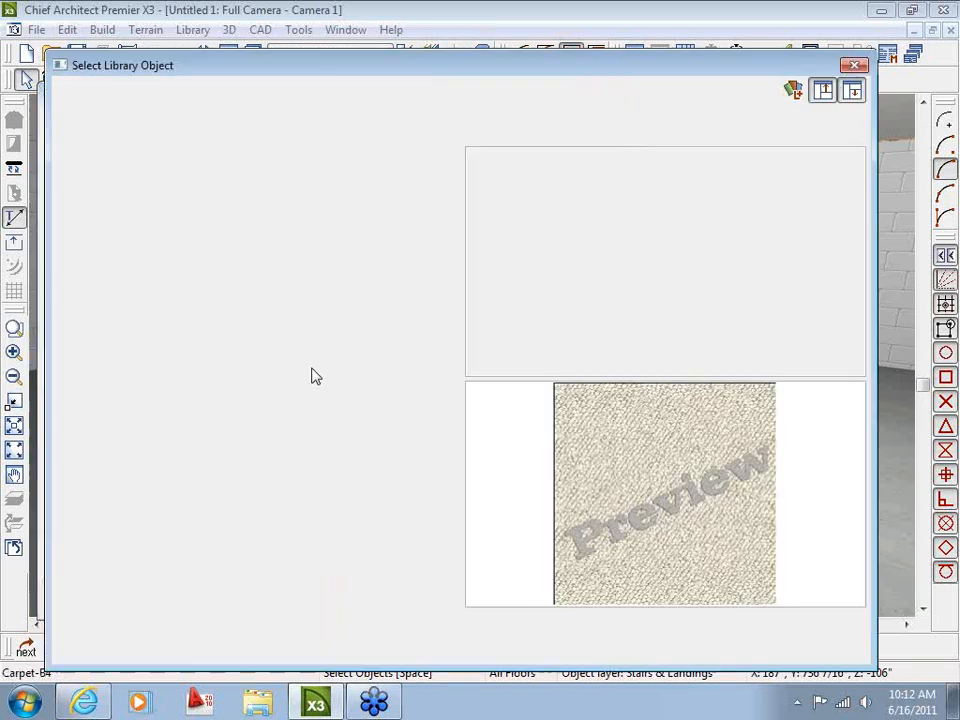
{"action": "left_click_drag", "start_coordinate": [451, 256], "coordinate": [450, 212]}
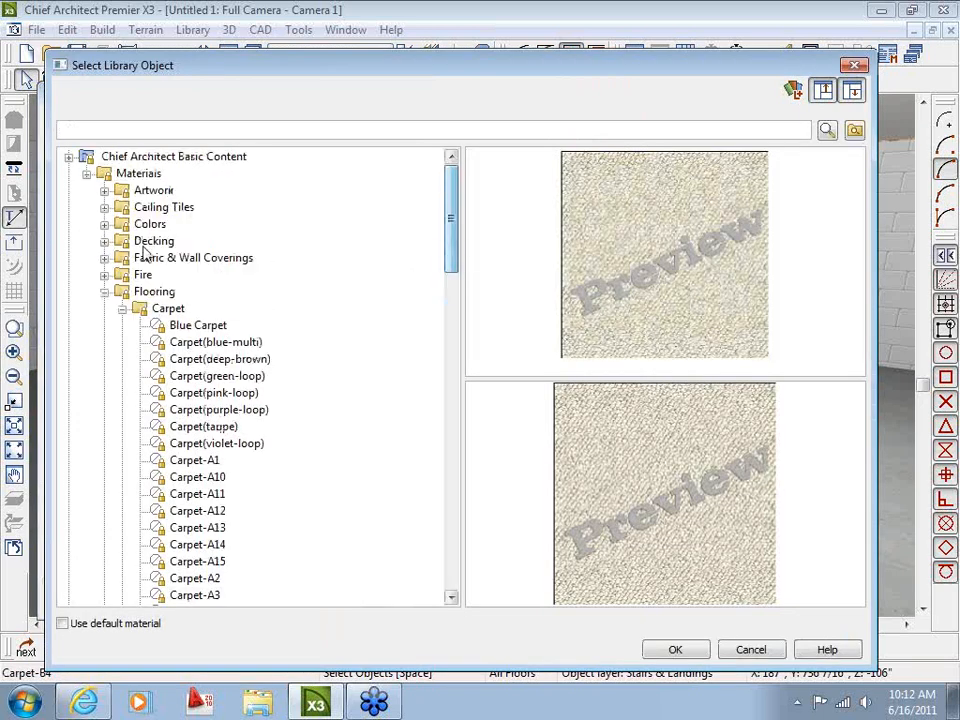
{"action": "left_click", "coordinate": [86, 174]}
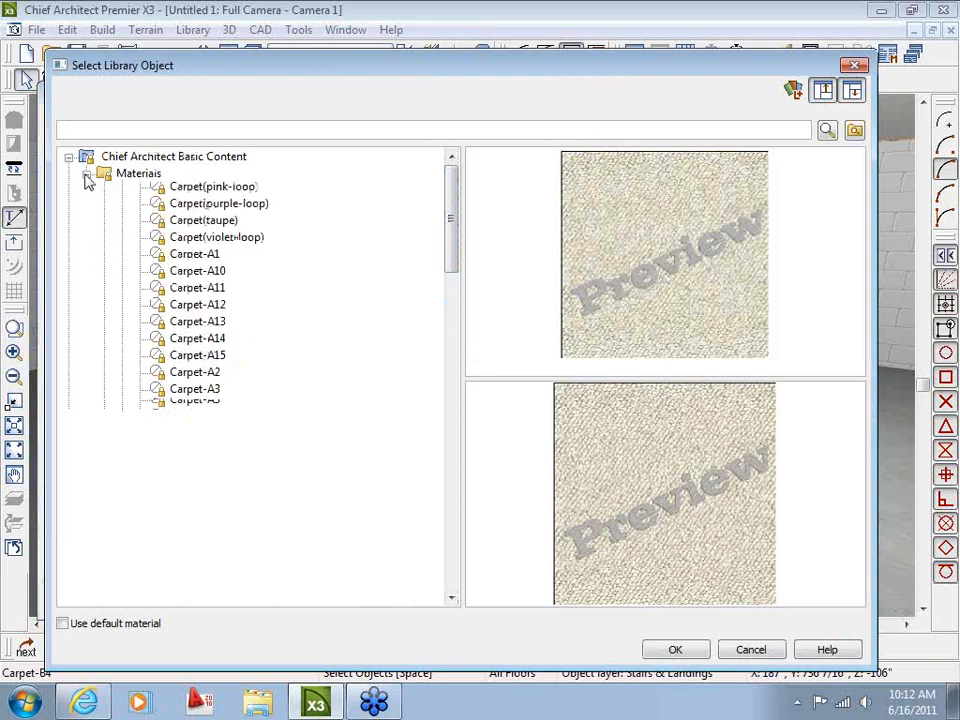
{"action": "left_click", "coordinate": [68, 207]}
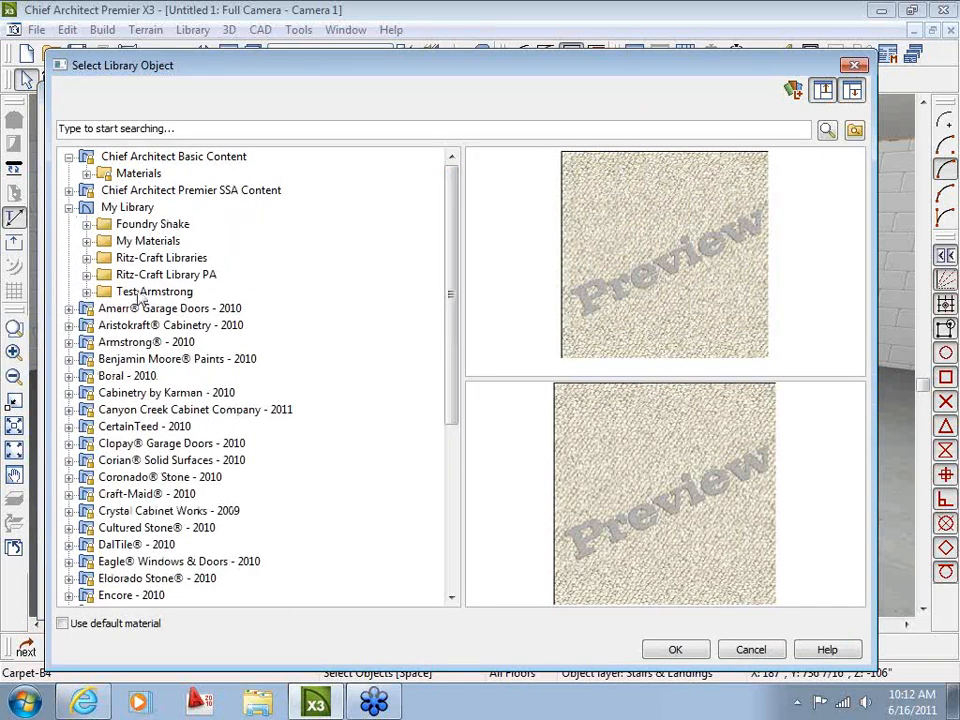
{"action": "left_click", "coordinate": [87, 257]}
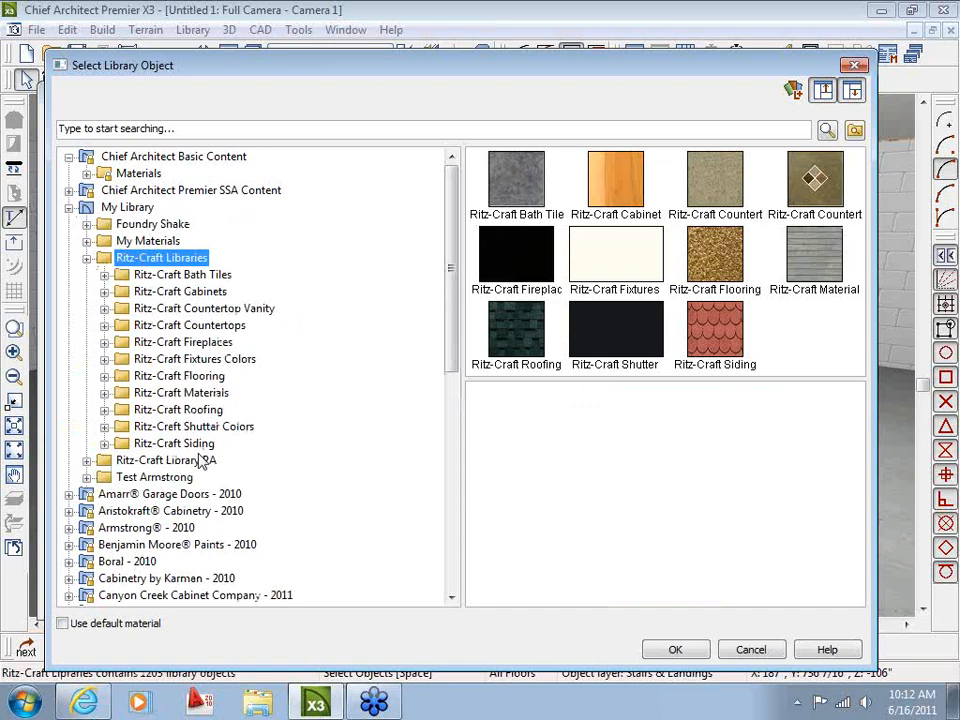
{"action": "left_click", "coordinate": [205, 378]}
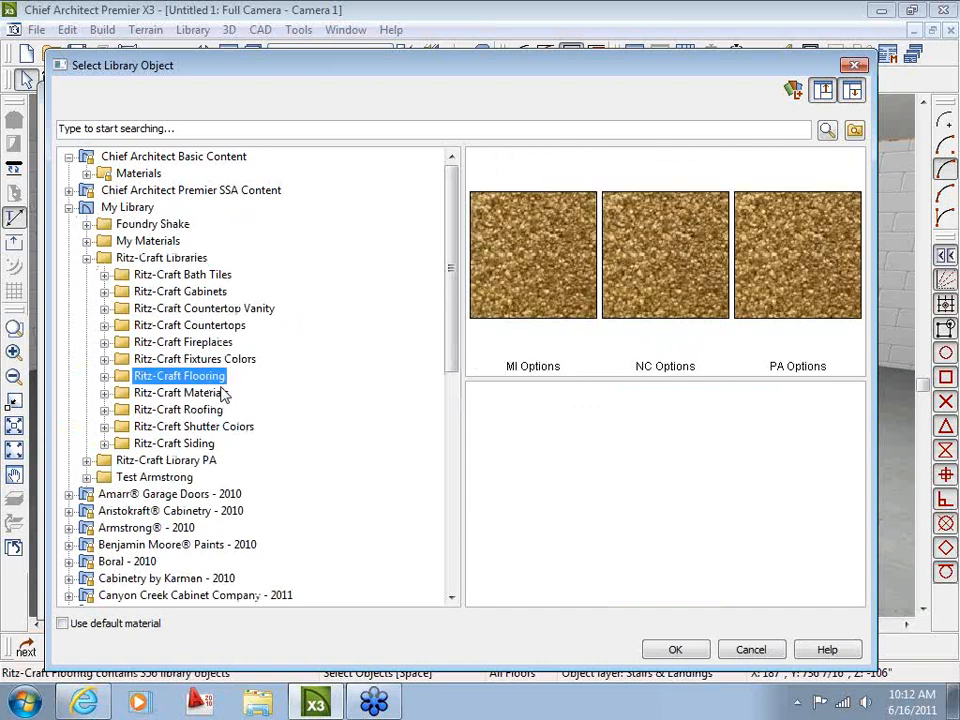
Step: Assign the Barley 25 oz. carpet from PA Options, 25 oz. New Day, to the carpet runner and apply the staircase settings
{"action": "double_click", "coordinate": [823, 272]}
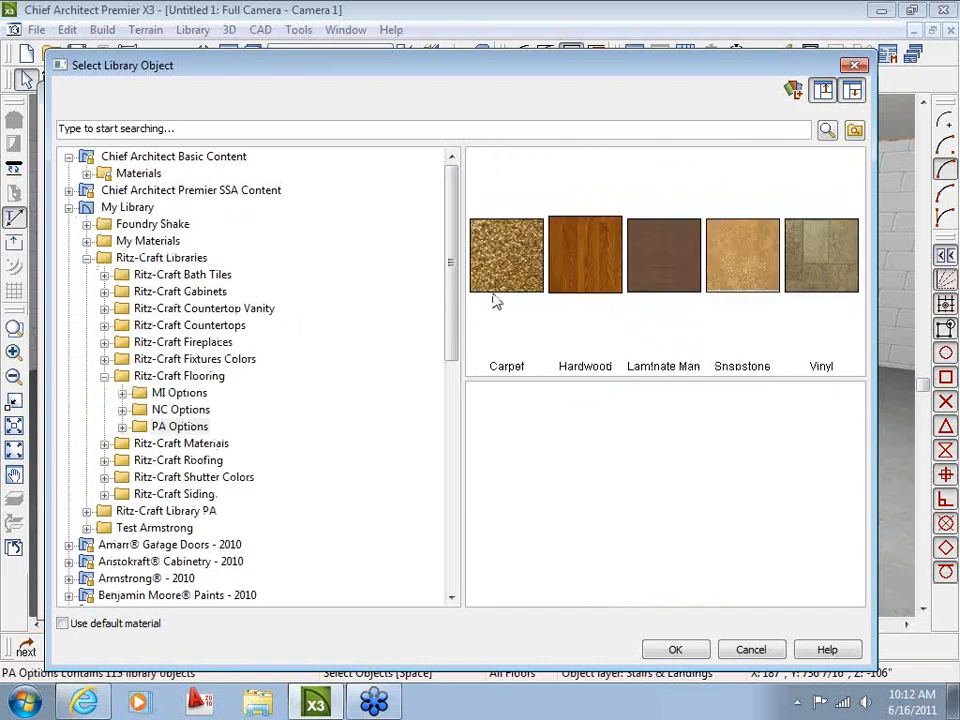
{"action": "double_click", "coordinate": [495, 279]}
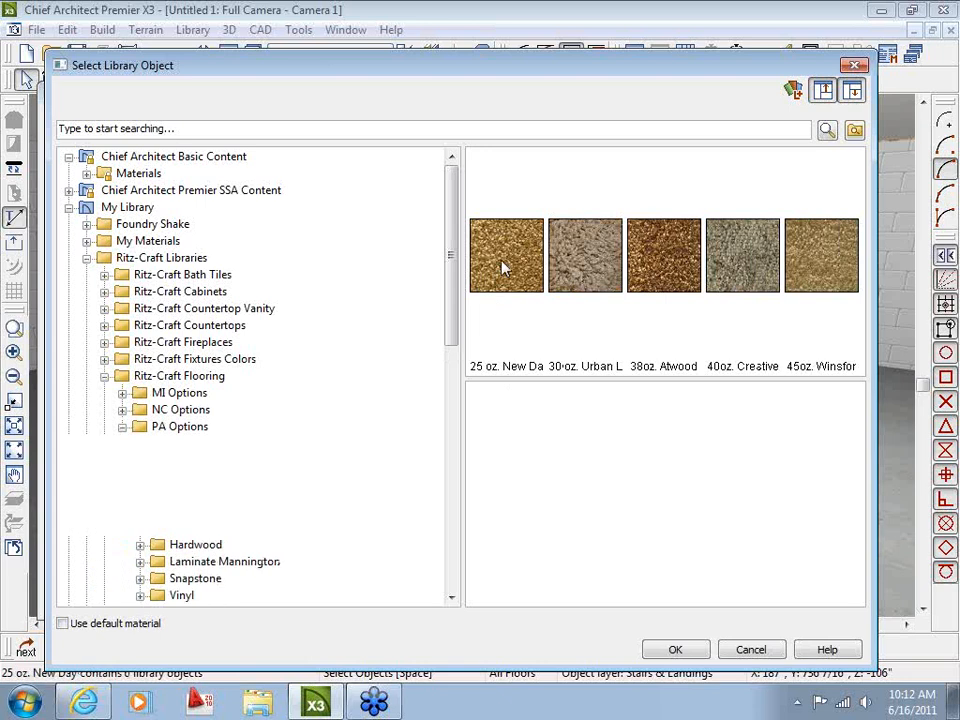
{"action": "double_click", "coordinate": [501, 268]}
{"action": "left_click", "coordinate": [535, 212]}
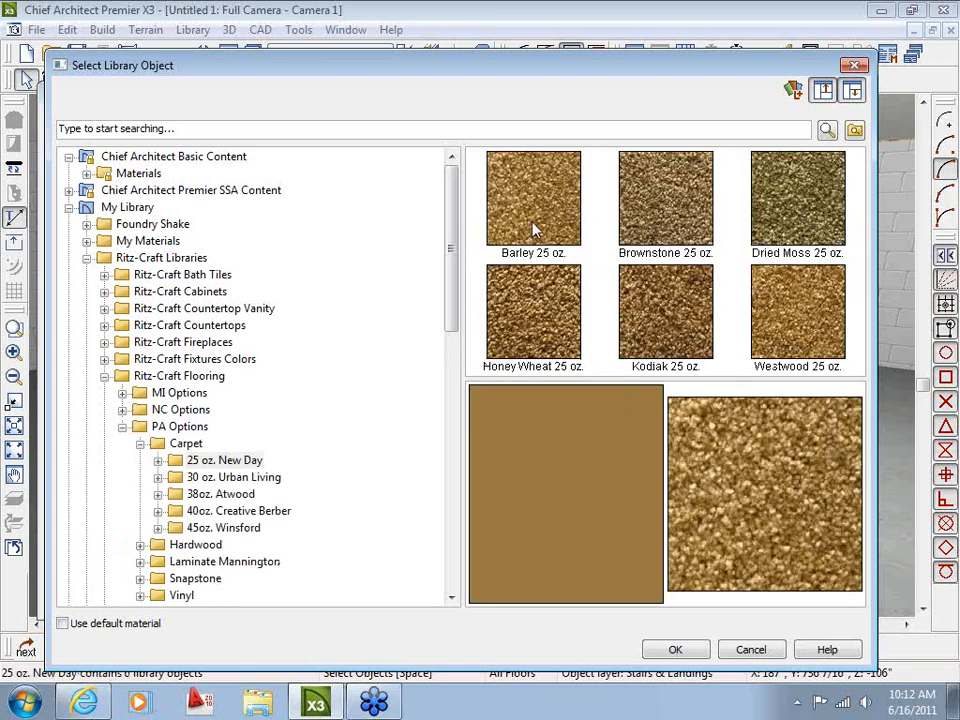
{"action": "left_click", "coordinate": [675, 649]}
{"action": "left_click", "coordinate": [328, 601]}
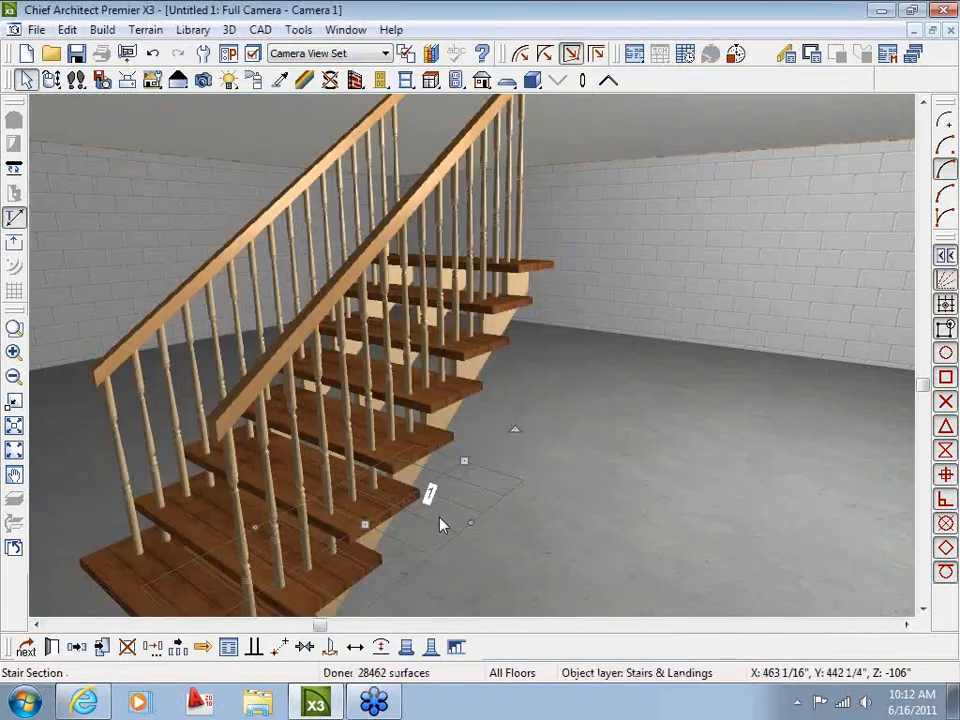
Step: Disable Open Risers in the staircase's style settings so the carpet runner applies, accept the change and deselect the stairs
{"action": "double_click", "coordinate": [369, 456]}
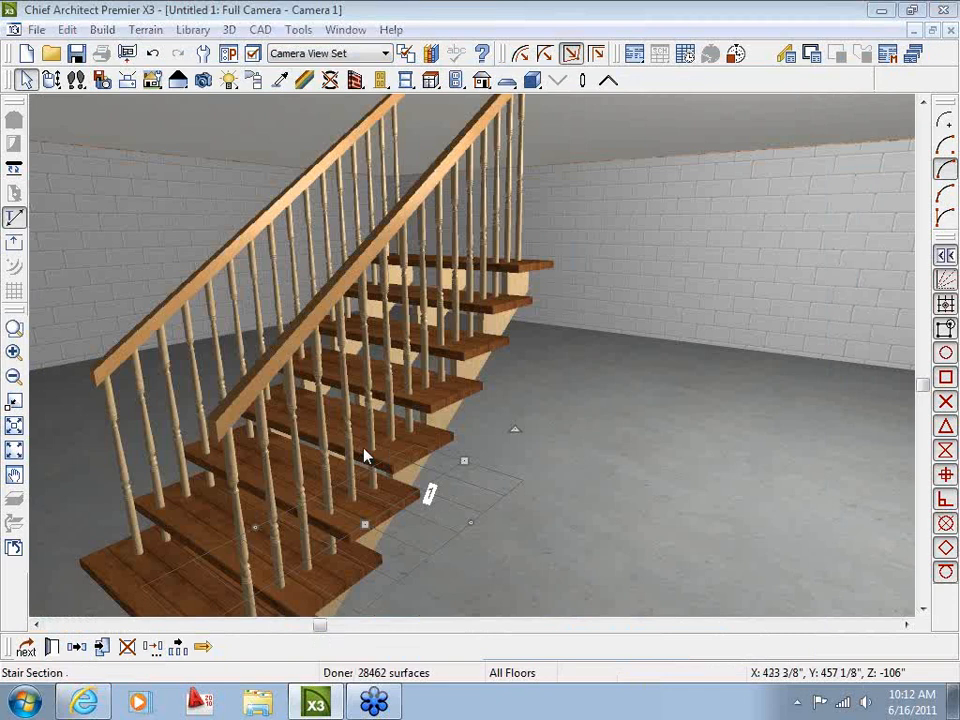
{"action": "left_click", "coordinate": [108, 121]}
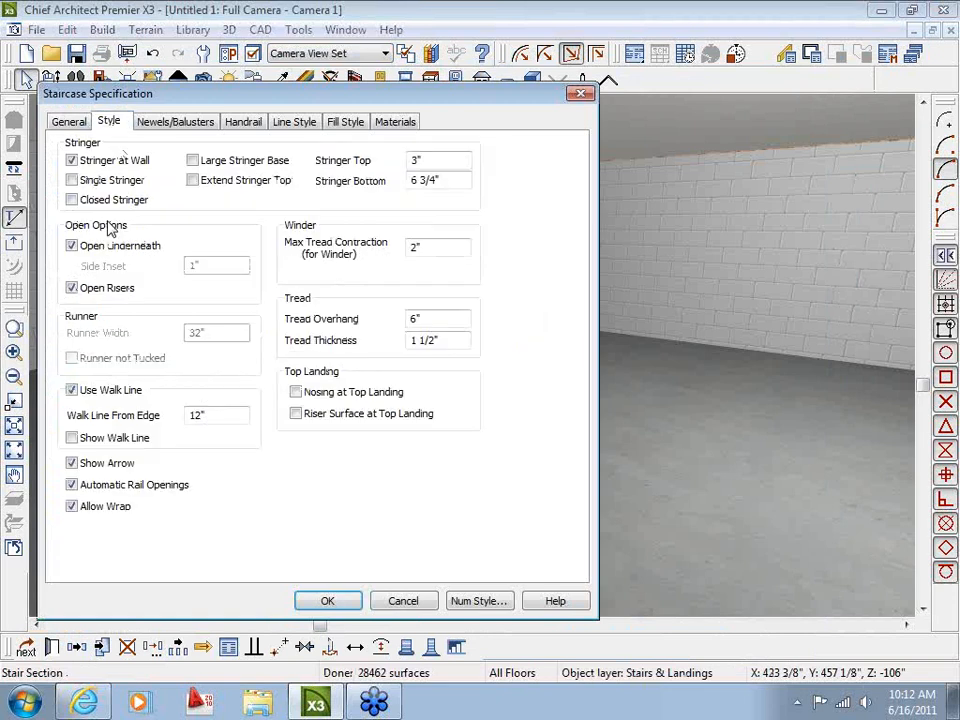
{"action": "left_click", "coordinate": [80, 289]}
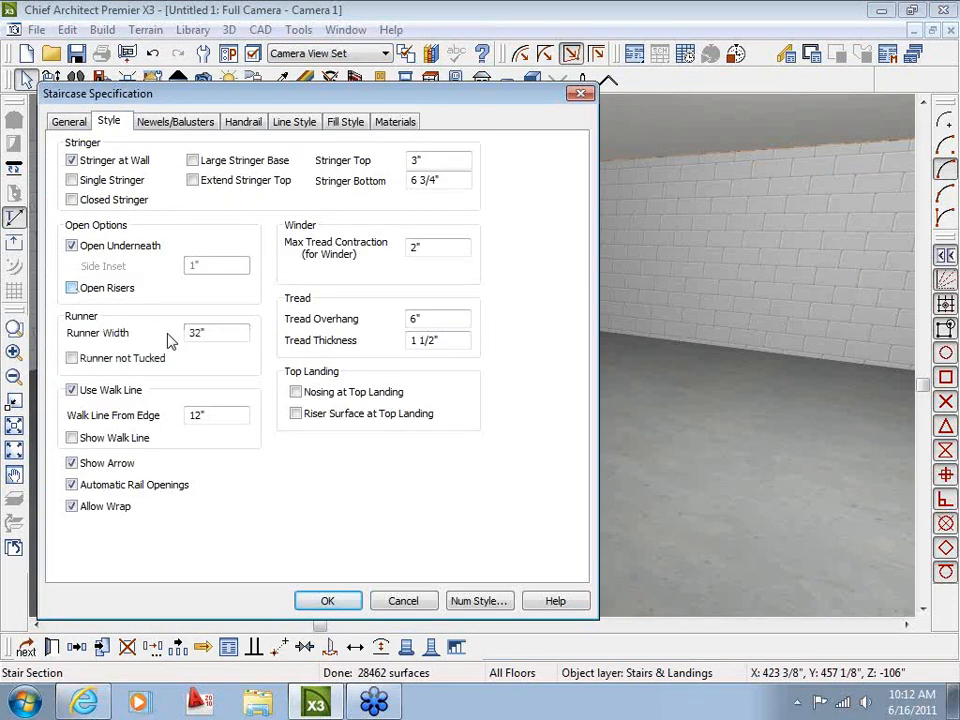
{"action": "left_click", "coordinate": [328, 601]}
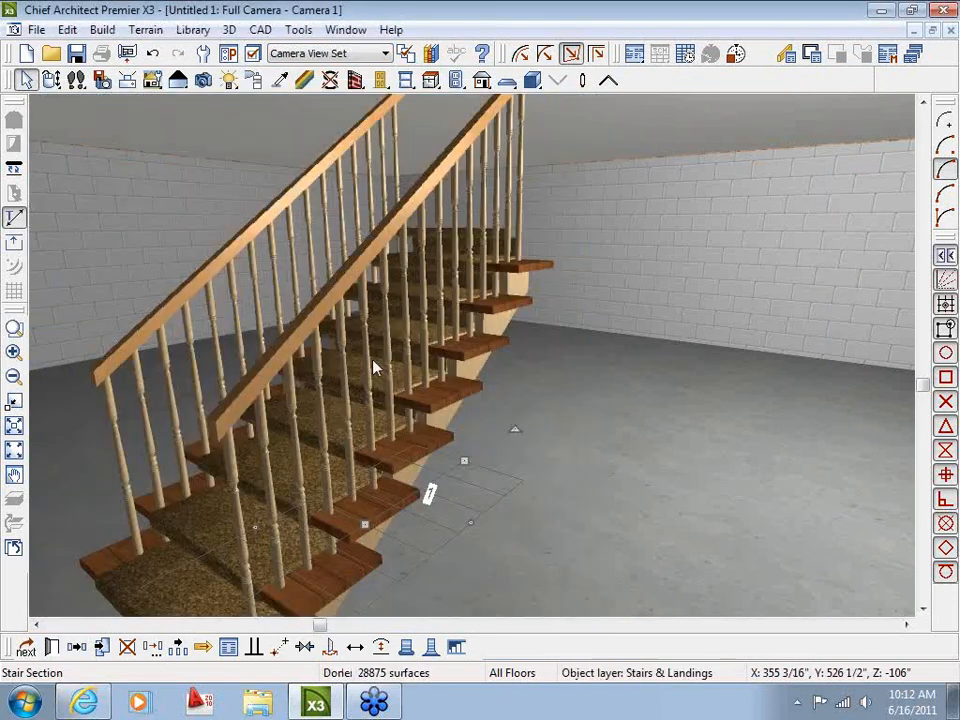
{"action": "key", "text": "Escape"}
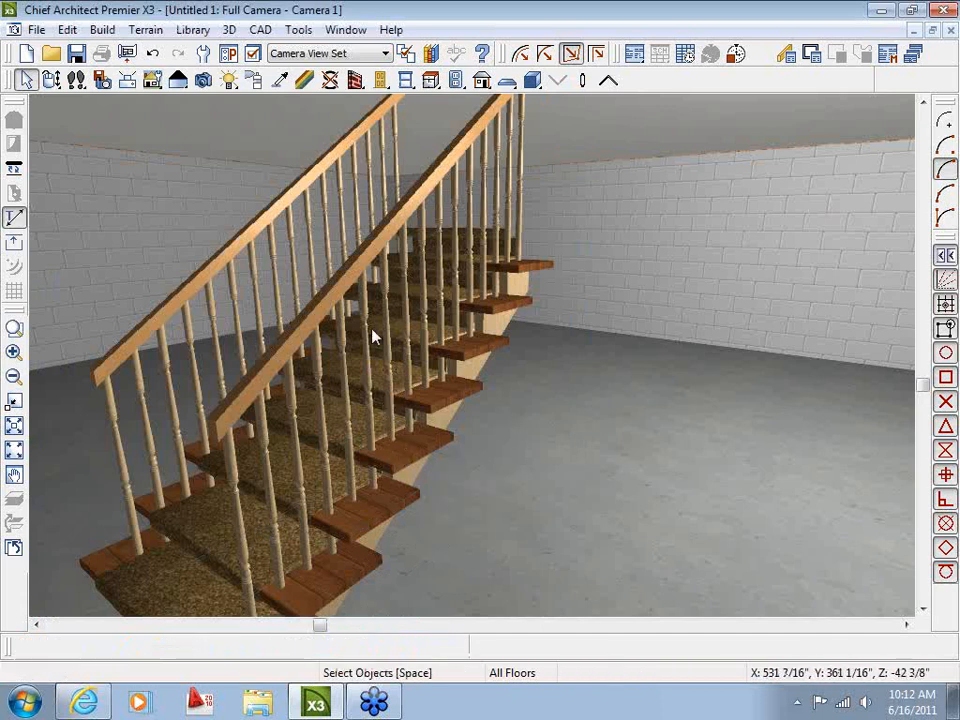
Step: Examine the staircase's carpet runner, newel, rail, riser/trim and support wall materials, then leave the specification without changes
{"action": "double_click", "coordinate": [375, 392]}
{"action": "left_click", "coordinate": [396, 121]}
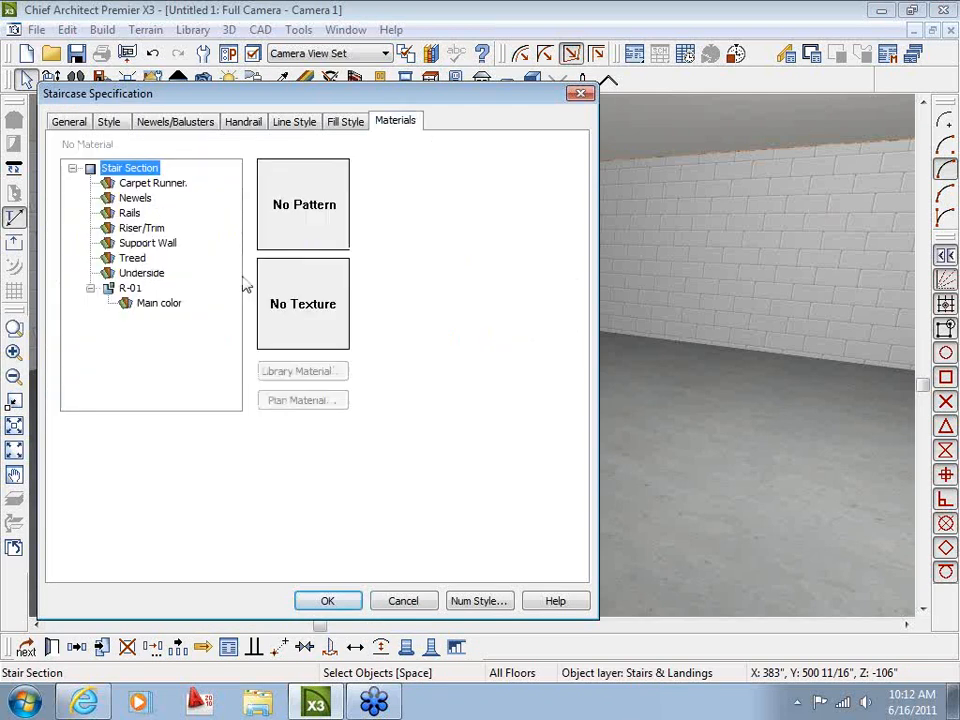
{"action": "left_click", "coordinate": [148, 184]}
{"action": "left_click", "coordinate": [136, 198]}
{"action": "left_click", "coordinate": [132, 213]}
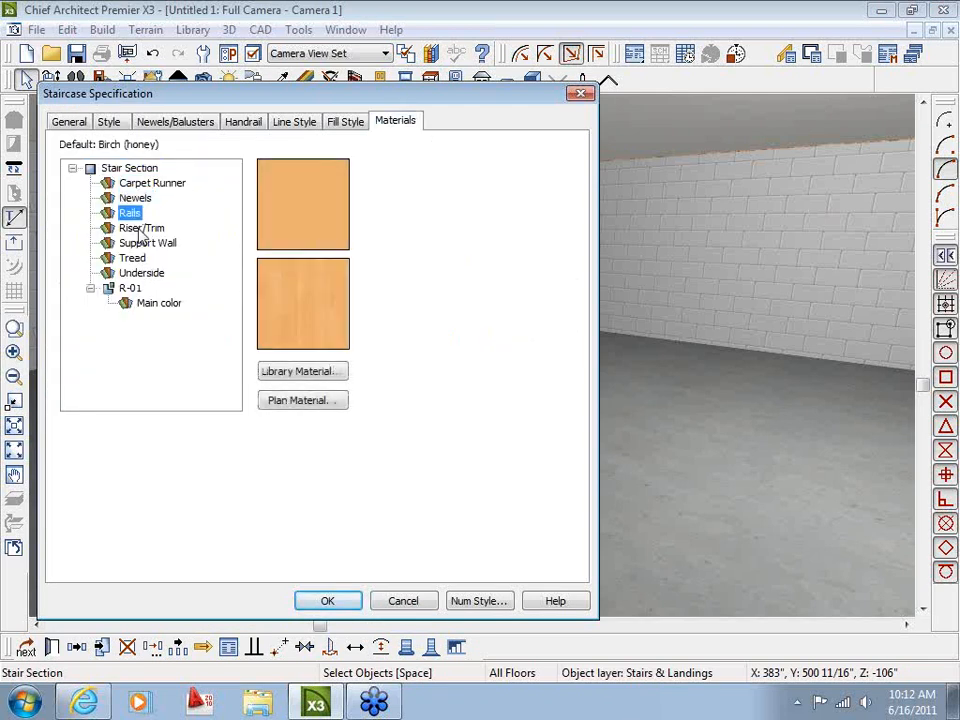
{"action": "left_click", "coordinate": [140, 228]}
{"action": "left_click", "coordinate": [141, 246]}
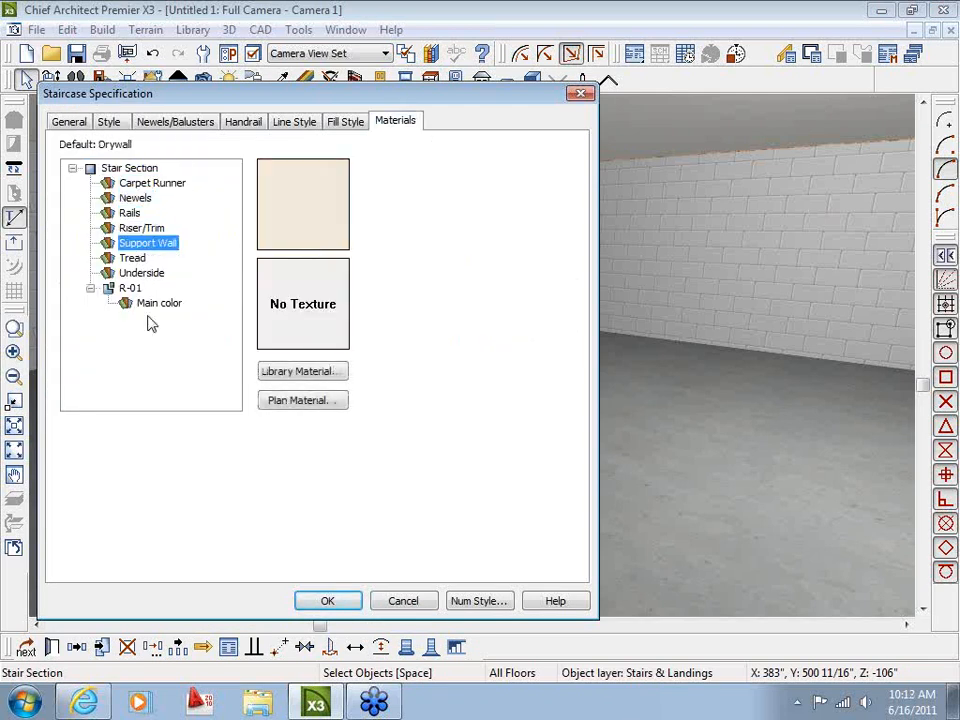
{"action": "left_click", "coordinate": [404, 601]}
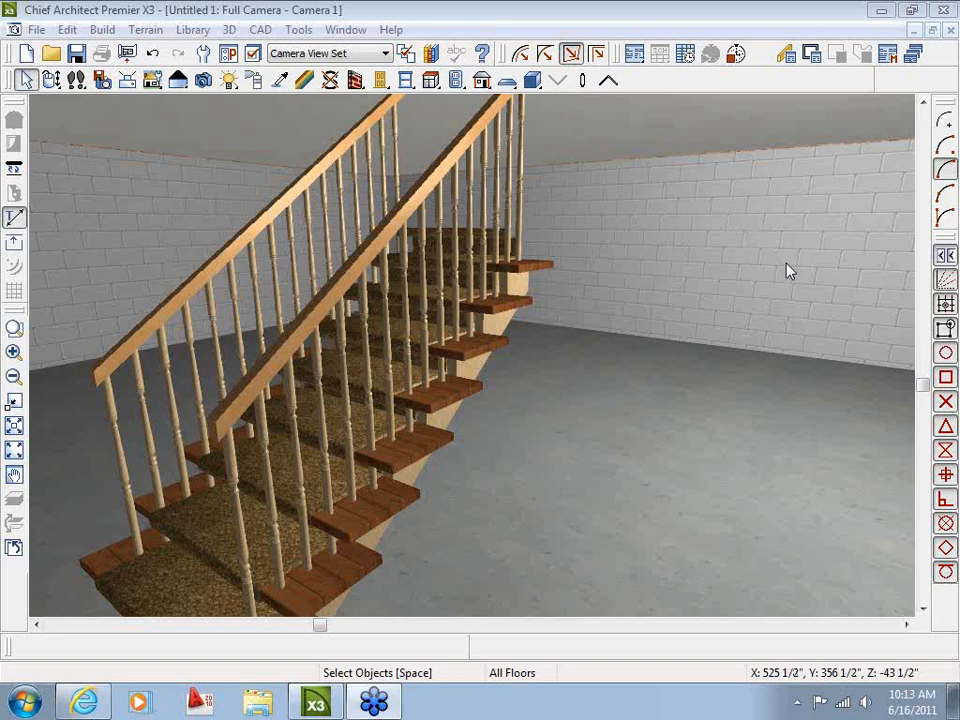
Step: Close the camera view and delete the staircase from the basement floor plan
{"action": "left_click", "coordinate": [950, 31]}
{"action": "left_click", "coordinate": [175, 365]}
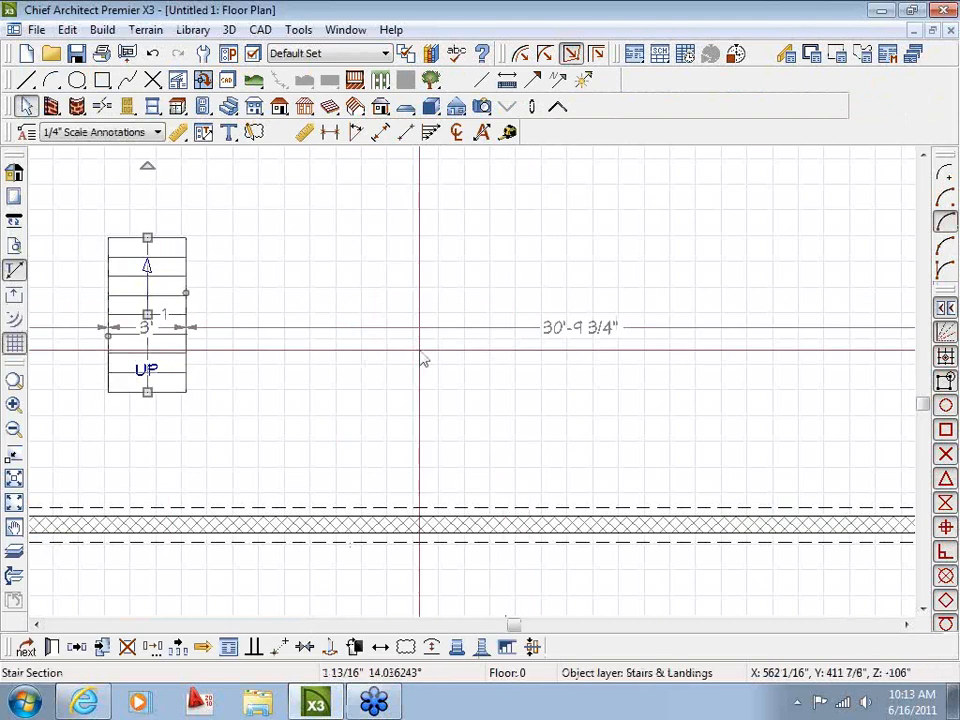
{"action": "key", "text": "Delete"}
{"action": "middle_click_drag", "start_coordinate": [422, 360], "coordinate": [540, 385]}
{"action": "scroll", "coordinate": [448, 345], "scroll_direction": "down", "scroll_amount": 1}
{"action": "scroll", "coordinate": [576, 392], "scroll_direction": "down", "scroll_amount": 1}
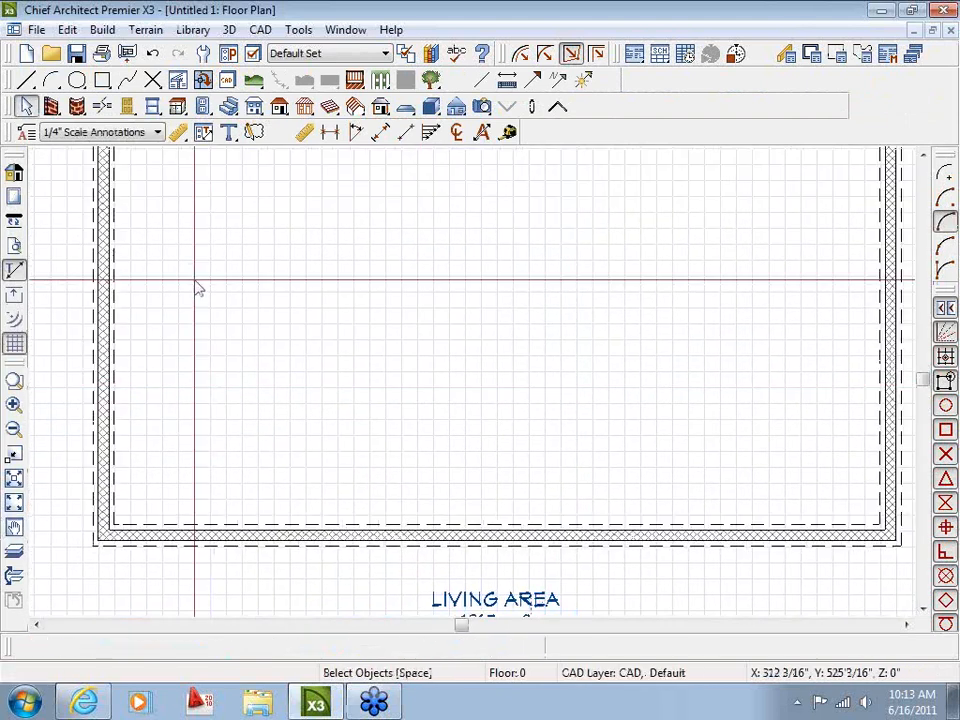
Step: On Floor 1, draw three straight interior walls against the red wall, enclosing a rectangle about 12'-2" long and 4'-7" deep
{"action": "left_click", "coordinate": [559, 110]}
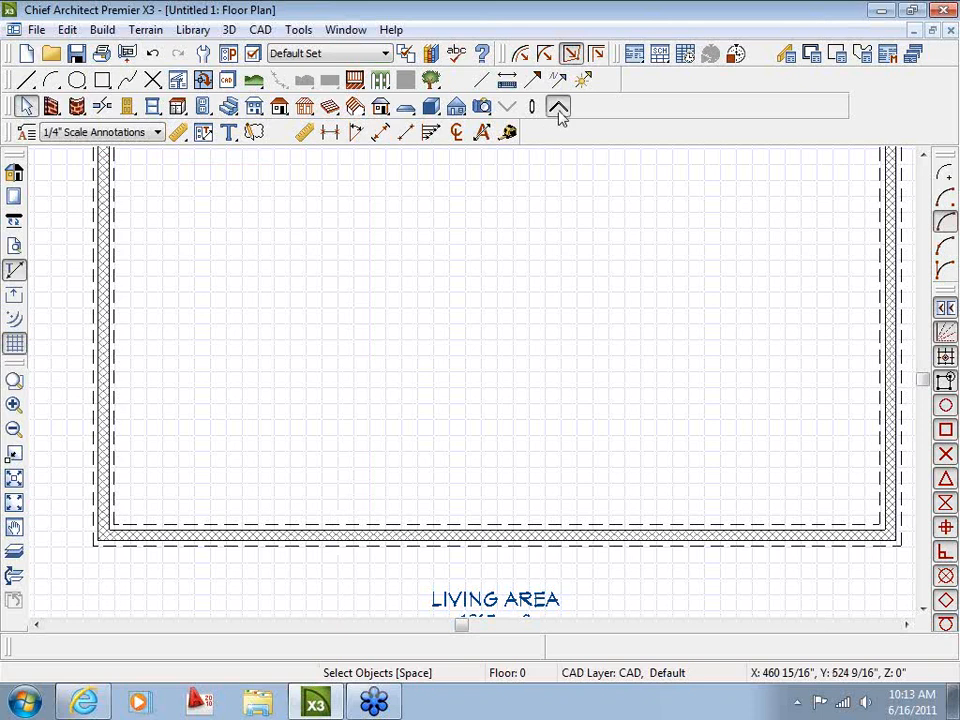
{"action": "scroll", "coordinate": [374, 418], "scroll_direction": "up", "scroll_amount": 1}
{"action": "middle_click_drag", "start_coordinate": [372, 417], "coordinate": [364, 396]}
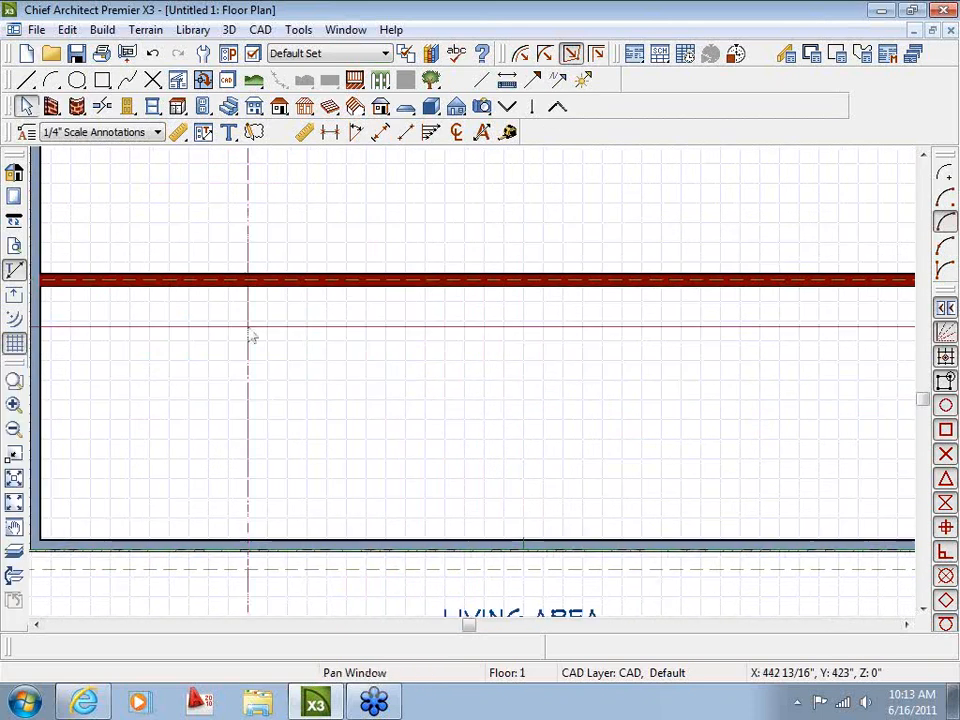
{"action": "left_click", "coordinate": [52, 106]}
{"action": "left_click", "coordinate": [635, 106]}
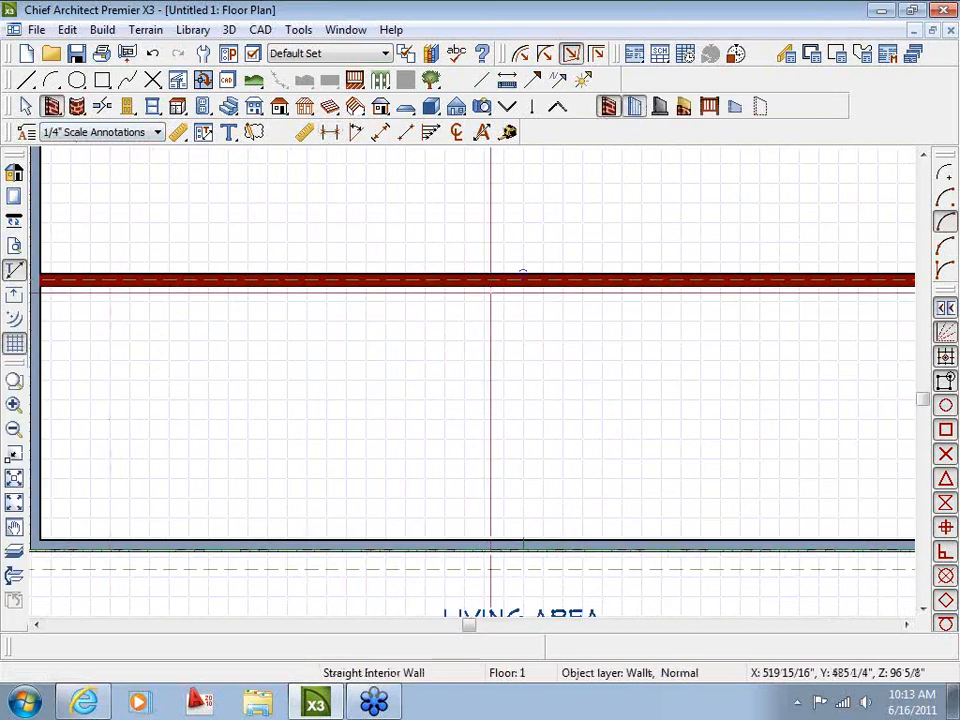
{"action": "mouse_move", "coordinate": [489, 282]}
{"action": "left_mouse_down"}
{"action": "mouse_move", "coordinate": [494, 377]}
{"action": "mouse_move", "coordinate": [250, 376]}
{"action": "mouse_move", "coordinate": [250, 283]}
{"action": "left_mouse_up"}
{"action": "scroll", "coordinate": [290, 330], "scroll_direction": "up", "scroll_amount": 2}
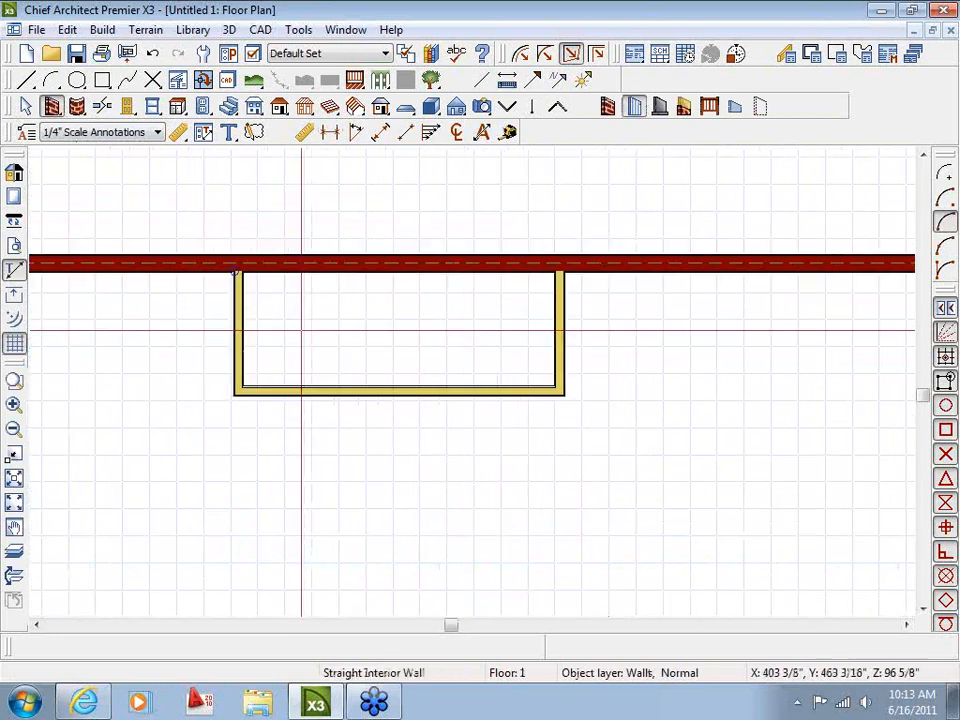
{"action": "key", "text": "space"}
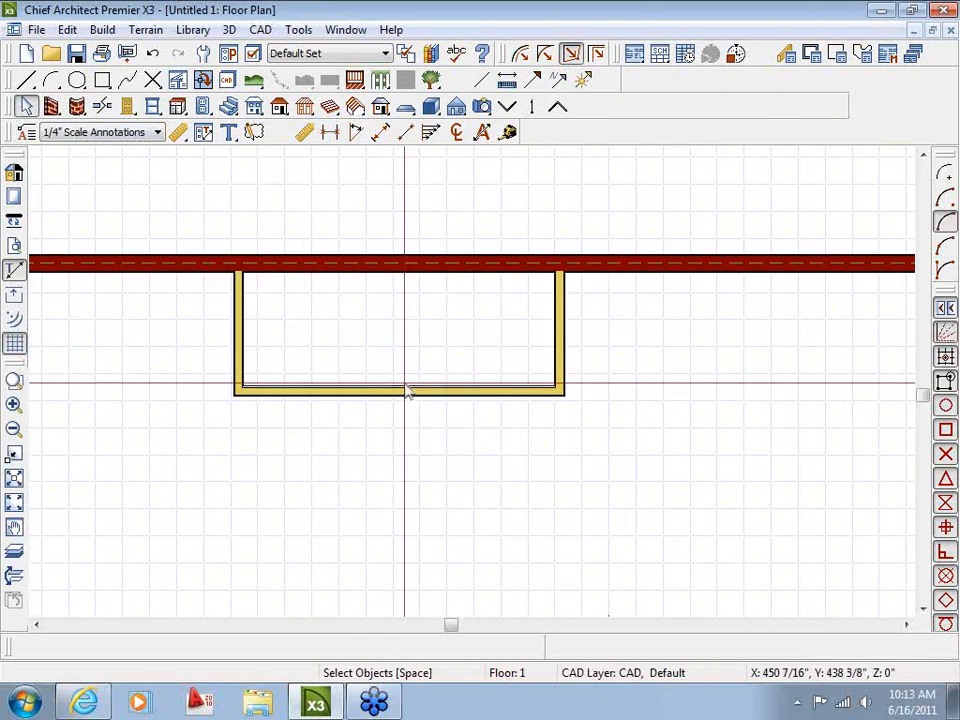
Step: Set the distance from the red wall to the enclosure's long interior wall to 3' and check which wall surfaces it spans
{"action": "scroll", "coordinate": [391, 400], "scroll_direction": "up", "scroll_amount": 2}
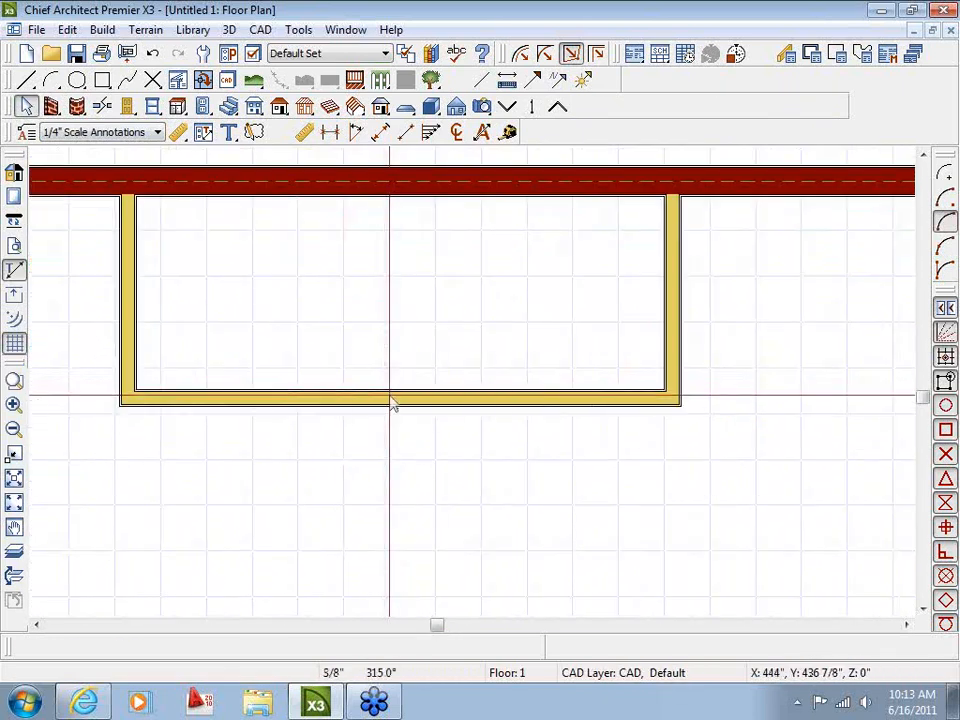
{"action": "left_click", "coordinate": [392, 400]}
{"action": "scroll", "coordinate": [336, 416], "scroll_direction": "up", "scroll_amount": 1}
{"action": "scroll", "coordinate": [336, 416], "scroll_direction": "up", "scroll_amount": 1}
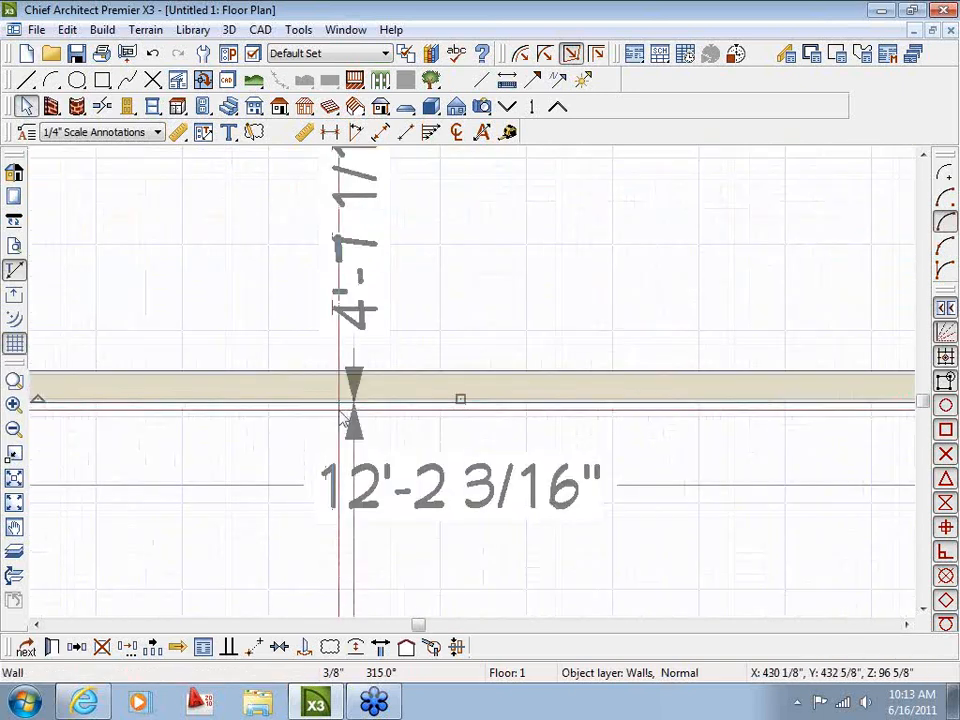
{"action": "scroll", "coordinate": [430, 355], "scroll_direction": "down", "scroll_amount": 2}
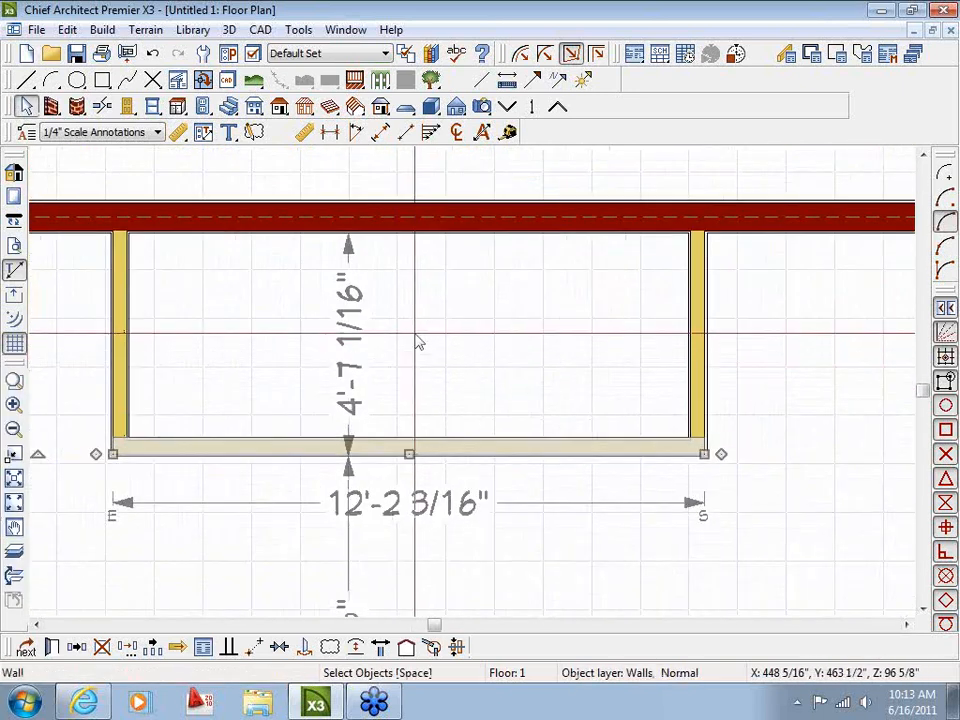
{"action": "left_click", "coordinate": [350, 380]}
{"action": "type", "text": "3'"}
{"action": "key", "text": "Return"}
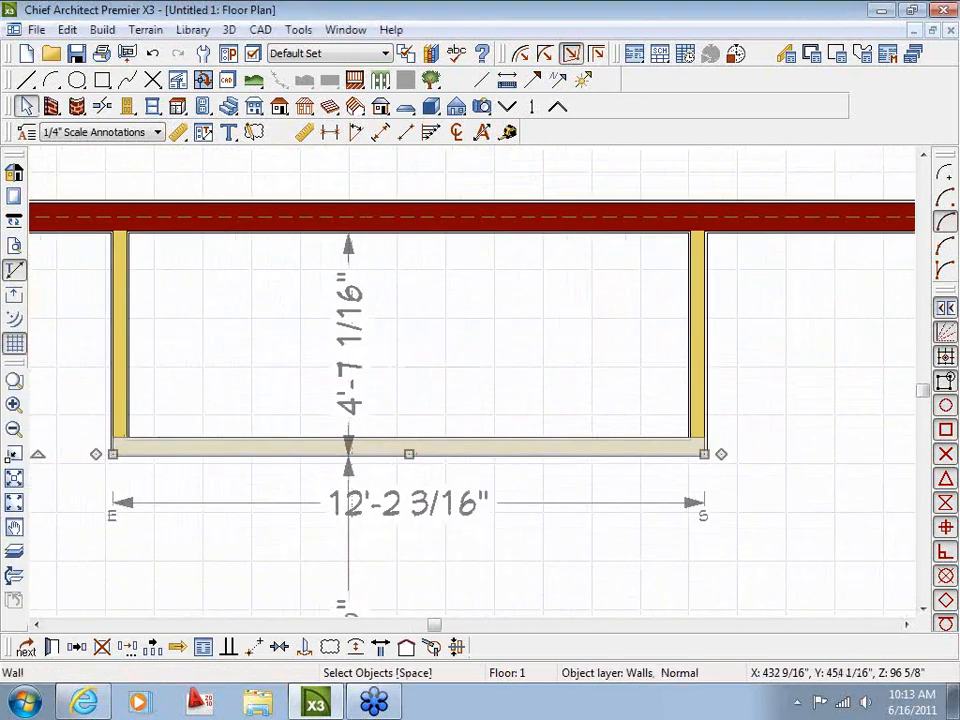
{"action": "scroll", "coordinate": [340, 275], "scroll_direction": "up", "scroll_amount": 1}
{"action": "scroll", "coordinate": [279, 193], "scroll_direction": "up", "scroll_amount": 1}
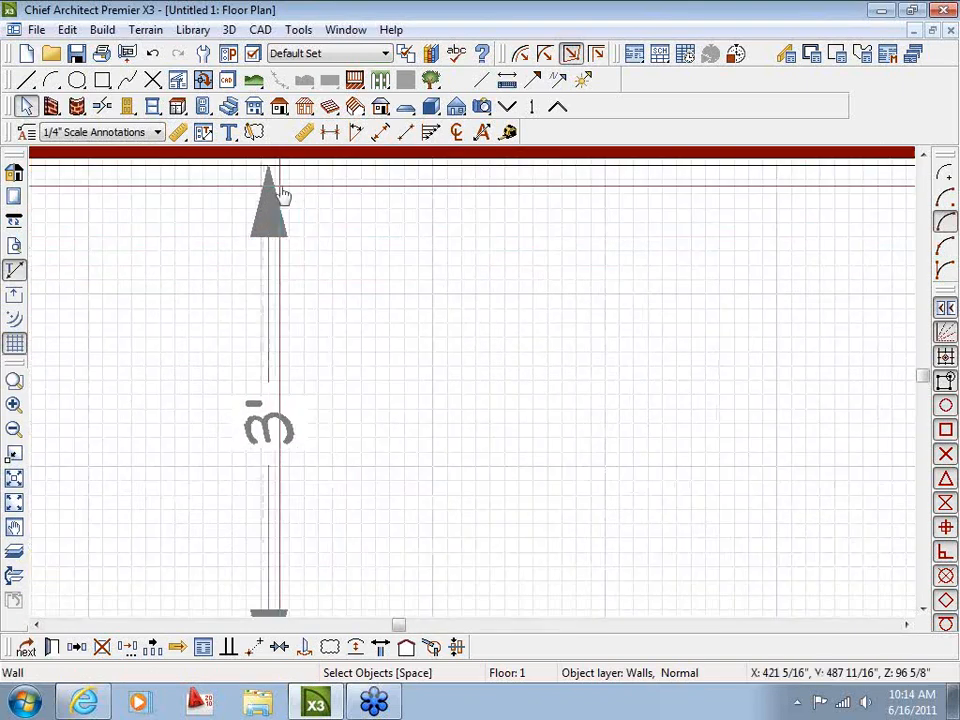
{"action": "scroll", "coordinate": [300, 212], "scroll_direction": "down", "scroll_amount": 2}
{"action": "scroll", "coordinate": [290, 483], "scroll_direction": "up", "scroll_amount": 1}
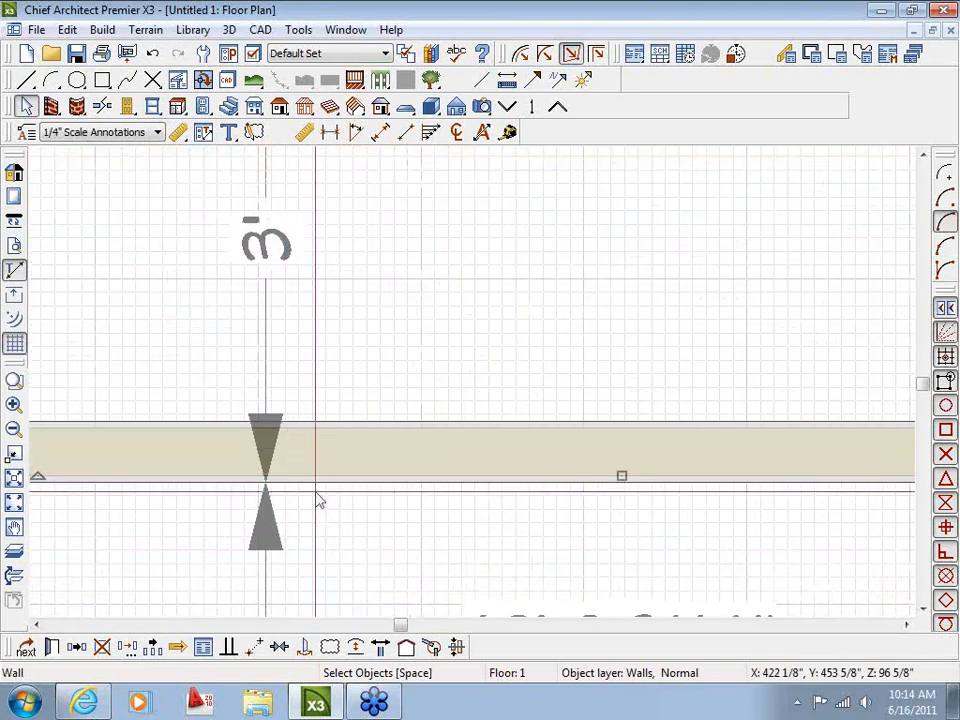
{"action": "scroll", "coordinate": [399, 452], "scroll_direction": "down", "scroll_amount": 1}
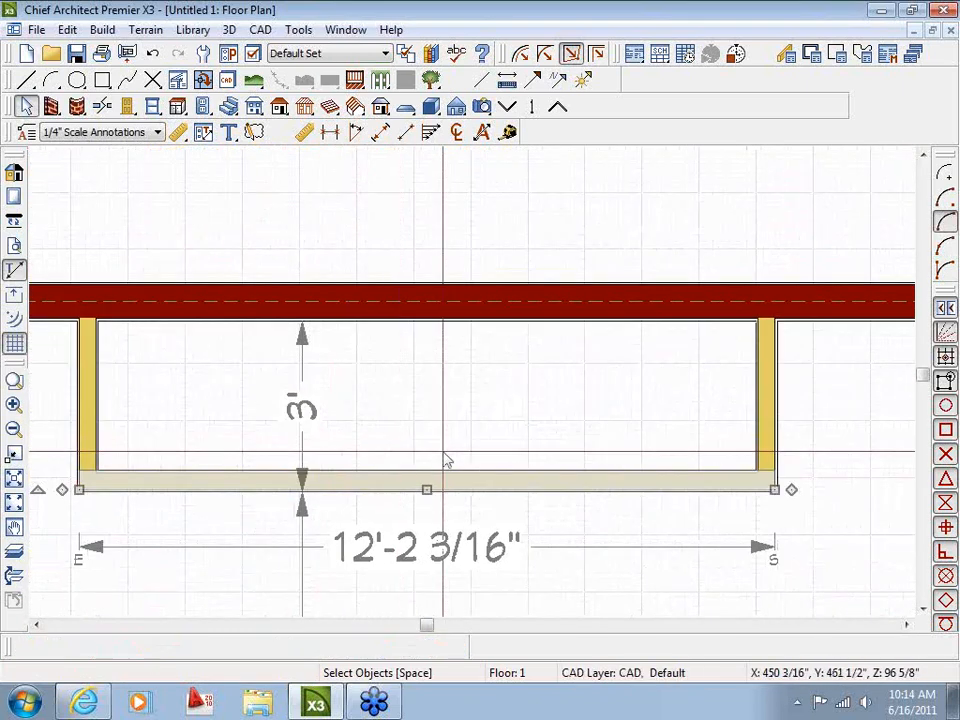
{"action": "left_click", "coordinate": [456, 418]}
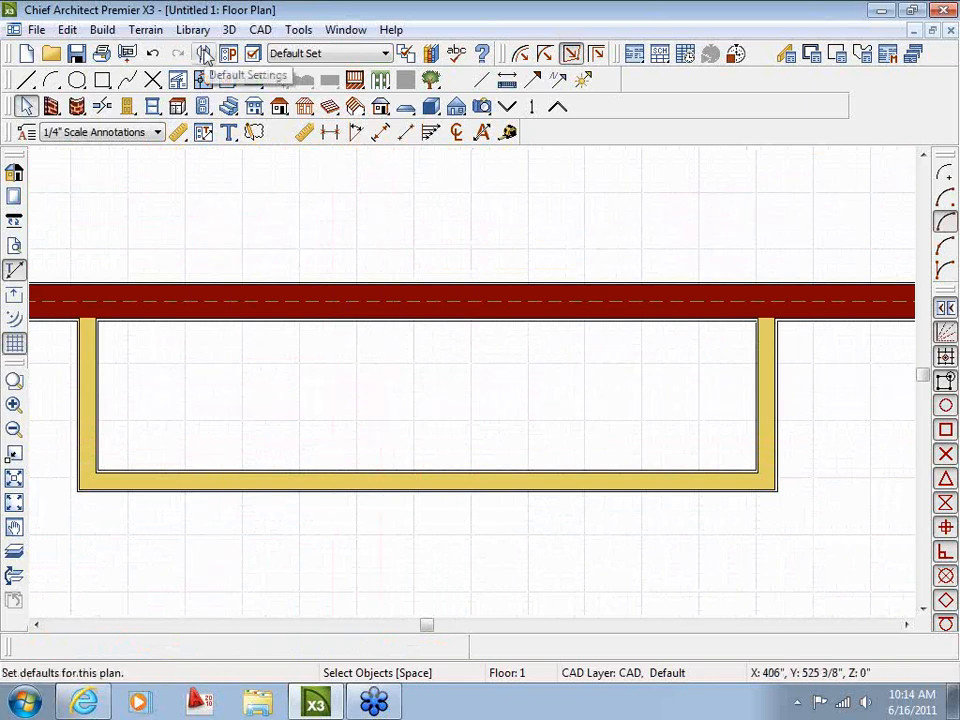
Step: Change the Temporary Dimension defaults to locate Both Wall Sides when a wall is selected
{"action": "left_click", "coordinate": [204, 55]}
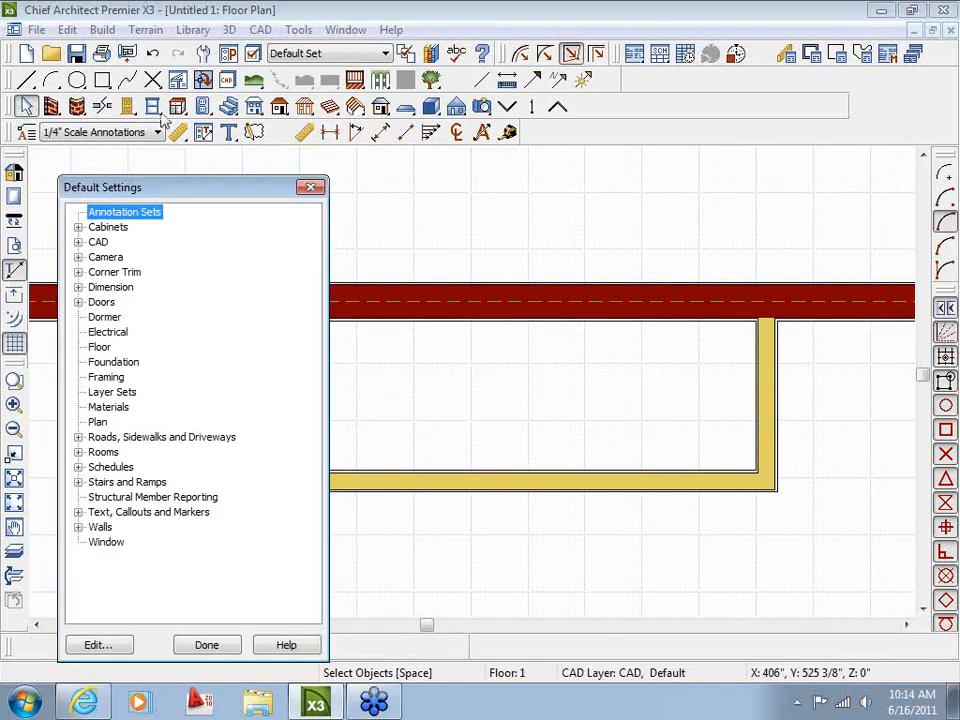
{"action": "left_click", "coordinate": [78, 287]}
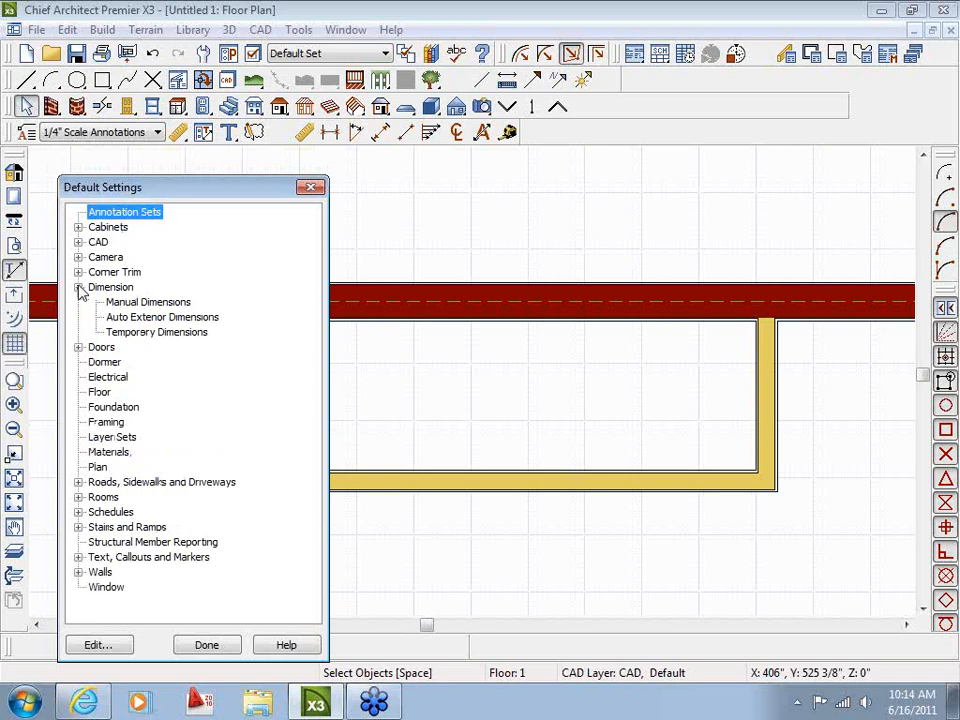
{"action": "left_click", "coordinate": [142, 333]}
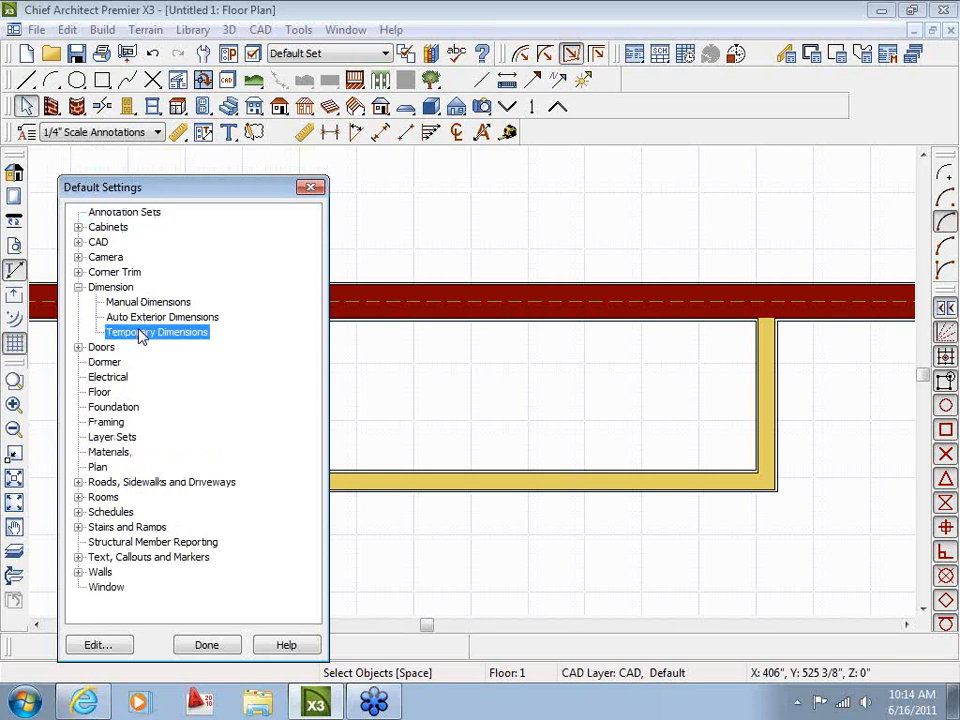
{"action": "left_click", "coordinate": [112, 648]}
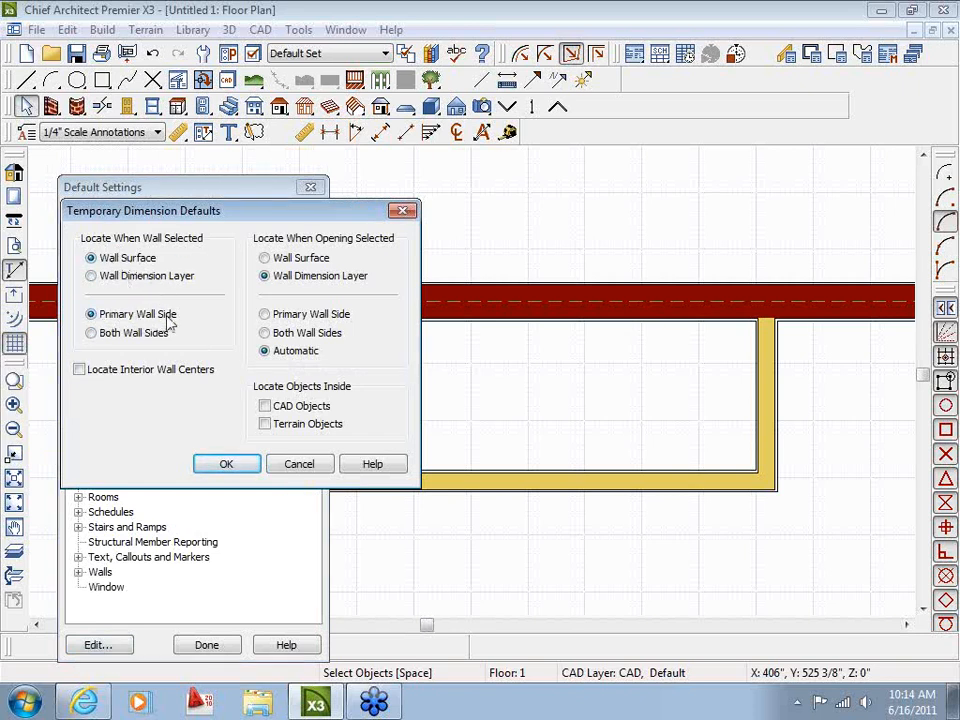
{"action": "left_click", "coordinate": [92, 334]}
{"action": "left_click", "coordinate": [218, 466]}
{"action": "left_click", "coordinate": [233, 642]}
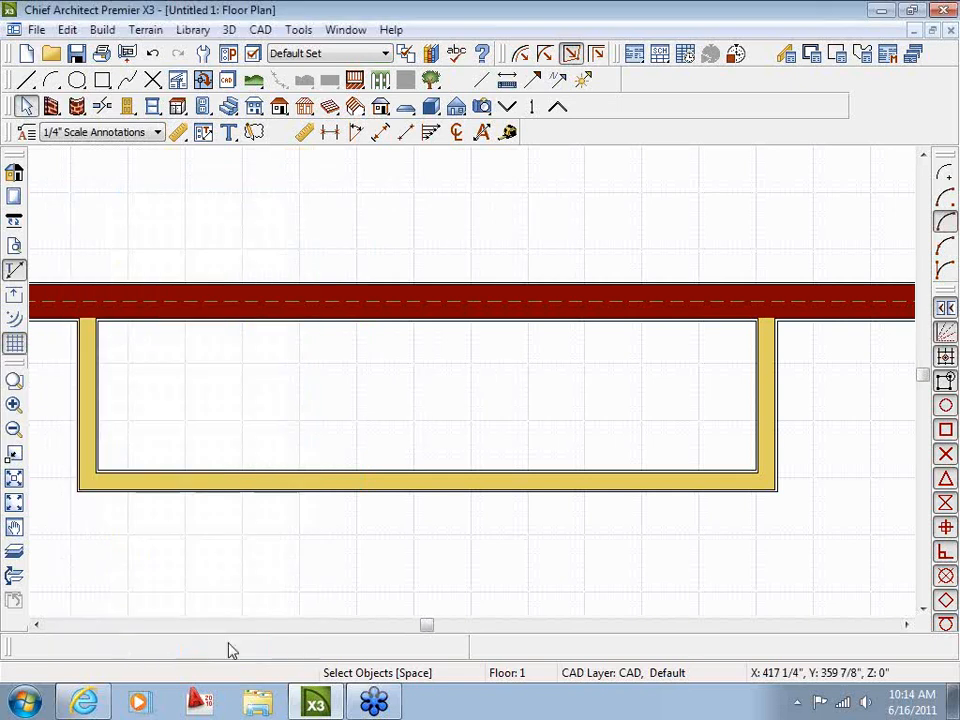
Step: Set the clear distance between the red wall and the enclosure's long interior wall to 36"
{"action": "left_click", "coordinate": [430, 488]}
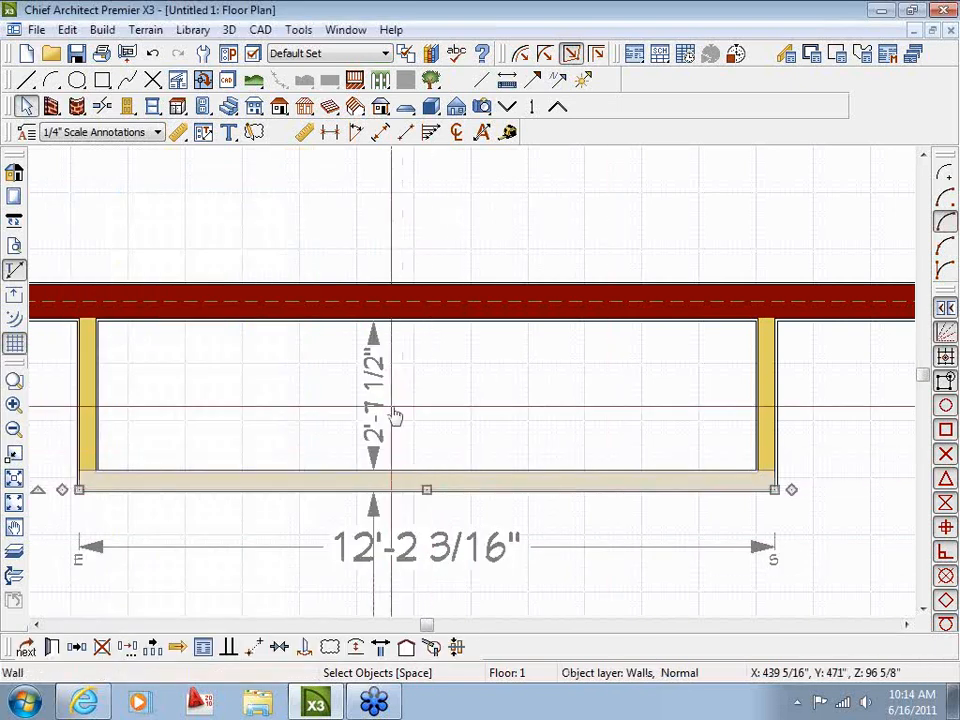
{"action": "scroll", "coordinate": [394, 414], "scroll_direction": "up", "scroll_amount": 4}
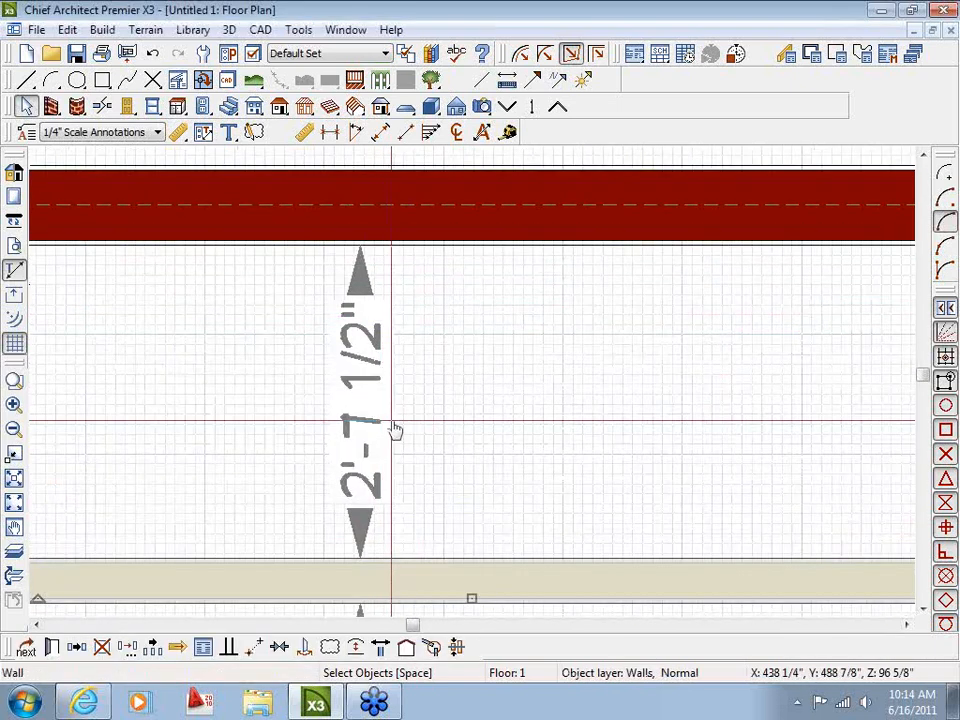
{"action": "scroll", "coordinate": [407, 568], "scroll_direction": "down", "scroll_amount": 2}
{"action": "left_click", "coordinate": [383, 478]}
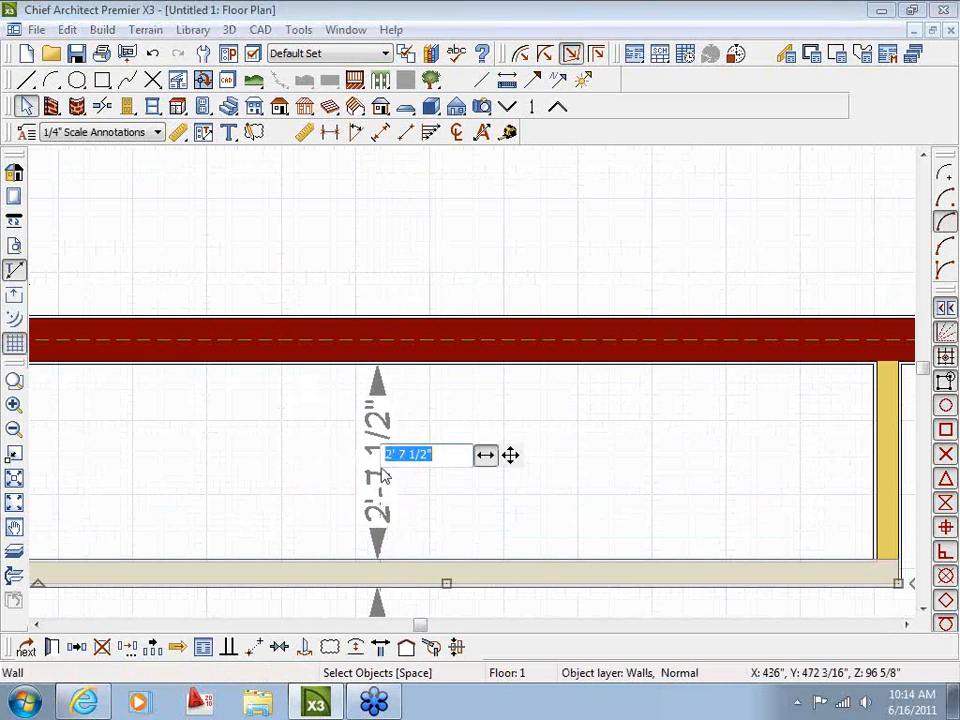
{"action": "type", "text": "36"}
{"action": "key", "text": "Return"}
{"action": "key", "text": "Escape"}
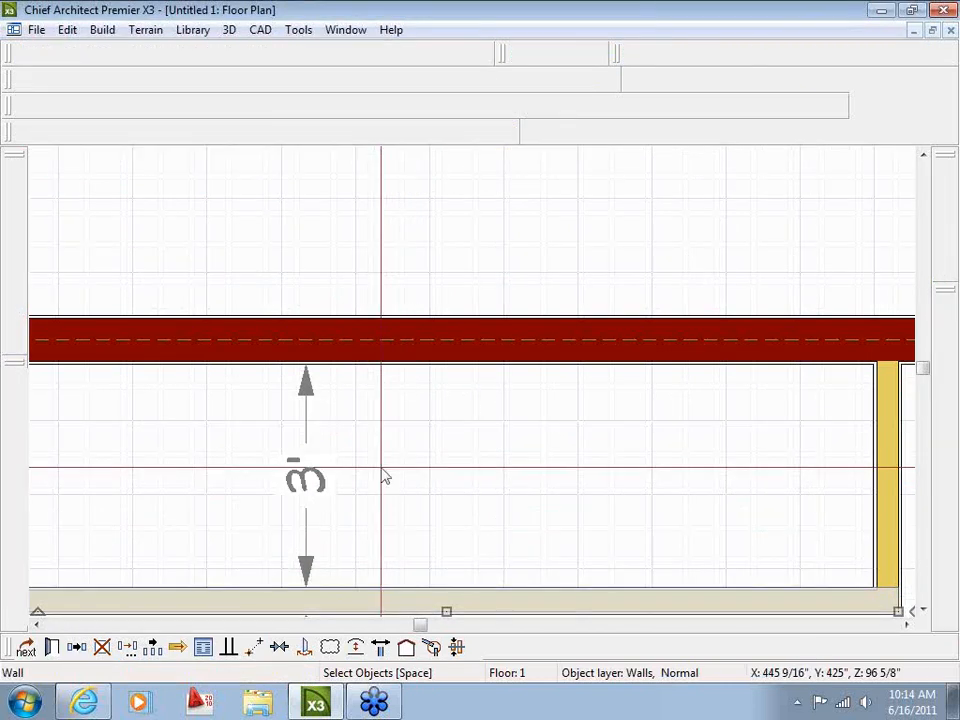
Step: Set the enclosure's clear inside length to 8'-8" by repositioning its left end wall
{"action": "scroll", "coordinate": [411, 474], "scroll_direction": "down", "scroll_amount": 3}
{"action": "middle_click_drag", "start_coordinate": [488, 527], "coordinate": [452, 466]}
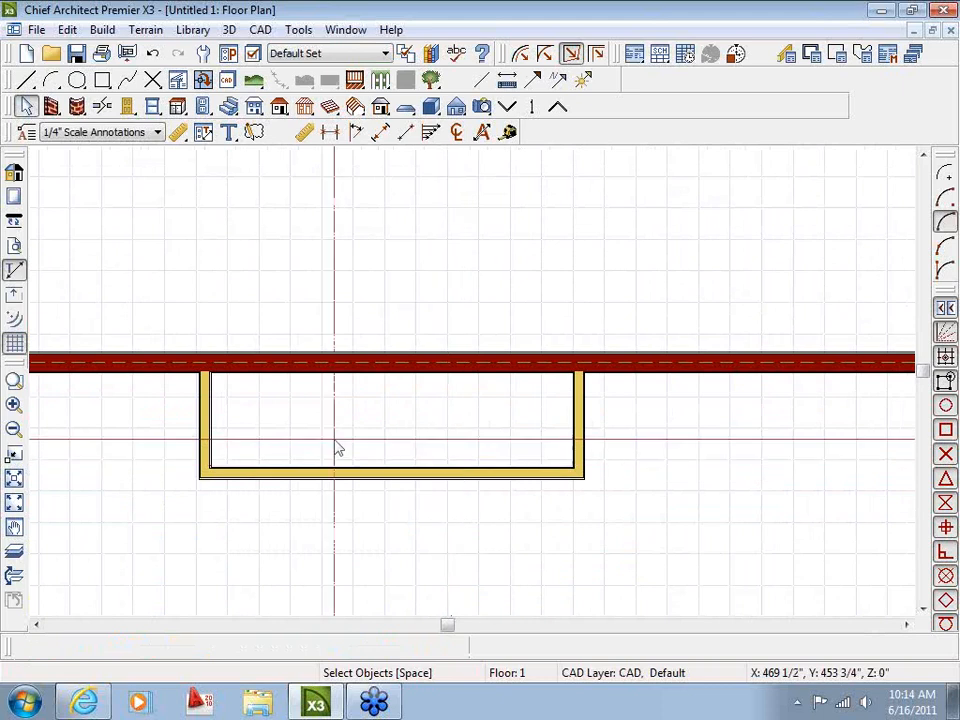
{"action": "left_click", "coordinate": [207, 422]}
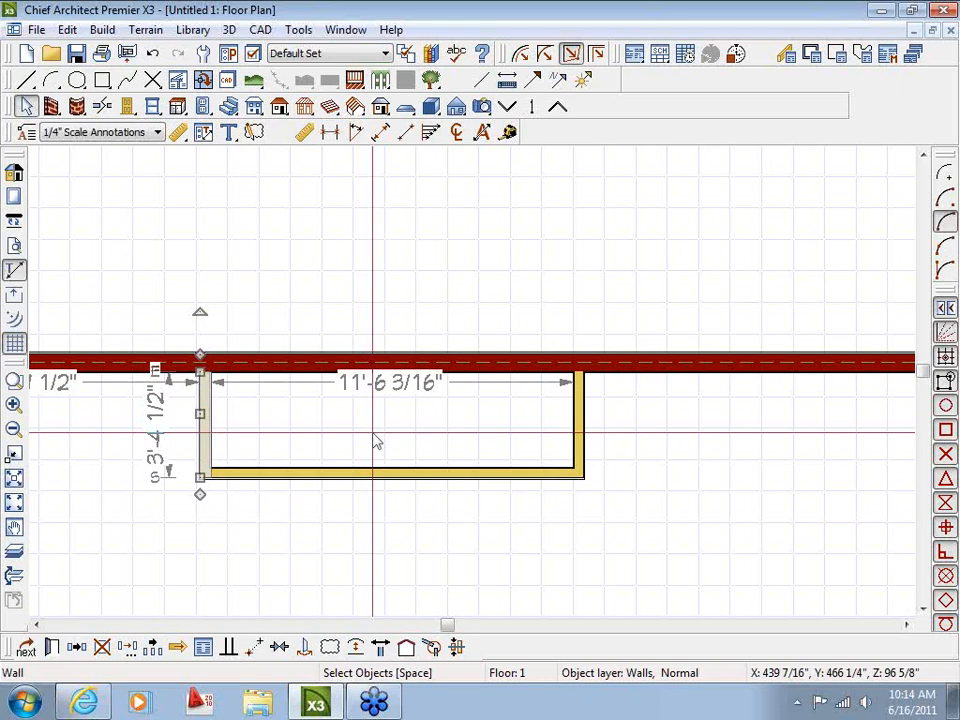
{"action": "left_click", "coordinate": [401, 398]}
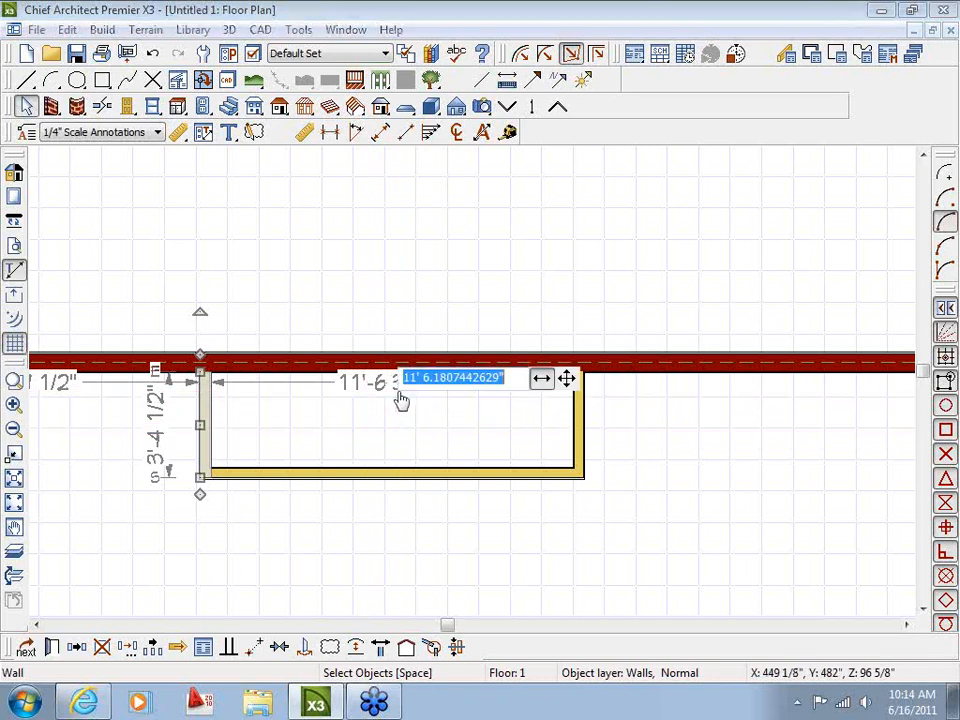
{"action": "type", "text": "8'"}
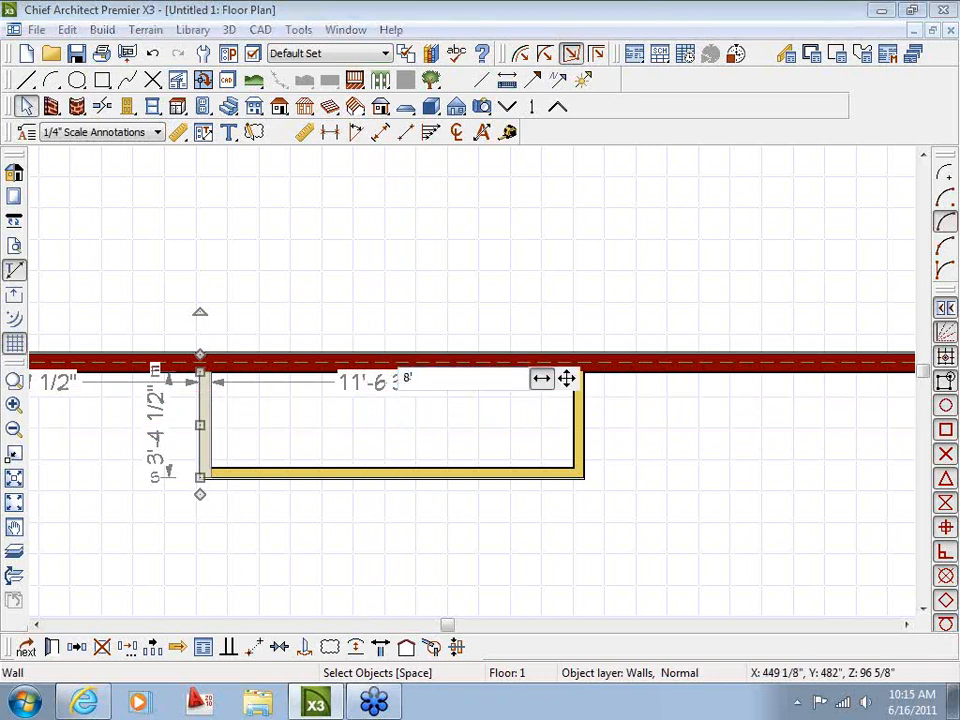
{"action": "type", "text": "-8"}
{"action": "key", "text": "Return"}
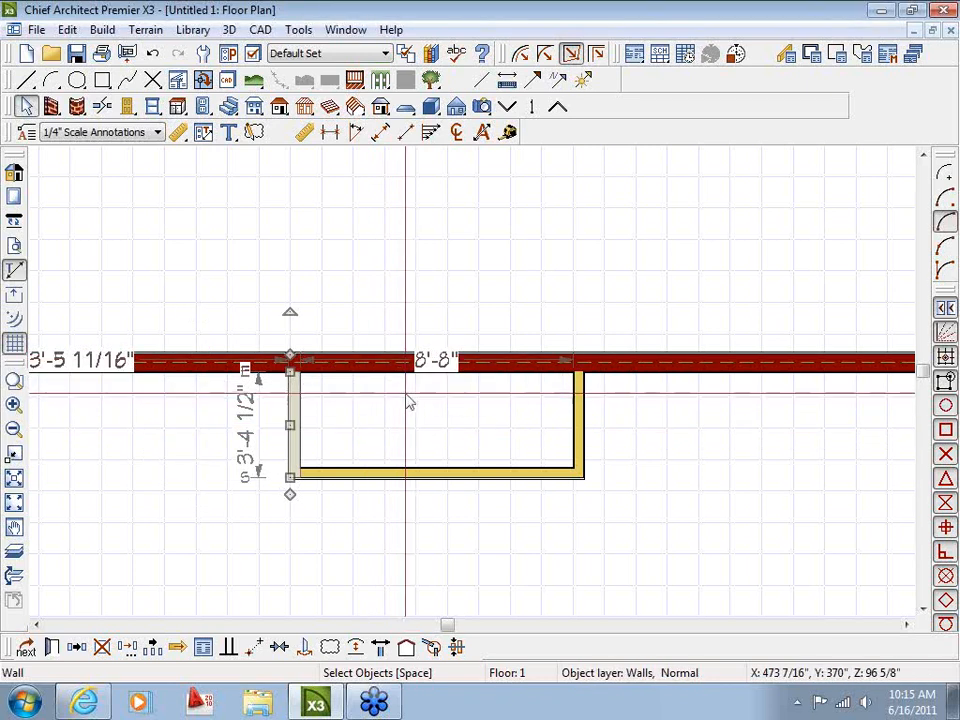
{"action": "key", "text": "Escape"}
{"action": "scroll", "coordinate": [512, 420], "scroll_direction": "up", "scroll_amount": 1}
{"action": "middle_click_drag", "start_coordinate": [513, 421], "coordinate": [486, 403]}
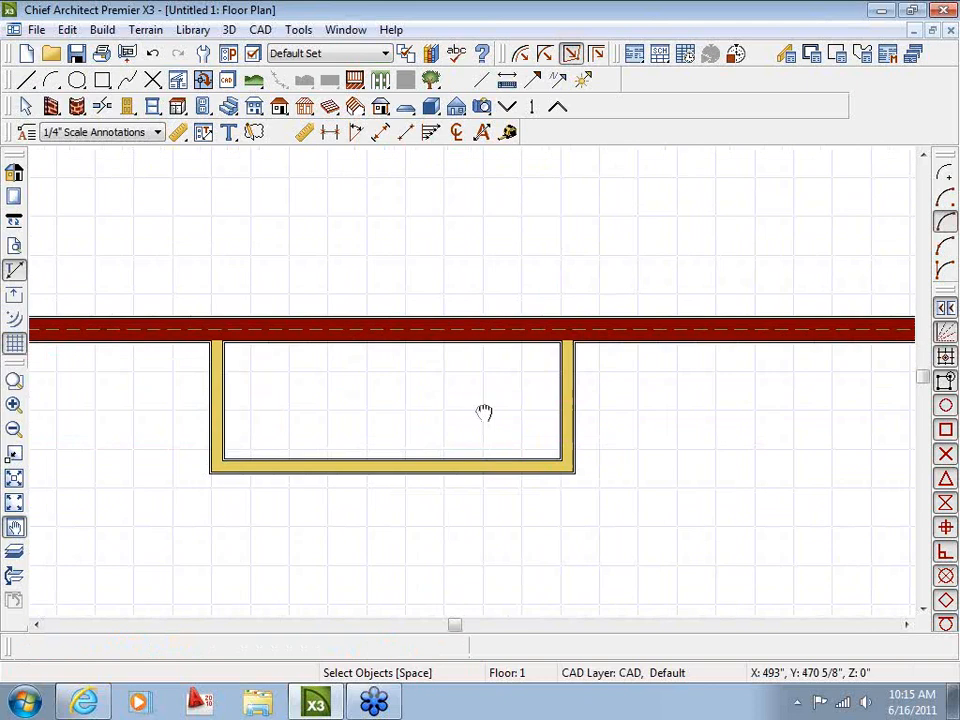
{"action": "left_click", "coordinate": [52, 106]}
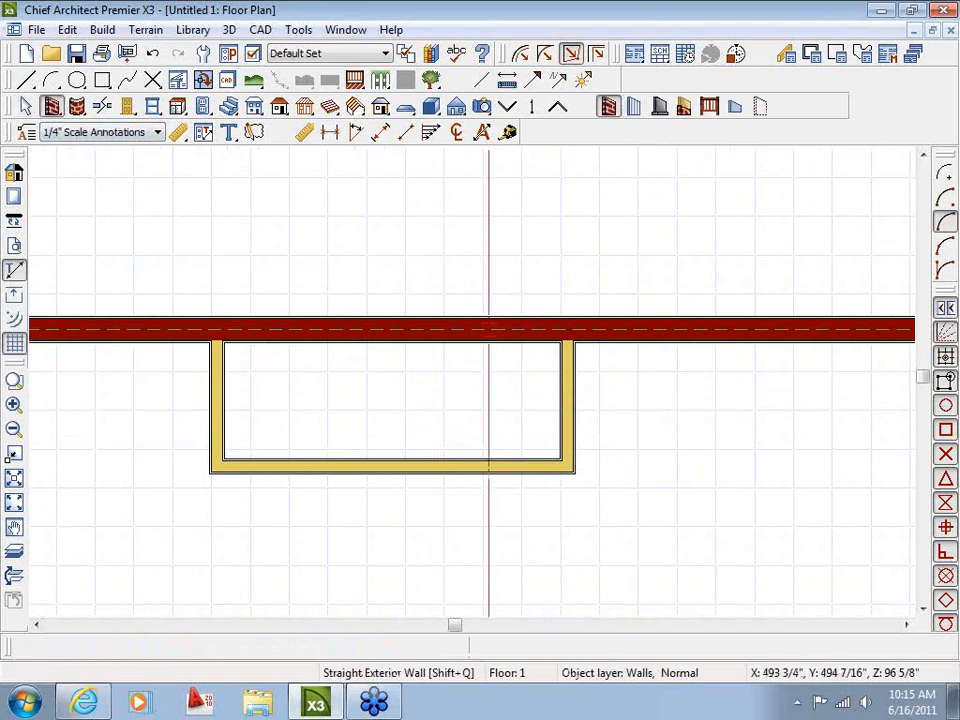
{"action": "left_click_drag", "start_coordinate": [483, 330], "coordinate": [483, 458]}
{"action": "key", "text": "Escape"}
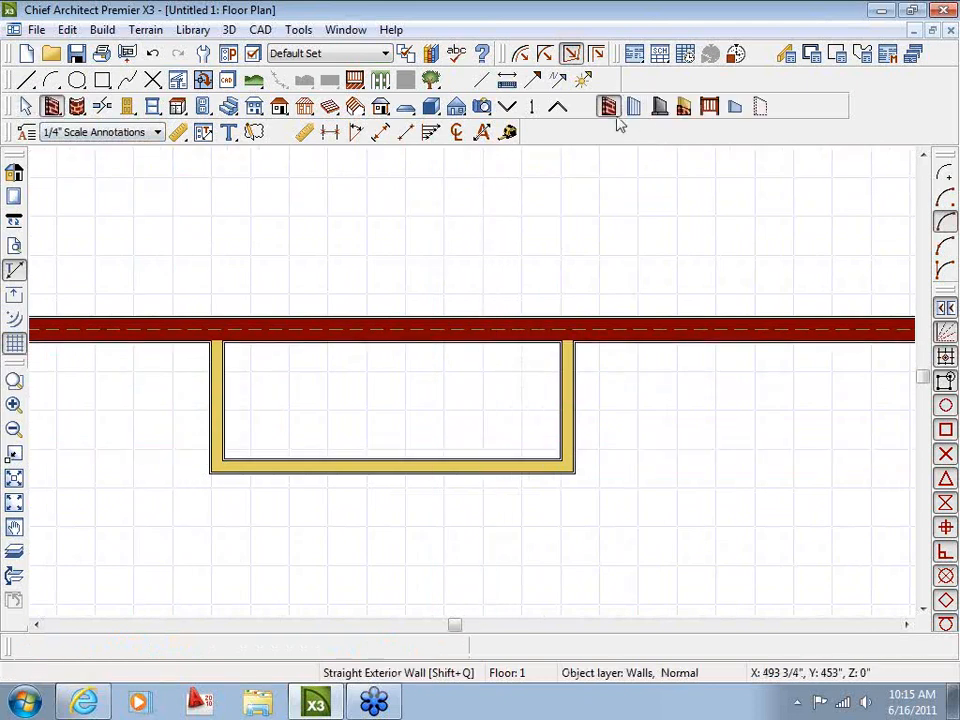
{"action": "left_click", "coordinate": [634, 106]}
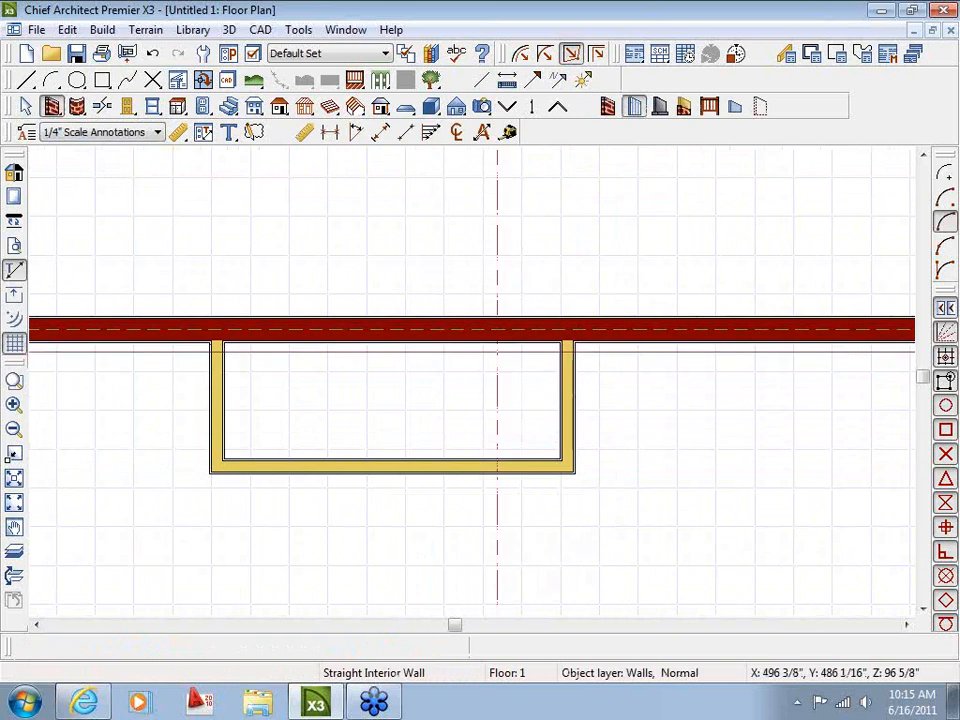
{"action": "mouse_move", "coordinate": [494, 345]}
{"action": "left_mouse_down"}
{"action": "mouse_move", "coordinate": [493, 413]}
{"action": "mouse_move", "coordinate": [456, 458]}
{"action": "left_mouse_up"}
{"action": "left_click", "coordinate": [472, 415]}
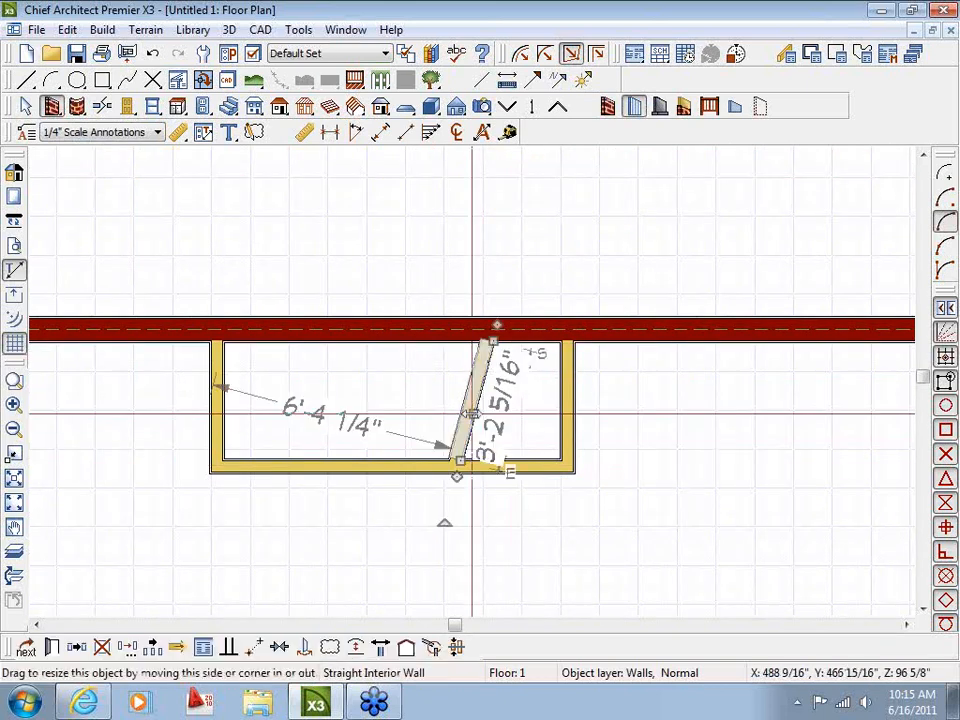
{"action": "key", "text": "Delete"}
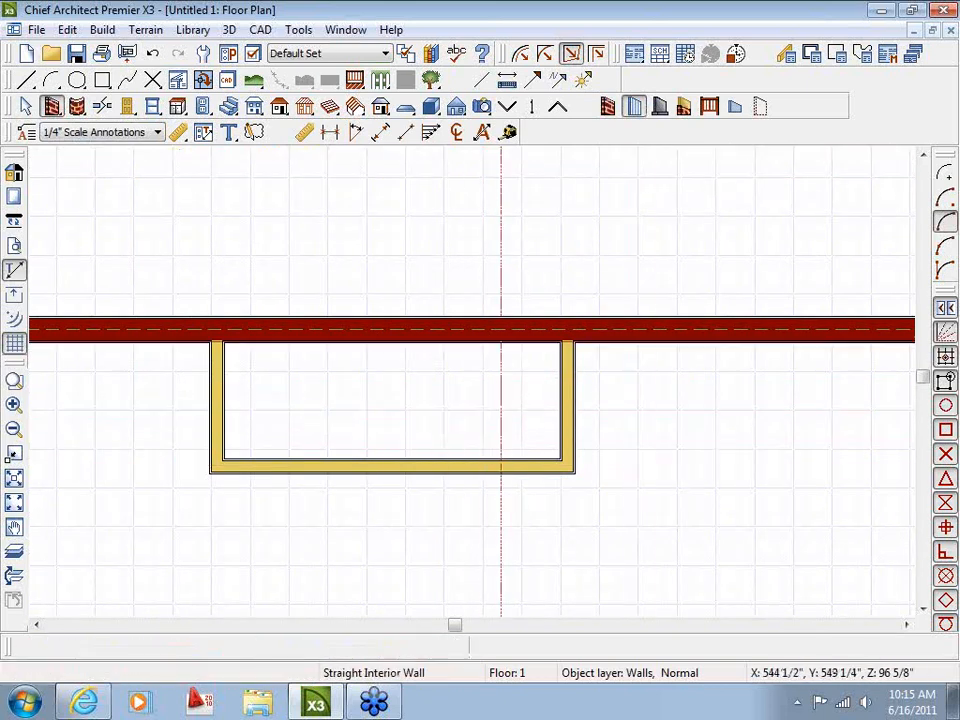
Step: Try a straight interior dividing wall across the enclosure, 24" clear of its right end wall, and remove it again
{"action": "left_click_drag", "start_coordinate": [491, 343], "coordinate": [491, 460]}
{"action": "key", "text": "space"}
{"action": "left_click", "coordinate": [545, 407]}
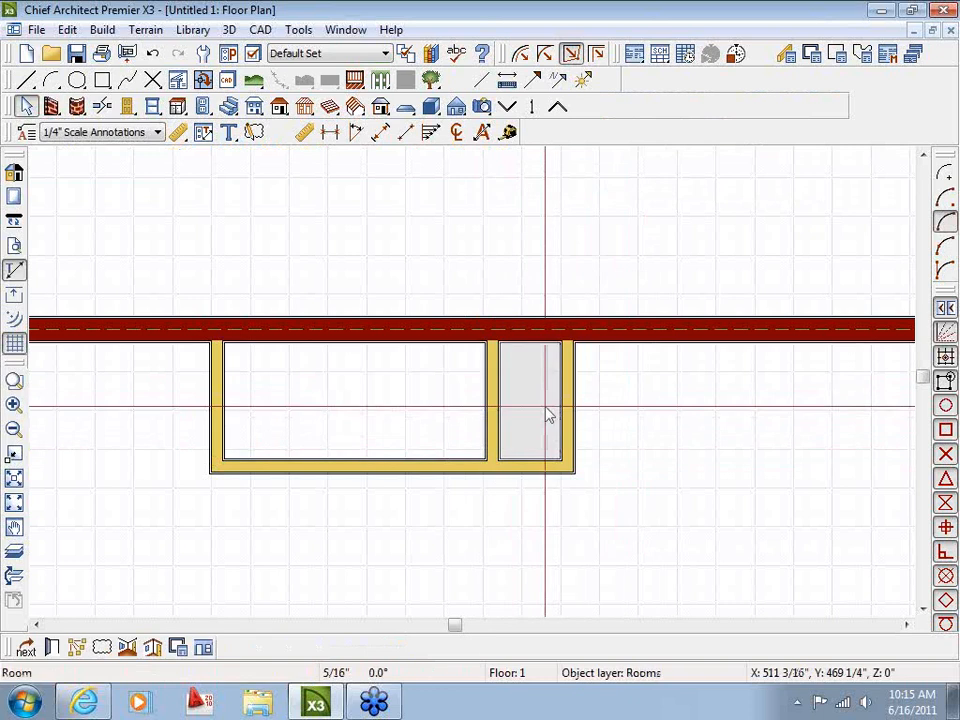
{"action": "left_click", "coordinate": [495, 409]}
{"action": "scroll", "coordinate": [522, 423], "scroll_direction": "up", "scroll_amount": 3}
{"action": "left_click", "coordinate": [538, 445]}
{"action": "type", "text": "24"}
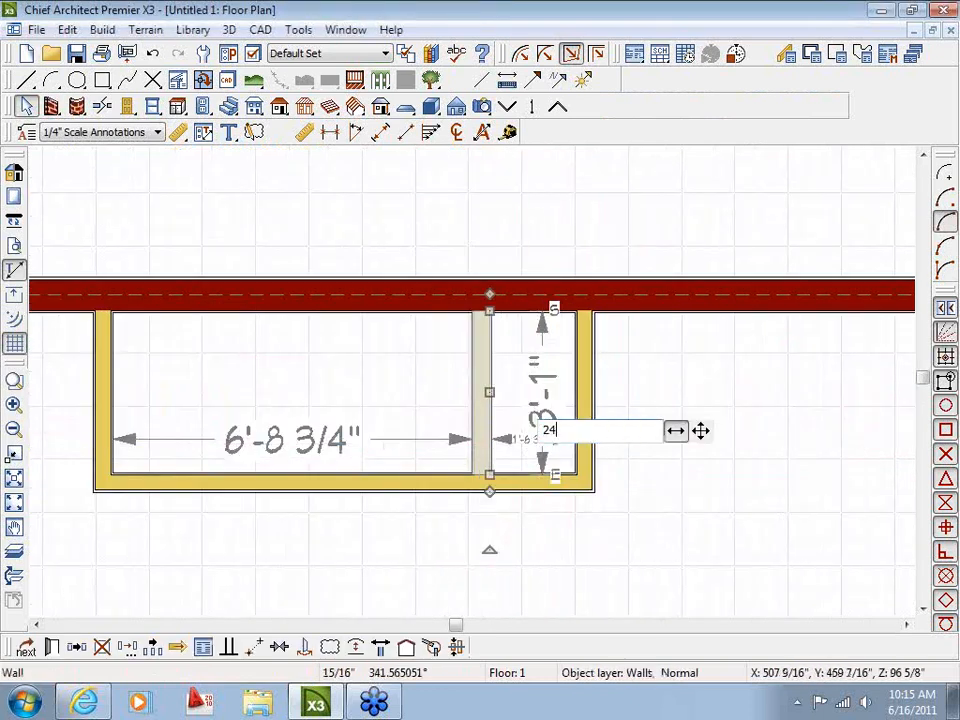
{"action": "key", "text": "Return"}
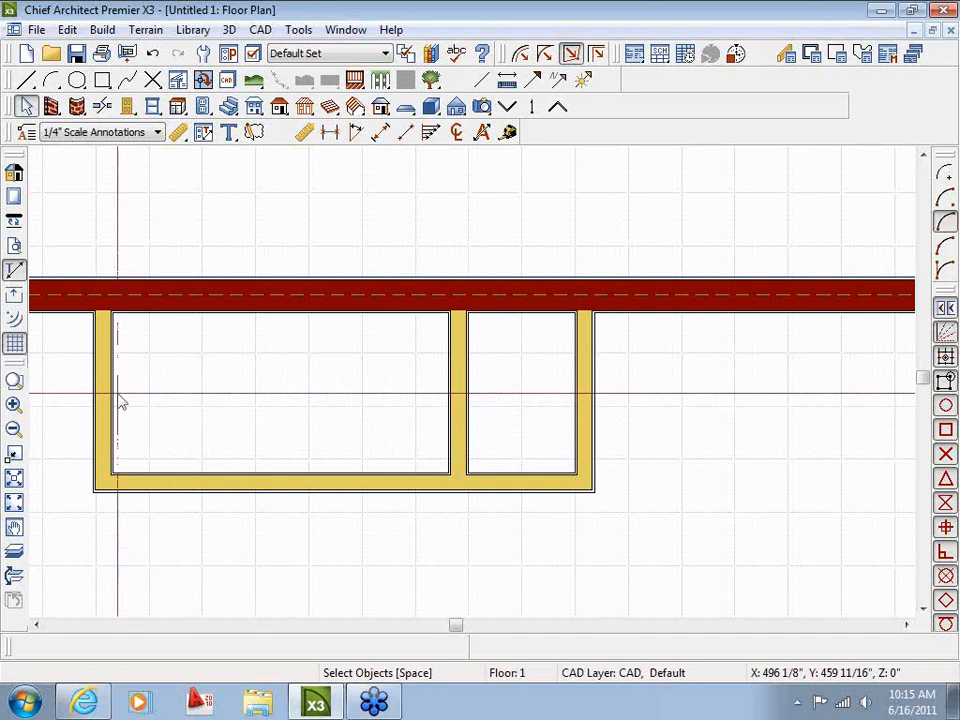
{"action": "left_click", "coordinate": [475, 420]}
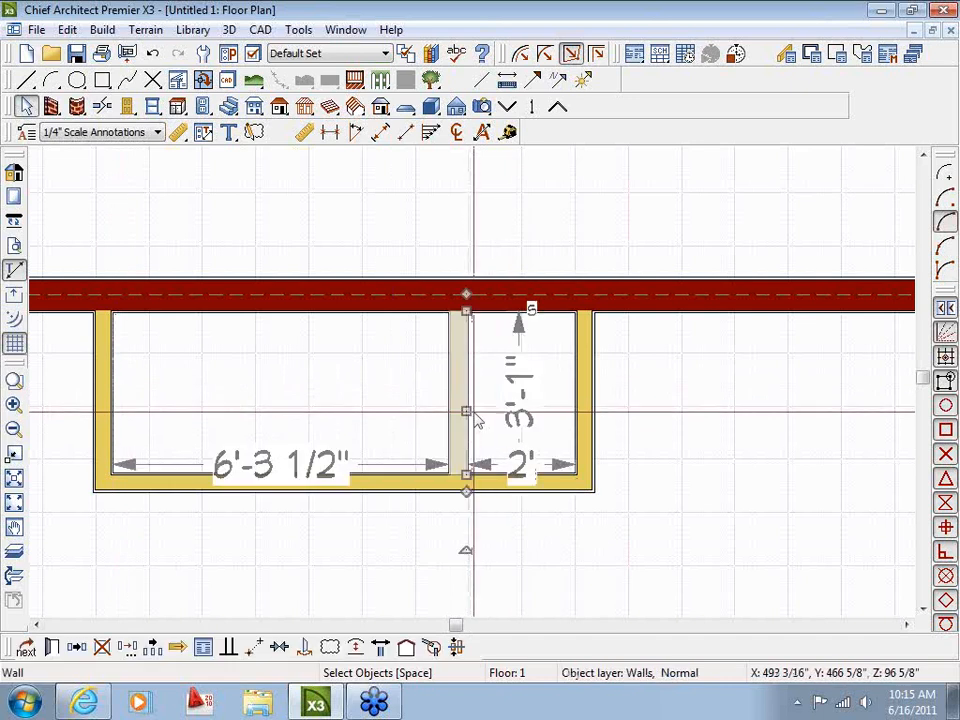
{"action": "key", "text": "Delete"}
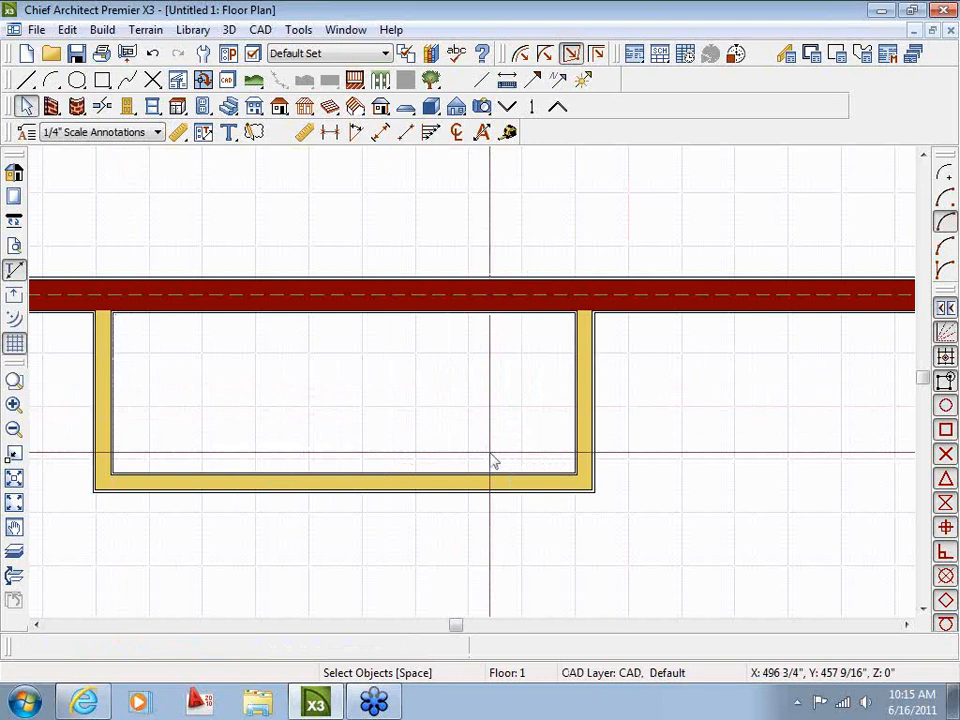
Step: Set the enclosure's clear inside length to 9'-10" by repositioning its right end wall
{"action": "left_click", "coordinate": [584, 377]}
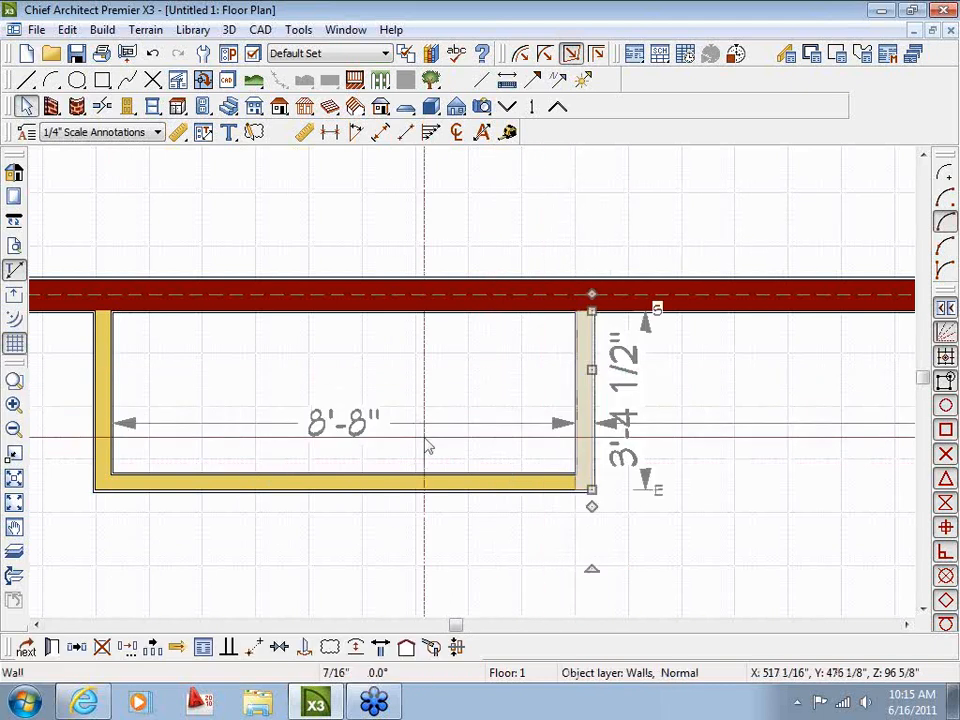
{"action": "left_click", "coordinate": [343, 422]}
{"action": "type", "text": "9"}
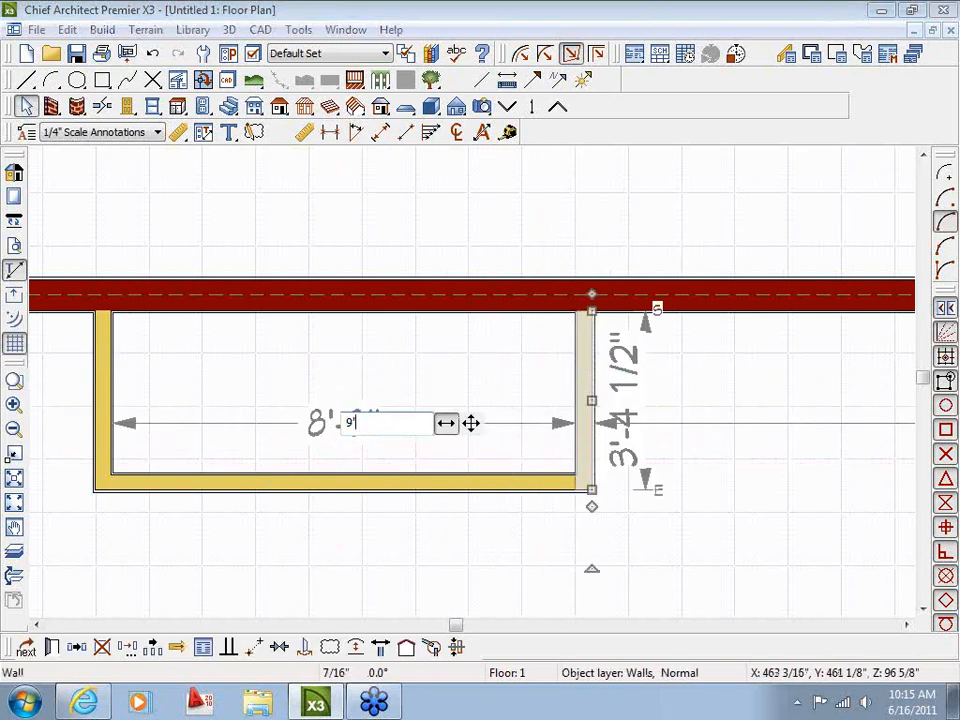
{"action": "type", "text": "'-10"}
{"action": "key", "text": "Return"}
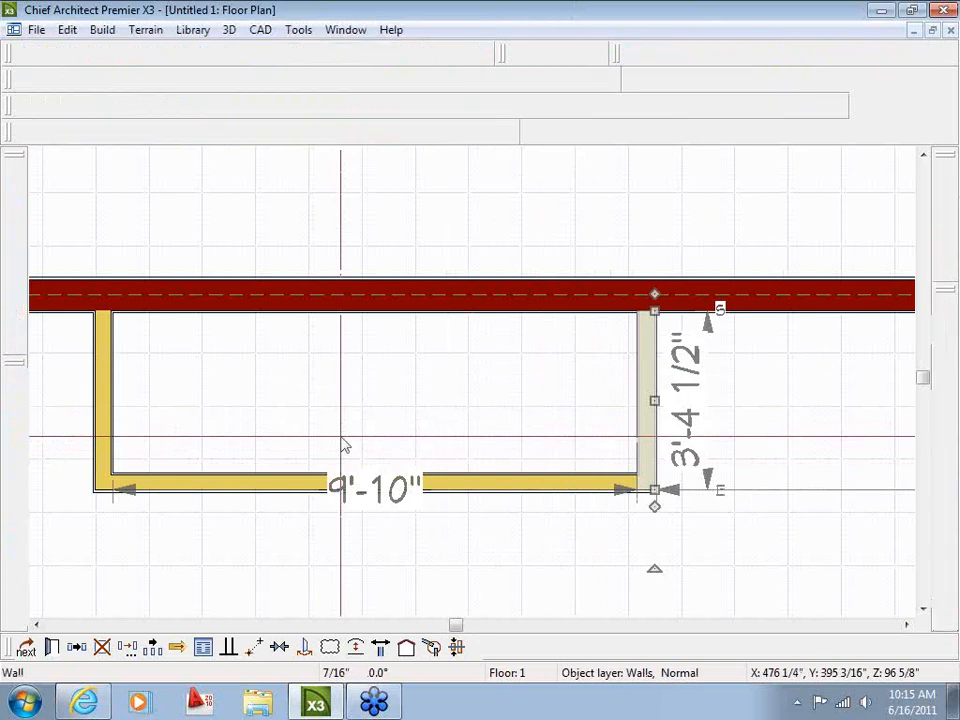
{"action": "key", "text": "Escape"}
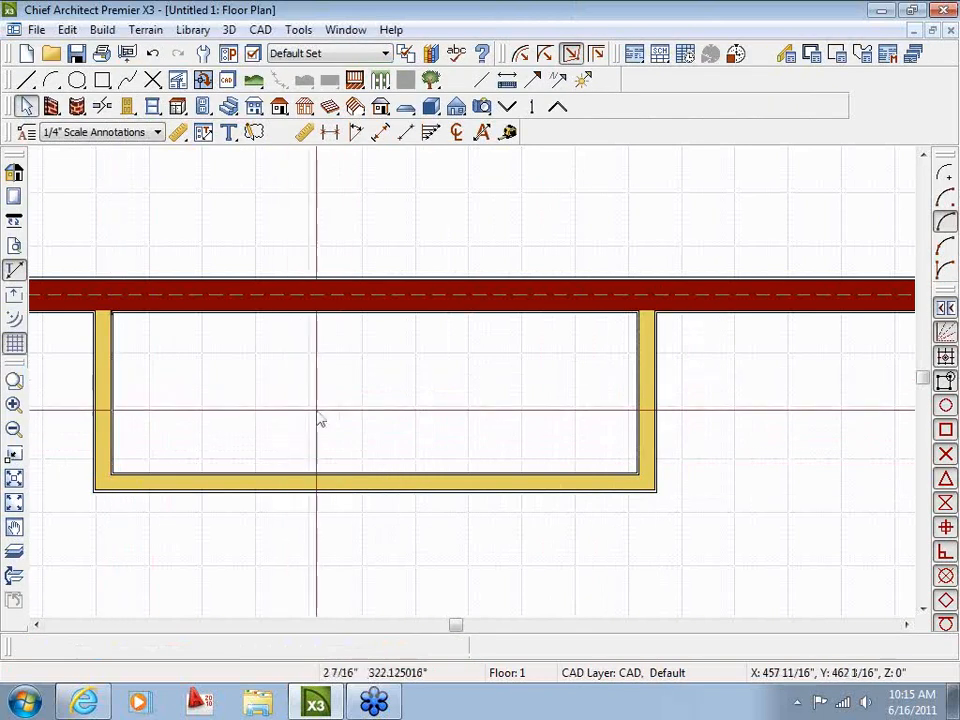
Step: Bring the enclosure's left end wall in so the clear inside length is 8'-8"
{"action": "left_click", "coordinate": [104, 367]}
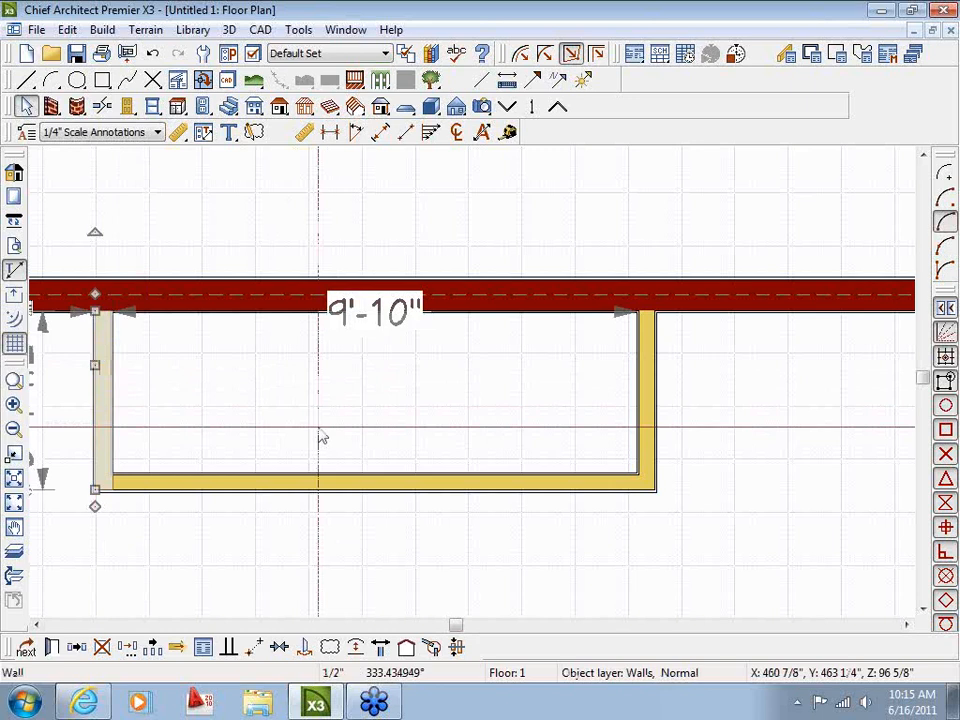
{"action": "left_click", "coordinate": [382, 313]}
{"action": "type", "text": "8'8"}
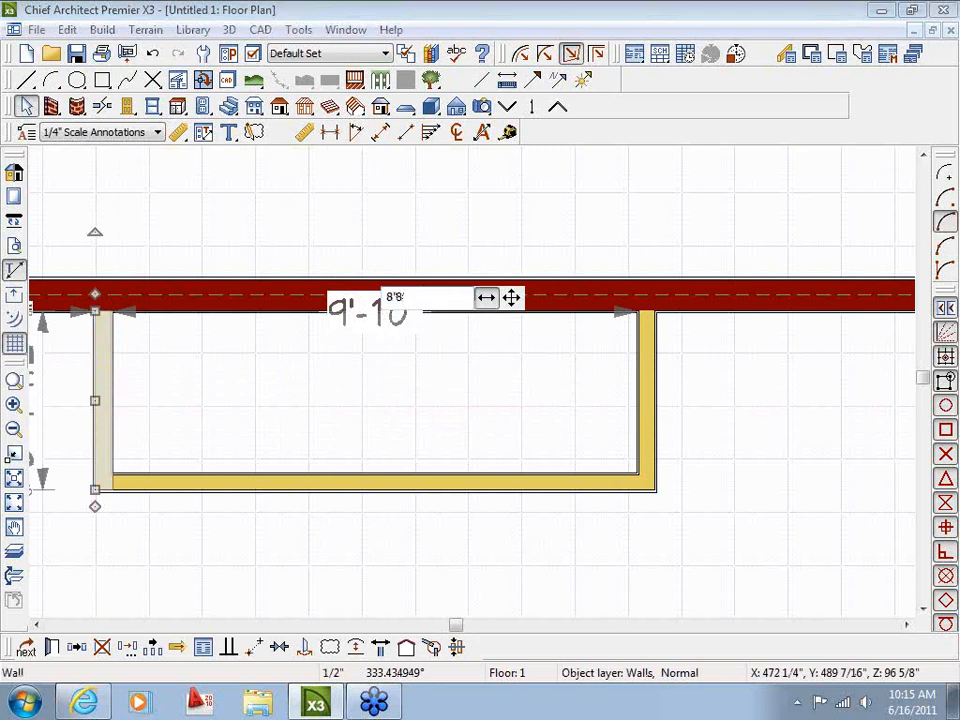
{"action": "key", "text": "Return"}
{"action": "key", "text": "Escape"}
{"action": "scroll", "coordinate": [382, 321], "scroll_direction": "down", "scroll_amount": 2}
{"action": "middle_click_drag", "start_coordinate": [445, 394], "coordinate": [366, 390]}
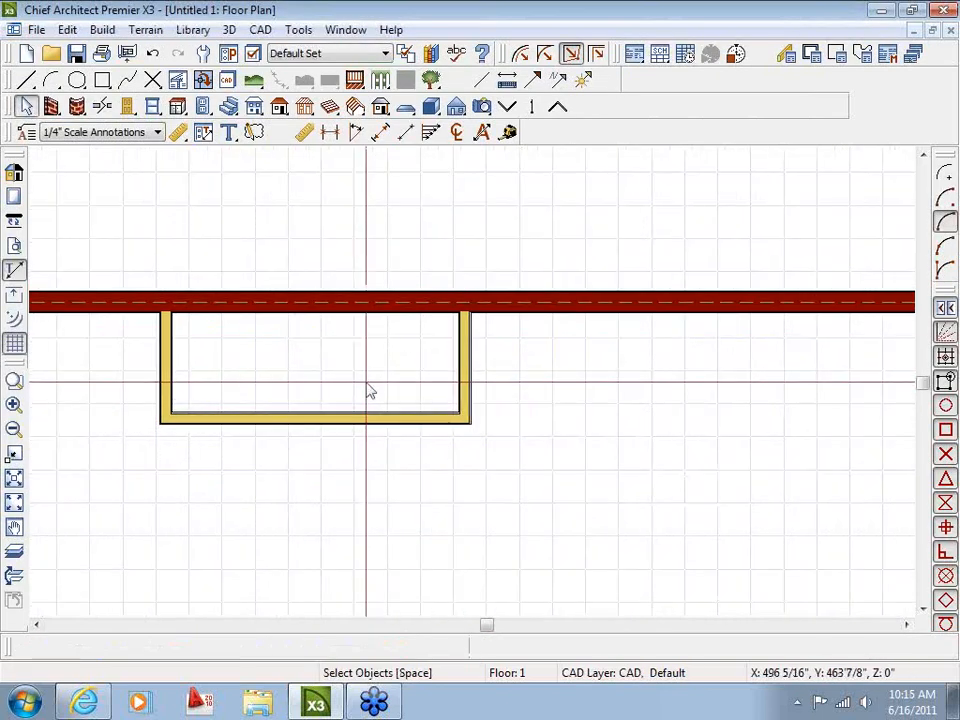
Step: On Floor 0, draw a straight staircase about 90" long, rising leftward near the basement's lower foundation wall
{"action": "middle_click_drag", "start_coordinate": [444, 418], "coordinate": [529, 459]}
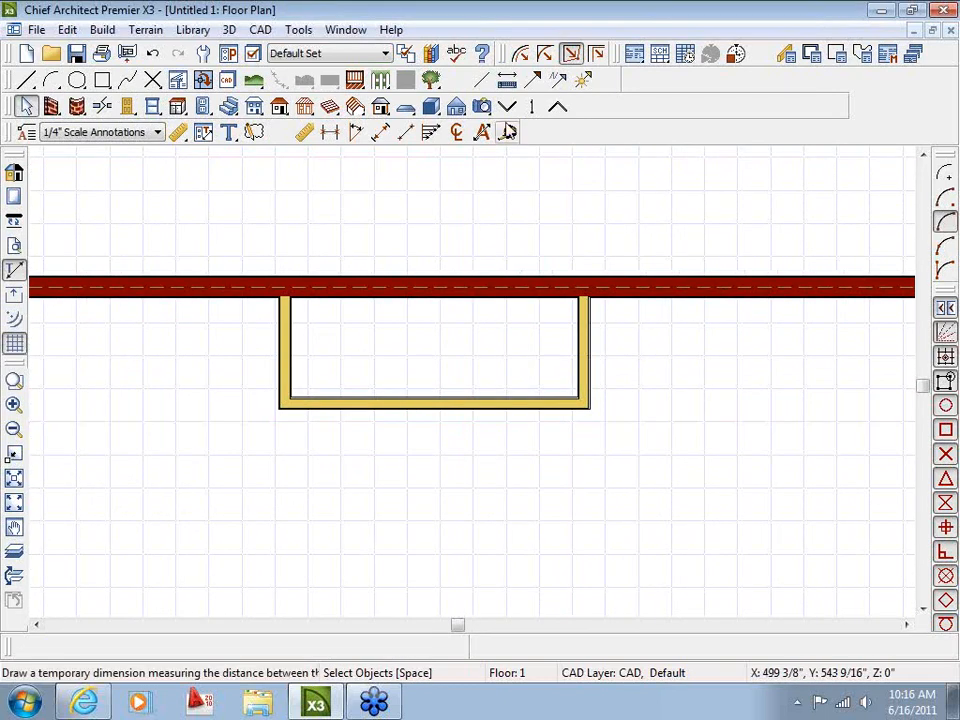
{"action": "left_click", "coordinate": [507, 108]}
{"action": "scroll", "coordinate": [472, 412], "scroll_direction": "down", "scroll_amount": 5}
{"action": "middle_click_drag", "start_coordinate": [476, 418], "coordinate": [368, 431]}
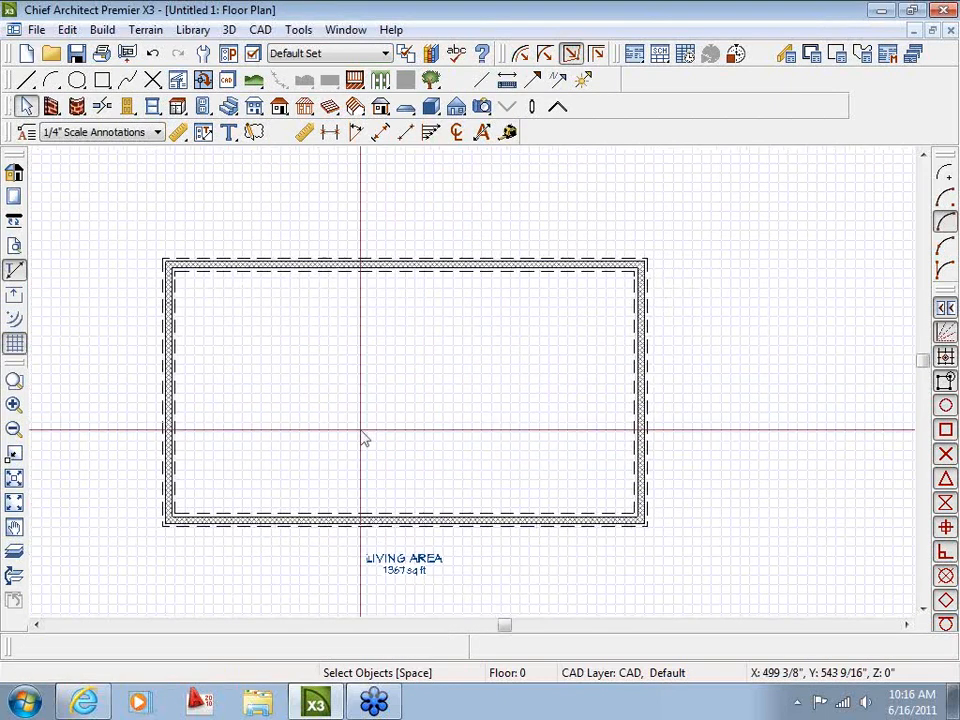
{"action": "scroll", "coordinate": [361, 431], "scroll_direction": "up", "scroll_amount": 1}
{"action": "left_click", "coordinate": [229, 107]}
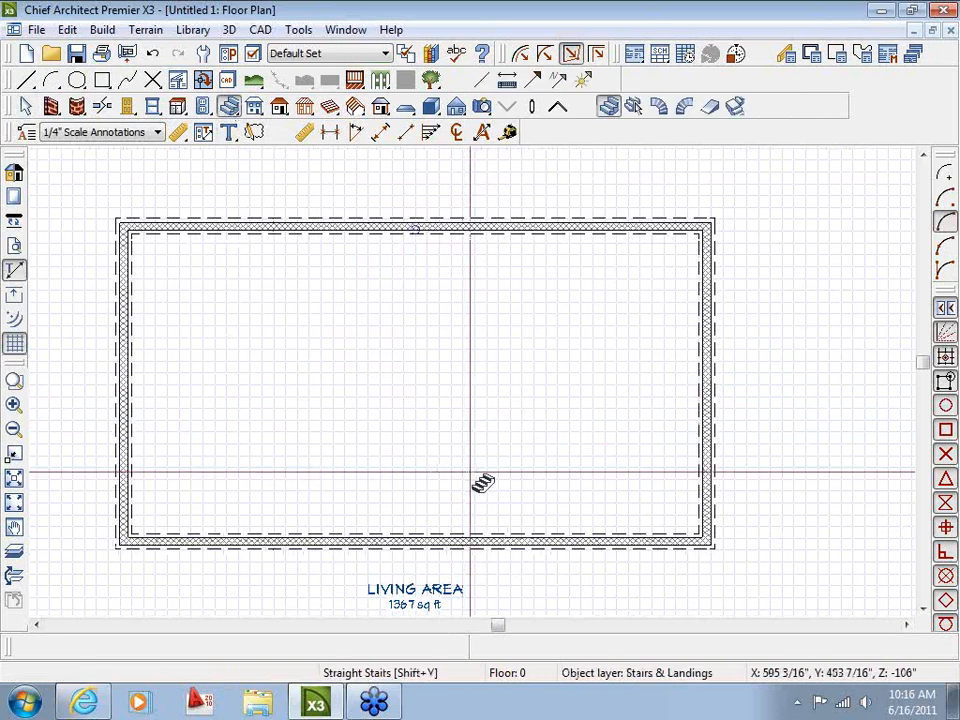
{"action": "left_click_drag", "start_coordinate": [470, 472], "coordinate": [469, 367]}
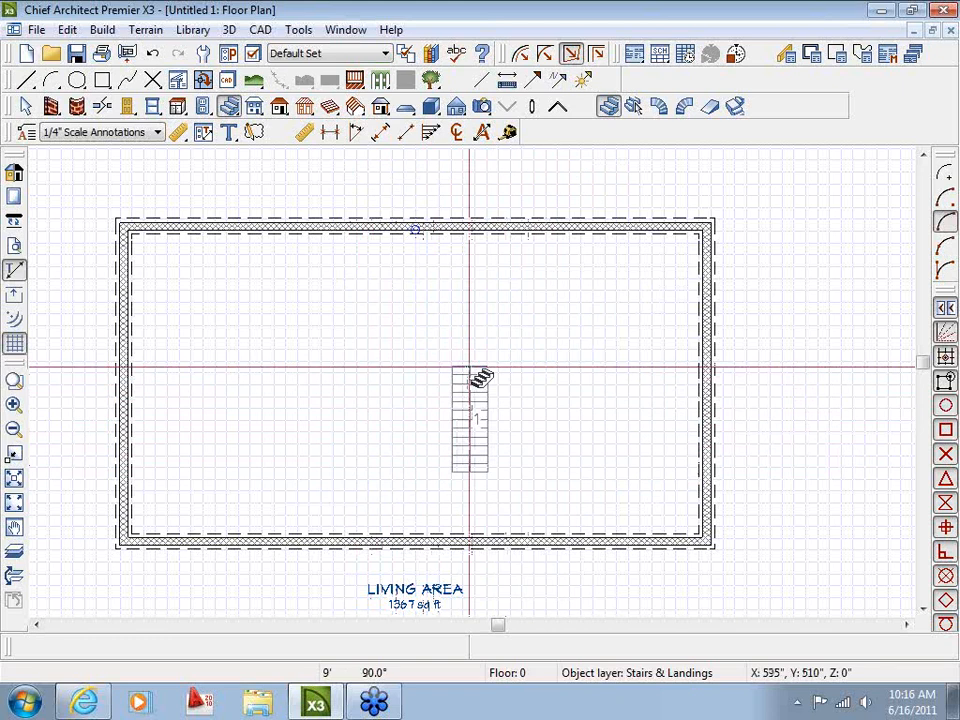
{"action": "left_click_drag", "start_coordinate": [469, 367], "coordinate": [382, 469]}
{"action": "scroll", "coordinate": [418, 492], "scroll_direction": "up", "scroll_amount": 3}
{"action": "key", "text": "space"}
{"action": "scroll", "coordinate": [413, 378], "scroll_direction": "down", "scroll_amount": 3}
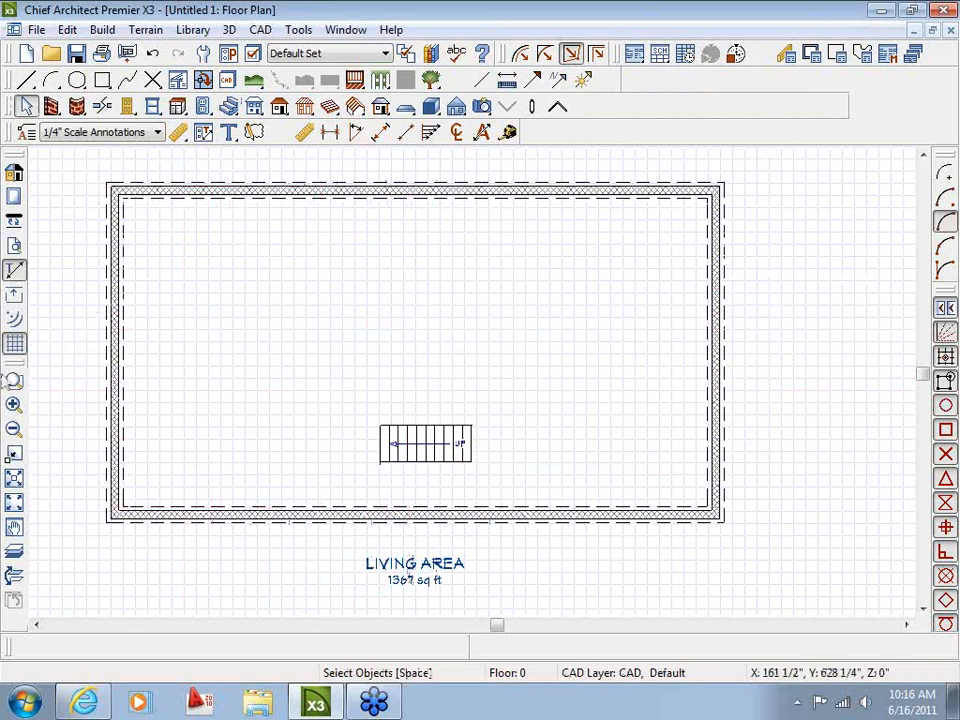
Step: Open the basement staircase's specification and set its number of treads to 12
{"action": "scroll", "coordinate": [425, 468], "scroll_direction": "up", "scroll_amount": 3}
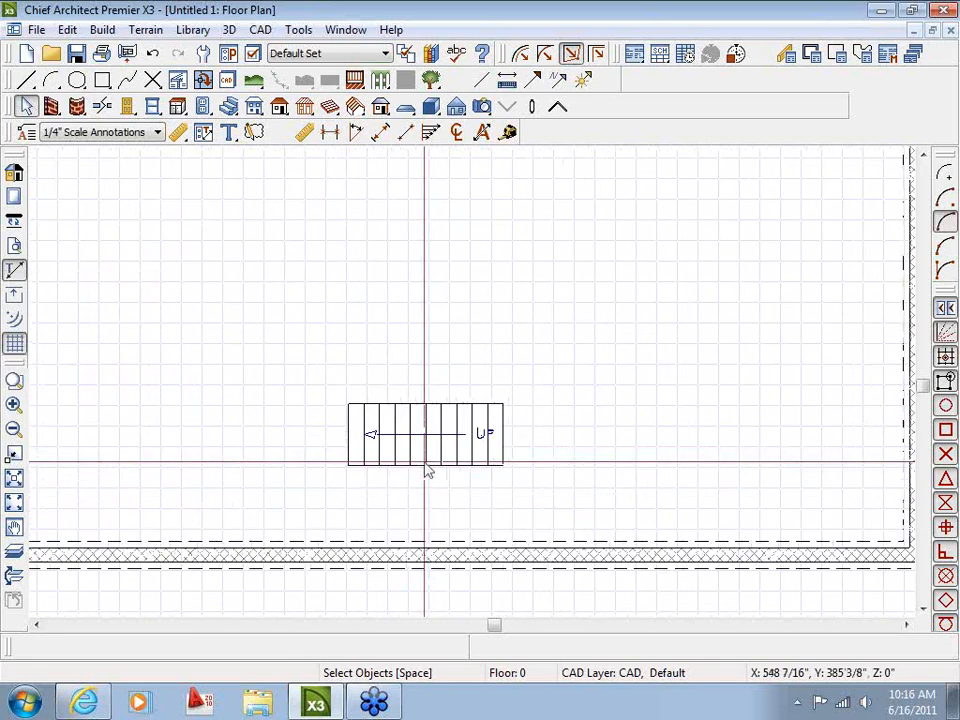
{"action": "double_click", "coordinate": [426, 466]}
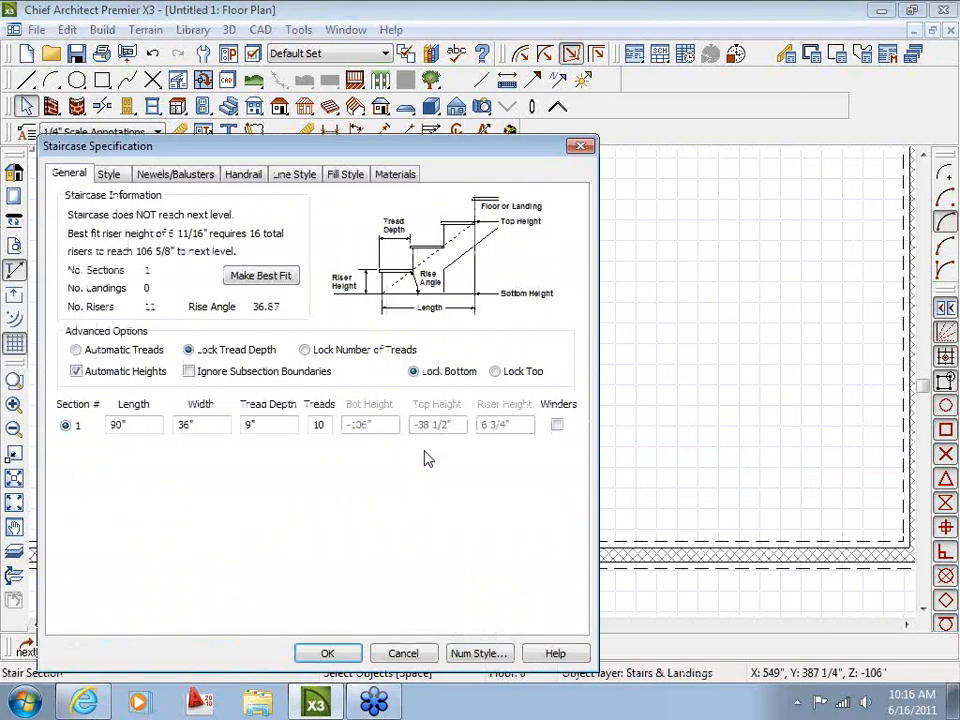
{"action": "left_click_drag", "start_coordinate": [461, 159], "coordinate": [553, 107]}
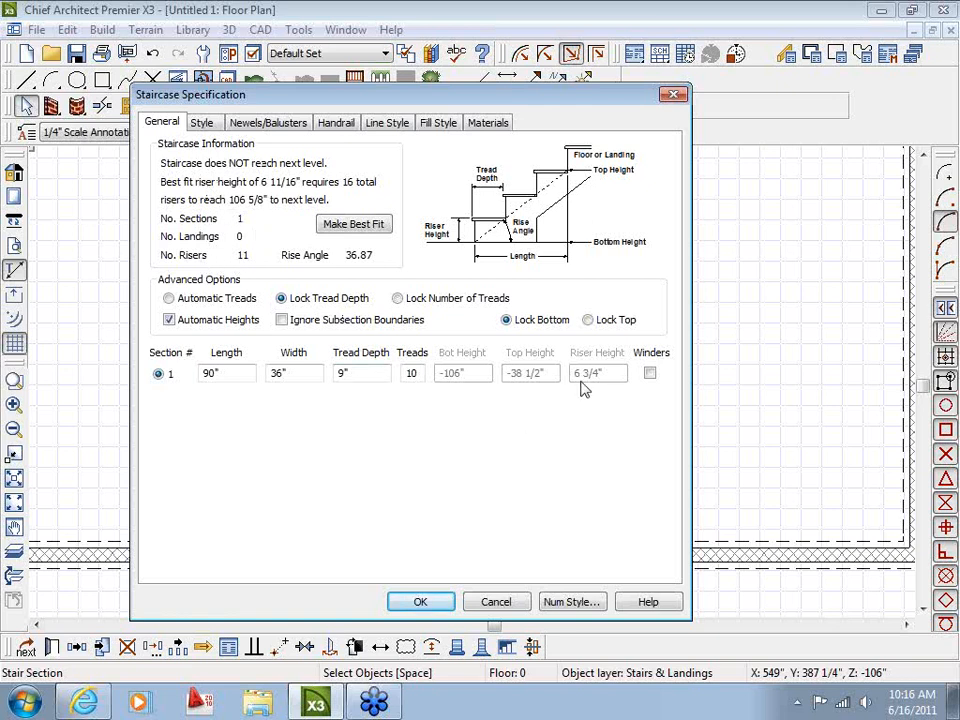
{"action": "double_click", "coordinate": [420, 373]}
{"action": "type", "text": "12"}
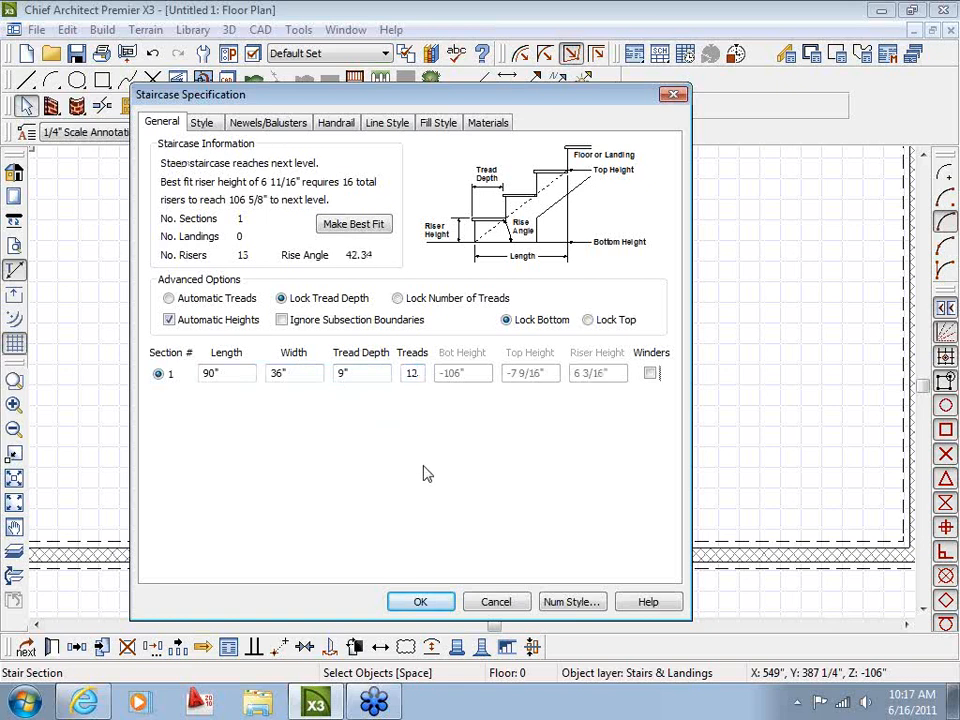
Step: Set the staircase's treads to 5, 10 and 12 in turn to compare the staircase information
{"action": "double_click", "coordinate": [420, 373]}
{"action": "type", "text": "5"}
{"action": "key", "text": "Tab"}
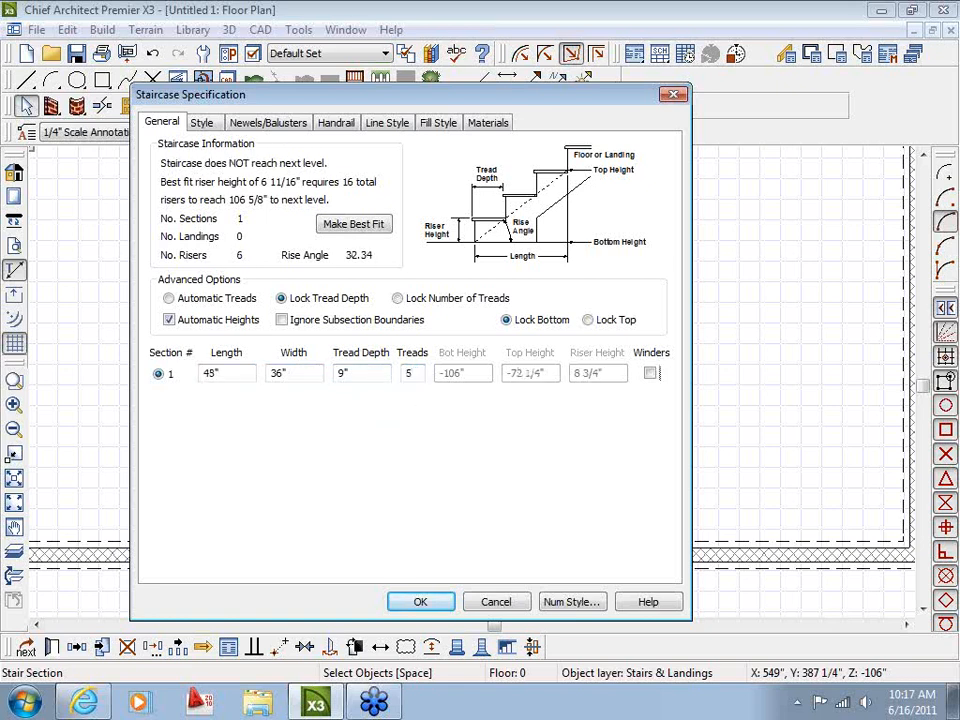
{"action": "double_click", "coordinate": [413, 373]}
{"action": "type", "text": "10"}
{"action": "key", "text": "Tab"}
{"action": "double_click", "coordinate": [407, 376]}
{"action": "type", "text": "12"}
{"action": "key", "text": "Tab"}
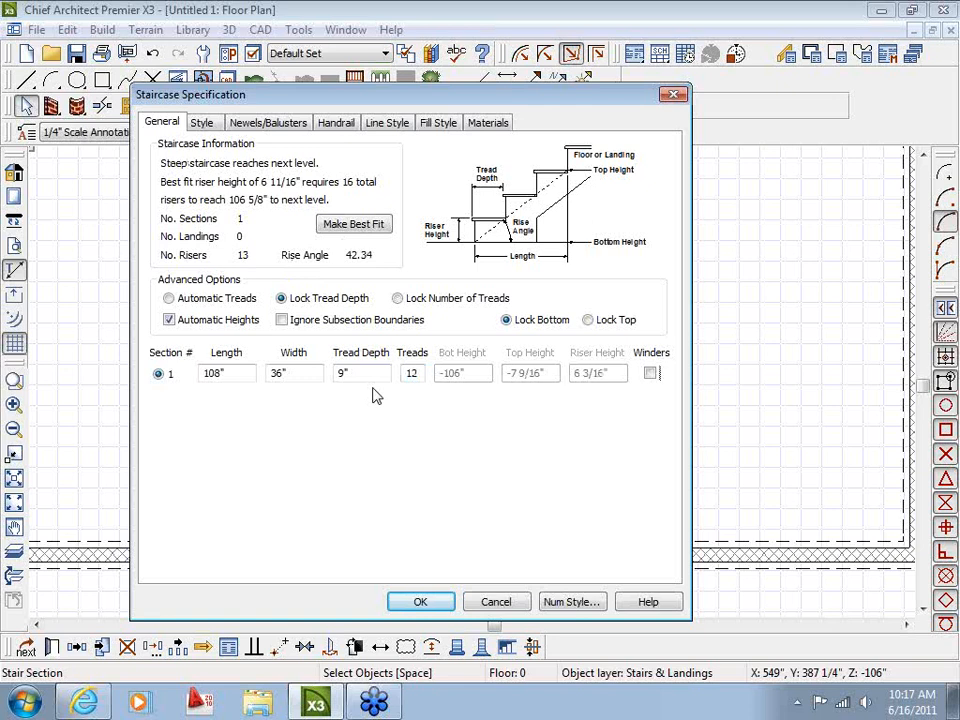
Step: Try 13 treads for the staircase, then set the number of treads to 9
{"action": "double_click", "coordinate": [421, 373]}
{"action": "type", "text": "13"}
{"action": "double_click", "coordinate": [411, 374]}
{"action": "type", "text": "9"}
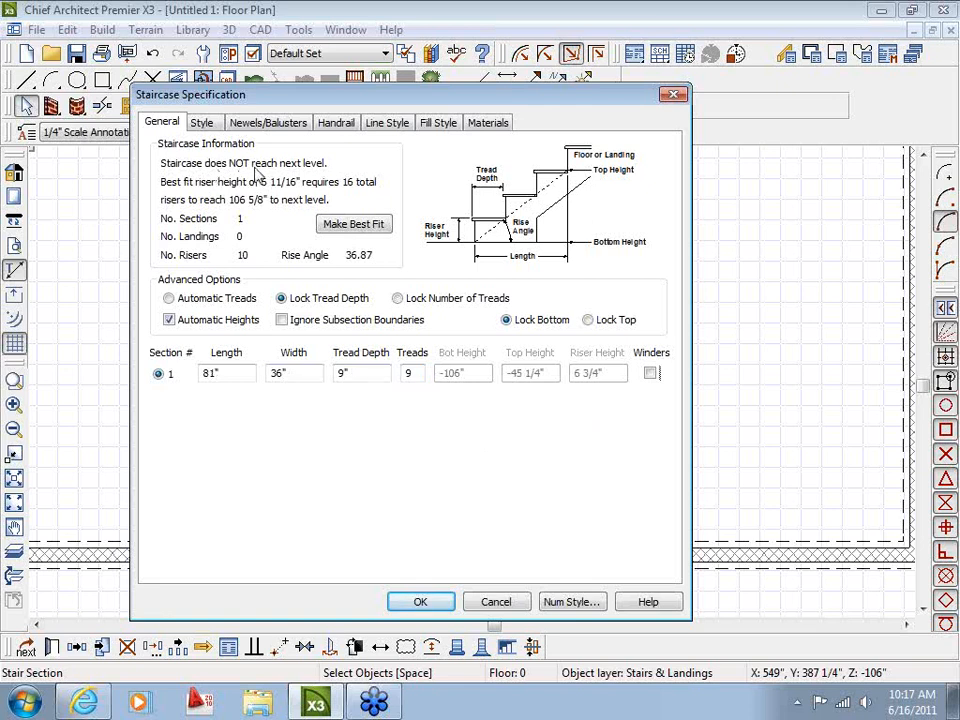
Step: Try 10 and then 11 treads for the basement staircase to compare the staircase information
{"action": "double_click", "coordinate": [415, 379]}
{"action": "type", "text": "10"}
{"action": "key", "text": "Tab"}
{"action": "double_click", "coordinate": [412, 373]}
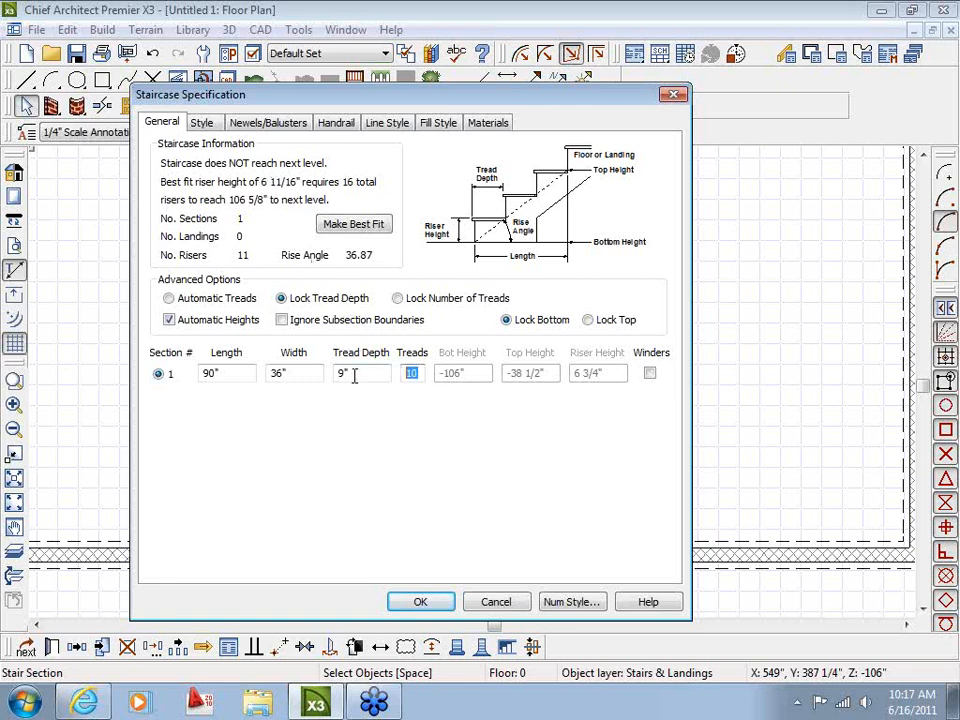
{"action": "type", "text": "11"}
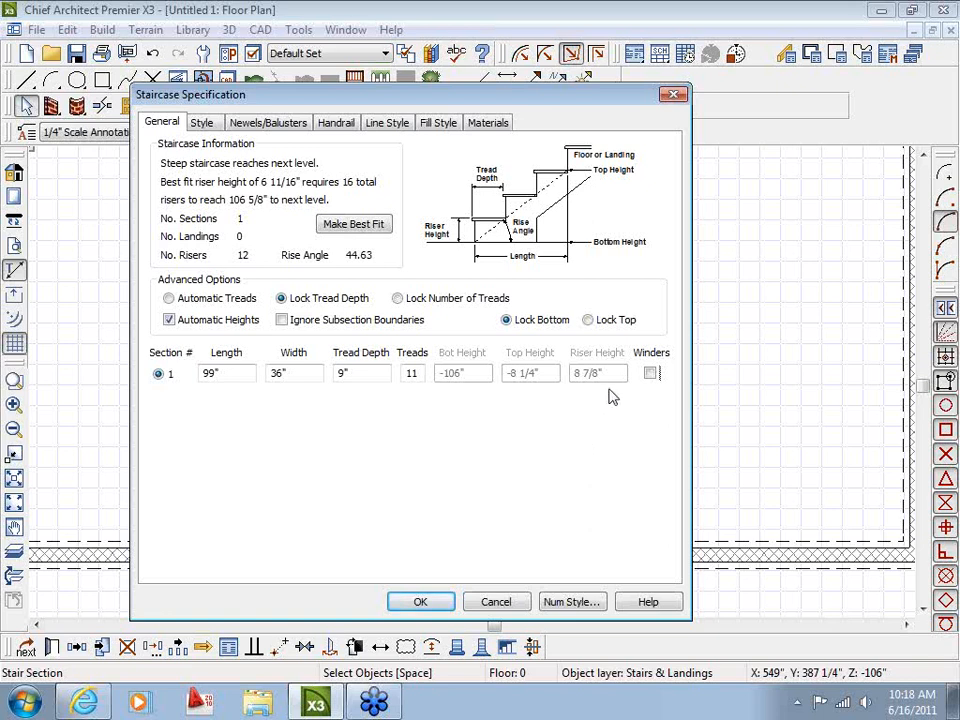
Step: Set the basement staircase's number of treads to 12, apply it, and recheck its specification
{"action": "double_click", "coordinate": [412, 373]}
{"action": "type", "text": "12"}
{"action": "left_click", "coordinate": [420, 602]}
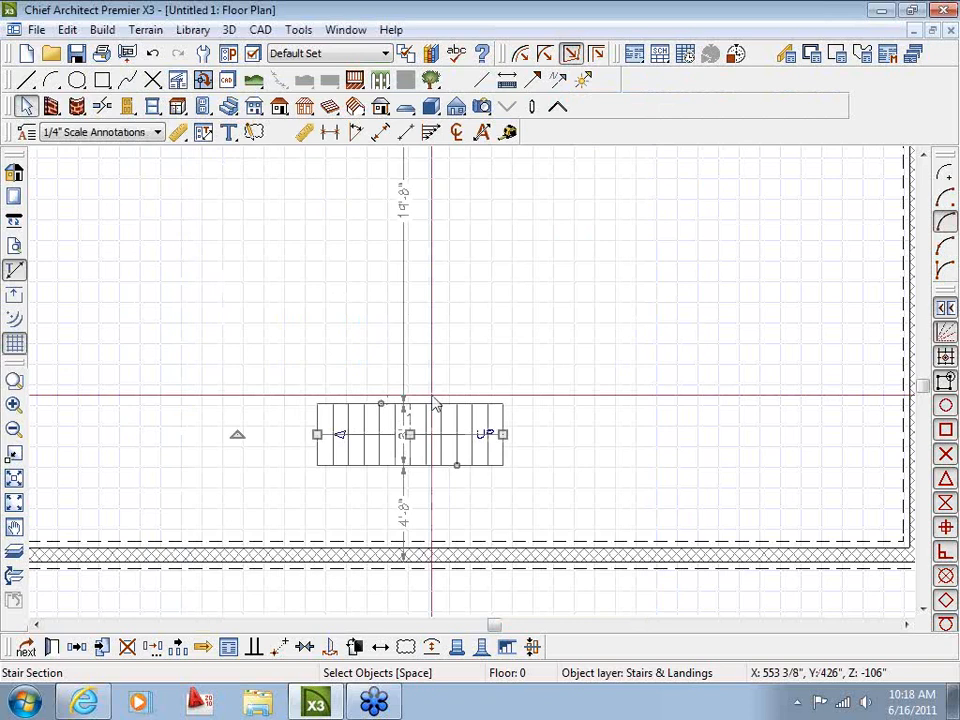
{"action": "key", "text": "Escape"}
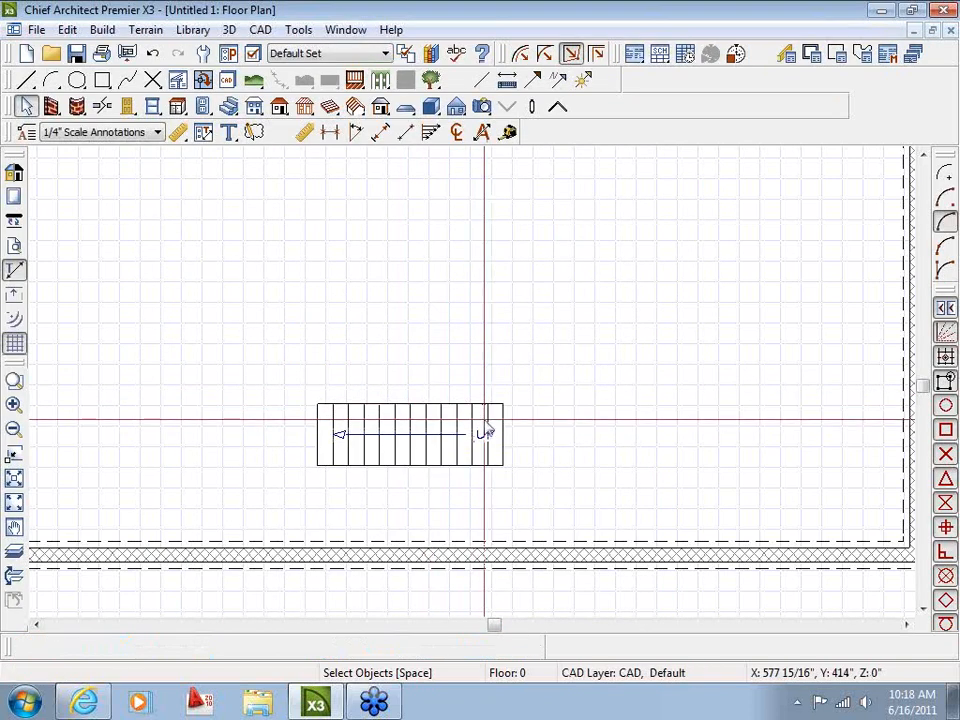
{"action": "double_click", "coordinate": [450, 455]}
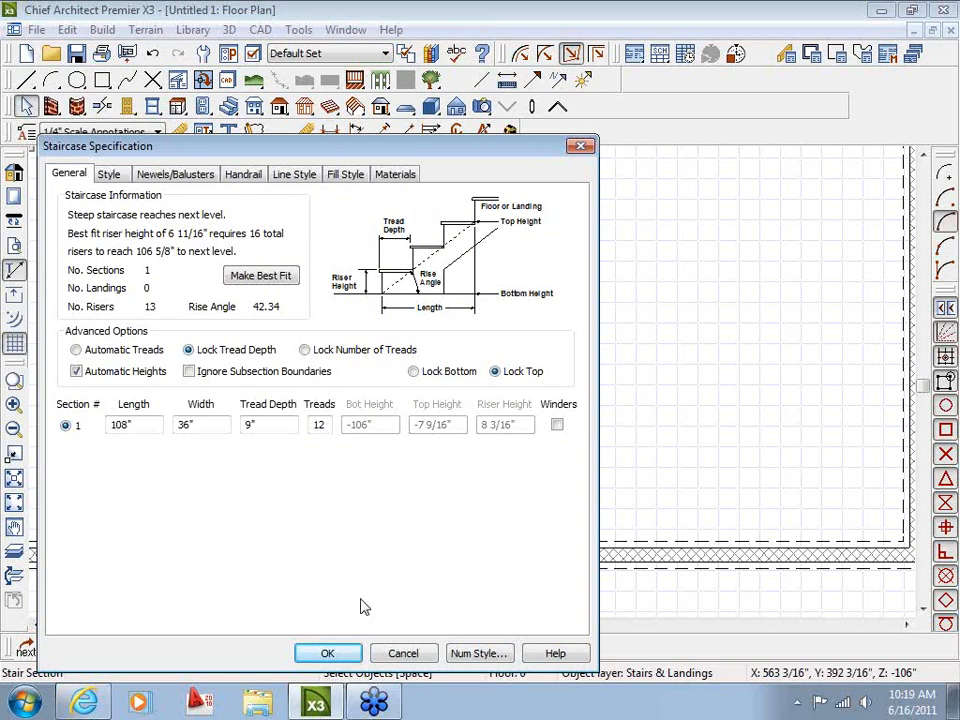
{"action": "left_click", "coordinate": [347, 661]}
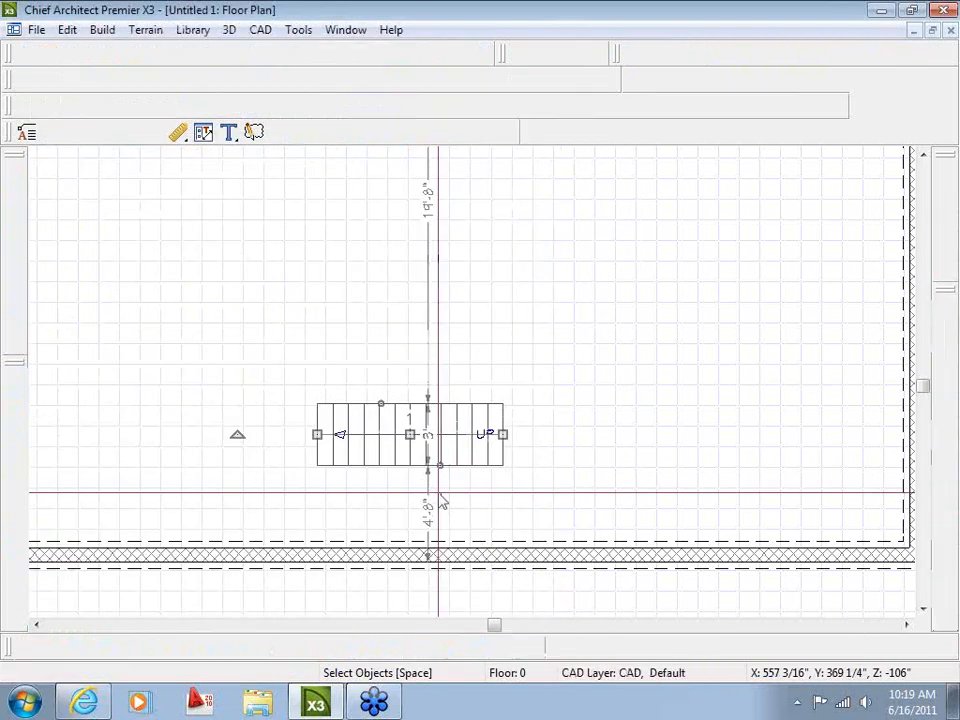
Step: Display the reference floor over the basement plan, view Floor 1, and return to Floor 0
{"action": "scroll", "coordinate": [305, 404], "scroll_direction": "down", "scroll_amount": 2}
{"action": "middle_click_drag", "start_coordinate": [298, 384], "coordinate": [362, 414]}
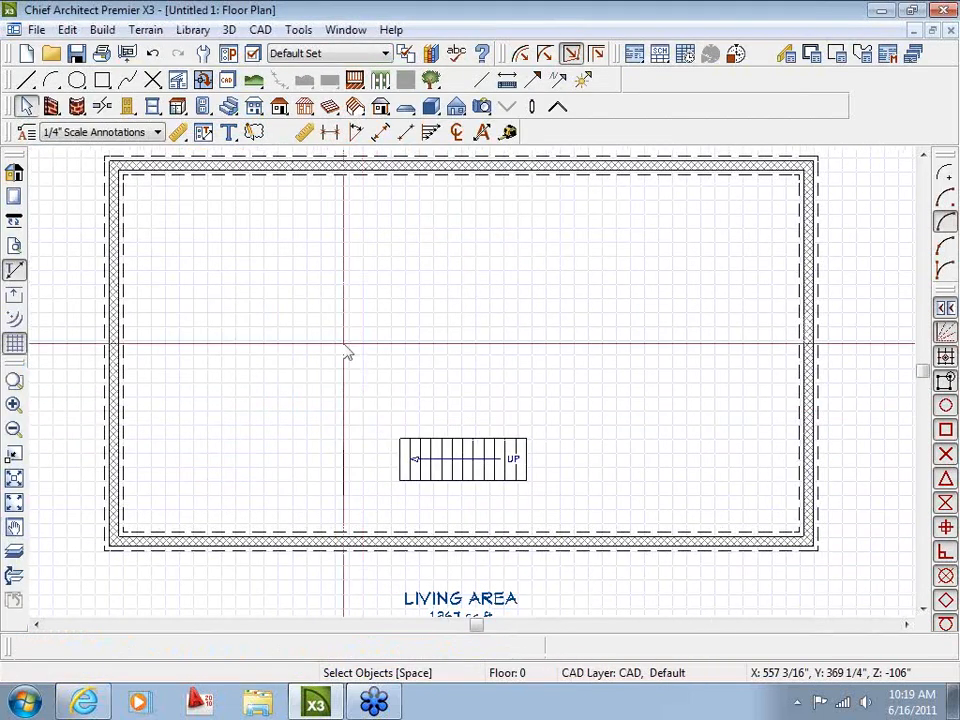
{"action": "left_click", "coordinate": [15, 556]}
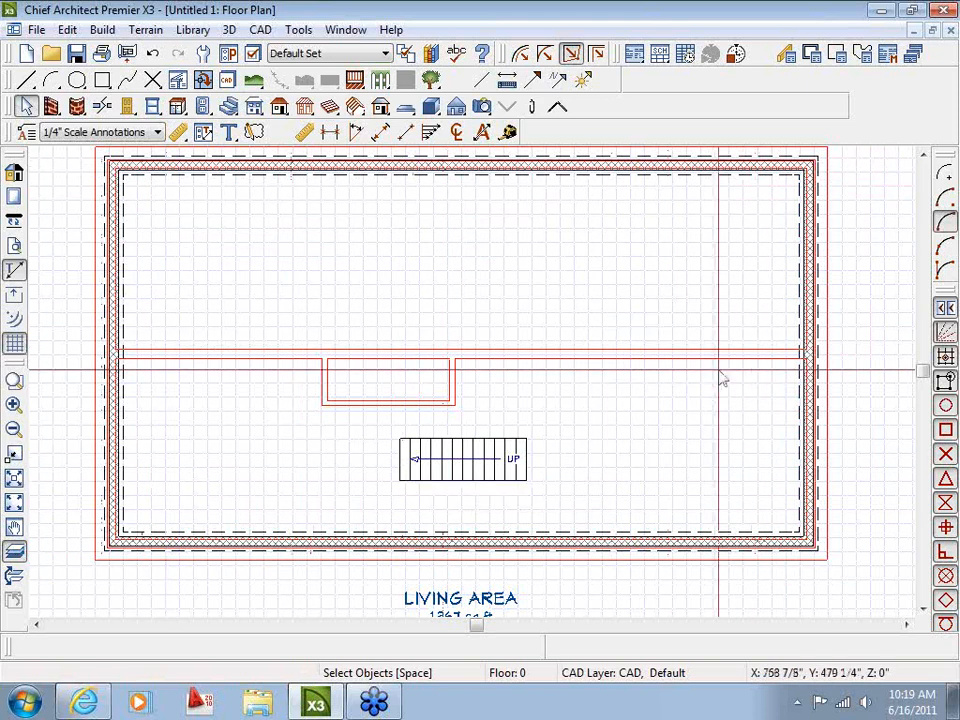
{"action": "left_click", "coordinate": [557, 107]}
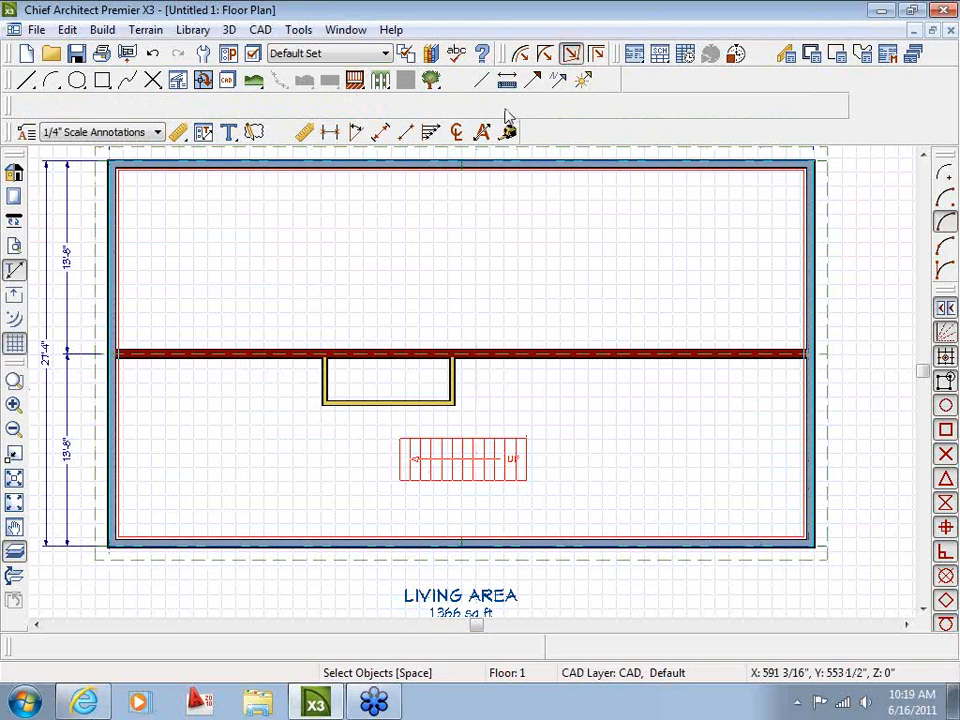
{"action": "left_click", "coordinate": [507, 106]}
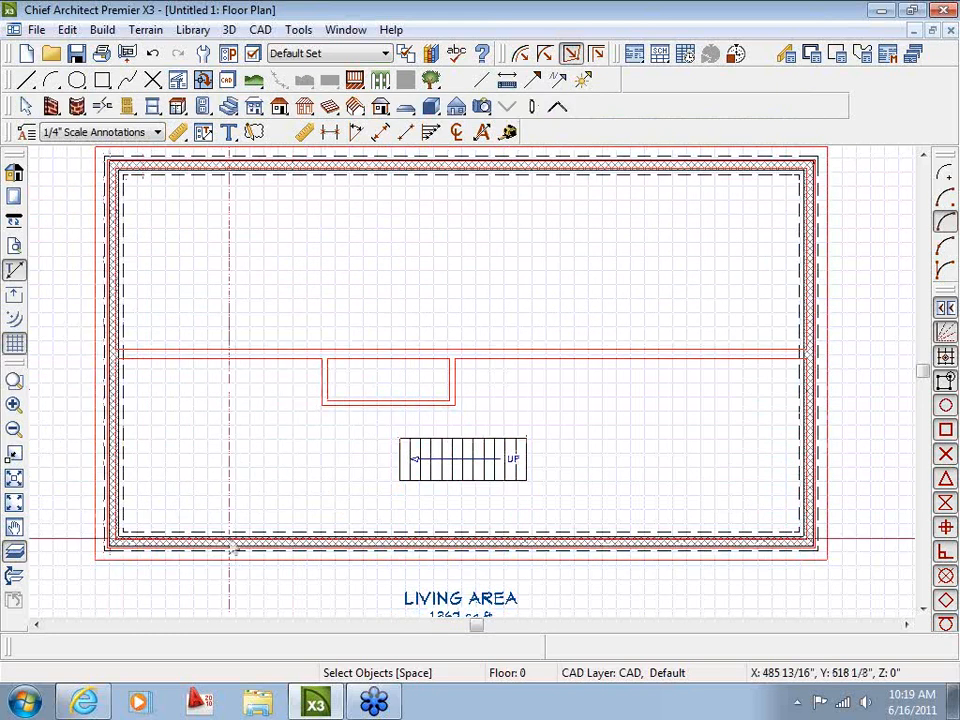
Step: Move the staircase point to point so its upper-left corner meets the inside upper-left corner of the stairwell enclosure
{"action": "scroll", "coordinate": [422, 439], "scroll_direction": "up", "scroll_amount": 5}
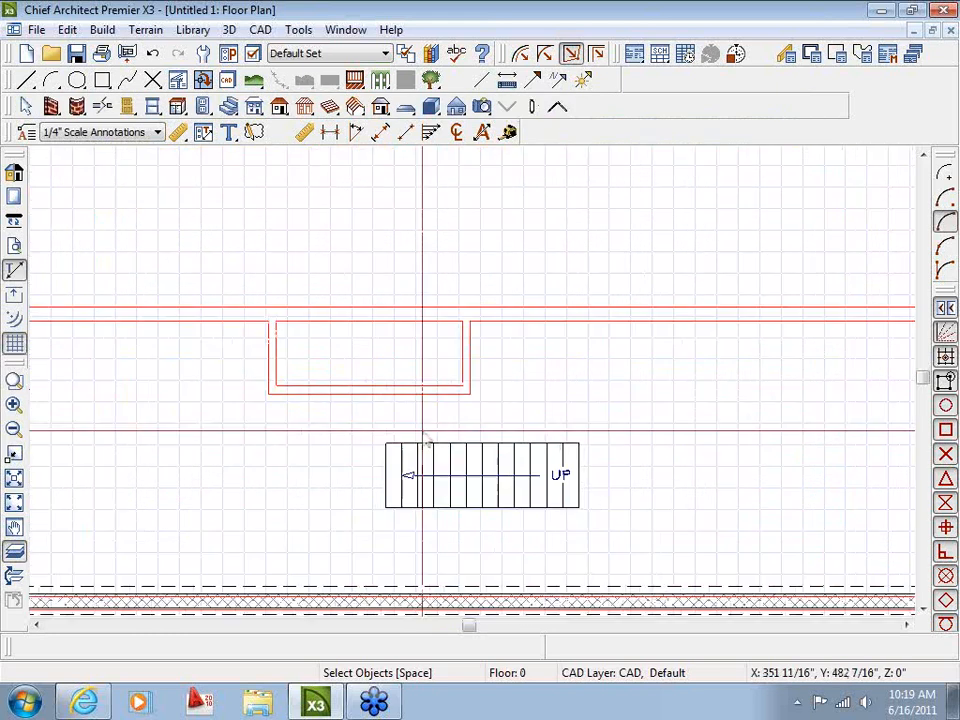
{"action": "middle_click_drag", "start_coordinate": [257, 416], "coordinate": [271, 446]}
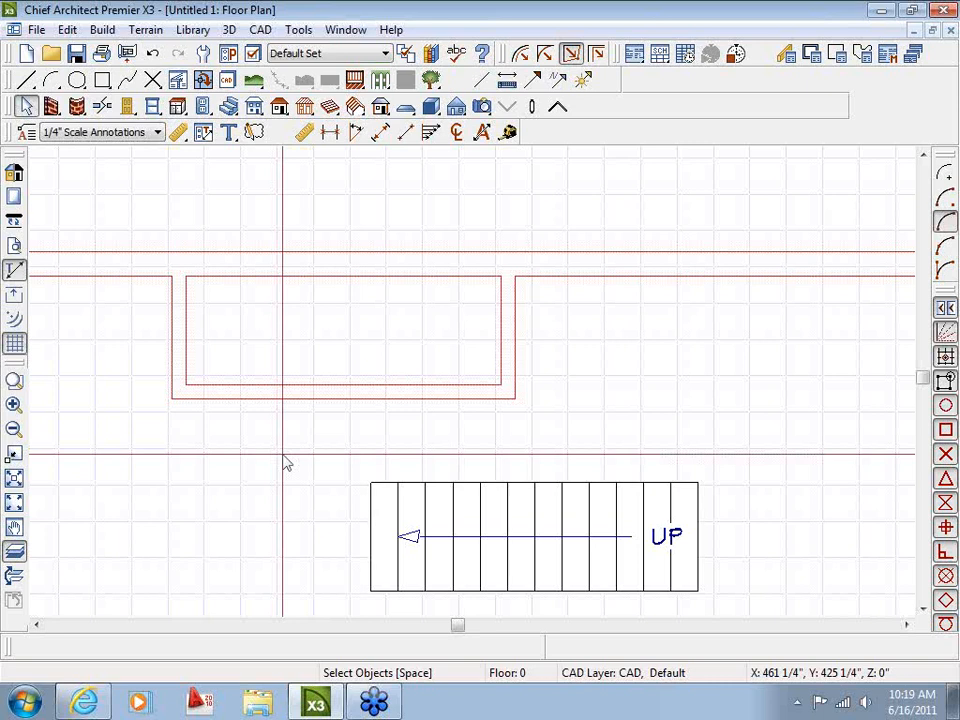
{"action": "scroll", "coordinate": [284, 453], "scroll_direction": "down", "scroll_amount": 1}
{"action": "left_click", "coordinate": [514, 540]}
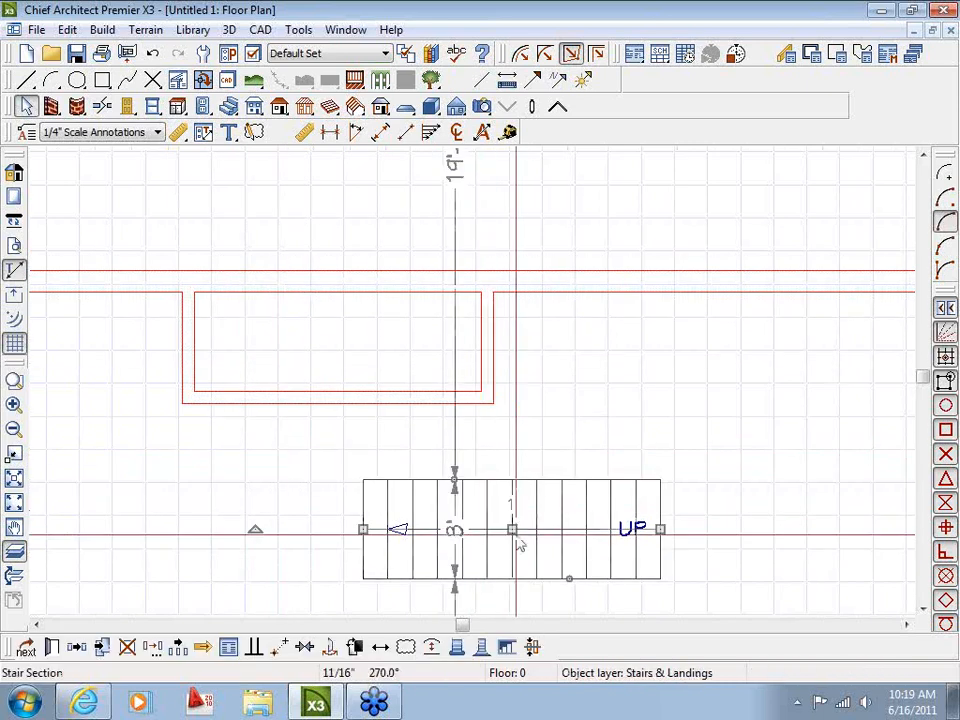
{"action": "left_click_drag", "start_coordinate": [512, 528], "coordinate": [515, 413]}
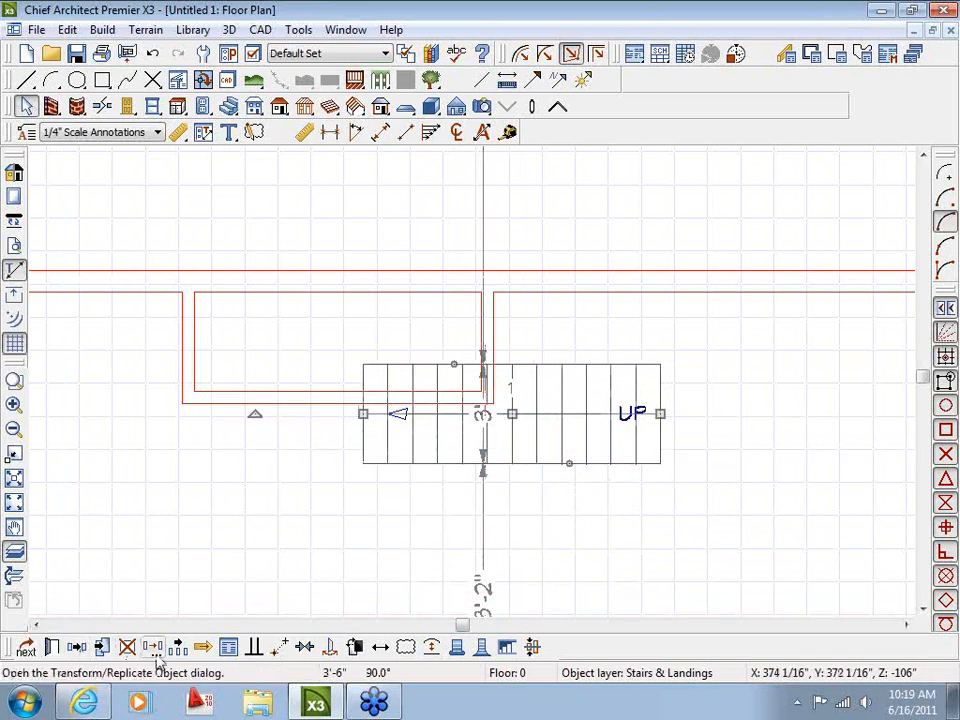
{"action": "left_click", "coordinate": [283, 648]}
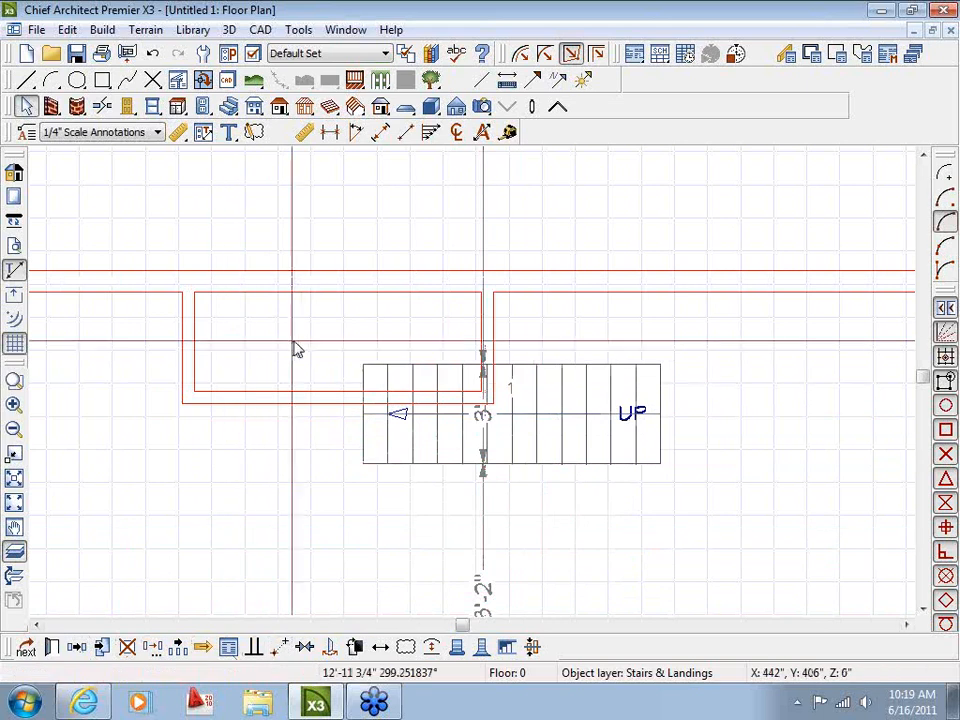
{"action": "left_click", "coordinate": [363, 364]}
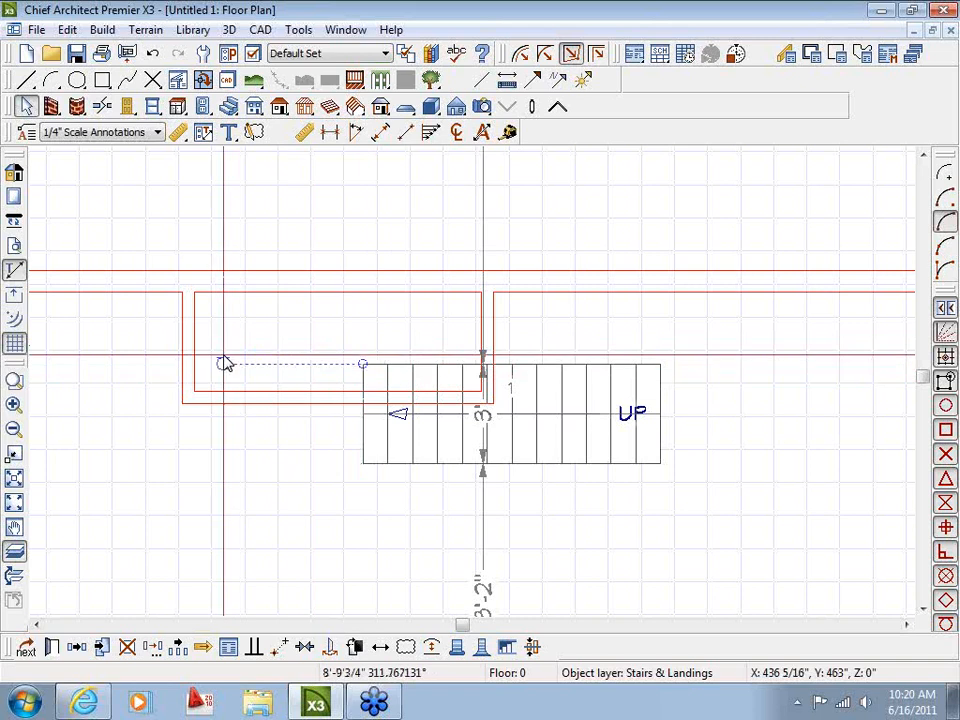
{"action": "left_click", "coordinate": [195, 300]}
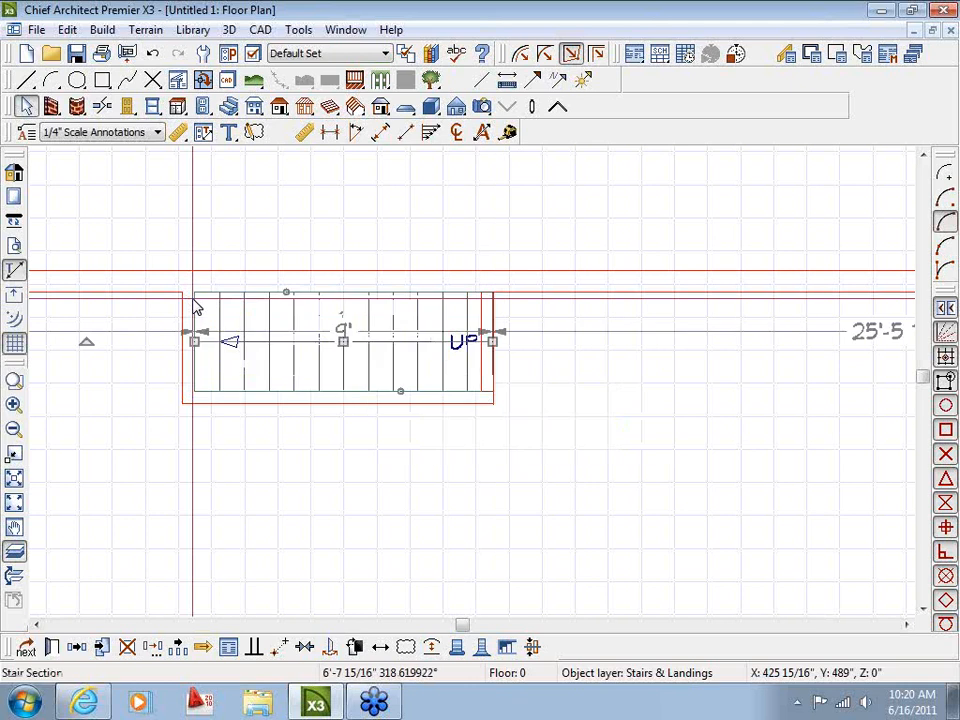
{"action": "left_click", "coordinate": [332, 468]}
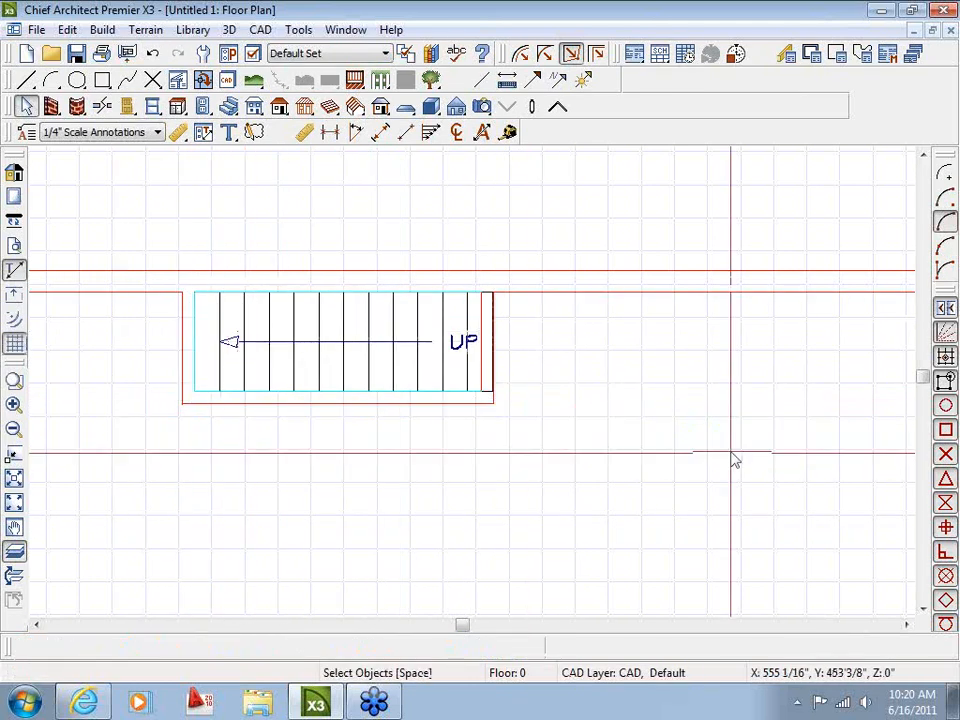
Step: Try rotating the staircase in the stairwell, then rotate it back to rise leftward
{"action": "left_click", "coordinate": [440, 375]}
{"action": "left_click_drag", "start_coordinate": [86, 341], "coordinate": [625, 355]}
{"action": "left_click_drag", "start_coordinate": [157, 467], "coordinate": [96, 341]}
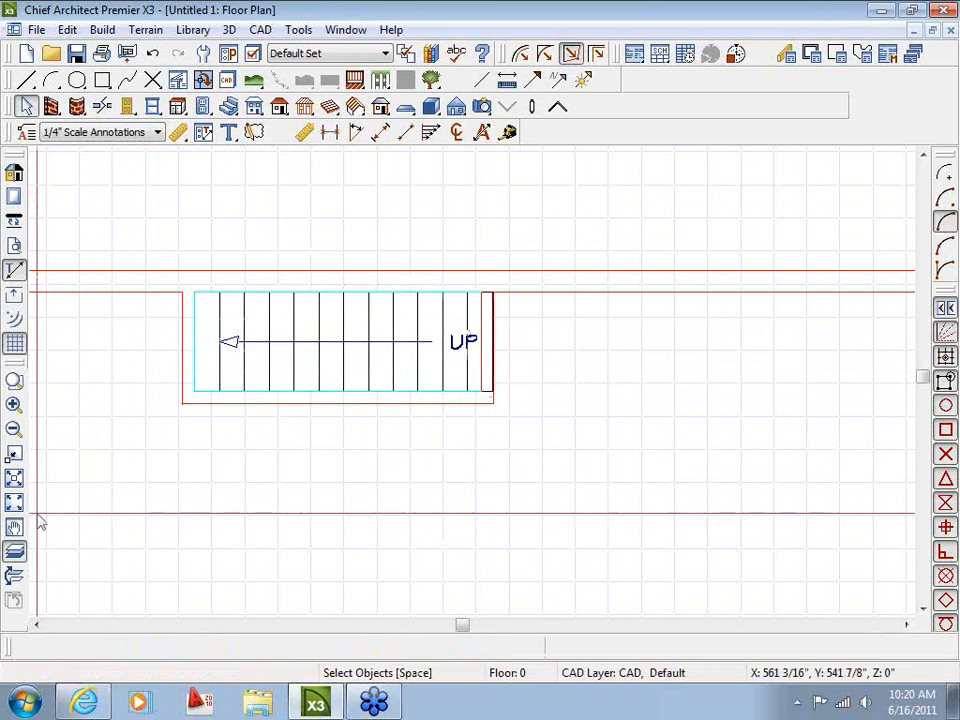
Step: Hide the reference floor and create a full camera view looking up at the basement staircase from below it in plan
{"action": "left_click", "coordinate": [18, 554]}
{"action": "scroll", "coordinate": [334, 496], "scroll_direction": "down", "scroll_amount": 3}
{"action": "middle_click_drag", "start_coordinate": [340, 485], "coordinate": [391, 359]}
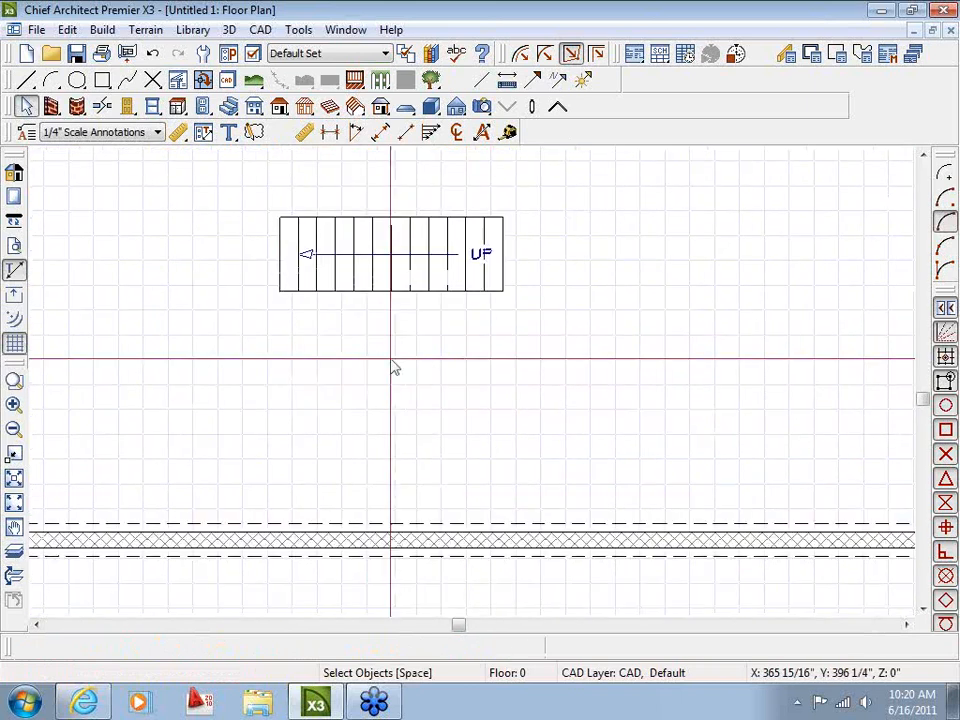
{"action": "left_click", "coordinate": [483, 110]}
{"action": "left_click_drag", "start_coordinate": [334, 448], "coordinate": [339, 306]}
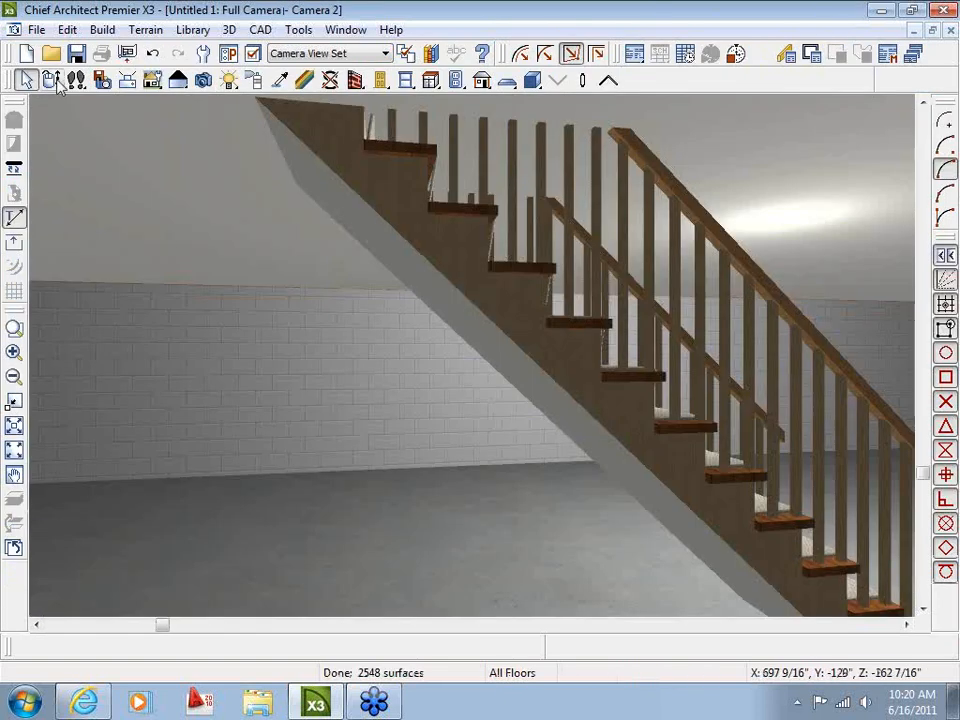
Step: Orbit the camera around to the foot of the staircase to examine it, then return to the floor plan
{"action": "left_click", "coordinate": [51, 80]}
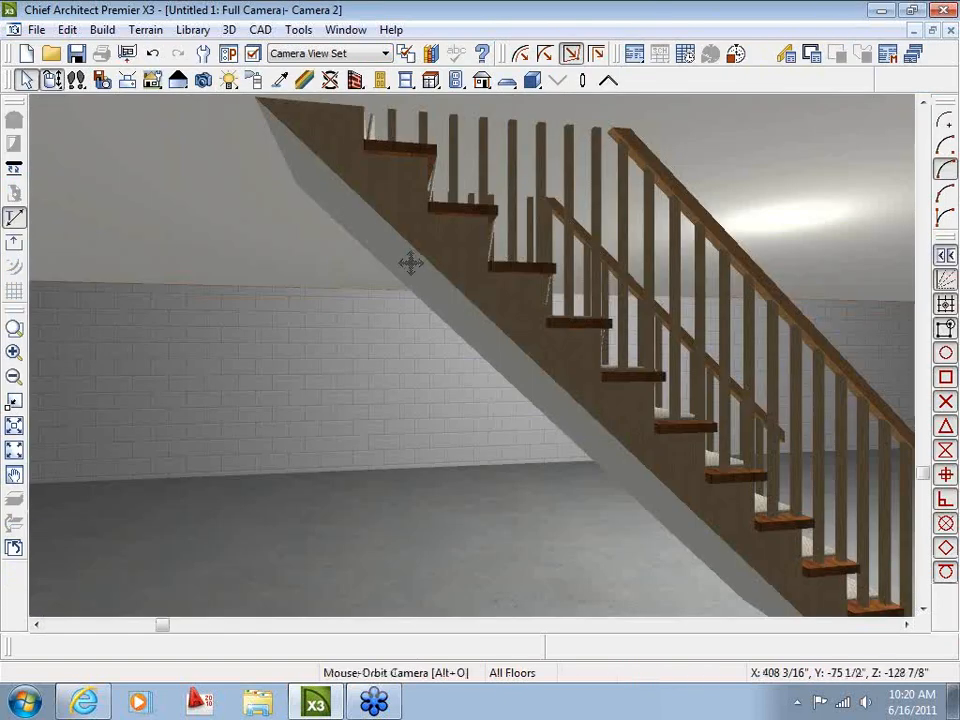
{"action": "left_click_drag", "start_coordinate": [410, 263], "coordinate": [516, 148]}
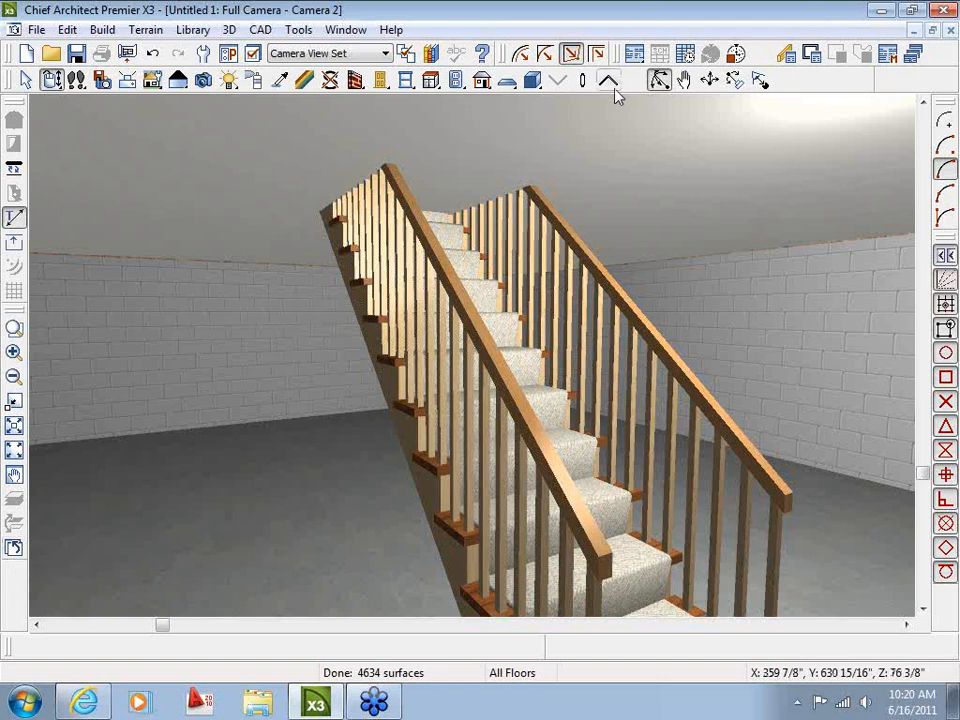
{"action": "left_click", "coordinate": [14, 547]}
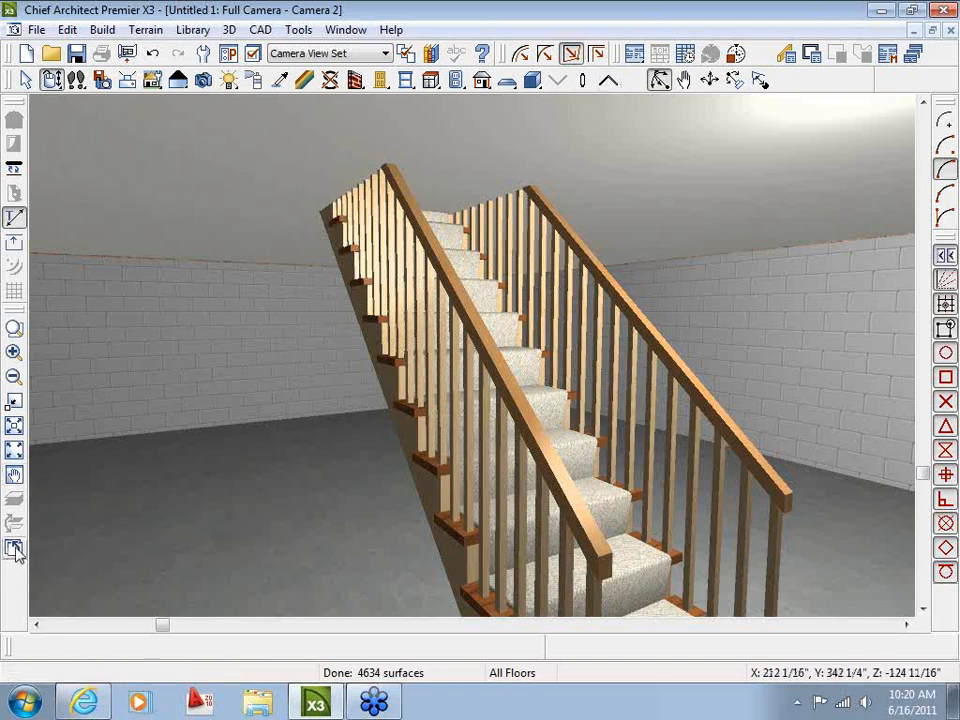
Step: On Floor 1, set the room type of the stairwell enclosure to Open Below
{"action": "left_click", "coordinate": [558, 108]}
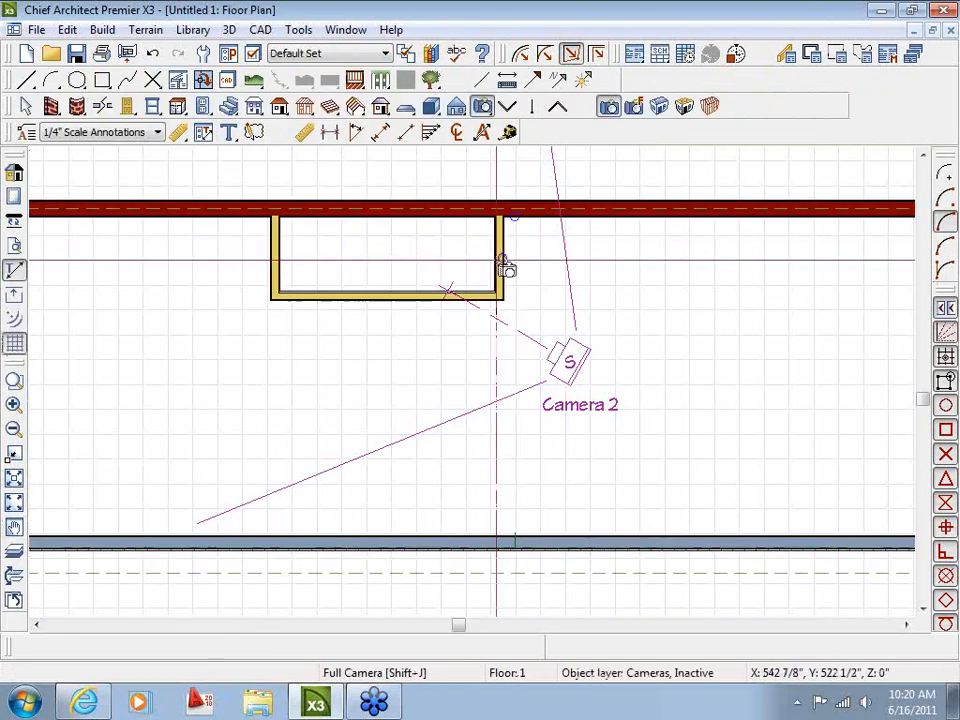
{"action": "double_click", "coordinate": [380, 261]}
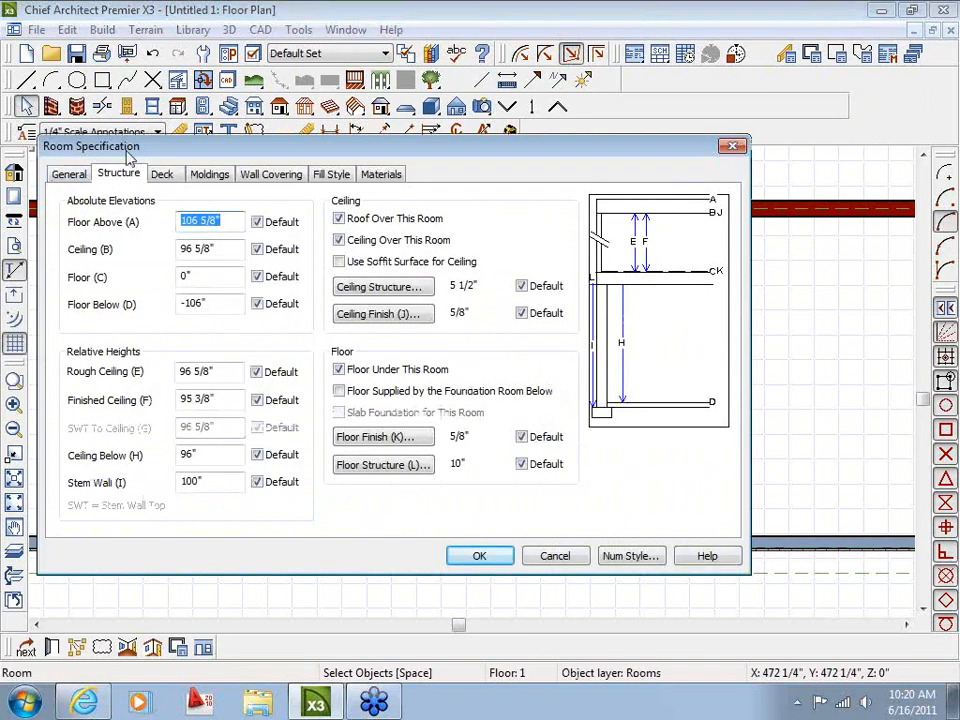
{"action": "left_click", "coordinate": [68, 175]}
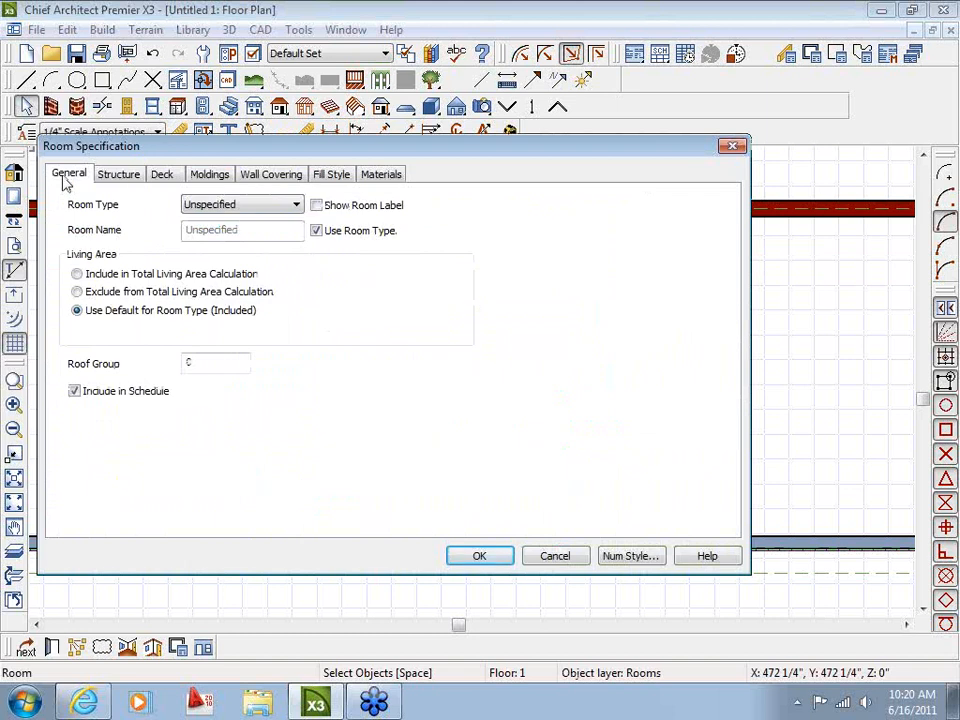
{"action": "left_click", "coordinate": [255, 209]}
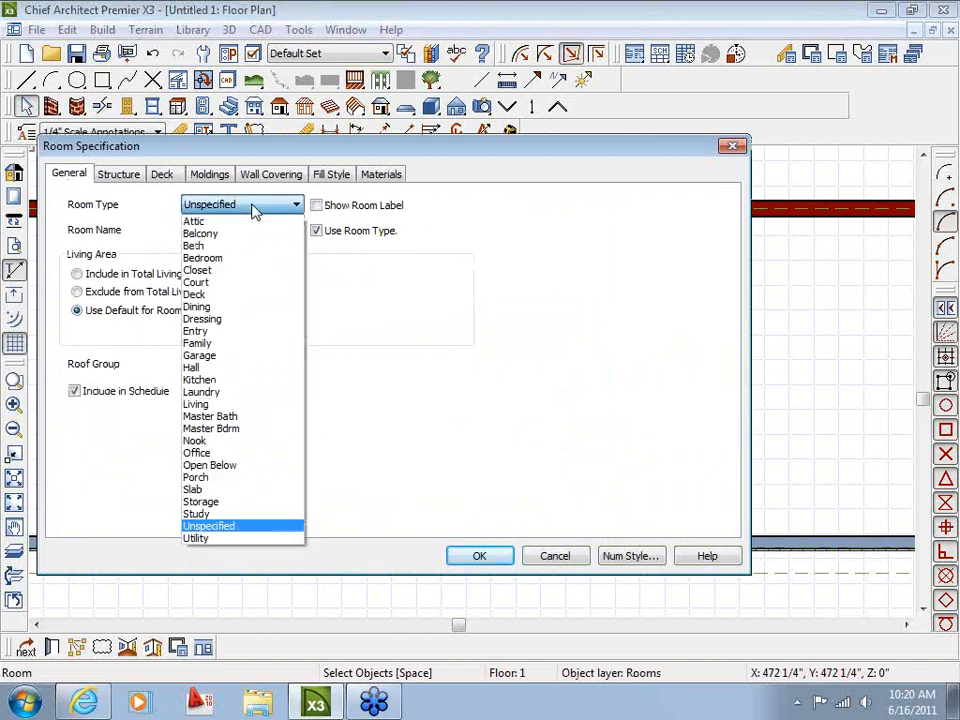
{"action": "left_click", "coordinate": [220, 465]}
{"action": "left_click", "coordinate": [484, 560]}
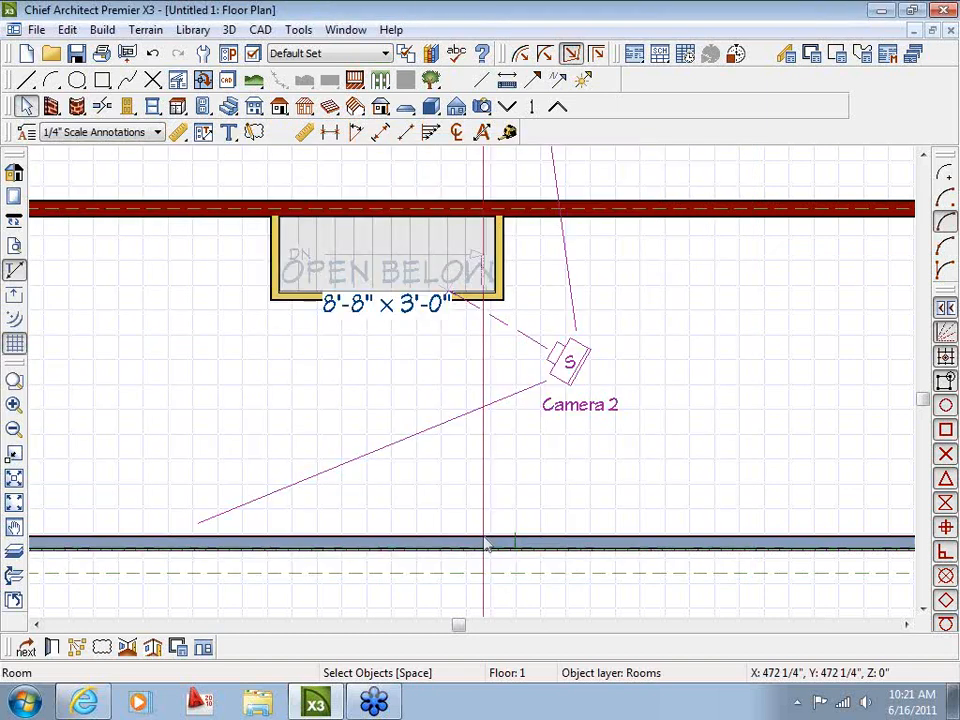
Step: Place a 2668 hinged door in the stairwell's left wall and switch its hinges to the upper jamb
{"action": "scroll", "coordinate": [371, 328], "scroll_direction": "up", "scroll_amount": 2}
{"action": "middle_click_drag", "start_coordinate": [412, 400], "coordinate": [412, 500]}
{"action": "scroll", "coordinate": [402, 478], "scroll_direction": "up", "scroll_amount": 2}
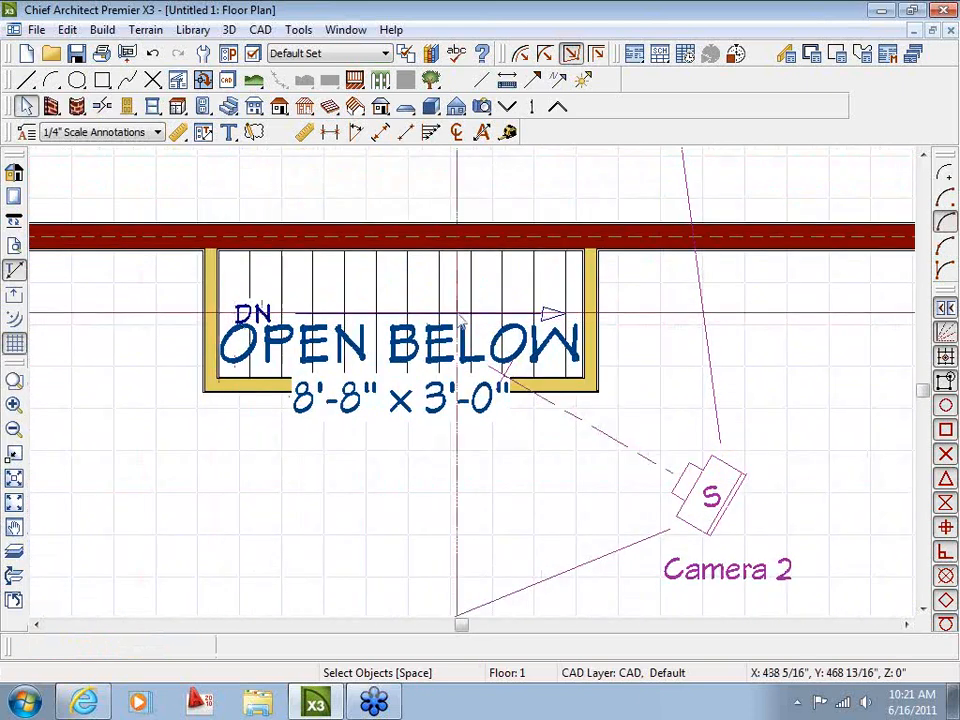
{"action": "left_click", "coordinate": [129, 109]}
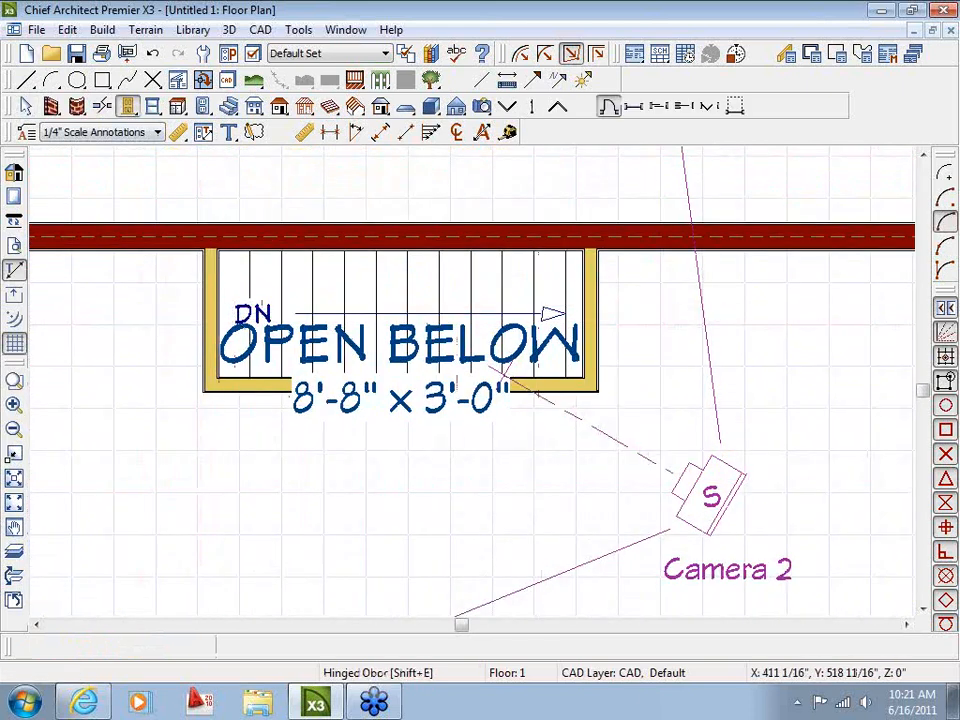
{"action": "left_click", "coordinate": [216, 376]}
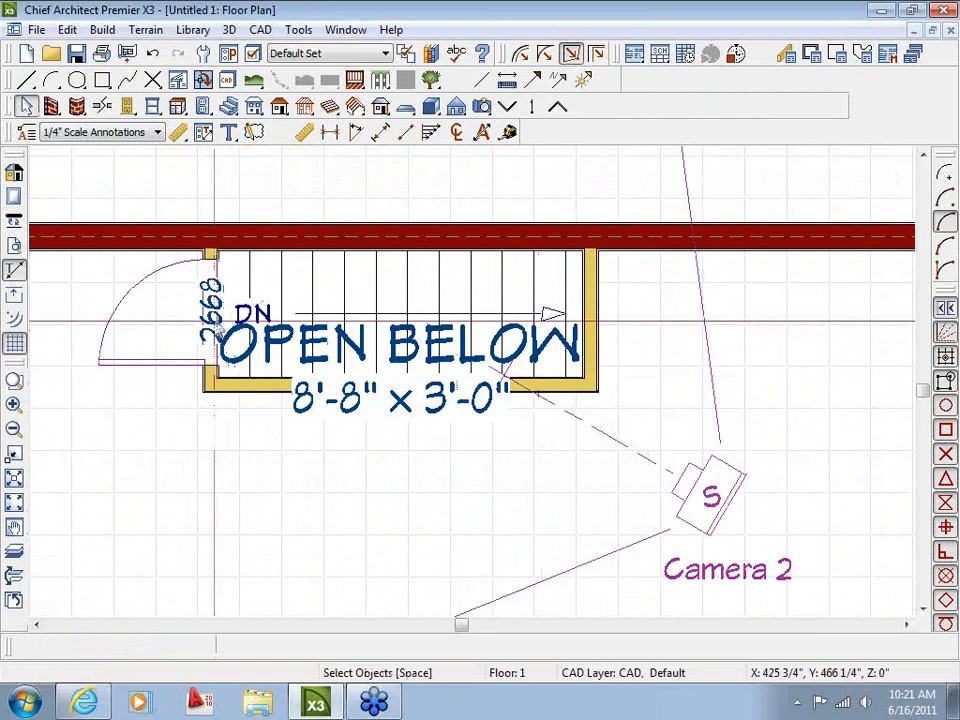
{"action": "left_click", "coordinate": [455, 648]}
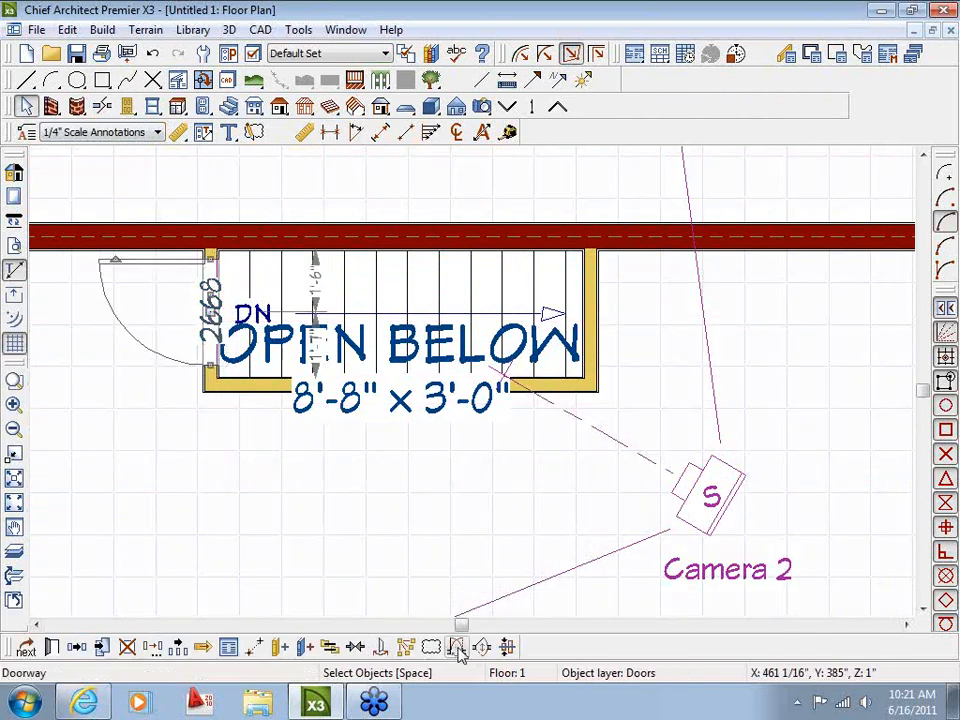
Step: Center the door on the width of the stairwell
{"action": "left_click", "coordinate": [355, 648]}
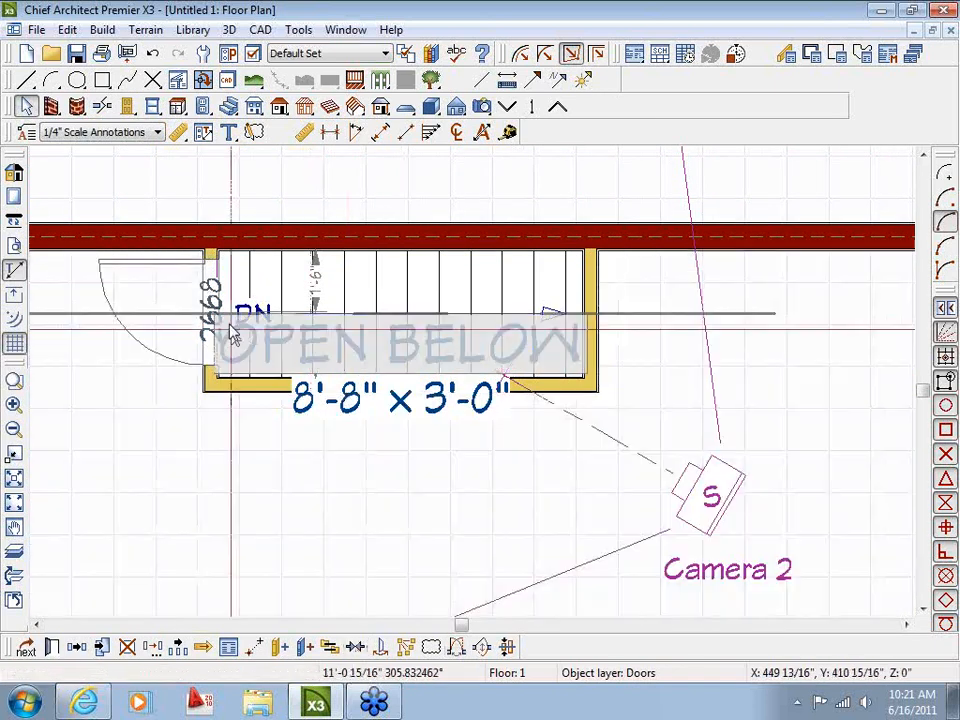
{"action": "left_click", "coordinate": [271, 312]}
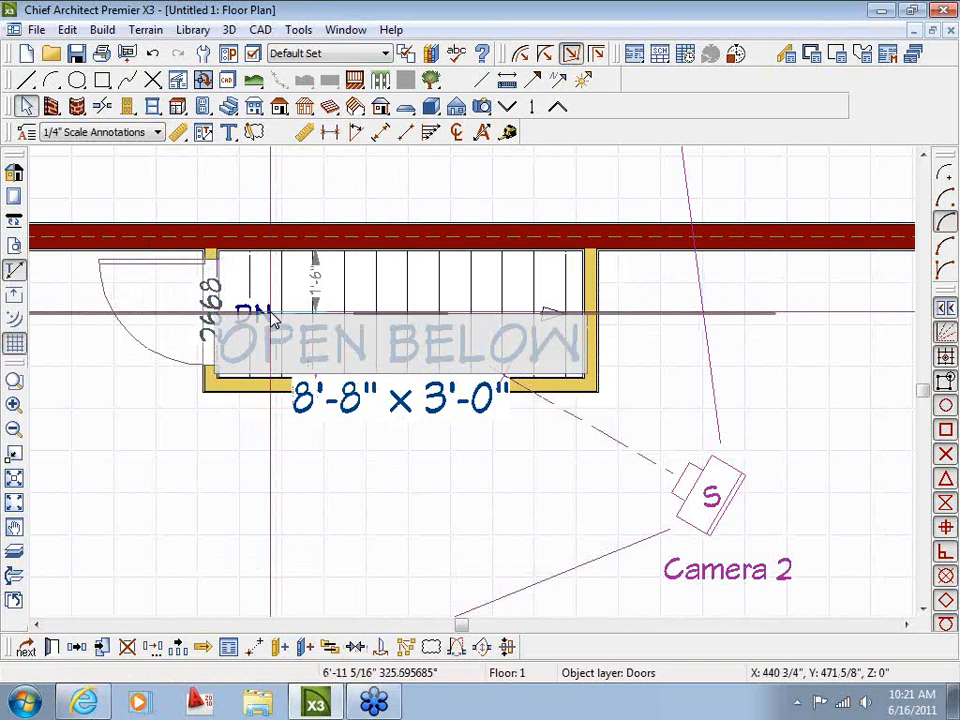
Step: Hide the room label of the stairwell's Open Below room
{"action": "left_click", "coordinate": [360, 474]}
{"action": "scroll", "coordinate": [360, 474], "scroll_direction": "down", "scroll_amount": 2}
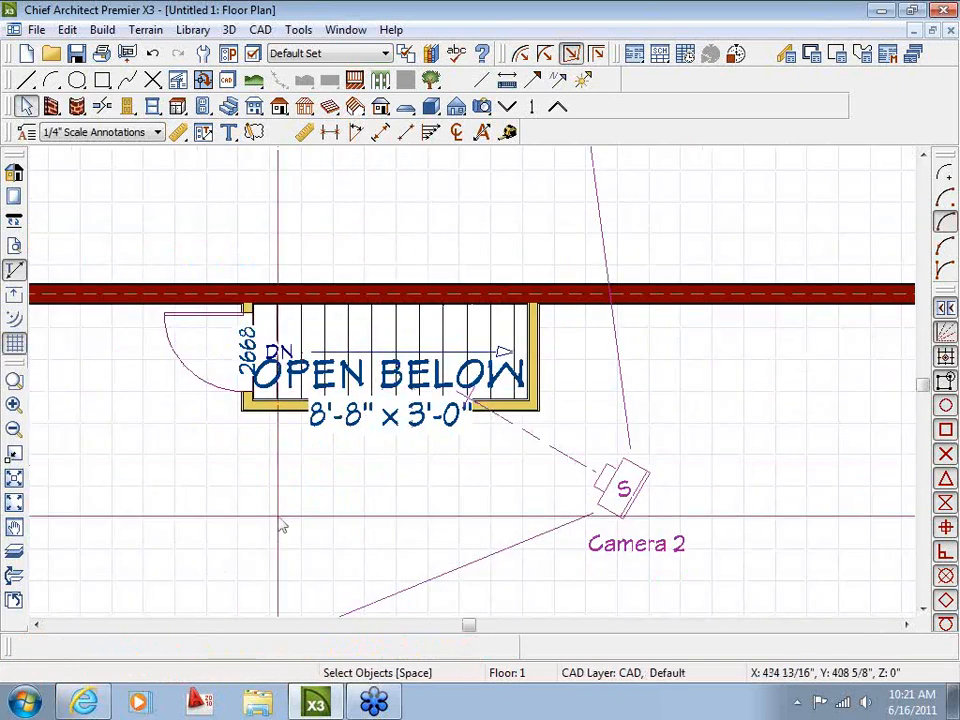
{"action": "double_click", "coordinate": [454, 338]}
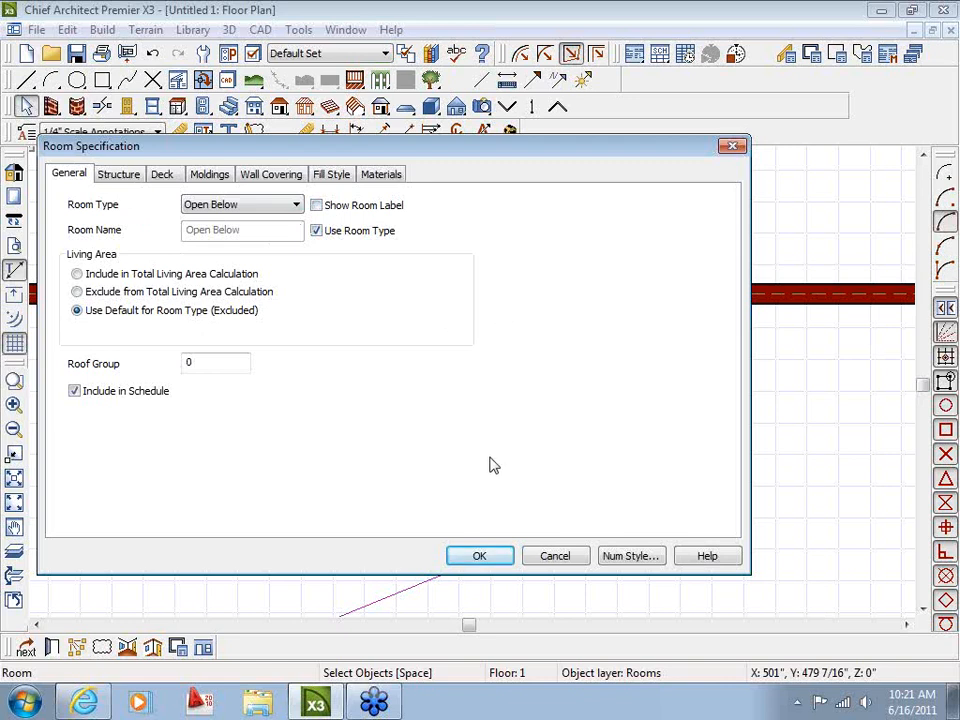
{"action": "left_click", "coordinate": [480, 556]}
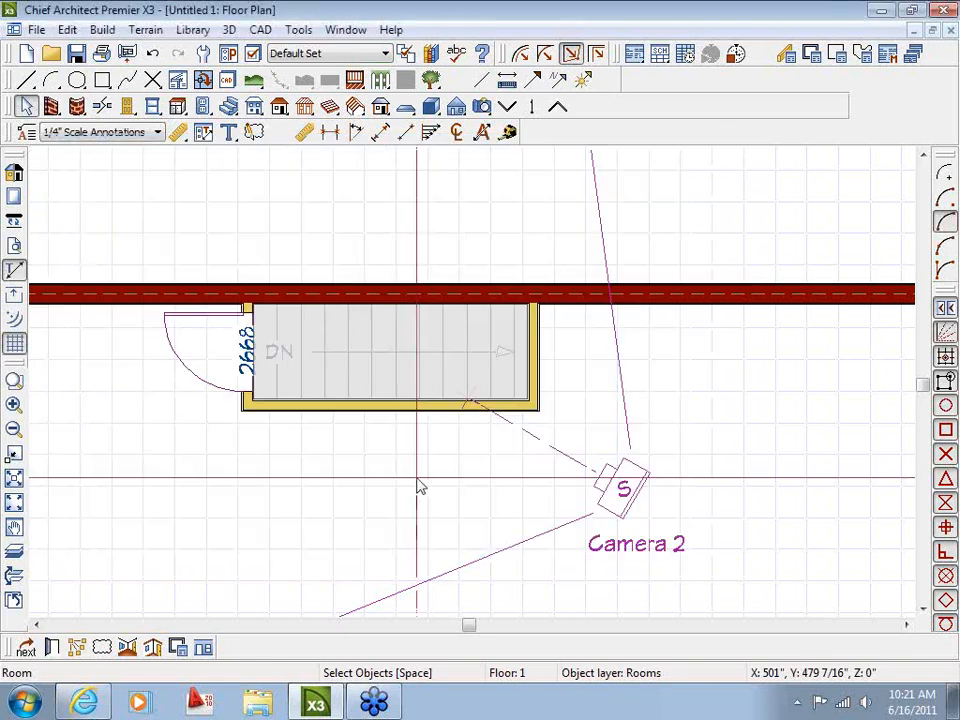
Step: Examine the basement staircase and its door from several angles in the Camera 2 view, then return to the floor plan
{"action": "scroll", "coordinate": [307, 511], "scroll_direction": "down", "scroll_amount": 1}
{"action": "scroll", "coordinate": [307, 511], "scroll_direction": "down", "scroll_amount": 1}
{"action": "middle_click_drag", "start_coordinate": [307, 511], "coordinate": [343, 454]}
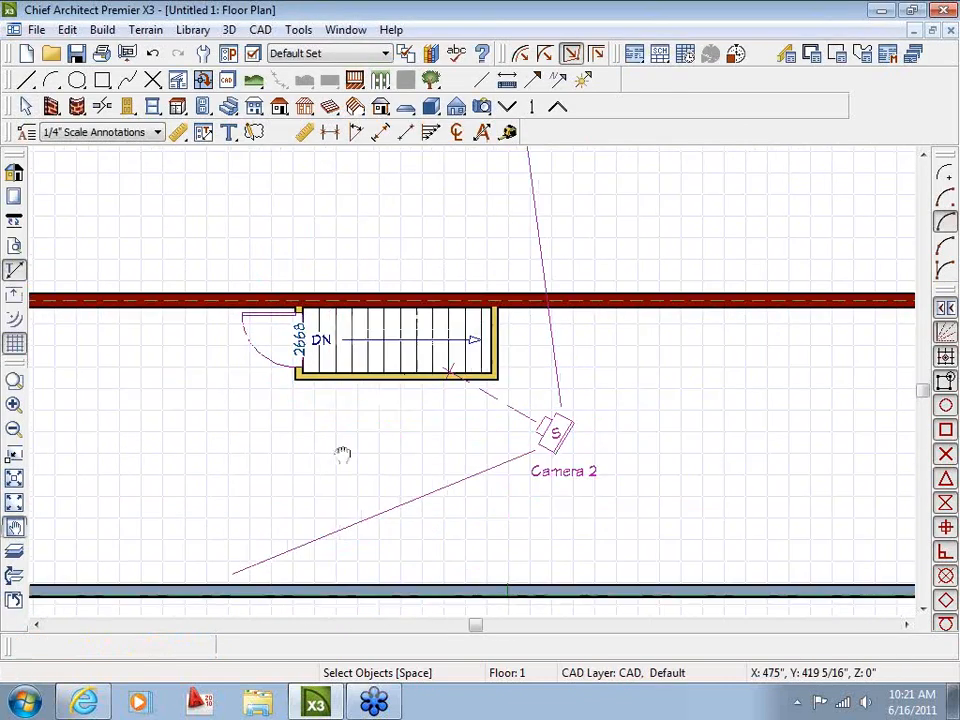
{"action": "scroll", "coordinate": [322, 379], "scroll_direction": "up", "scroll_amount": 1}
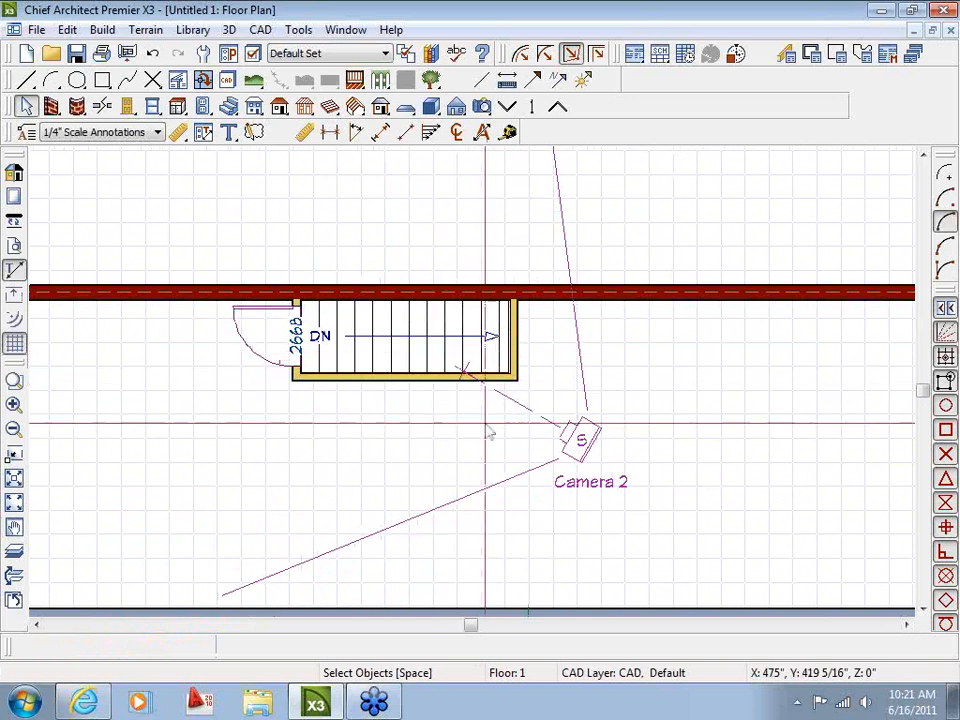
{"action": "left_click", "coordinate": [14, 601]}
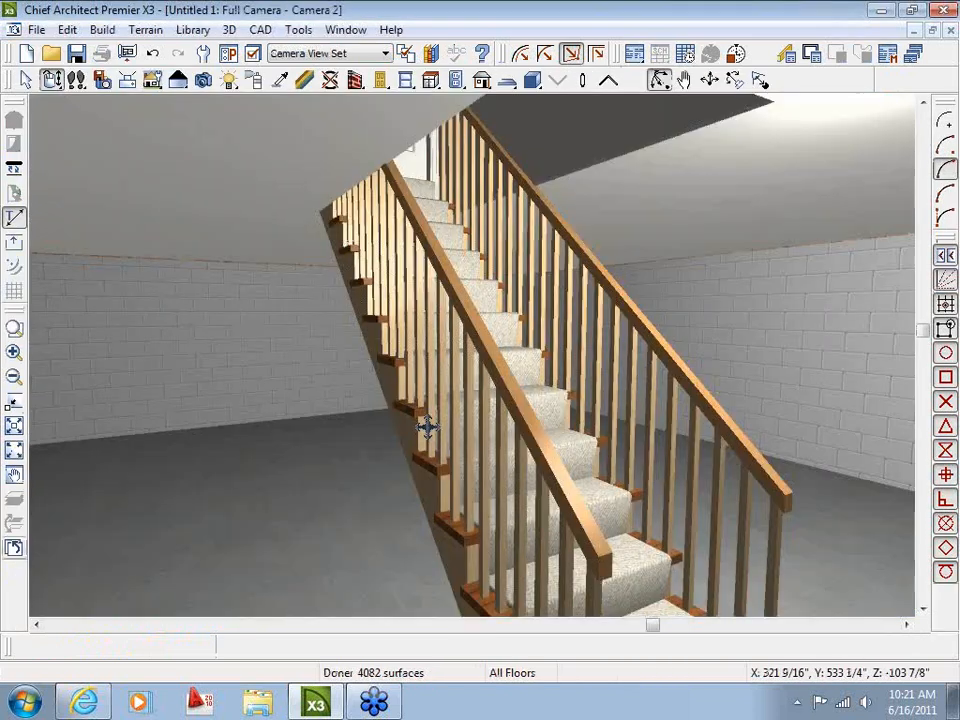
{"action": "left_click_drag", "start_coordinate": [600, 396], "coordinate": [315, 388]}
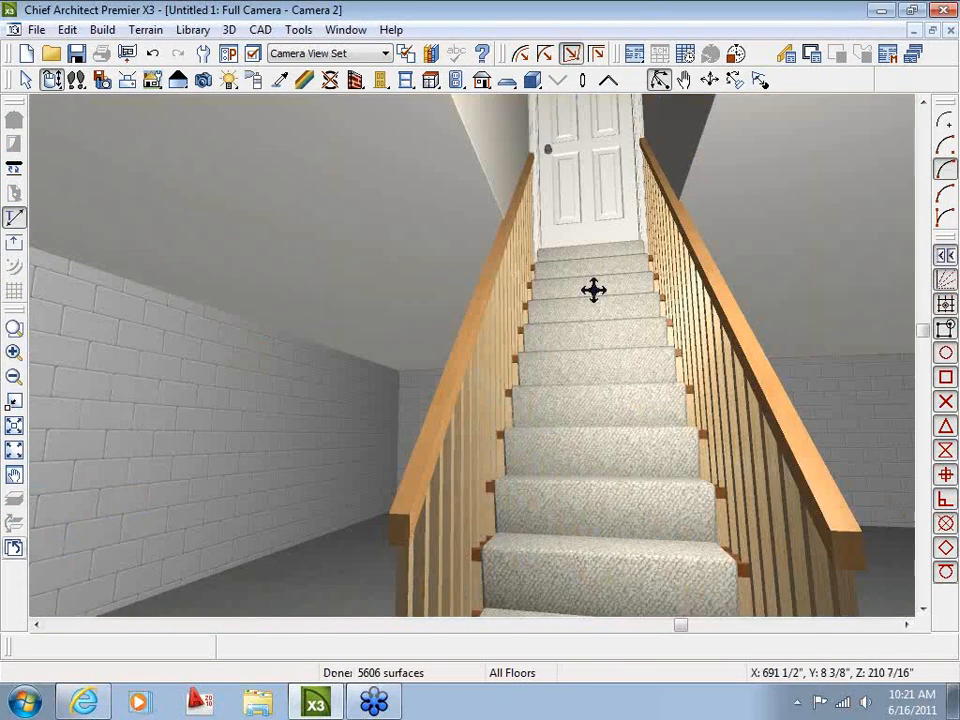
{"action": "left_click_drag", "start_coordinate": [593, 290], "coordinate": [540, 373]}
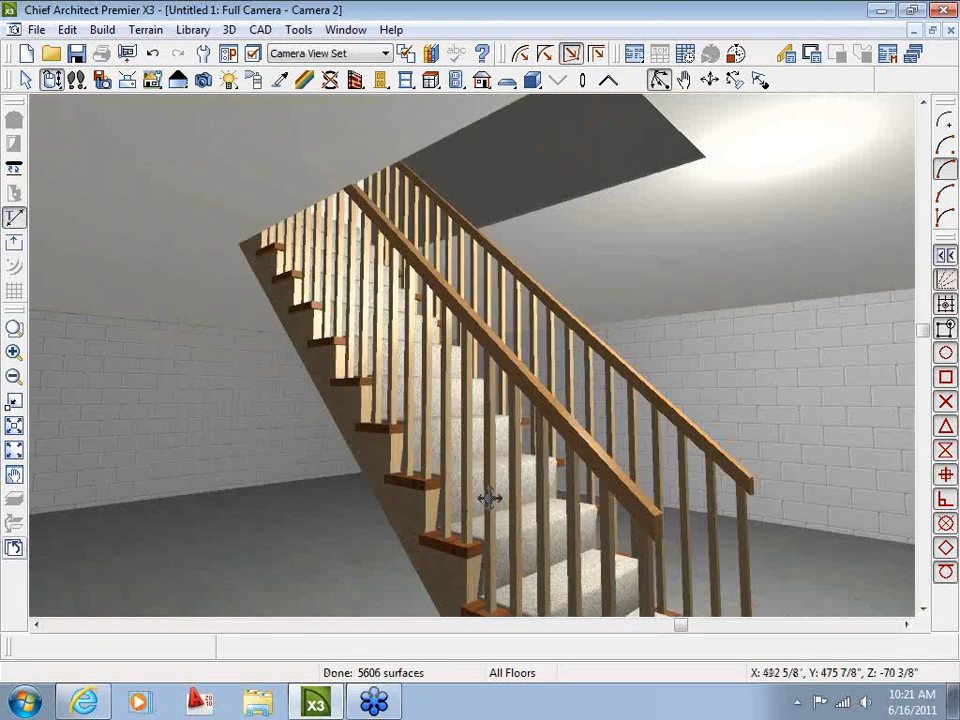
{"action": "right_click", "coordinate": [374, 703]}
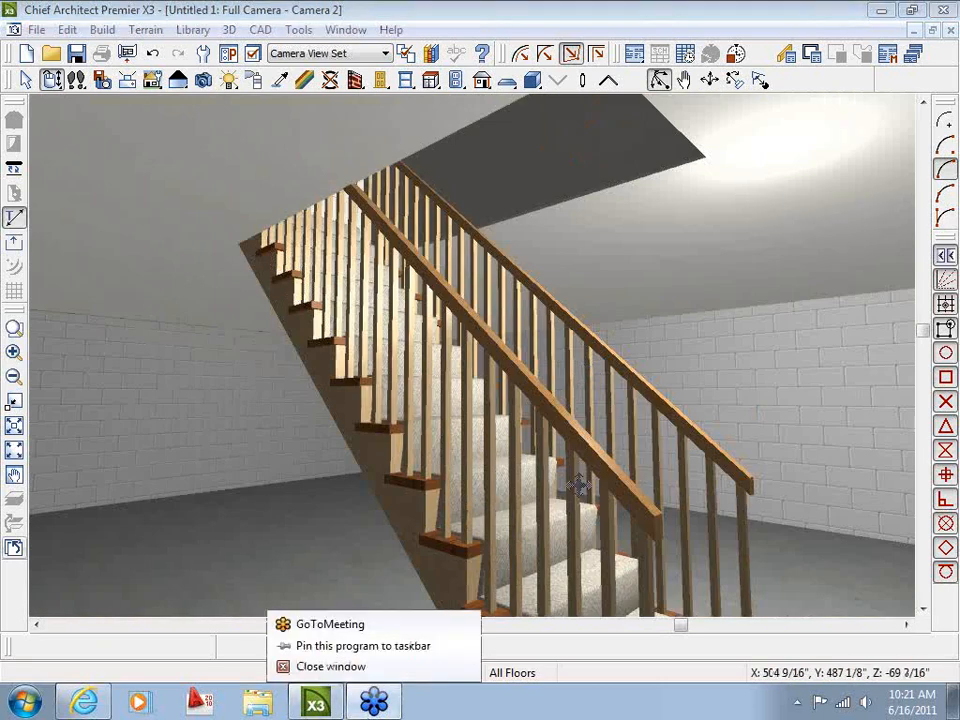
{"action": "left_click", "coordinate": [555, 545]}
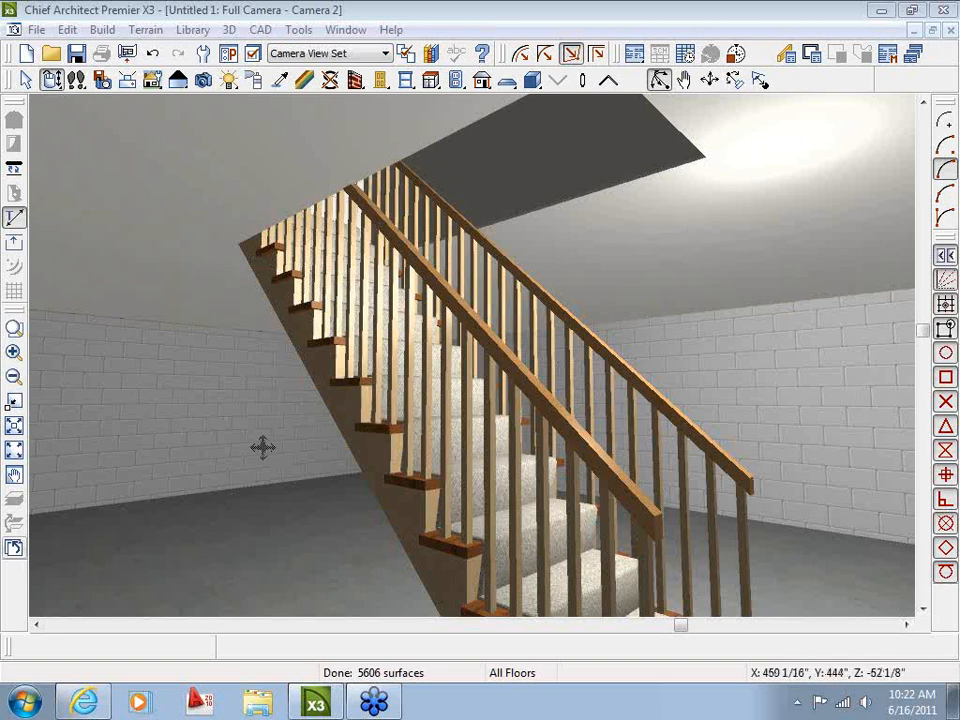
{"action": "left_click", "coordinate": [14, 548]}
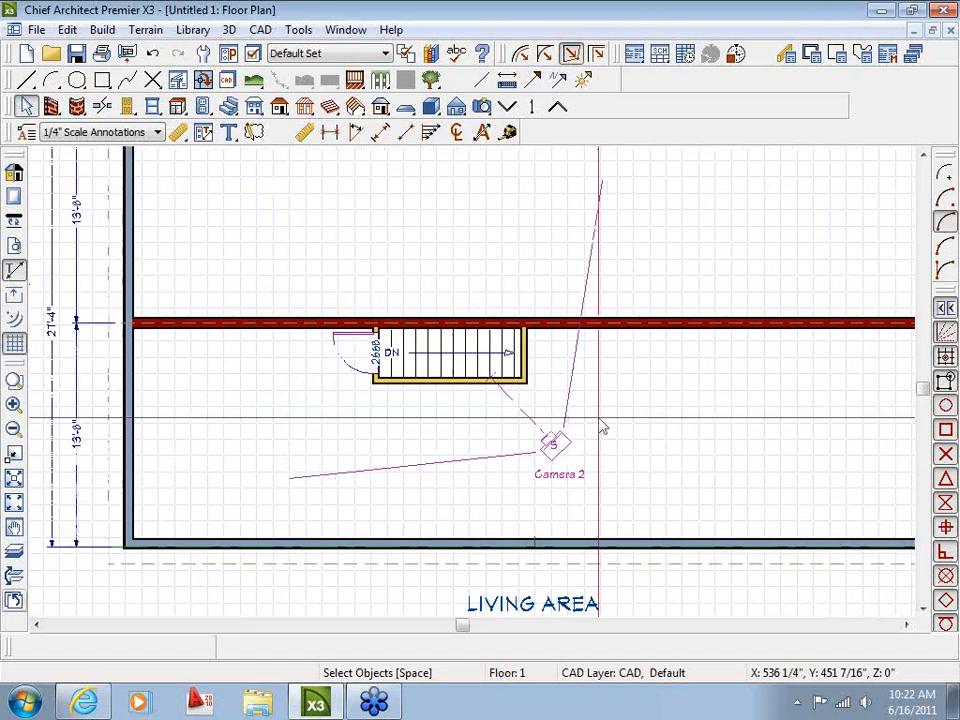
Step: Draw a straight staircase about 99" long to the right of the stairwell, running up toward the red center wall
{"action": "middle_click_drag", "start_coordinate": [437, 426], "coordinate": [551, 419]}
{"action": "scroll", "coordinate": [592, 423], "scroll_direction": "up", "scroll_amount": 1}
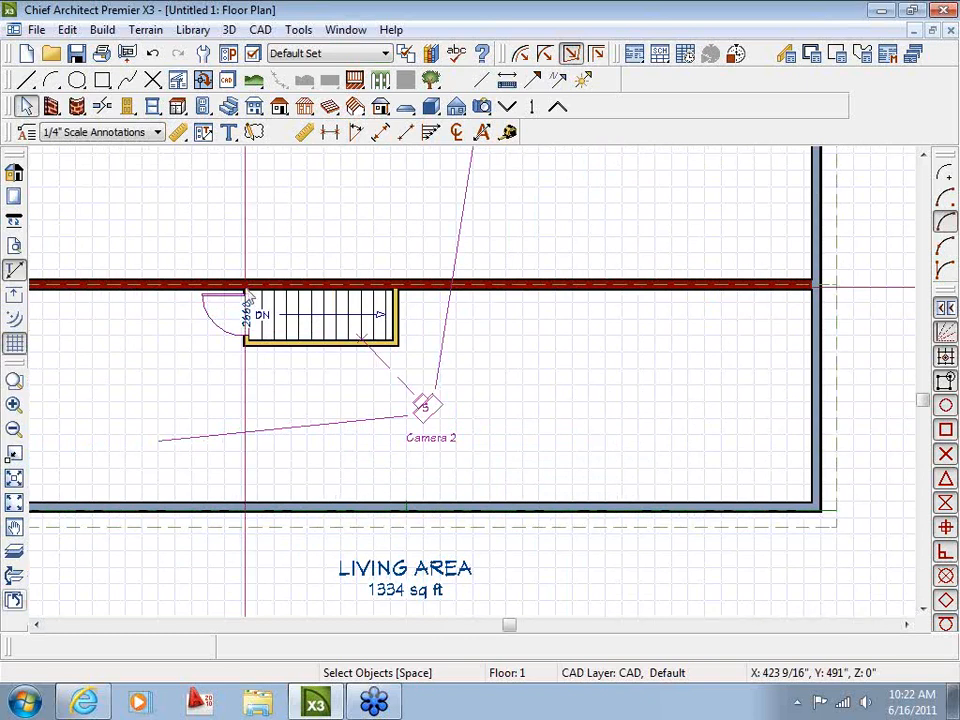
{"action": "left_click", "coordinate": [228, 105]}
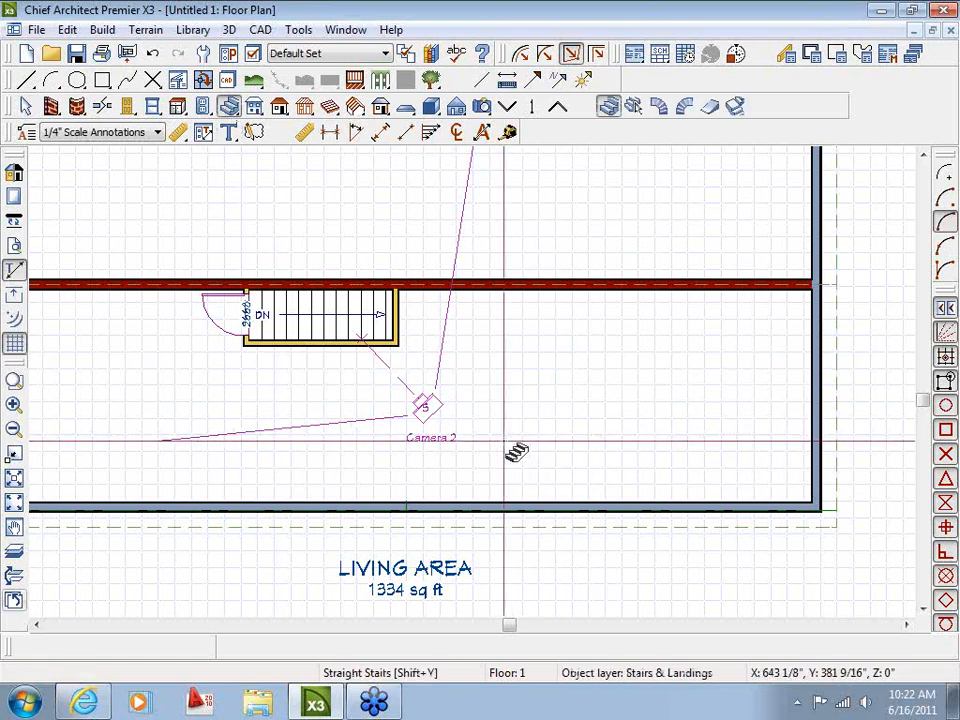
{"action": "left_click_drag", "start_coordinate": [496, 444], "coordinate": [494, 306]}
{"action": "scroll", "coordinate": [499, 373], "scroll_direction": "up", "scroll_amount": 2}
{"action": "left_click", "coordinate": [26, 106]}
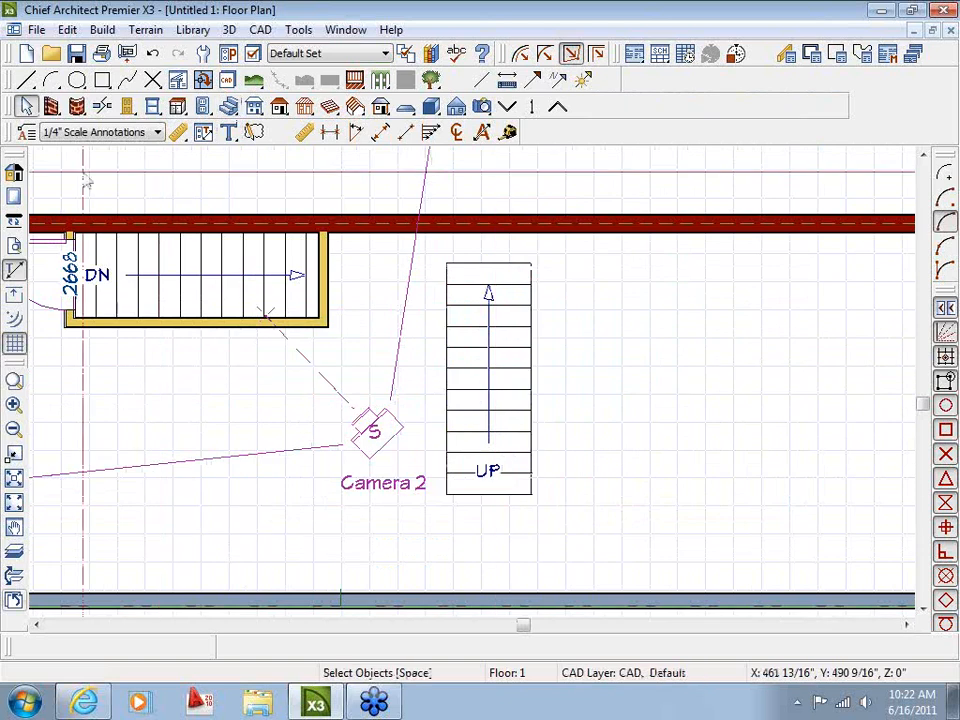
Step: Draw a straight interior wall about 13'-11 1/2" long beside the new staircase, from the center wall to the lower exterior wall
{"action": "left_click", "coordinate": [52, 106]}
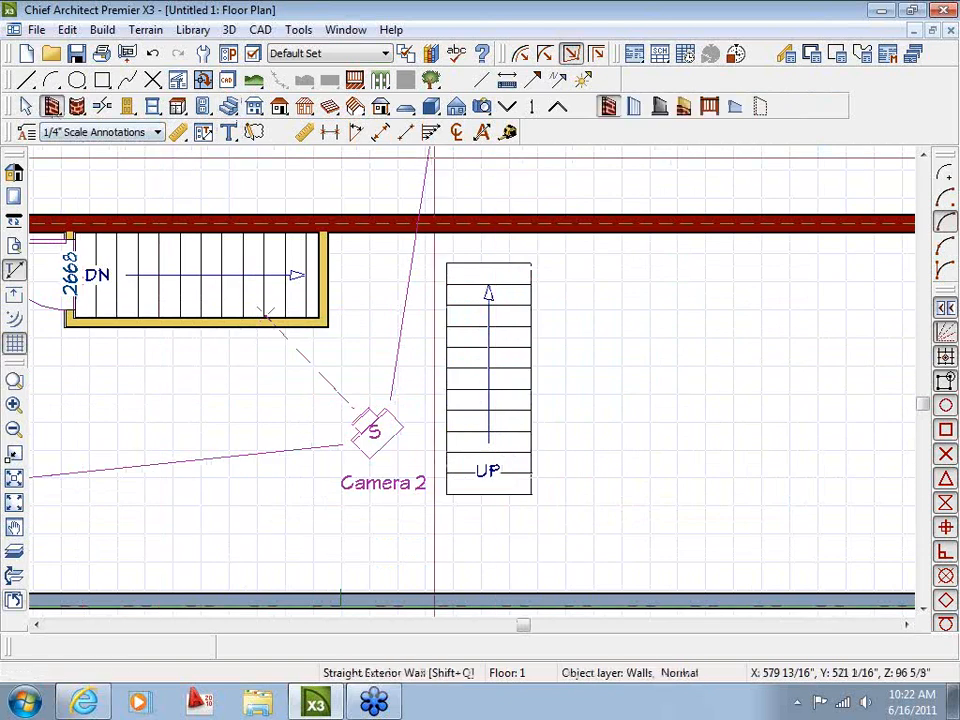
{"action": "left_click", "coordinate": [634, 108]}
{"action": "scroll", "coordinate": [599, 293], "scroll_direction": "down", "scroll_amount": 1}
{"action": "left_click_drag", "start_coordinate": [573, 230], "coordinate": [578, 530]}
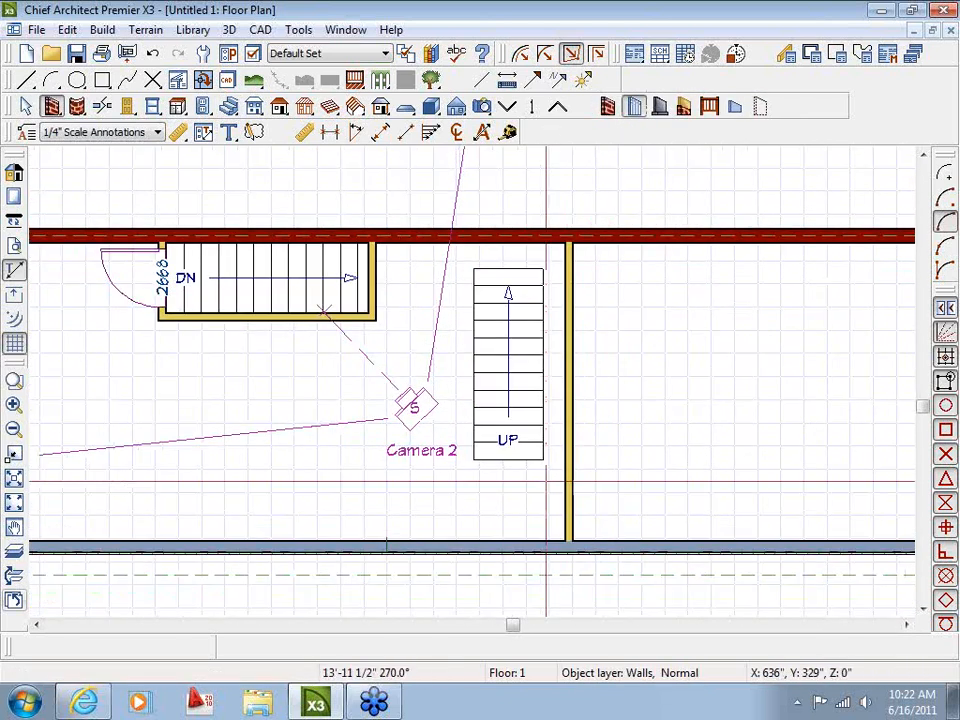
Step: Set the new upward staircase to 12 treads
{"action": "scroll", "coordinate": [500, 400], "scroll_direction": "up", "scroll_amount": 2}
{"action": "key", "text": "space"}
{"action": "double_click", "coordinate": [547, 373]}
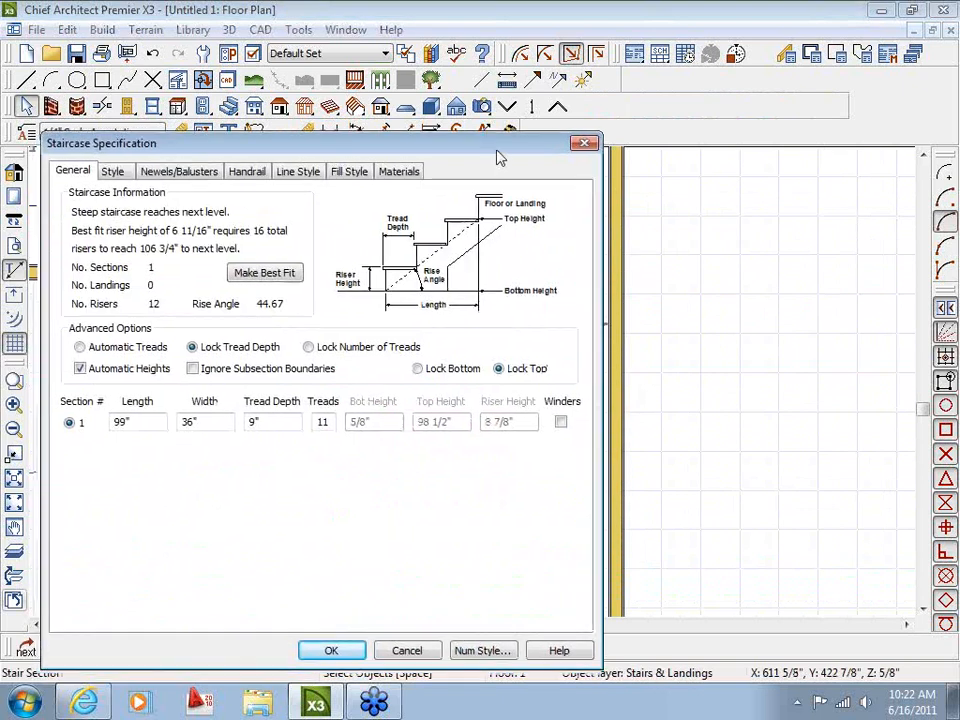
{"action": "left_click_drag", "start_coordinate": [499, 154], "coordinate": [619, 88]}
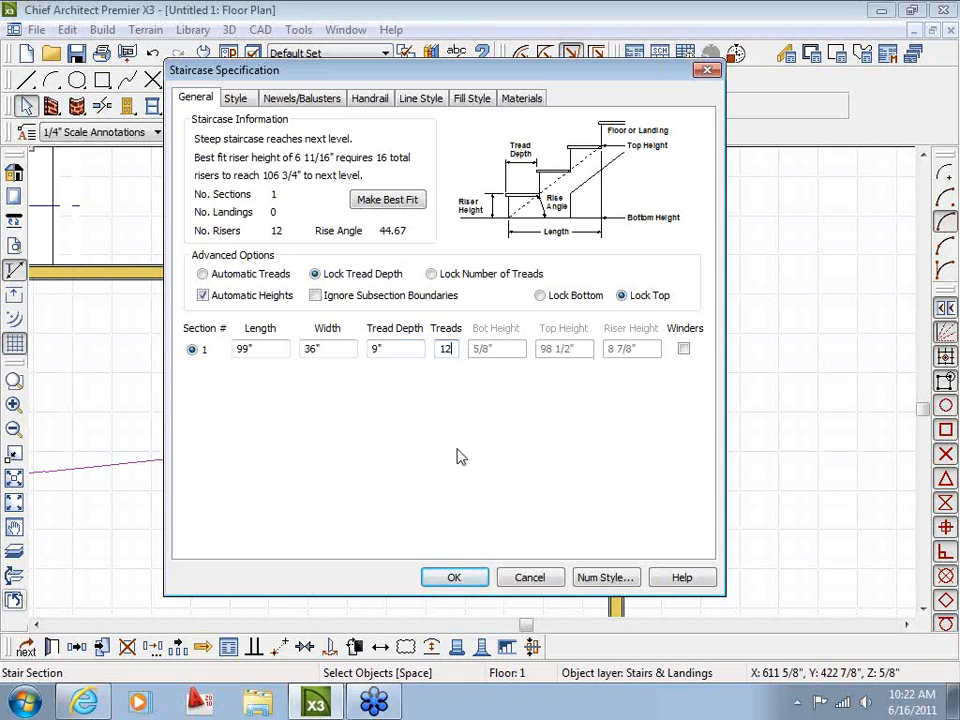
{"action": "key", "text": "Tab"}
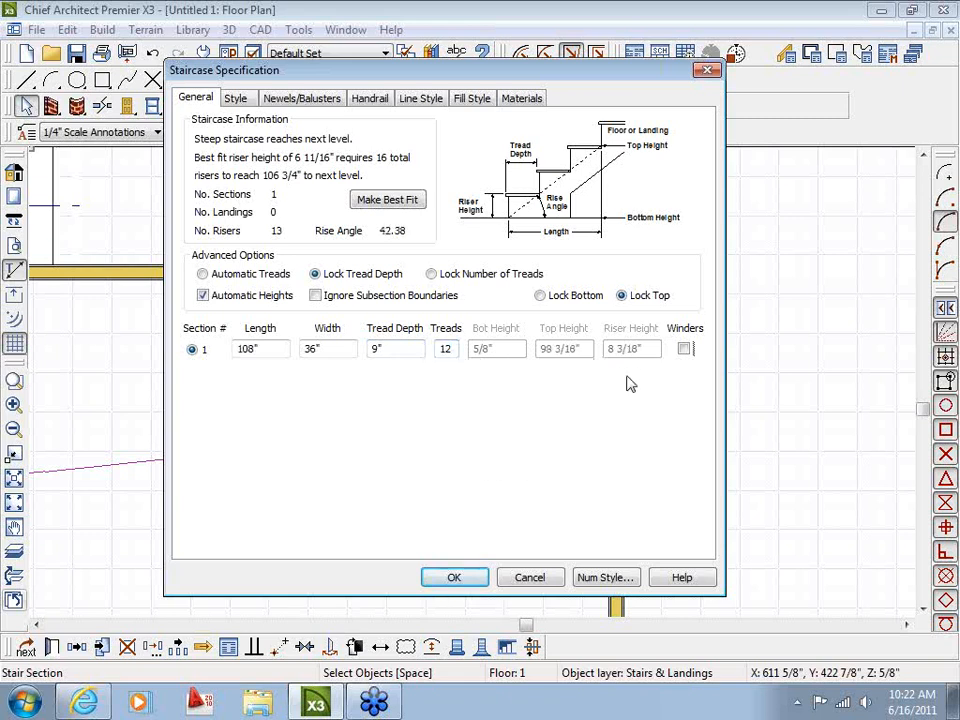
{"action": "left_click", "coordinate": [455, 579]}
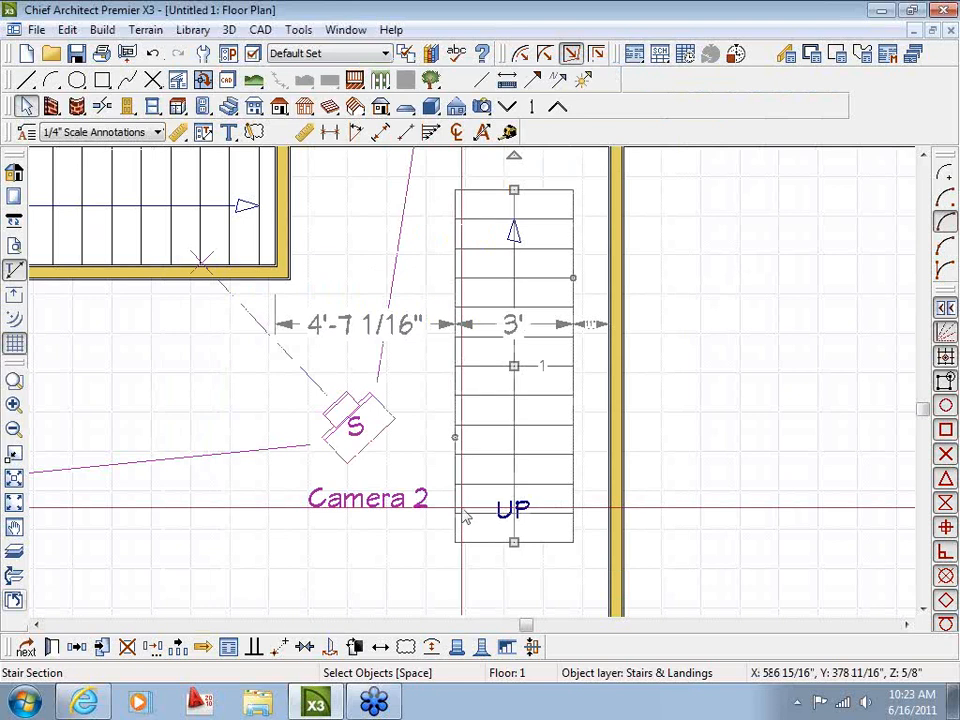
Step: Create a backclipped cross section looking left from above the center wall and examine the floor levels in it
{"action": "left_click", "coordinate": [457, 107]}
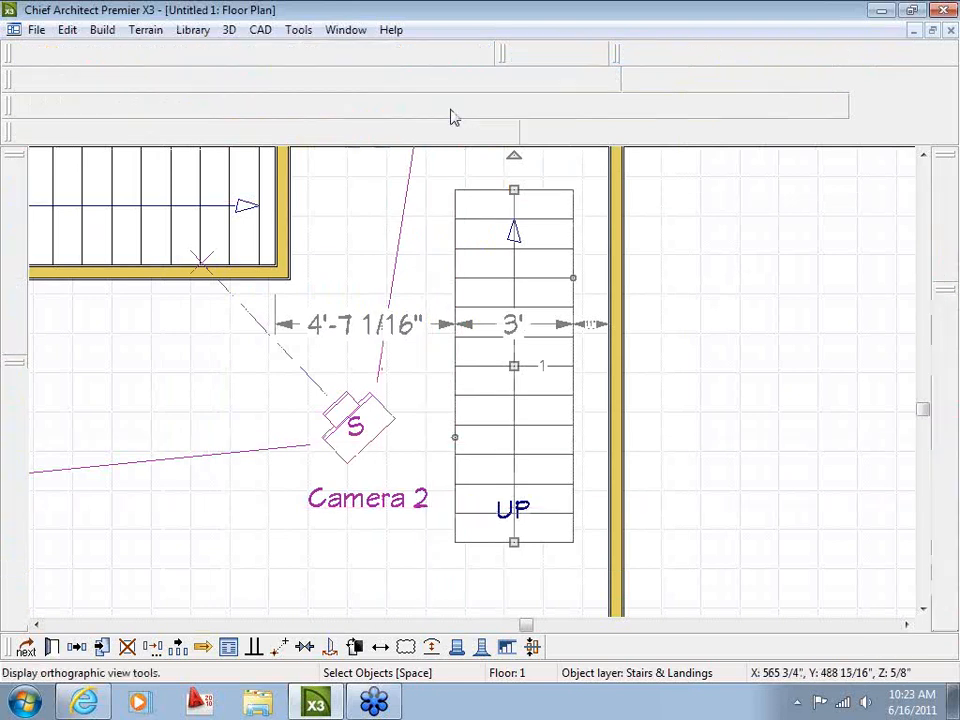
{"action": "left_click", "coordinate": [633, 109]}
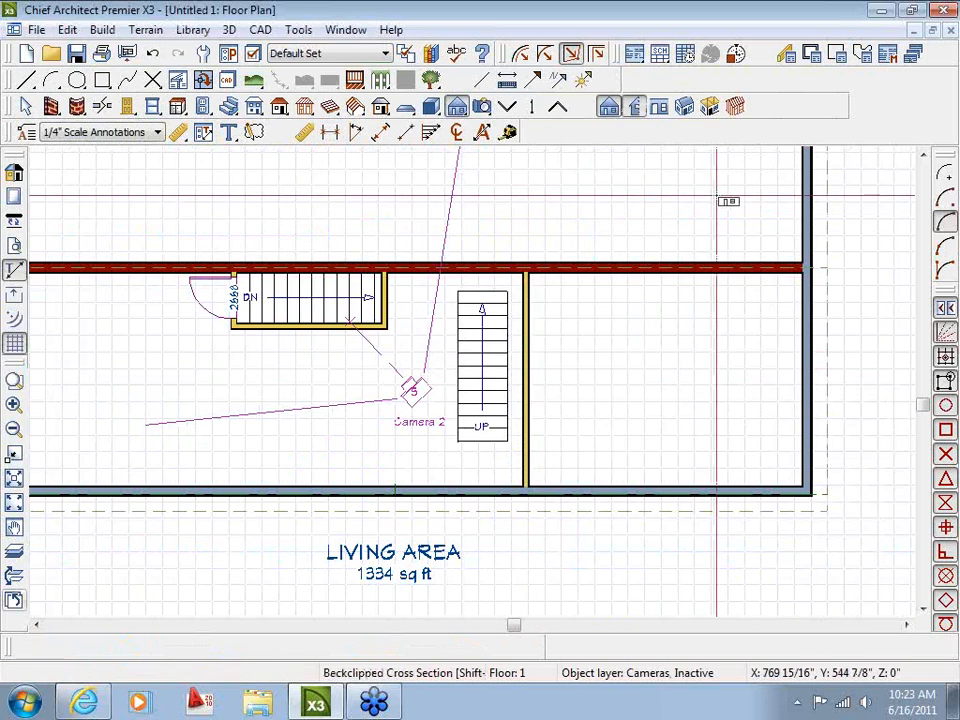
{"action": "left_click_drag", "start_coordinate": [717, 196], "coordinate": [619, 194]}
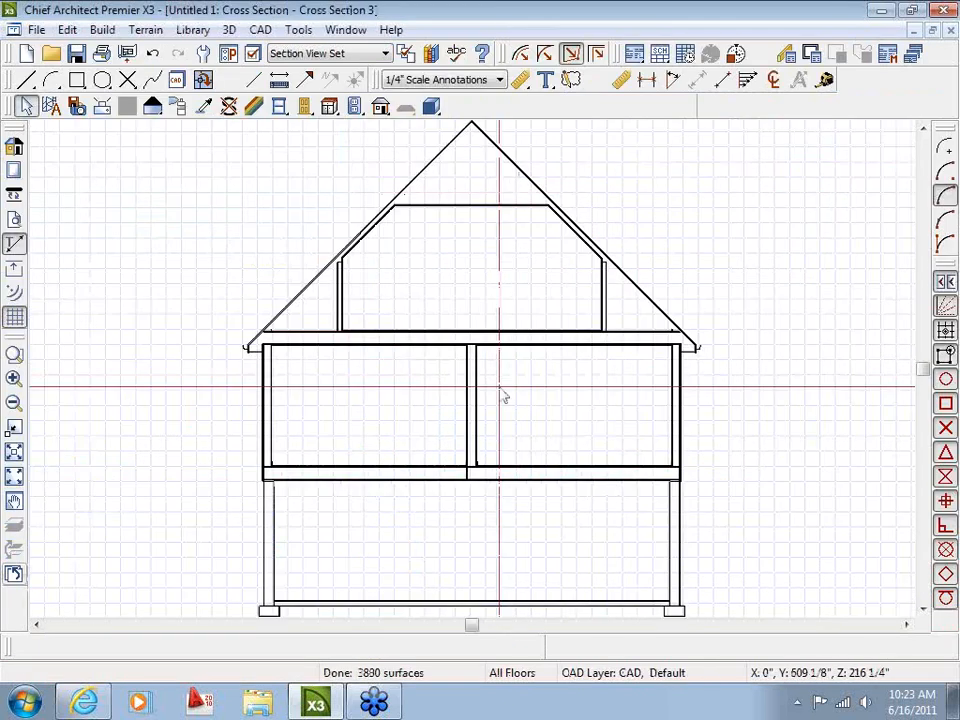
{"action": "scroll", "coordinate": [506, 396], "scroll_direction": "up", "scroll_amount": 4}
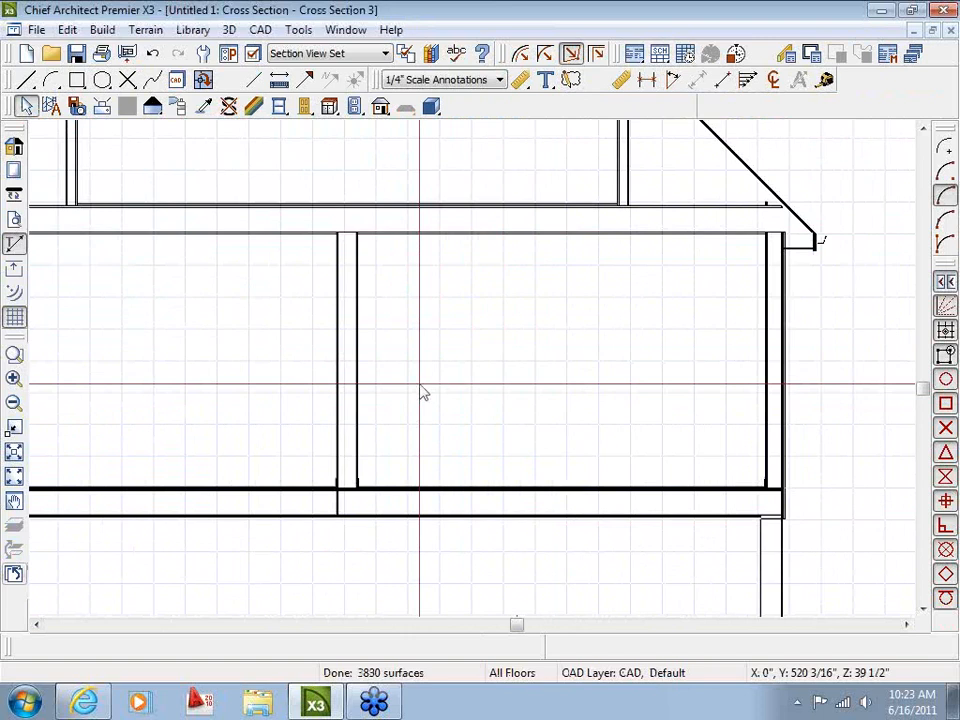
{"action": "scroll", "coordinate": [433, 404], "scroll_direction": "down", "scroll_amount": 3}
{"action": "middle_click_drag", "start_coordinate": [434, 402], "coordinate": [546, 400]}
{"action": "scroll", "coordinate": [546, 400], "scroll_direction": "up", "scroll_amount": 1}
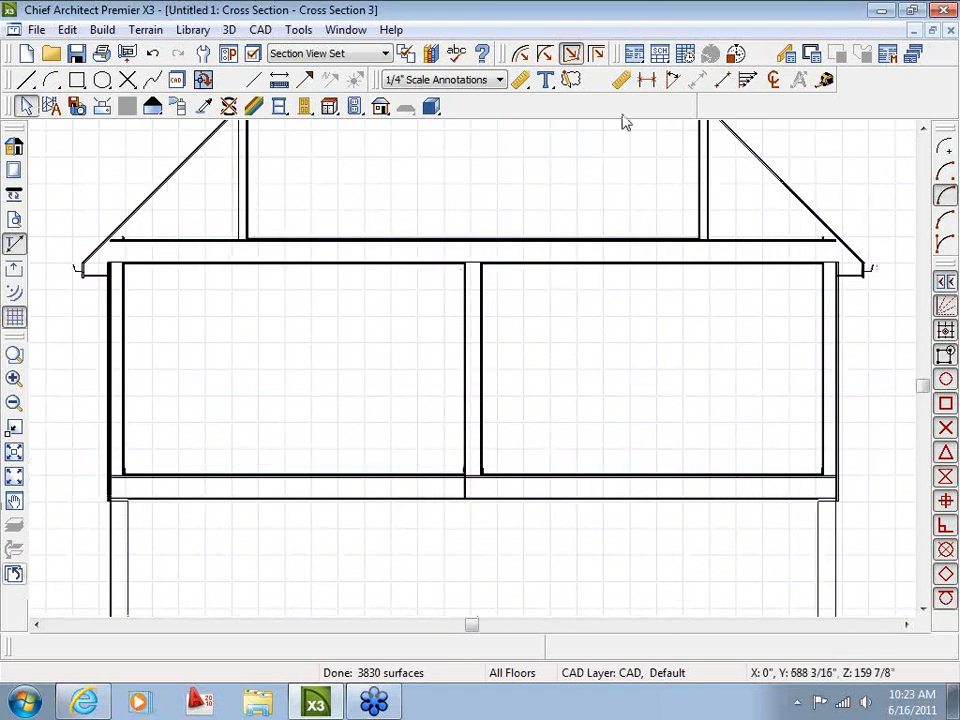
Step: Save the plan to the Desktop under the name TEST
{"action": "left_click", "coordinate": [36, 29]}
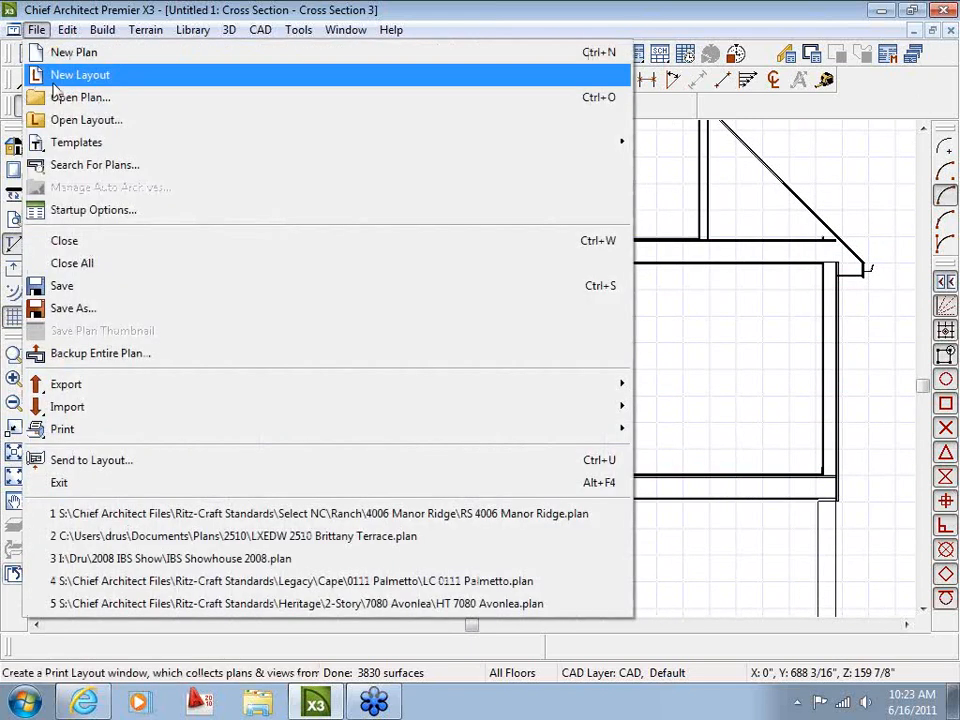
{"action": "left_click", "coordinate": [672, 40]}
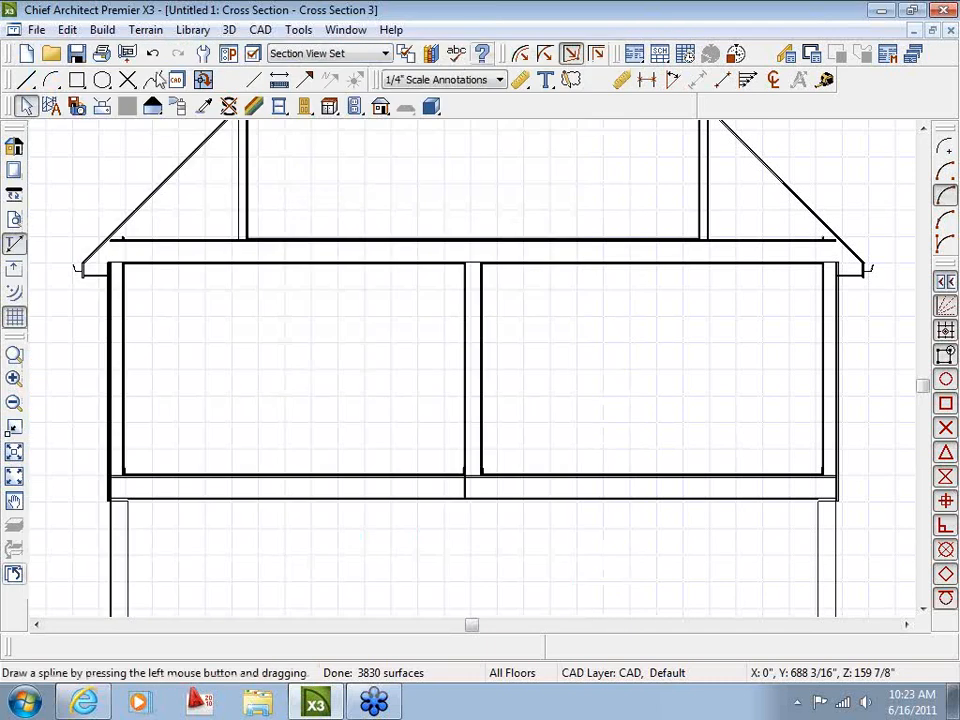
{"action": "left_click", "coordinate": [76, 53]}
{"action": "left_click", "coordinate": [146, 121]}
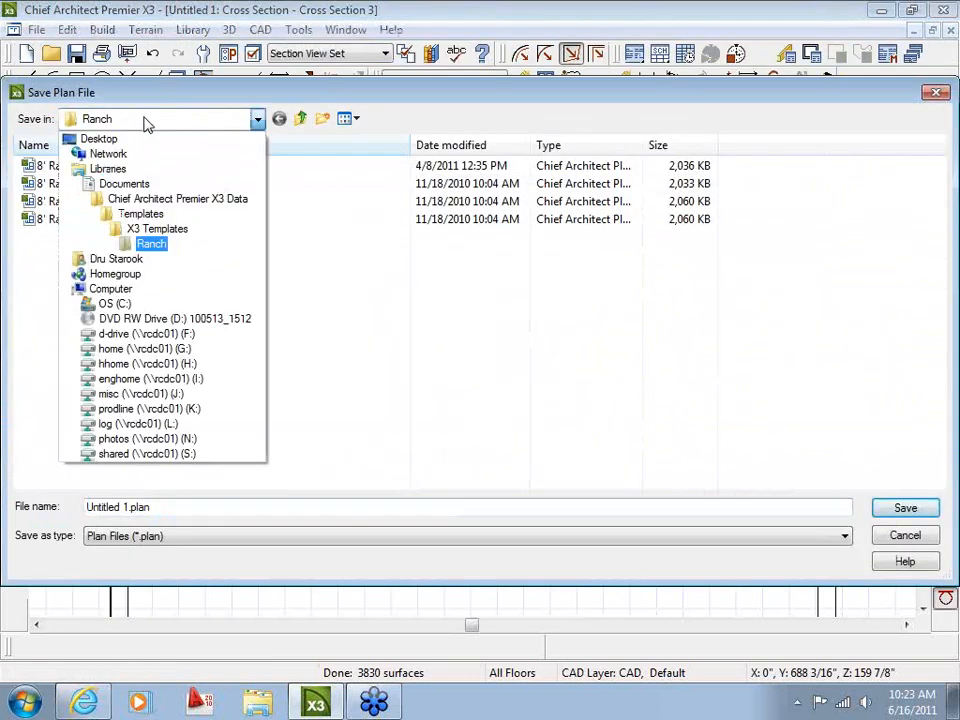
{"action": "left_click", "coordinate": [136, 141]}
{"action": "left_click_drag", "start_coordinate": [165, 508], "coordinate": [9, 520]}
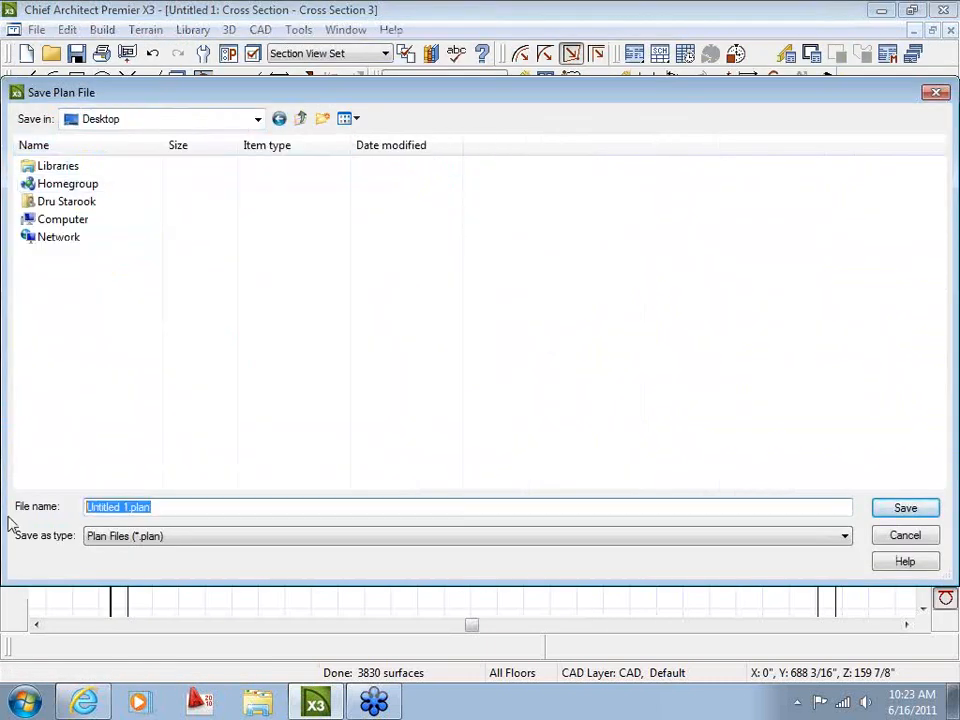
{"action": "type", "text": "TEST"}
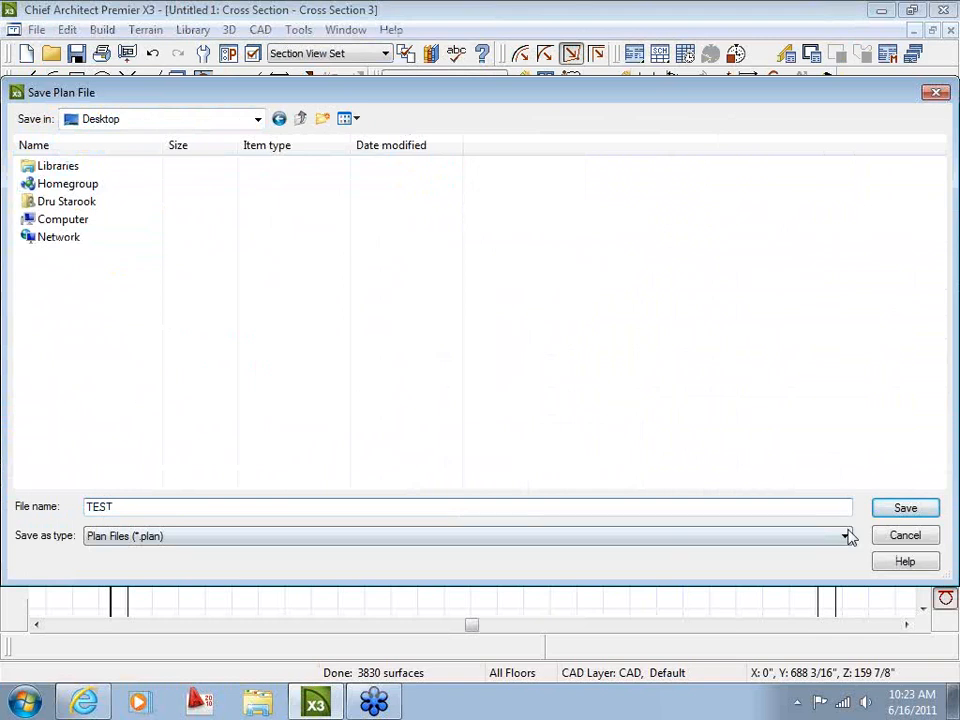
{"action": "key", "text": "Return"}
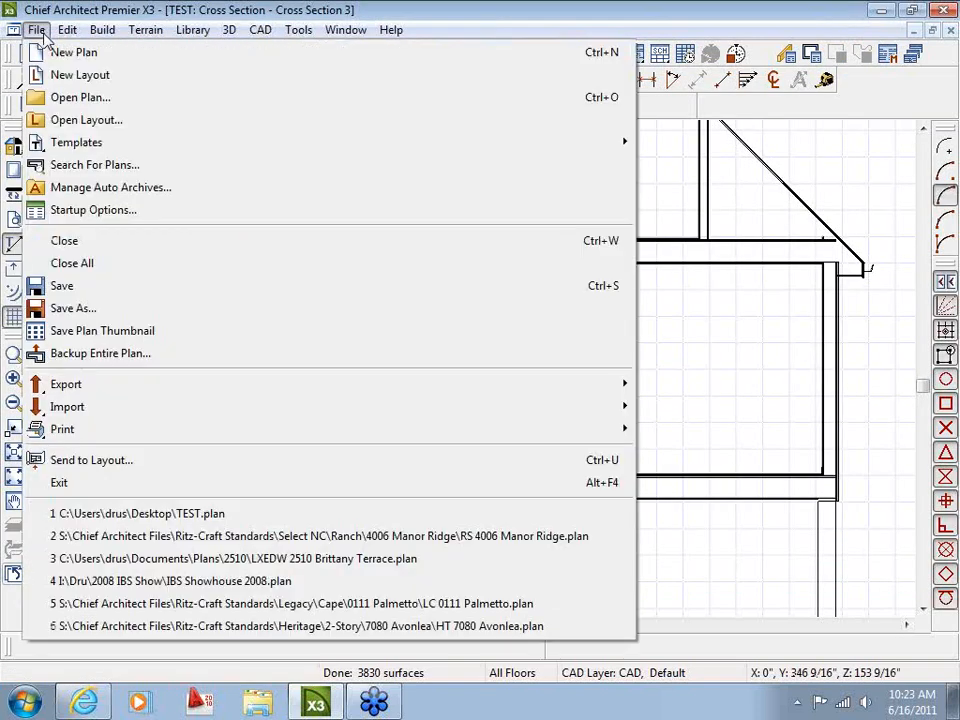
Step: Start a new plan from the template 8' 2-Story Template 12-12 X3.plan in the X3 Templates 2-Story folder
{"action": "mouse_move", "coordinate": [120, 145]}
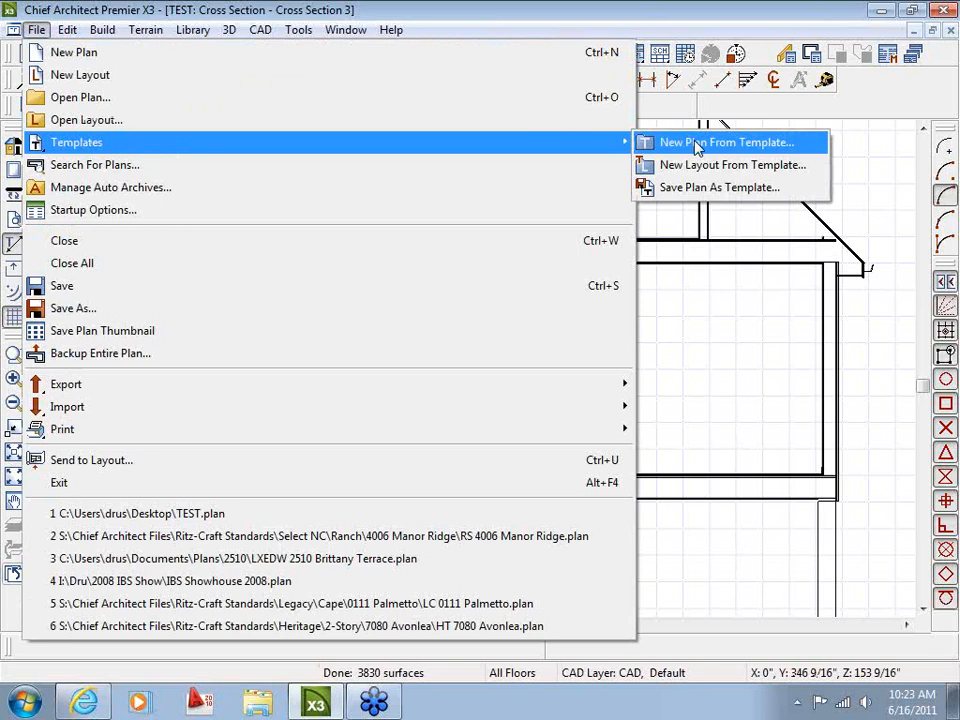
{"action": "left_click", "coordinate": [697, 147]}
{"action": "left_click", "coordinate": [143, 124]}
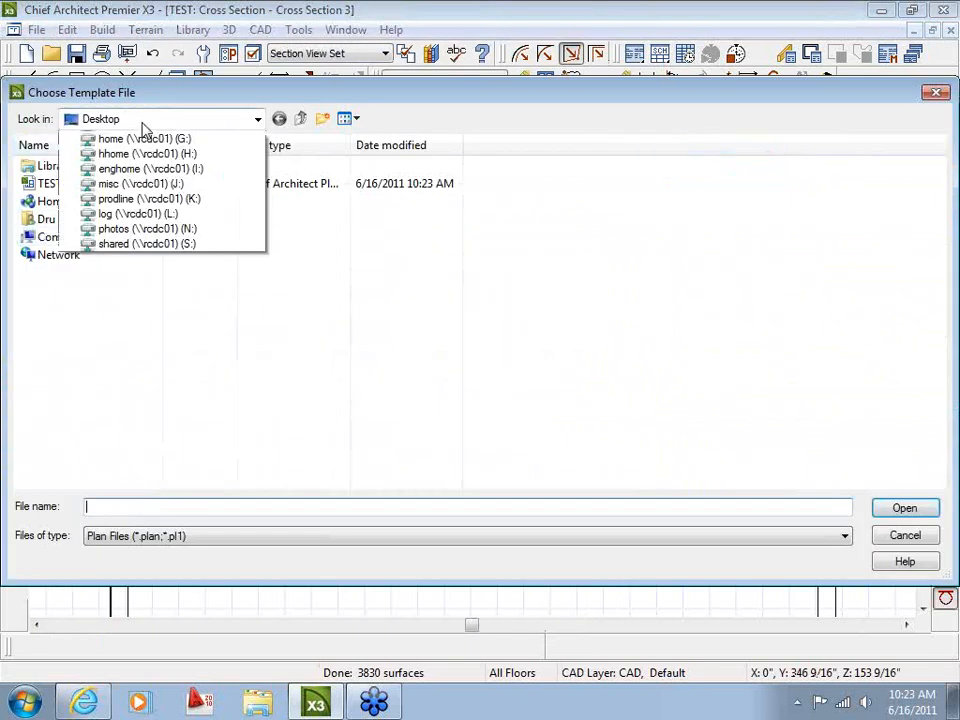
{"action": "left_click", "coordinate": [112, 169]}
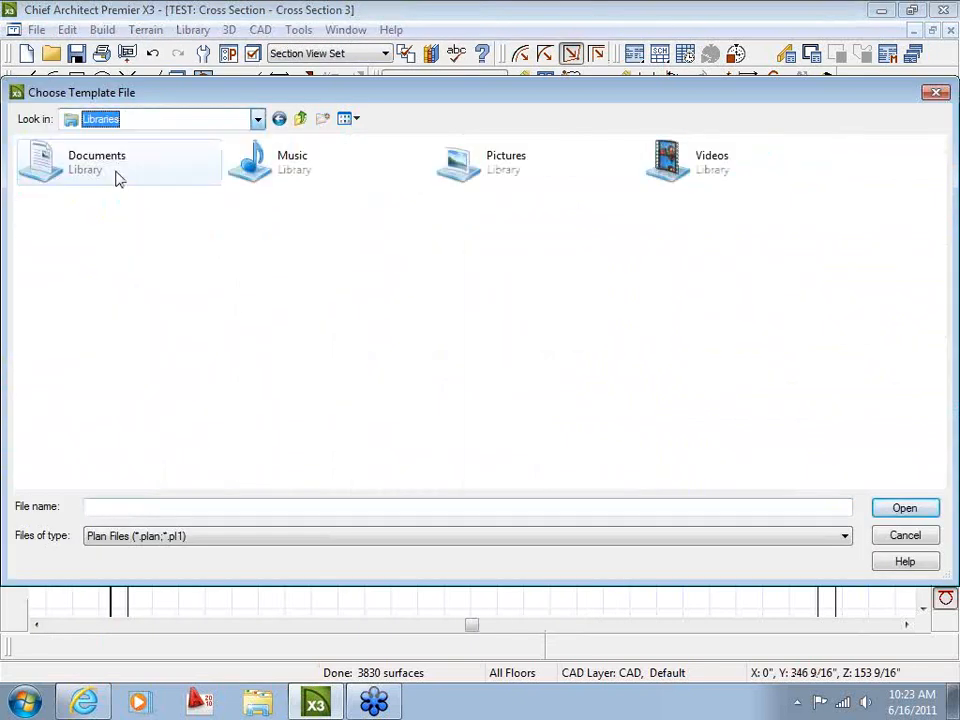
{"action": "double_click", "coordinate": [52, 172]}
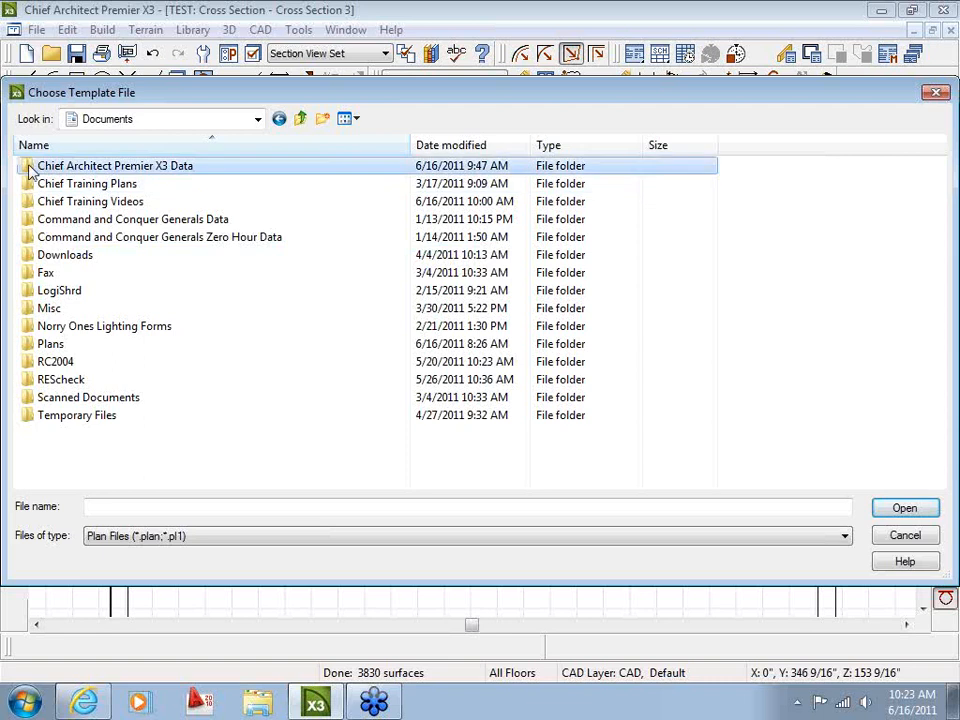
{"action": "double_click", "coordinate": [30, 165]}
{"action": "left_click", "coordinate": [27, 273]}
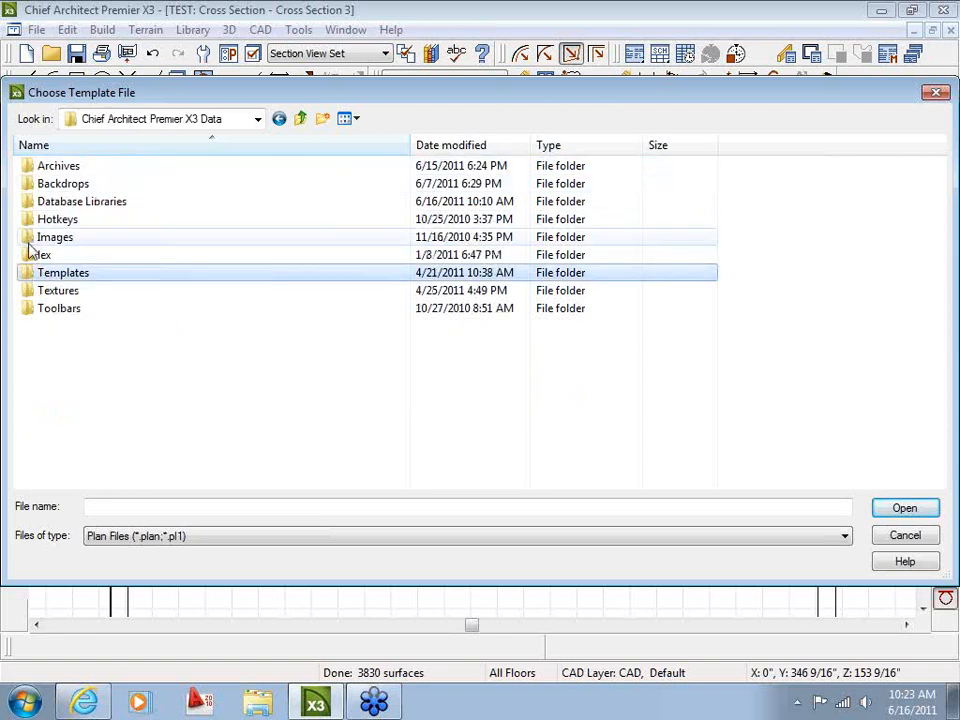
{"action": "double_click", "coordinate": [28, 278]}
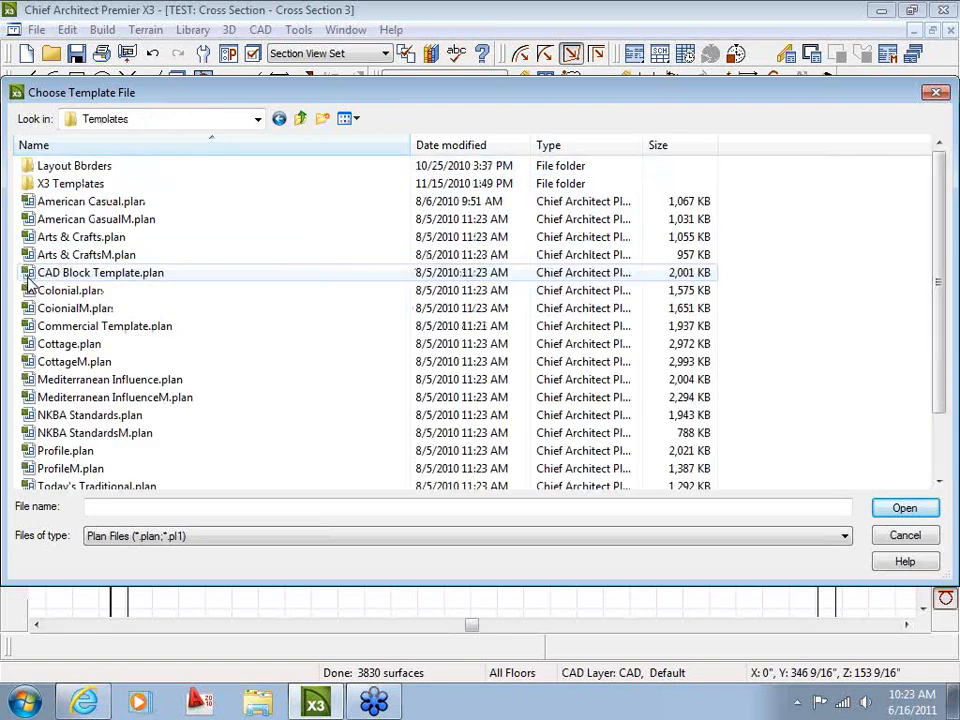
{"action": "left_click", "coordinate": [28, 185]}
{"action": "double_click", "coordinate": [30, 185]}
{"action": "double_click", "coordinate": [28, 166]}
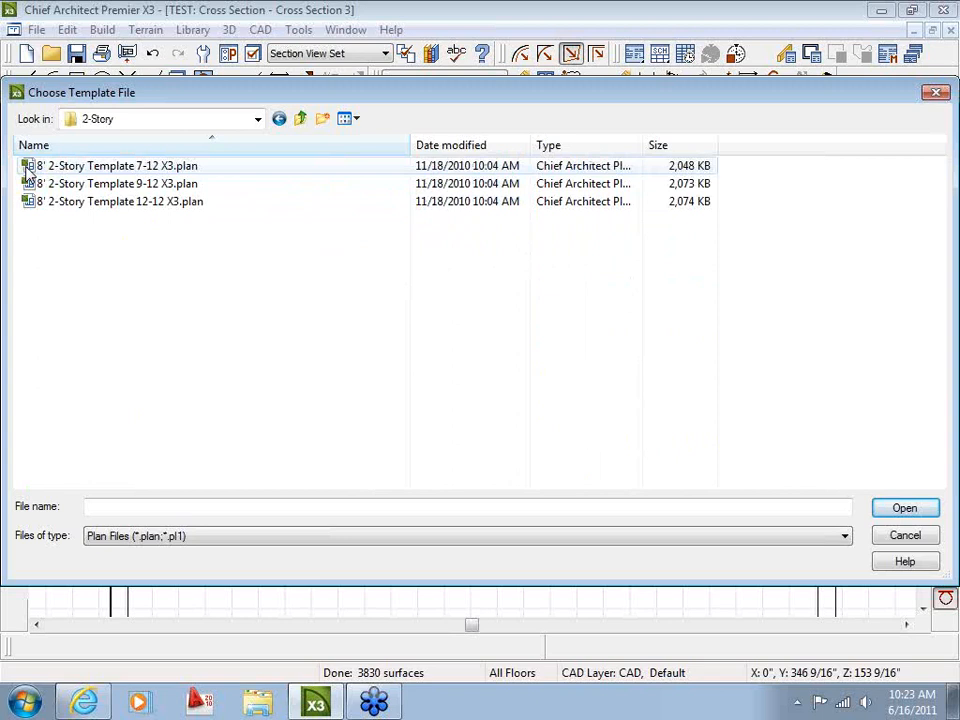
{"action": "double_click", "coordinate": [32, 201]}
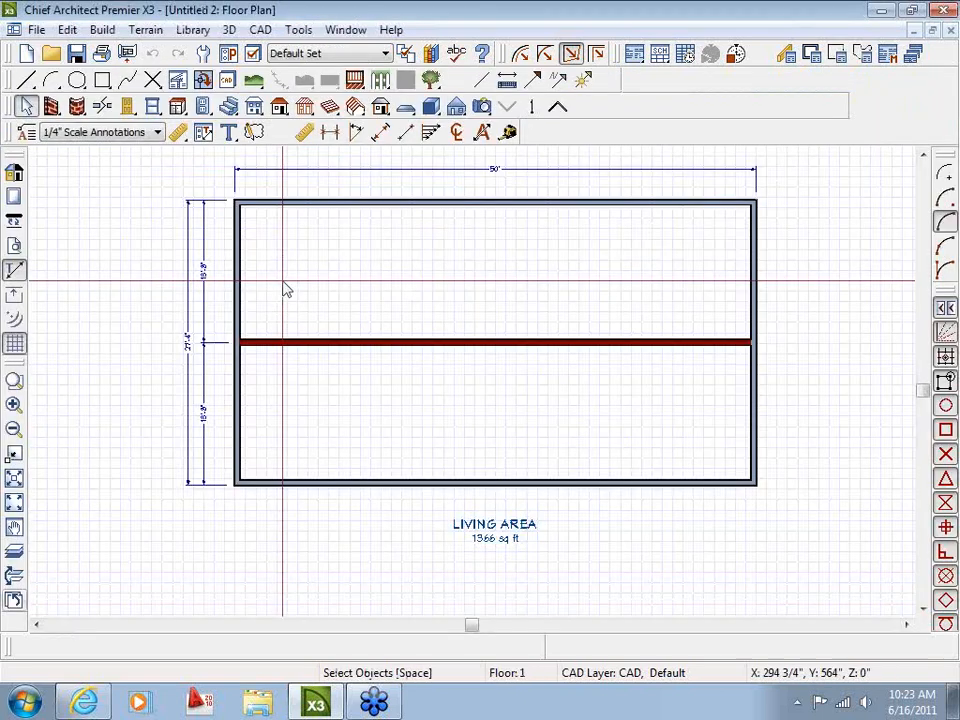
Step: Create a cross section looking left from above the center wall and examine the floor platform between the two stories
{"action": "left_click", "coordinate": [466, 112]}
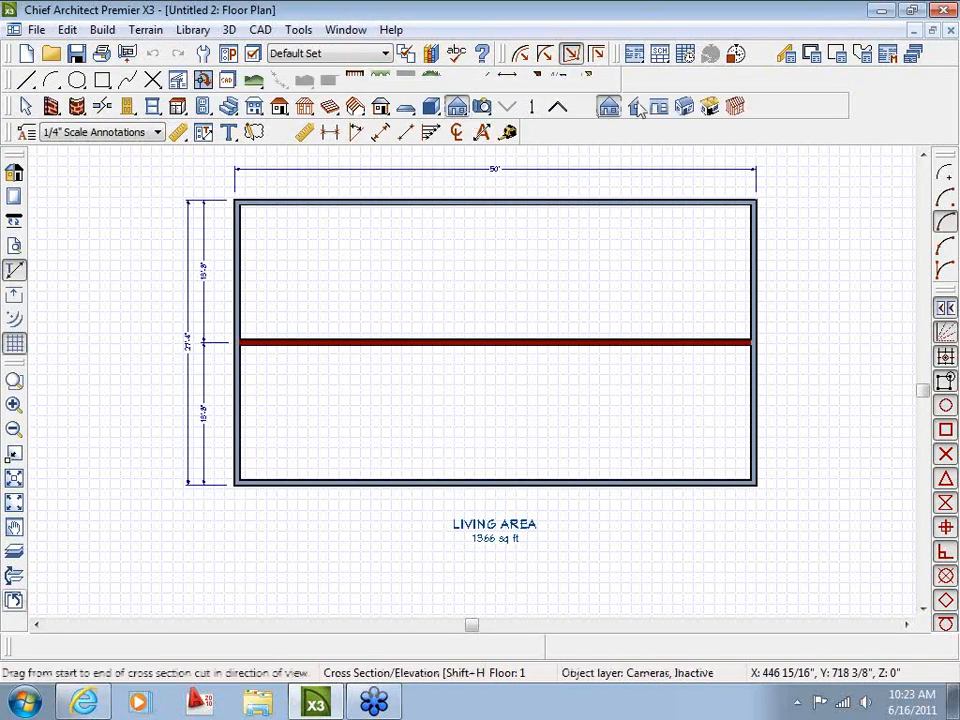
{"action": "left_click_drag", "start_coordinate": [677, 266], "coordinate": [586, 276]}
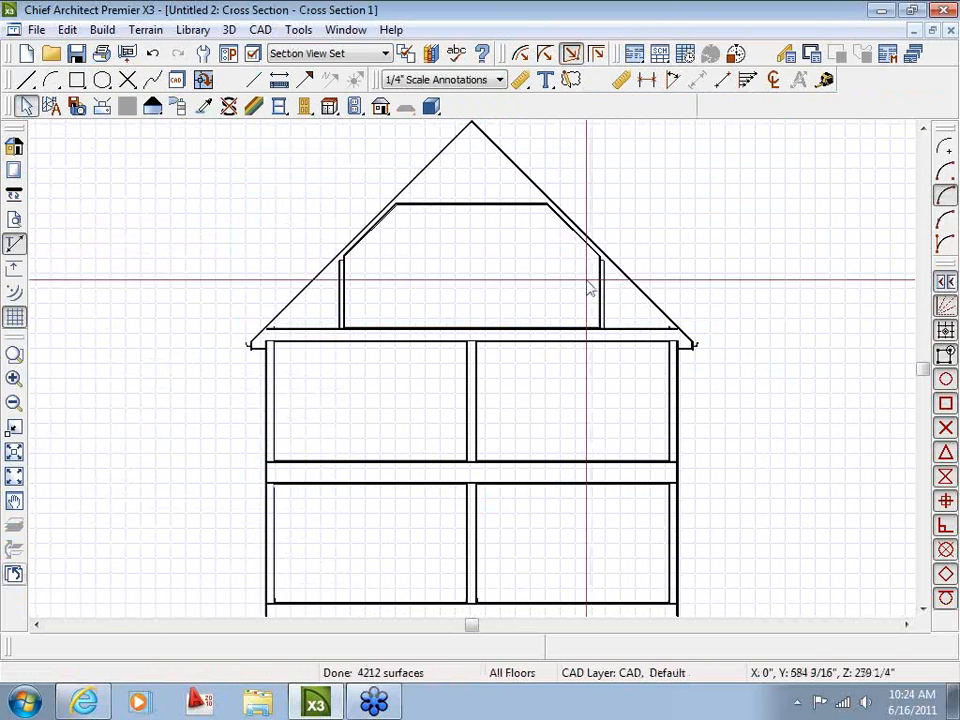
{"action": "scroll", "coordinate": [590, 290], "scroll_direction": "up", "scroll_amount": 3}
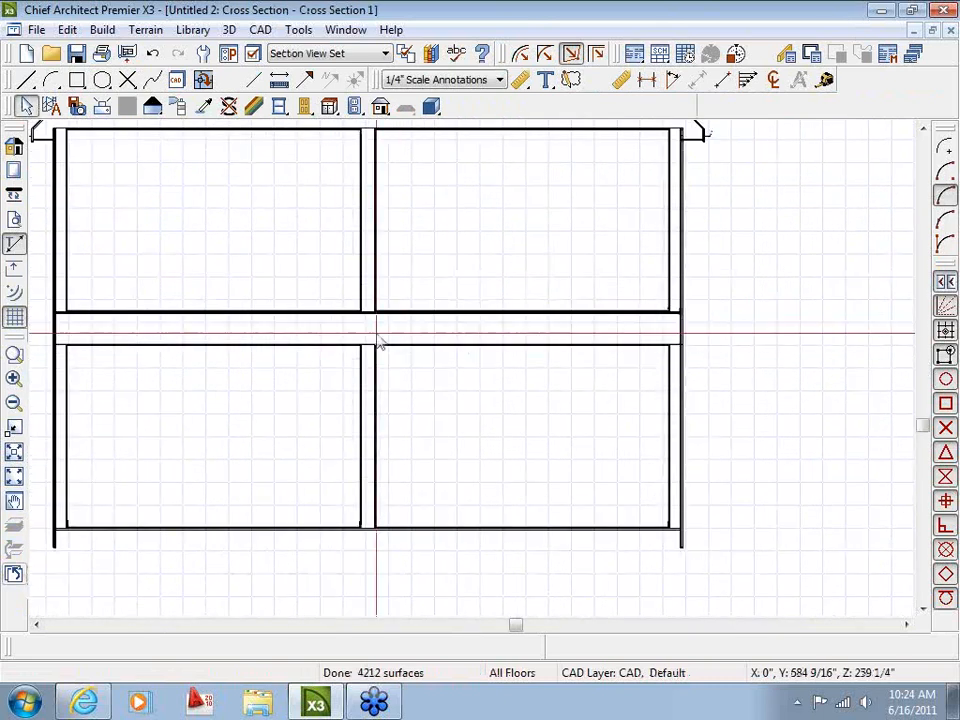
{"action": "scroll", "coordinate": [380, 342], "scroll_direction": "up", "scroll_amount": 2}
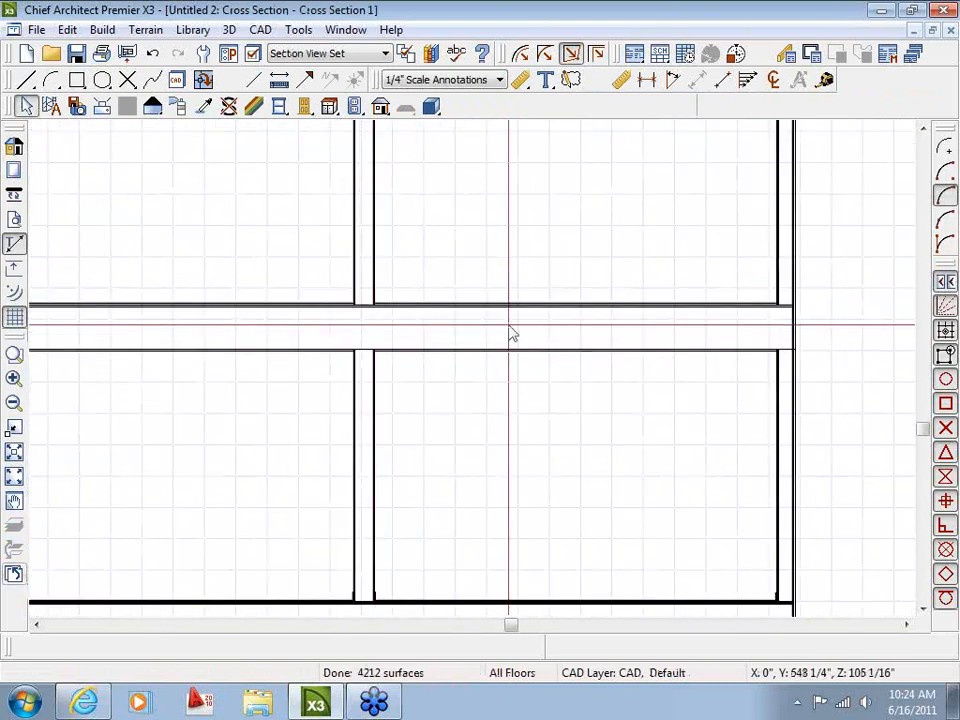
{"action": "scroll", "coordinate": [511, 333], "scroll_direction": "up", "scroll_amount": 2}
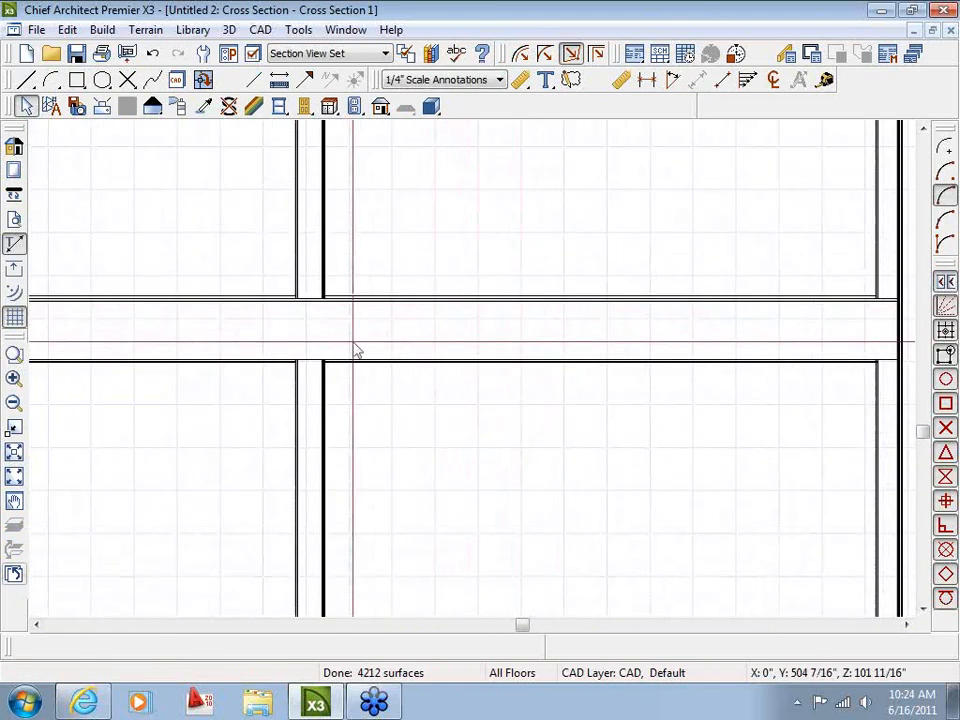
{"action": "scroll", "coordinate": [510, 405], "scroll_direction": "down", "scroll_amount": 1}
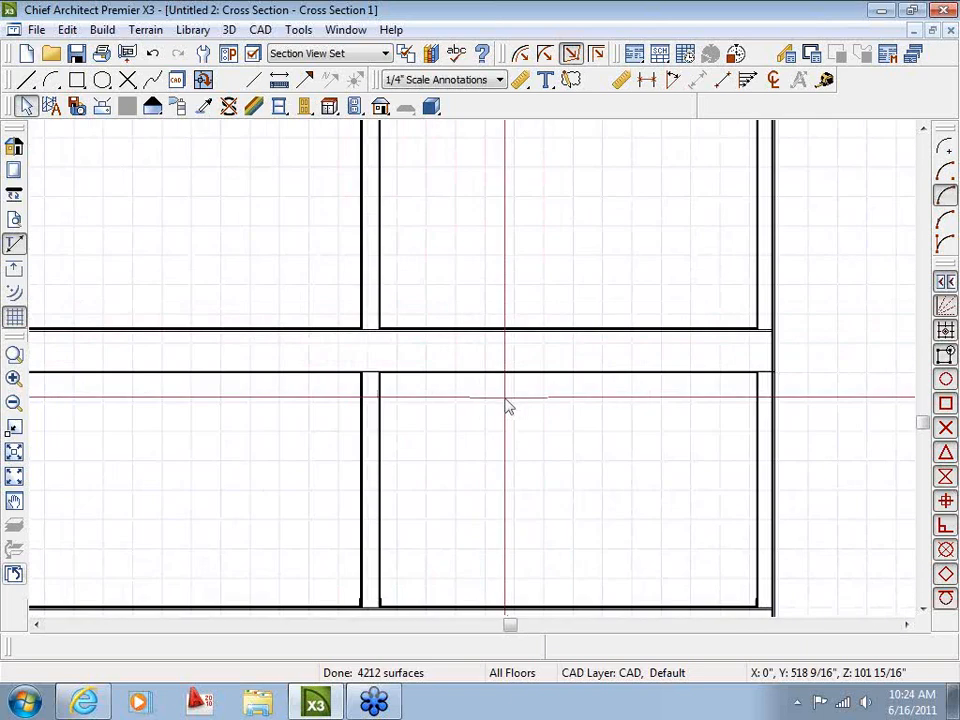
{"action": "scroll", "coordinate": [510, 405], "scroll_direction": "down", "scroll_amount": 1}
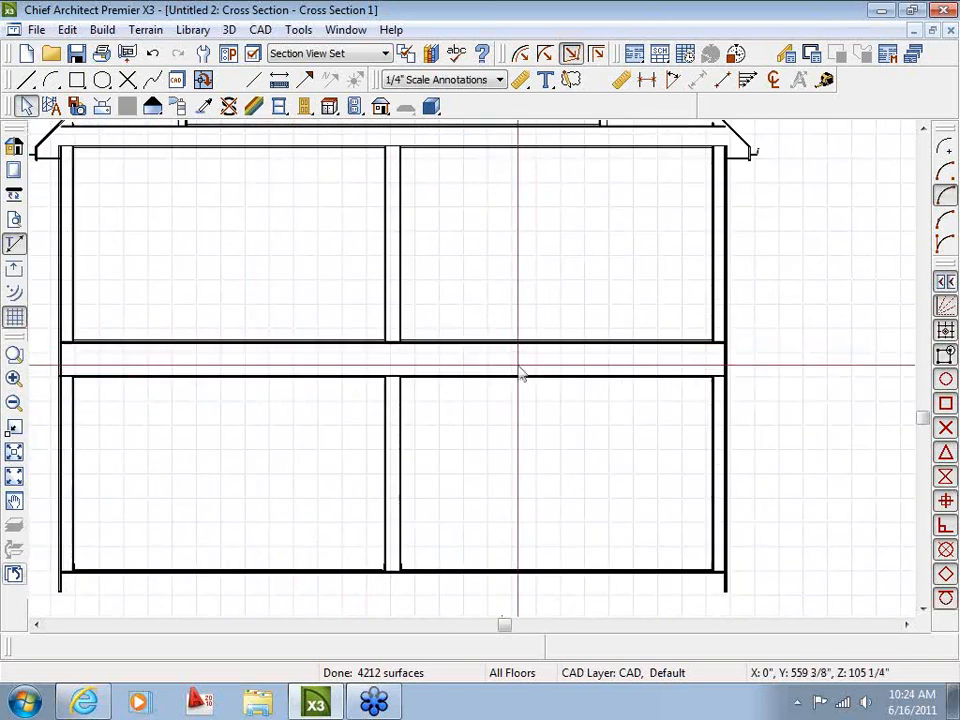
{"action": "middle_click_drag", "start_coordinate": [498, 465], "coordinate": [538, 471]}
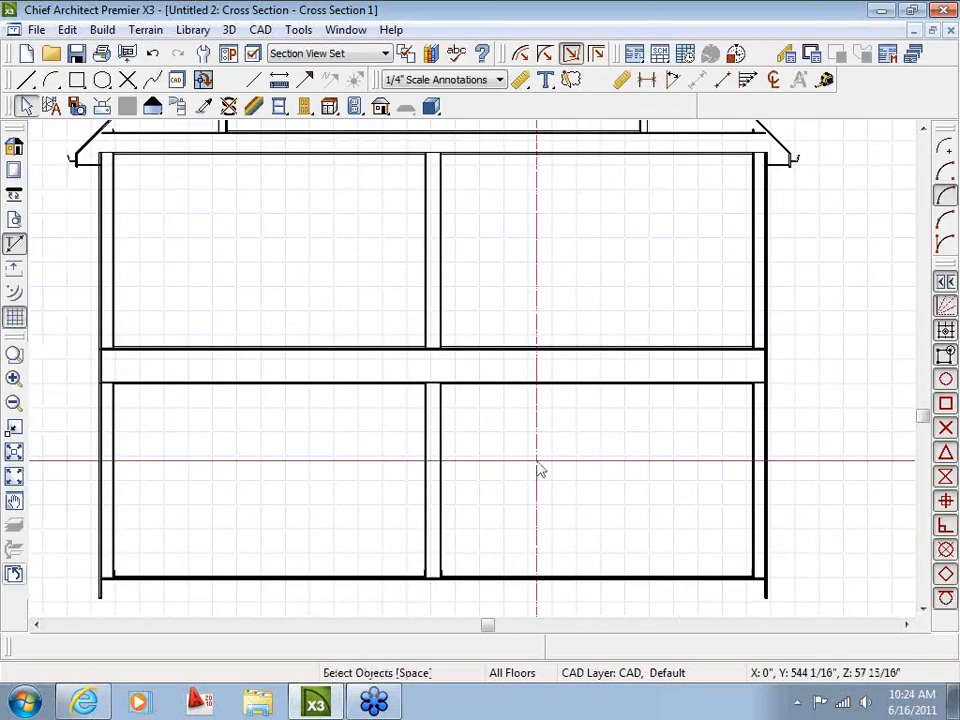
{"action": "scroll", "coordinate": [556, 395], "scroll_direction": "up", "scroll_amount": 1}
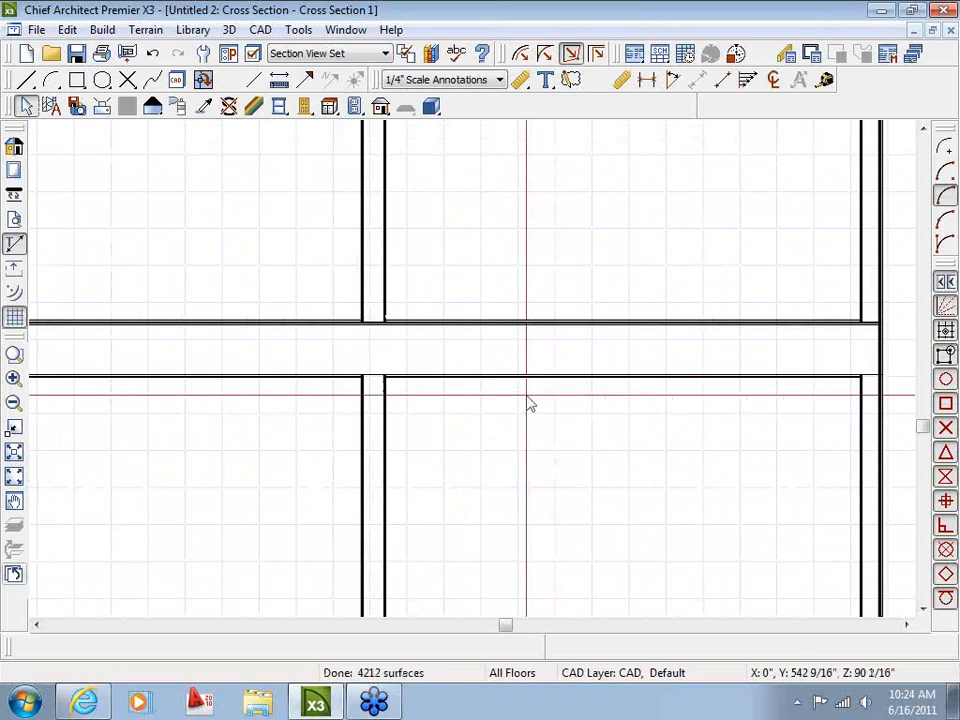
{"action": "scroll", "coordinate": [545, 385], "scroll_direction": "down", "scroll_amount": 2}
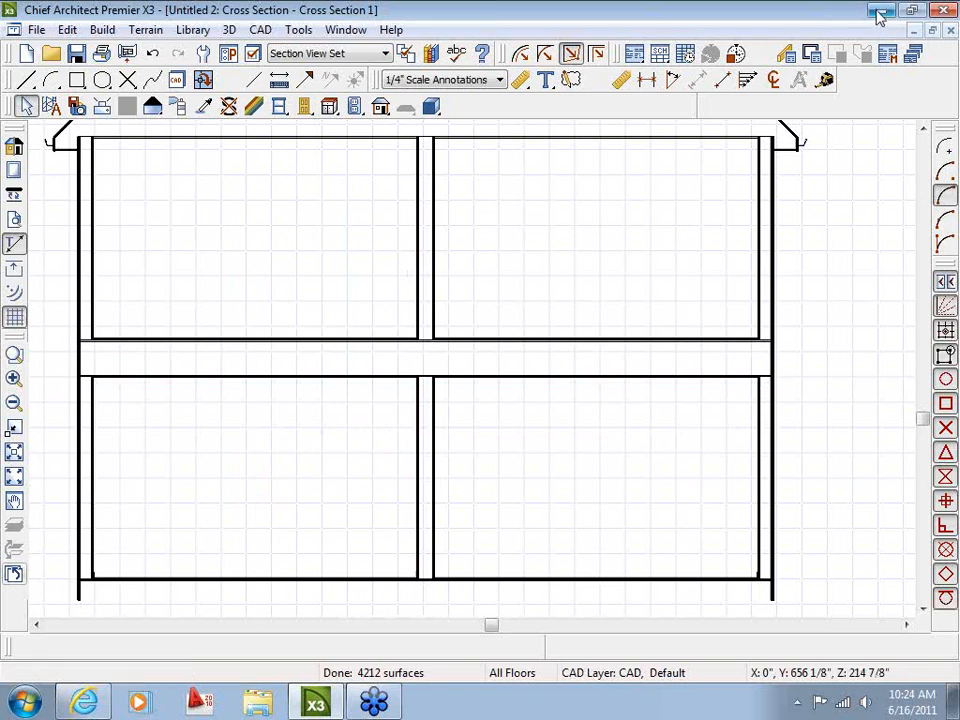
Step: Return to the TEST floor plan and move the upward staircase 11" sideways against the long interior wall
{"action": "left_click", "coordinate": [345, 29]}
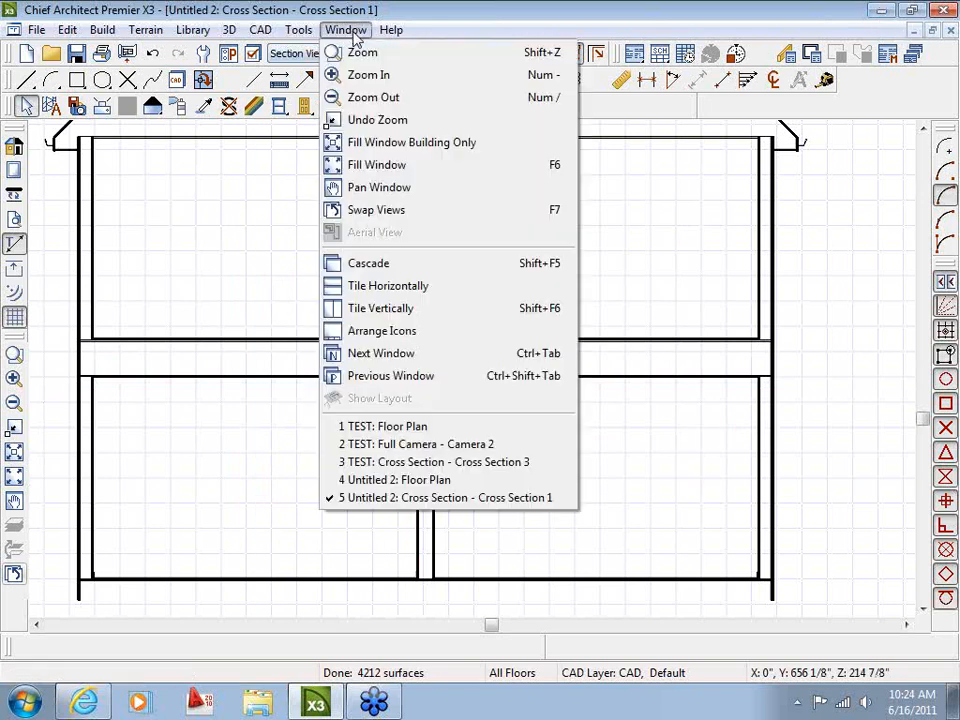
{"action": "left_click", "coordinate": [388, 426]}
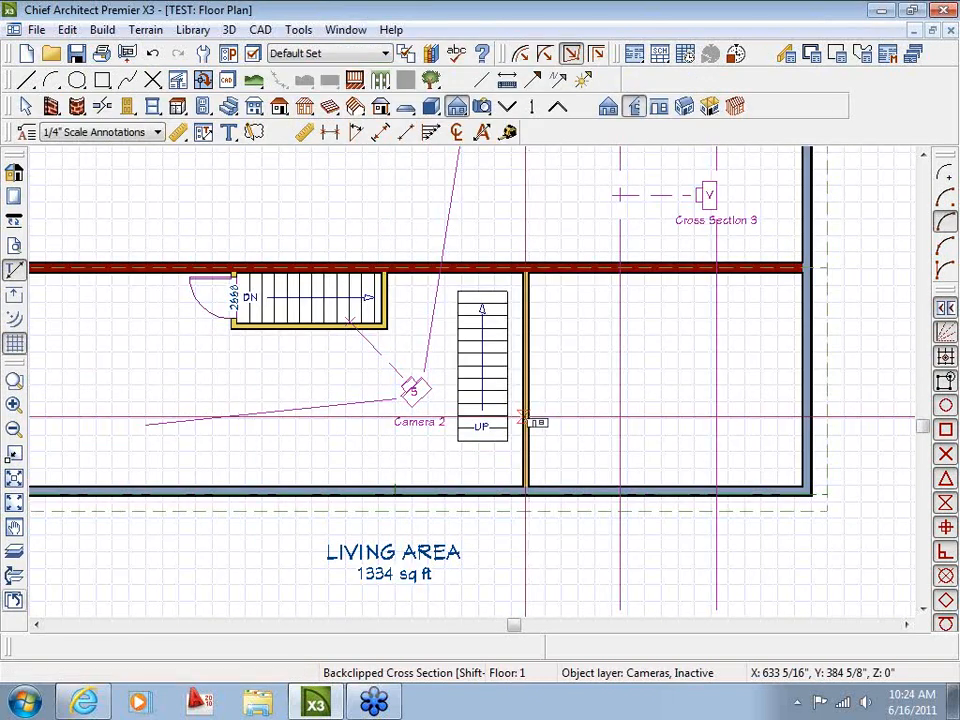
{"action": "key", "text": "space"}
{"action": "middle_click_drag", "start_coordinate": [321, 396], "coordinate": [388, 440]}
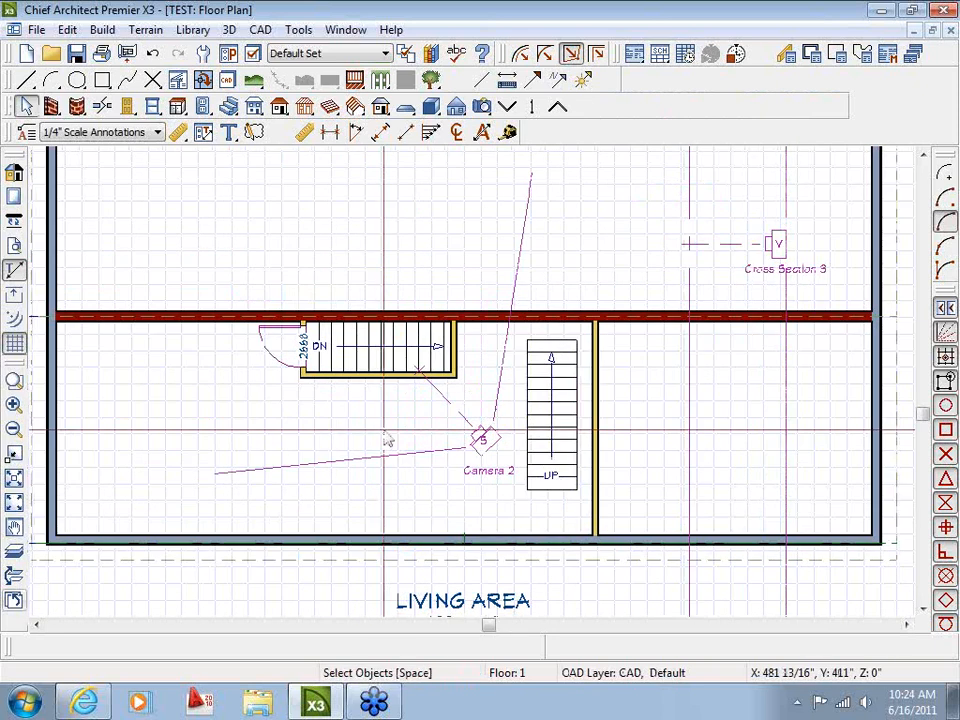
{"action": "scroll", "coordinate": [388, 440], "scroll_direction": "up", "scroll_amount": 1}
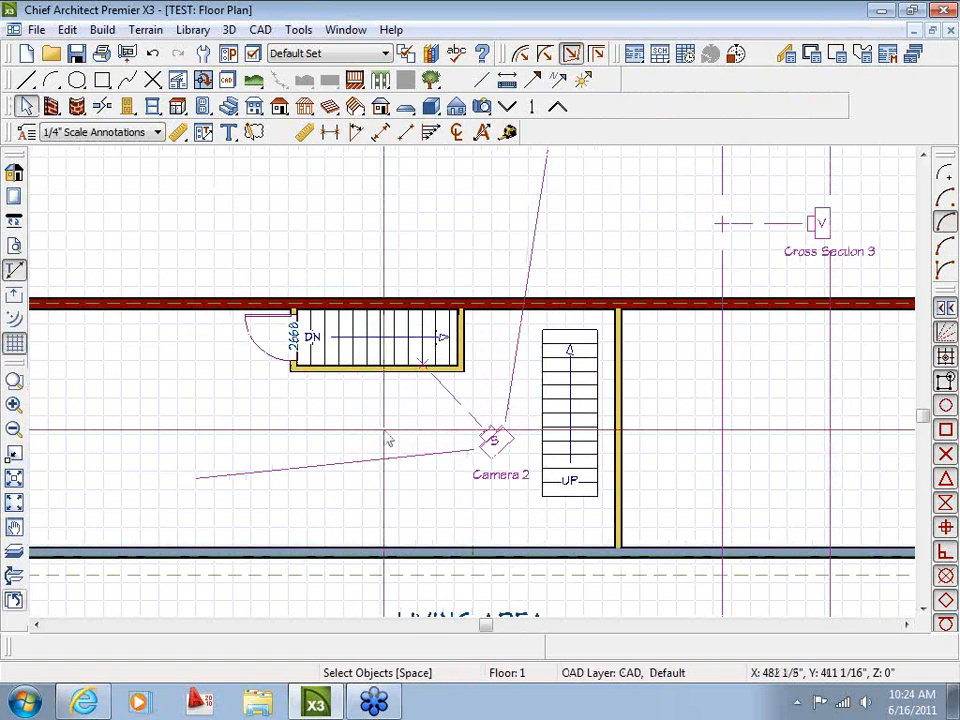
{"action": "middle_click_drag", "start_coordinate": [654, 451], "coordinate": [403, 466]}
{"action": "scroll", "coordinate": [343, 441], "scroll_direction": "up", "scroll_amount": 4}
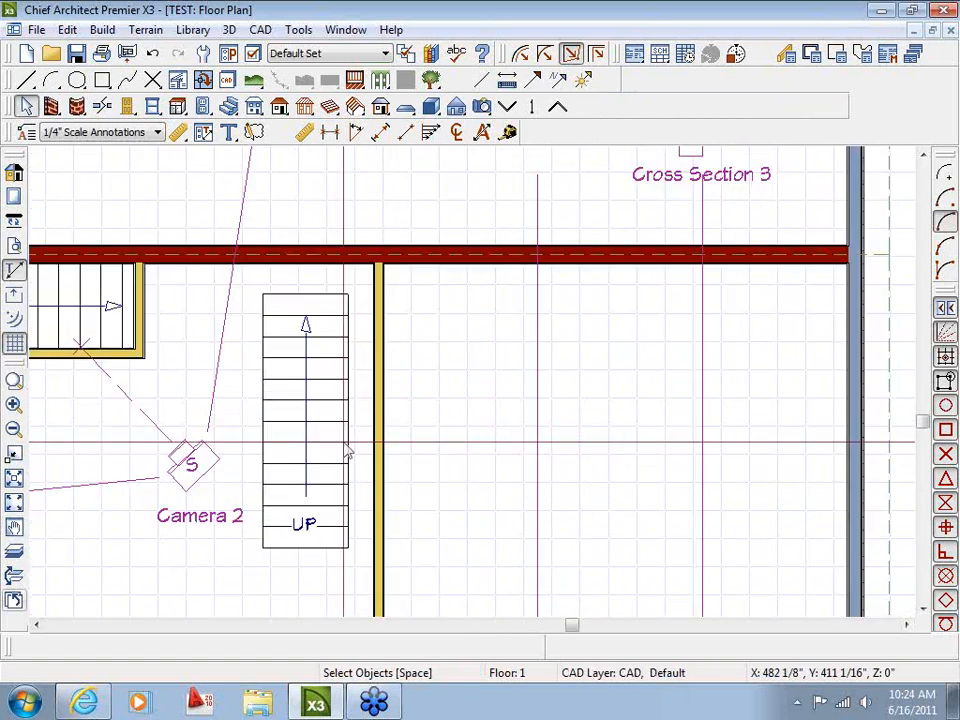
{"action": "middle_click_drag", "start_coordinate": [343, 441], "coordinate": [428, 396]}
{"action": "scroll", "coordinate": [428, 396], "scroll_direction": "up", "scroll_amount": 3}
{"action": "scroll", "coordinate": [418, 400], "scroll_direction": "down", "scroll_amount": 2}
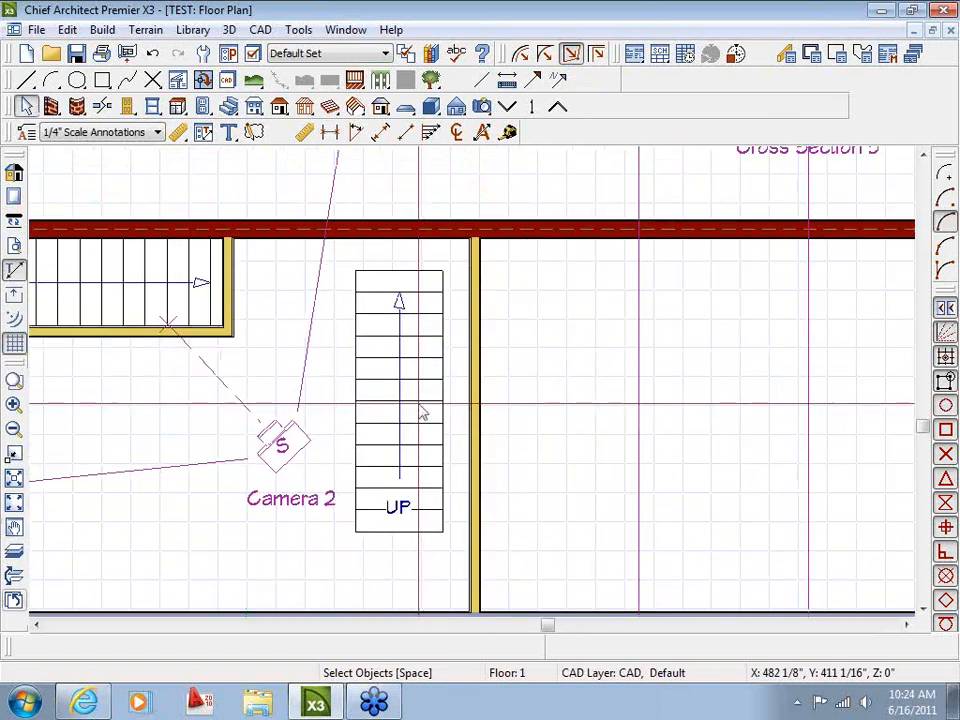
{"action": "left_click", "coordinate": [413, 428]}
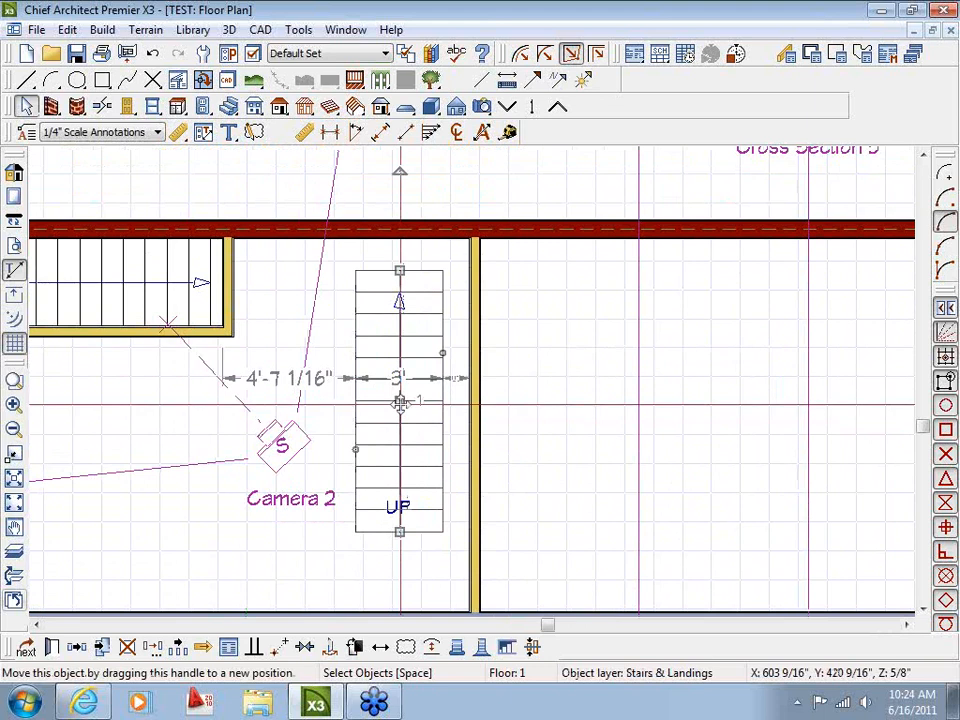
{"action": "left_click_drag", "start_coordinate": [399, 403], "coordinate": [426, 401]}
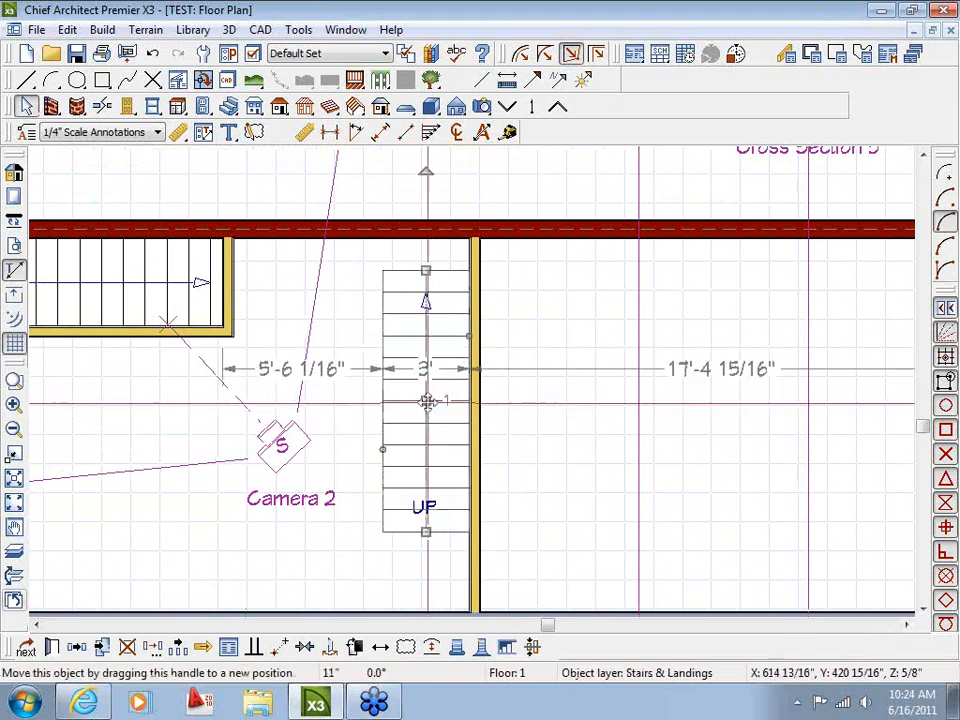
Step: Review the upward staircase's general specification and move the staircase up against the center wall
{"action": "double_click", "coordinate": [437, 464]}
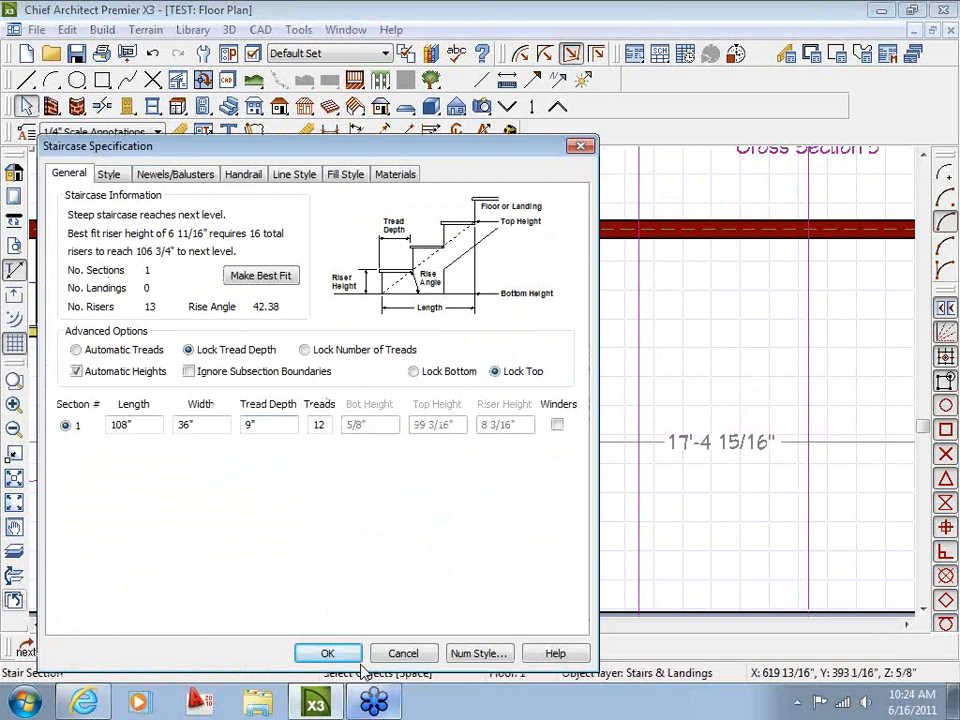
{"action": "left_click", "coordinate": [330, 654]}
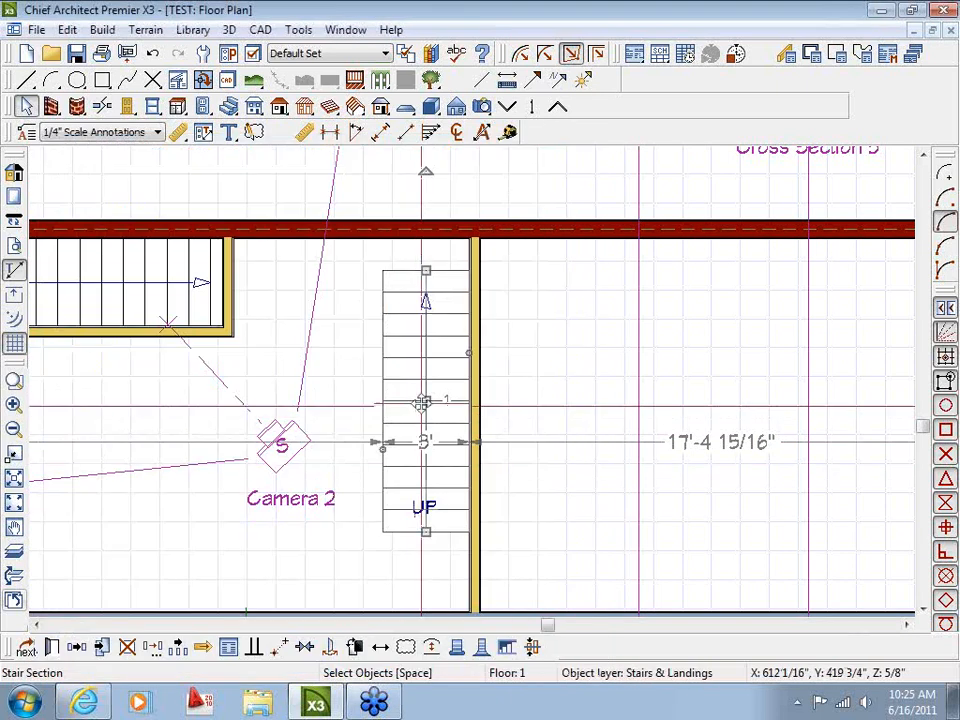
{"action": "left_click_drag", "start_coordinate": [424, 402], "coordinate": [424, 350]}
{"action": "left_click", "coordinate": [385, 519]}
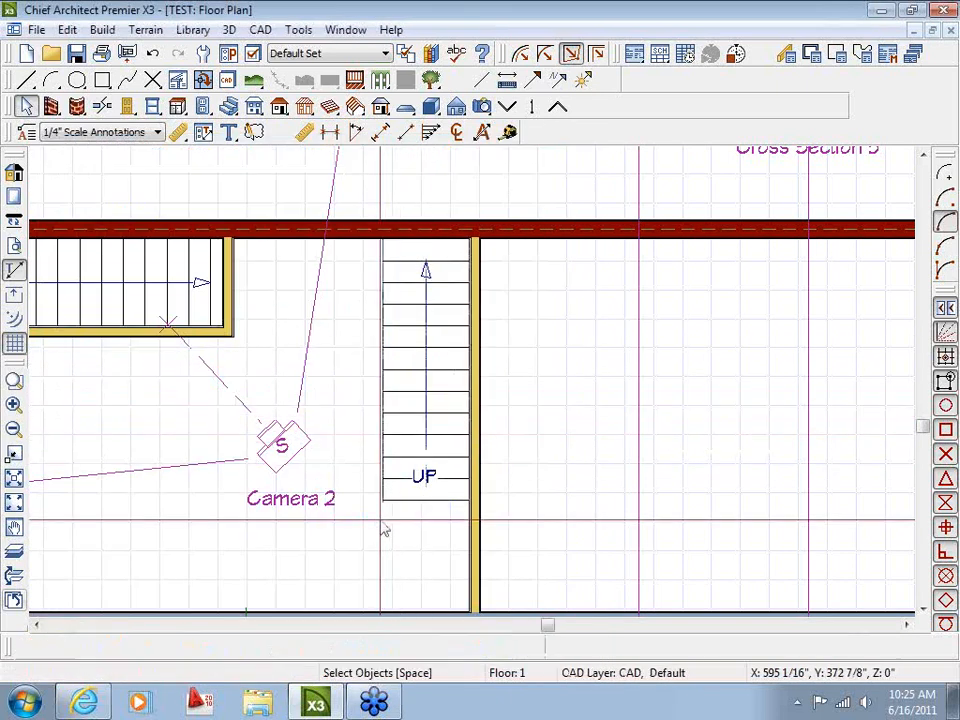
Step: Draw a straight interior wall about 6'-1 1/2" long beside the upward staircase from the center wall, and continue it across the stairs to the opposite wall
{"action": "middle_click_drag", "start_coordinate": [385, 518], "coordinate": [419, 516]}
{"action": "left_click", "coordinate": [53, 107]}
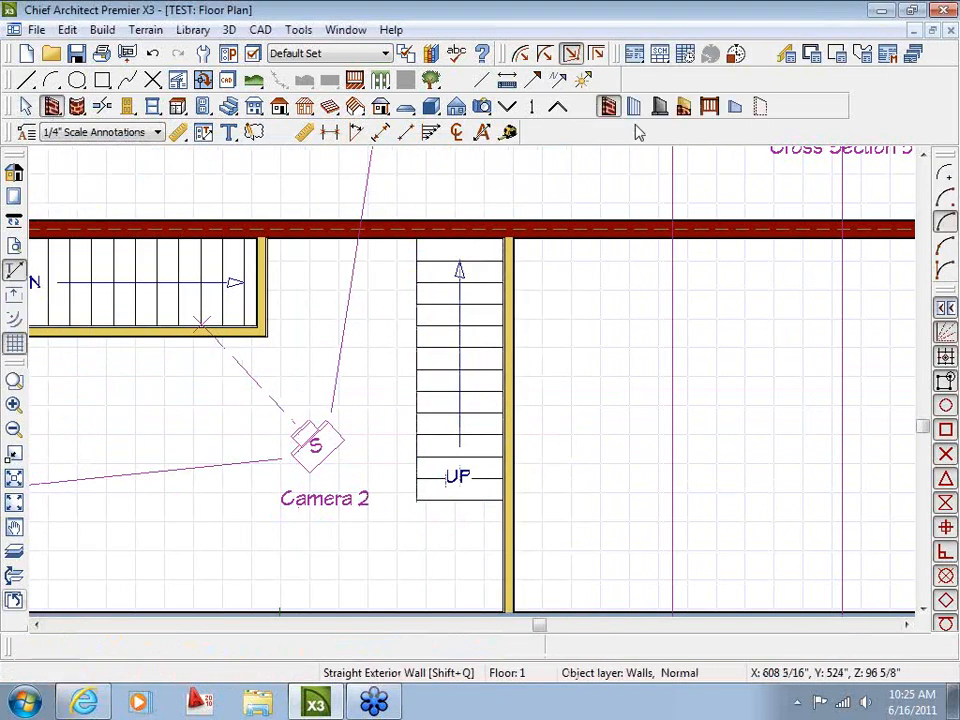
{"action": "left_click", "coordinate": [634, 106]}
{"action": "left_click_drag", "start_coordinate": [398, 232], "coordinate": [397, 414]}
{"action": "scroll", "coordinate": [397, 414], "scroll_direction": "up", "scroll_amount": 2}
{"action": "left_click", "coordinate": [391, 421]}
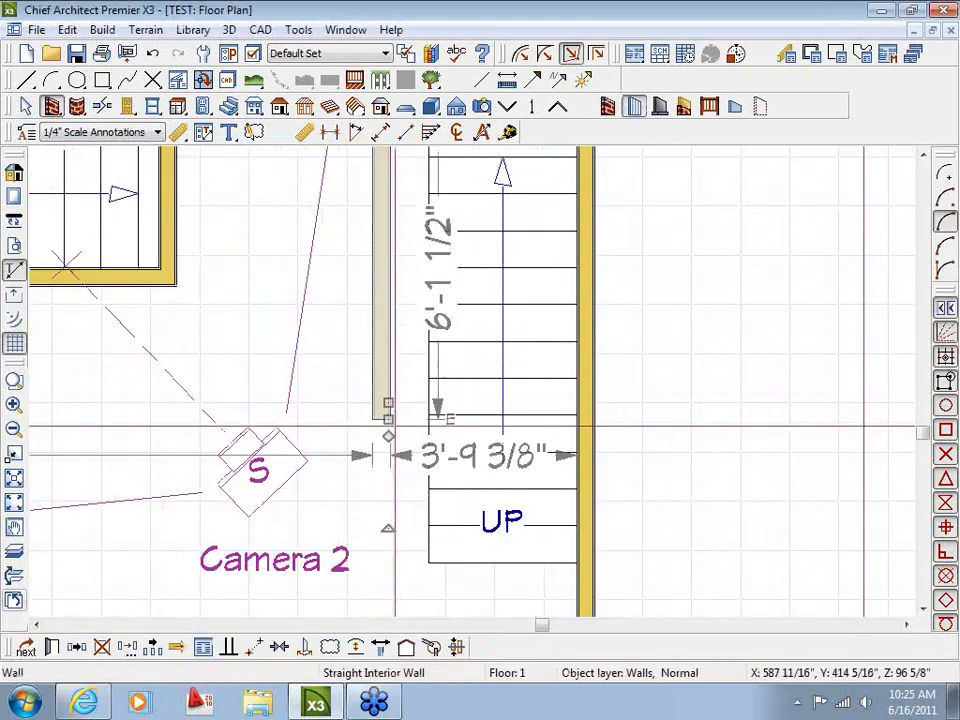
{"action": "left_click_drag", "start_coordinate": [388, 437], "coordinate": [580, 420]}
{"action": "key", "text": "space"}
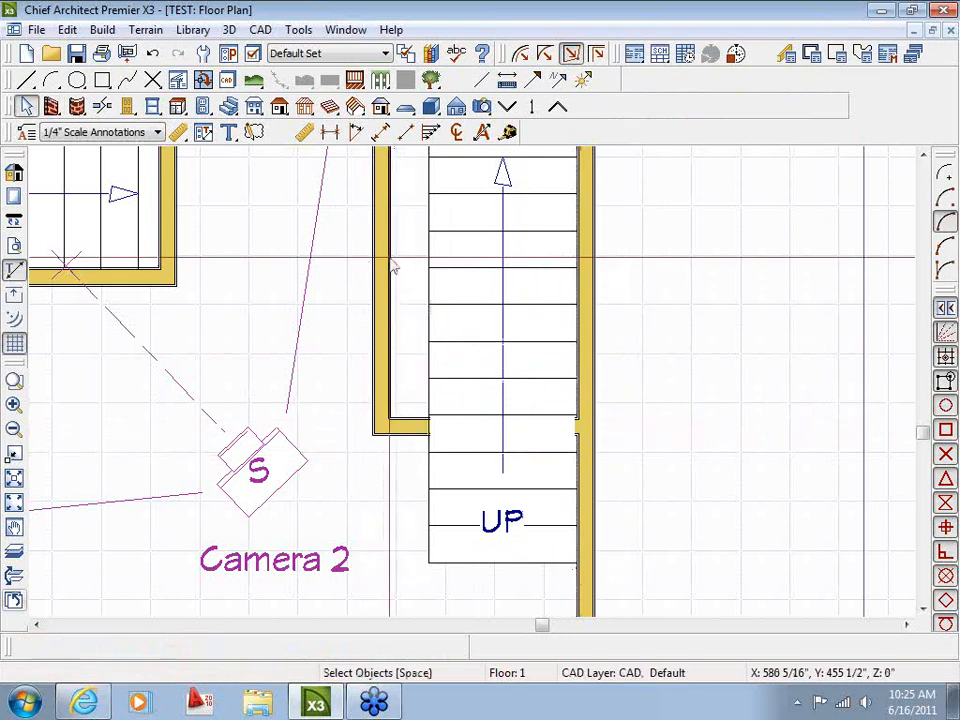
Step: Set the clear distance between the two walls flanking the upward staircase to 3'
{"action": "left_click", "coordinate": [390, 259]}
{"action": "key", "text": "space"}
{"action": "left_click", "coordinate": [387, 260]}
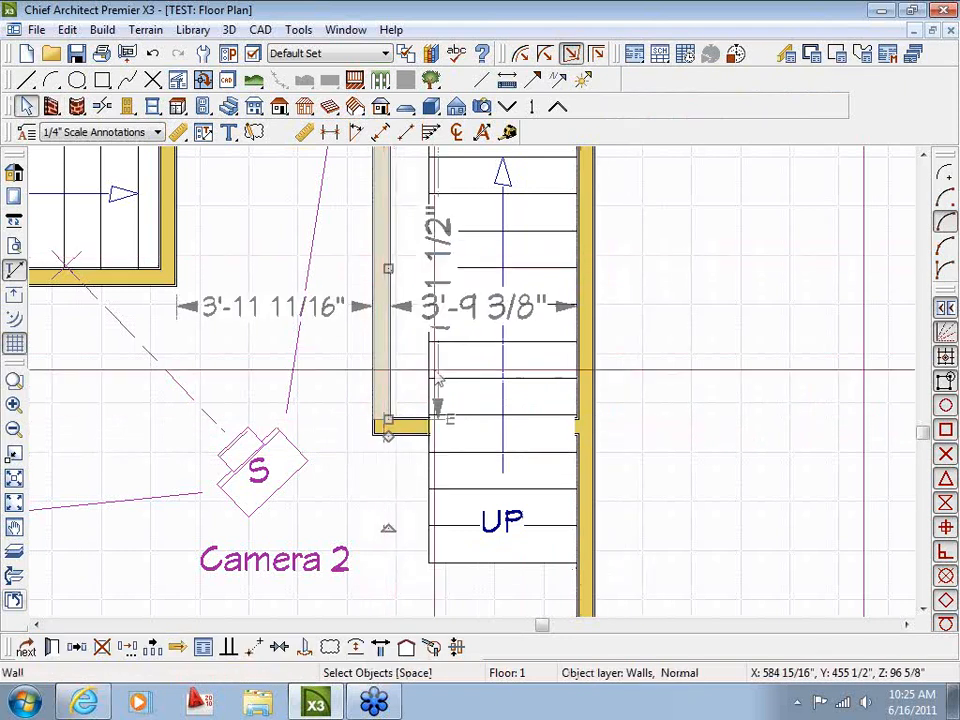
{"action": "left_click", "coordinate": [480, 318]}
{"action": "type", "text": "3"}
{"action": "key", "text": "Return"}
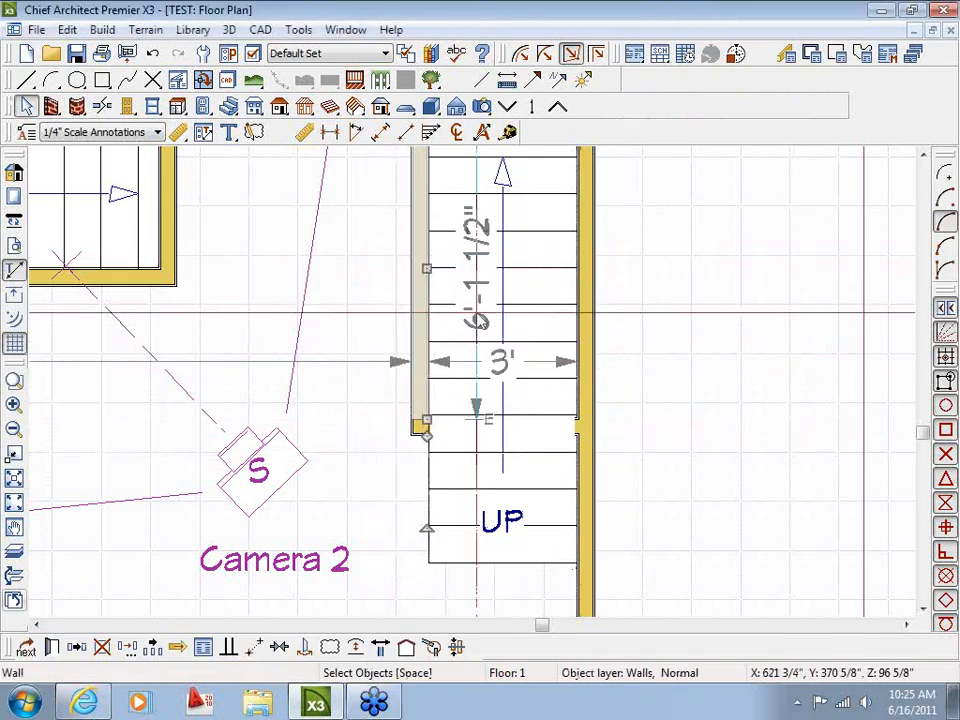
{"action": "left_click", "coordinate": [463, 433]}
{"action": "scroll", "coordinate": [464, 437], "scroll_direction": "down", "scroll_amount": 2}
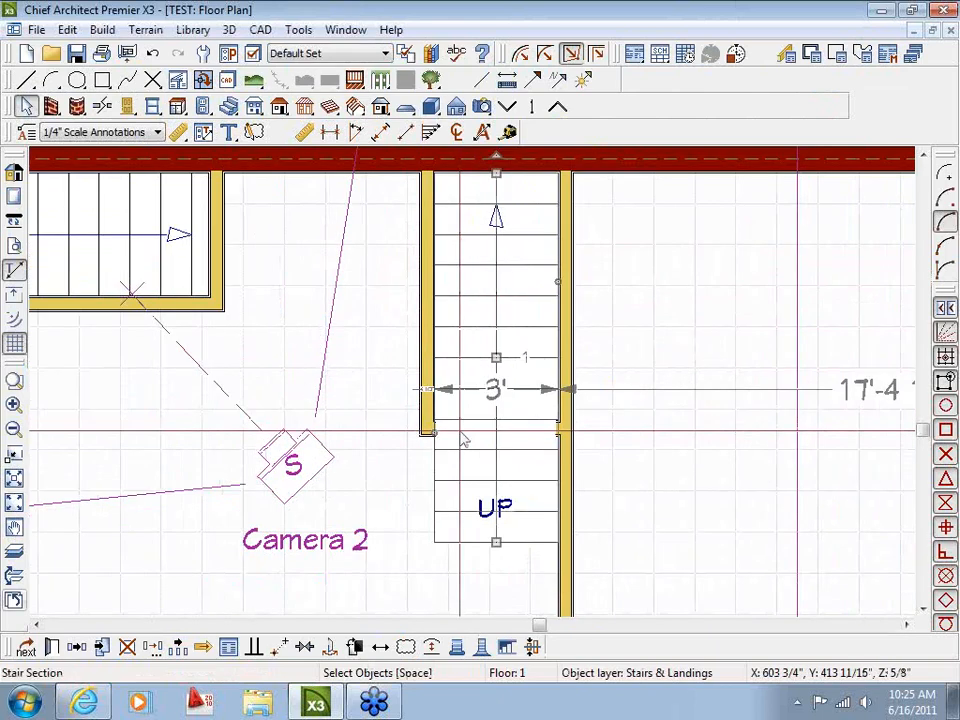
Step: Move the short wall crossing under the upward staircase 1'-3" closer to the center wall
{"action": "left_click", "coordinate": [466, 446]}
{"action": "scroll", "coordinate": [468, 446], "scroll_direction": "up", "scroll_amount": 2}
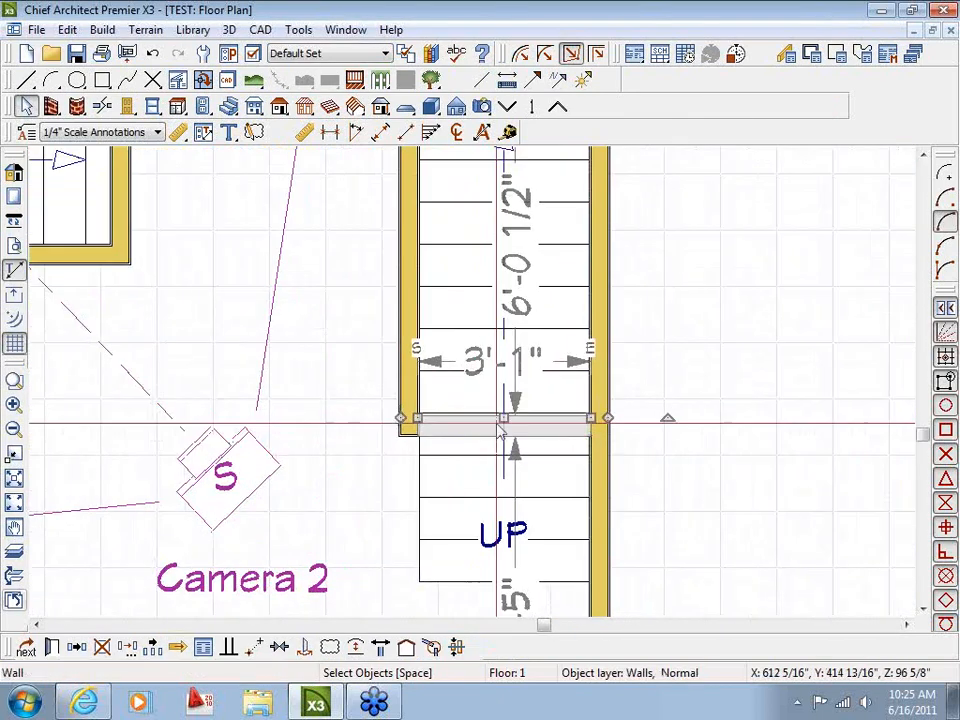
{"action": "left_click_drag", "start_coordinate": [503, 420], "coordinate": [502, 348]}
{"action": "scroll", "coordinate": [490, 377], "scroll_direction": "down", "scroll_amount": 2}
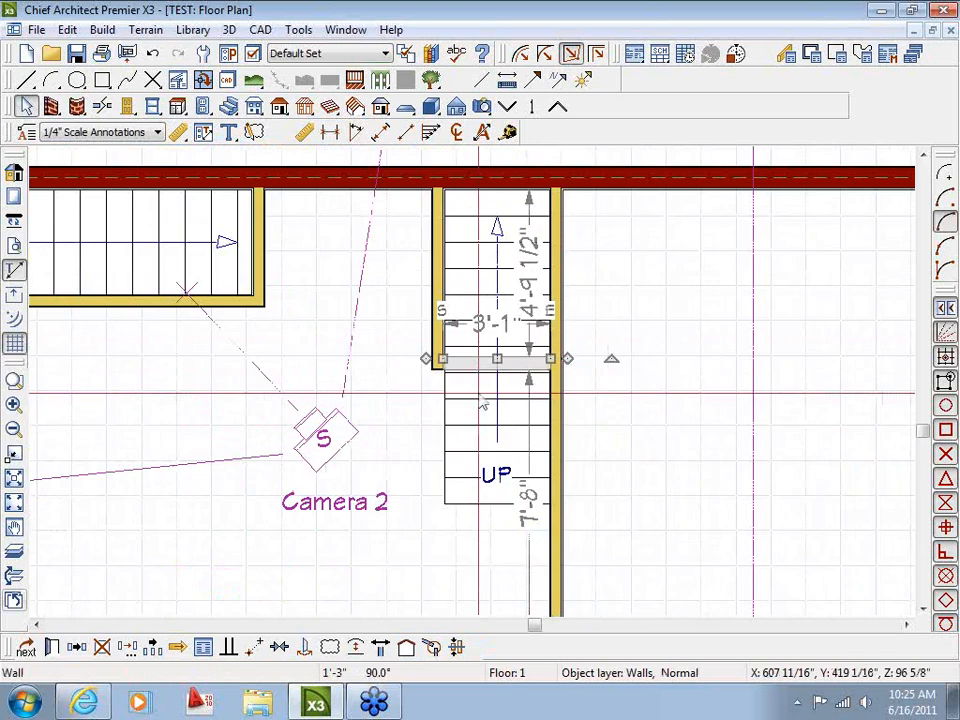
{"action": "key", "text": "Escape"}
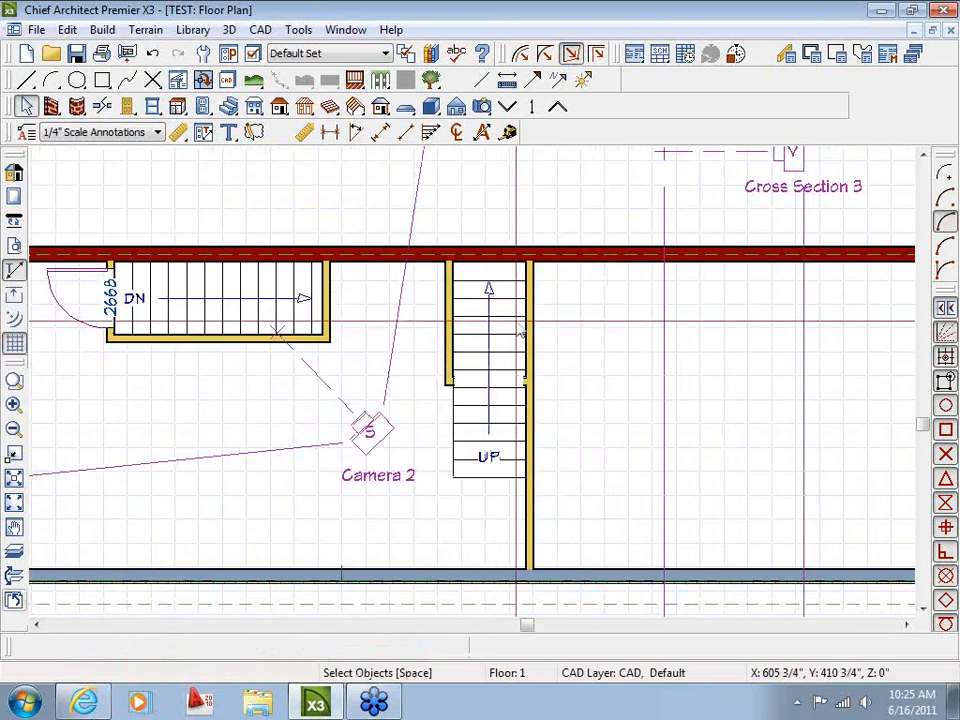
Step: Highlight the large room around the two staircases to check how the walls bound it
{"action": "scroll", "coordinate": [456, 482], "scroll_direction": "up", "scroll_amount": 1}
{"action": "left_click", "coordinate": [311, 553]}
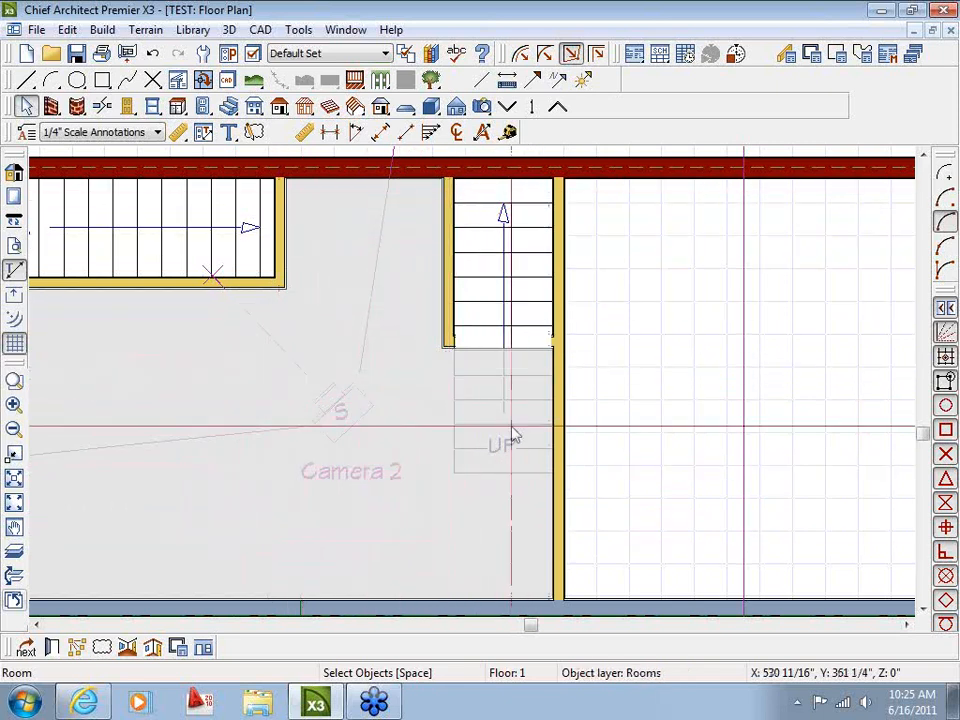
{"action": "left_click", "coordinate": [431, 426]}
{"action": "scroll", "coordinate": [431, 426], "scroll_direction": "up", "scroll_amount": 1}
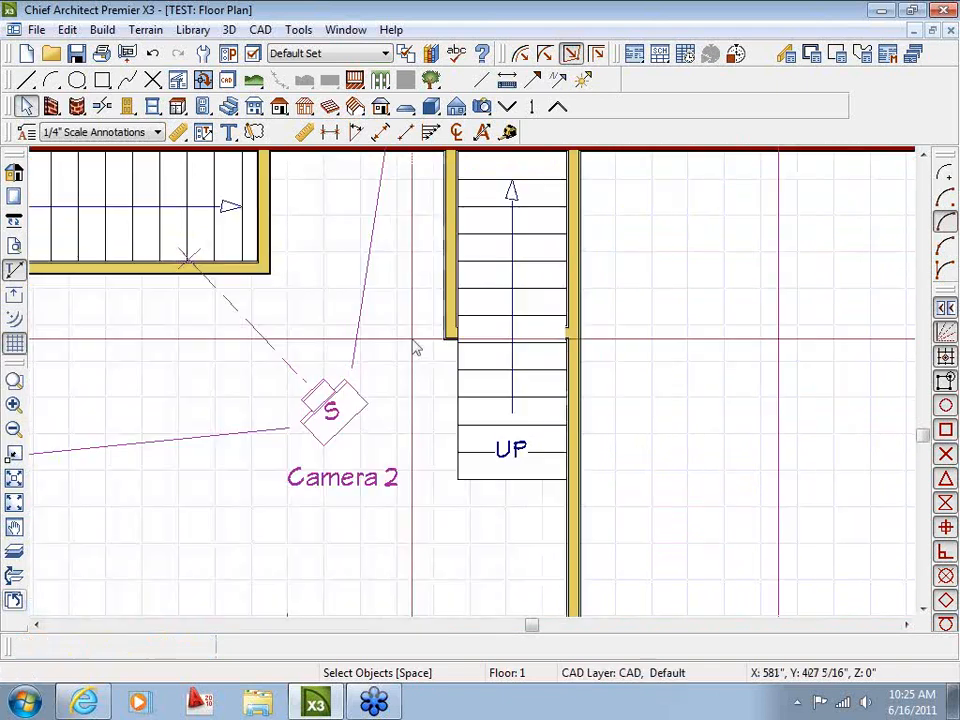
Step: Pull the upward staircase aside to expose the cross wall beneath it, and put it back between its flanking walls
{"action": "left_click", "coordinate": [514, 412]}
{"action": "left_click_drag", "start_coordinate": [513, 331], "coordinate": [481, 353]}
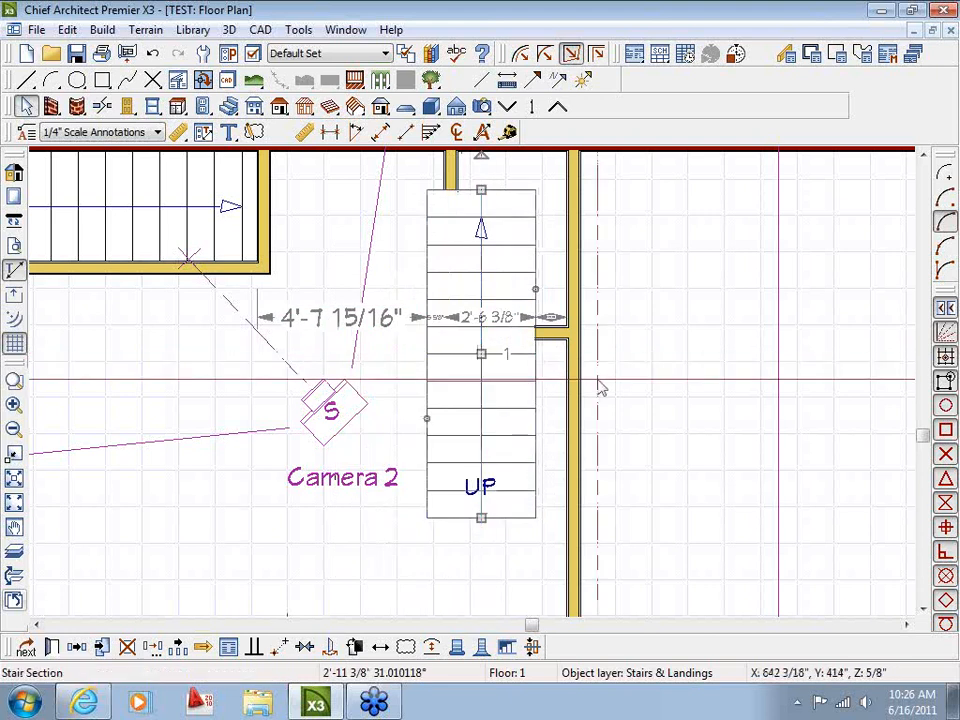
{"action": "middle_click_drag", "start_coordinate": [610, 380], "coordinate": [571, 418]}
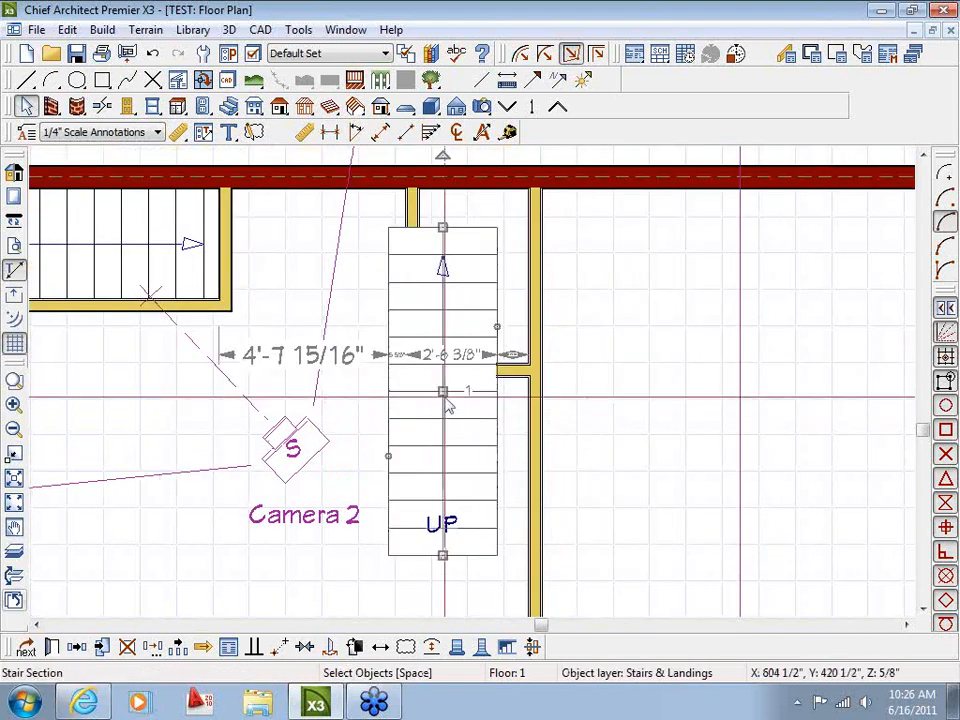
{"action": "left_click_drag", "start_coordinate": [444, 398], "coordinate": [475, 332]}
{"action": "left_click", "coordinate": [412, 484]}
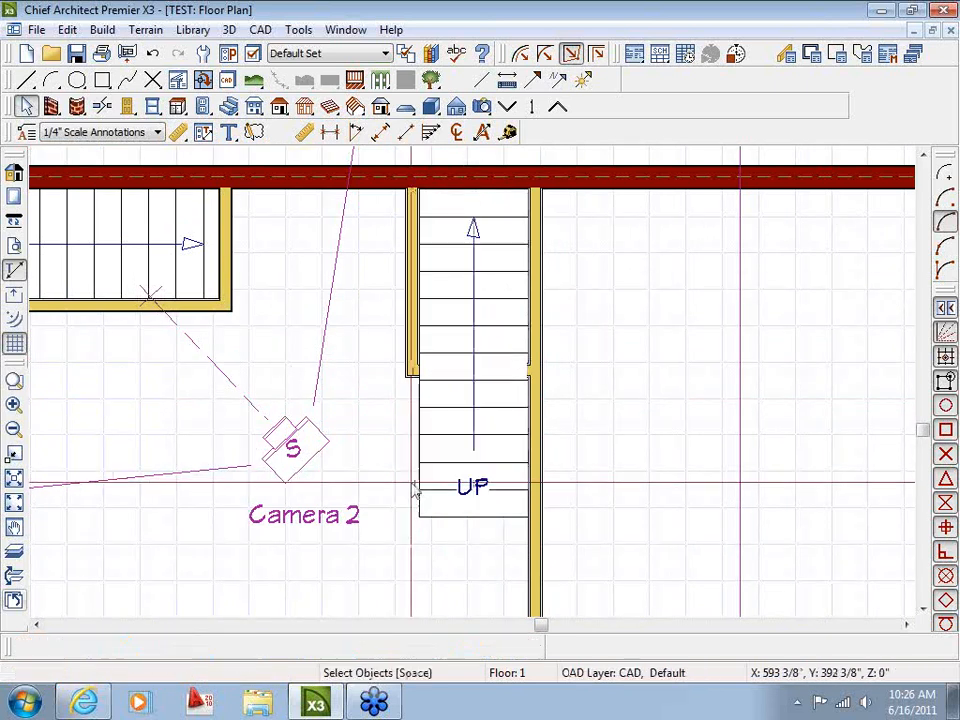
Step: Open the large room's specification and close it without making changes
{"action": "scroll", "coordinate": [412, 484], "scroll_direction": "down", "scroll_amount": 1}
{"action": "middle_click_drag", "start_coordinate": [406, 500], "coordinate": [467, 458]}
{"action": "double_click", "coordinate": [403, 392]}
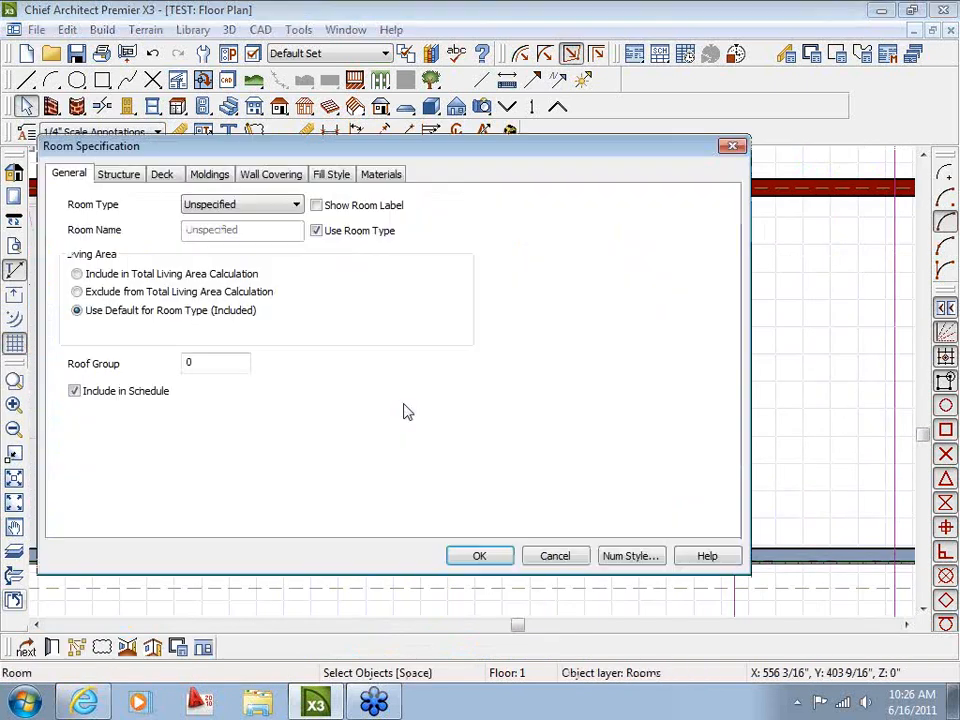
{"action": "left_click", "coordinate": [565, 558]}
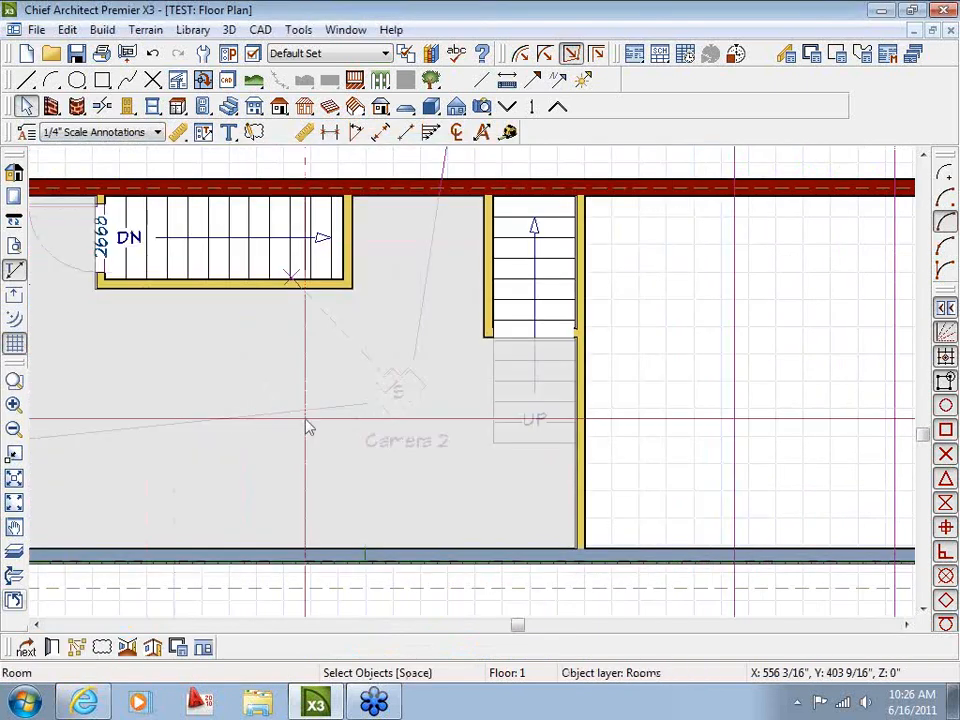
Step: Close the TEST plan's Cross Section 3 and Camera 2 views
{"action": "left_click", "coordinate": [344, 29]}
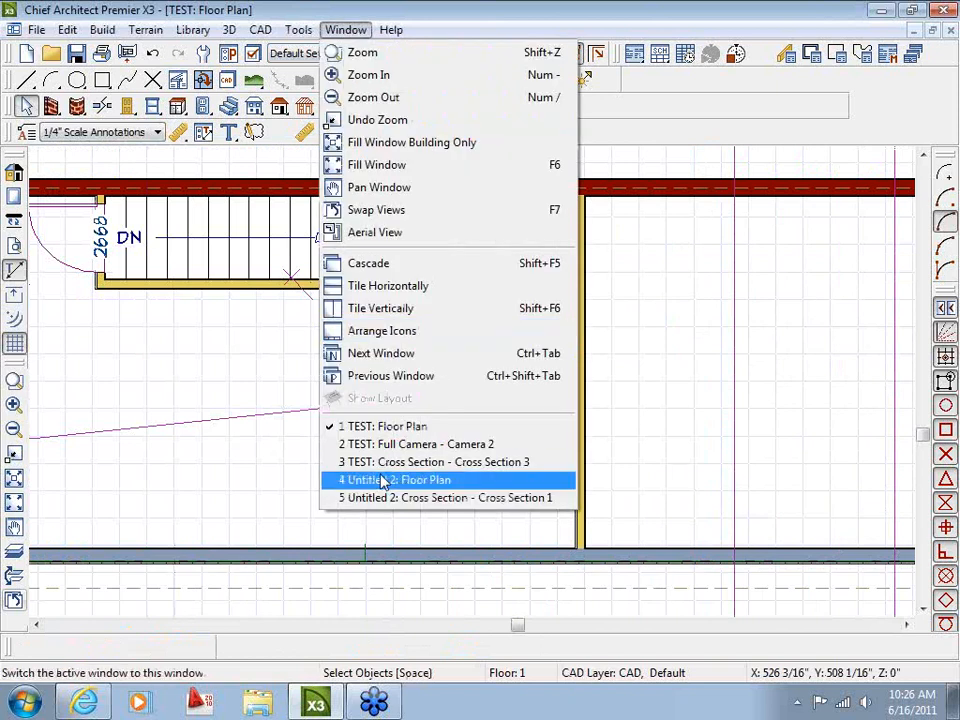
{"action": "left_click", "coordinate": [386, 463]}
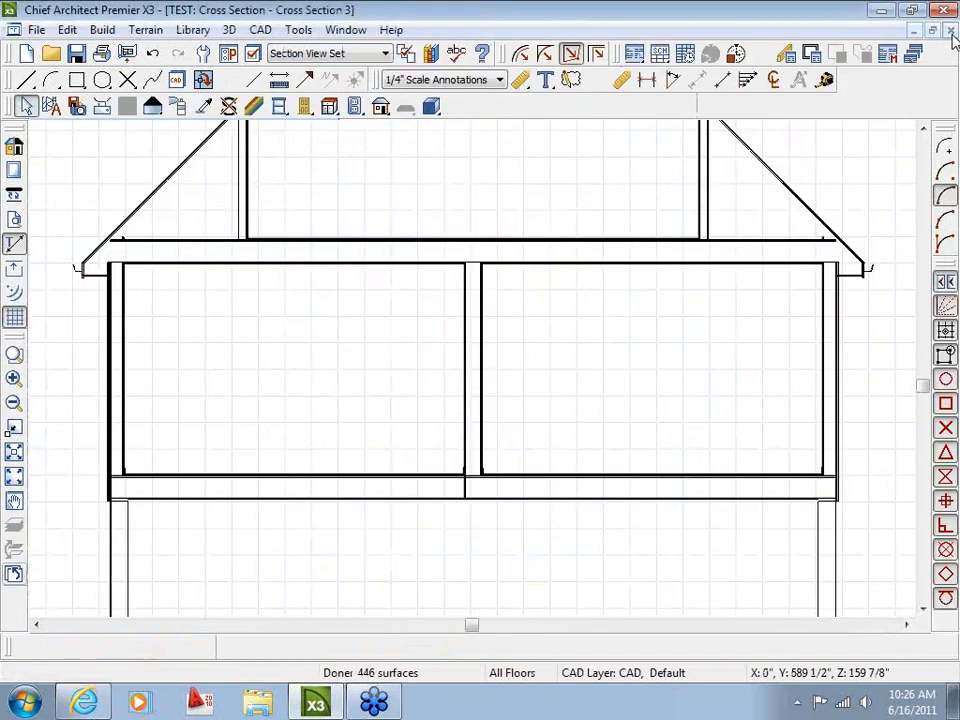
{"action": "left_click", "coordinate": [951, 31]}
{"action": "left_click", "coordinate": [345, 29]}
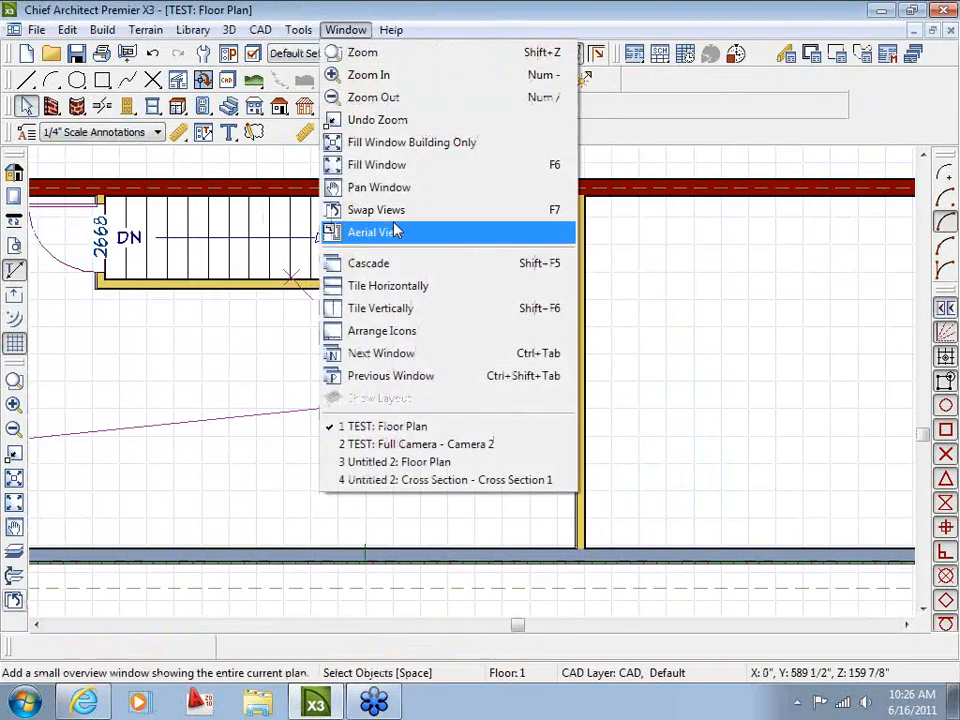
{"action": "left_click", "coordinate": [398, 449]}
{"action": "left_click", "coordinate": [951, 32]}
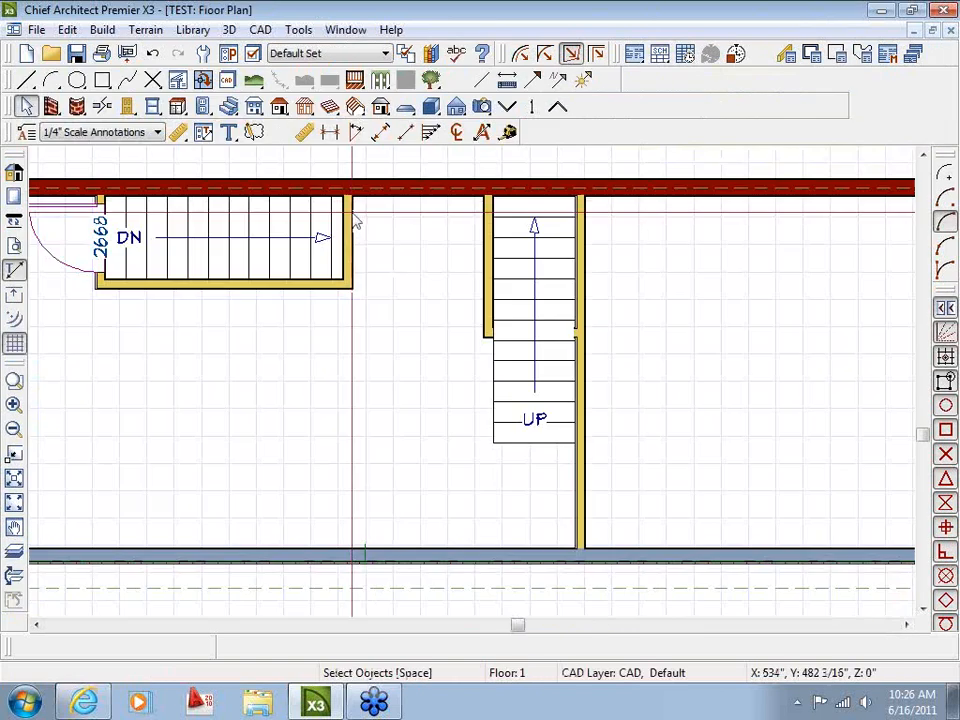
Step: Create a full camera view facing the upward staircase and its side wall, and orbit around the open railing
{"action": "left_click", "coordinate": [485, 108]}
{"action": "left_click_drag", "start_coordinate": [302, 499], "coordinate": [452, 444]}
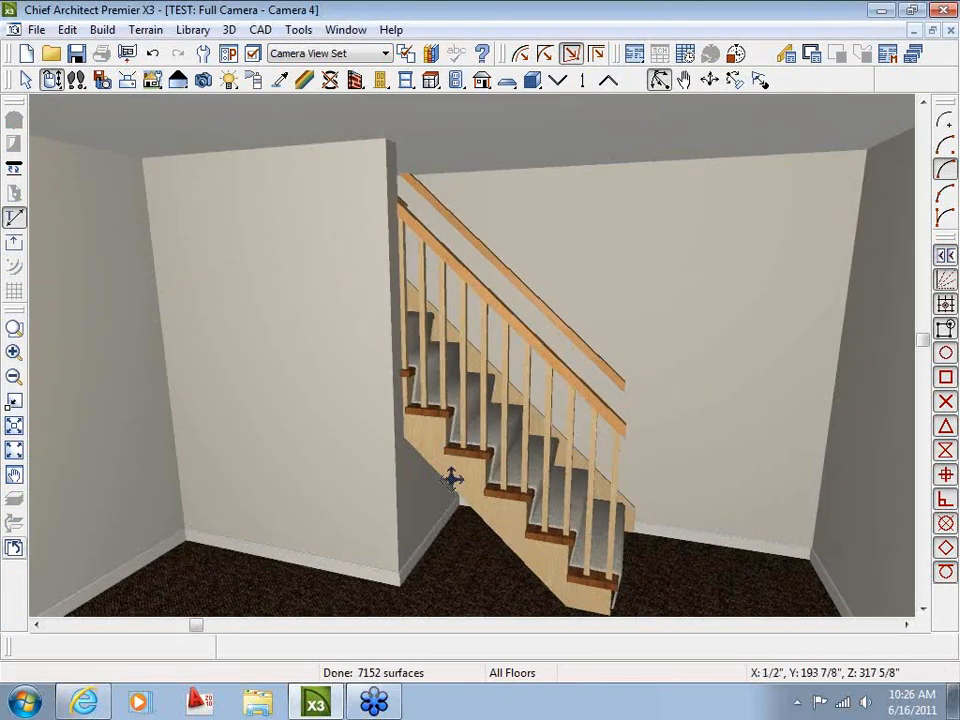
{"action": "left_click_drag", "start_coordinate": [528, 430], "coordinate": [508, 454]}
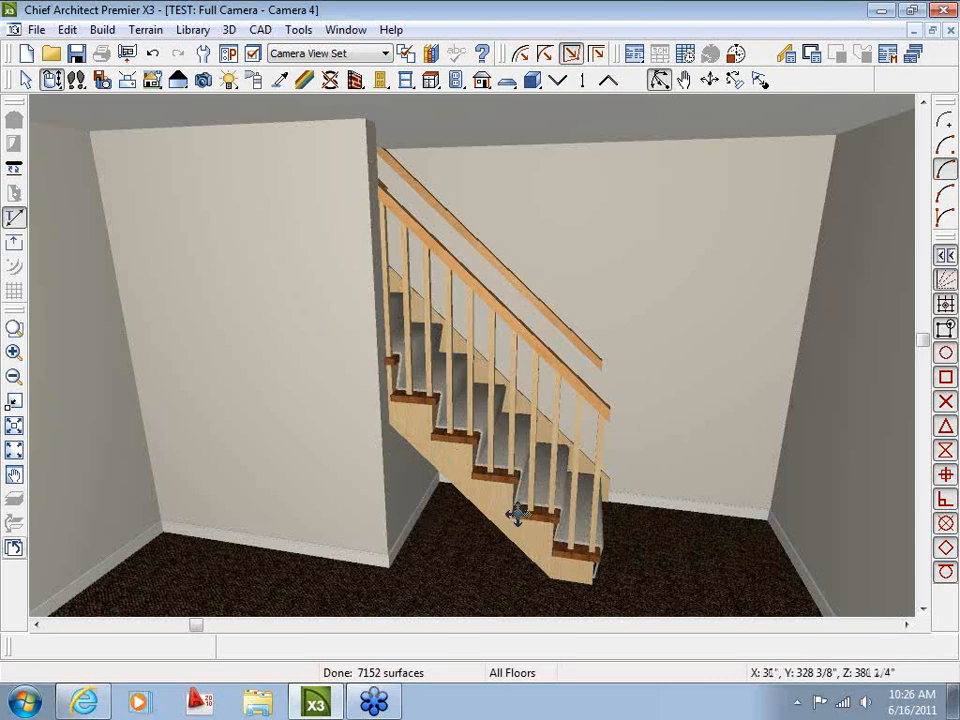
Step: Return to the TEST floor plan and create a backclipped cross section looking at the short wall and upward staircase
{"action": "left_click", "coordinate": [345, 29]}
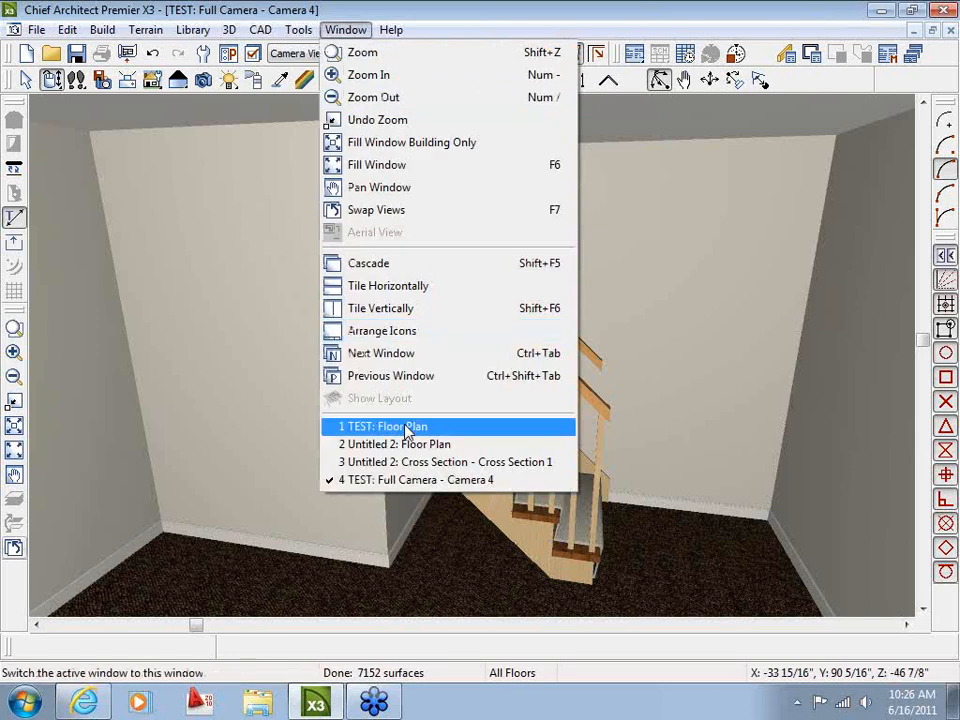
{"action": "left_click", "coordinate": [400, 486]}
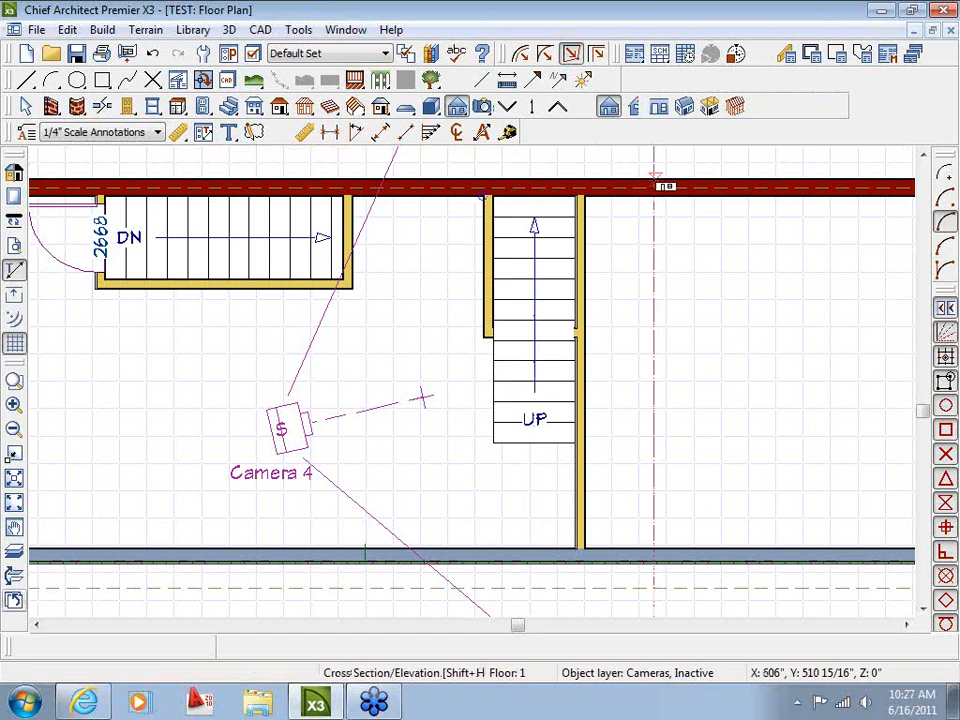
{"action": "left_click", "coordinate": [637, 106]}
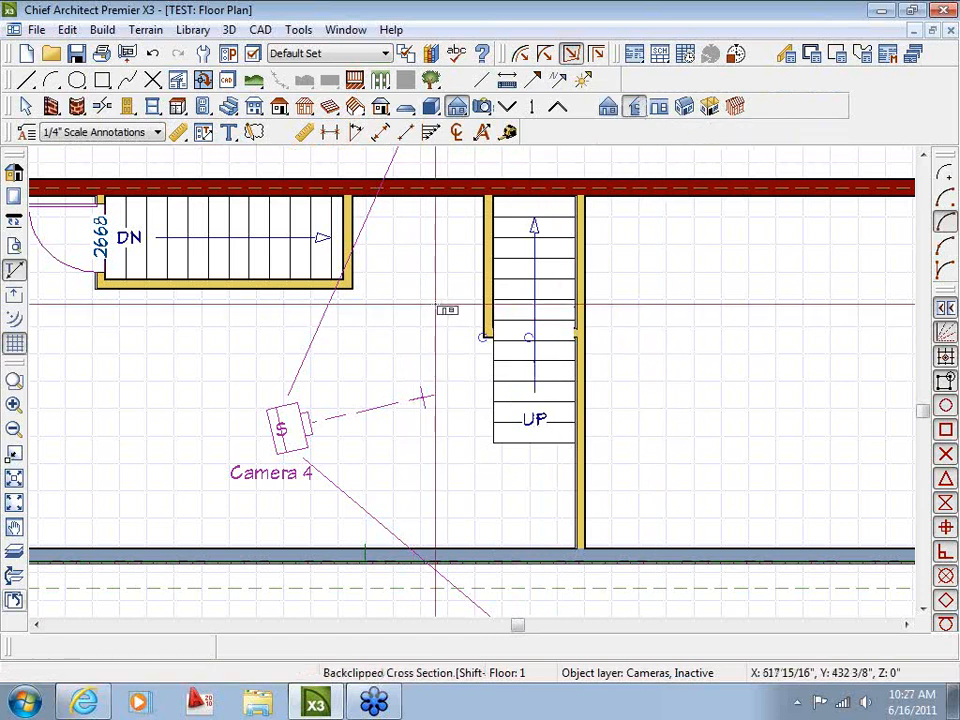
{"action": "left_click_drag", "start_coordinate": [446, 310], "coordinate": [470, 307]}
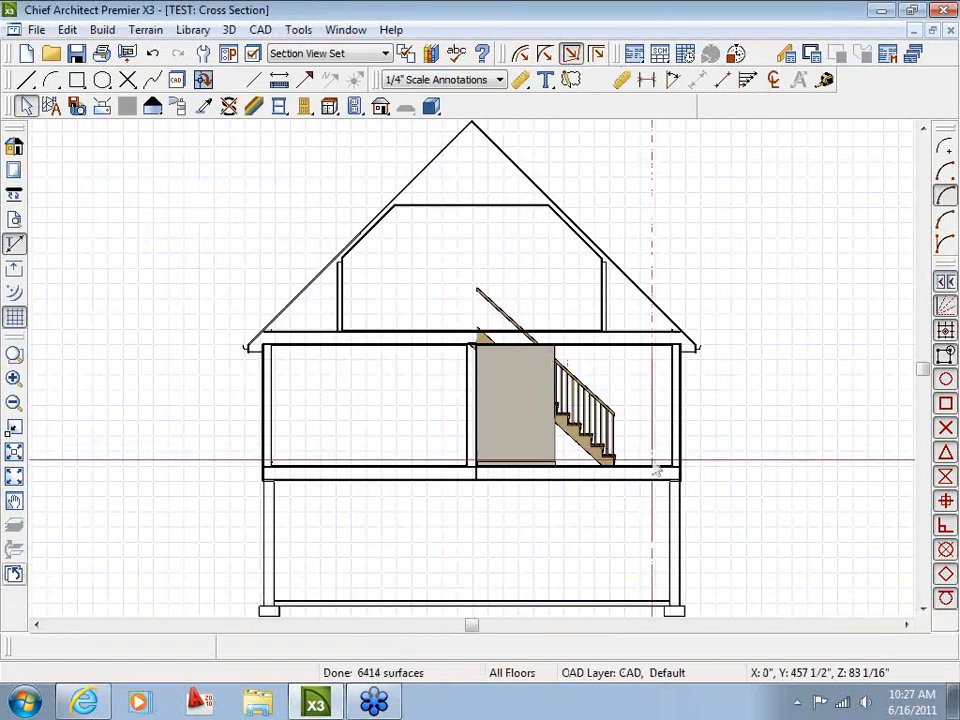
{"action": "scroll", "coordinate": [525, 396], "scroll_direction": "up", "scroll_amount": 2}
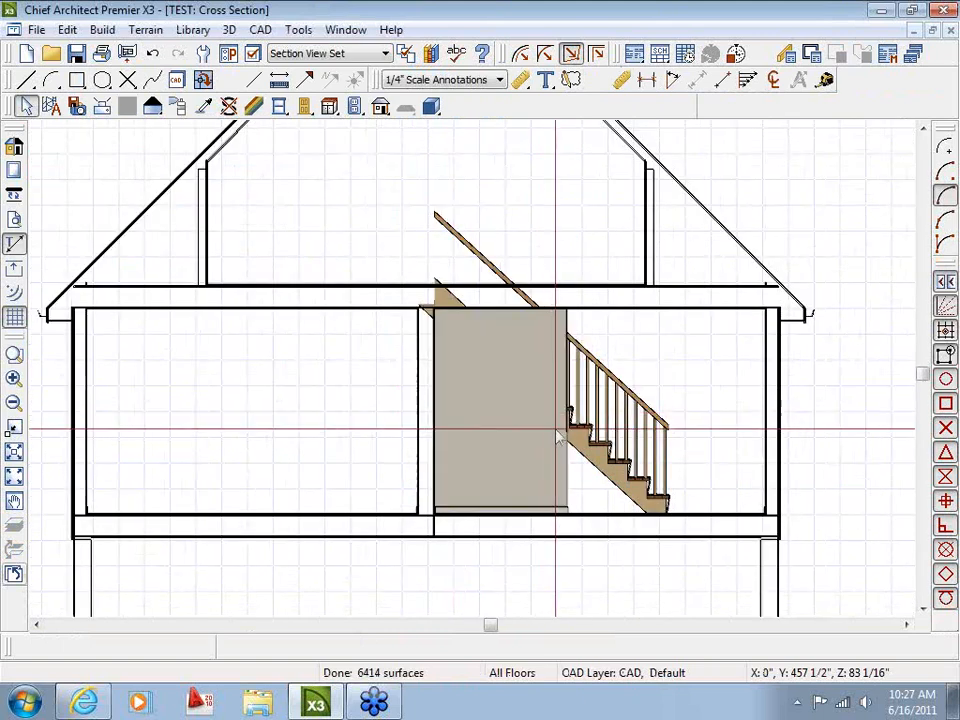
{"action": "scroll", "coordinate": [398, 396], "scroll_direction": "up", "scroll_amount": 2}
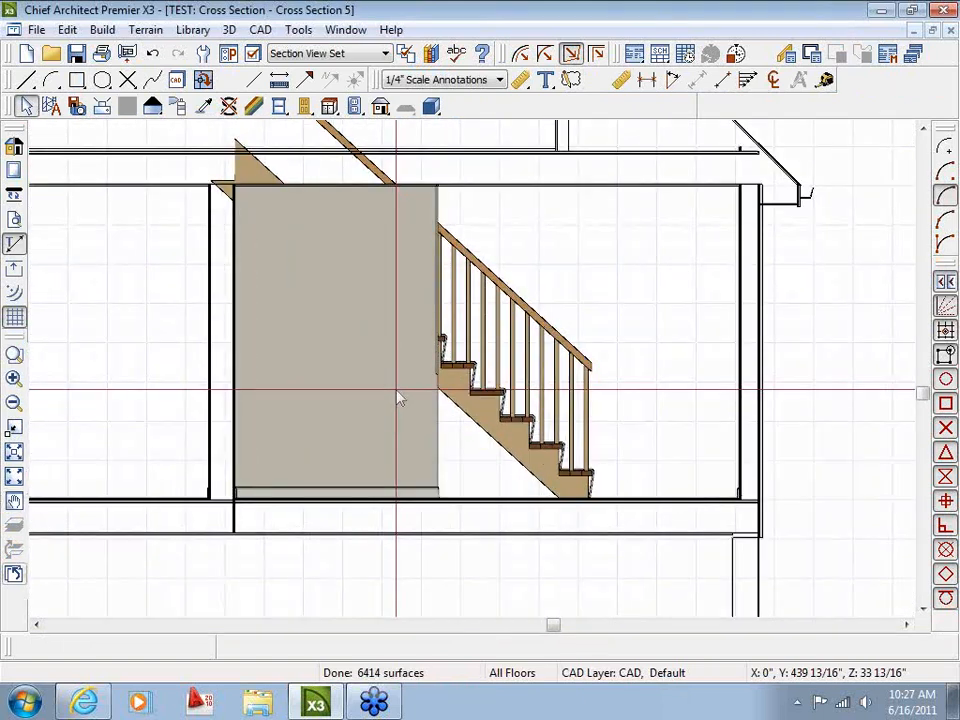
{"action": "scroll", "coordinate": [409, 426], "scroll_direction": "up", "scroll_amount": 2}
{"action": "mouse_move", "coordinate": [437, 467]}
{"action": "middle_mouse_down"}
{"action": "mouse_move", "coordinate": [412, 463]}
{"action": "mouse_move", "coordinate": [423, 454]}
{"action": "middle_mouse_up"}
{"action": "scroll", "coordinate": [403, 445], "scroll_direction": "down", "scroll_amount": 1}
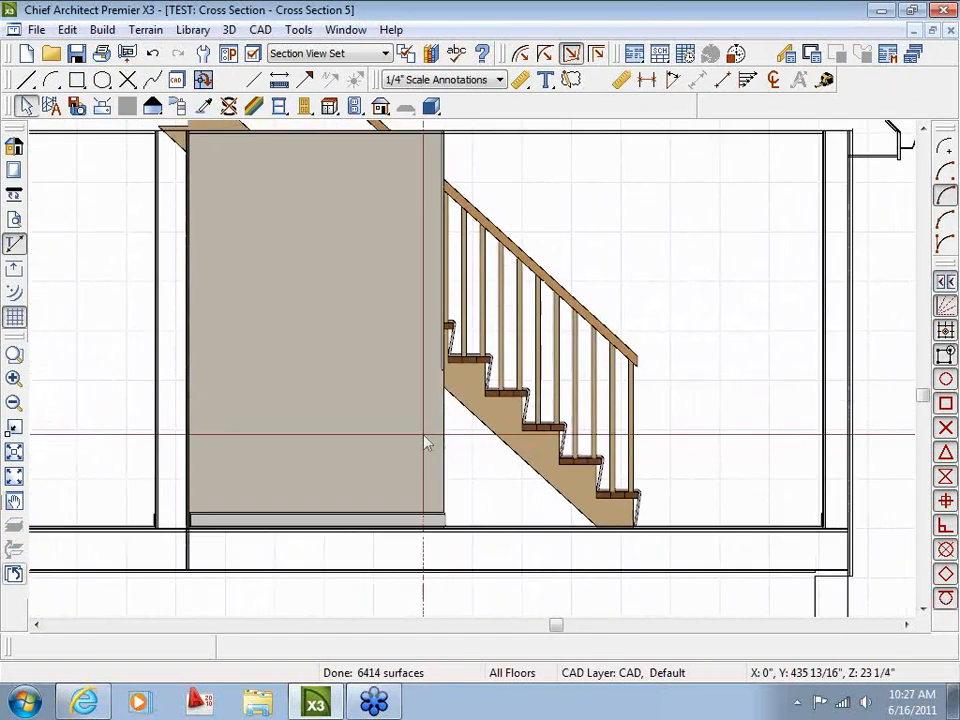
Step: Draw a rectangular polyline solid about 8" wide on the side wall's face and set its thickness to 4 1/2"
{"action": "left_click", "coordinate": [432, 108]}
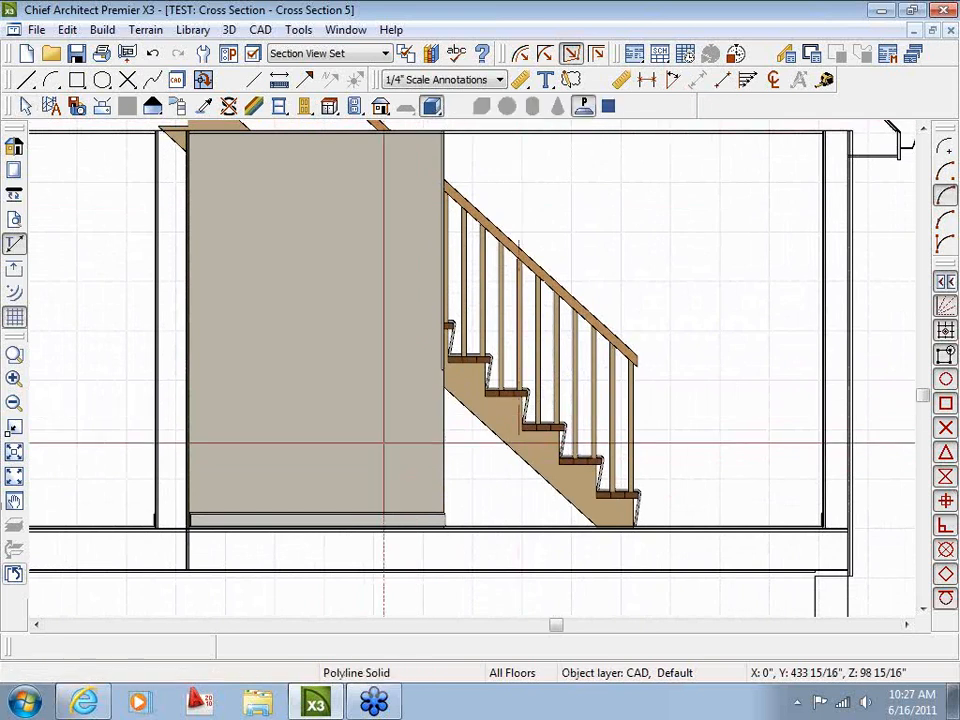
{"action": "left_click_drag", "start_coordinate": [386, 406], "coordinate": [406, 454]}
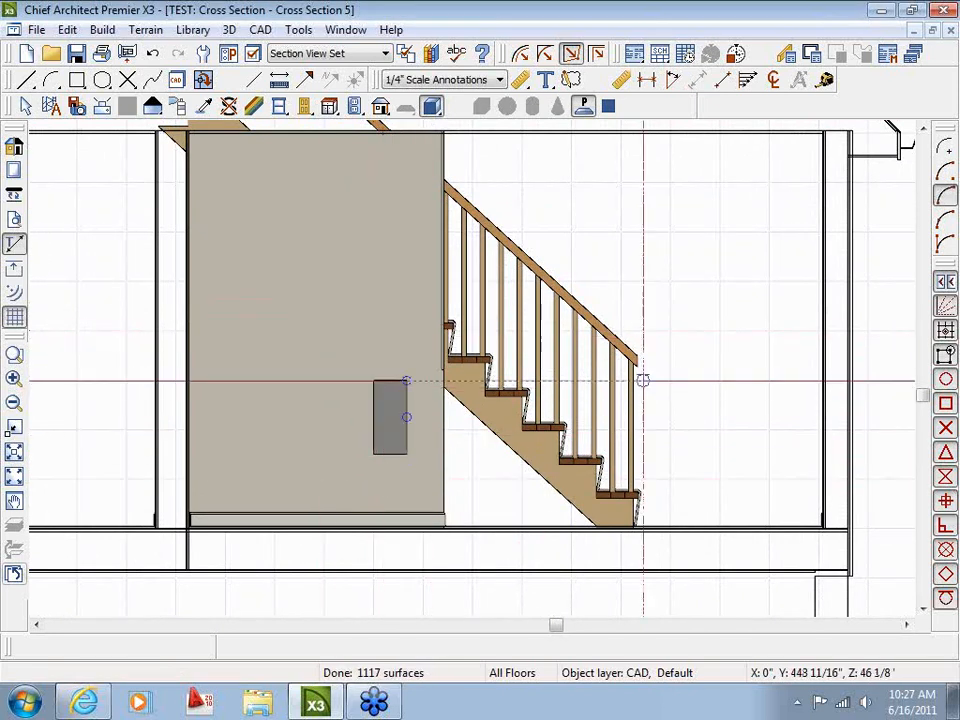
{"action": "double_click", "coordinate": [396, 435]}
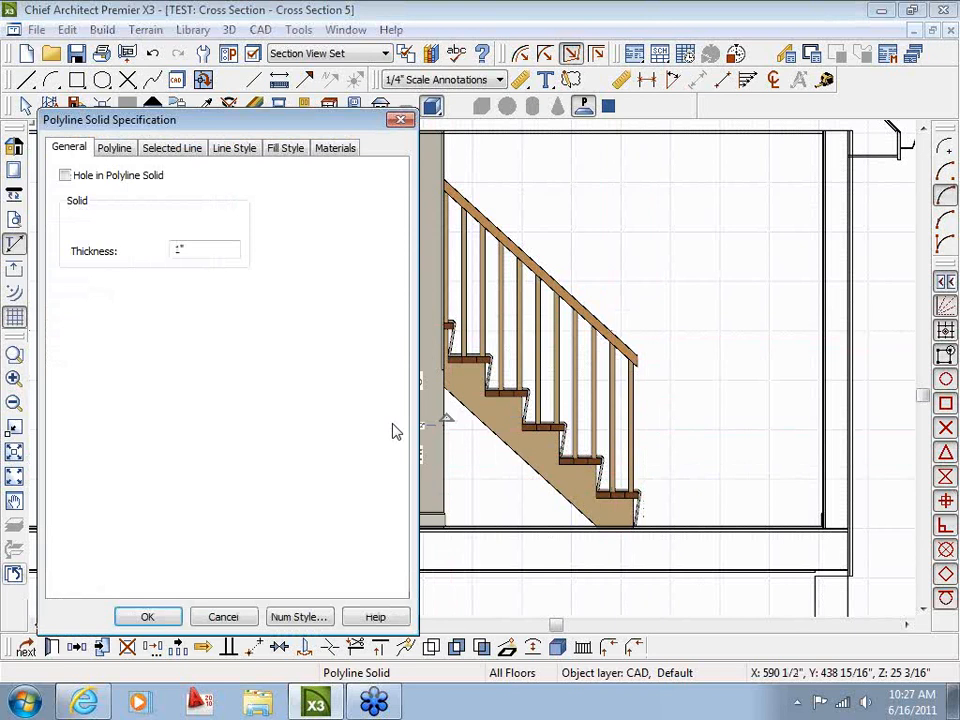
{"action": "left_click_drag", "start_coordinate": [322, 123], "coordinate": [367, 110]}
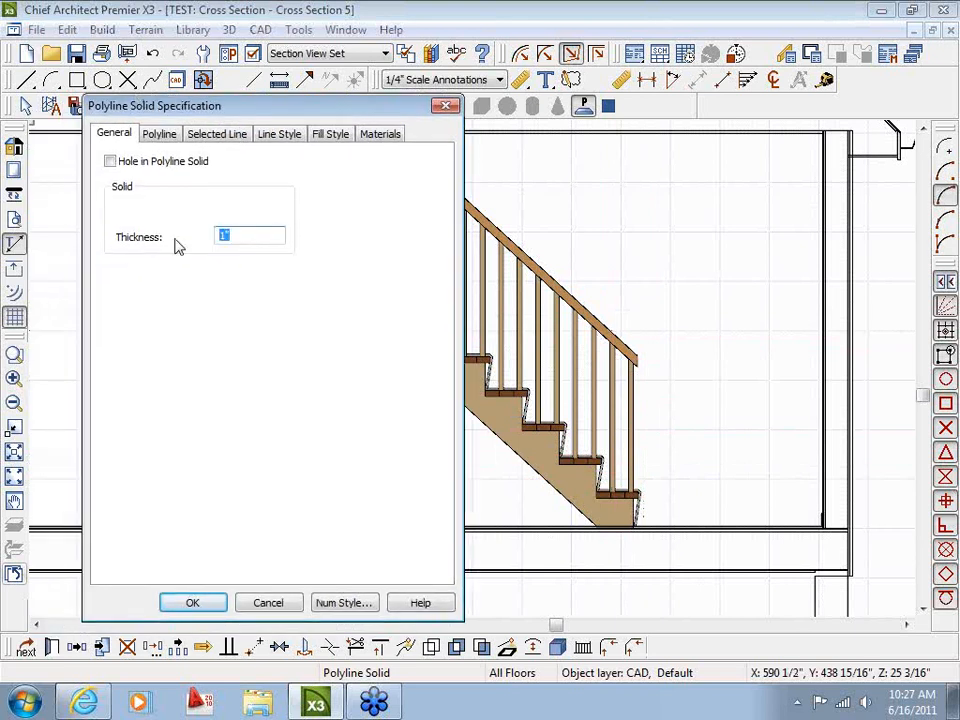
{"action": "left_click", "coordinate": [209, 609]}
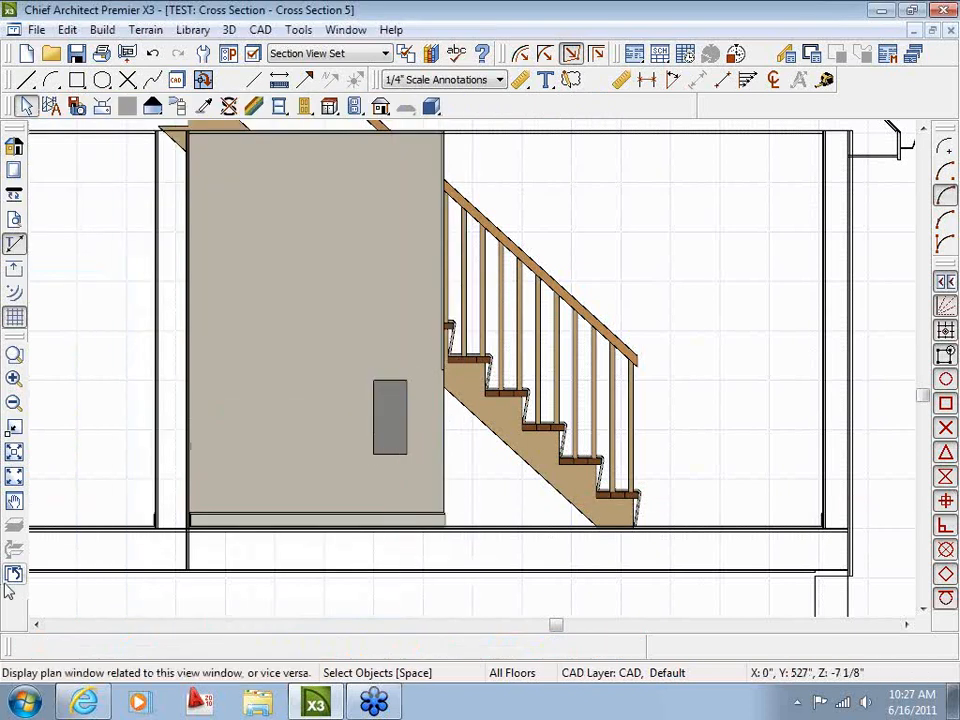
Step: Switch to the floor plan and move the polyline solid against the free end of the short side wall
{"action": "left_click", "coordinate": [14, 575]}
{"action": "scroll", "coordinate": [501, 268], "scroll_direction": "up", "scroll_amount": 4}
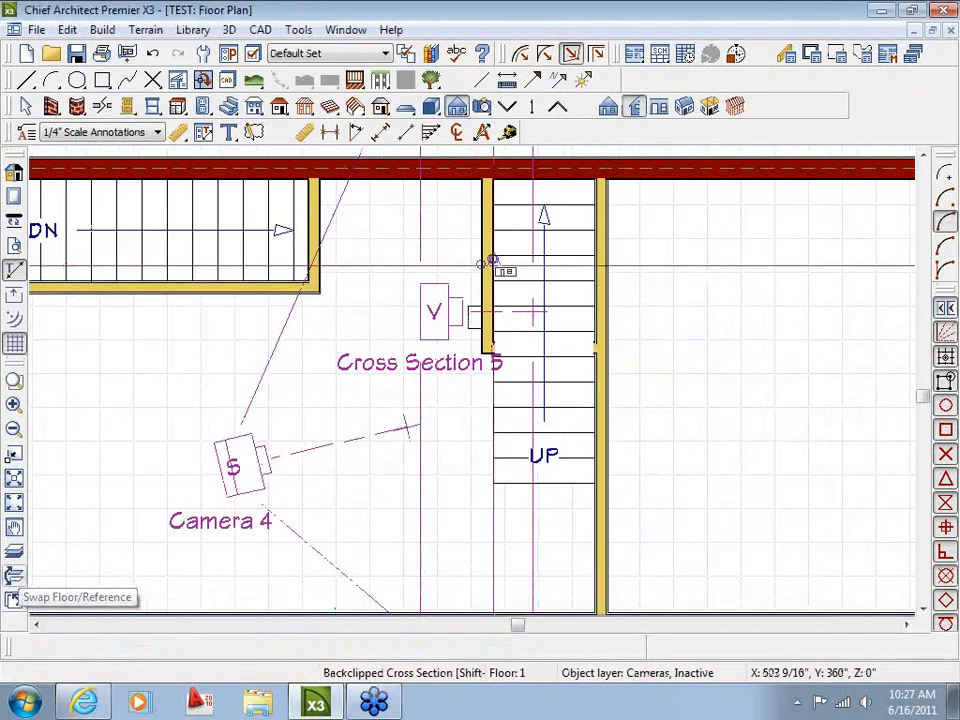
{"action": "key", "text": "space"}
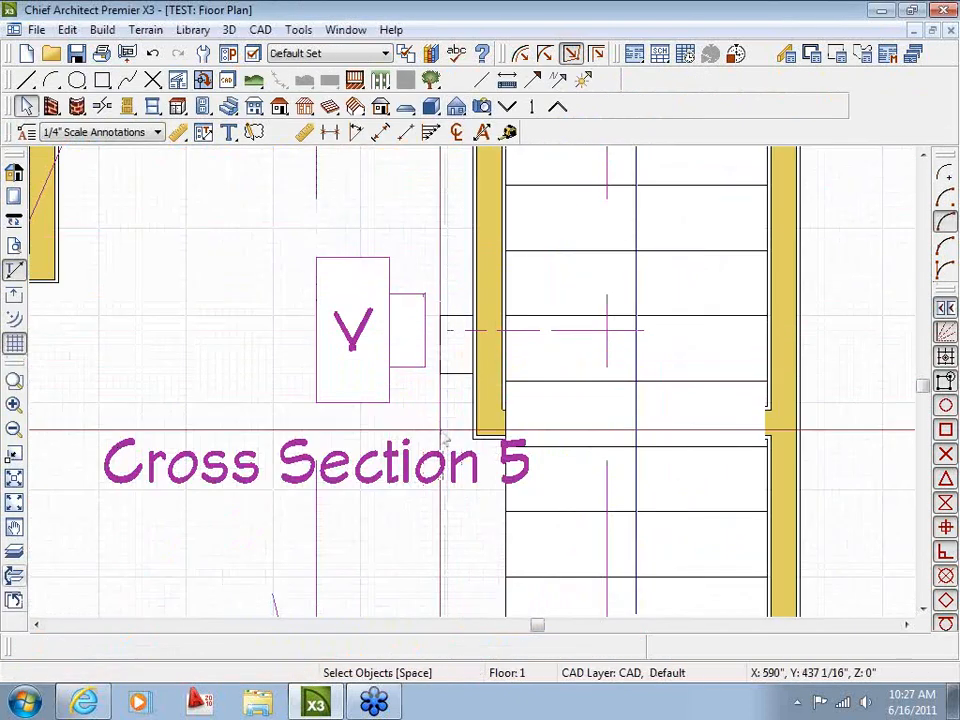
{"action": "middle_click_drag", "start_coordinate": [440, 439], "coordinate": [421, 382]}
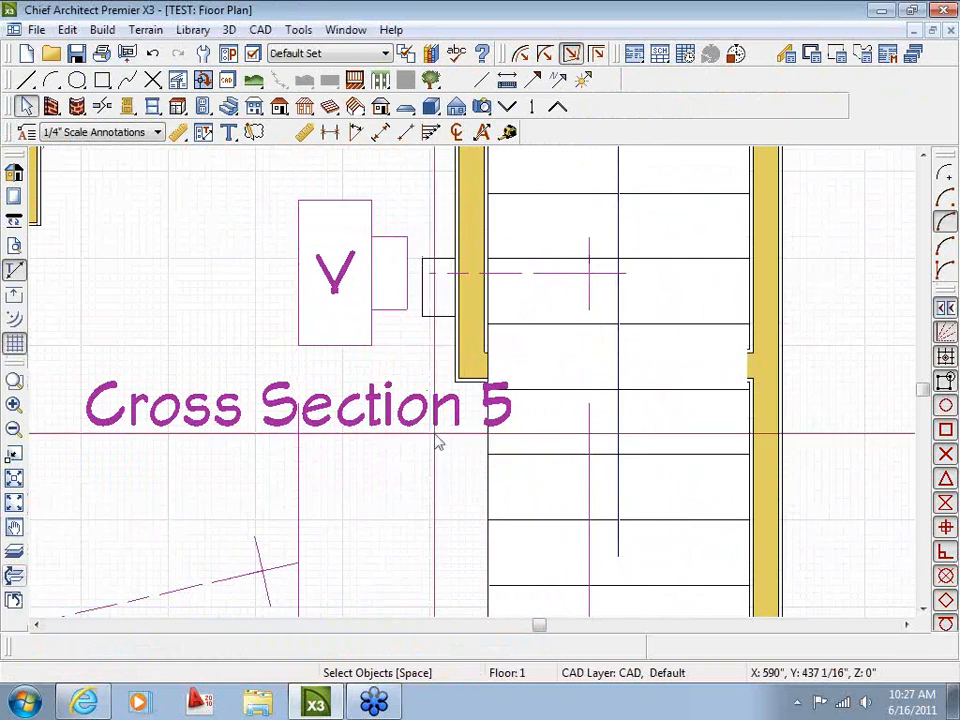
{"action": "left_click", "coordinate": [428, 310]}
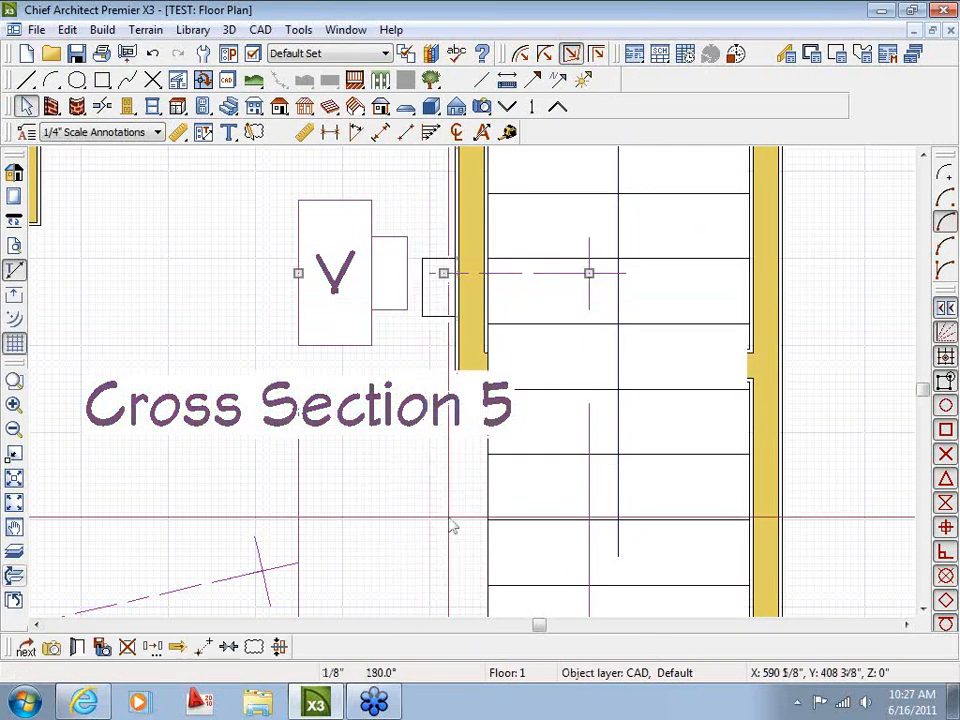
{"action": "key", "text": "Tab"}
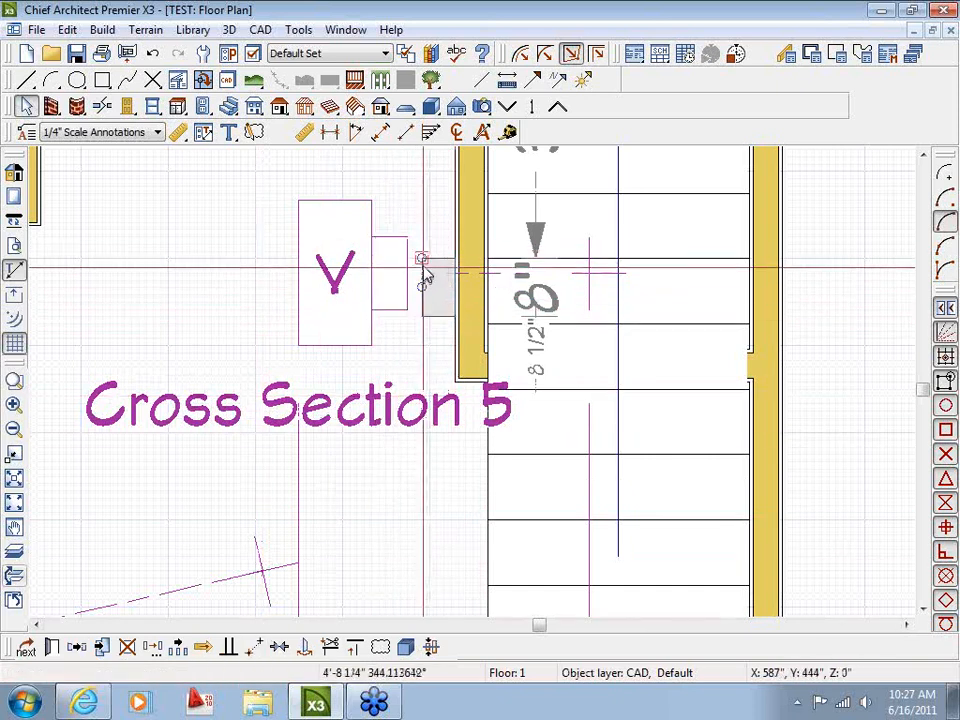
{"action": "left_click", "coordinate": [455, 393]}
{"action": "scroll", "coordinate": [458, 390], "scroll_direction": "up", "scroll_amount": 4}
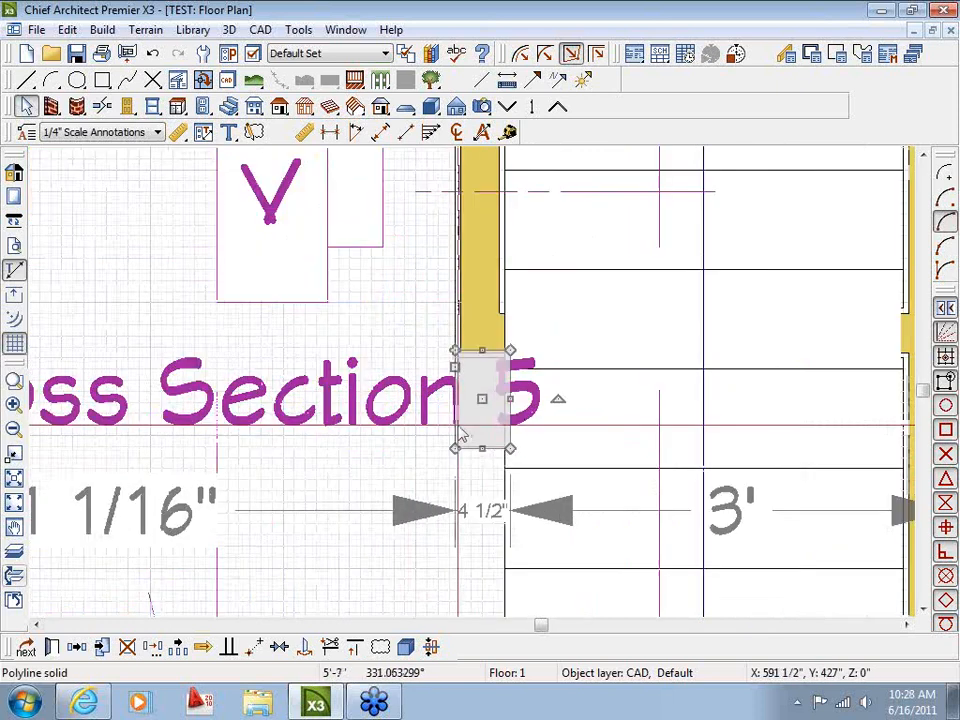
{"action": "key", "text": "Escape"}
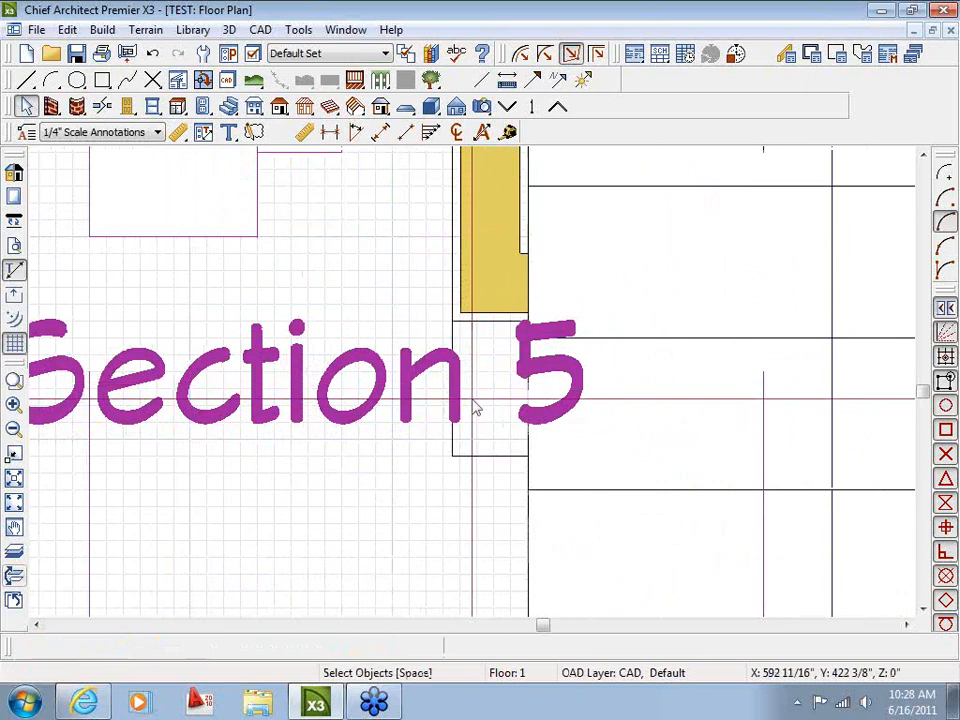
Step: Open the staircase's backclipped cross section and extend the polyline solid's bottom edge down to the floor
{"action": "scroll", "coordinate": [516, 358], "scroll_direction": "down", "scroll_amount": 4}
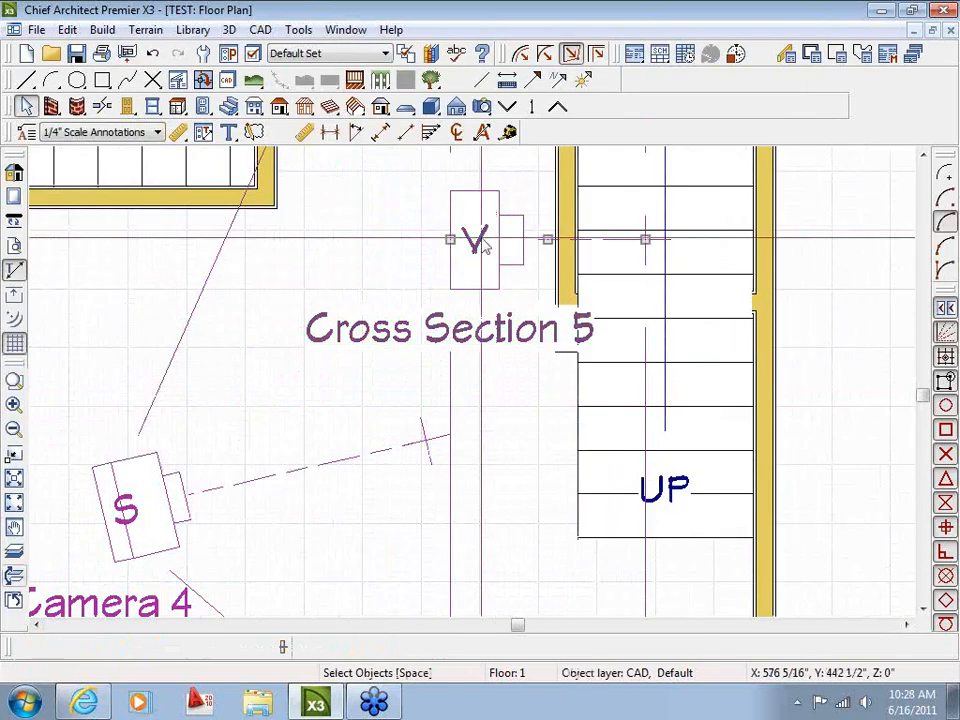
{"action": "double_click", "coordinate": [484, 246]}
{"action": "middle_click_drag", "start_coordinate": [531, 525], "coordinate": [403, 465]}
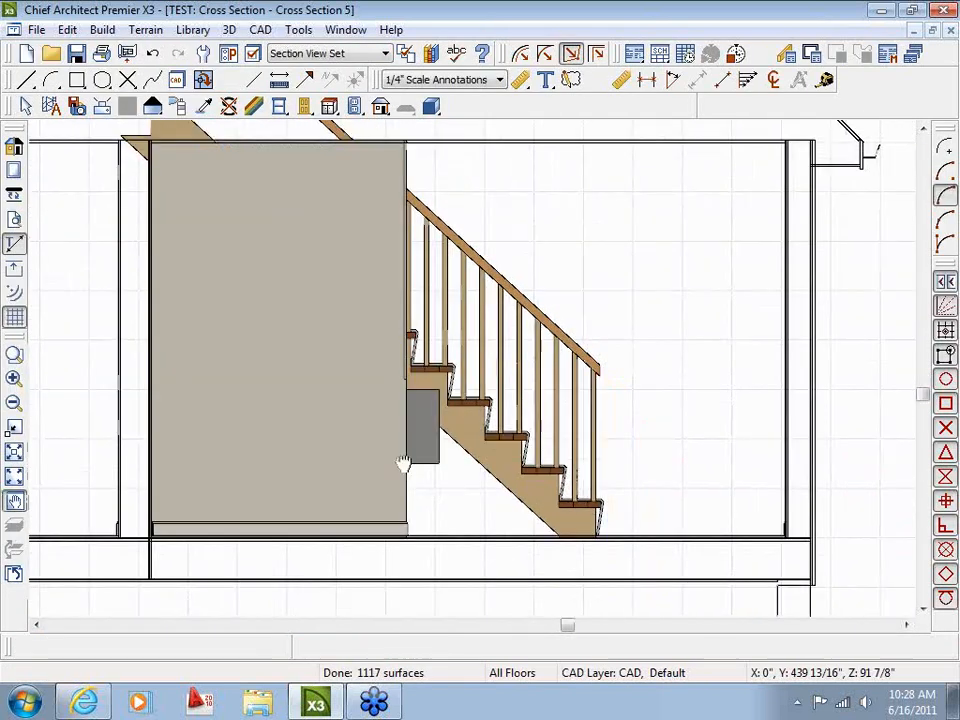
{"action": "scroll", "coordinate": [438, 510], "scroll_direction": "up", "scroll_amount": 2}
{"action": "scroll", "coordinate": [441, 517], "scroll_direction": "up", "scroll_amount": 1}
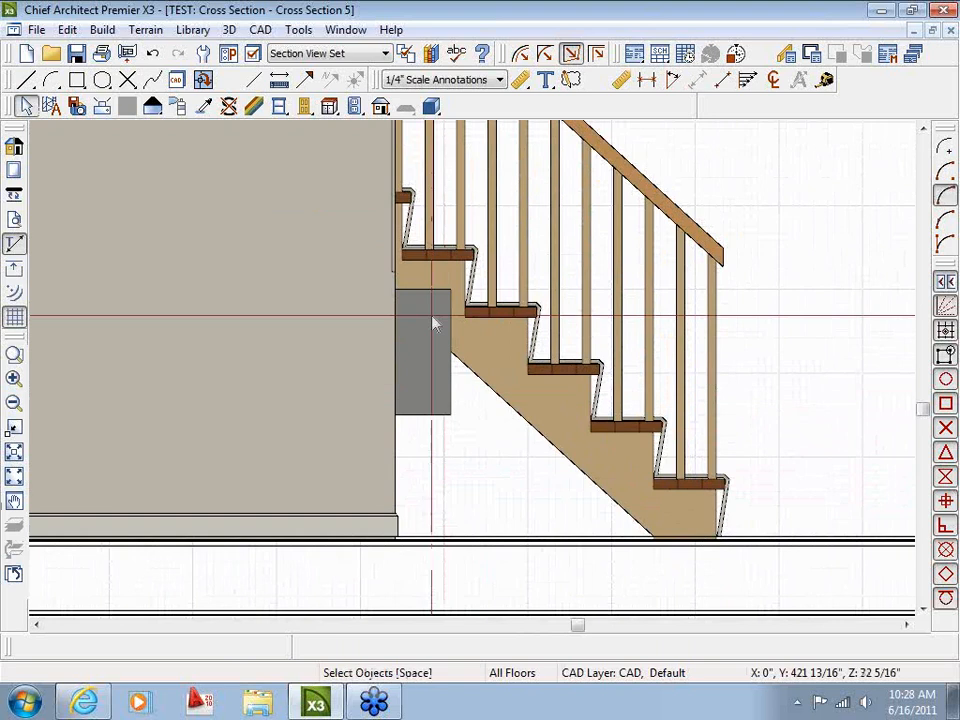
{"action": "left_click", "coordinate": [436, 342]}
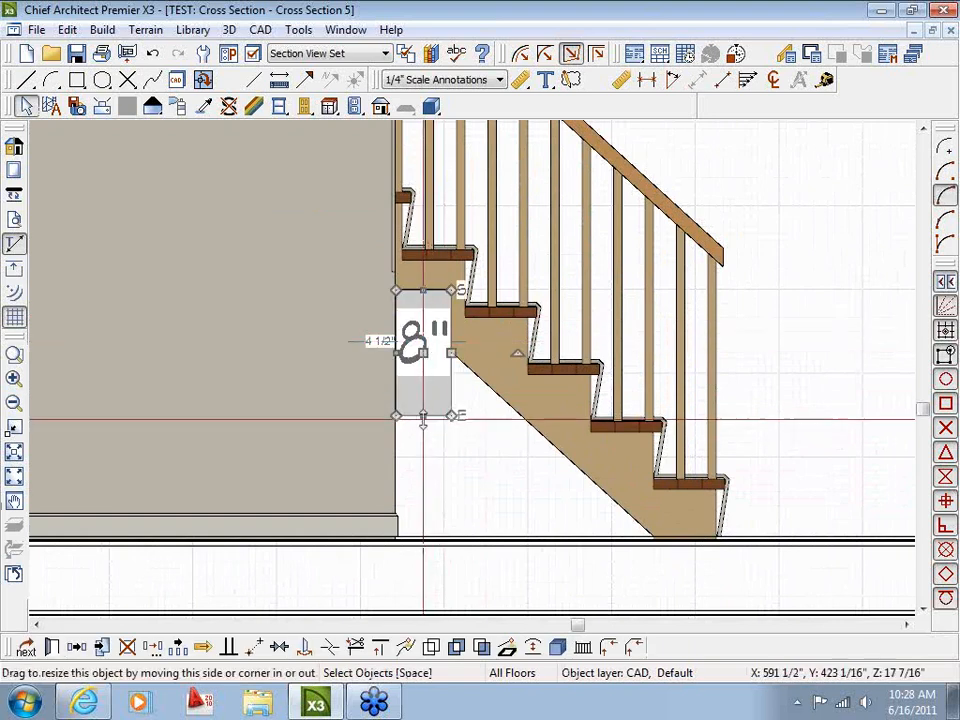
{"action": "left_click_drag", "start_coordinate": [422, 415], "coordinate": [420, 537]}
Step: Raise the polyline solid's top edge until its outer corner sits just under the handrail
{"action": "scroll", "coordinate": [449, 545], "scroll_direction": "down", "scroll_amount": 1}
{"action": "middle_click_drag", "start_coordinate": [486, 418], "coordinate": [466, 611]}
{"action": "scroll", "coordinate": [425, 543], "scroll_direction": "up", "scroll_amount": 1}
{"action": "left_click_drag", "start_coordinate": [405, 498], "coordinate": [405, 237]}
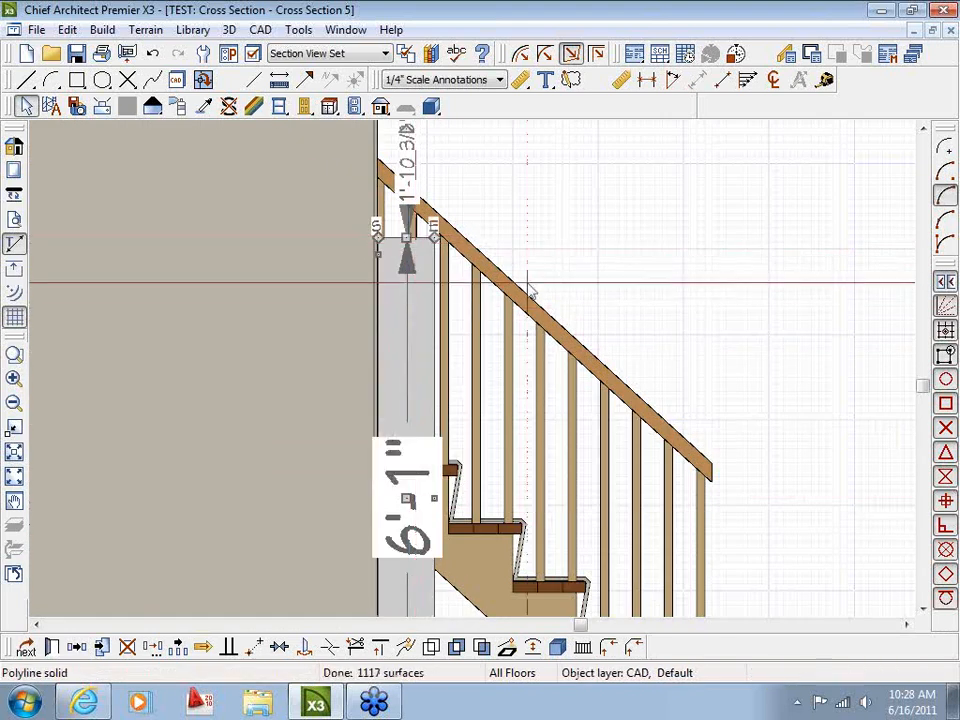
{"action": "middle_click_drag", "start_coordinate": [461, 302], "coordinate": [461, 392]}
{"action": "scroll", "coordinate": [418, 345], "scroll_direction": "up", "scroll_amount": 2}
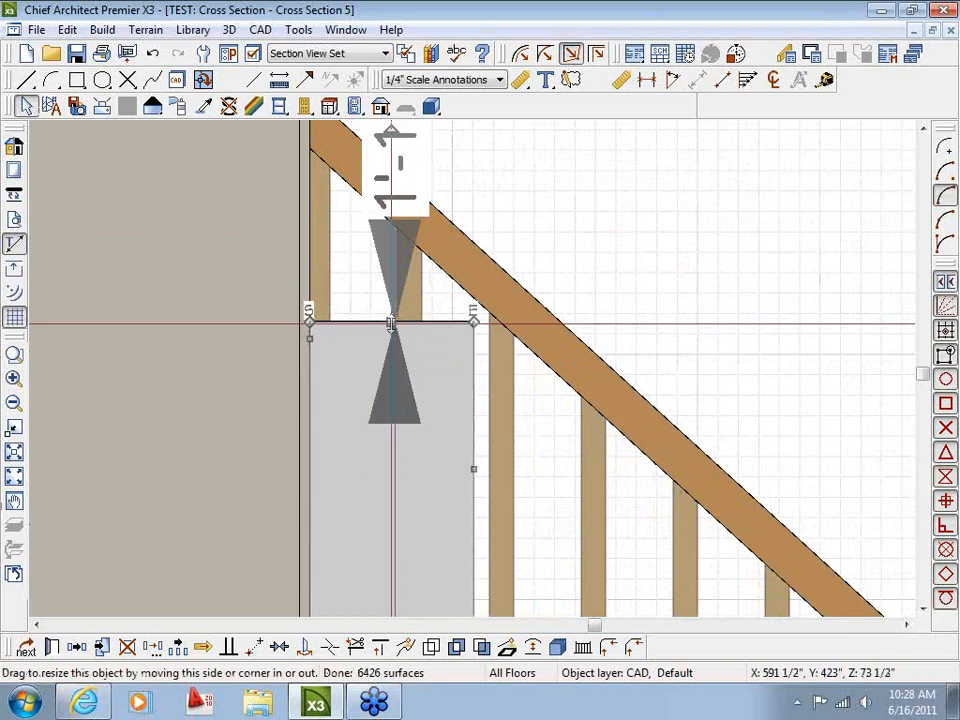
{"action": "left_click_drag", "start_coordinate": [391, 323], "coordinate": [371, 300]}
Step: Pull the solid's wall-side top corner up toward the handrail's underside so the top edge slopes along it
{"action": "middle_click_drag", "start_coordinate": [318, 257], "coordinate": [314, 340]}
{"action": "scroll", "coordinate": [454, 391], "scroll_direction": "up", "scroll_amount": 2}
{"action": "scroll", "coordinate": [452, 376], "scroll_direction": "down", "scroll_amount": 2}
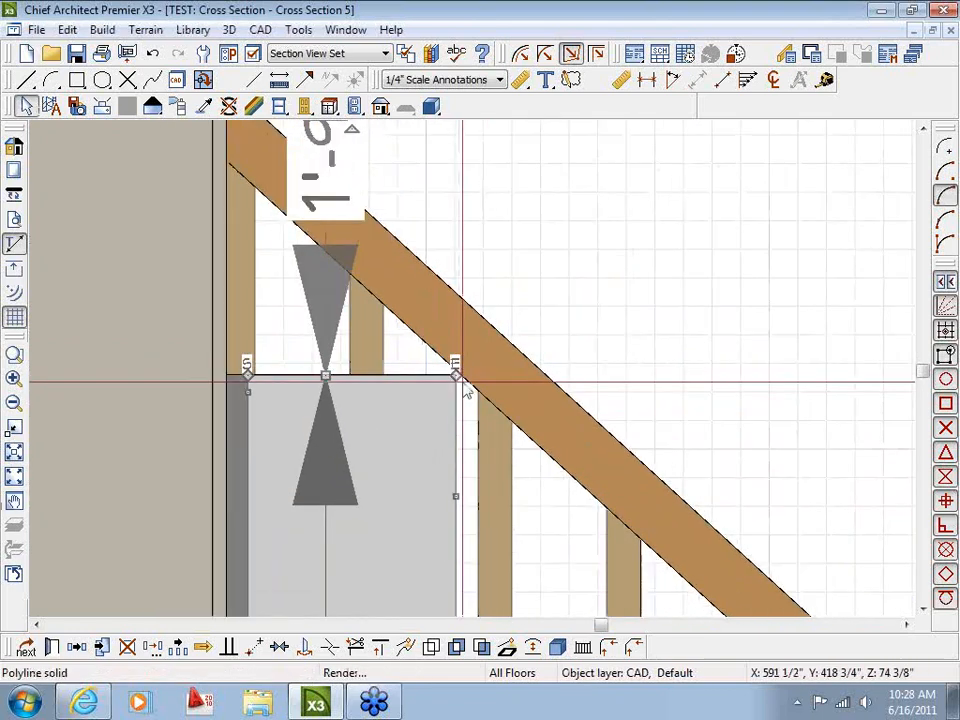
{"action": "left_click_drag", "start_coordinate": [246, 376], "coordinate": [246, 195]}
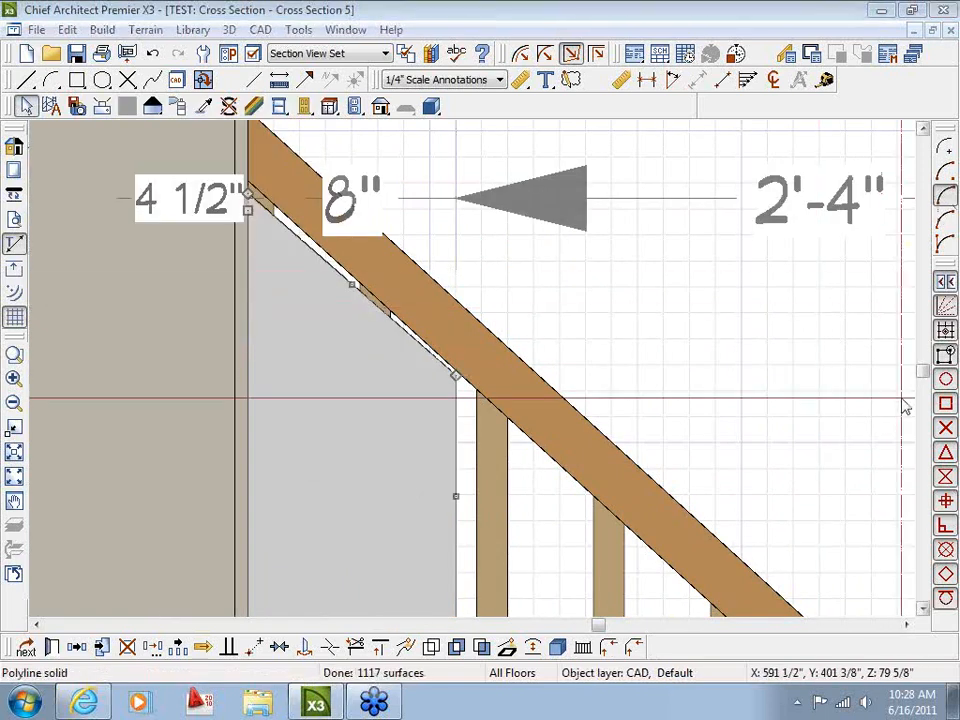
Step: Turn off object and grid snaps and fit the solid's sloped top corners exactly to the handrail's underside
{"action": "left_click", "coordinate": [949, 358]}
{"action": "left_click", "coordinate": [317, 322]}
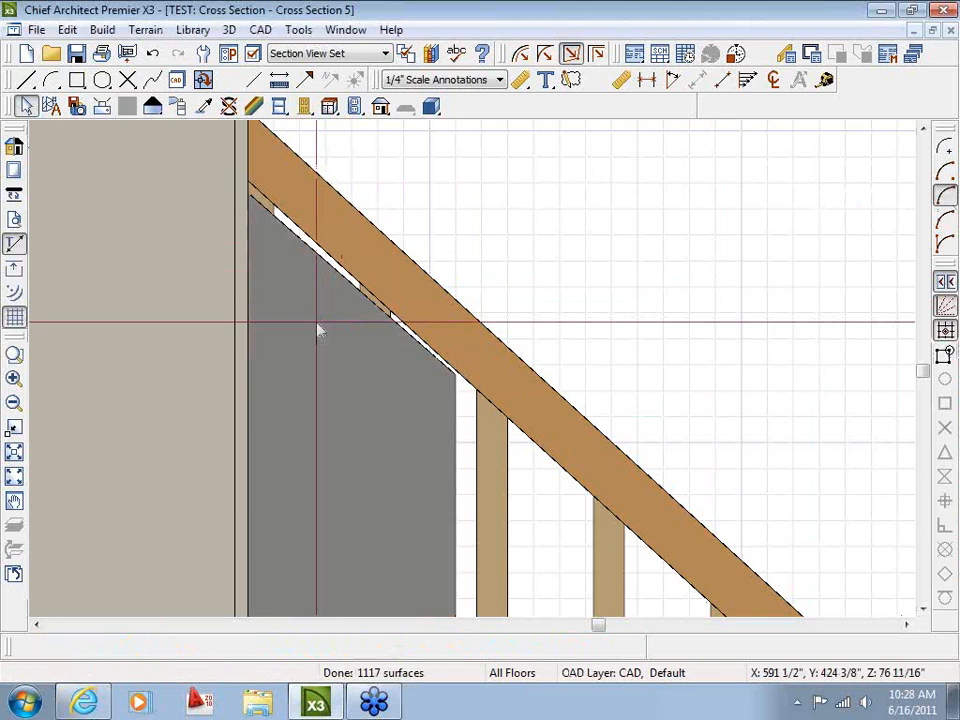
{"action": "left_click_drag", "start_coordinate": [253, 193], "coordinate": [245, 192]}
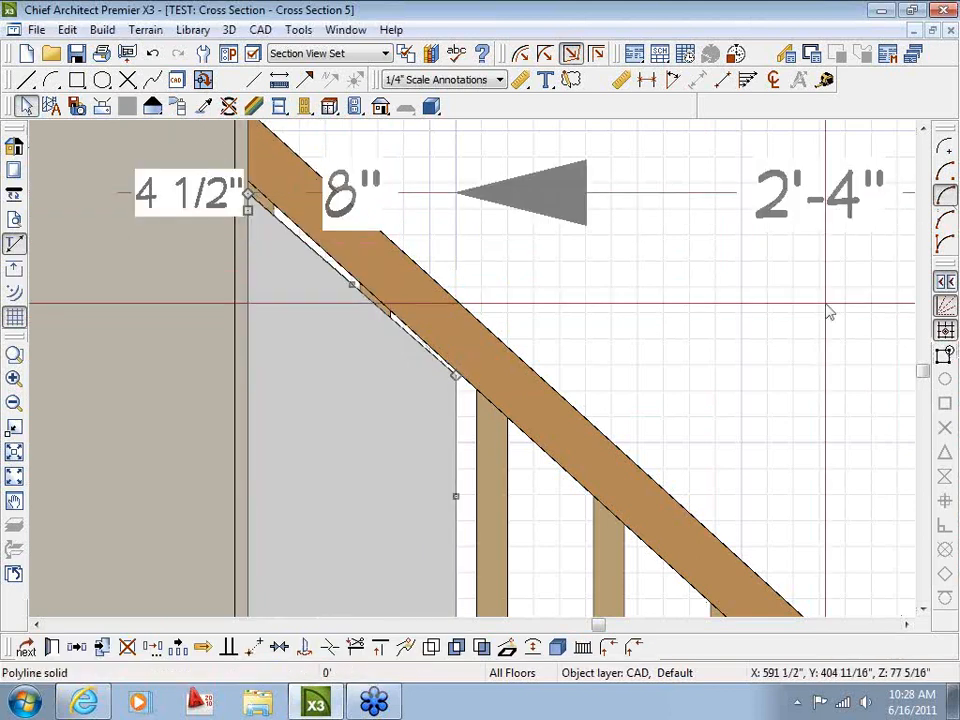
{"action": "left_click", "coordinate": [947, 333]}
{"action": "left_click", "coordinate": [292, 328]}
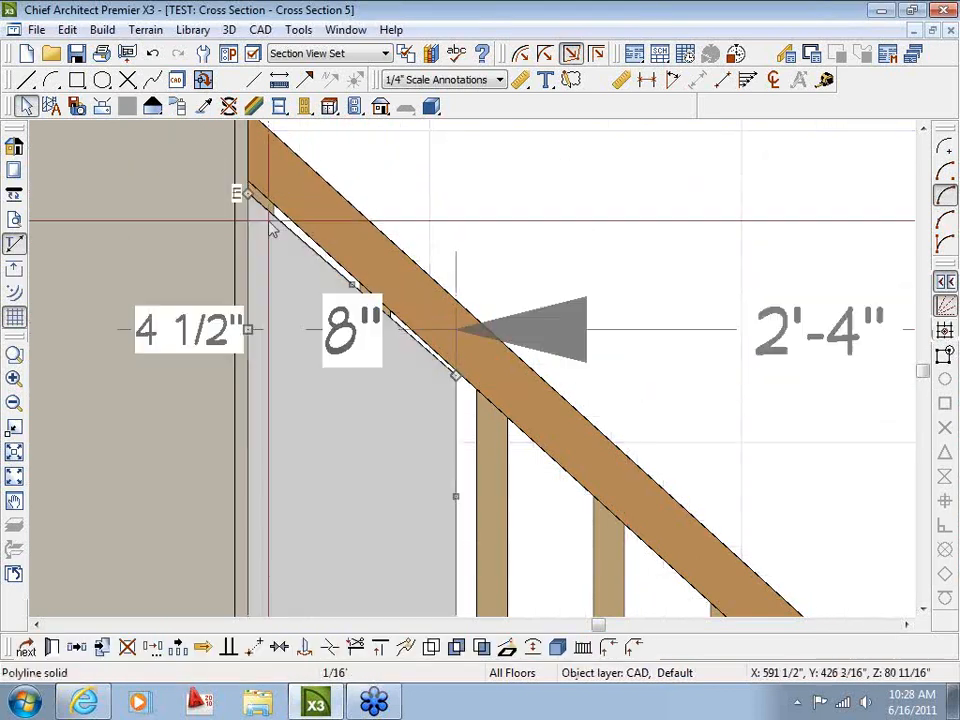
{"action": "mouse_move", "coordinate": [250, 192]}
{"action": "left_mouse_down"}
{"action": "mouse_move", "coordinate": [248, 181]}
{"action": "mouse_move", "coordinate": [249, 229]}
{"action": "mouse_move", "coordinate": [249, 181]}
{"action": "left_mouse_up"}
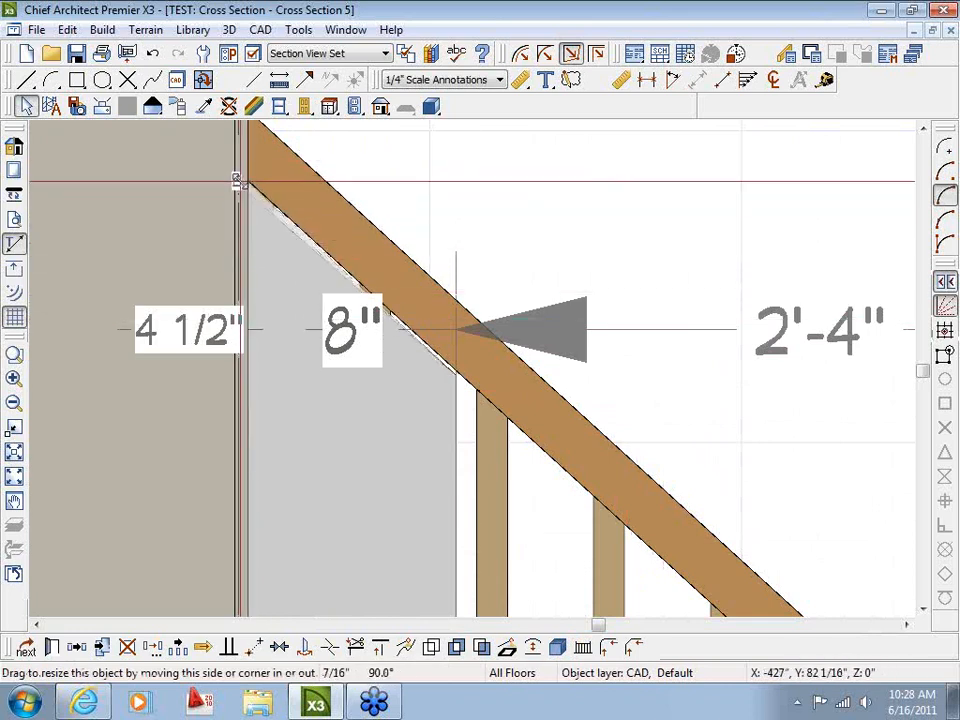
{"action": "left_click_drag", "start_coordinate": [238, 181], "coordinate": [240, 181]}
{"action": "scroll", "coordinate": [458, 366], "scroll_direction": "up", "scroll_amount": 2}
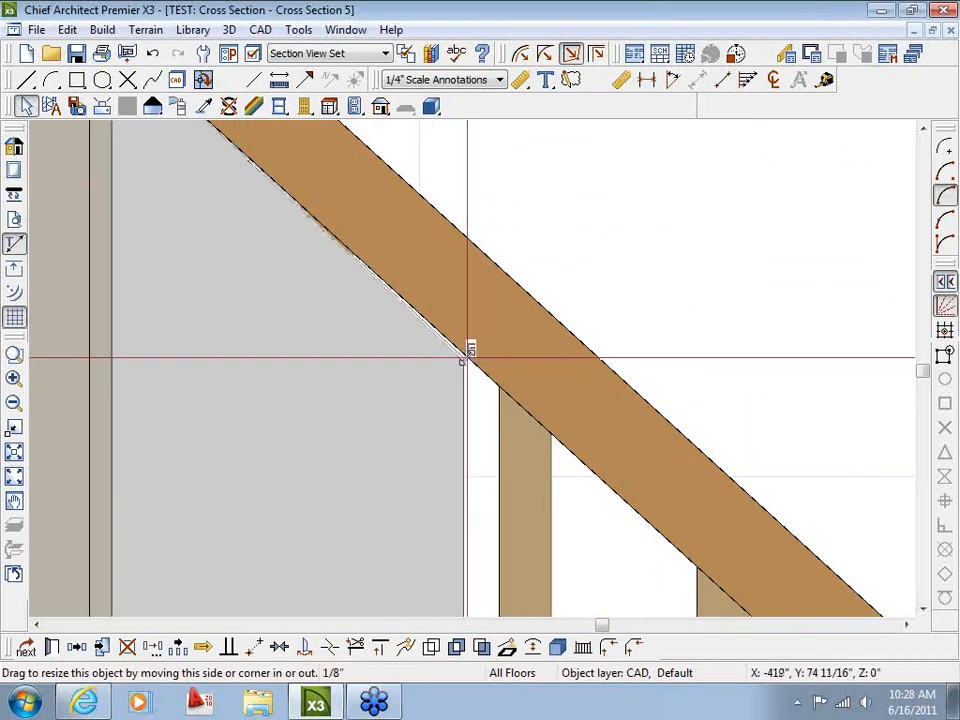
{"action": "scroll", "coordinate": [396, 403], "scroll_direction": "down", "scroll_amount": 3}
{"action": "key", "text": "Escape"}
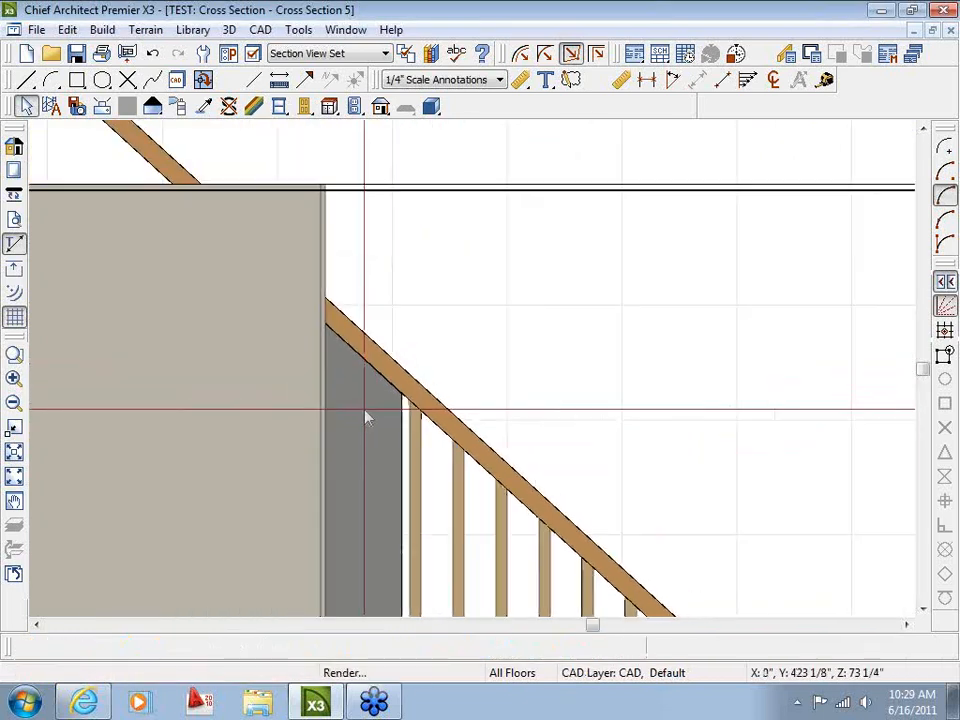
Step: Turn object and grid snaps back on and lower the solid's sloped top edge from the handrail onto the stair stringer
{"action": "scroll", "coordinate": [420, 317], "scroll_direction": "down", "scroll_amount": 2}
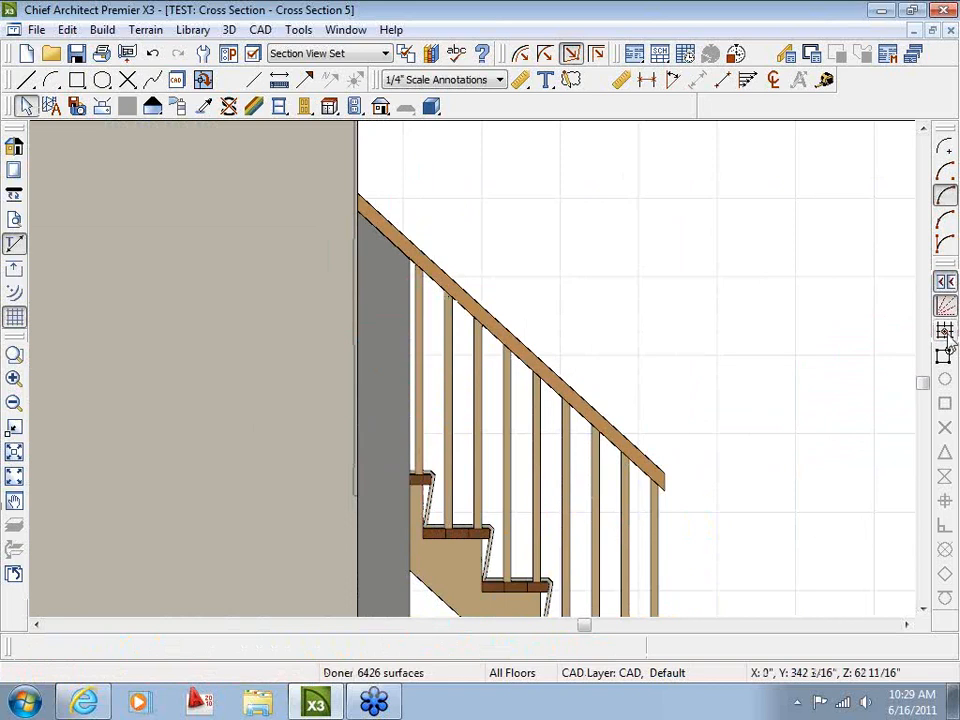
{"action": "left_click", "coordinate": [946, 357]}
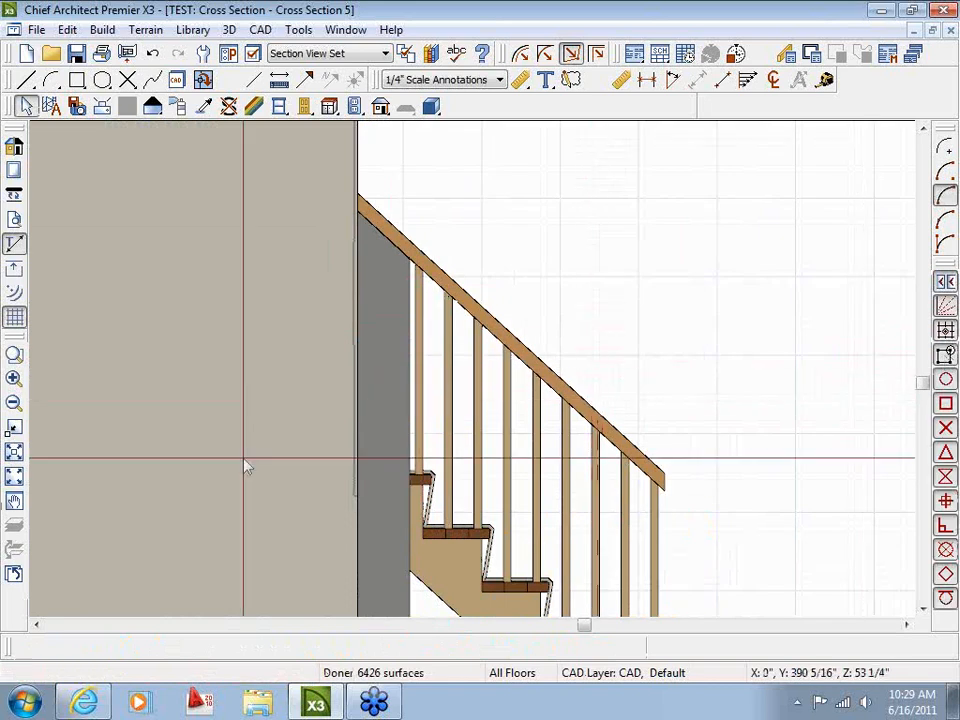
{"action": "left_click", "coordinate": [14, 576]}
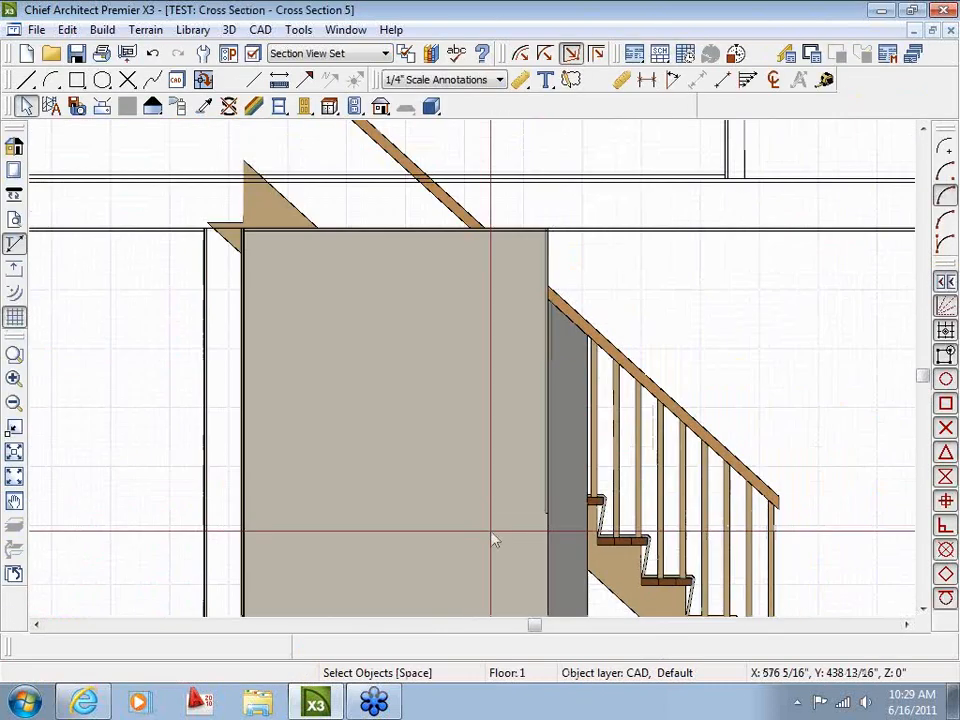
{"action": "middle_click_drag", "start_coordinate": [491, 530], "coordinate": [233, 404]}
{"action": "scroll", "coordinate": [330, 405], "scroll_direction": "up", "scroll_amount": 1}
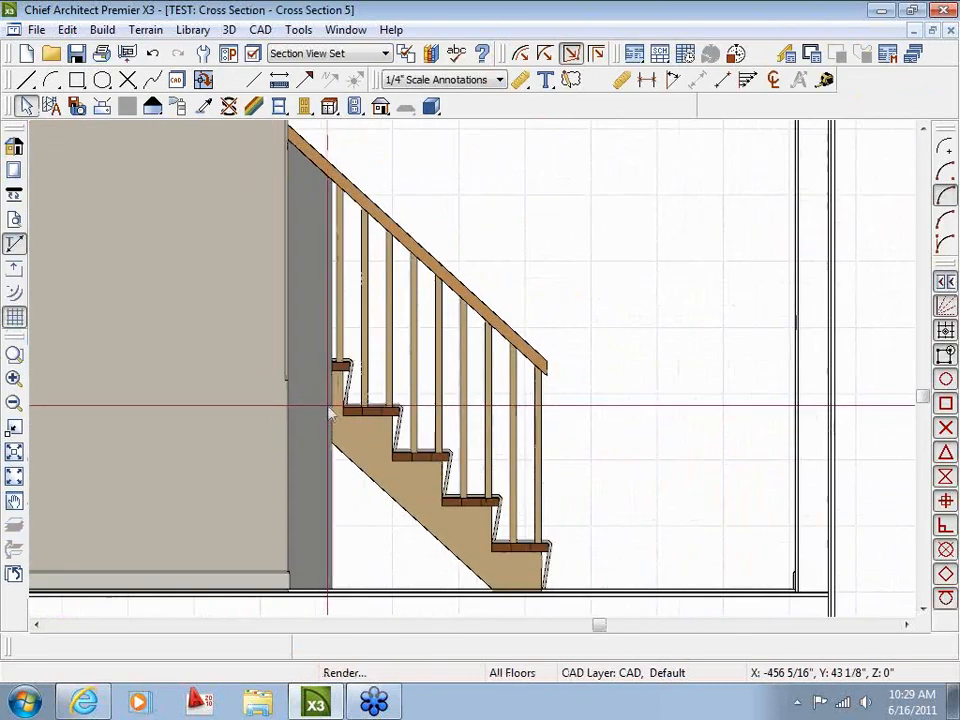
{"action": "left_click", "coordinate": [306, 405]}
{"action": "left_click_drag", "start_coordinate": [309, 161], "coordinate": [305, 389]}
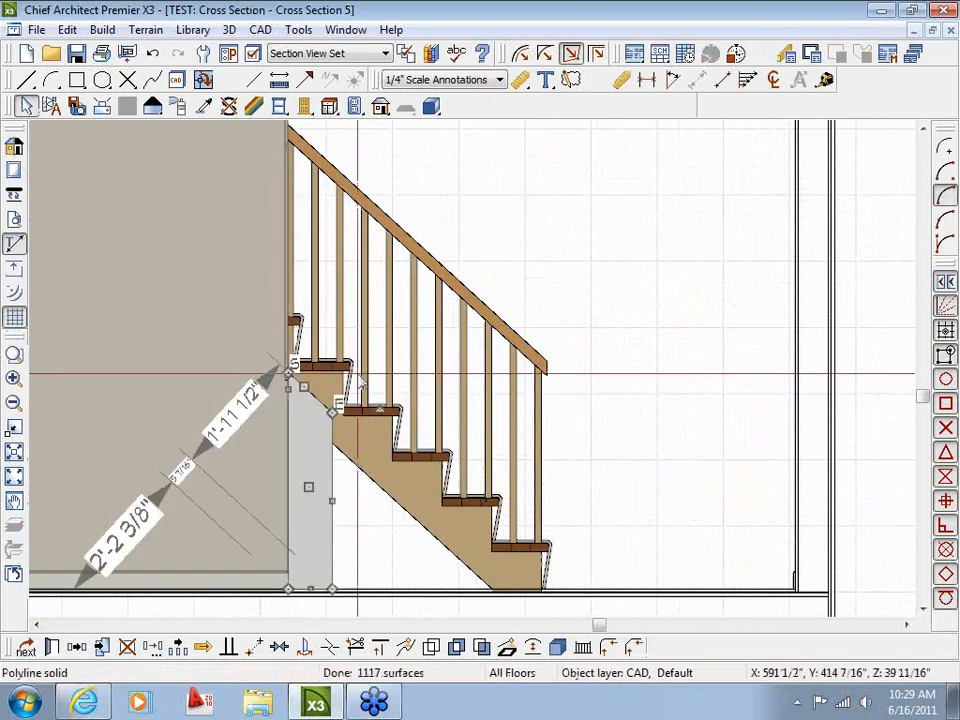
{"action": "scroll", "coordinate": [359, 508], "scroll_direction": "up", "scroll_amount": 3}
{"action": "middle_click_drag", "start_coordinate": [357, 503], "coordinate": [264, 396]}
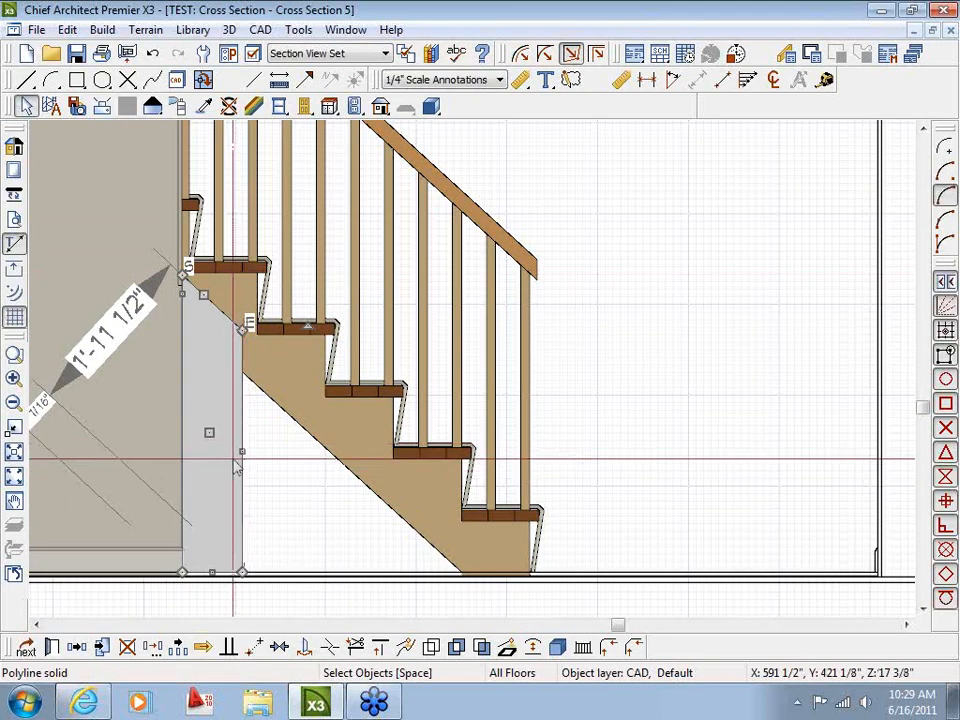
Step: Stretch the polyline solid's vertical edge under the stairs to the bottom step, making the solid about 3'-3 9/16" wide
{"action": "left_click_drag", "start_coordinate": [242, 451], "coordinate": [405, 445]}
{"action": "left_click_drag", "start_coordinate": [424, 517], "coordinate": [476, 508]}
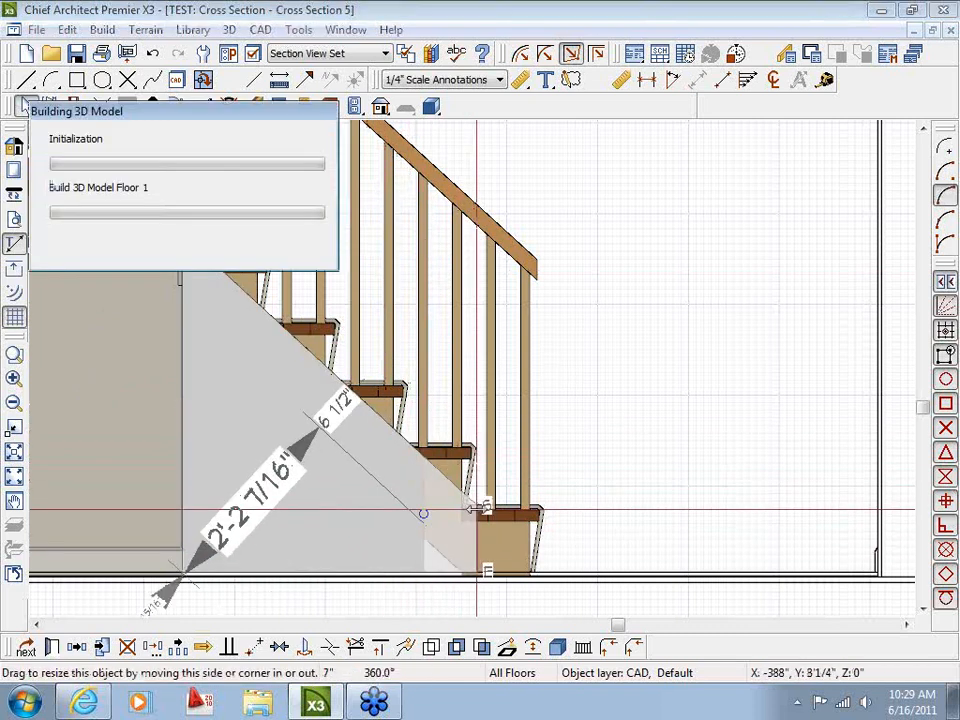
{"action": "scroll", "coordinate": [476, 510], "scroll_direction": "up", "scroll_amount": 2}
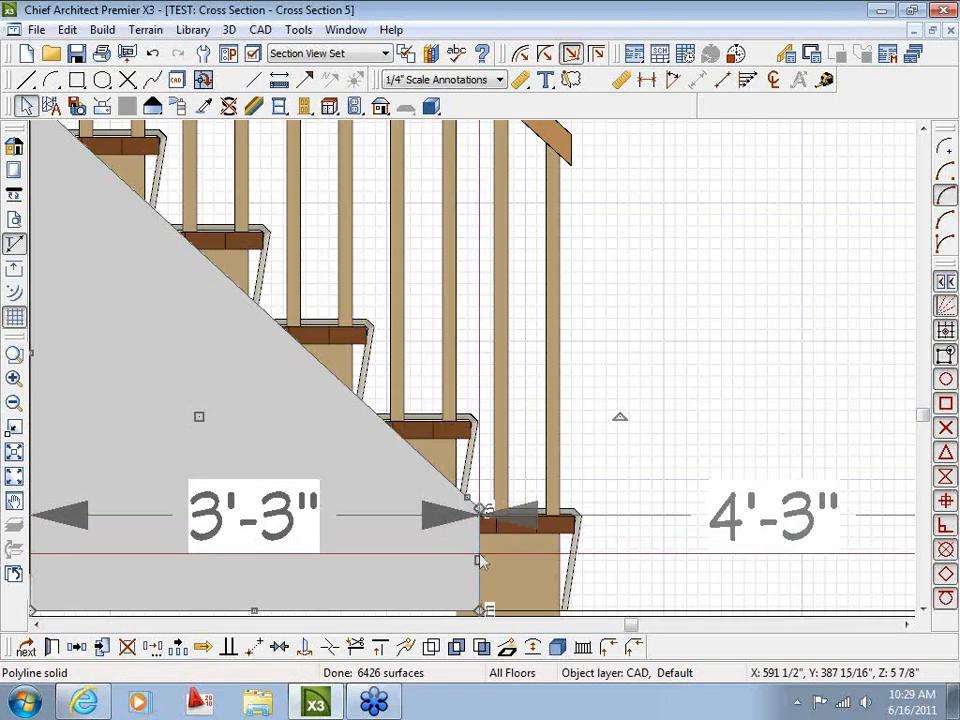
{"action": "left_click_drag", "start_coordinate": [480, 559], "coordinate": [484, 555]}
{"action": "scroll", "coordinate": [484, 555], "scroll_direction": "down", "scroll_amount": 3}
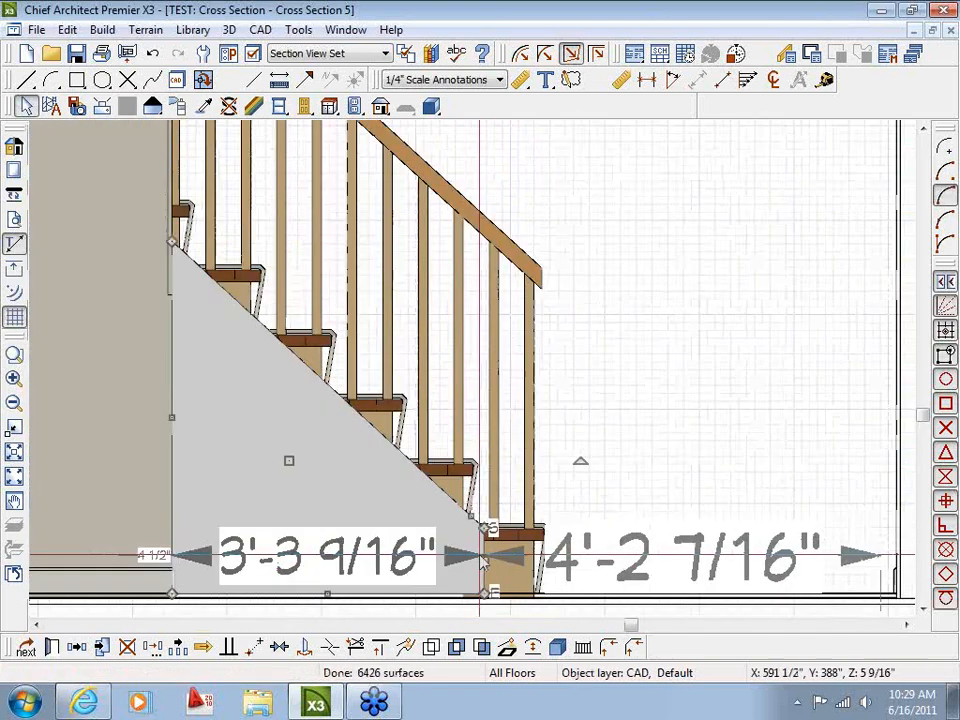
Step: Raise the solid's sloped upper edge parallel to the stair pitch so the solid covers the treads and stringer
{"action": "scroll", "coordinate": [390, 510], "scroll_direction": "up", "scroll_amount": 3}
{"action": "left_click", "coordinate": [395, 493]}
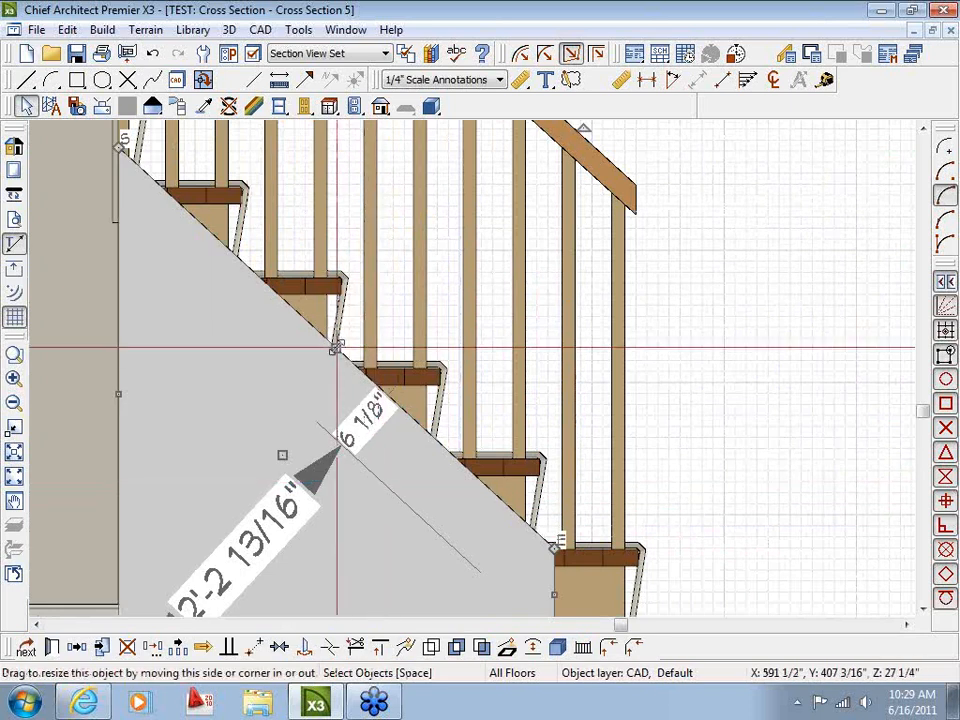
{"action": "left_click_drag", "start_coordinate": [336, 346], "coordinate": [341, 253]}
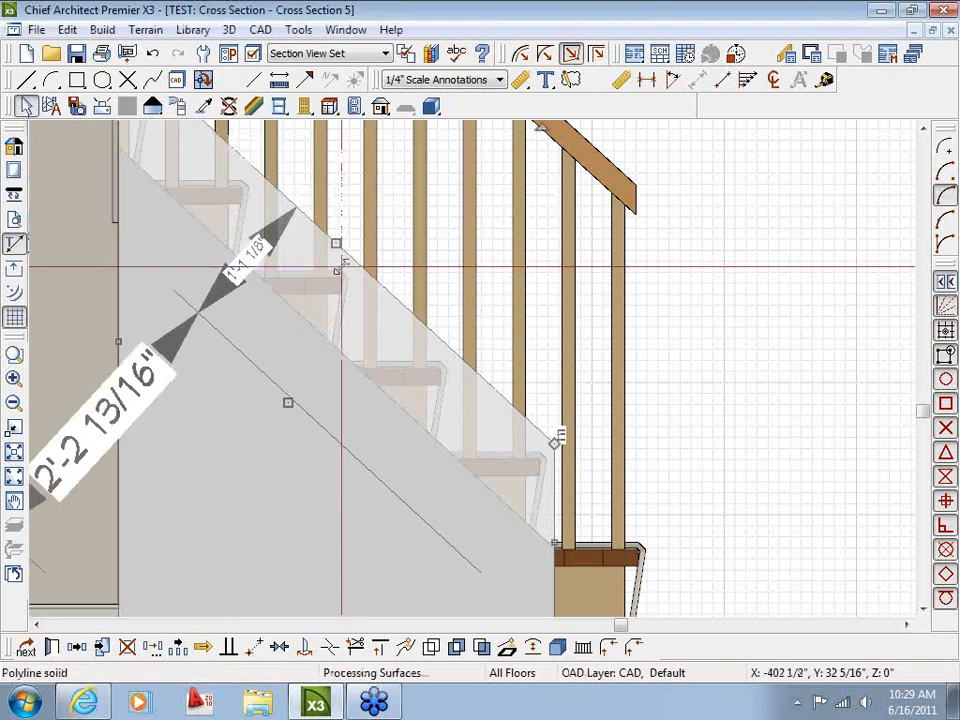
{"action": "scroll", "coordinate": [395, 423], "scroll_direction": "down", "scroll_amount": 3}
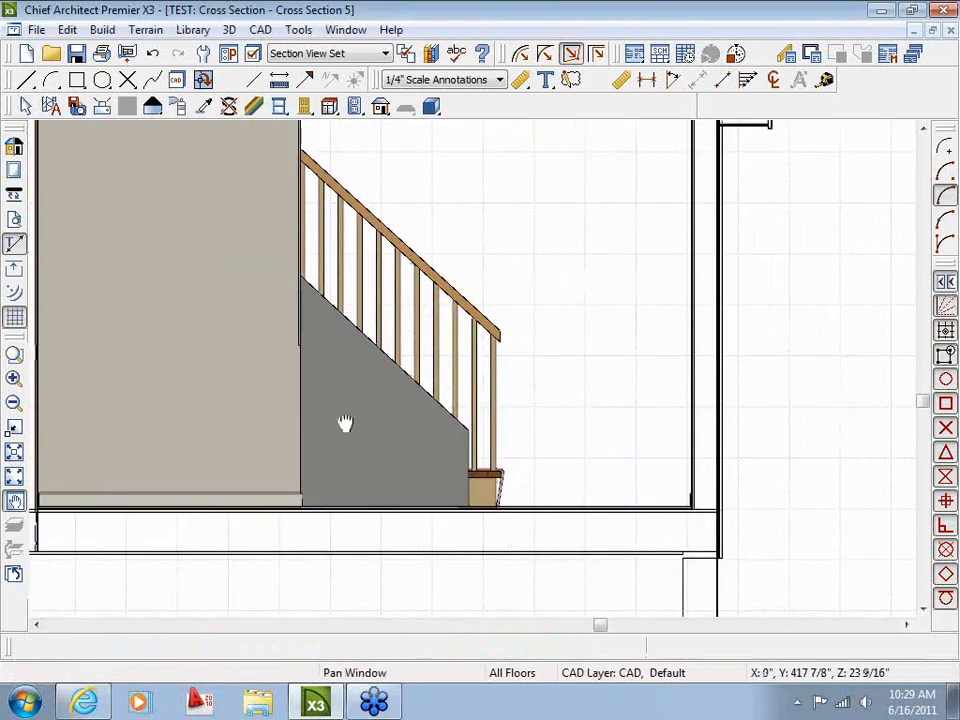
{"action": "scroll", "coordinate": [380, 425], "scroll_direction": "up", "scroll_amount": 2}
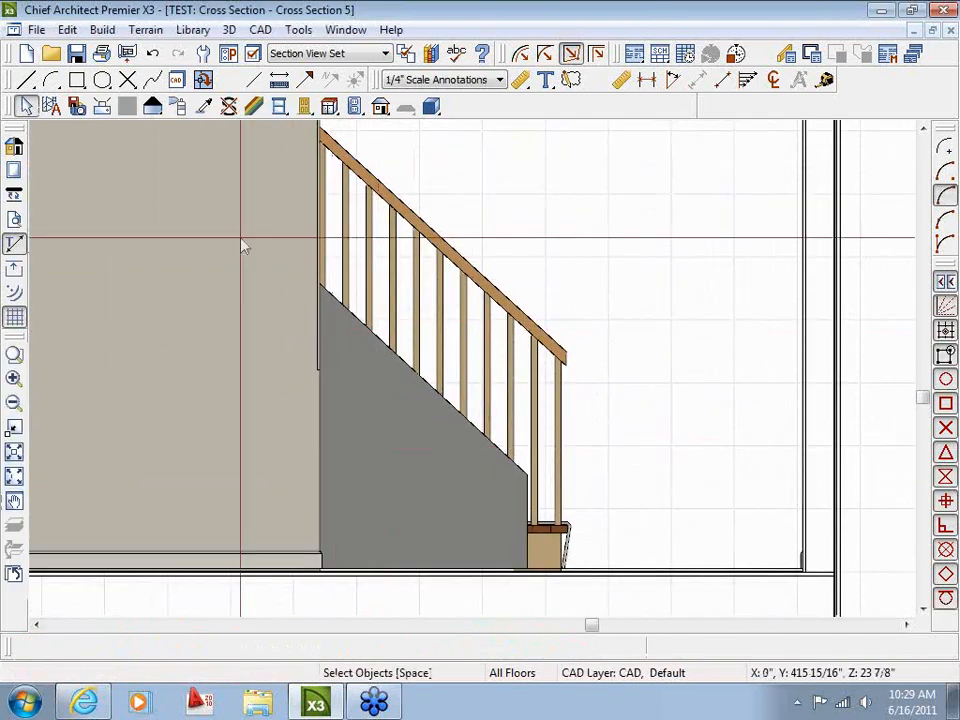
Step: Sample the Drywall material from the tall wall and paint it onto the gray solid in component mode
{"action": "left_click", "coordinate": [204, 107]}
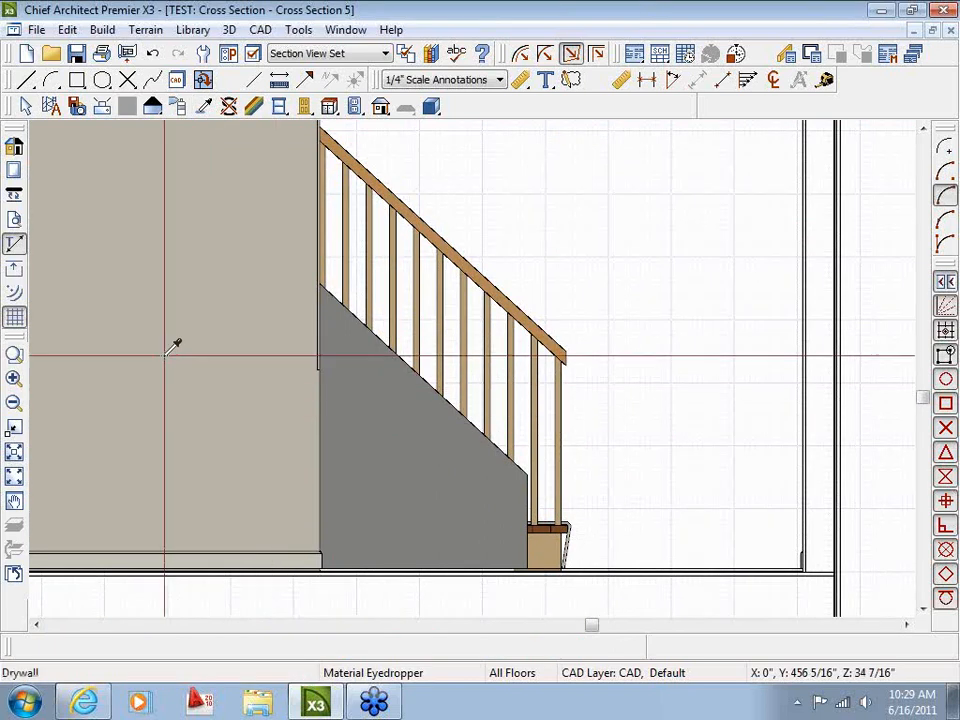
{"action": "left_click", "coordinate": [216, 320]}
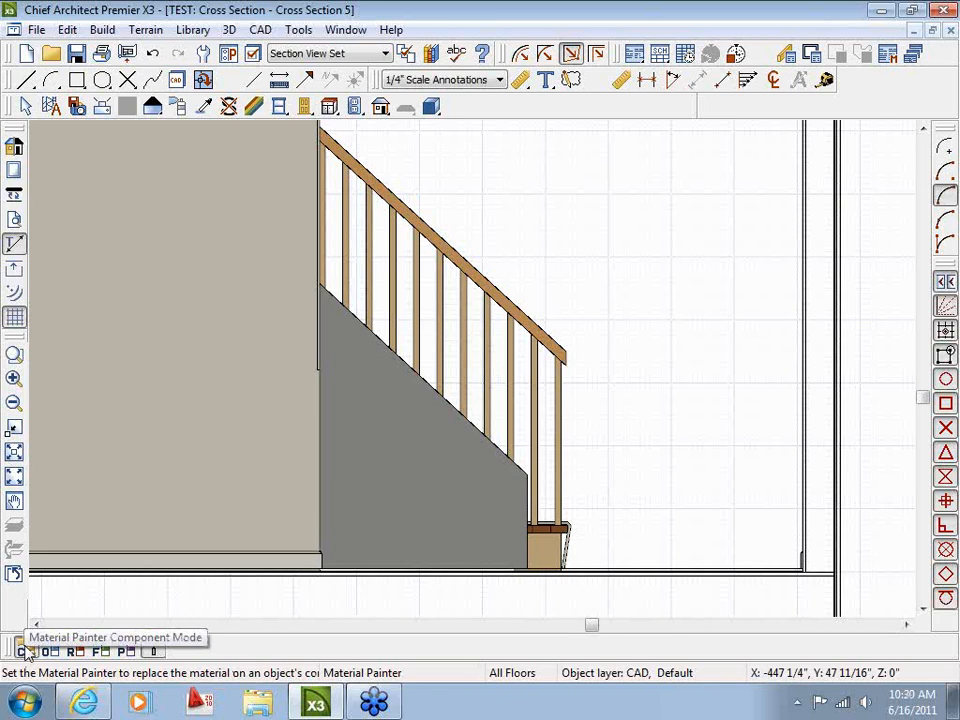
{"action": "left_click", "coordinate": [373, 500]}
{"action": "key", "text": "space"}
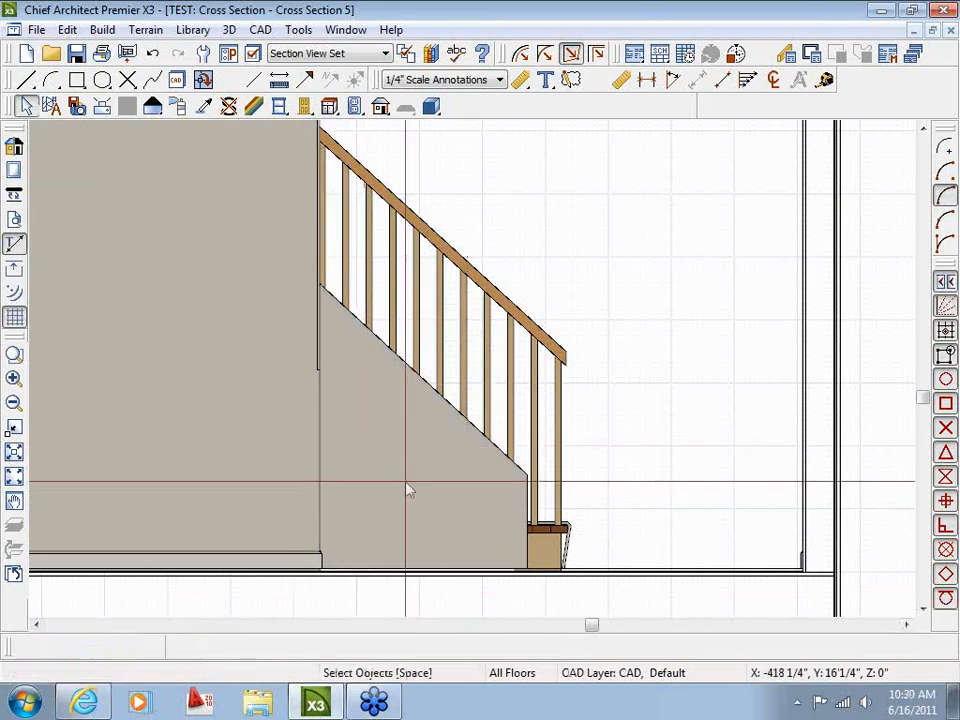
Step: In the Camera 4 view, repaint the solid under the stairs with the Drywall material sampled from the adjoining wall and inspect the result
{"action": "left_click", "coordinate": [352, 31]}
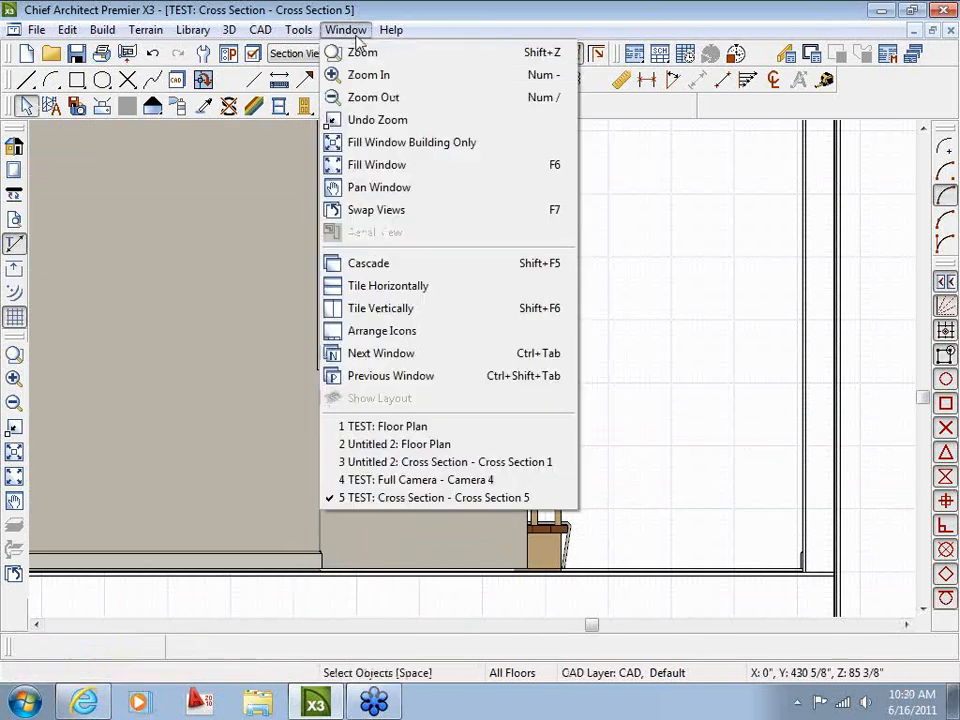
{"action": "left_click", "coordinate": [380, 428]}
{"action": "double_click", "coordinate": [118, 497]}
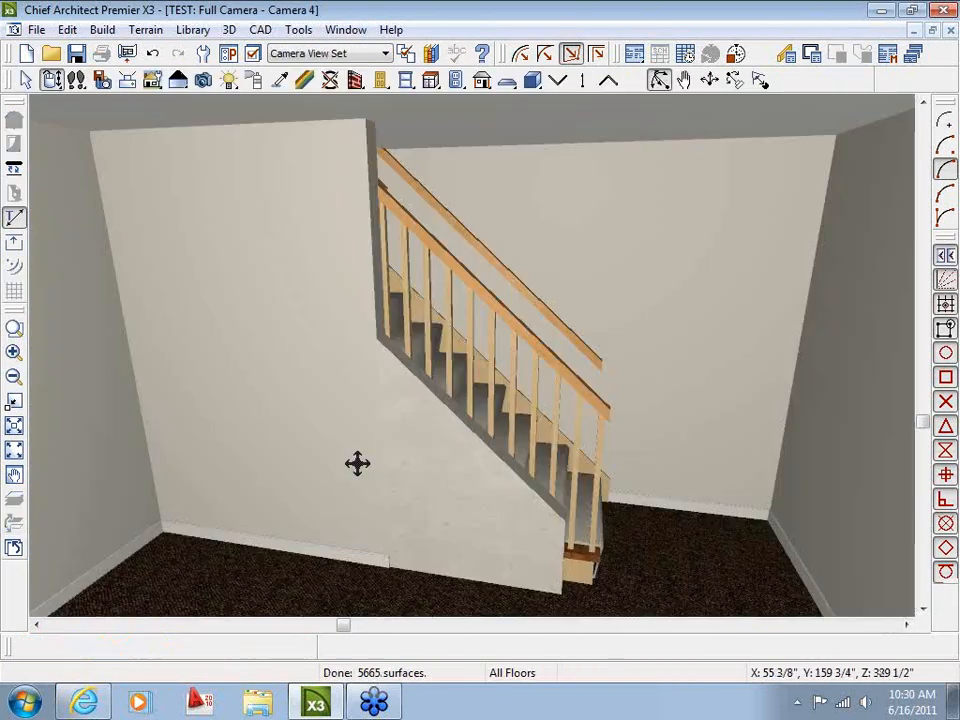
{"action": "left_click_drag", "start_coordinate": [286, 441], "coordinate": [270, 348]}
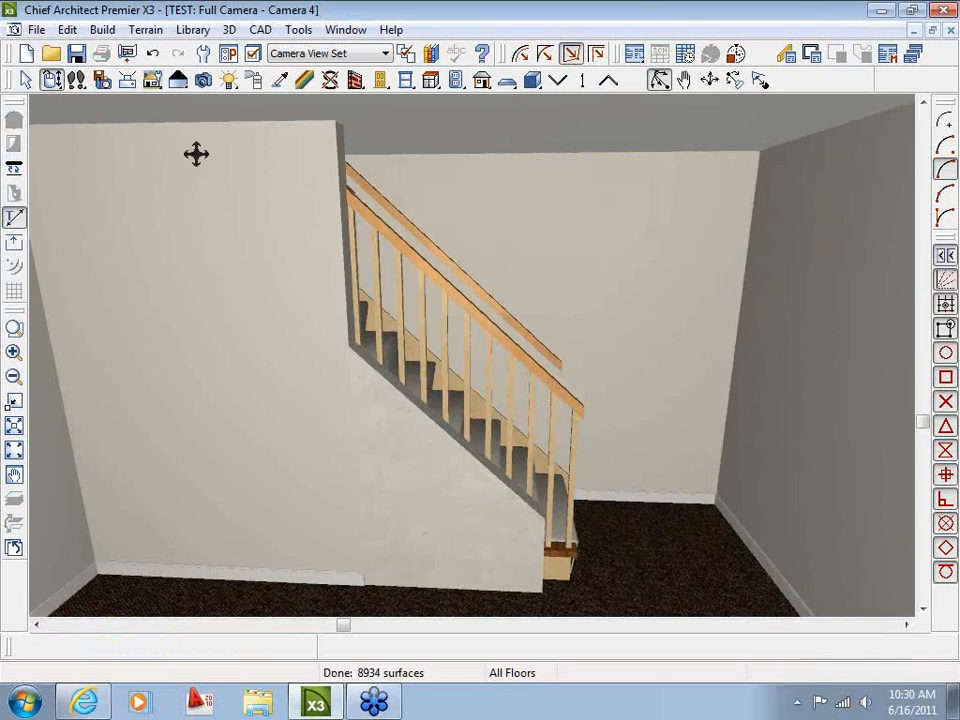
{"action": "left_click", "coordinate": [280, 82]}
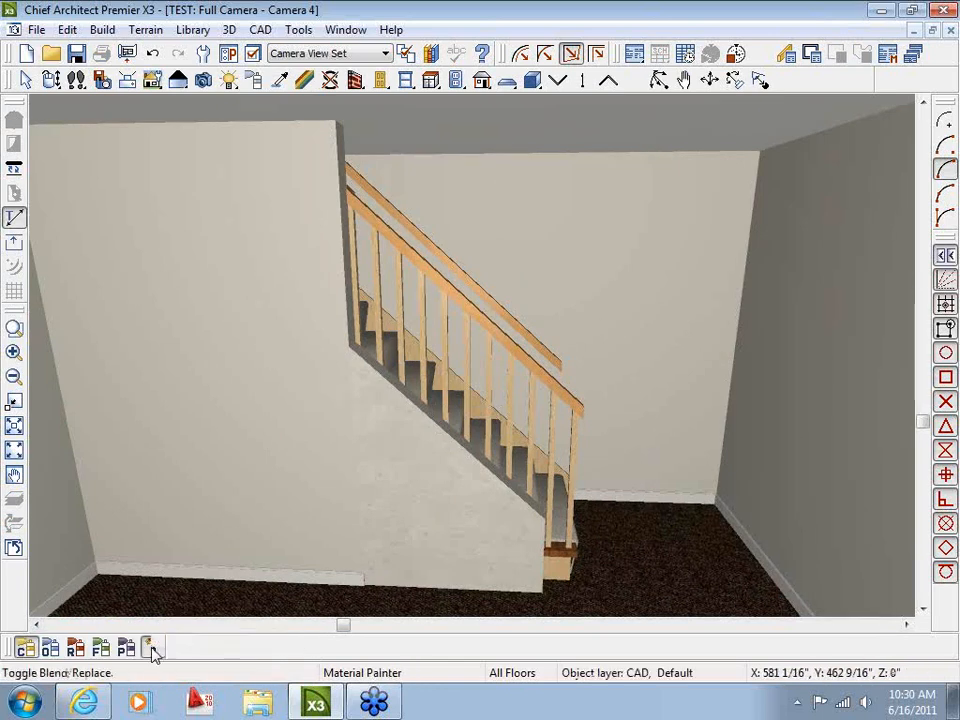
{"action": "left_click", "coordinate": [405, 503]}
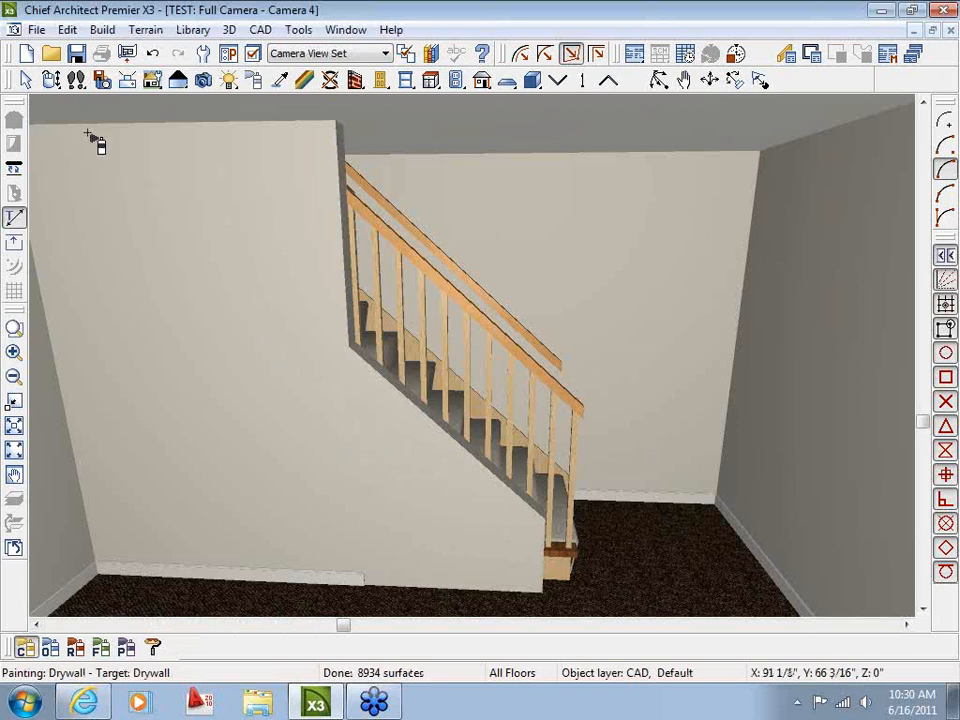
{"action": "left_click", "coordinate": [51, 80]}
{"action": "left_click_drag", "start_coordinate": [608, 310], "coordinate": [422, 617]}
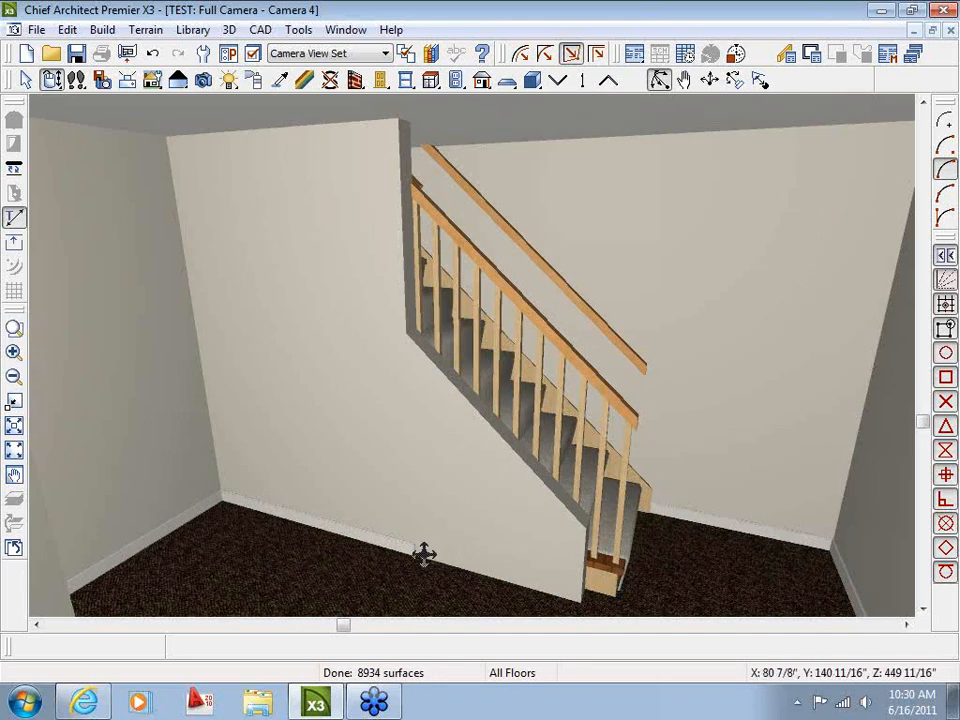
{"action": "mouse_move", "coordinate": [422, 549]}
{"action": "left_mouse_down"}
{"action": "mouse_move", "coordinate": [422, 519]}
{"action": "mouse_move", "coordinate": [448, 520]}
{"action": "mouse_move", "coordinate": [433, 547]}
{"action": "left_mouse_up"}
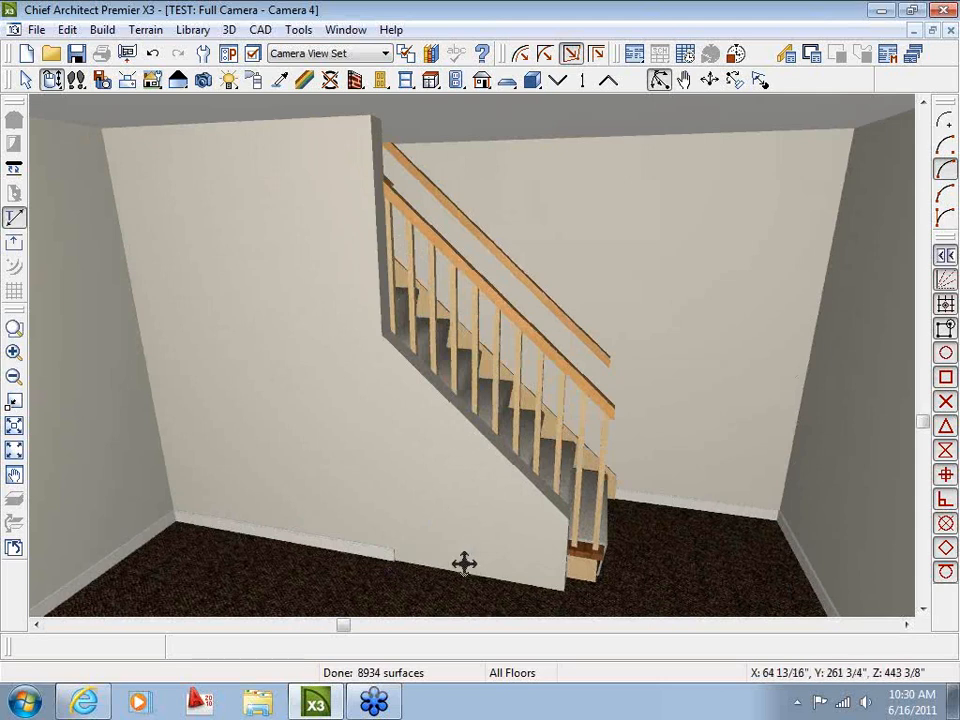
{"action": "left_click_drag", "start_coordinate": [488, 557], "coordinate": [444, 553]}
Step: In the floor plan, draw a 40" CAD line along the solid's outer face, from the wall end to the solid's end
{"action": "left_click", "coordinate": [15, 549]}
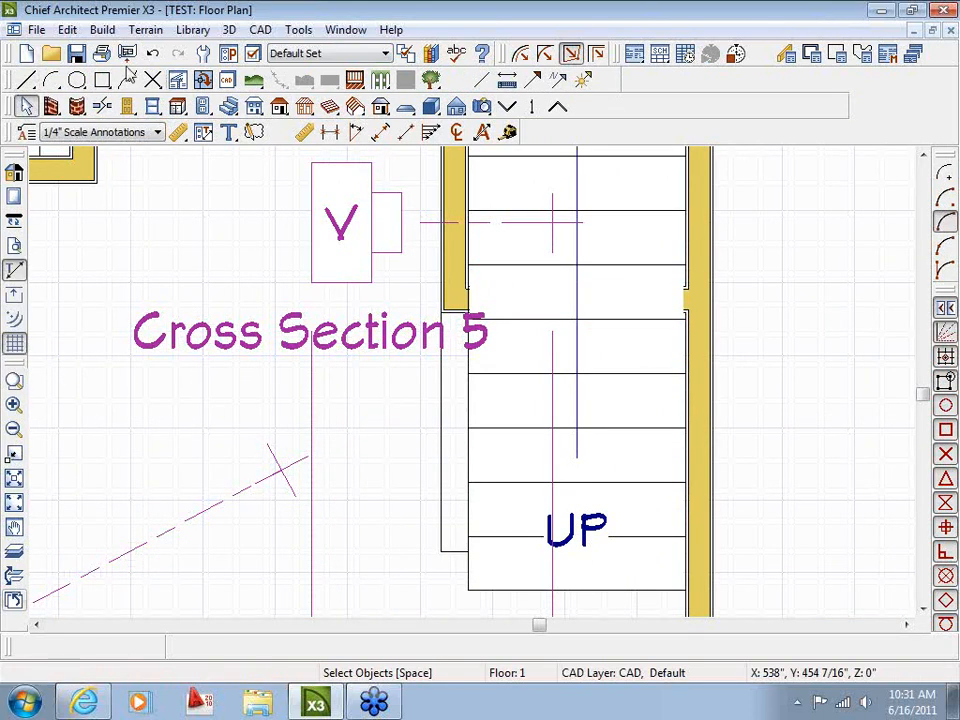
{"action": "left_click", "coordinate": [260, 30]}
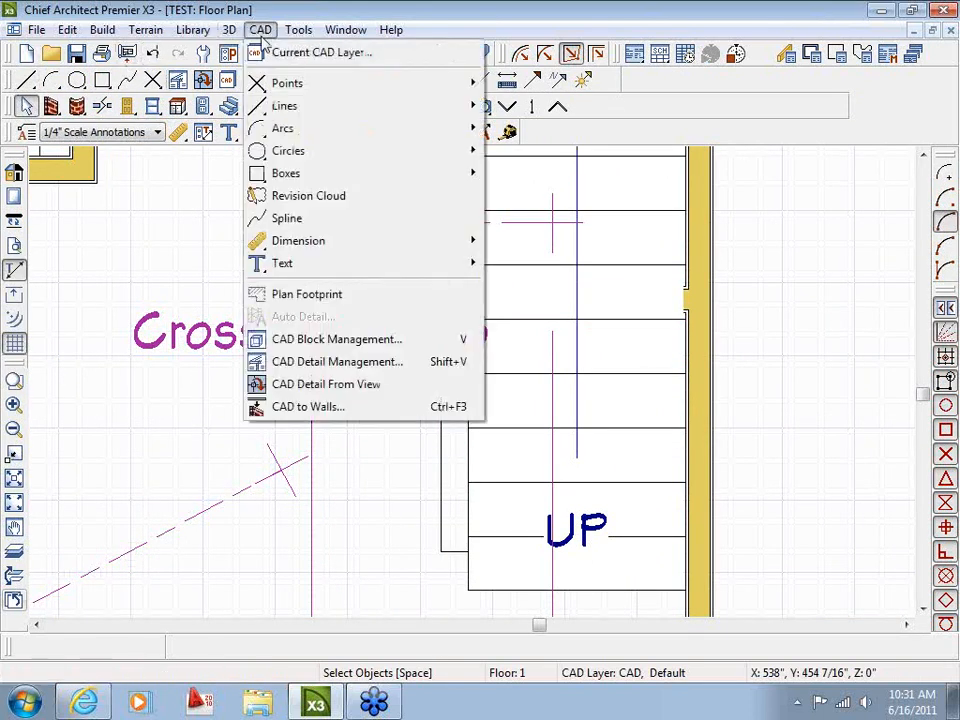
{"action": "mouse_move", "coordinate": [283, 113]}
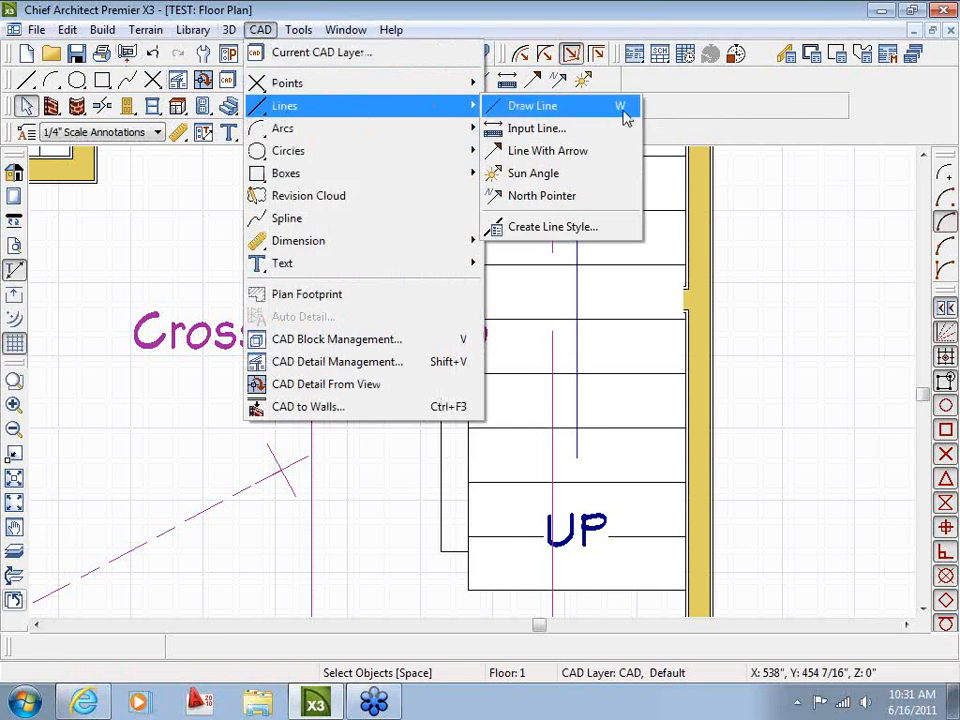
{"action": "left_click", "coordinate": [540, 107]}
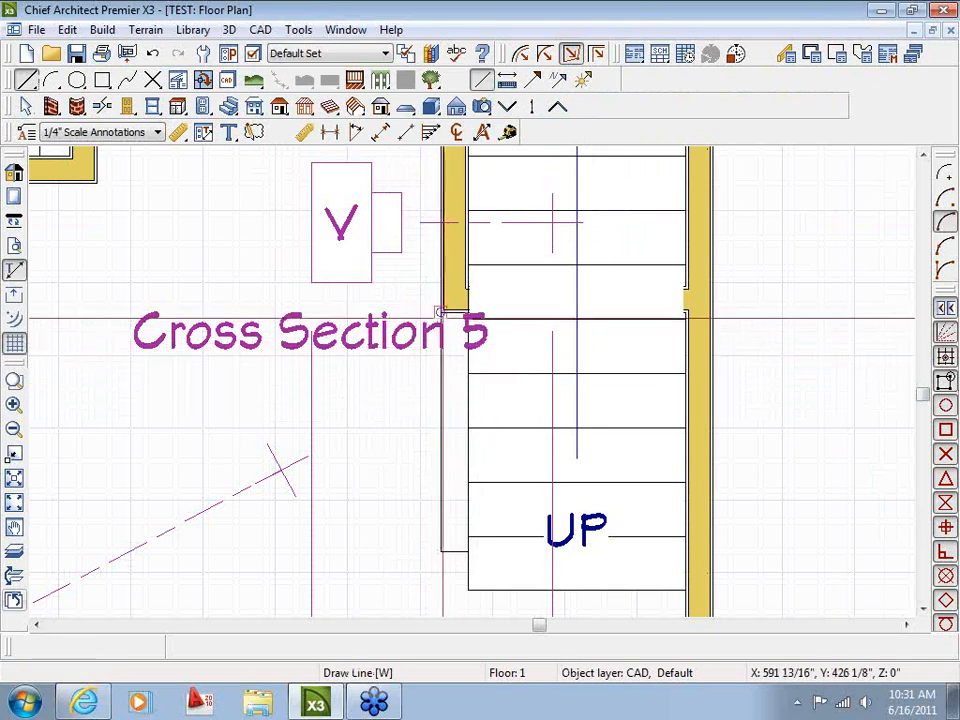
{"action": "mouse_move", "coordinate": [443, 318]}
{"action": "left_mouse_down"}
{"action": "mouse_move", "coordinate": [448, 547]}
{"action": "mouse_move", "coordinate": [440, 553]}
{"action": "left_mouse_up"}
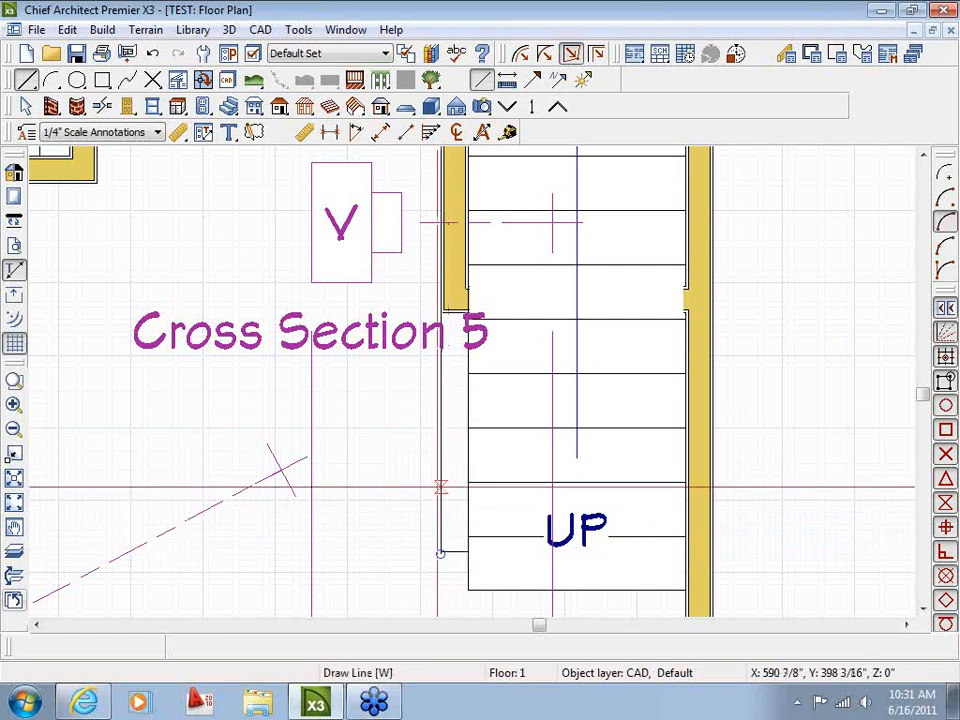
{"action": "left_click", "coordinate": [440, 487]}
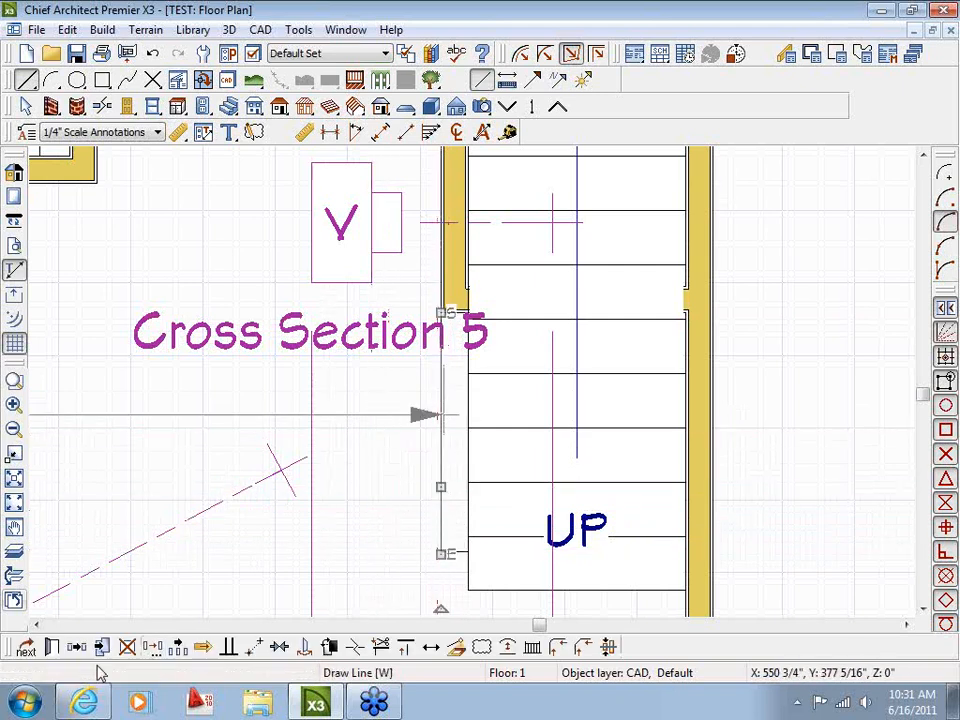
{"action": "left_click", "coordinate": [51, 646]}
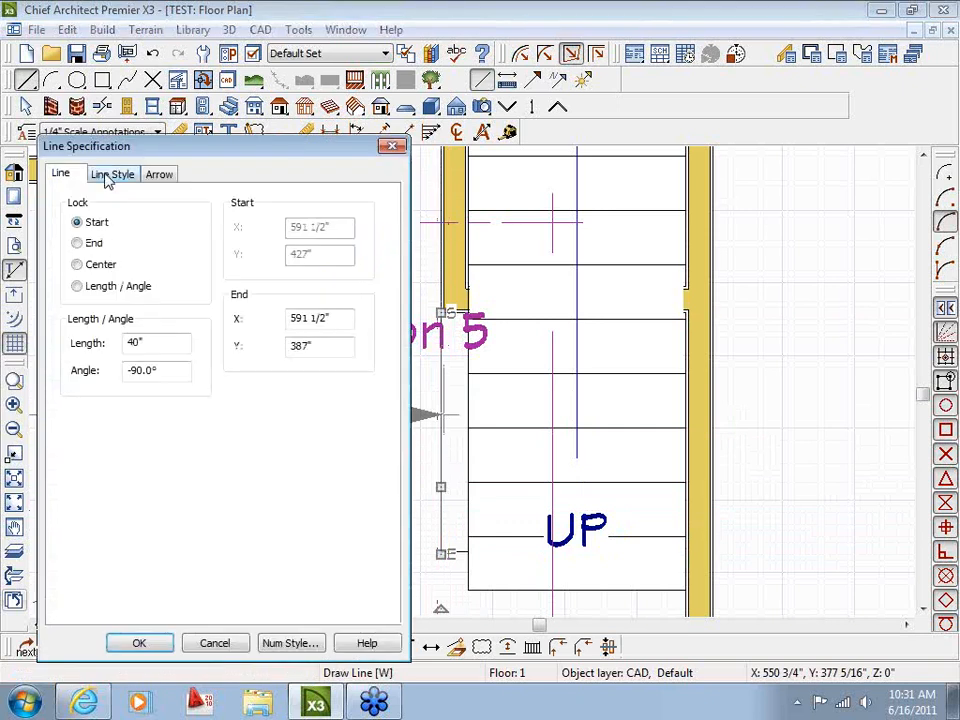
{"action": "left_click", "coordinate": [212, 643]}
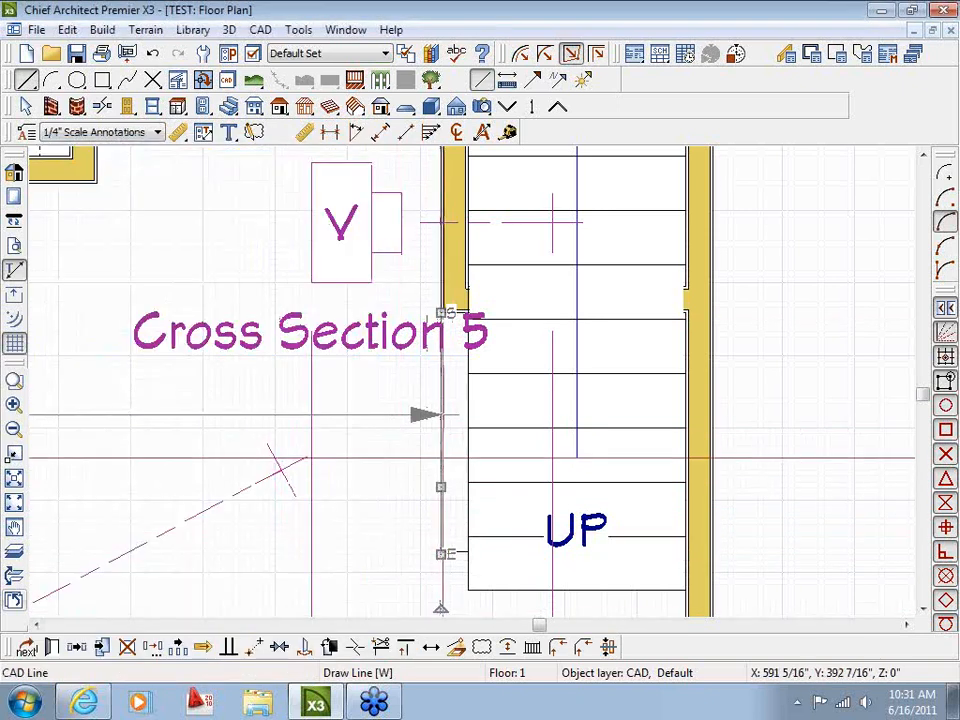
Step: Convert the CAD line beside the stairs to a molding polyline
{"action": "left_click", "coordinate": [456, 648]}
{"action": "left_click_drag", "start_coordinate": [211, 62], "coordinate": [222, 66]}
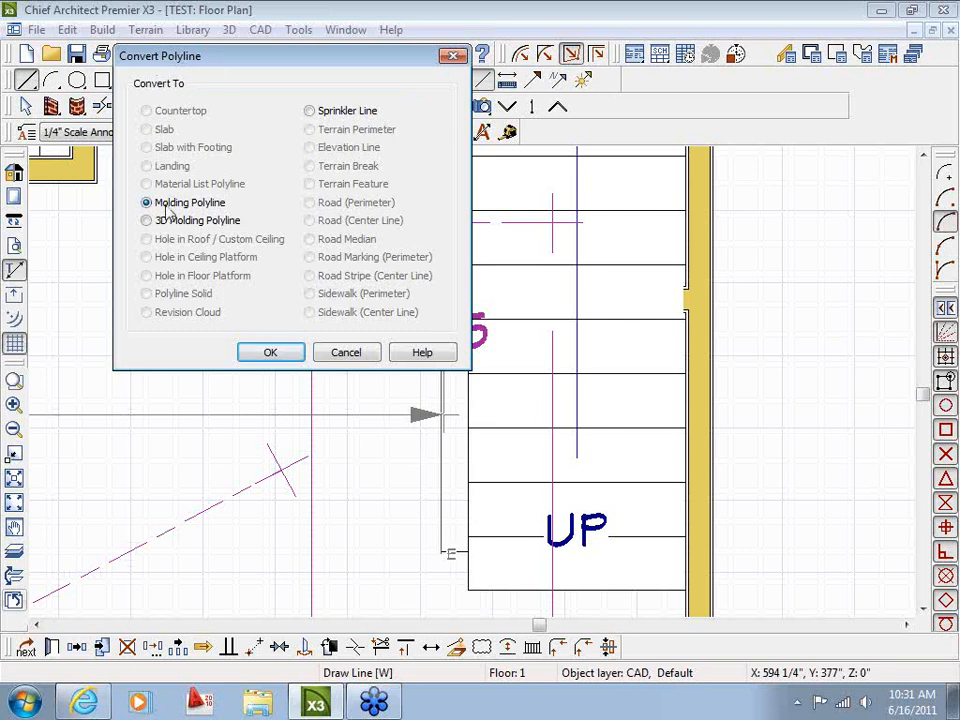
{"action": "left_click", "coordinate": [266, 356]}
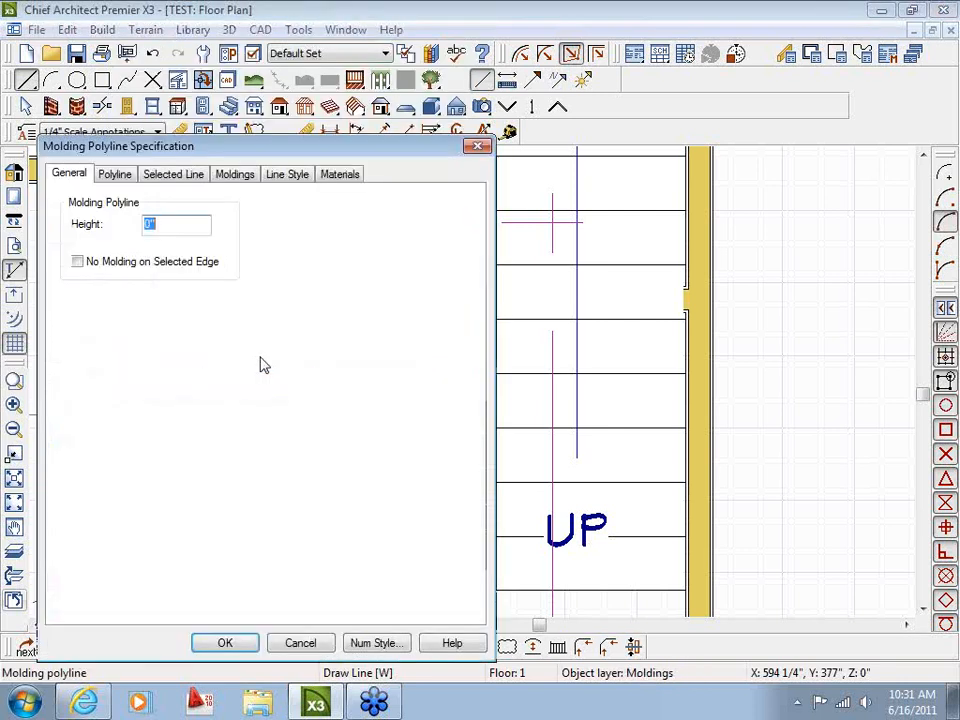
Step: Add the CA-27 base molding from the Chief Architect Premier SSA Content architectural moldings to the molding polyline
{"action": "left_click", "coordinate": [236, 176]}
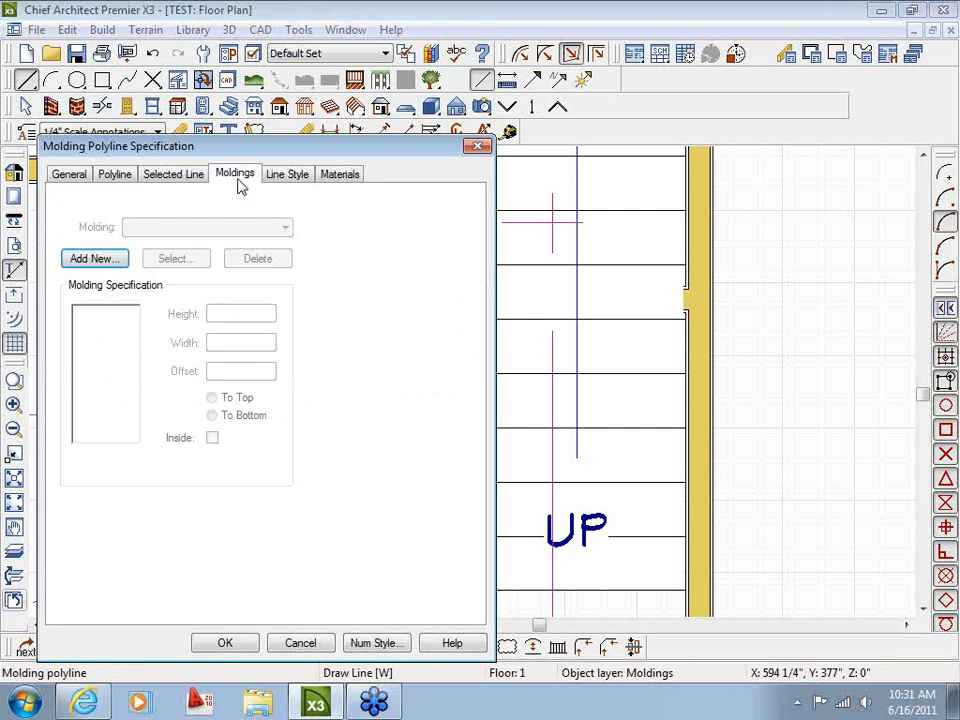
{"action": "left_click", "coordinate": [91, 258]}
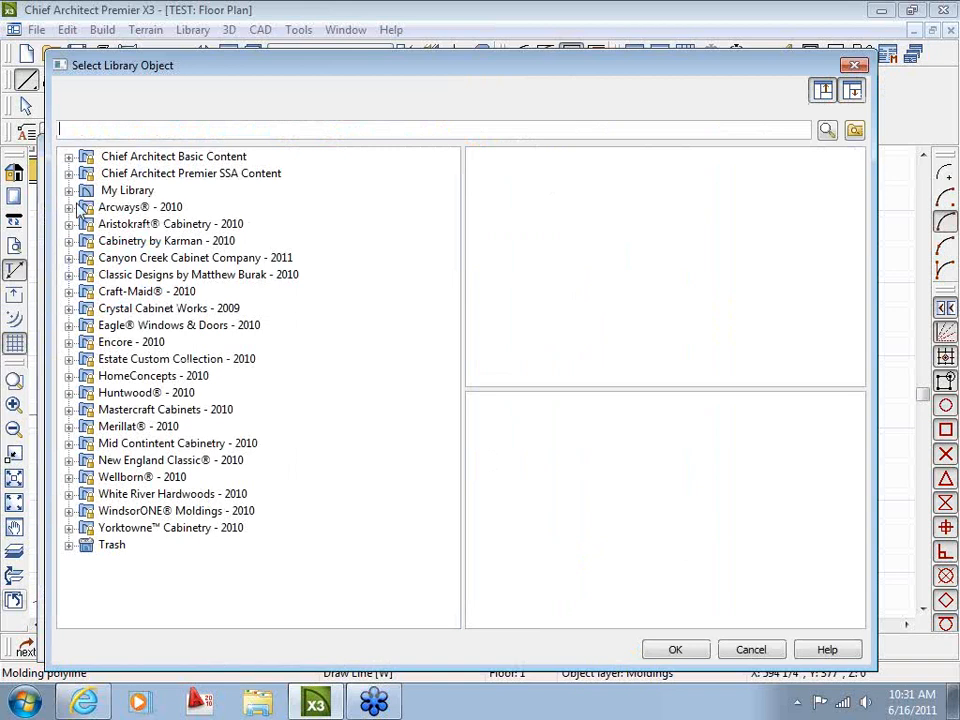
{"action": "left_click", "coordinate": [69, 174]}
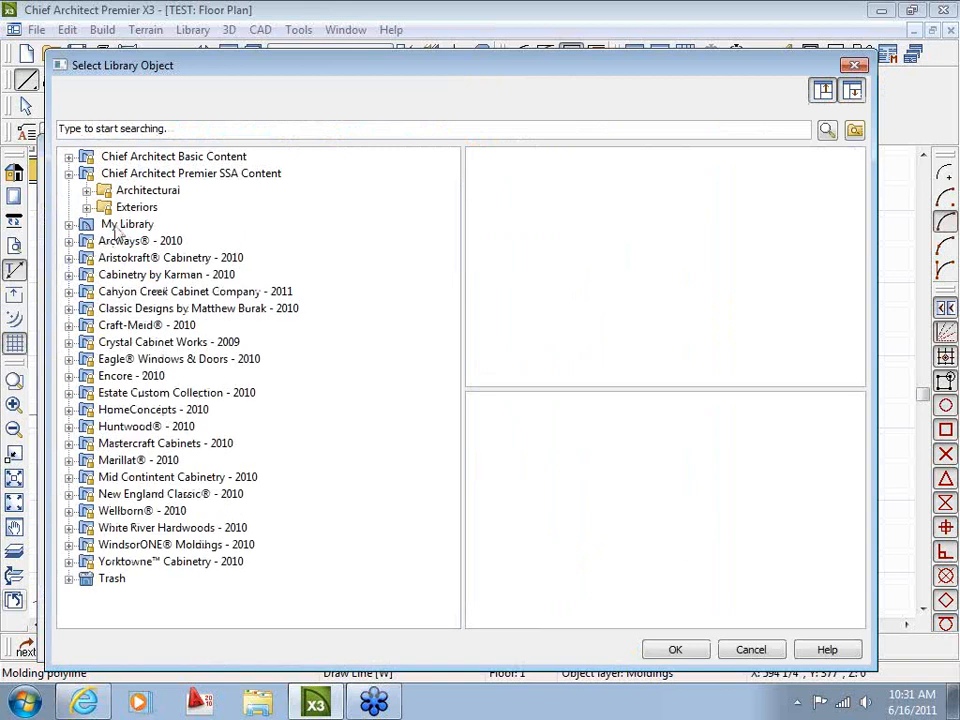
{"action": "left_click", "coordinate": [140, 192]}
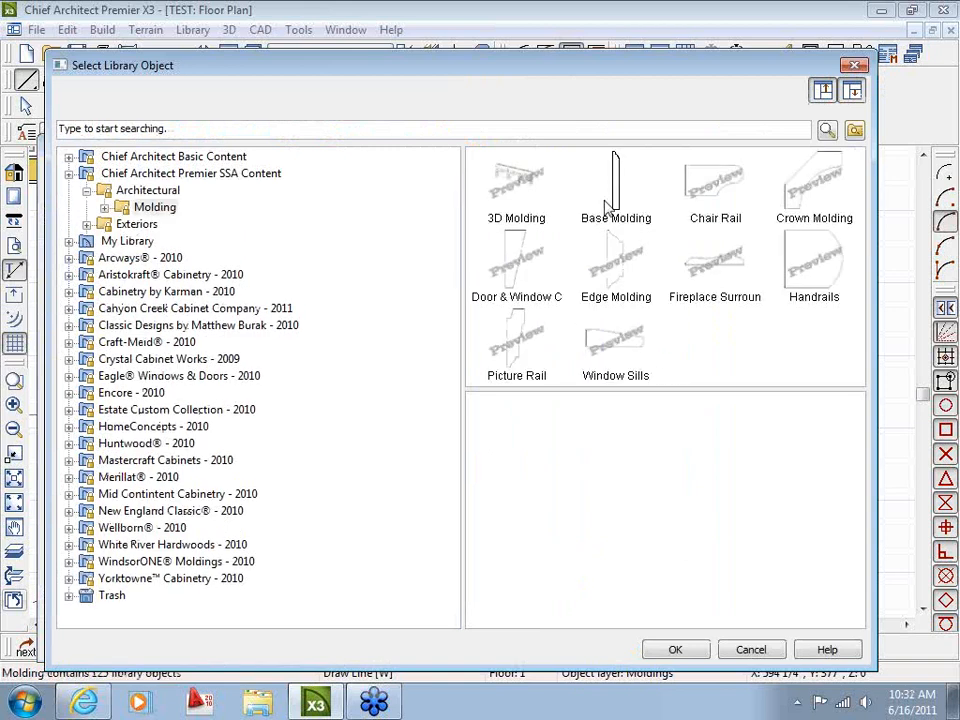
{"action": "double_click", "coordinate": [616, 200]}
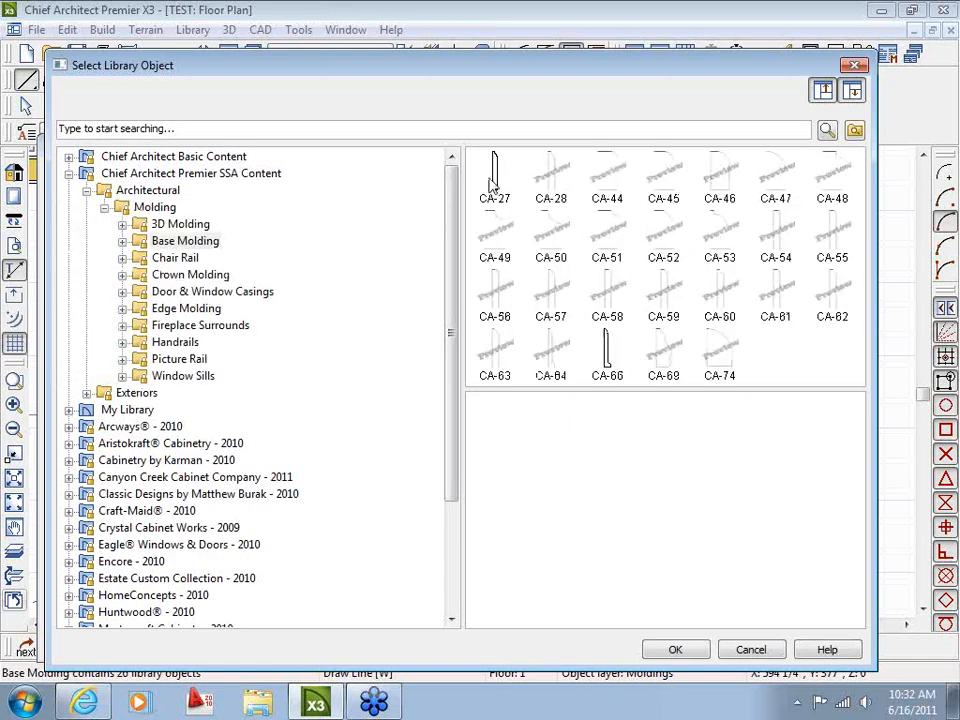
{"action": "left_click", "coordinate": [493, 184]}
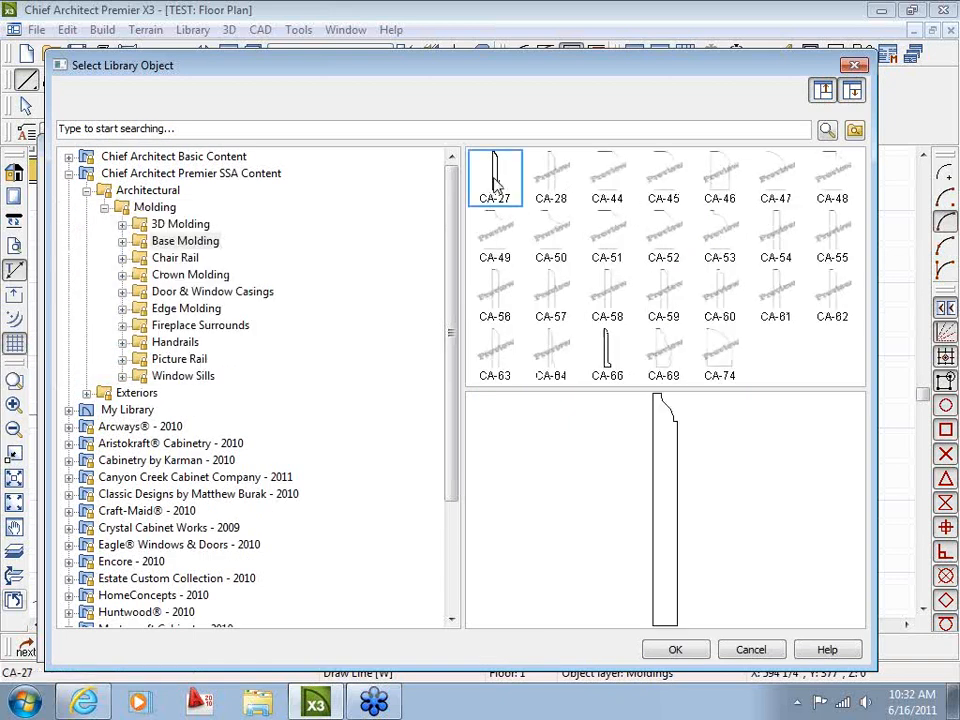
{"action": "left_click", "coordinate": [697, 652]}
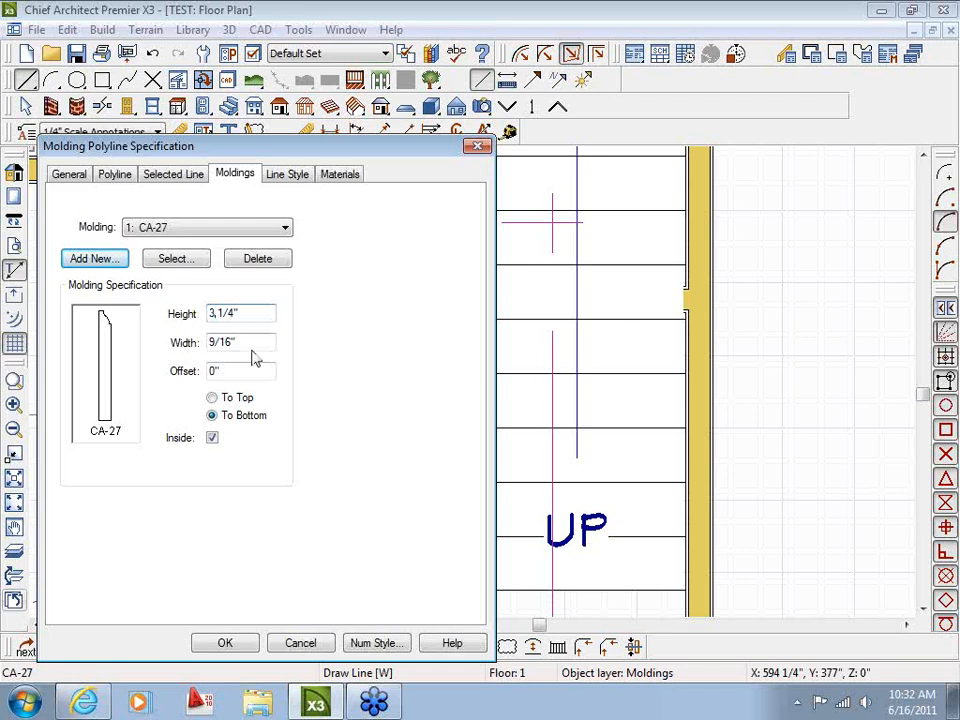
Step: Set the CA-27 base molding's width to .375" on the molding polyline
{"action": "left_click_drag", "start_coordinate": [238, 342], "coordinate": [157, 341]}
{"action": "type", "text": "375"}
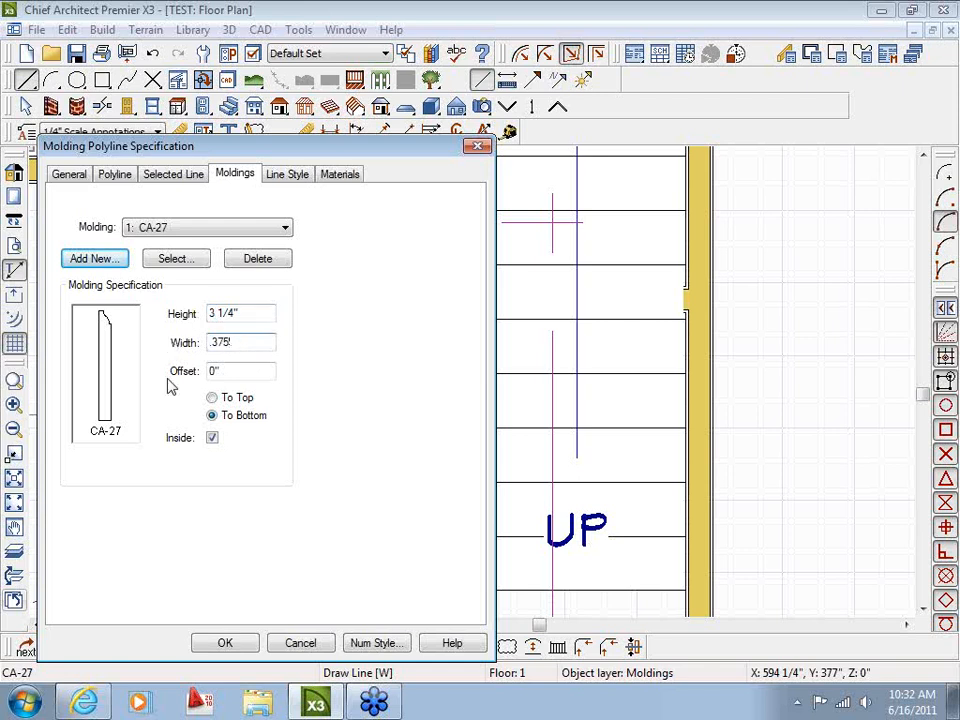
{"action": "left_click", "coordinate": [225, 645]}
{"action": "key", "text": "space"}
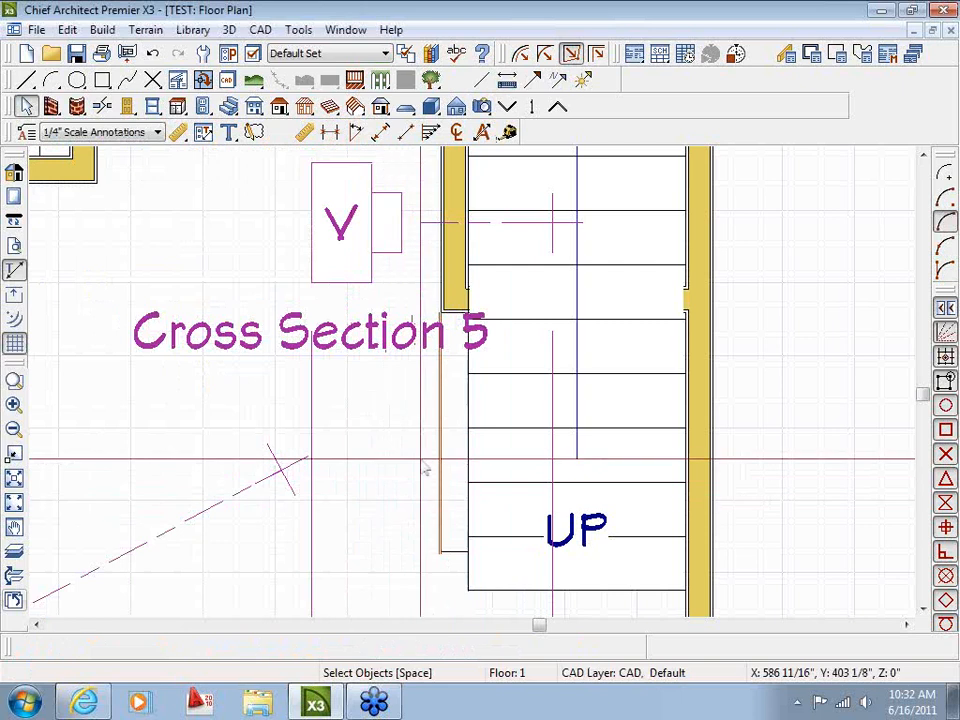
Step: Open the Camera 4 view and orbit around the stairs to inspect the base molding along the sloped wall
{"action": "scroll", "coordinate": [425, 385], "scroll_direction": "up", "scroll_amount": 2}
{"action": "scroll", "coordinate": [424, 377], "scroll_direction": "down", "scroll_amount": 3}
{"action": "middle_click_drag", "start_coordinate": [423, 388], "coordinate": [521, 290]}
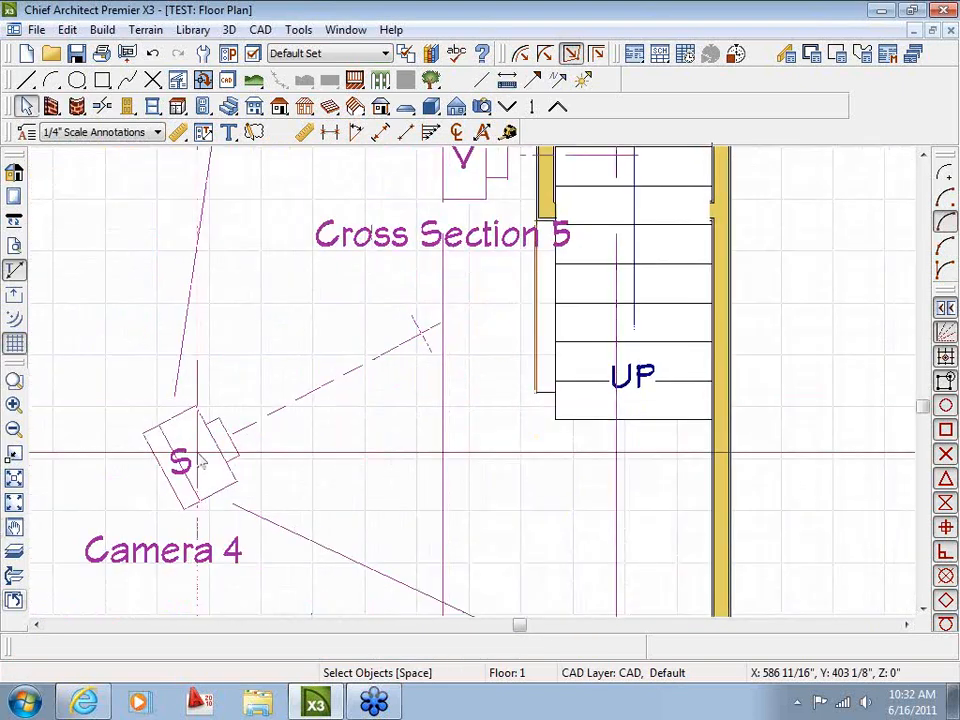
{"action": "double_click", "coordinate": [198, 454]}
{"action": "left_click_drag", "start_coordinate": [360, 437], "coordinate": [402, 470]}
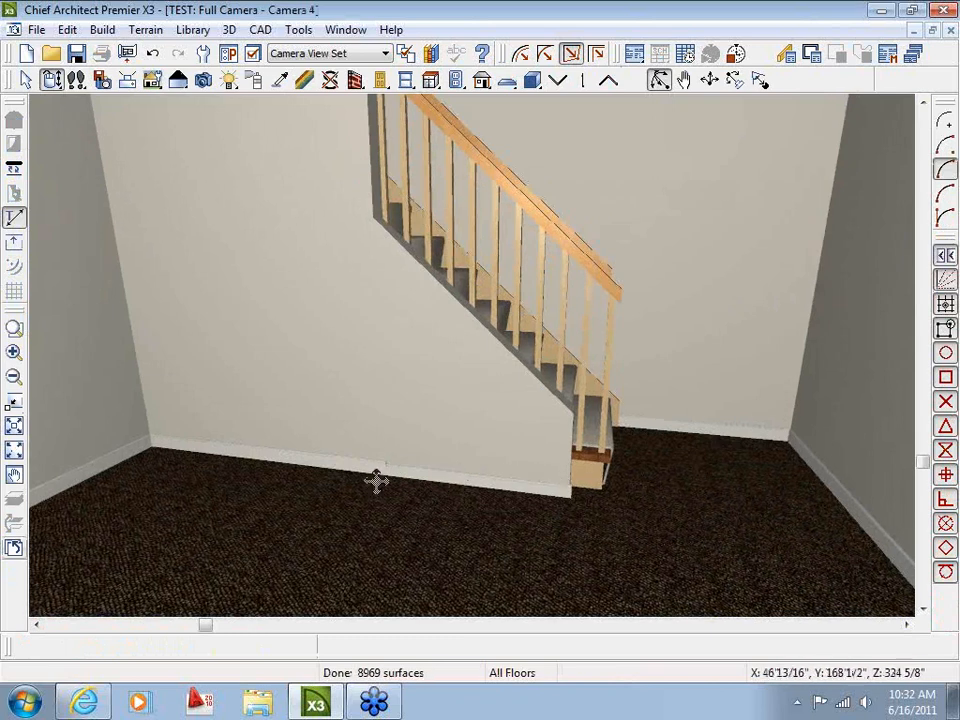
{"action": "left_click_drag", "start_coordinate": [466, 511], "coordinate": [381, 510]}
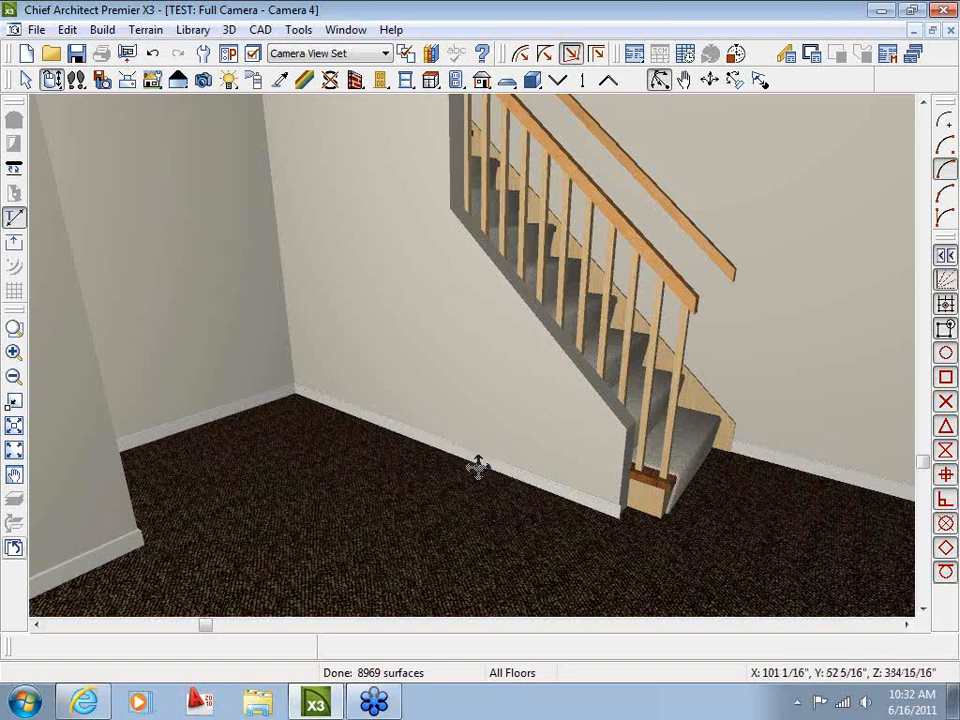
{"action": "left_click_drag", "start_coordinate": [456, 493], "coordinate": [471, 497]}
{"action": "key", "text": "space"}
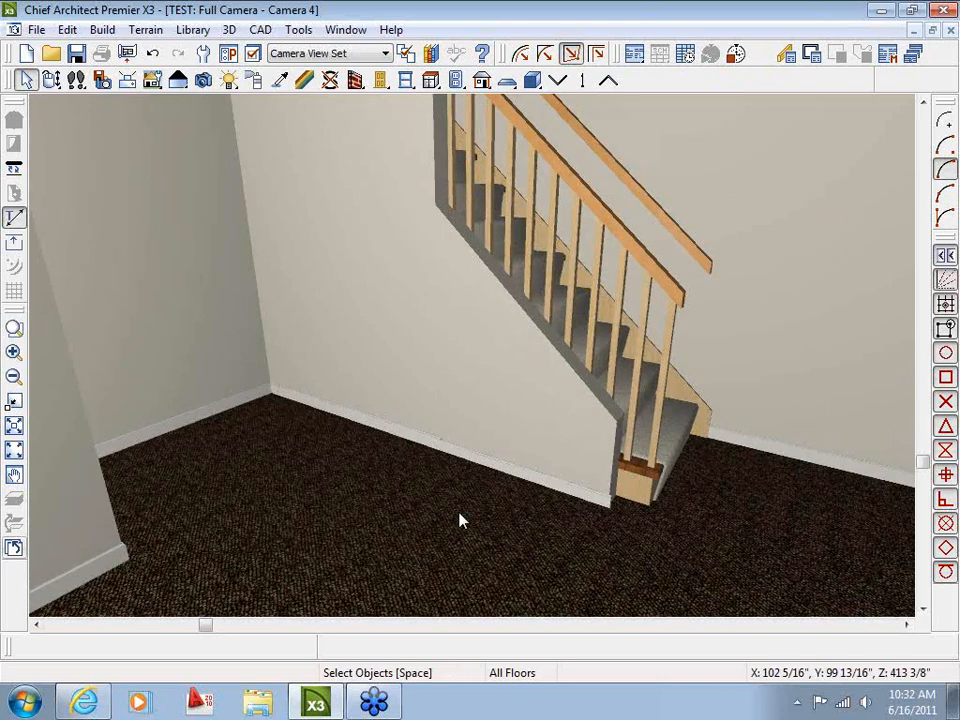
Step: Check the room's floor finish thickness in its structure specification and leave the settings unchanged
{"action": "double_click", "coordinate": [301, 526]}
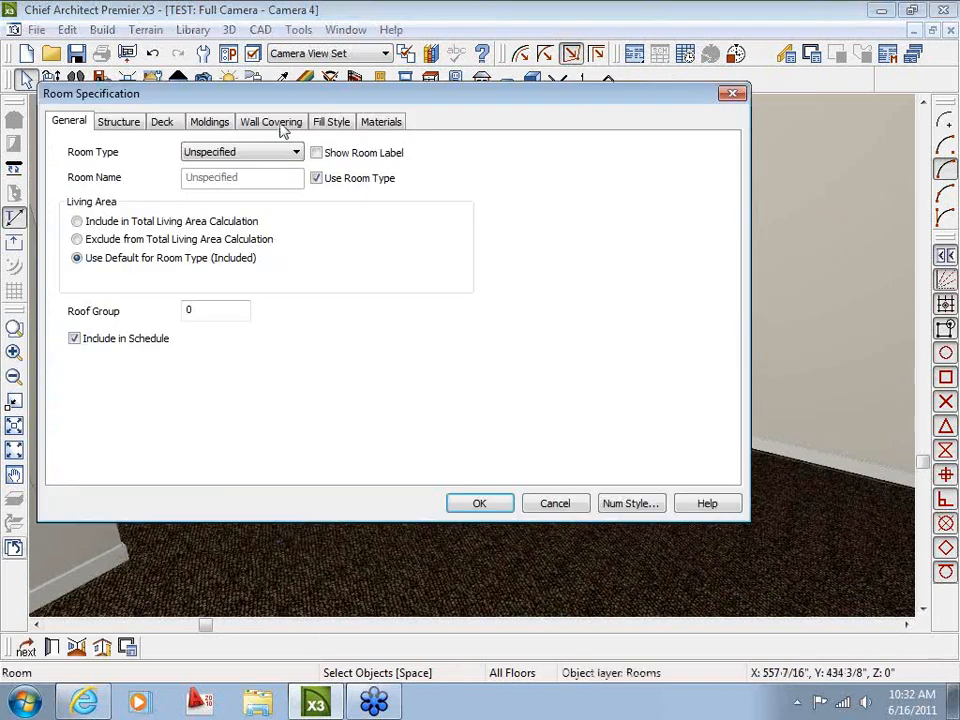
{"action": "left_click_drag", "start_coordinate": [308, 100], "coordinate": [375, 101]}
{"action": "left_click", "coordinate": [199, 129]}
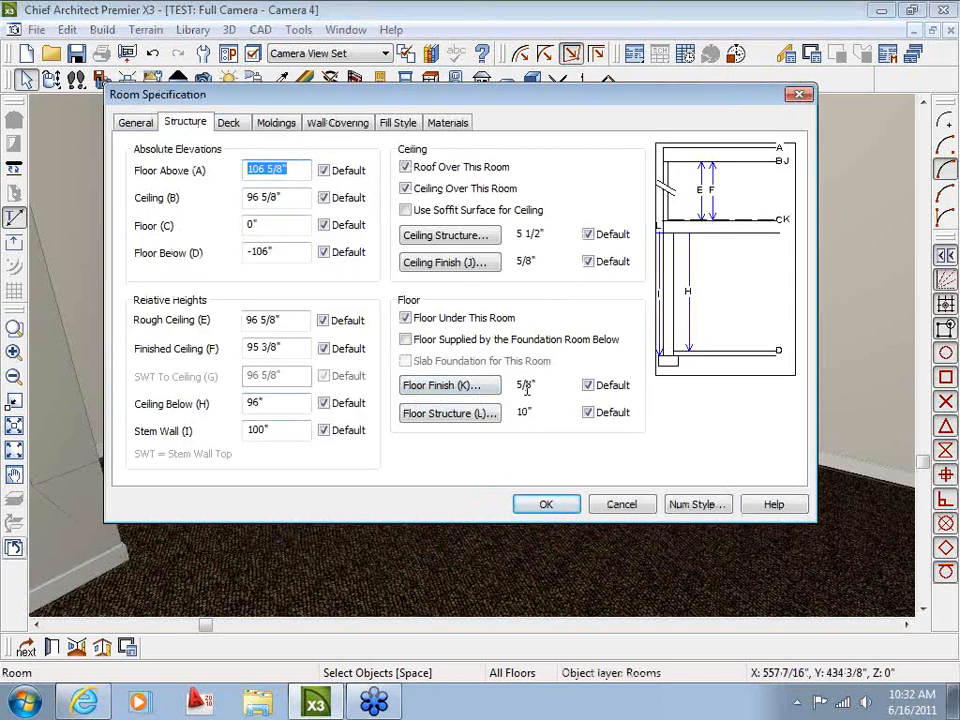
{"action": "left_click", "coordinate": [621, 505]}
{"action": "key", "text": "Escape"}
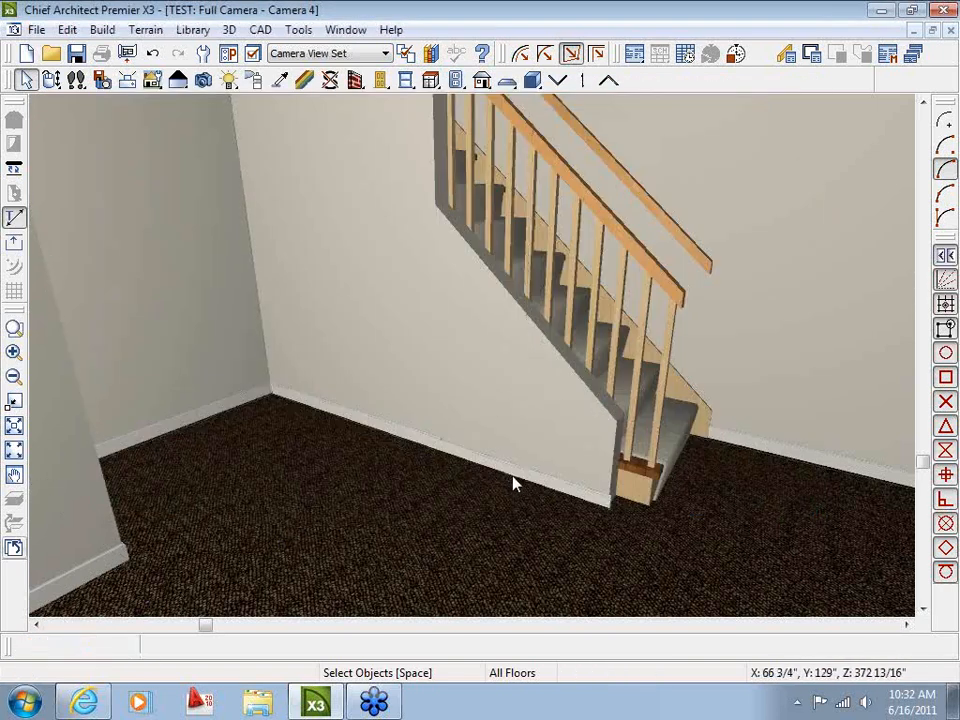
Step: In the Camera 4 view, set the offset of the CA-27 molding along the sloped wall to 5/8"
{"action": "double_click", "coordinate": [514, 484]}
{"action": "left_click", "coordinate": [555, 505]}
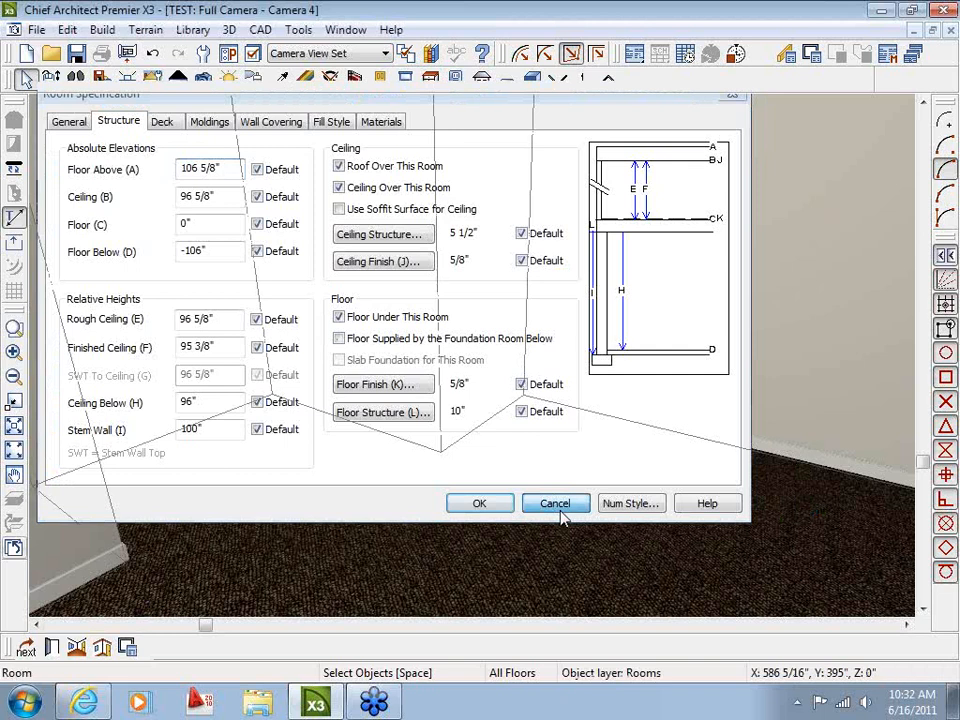
{"action": "left_click", "coordinate": [557, 499]}
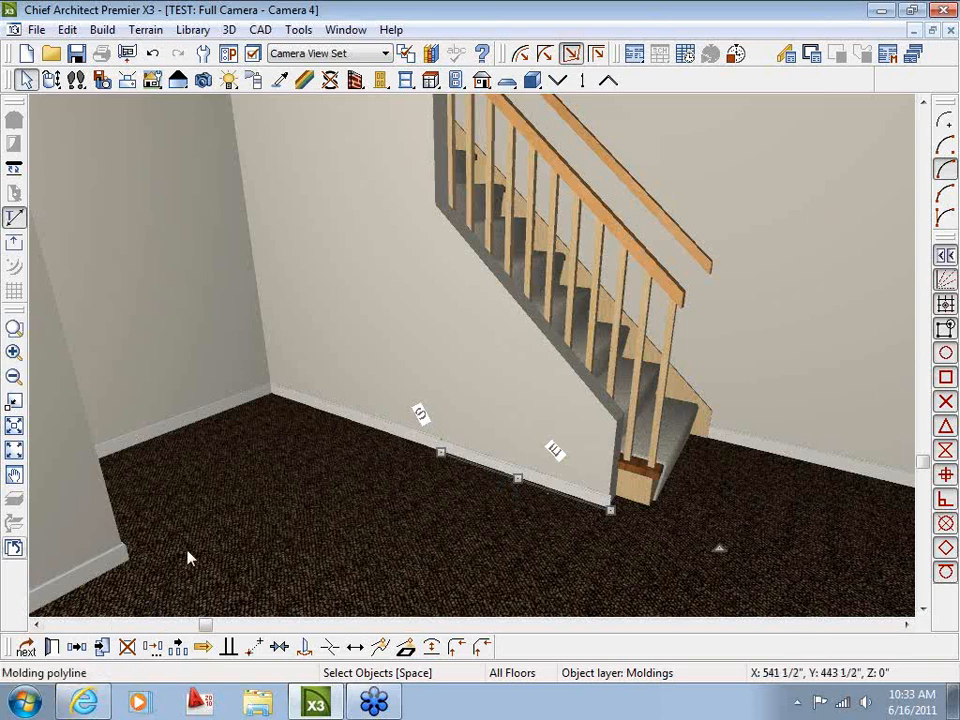
{"action": "left_click", "coordinate": [52, 647]}
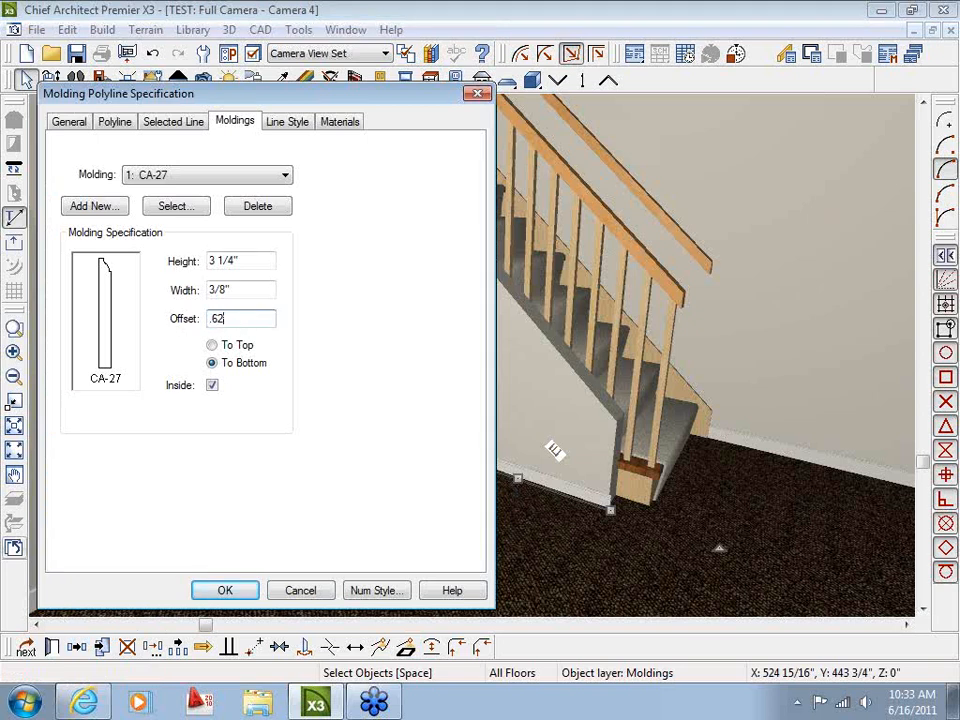
{"action": "left_click", "coordinate": [224, 590]}
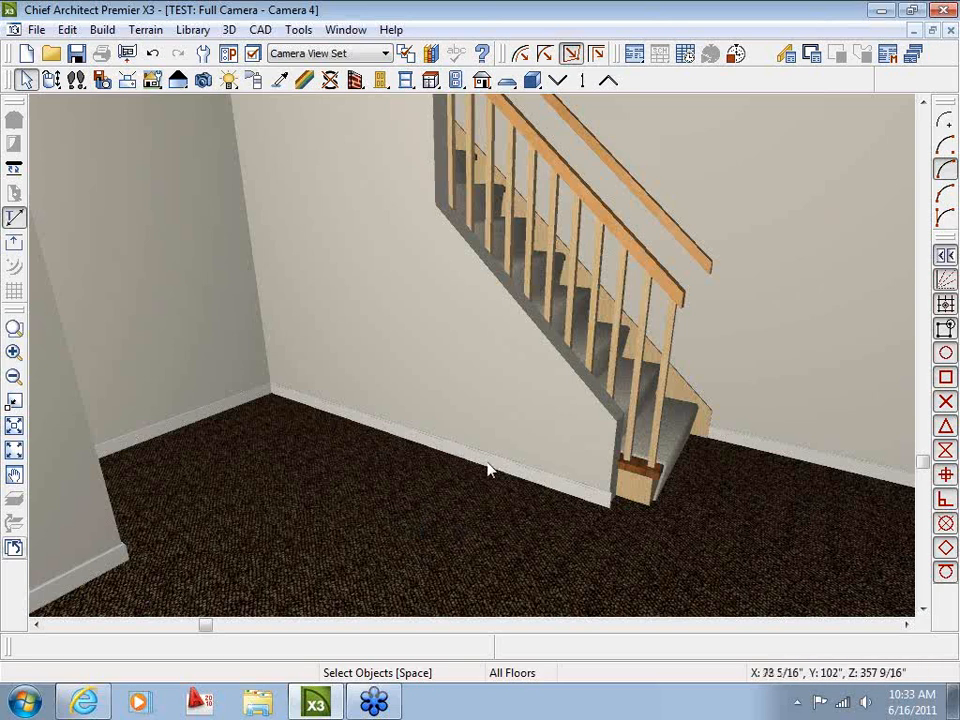
Step: Recheck the floor finish in the room's structure specification against the molding
{"action": "left_click", "coordinate": [315, 507]}
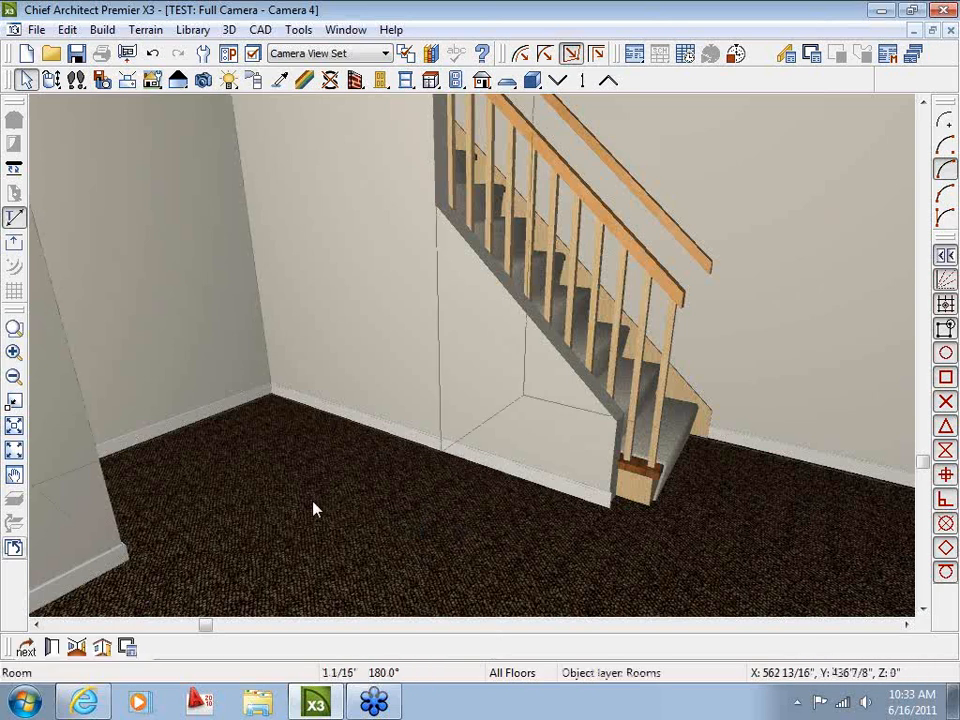
{"action": "double_click", "coordinate": [328, 514]}
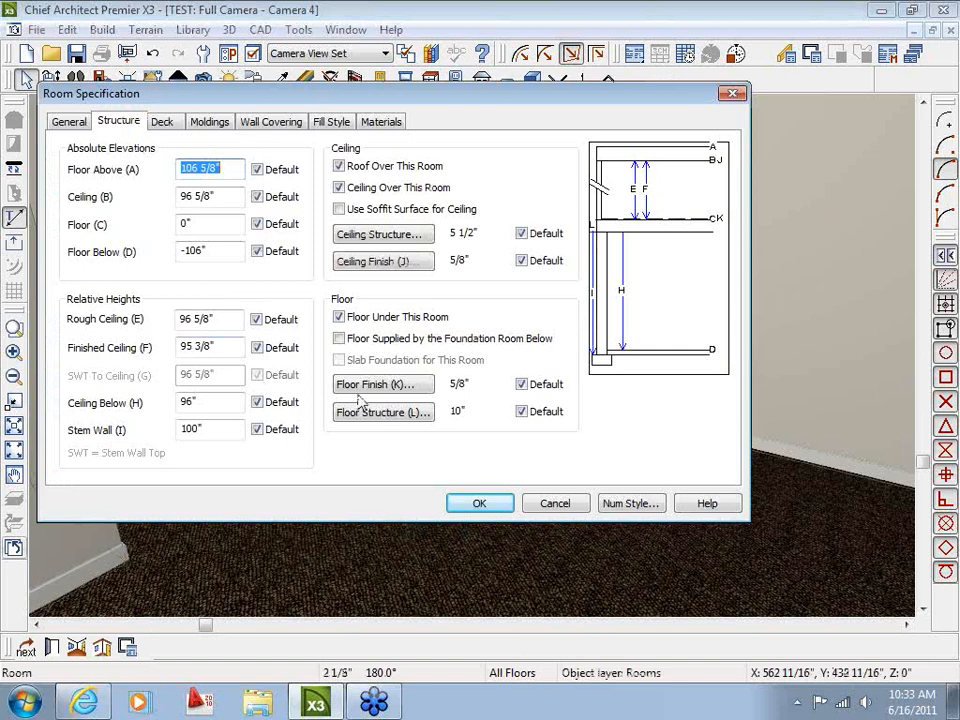
{"action": "left_click", "coordinate": [479, 503]}
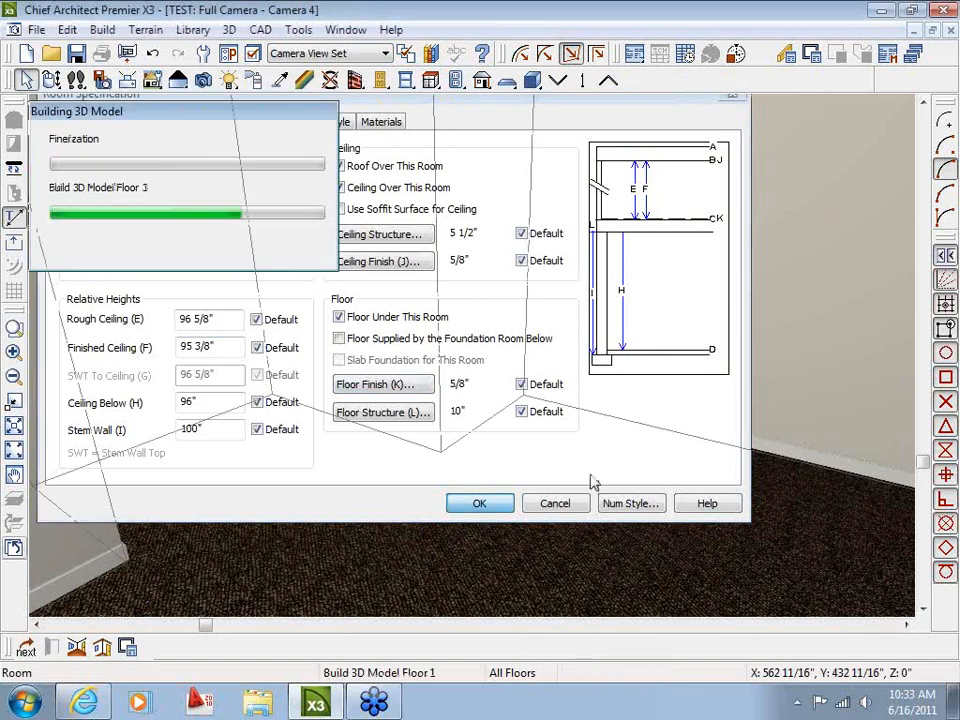
{"action": "key", "text": "space"}
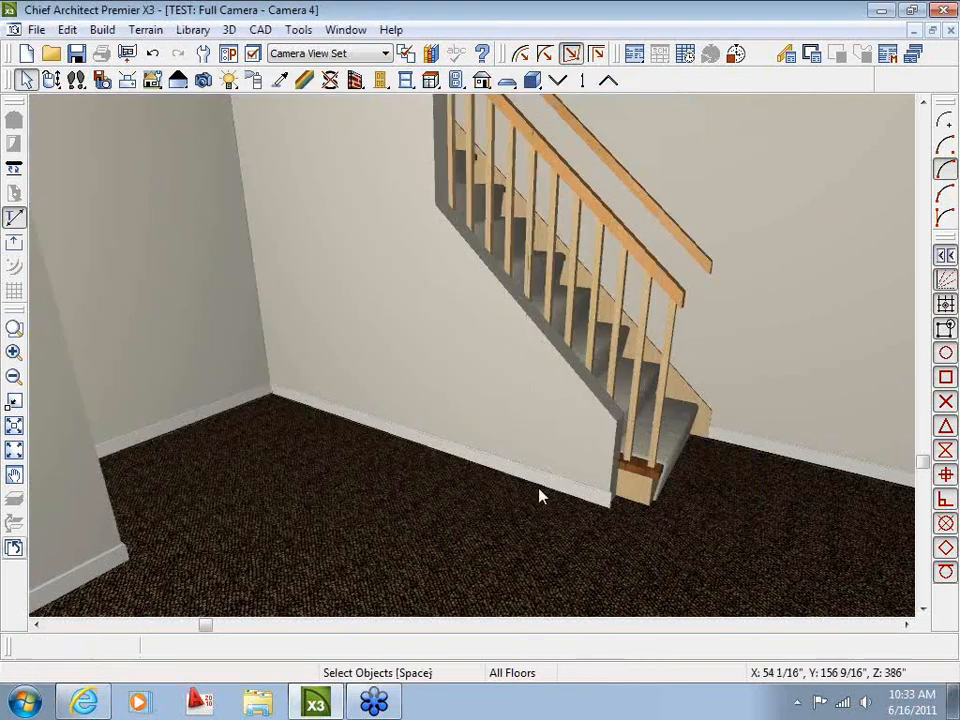
Step: In the floor plan, turn off the Inside option for the CA-27 molding polyline and inspect it in Camera 4
{"action": "left_click", "coordinate": [16, 548]}
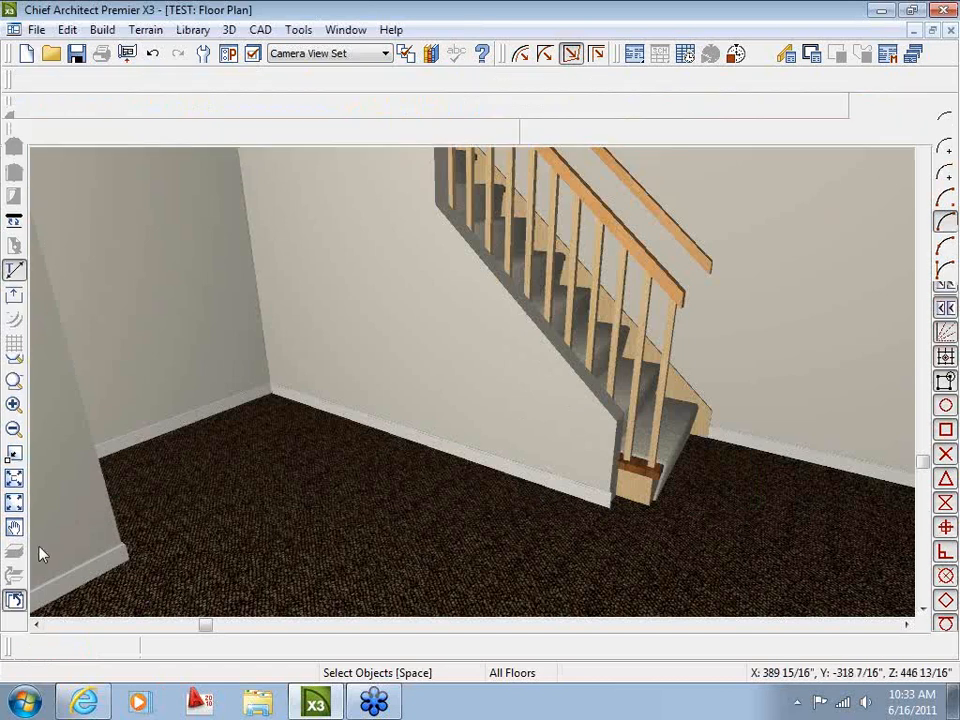
{"action": "left_click", "coordinate": [536, 355]}
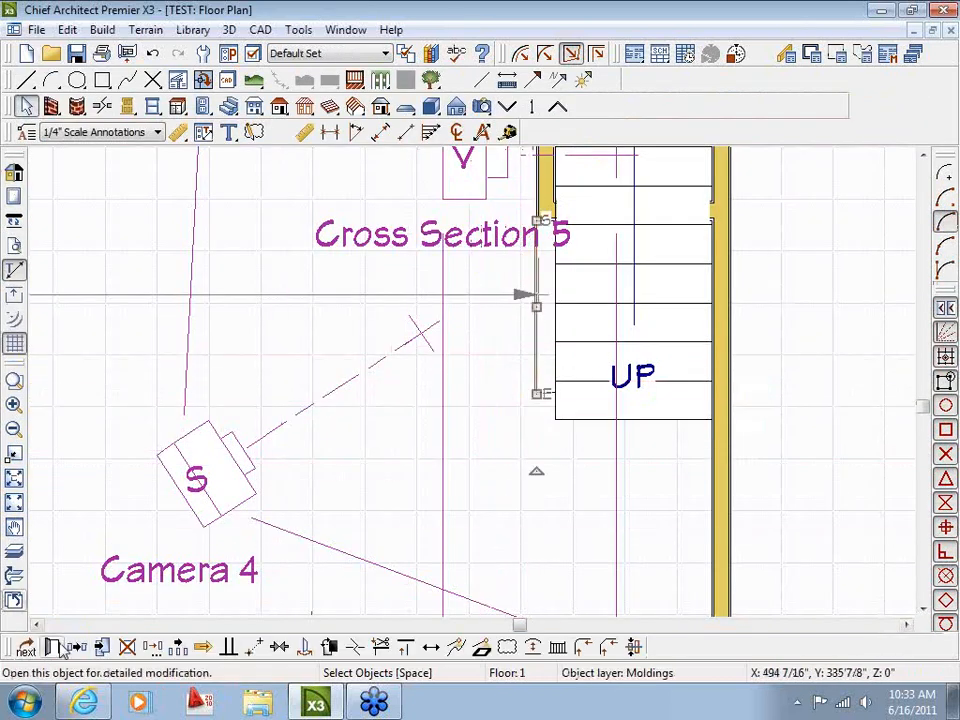
{"action": "left_click", "coordinate": [101, 647]}
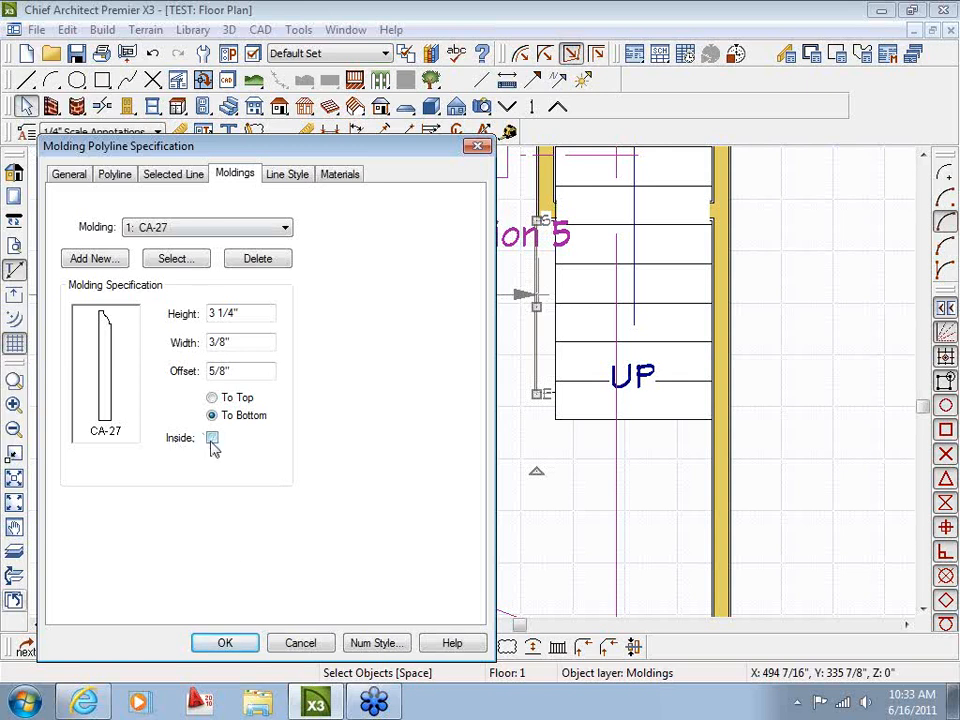
{"action": "left_click", "coordinate": [226, 643]}
{"action": "left_click", "coordinate": [212, 490]}
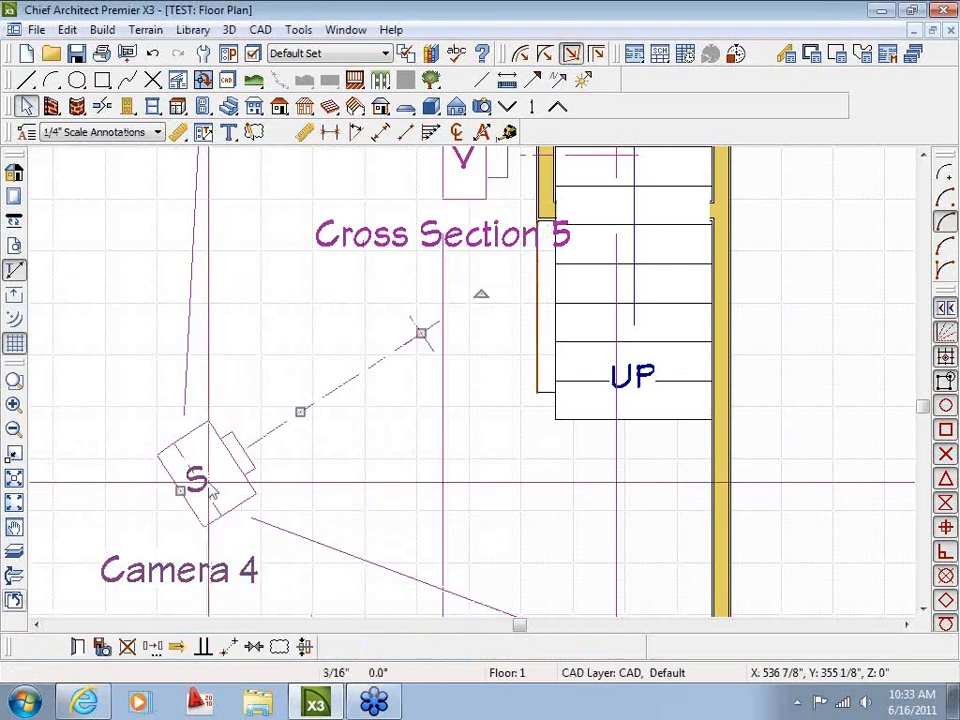
{"action": "double_click", "coordinate": [212, 490]}
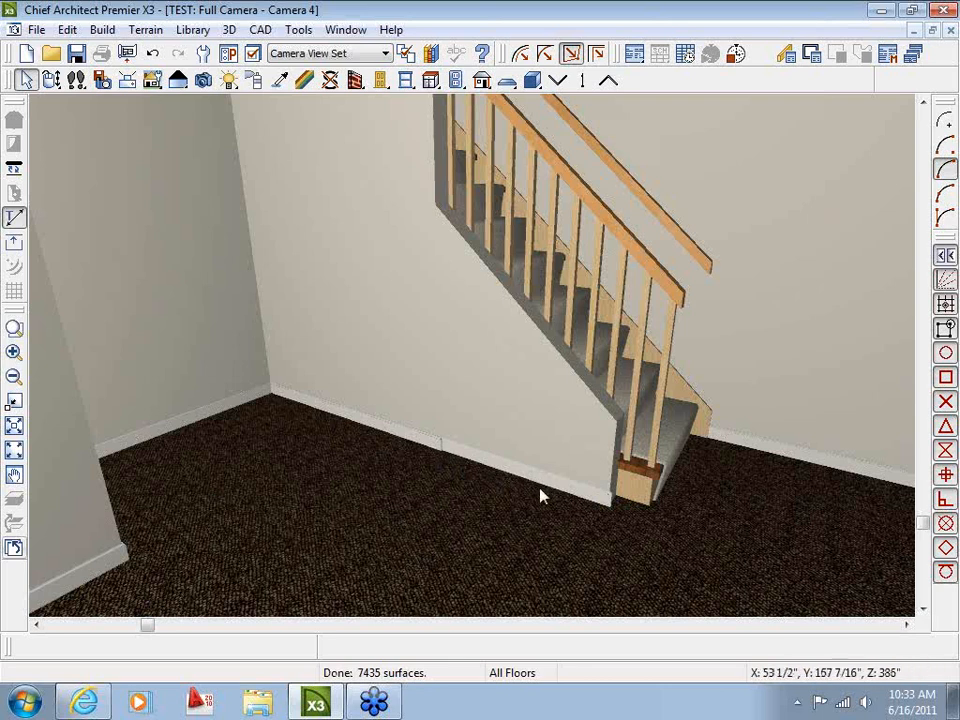
Step: Return to the floor plan, turn the molding polyline's Inside option back on, and view the molding in Camera 4
{"action": "left_click", "coordinate": [15, 548]}
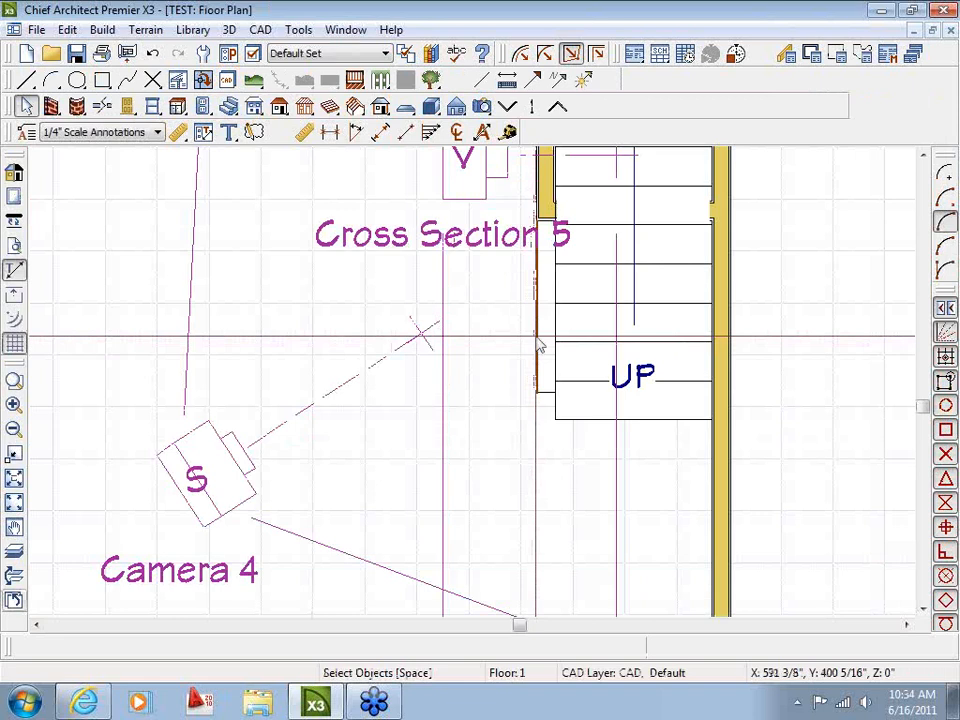
{"action": "left_click", "coordinate": [537, 345]}
{"action": "left_click", "coordinate": [60, 643]}
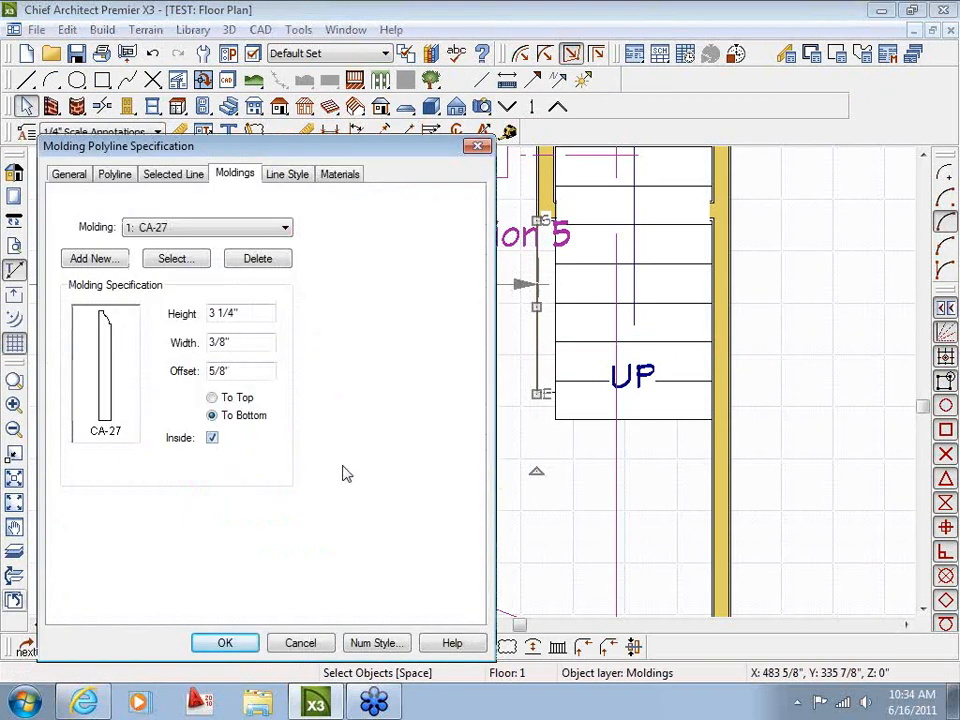
{"action": "left_click", "coordinate": [237, 648]}
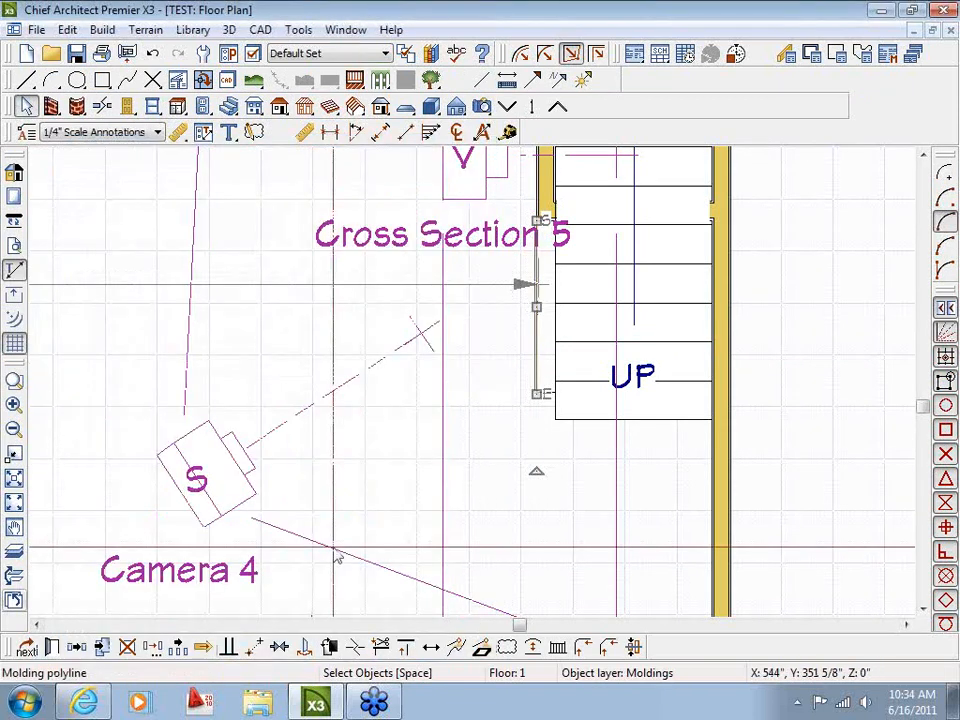
{"action": "left_click", "coordinate": [246, 505]}
{"action": "double_click", "coordinate": [199, 471]}
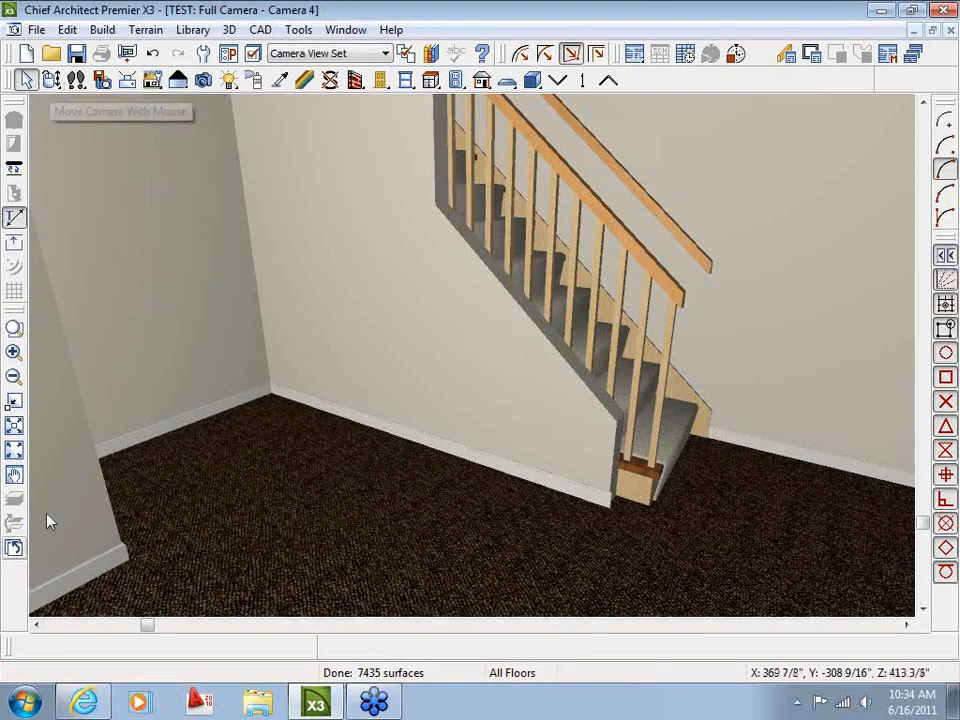
Step: Return to the floor plan and examine the stair section on floor 1
{"action": "left_click", "coordinate": [14, 550]}
{"action": "scroll", "coordinate": [465, 405], "scroll_direction": "down", "scroll_amount": 3}
{"action": "middle_click_drag", "start_coordinate": [549, 343], "coordinate": [408, 447]}
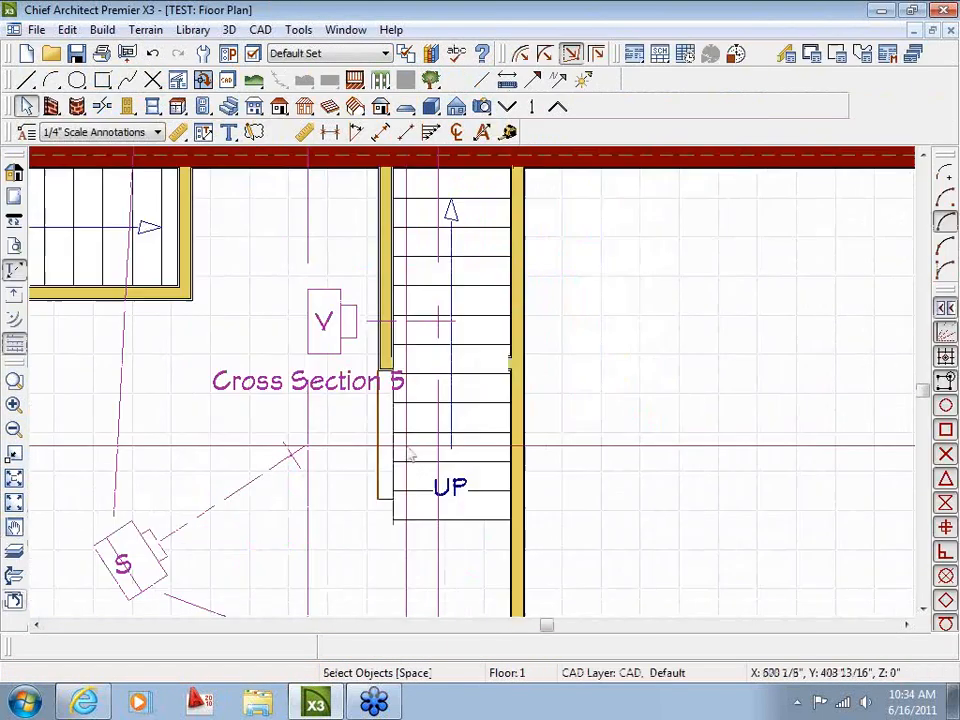
{"action": "scroll", "coordinate": [433, 561], "scroll_direction": "up", "scroll_amount": 1}
{"action": "left_click", "coordinate": [495, 489]}
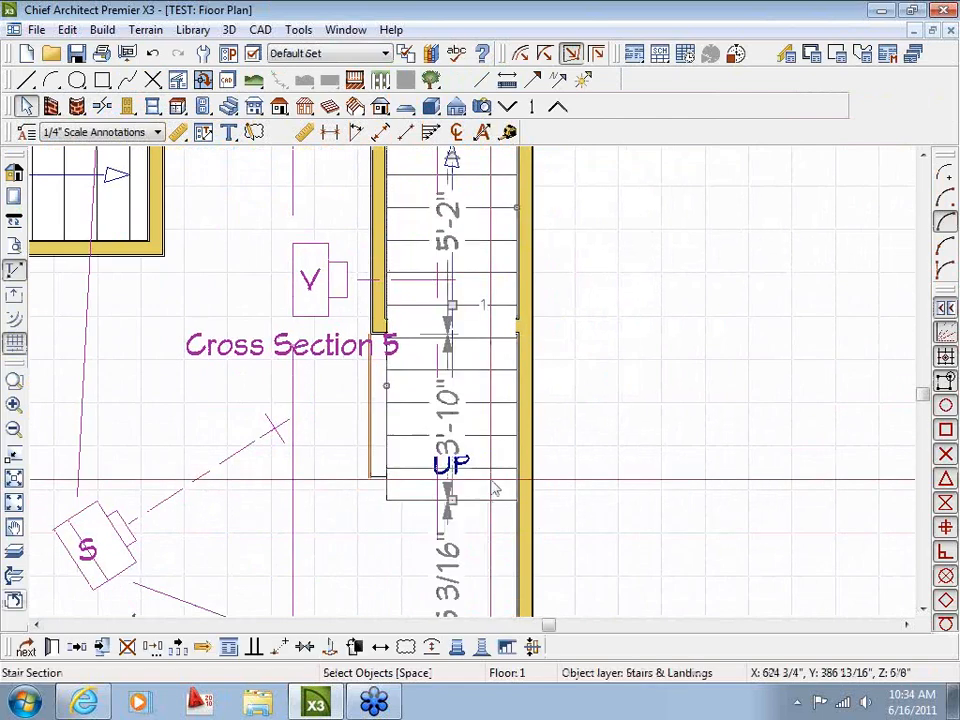
{"action": "scroll", "coordinate": [491, 524], "scroll_direction": "down", "scroll_amount": 1}
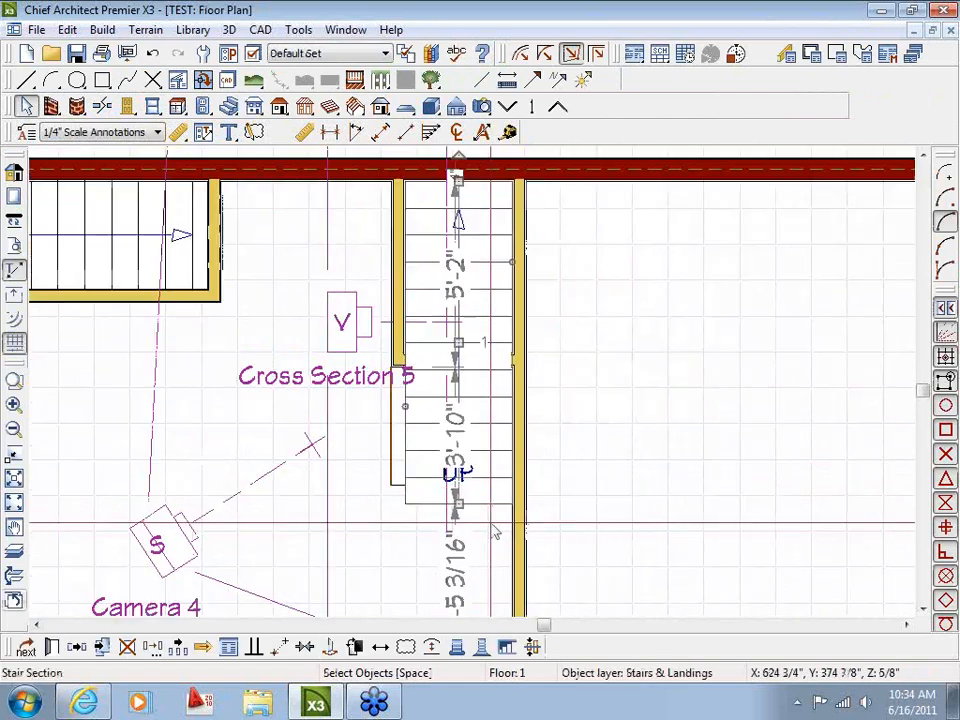
{"action": "left_click", "coordinate": [534, 154]}
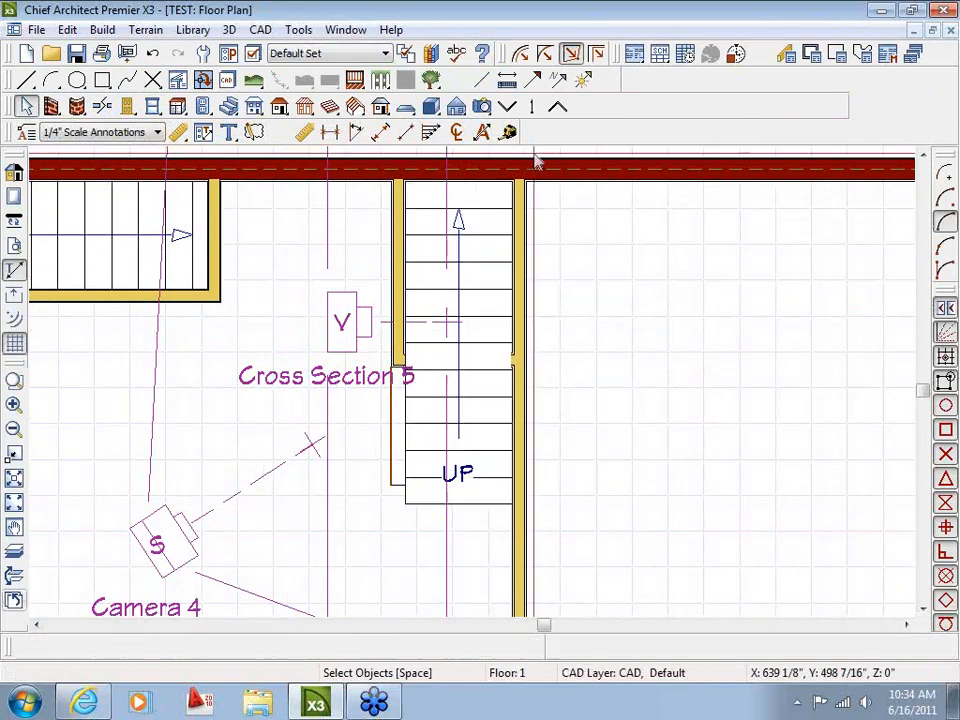
Step: Examine the floor 2 plan above the stairs, and return to floor 1 to check the stair section's edit options
{"action": "left_click", "coordinate": [557, 106]}
{"action": "scroll", "coordinate": [529, 429], "scroll_direction": "down", "scroll_amount": 2}
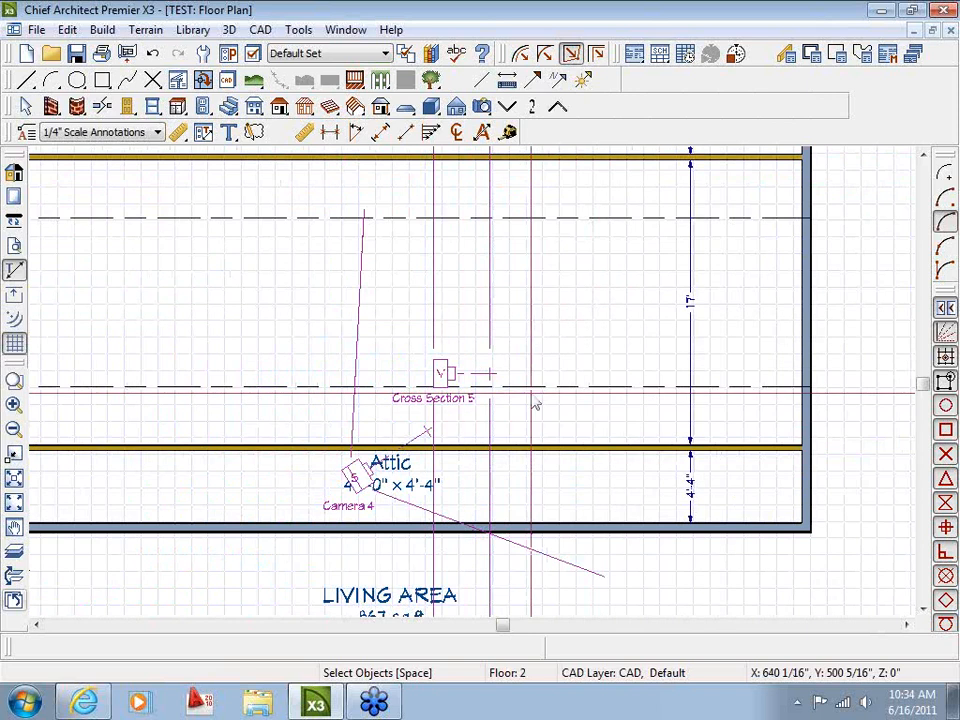
{"action": "scroll", "coordinate": [532, 400], "scroll_direction": "up", "scroll_amount": 2}
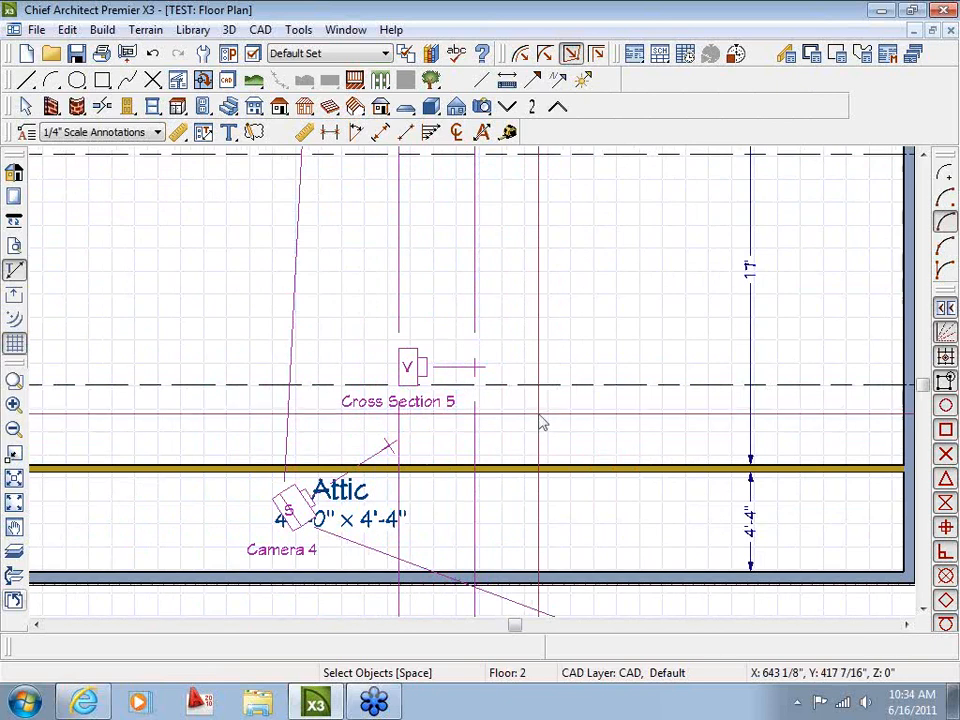
{"action": "key", "text": "F9"}
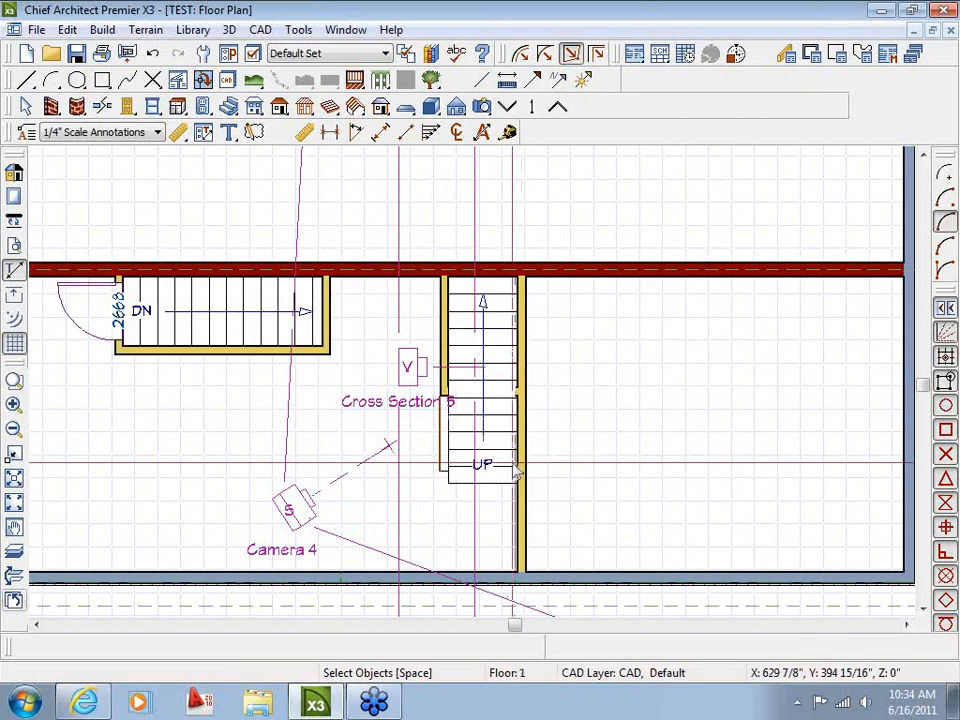
{"action": "left_click", "coordinate": [508, 469]}
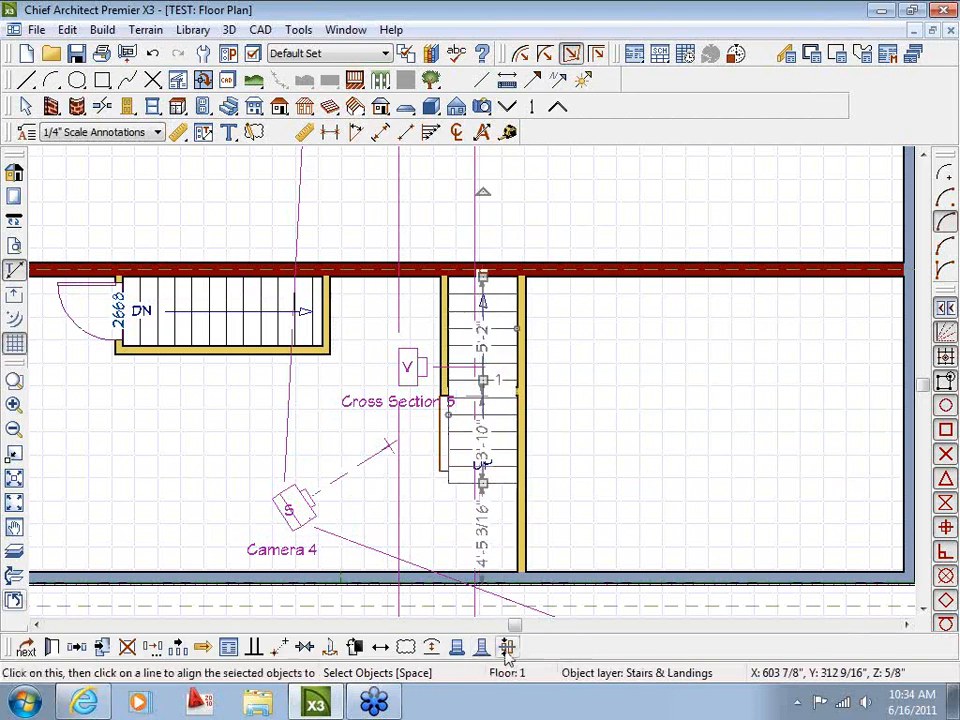
{"action": "key", "text": "Escape"}
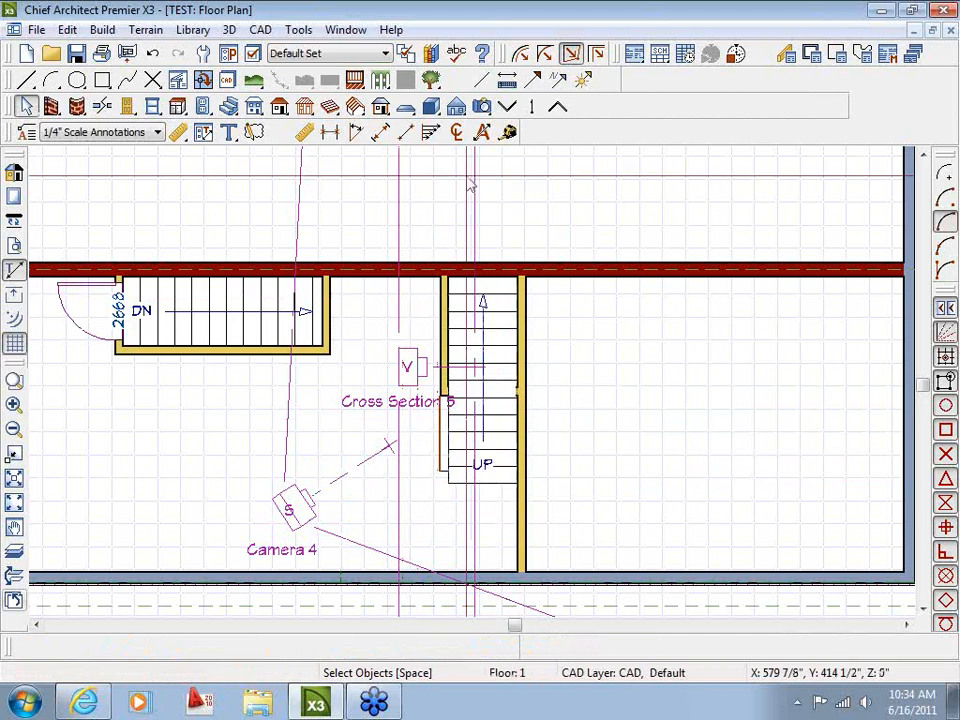
Step: Create a full camera view of the stairwell opening on floor 2 and examine its railings from several angles
{"action": "left_click", "coordinate": [557, 106]}
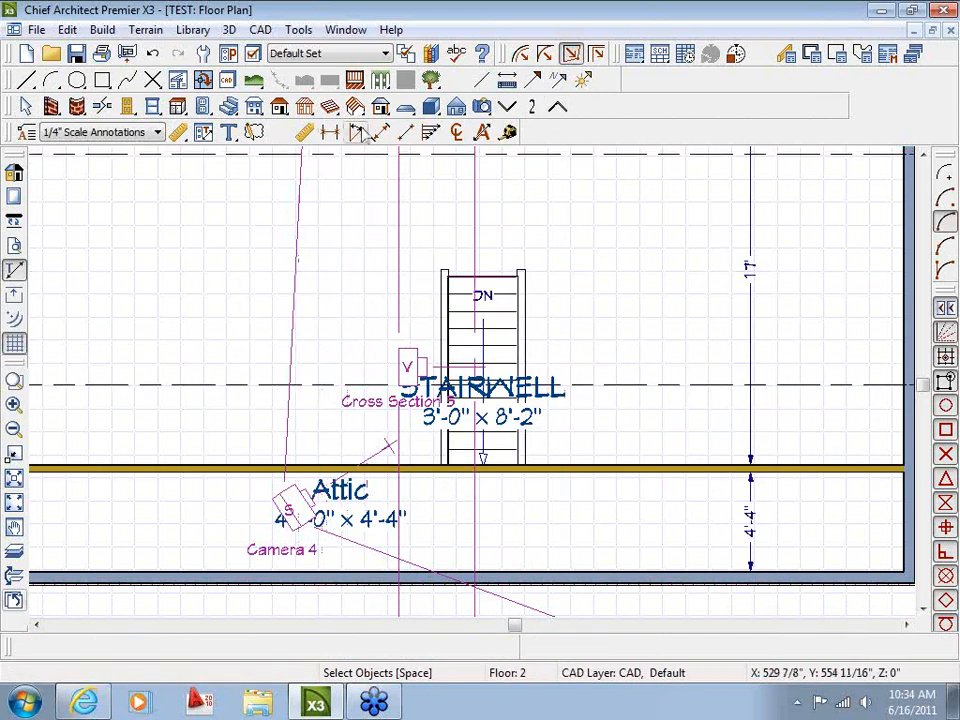
{"action": "left_click", "coordinate": [482, 106]}
{"action": "left_click", "coordinate": [424, 312]}
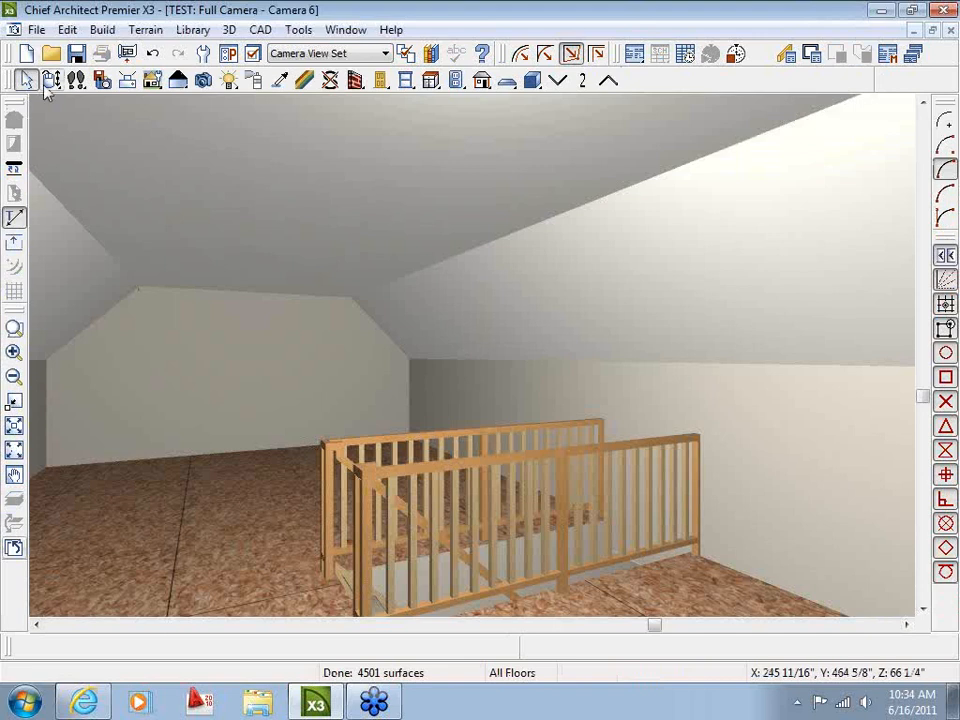
{"action": "left_click", "coordinate": [50, 80]}
{"action": "left_click_drag", "start_coordinate": [229, 321], "coordinate": [549, 409]}
{"action": "left_click_drag", "start_coordinate": [609, 471], "coordinate": [418, 467]}
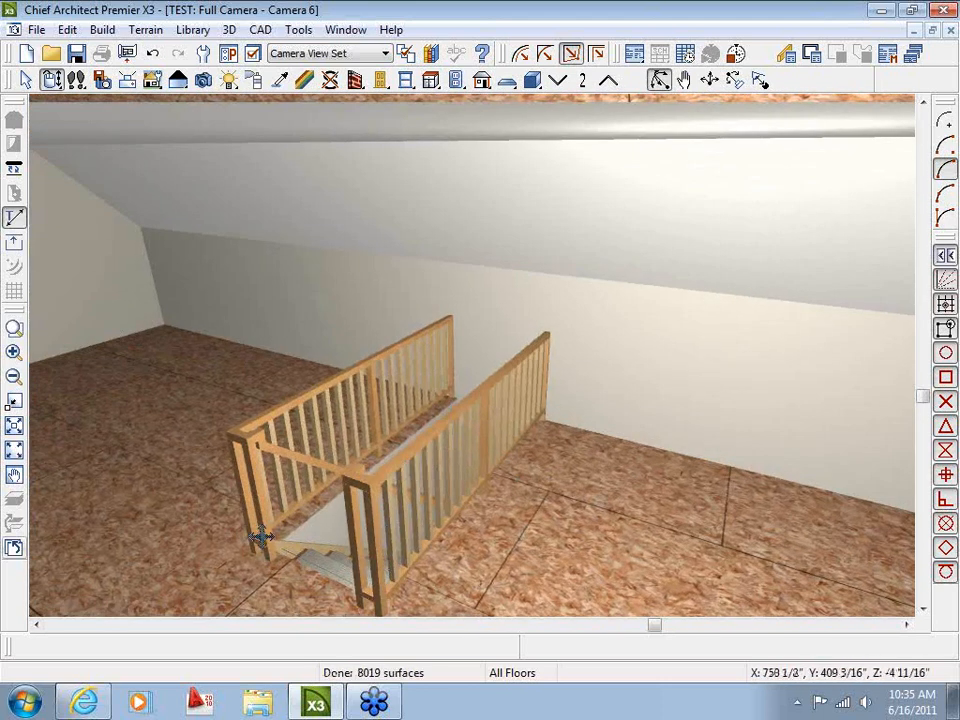
{"action": "left_click_drag", "start_coordinate": [324, 568], "coordinate": [396, 529]}
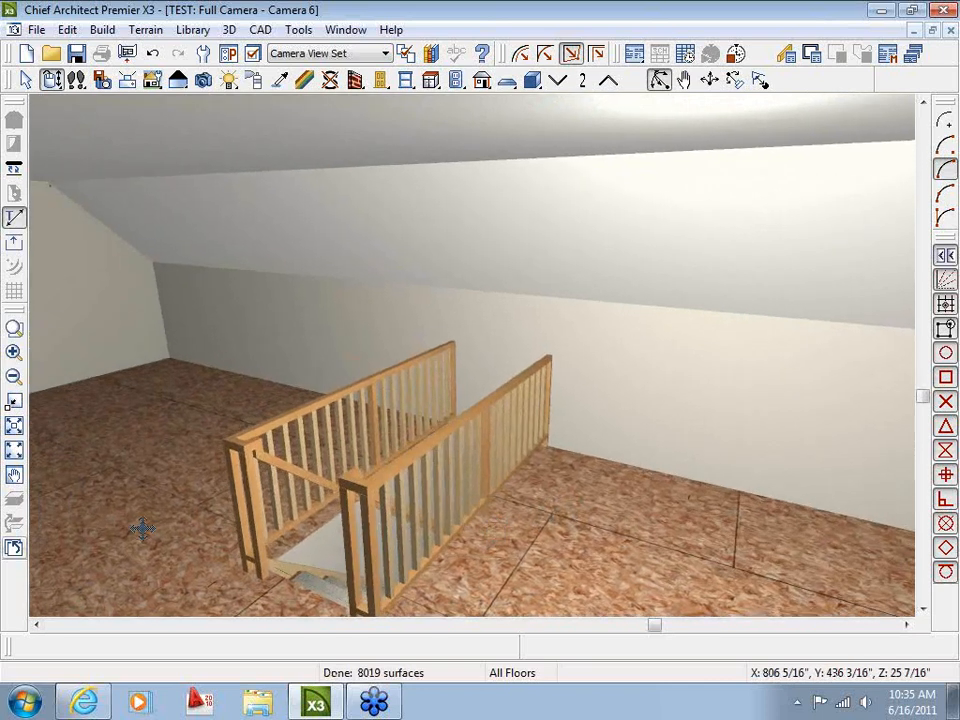
{"action": "left_click_drag", "start_coordinate": [364, 480], "coordinate": [256, 527]}
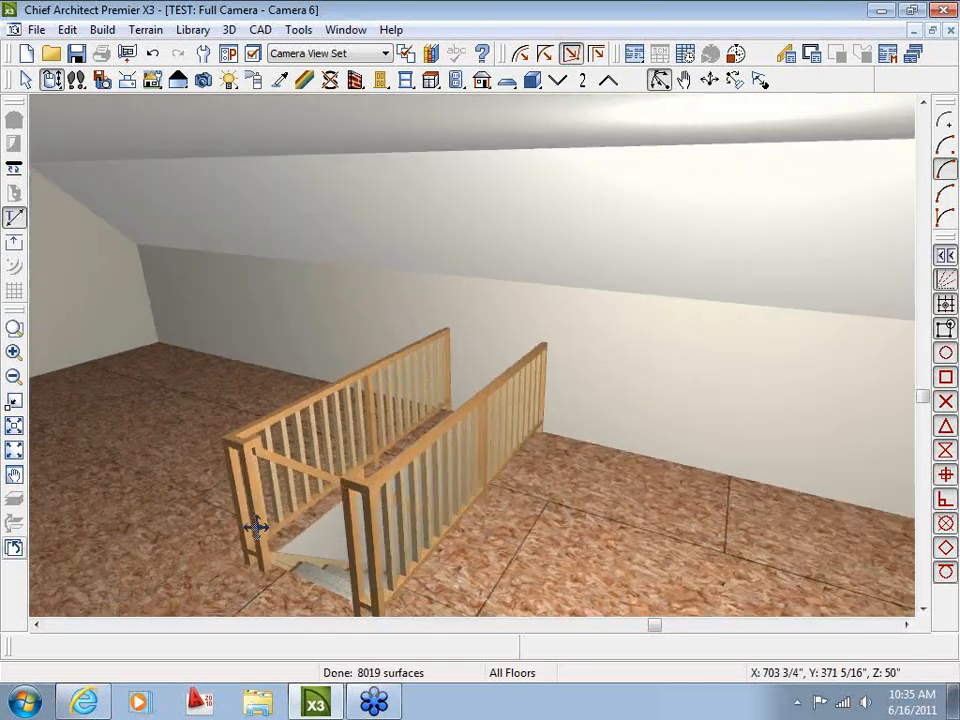
Step: Return to the floor 2 plan and hide the room label of the Open Below stairwell room
{"action": "left_click", "coordinate": [14, 548]}
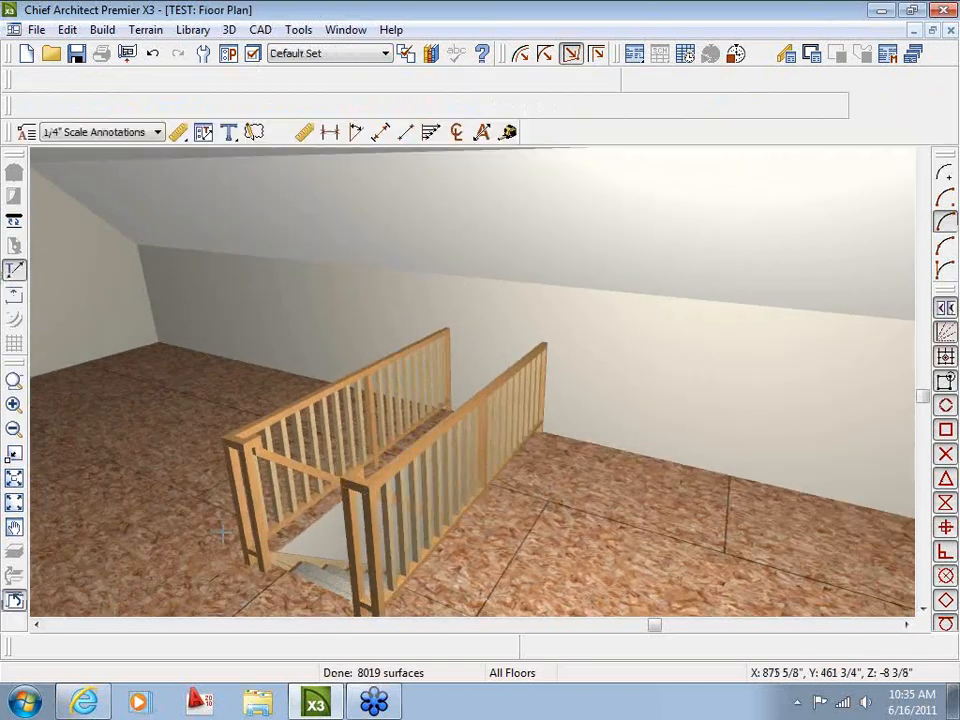
{"action": "scroll", "coordinate": [513, 348], "scroll_direction": "up", "scroll_amount": 1}
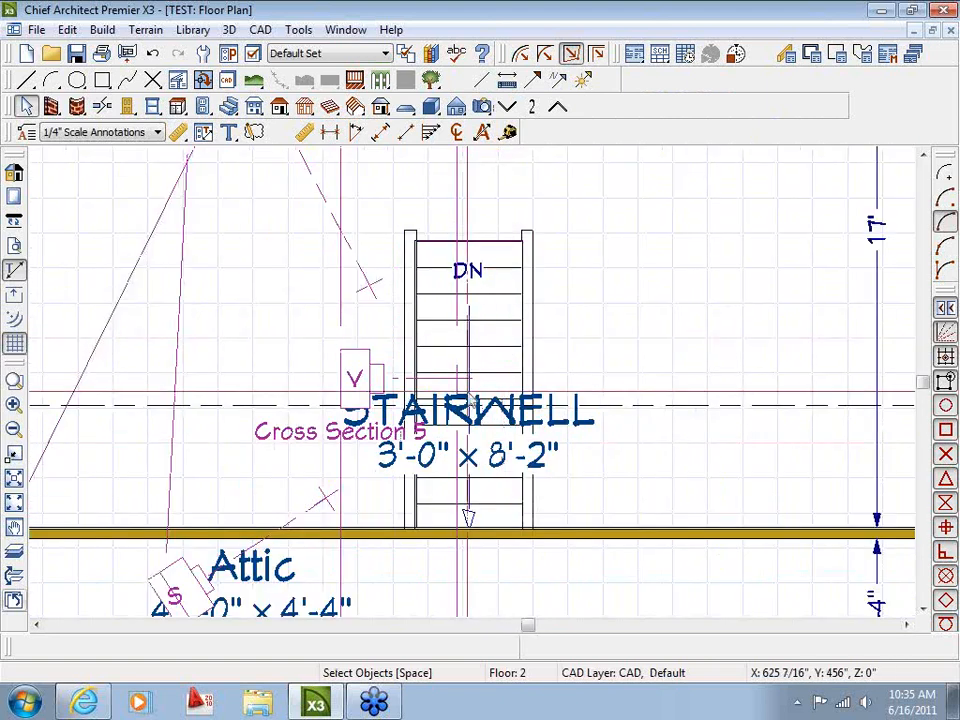
{"action": "double_click", "coordinate": [497, 347]}
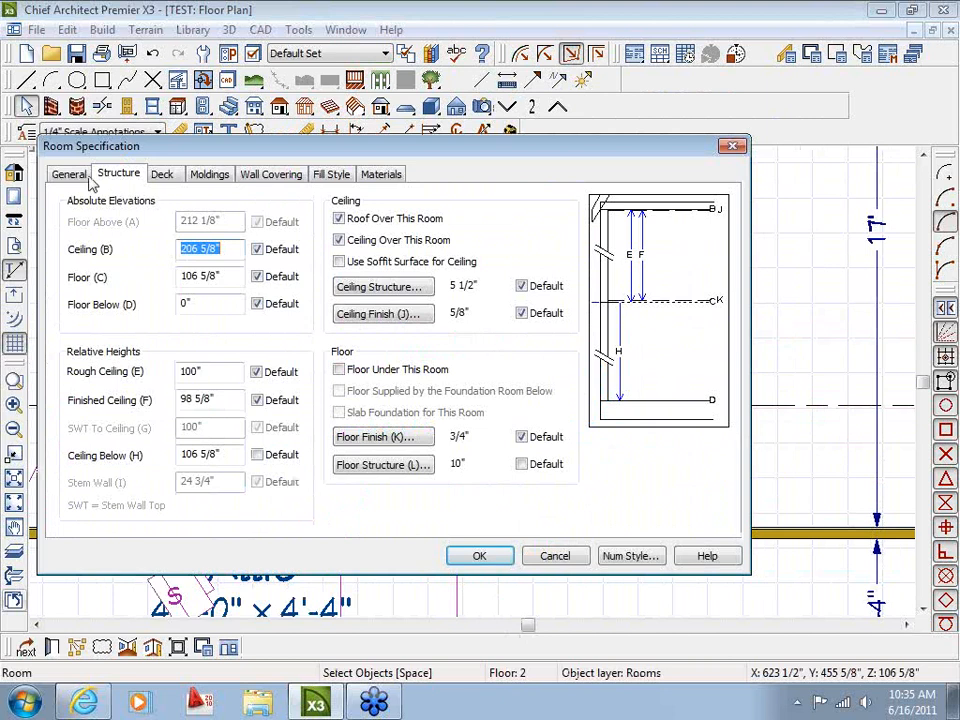
{"action": "left_click", "coordinate": [72, 174]}
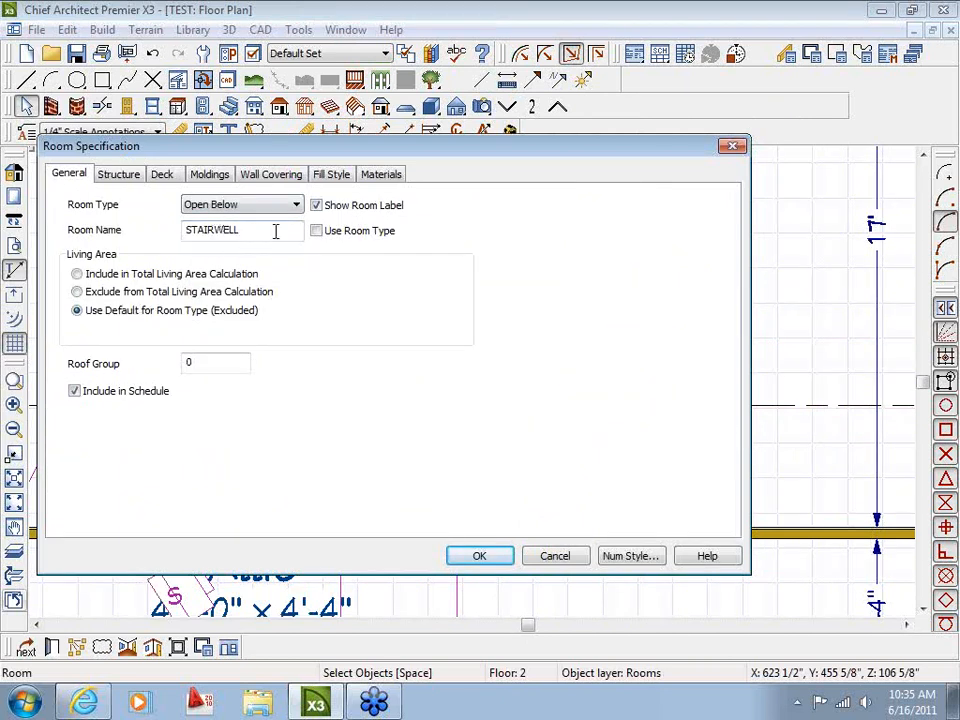
{"action": "left_click", "coordinate": [478, 557]}
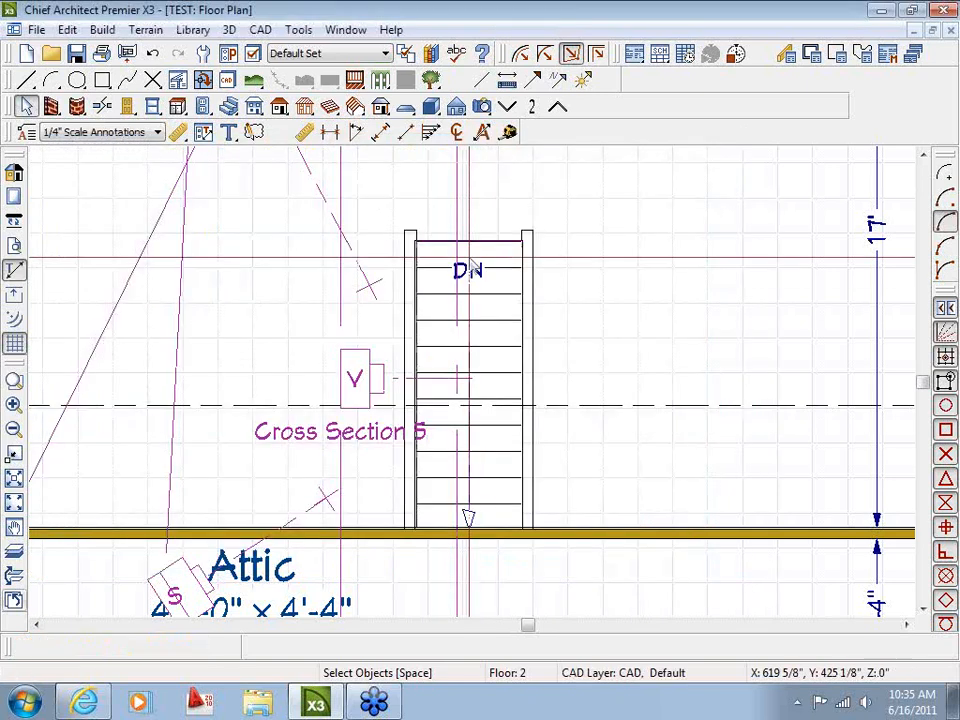
Step: Reopen the stairwell camera view on floor 2 and Cross Section 5 on floor 1, closing each to remove it from the plan
{"action": "scroll", "coordinate": [491, 470], "scroll_direction": "down", "scroll_amount": 2}
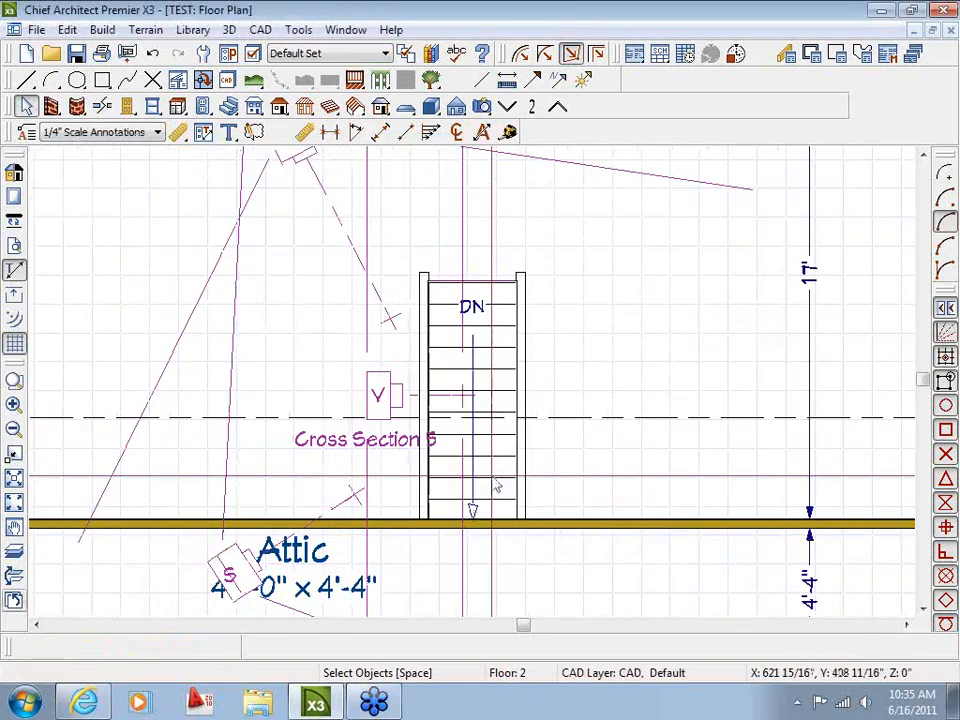
{"action": "double_click", "coordinate": [330, 196]}
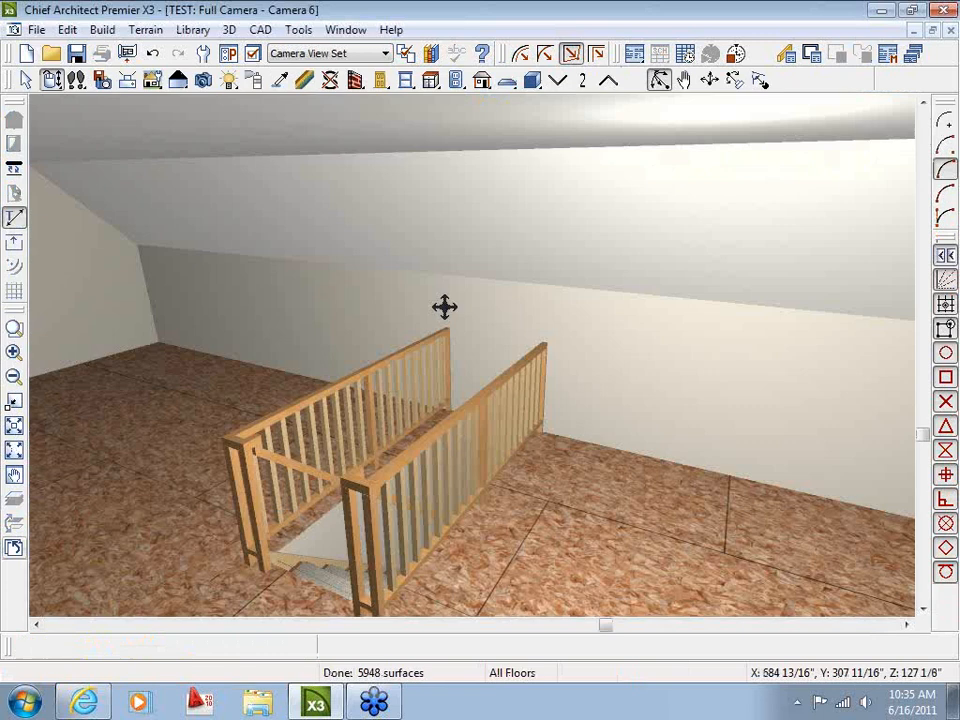
{"action": "left_click", "coordinate": [951, 31]}
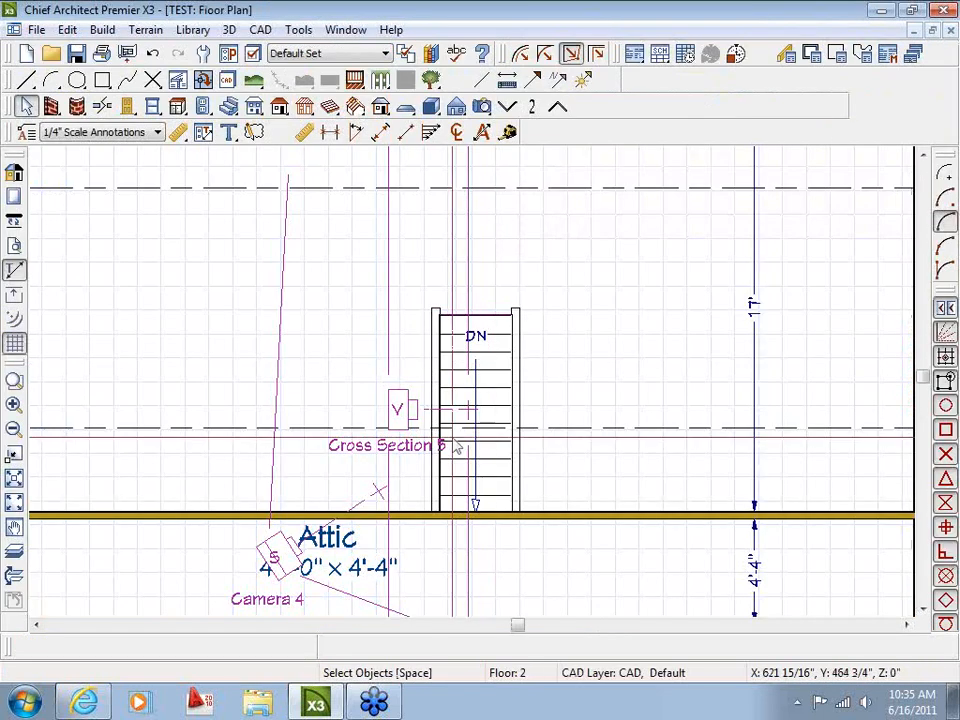
{"action": "left_click", "coordinate": [515, 106]}
{"action": "scroll", "coordinate": [412, 540], "scroll_direction": "down", "scroll_amount": 1}
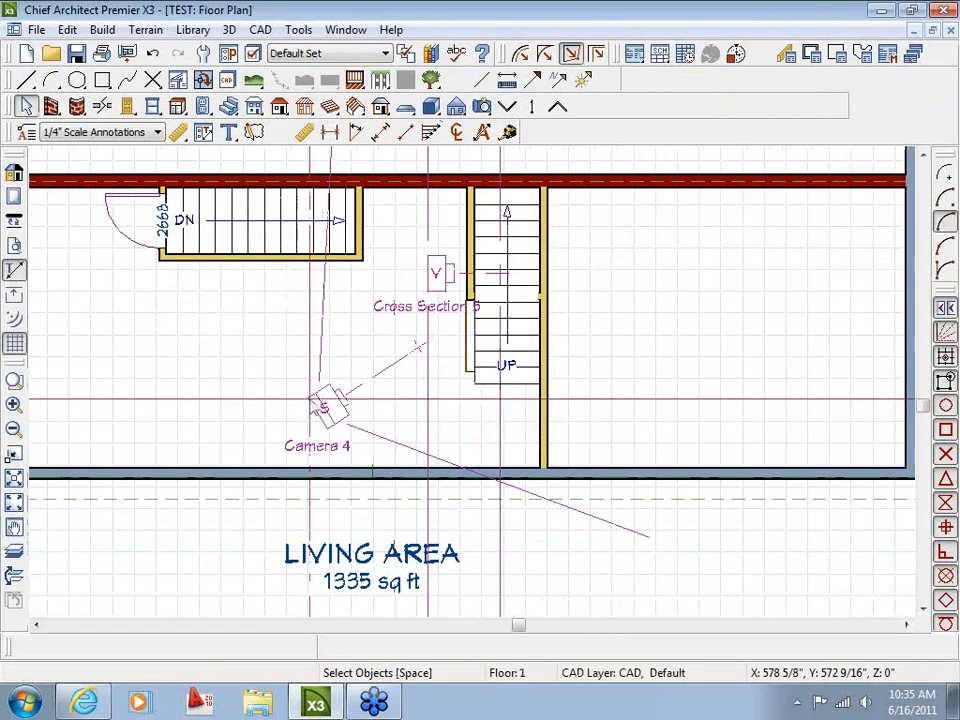
{"action": "double_click", "coordinate": [437, 275]}
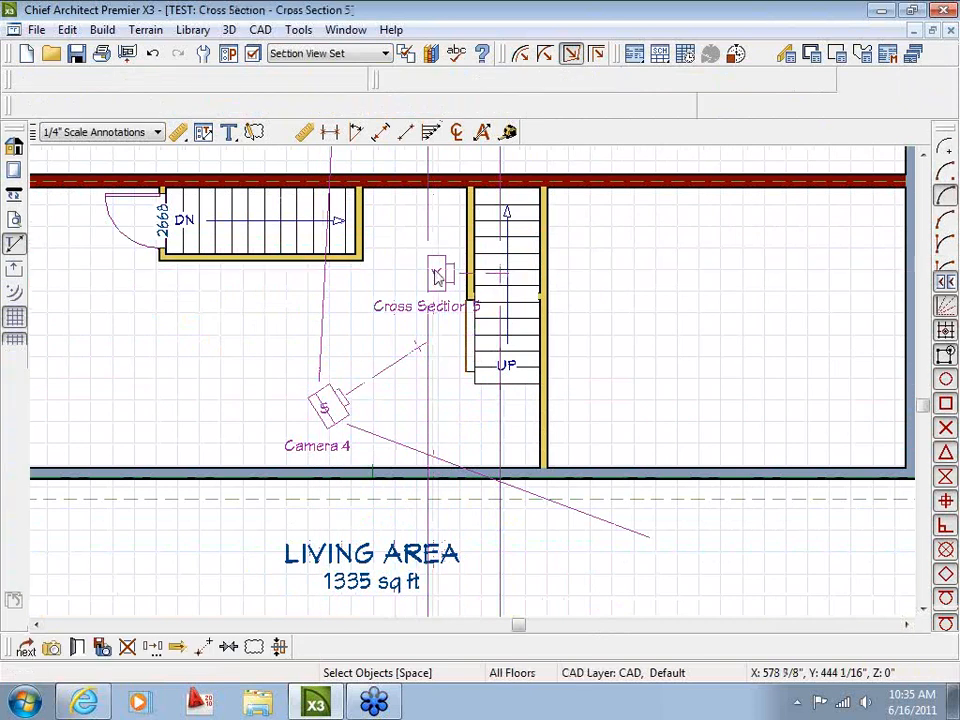
{"action": "left_click", "coordinate": [949, 33]}
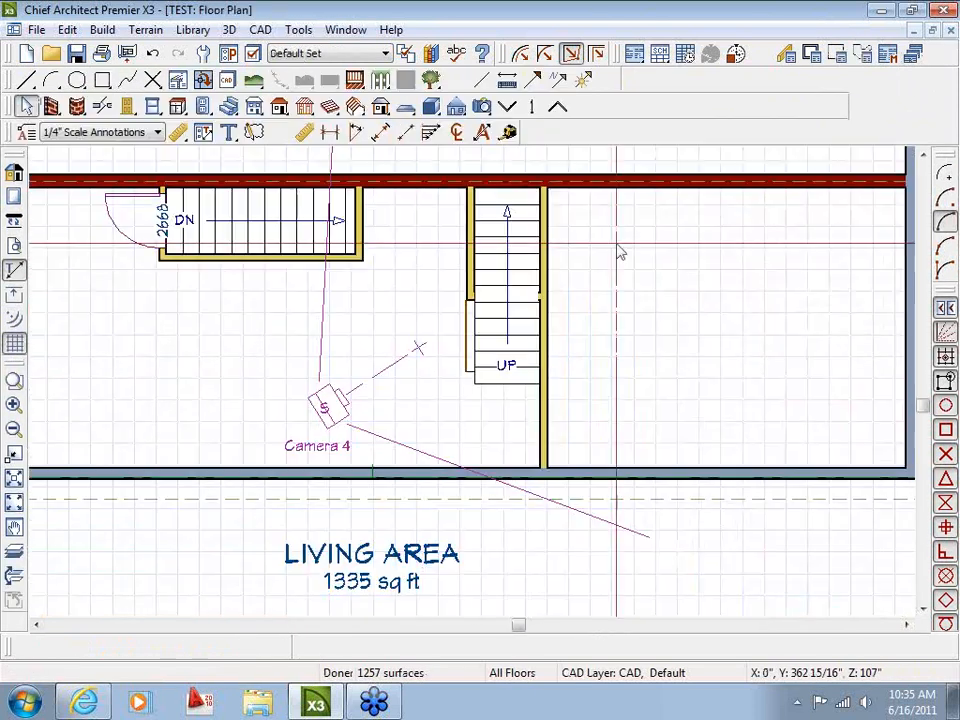
Step: Try to widen the floor 1 stair section by moving its edge into the adjoining wall beside the molding polyline
{"action": "scroll", "coordinate": [420, 379], "scroll_direction": "up", "scroll_amount": 3}
{"action": "scroll", "coordinate": [453, 385], "scroll_direction": "up", "scroll_amount": 1}
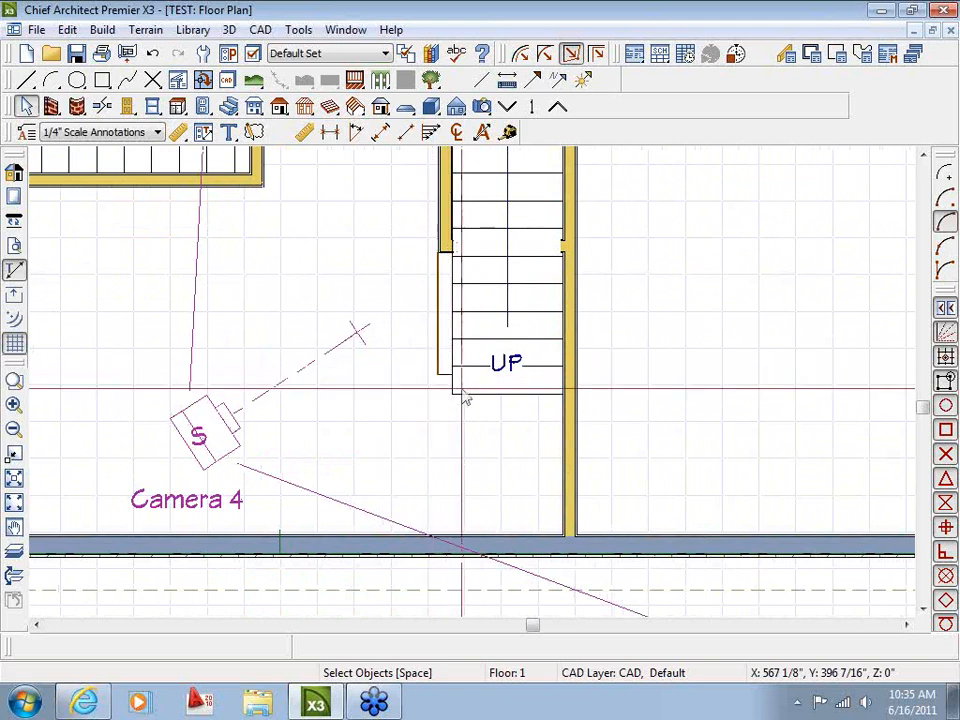
{"action": "middle_click_drag", "start_coordinate": [465, 435], "coordinate": [402, 470]}
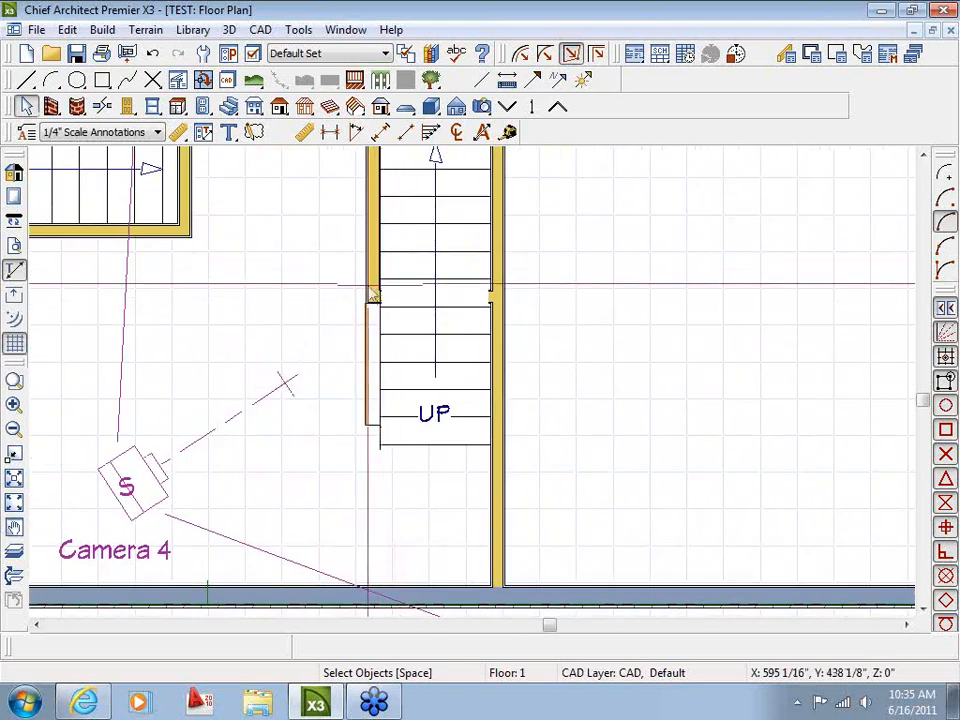
{"action": "left_click", "coordinate": [403, 343]}
{"action": "scroll", "coordinate": [403, 343], "scroll_direction": "up", "scroll_amount": 2}
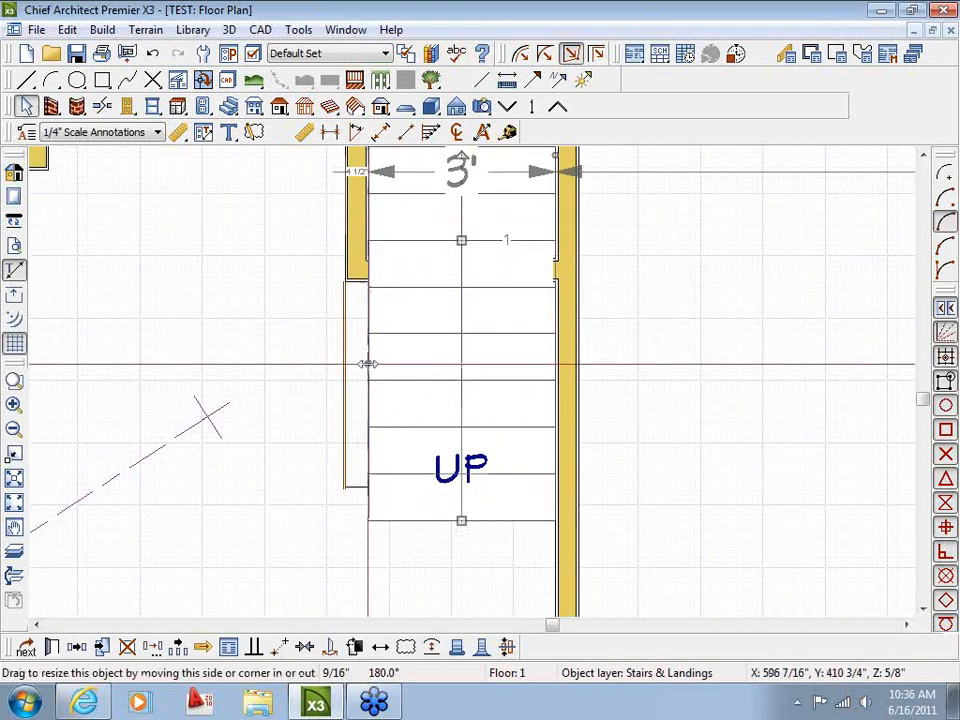
{"action": "left_click_drag", "start_coordinate": [368, 364], "coordinate": [357, 369]}
{"action": "scroll", "coordinate": [340, 389], "scroll_direction": "down", "scroll_amount": 5}
{"action": "left_click", "coordinate": [250, 440]}
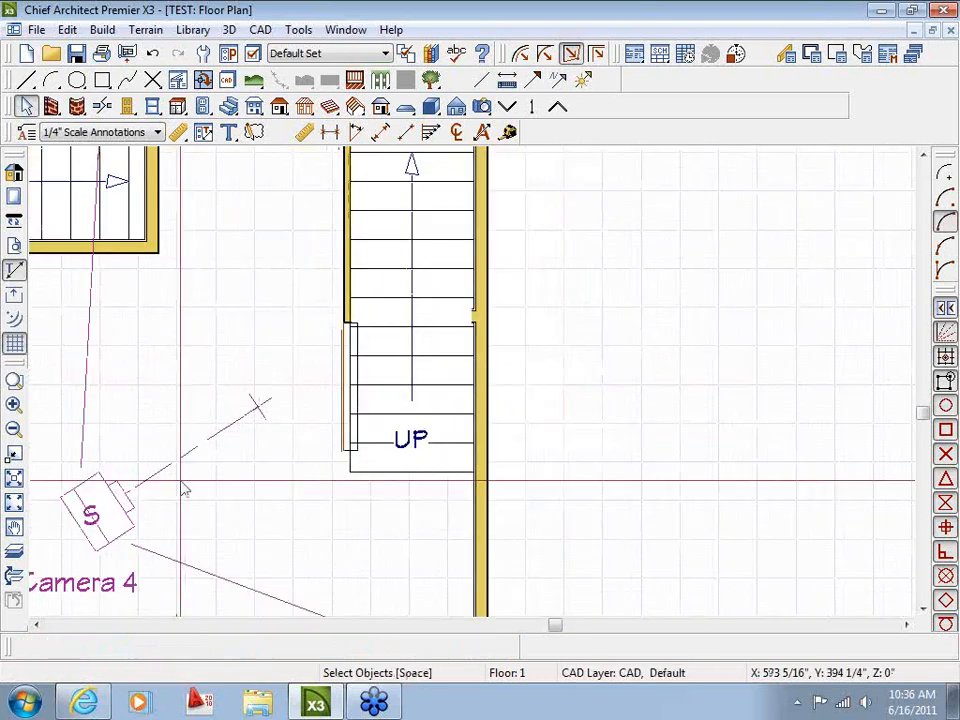
Step: Inspect the widened stairs and the wall beneath them in Camera 4, and undo the widening
{"action": "left_click", "coordinate": [108, 518]}
{"action": "double_click", "coordinate": [109, 518]}
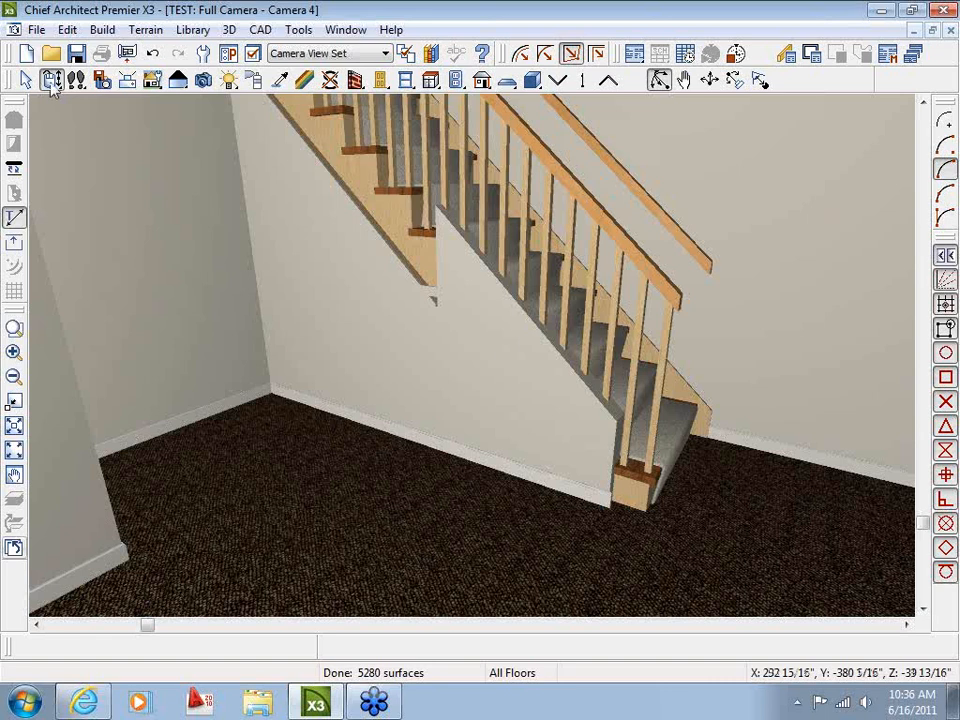
{"action": "left_click_drag", "start_coordinate": [476, 356], "coordinate": [289, 310]}
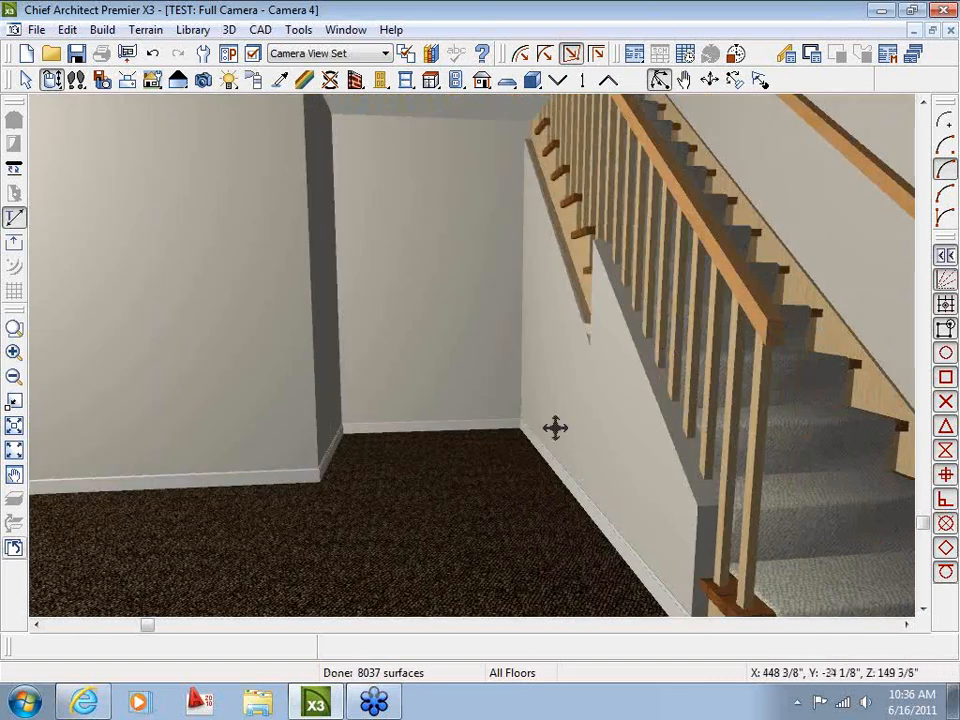
{"action": "left_click_drag", "start_coordinate": [553, 429], "coordinate": [492, 285]}
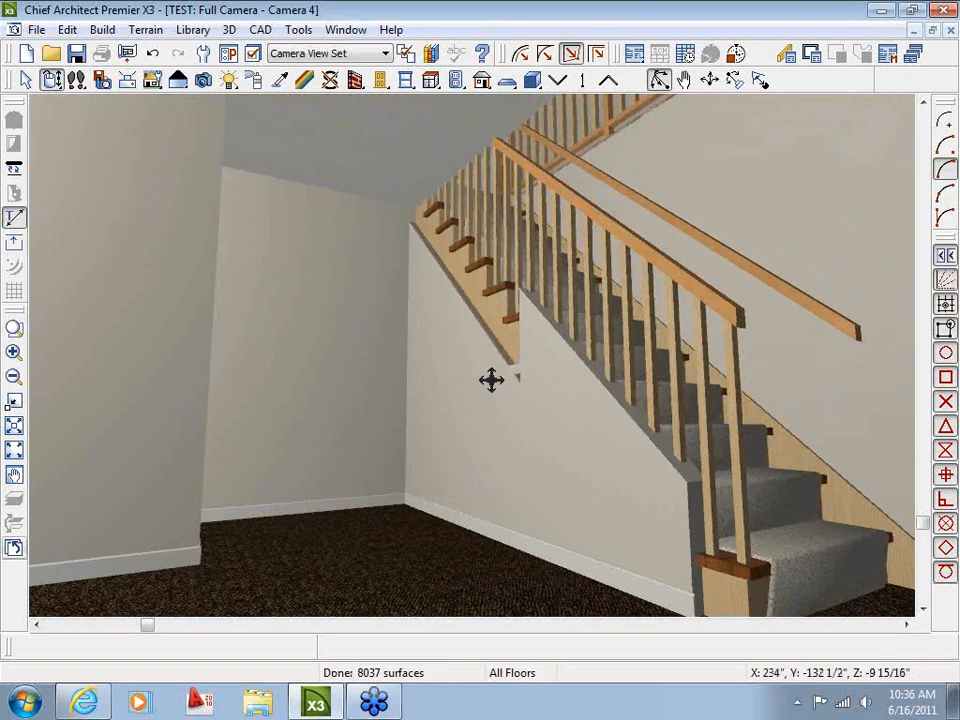
{"action": "left_click", "coordinate": [152, 53]}
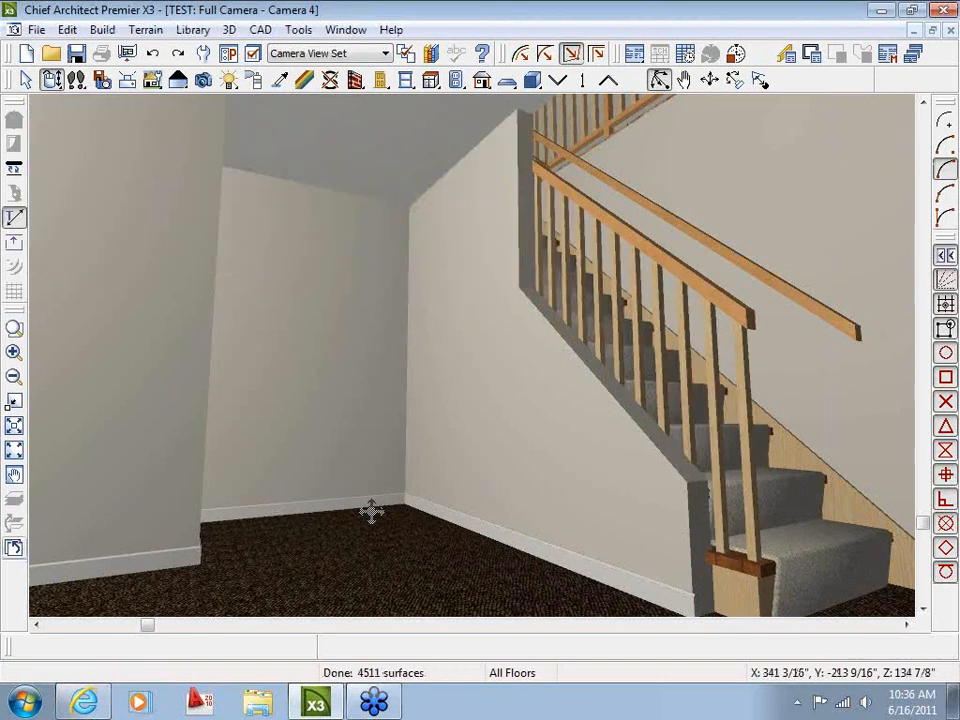
Step: Return to the floor plan and enable the Winders option for section 1 of the floor 1 staircase
{"action": "left_click", "coordinate": [15, 548]}
{"action": "scroll", "coordinate": [404, 424], "scroll_direction": "up", "scroll_amount": 3}
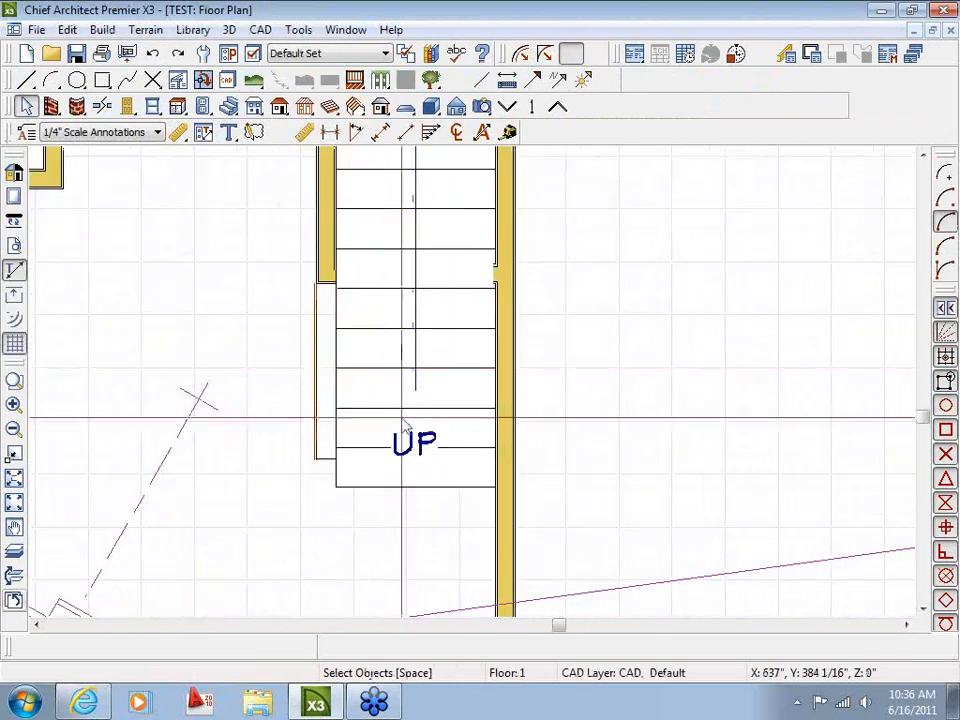
{"action": "left_click", "coordinate": [384, 386]}
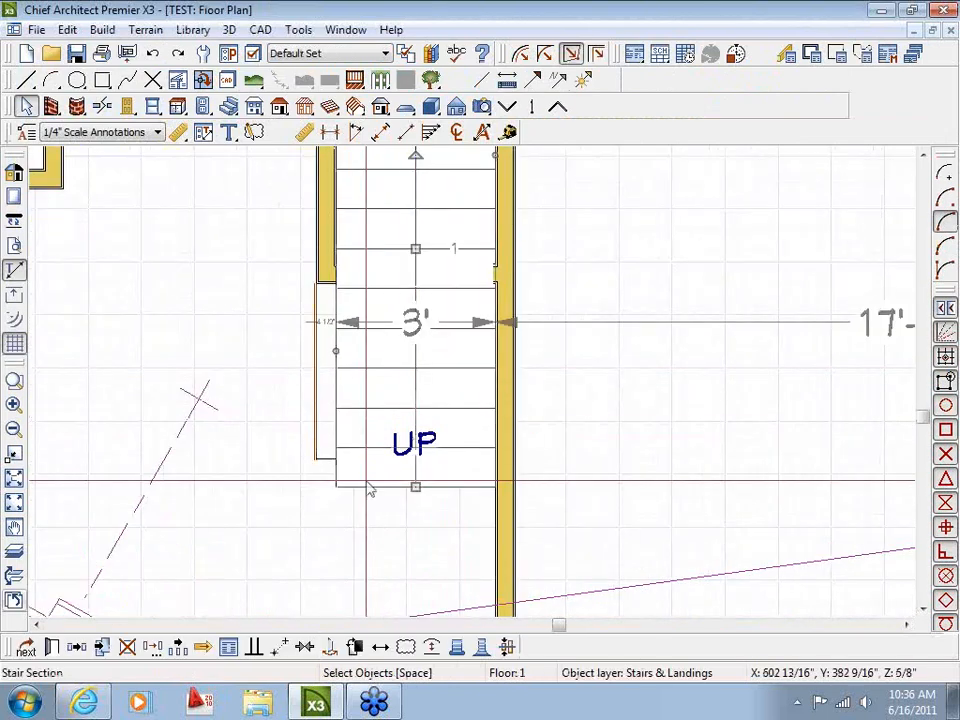
{"action": "left_click", "coordinate": [52, 647]}
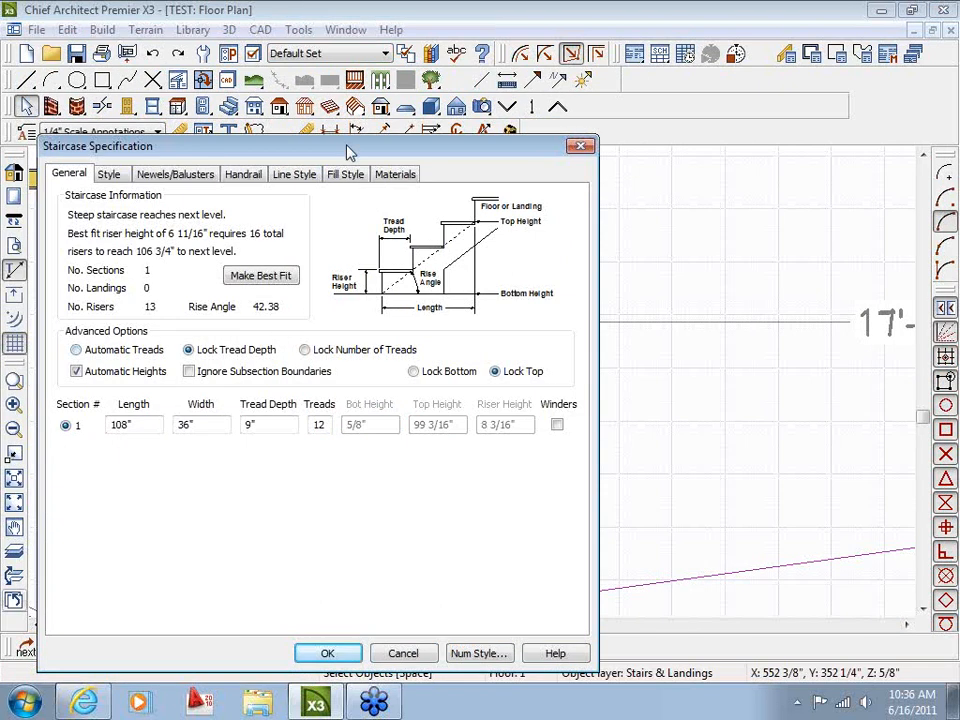
{"action": "left_click_drag", "start_coordinate": [350, 152], "coordinate": [386, 112]}
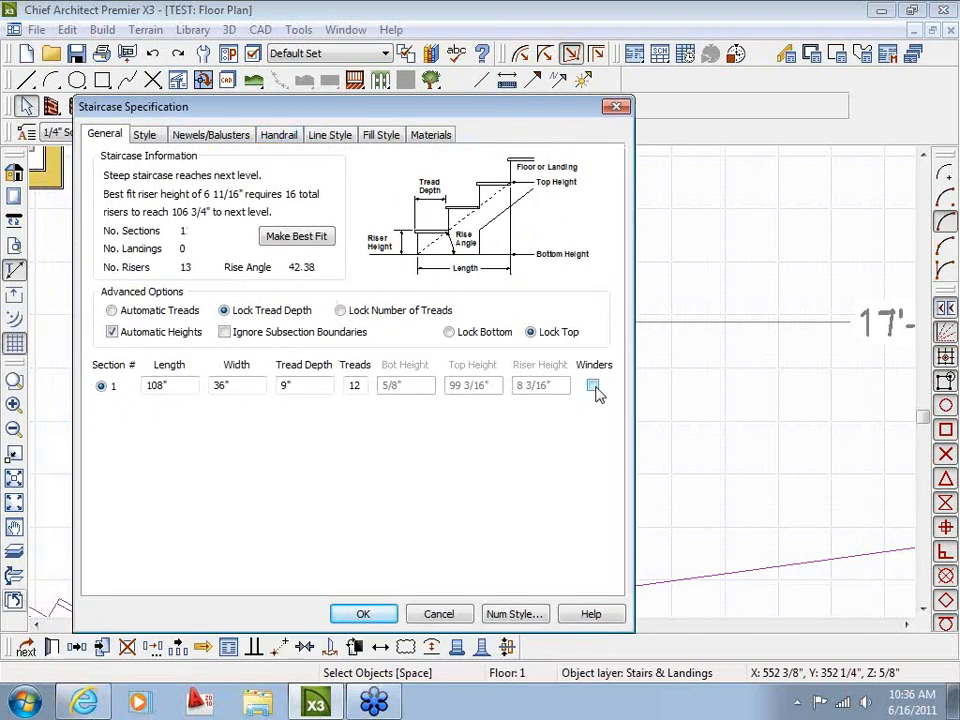
{"action": "left_click", "coordinate": [363, 614]}
Step: Widen the stair section toward the sloped wall to about 37 7/8"
{"action": "scroll", "coordinate": [460, 454], "scroll_direction": "up", "scroll_amount": 3}
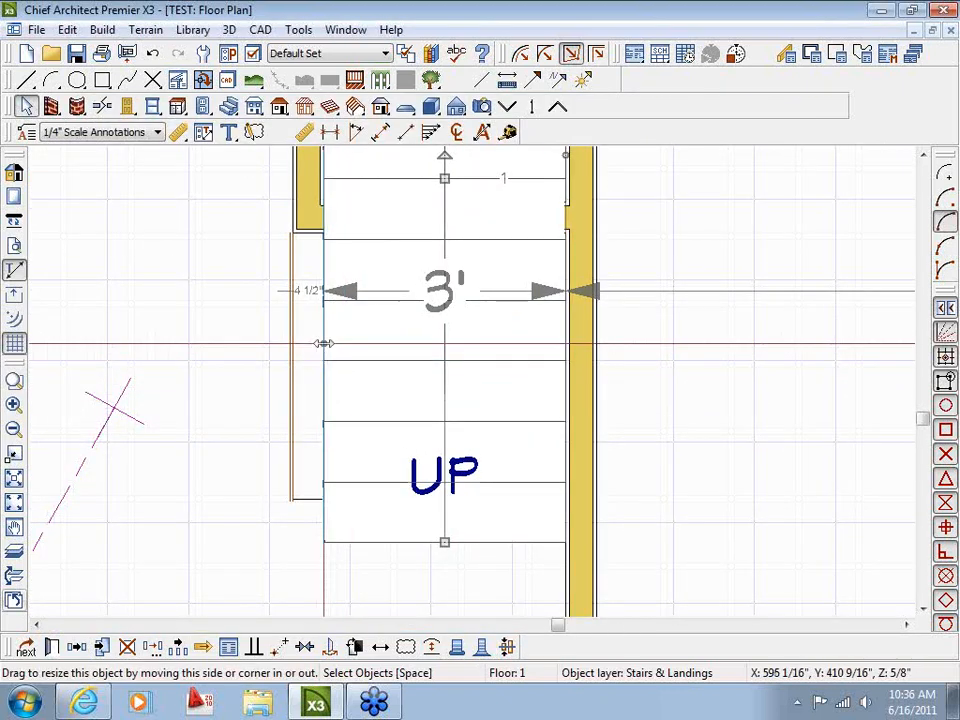
{"action": "left_click_drag", "start_coordinate": [323, 343], "coordinate": [311, 346]}
{"action": "left_click", "coordinate": [232, 450]}
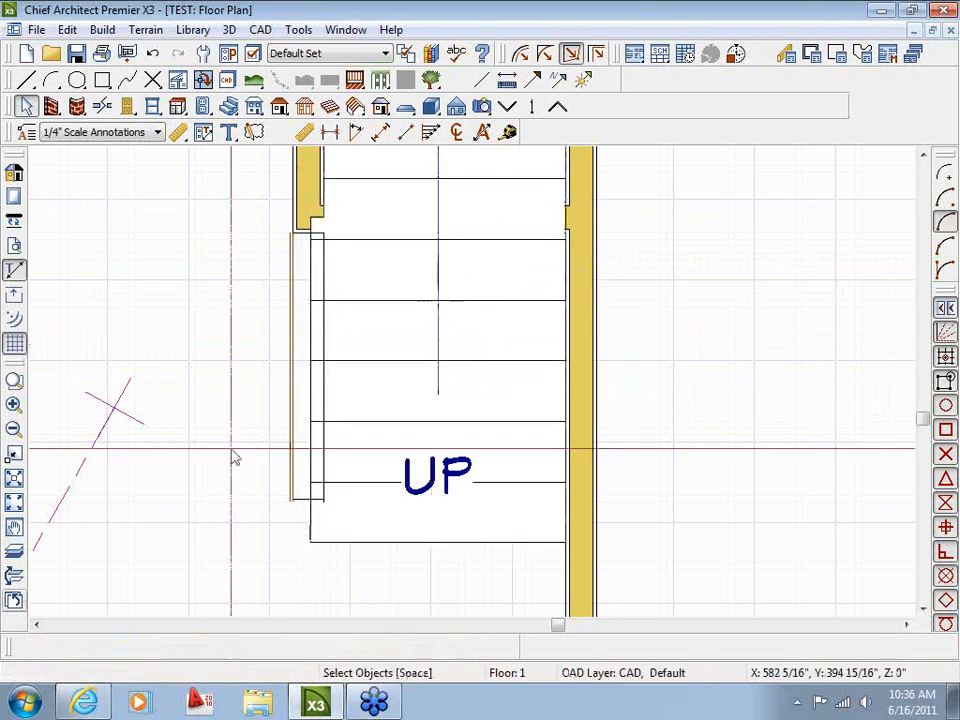
Step: Examine the widened staircase, its treads and its railing from the foot of the stairs in Camera 4
{"action": "scroll", "coordinate": [232, 450], "scroll_direction": "down", "scroll_amount": 2}
{"action": "middle_click_drag", "start_coordinate": [236, 460], "coordinate": [372, 362]}
{"action": "scroll", "coordinate": [372, 362], "scroll_direction": "down", "scroll_amount": 1}
{"action": "double_click", "coordinate": [221, 476]}
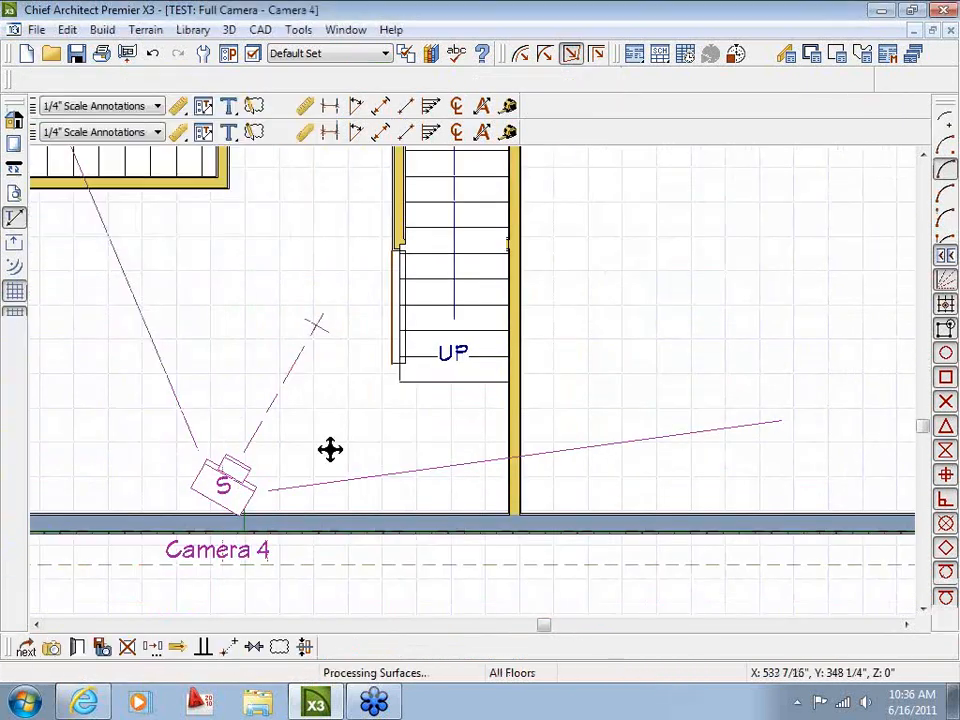
{"action": "left_click_drag", "start_coordinate": [457, 330], "coordinate": [522, 455]}
{"action": "left_click_drag", "start_coordinate": [505, 483], "coordinate": [442, 506]}
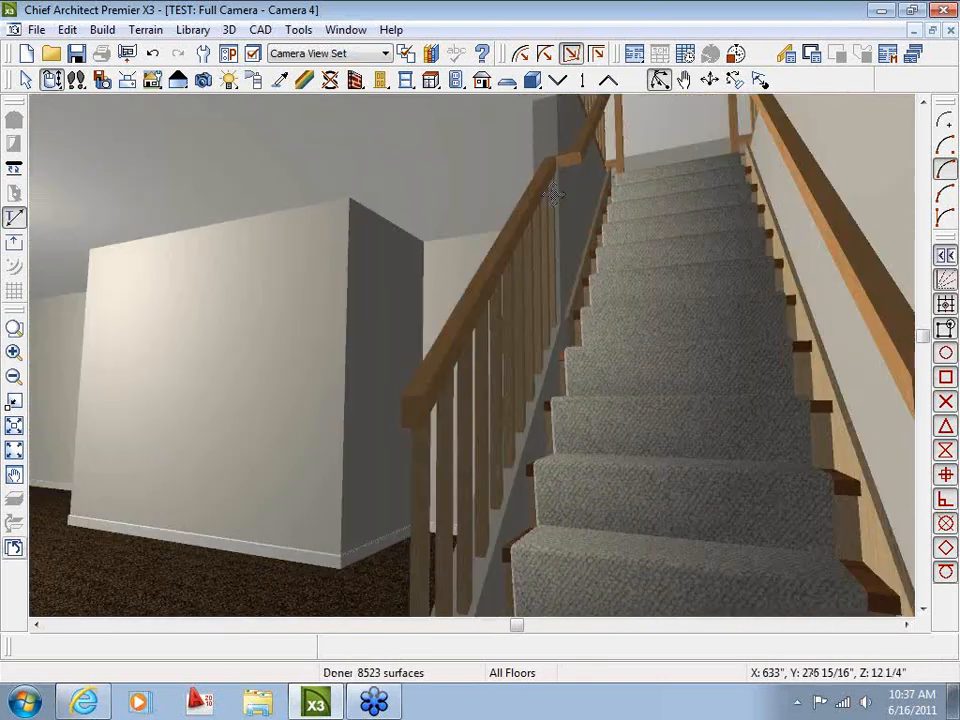
{"action": "left_click_drag", "start_coordinate": [651, 291], "coordinate": [671, 264]}
{"action": "middle_click_drag", "start_coordinate": [671, 264], "coordinate": [692, 320]}
Step: Turn off Railing On for the left side of the widened staircase
{"action": "double_click", "coordinate": [664, 380]}
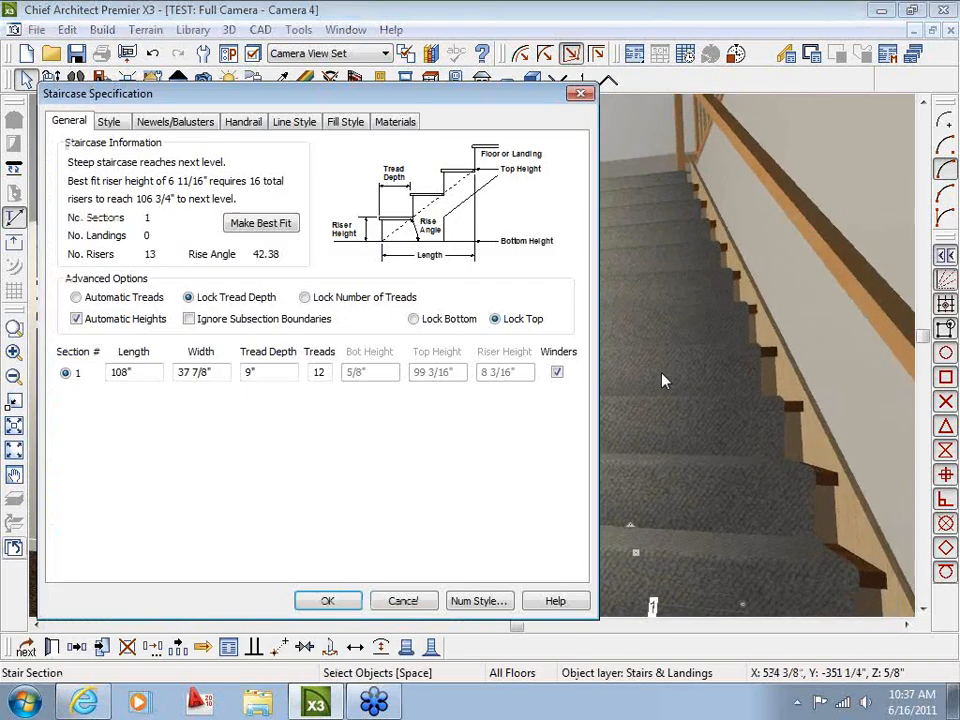
{"action": "left_click", "coordinate": [200, 123]}
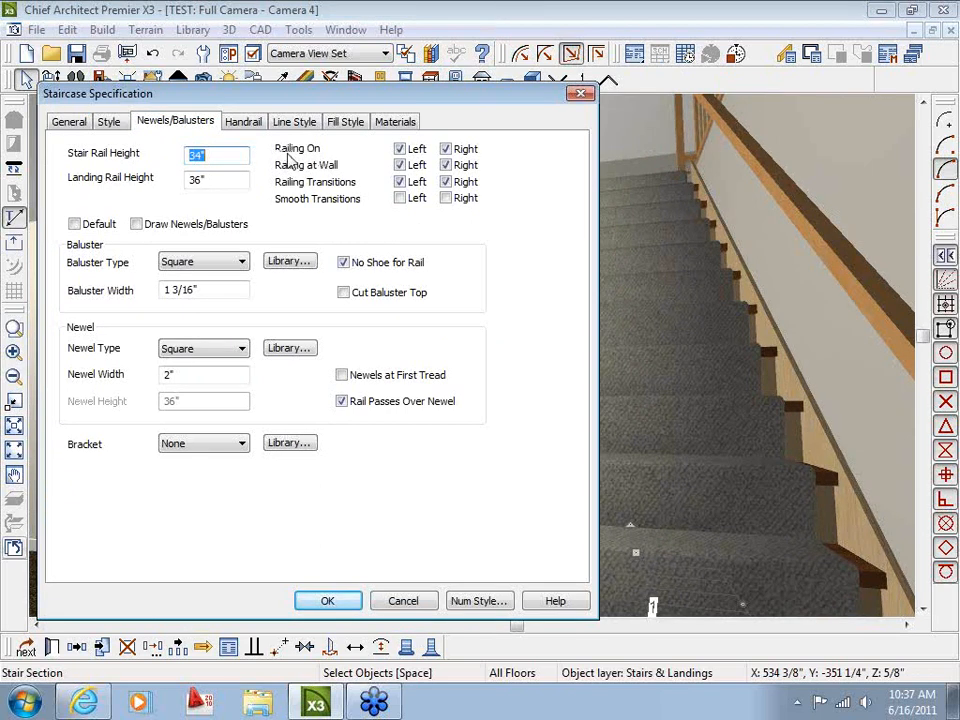
{"action": "left_click", "coordinate": [400, 149]}
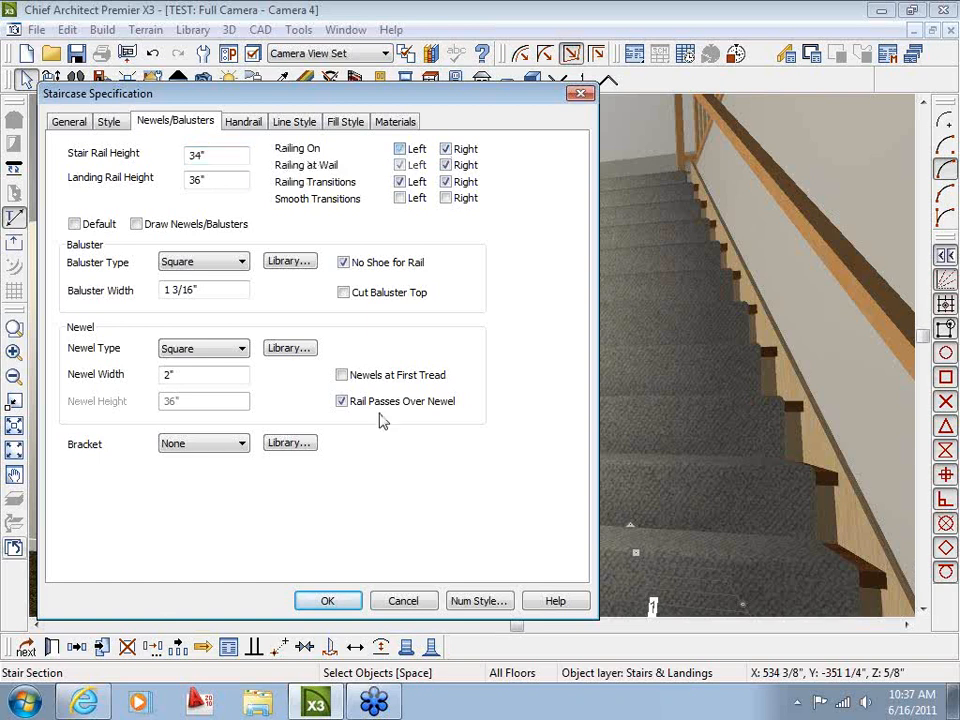
{"action": "left_click", "coordinate": [329, 601]}
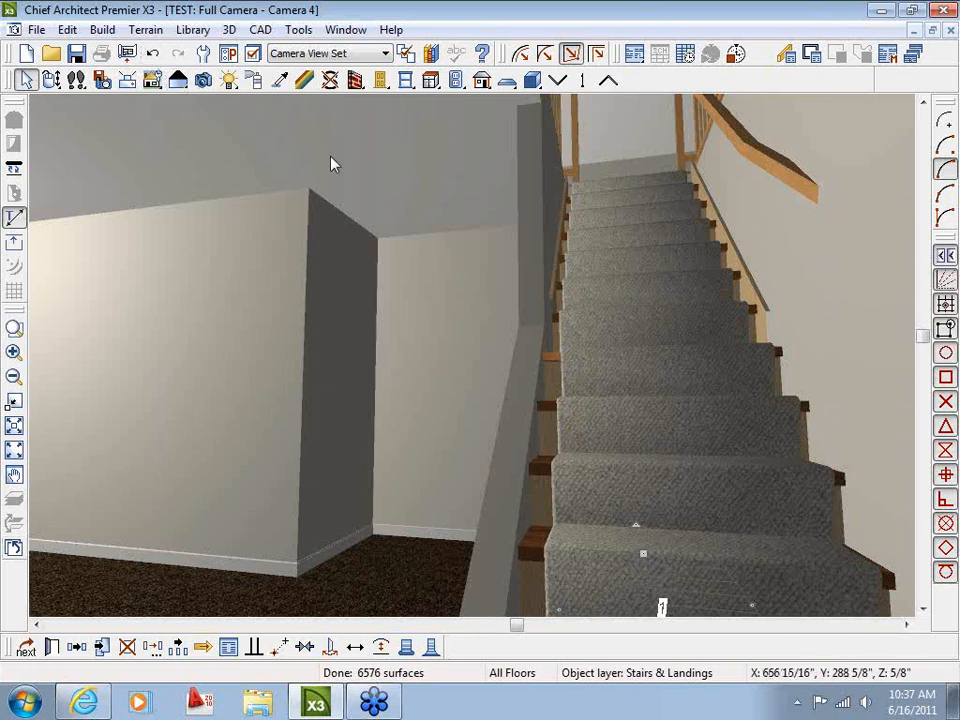
Step: Turn the staircase's left railing back on and disable Railing at Wall for the left side
{"action": "double_click", "coordinate": [695, 348]}
{"action": "left_click", "coordinate": [145, 124]}
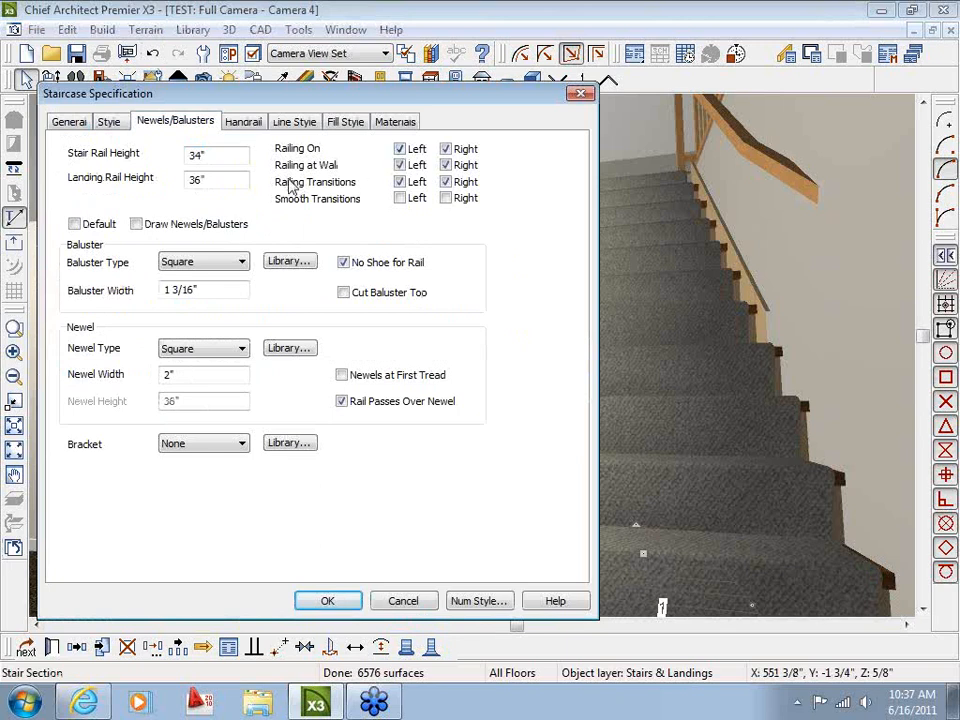
{"action": "left_click", "coordinate": [349, 605]}
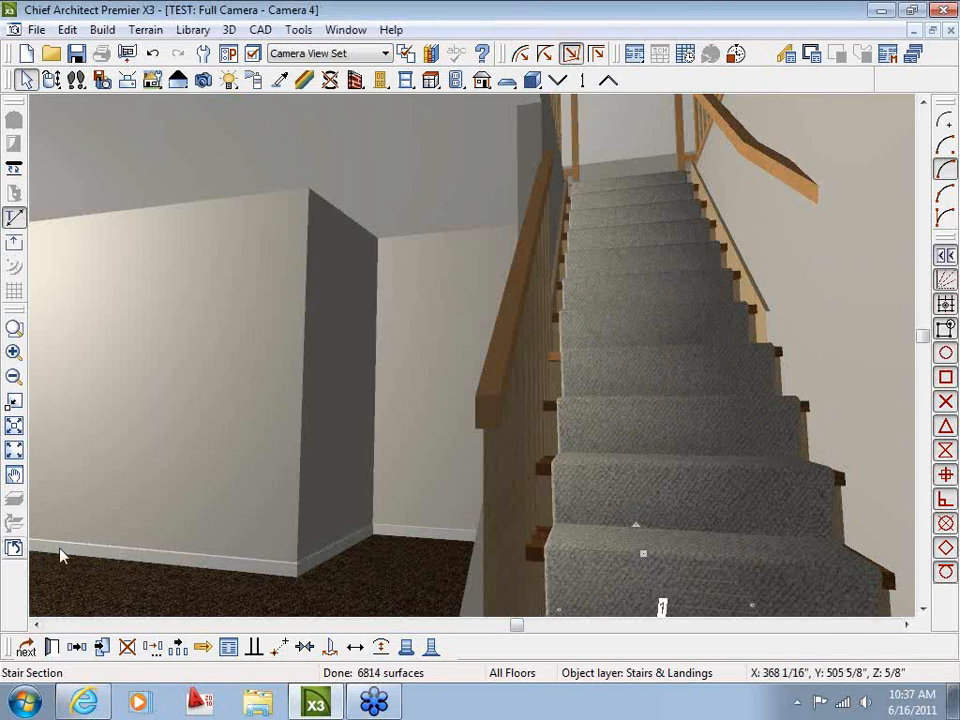
Step: In the floor plan, move the stair section sideways out of the full-length wall so it meets the wall's face
{"action": "left_click", "coordinate": [19, 553]}
{"action": "middle_click_drag", "start_coordinate": [461, 364], "coordinate": [457, 556]}
{"action": "scroll", "coordinate": [458, 450], "scroll_direction": "up", "scroll_amount": 1}
{"action": "left_click", "coordinate": [485, 334]}
{"action": "scroll", "coordinate": [493, 454], "scroll_direction": "up", "scroll_amount": 1}
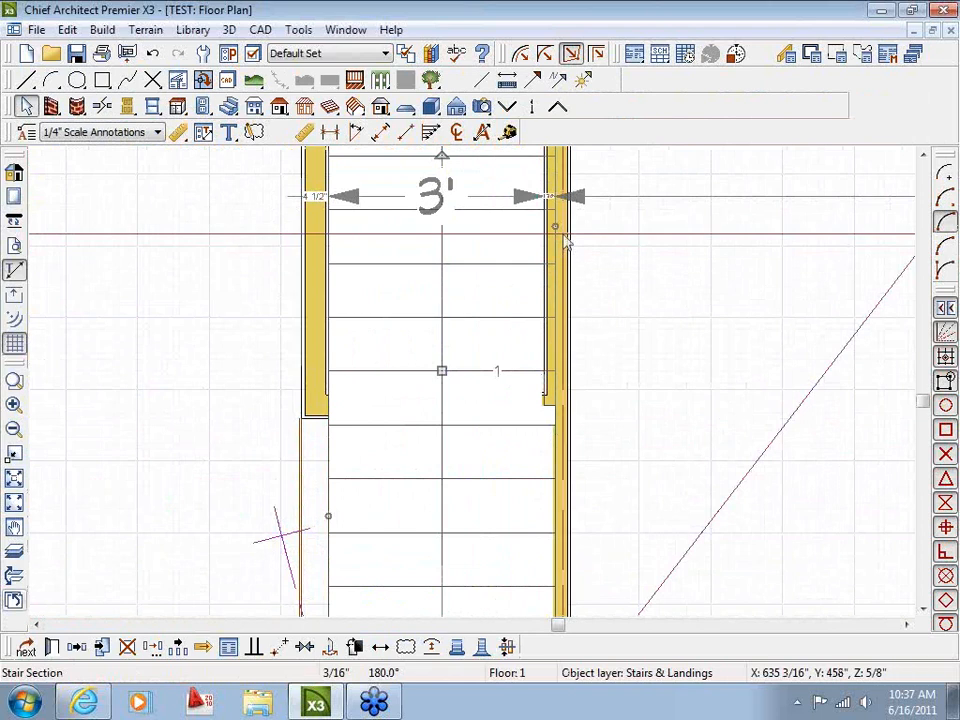
{"action": "mouse_move", "coordinate": [441, 369]}
{"action": "left_mouse_down"}
{"action": "mouse_move", "coordinate": [422, 371]}
{"action": "mouse_move", "coordinate": [453, 370]}
{"action": "left_mouse_up"}
{"action": "middle_click_drag", "start_coordinate": [429, 436], "coordinate": [464, 306]}
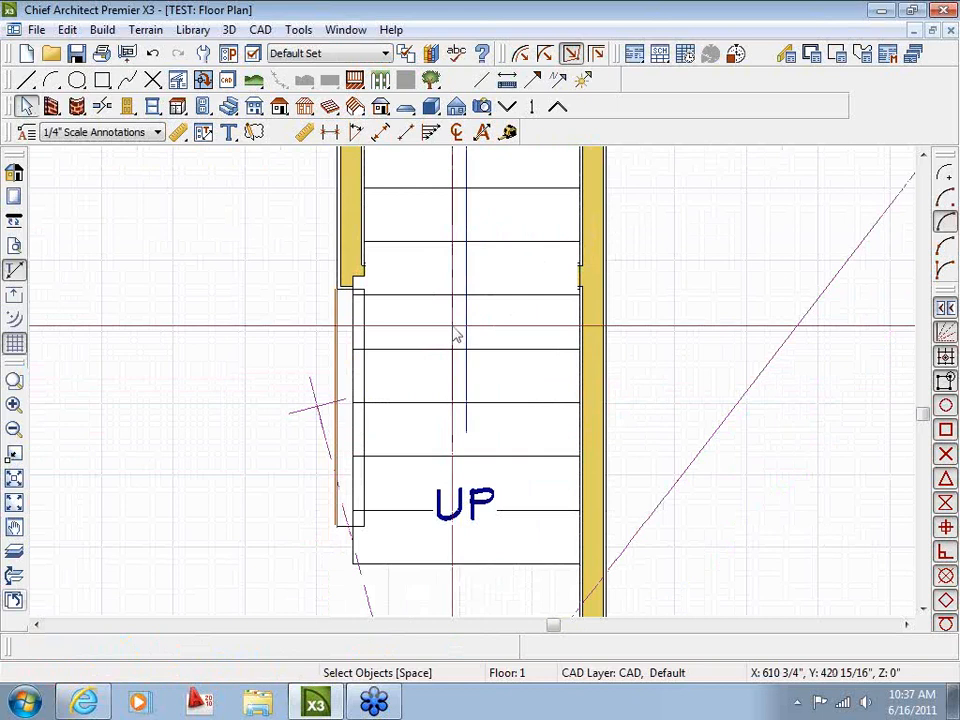
Step: Turn off Railing On for the right side of the staircase
{"action": "scroll", "coordinate": [453, 328], "scroll_direction": "down", "scroll_amount": 1}
{"action": "double_click", "coordinate": [486, 411]}
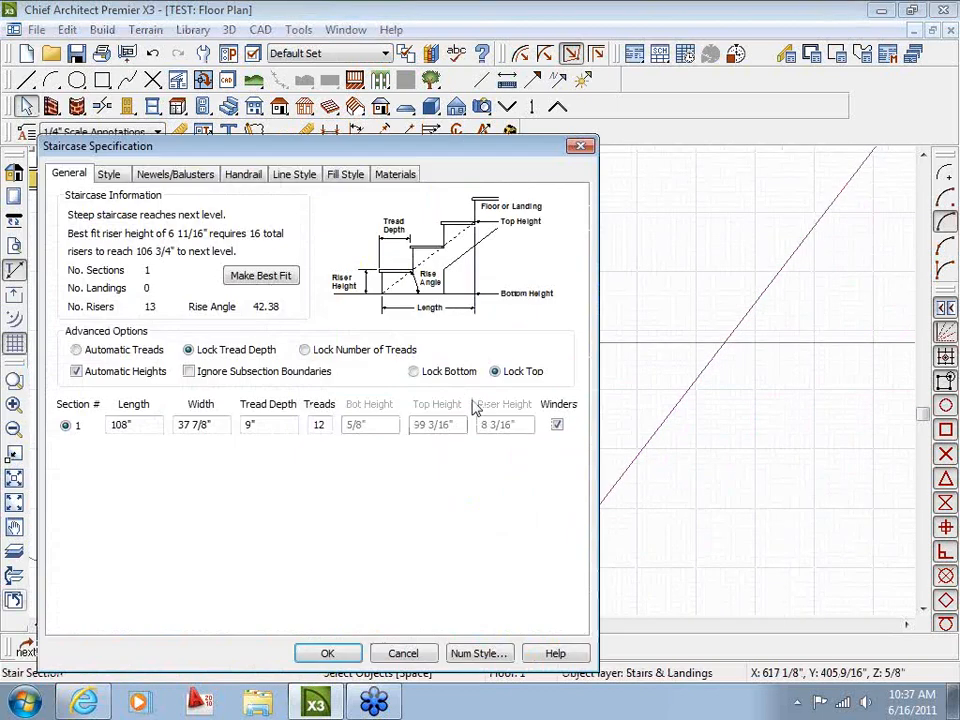
{"action": "left_click", "coordinate": [170, 180]}
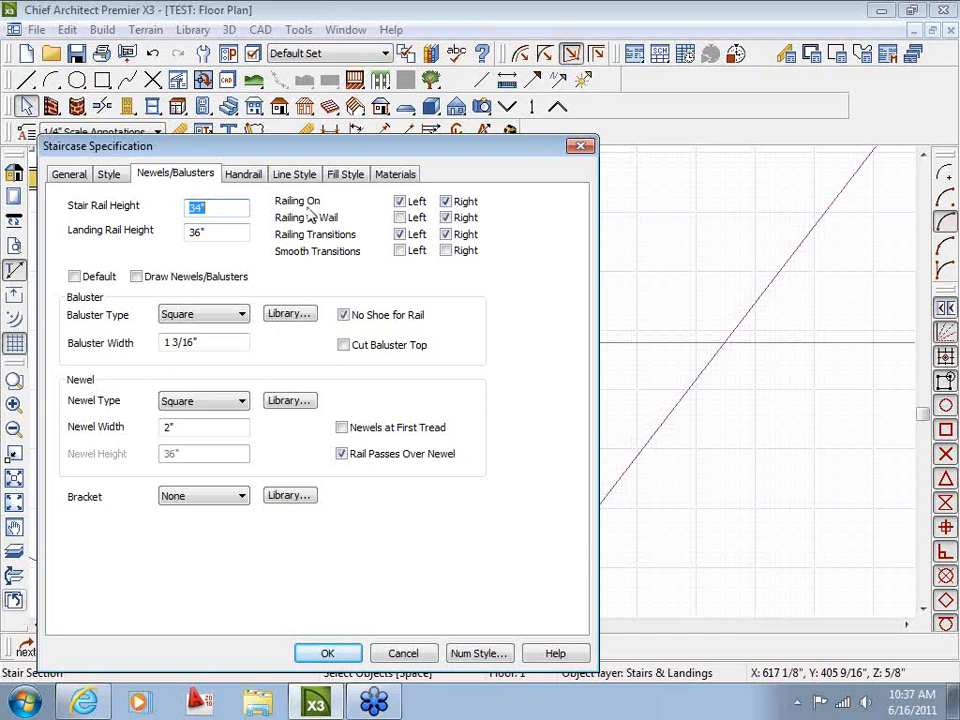
{"action": "left_click", "coordinate": [447, 202]}
{"action": "left_click", "coordinate": [327, 653]}
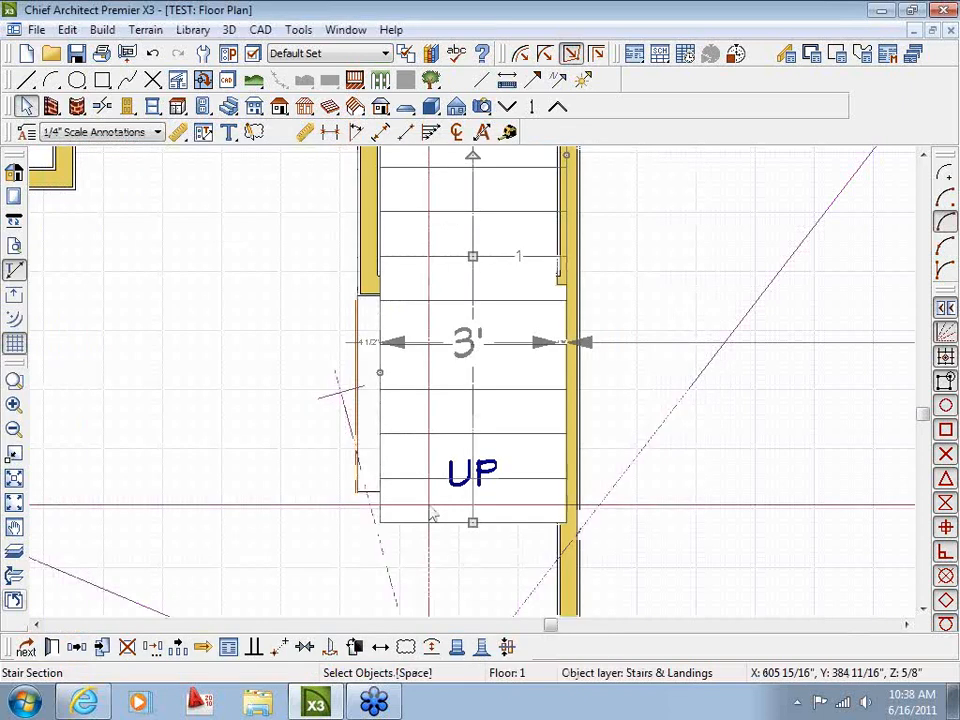
Step: Shift the stair section sideways again, out of the full-length wall and partly over the sloped wall
{"action": "mouse_move", "coordinate": [472, 250]}
{"action": "left_mouse_down"}
{"action": "mouse_move", "coordinate": [471, 261]}
{"action": "mouse_move", "coordinate": [427, 260]}
{"action": "mouse_move", "coordinate": [486, 255]}
{"action": "mouse_move", "coordinate": [454, 259]}
{"action": "mouse_move", "coordinate": [465, 250]}
{"action": "left_mouse_up"}
{"action": "scroll", "coordinate": [454, 259], "scroll_direction": "up", "scroll_amount": 1}
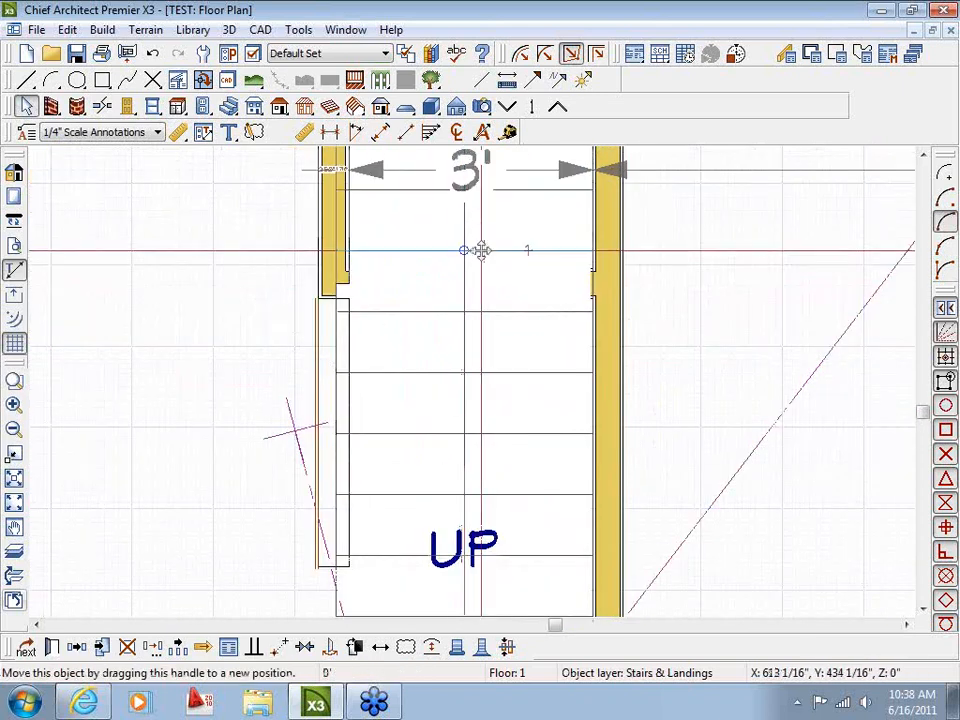
{"action": "key", "text": "Escape"}
Step: Examine the repositioned stairs and the left railing over the sloped wall in Camera 4, from the foot and the open side
{"action": "scroll", "coordinate": [418, 396], "scroll_direction": "down", "scroll_amount": 3}
{"action": "middle_click_drag", "start_coordinate": [302, 460], "coordinate": [312, 364]}
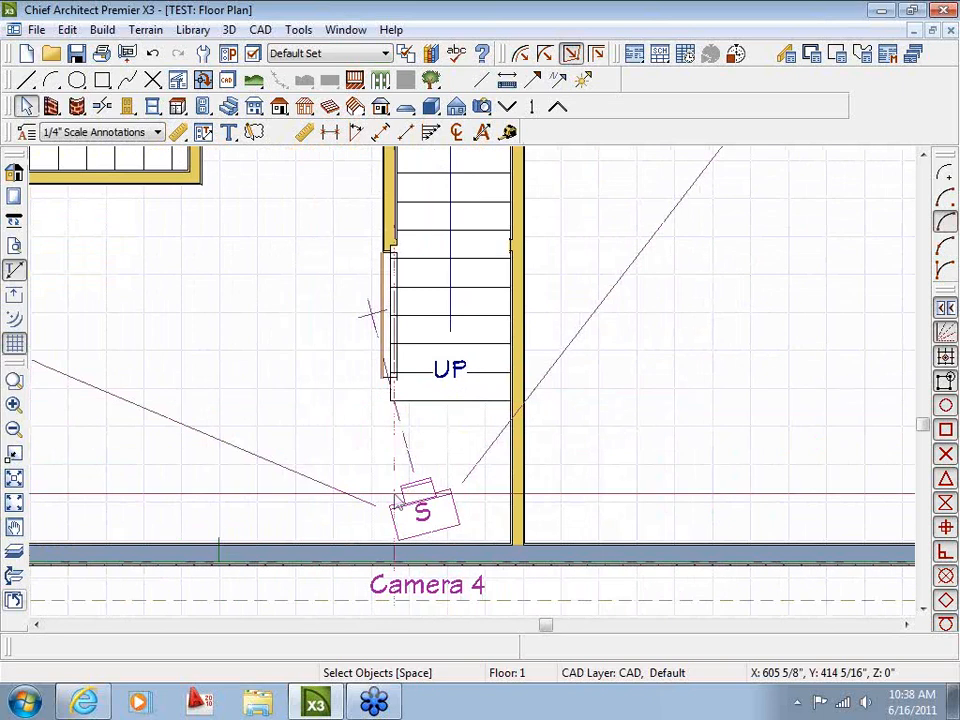
{"action": "left_click", "coordinate": [434, 520]}
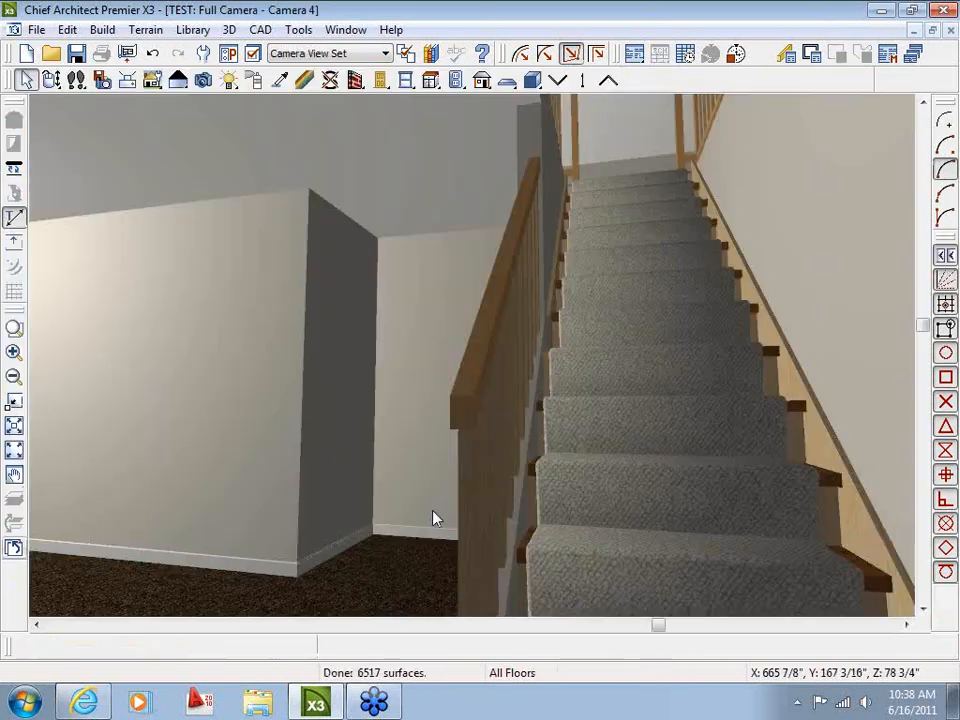
{"action": "left_click", "coordinate": [51, 80]}
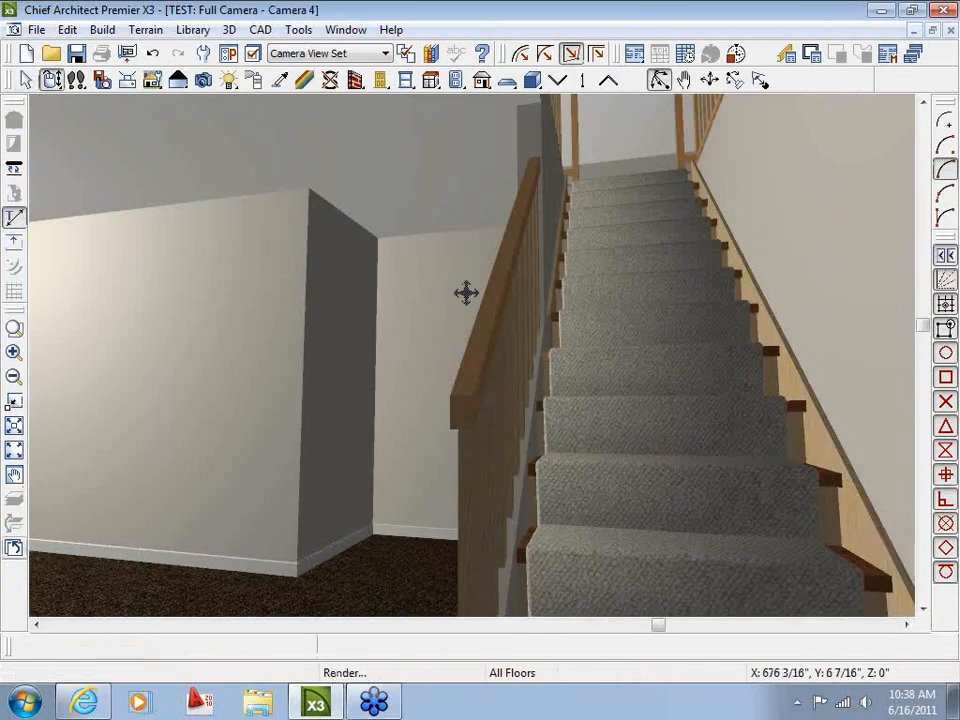
{"action": "left_click_drag", "start_coordinate": [465, 291], "coordinate": [615, 321]}
{"action": "left_click_drag", "start_coordinate": [847, 352], "coordinate": [598, 338]}
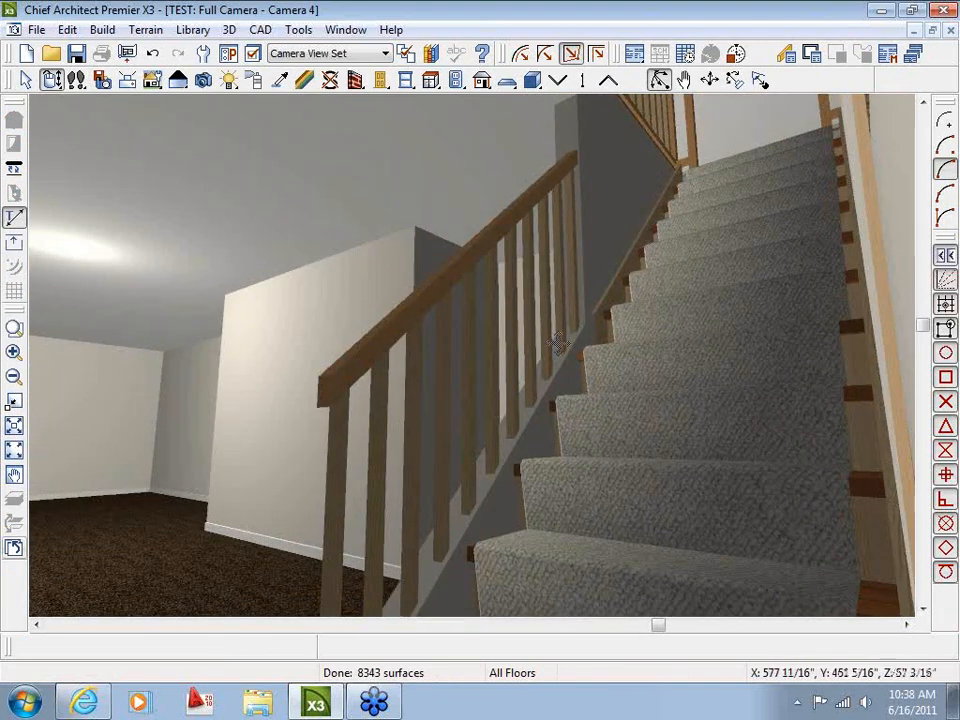
{"action": "left_click_drag", "start_coordinate": [356, 374], "coordinate": [677, 444]}
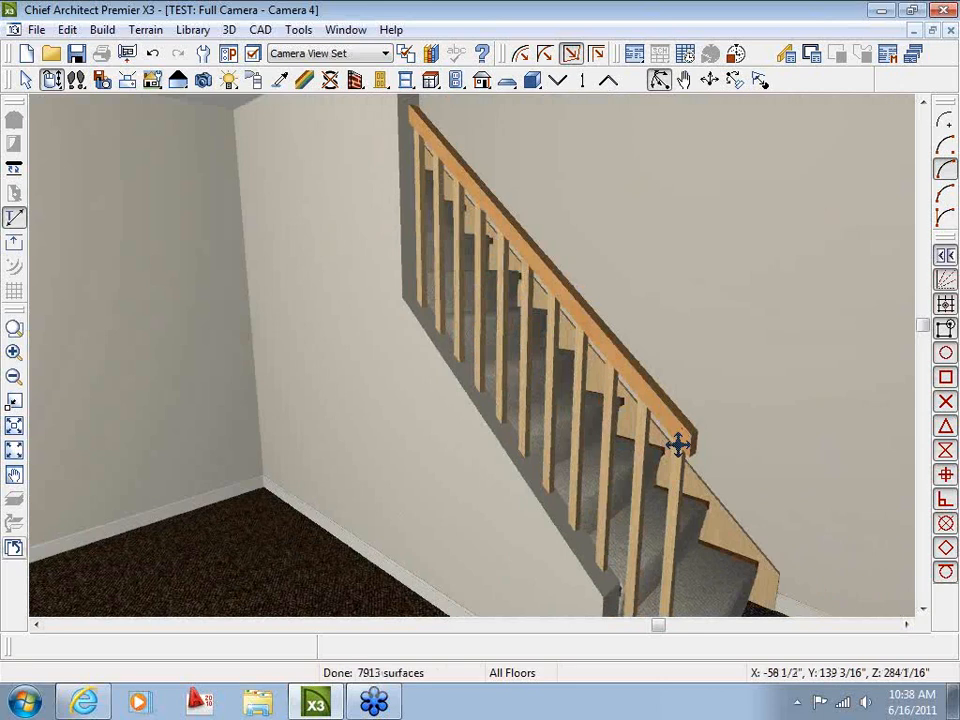
{"action": "left_click_drag", "start_coordinate": [677, 444], "coordinate": [546, 463]}
{"action": "scroll", "coordinate": [531, 494], "scroll_direction": "down", "scroll_amount": 5}
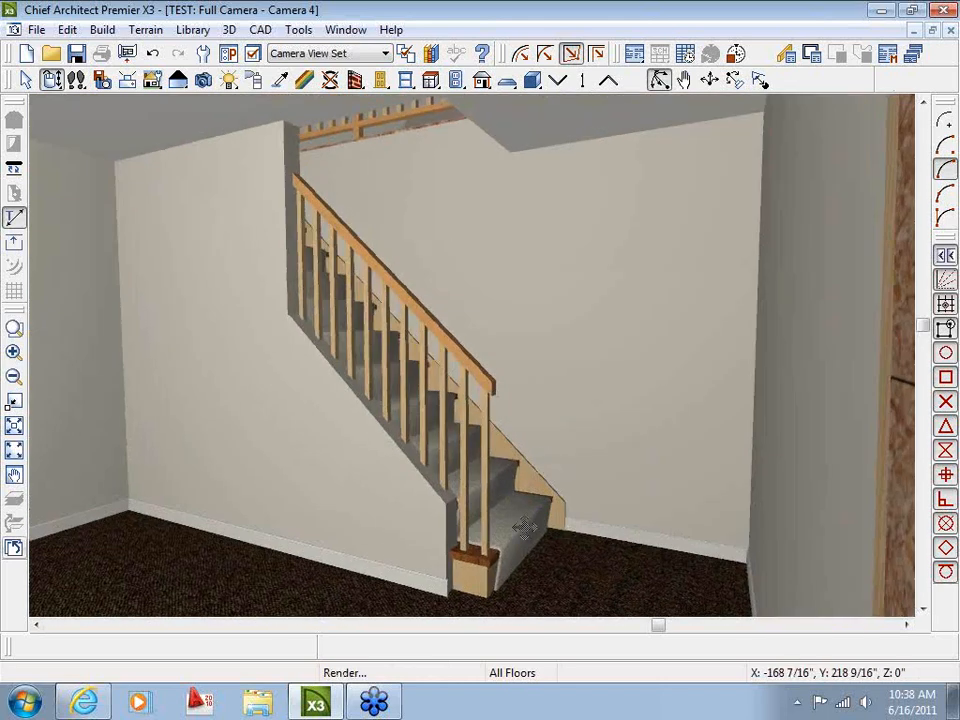
Step: In the floor plan, add a rounded starter tread that extends the bottom step outward past the end of the sloped wall
{"action": "left_click", "coordinate": [14, 549]}
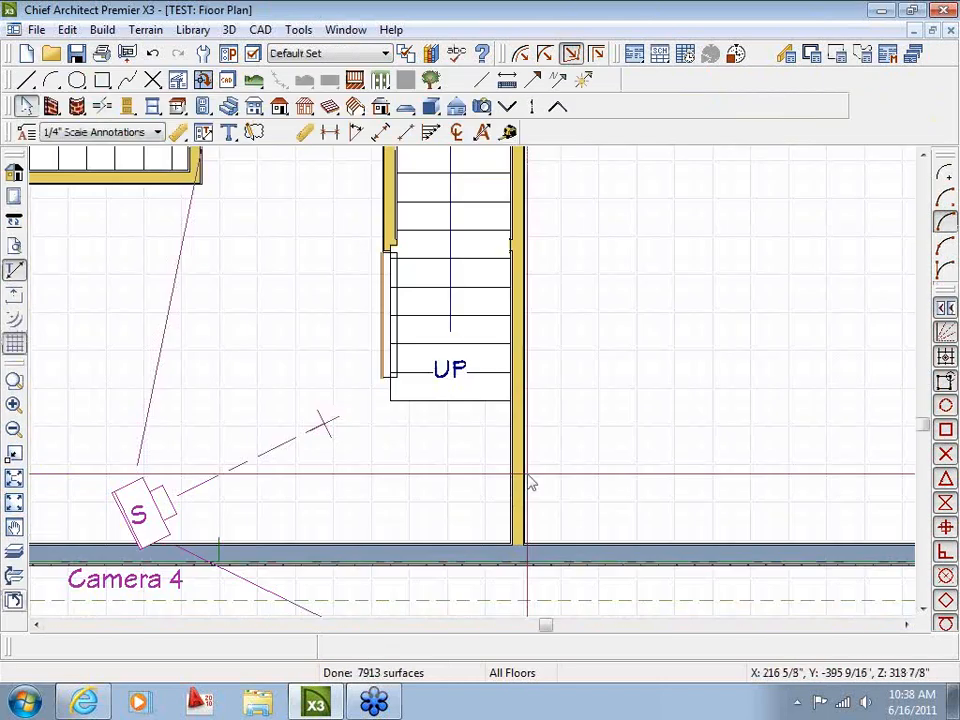
{"action": "scroll", "coordinate": [434, 401], "scroll_direction": "up", "scroll_amount": 2}
{"action": "left_click", "coordinate": [435, 404]}
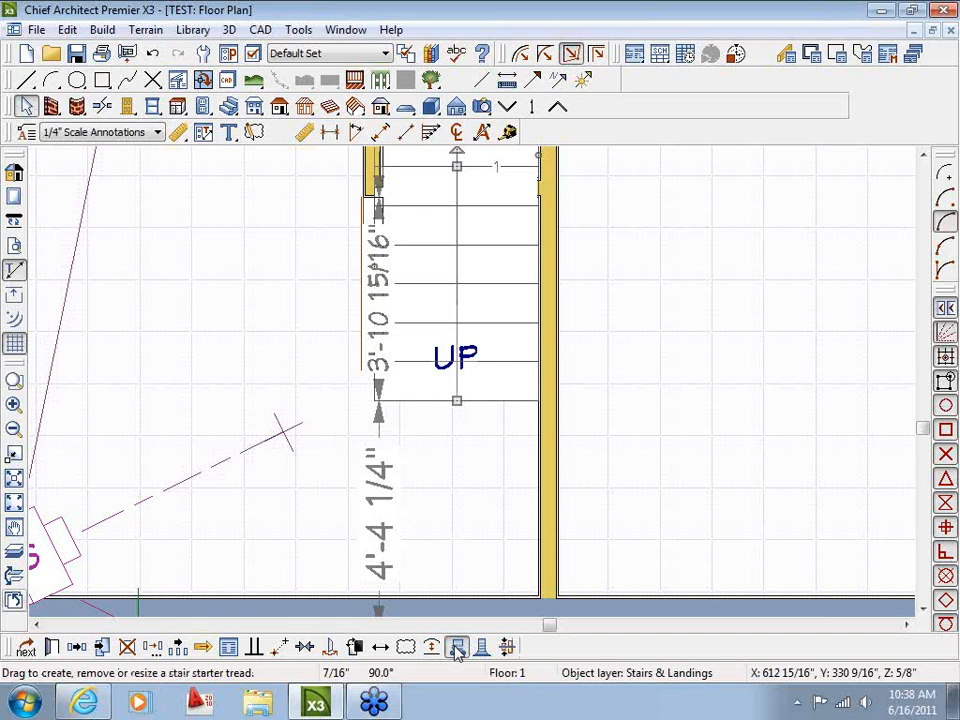
{"action": "scroll", "coordinate": [326, 392], "scroll_direction": "up", "scroll_amount": 3}
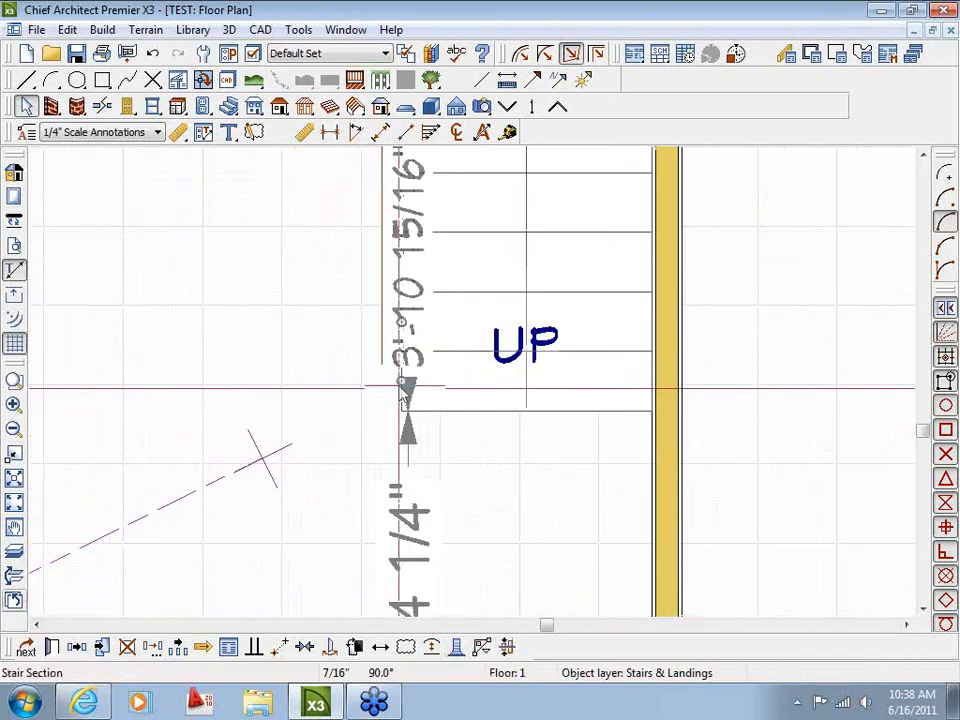
{"action": "scroll", "coordinate": [399, 385], "scroll_direction": "up", "scroll_amount": 1}
{"action": "left_click", "coordinate": [502, 424]}
{"action": "left_click", "coordinate": [516, 398]}
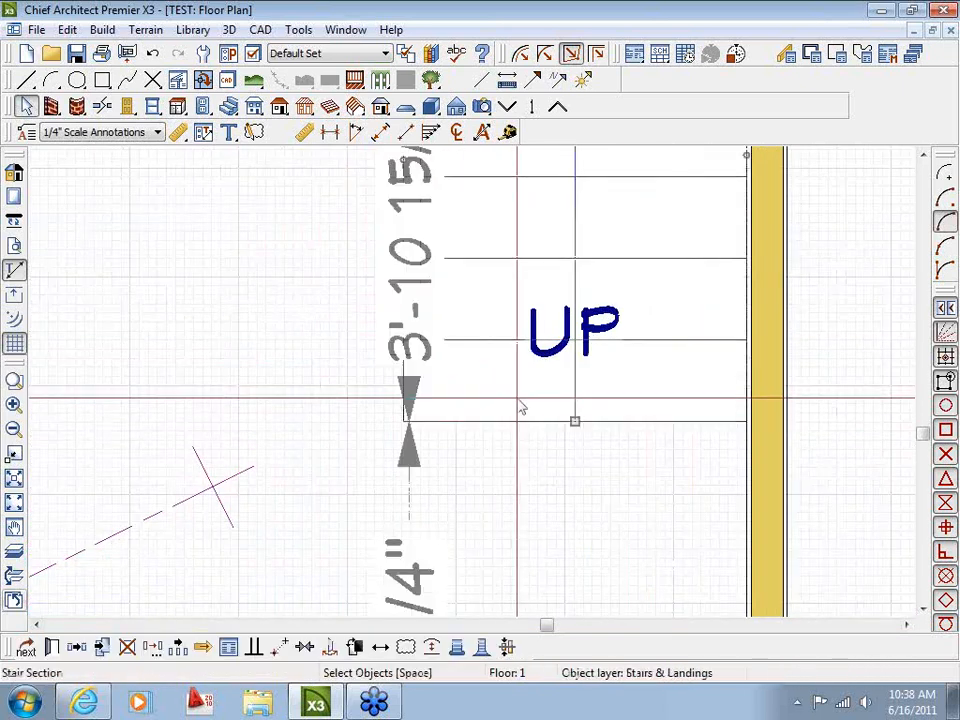
{"action": "left_click", "coordinate": [540, 407]}
{"action": "middle_click_drag", "start_coordinate": [619, 407], "coordinate": [520, 407]}
{"action": "left_click", "coordinate": [522, 414]}
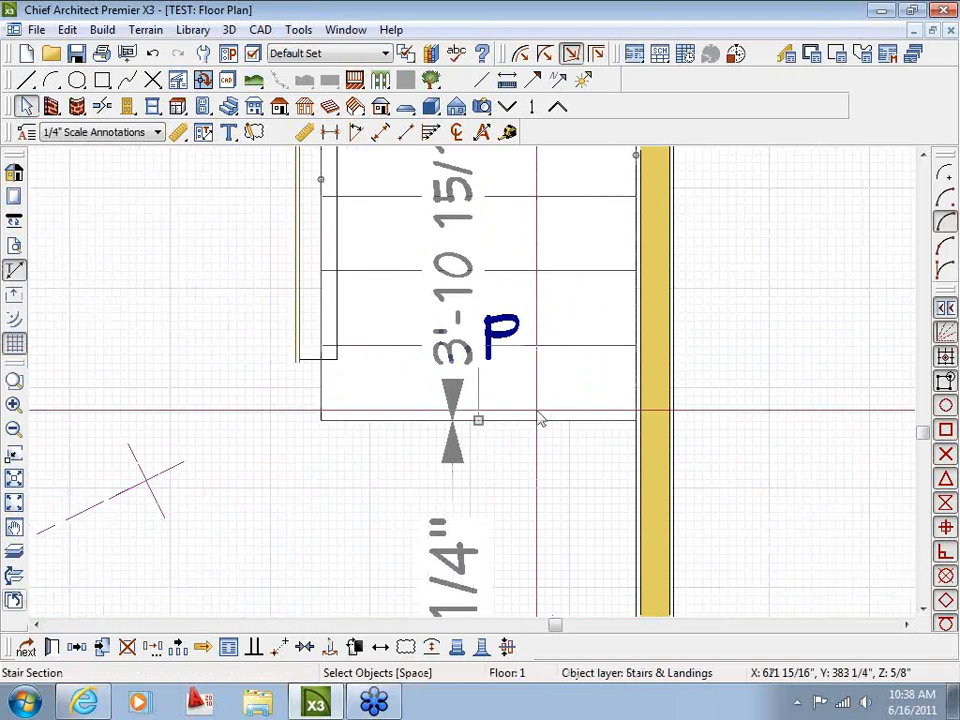
{"action": "left_click", "coordinate": [446, 627]}
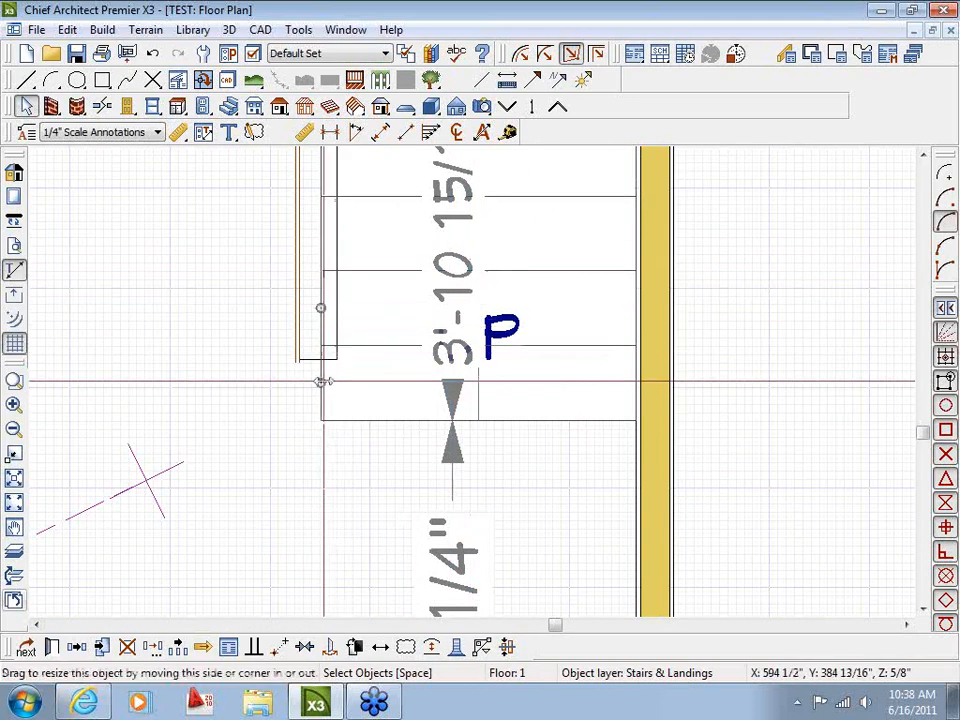
{"action": "left_click_drag", "start_coordinate": [321, 383], "coordinate": [276, 380]}
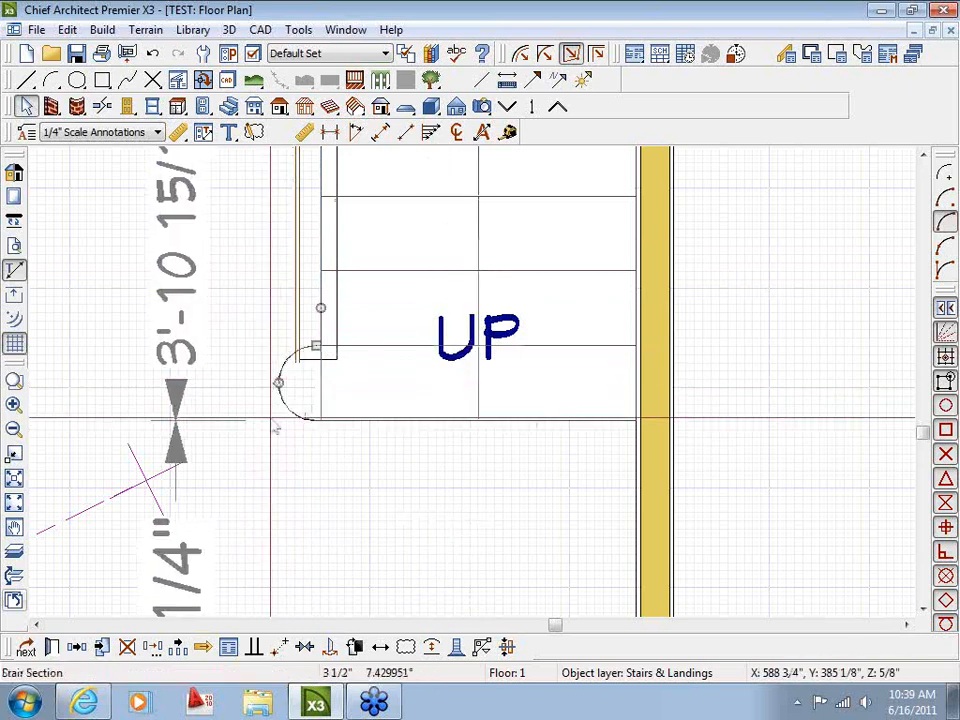
{"action": "left_click", "coordinate": [277, 459]}
Step: Examine the rounded starter tread and the bottom of the railing in Camera 4
{"action": "scroll", "coordinate": [277, 461], "scroll_direction": "down", "scroll_amount": 5}
{"action": "middle_click_drag", "start_coordinate": [258, 533], "coordinate": [512, 430]}
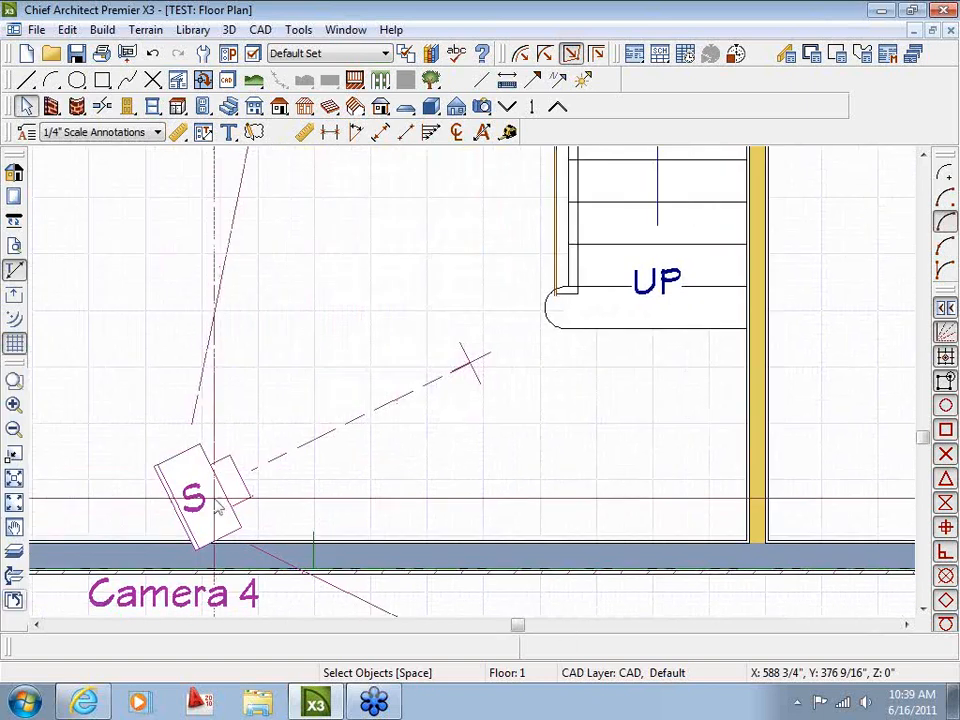
{"action": "double_click", "coordinate": [358, 424]}
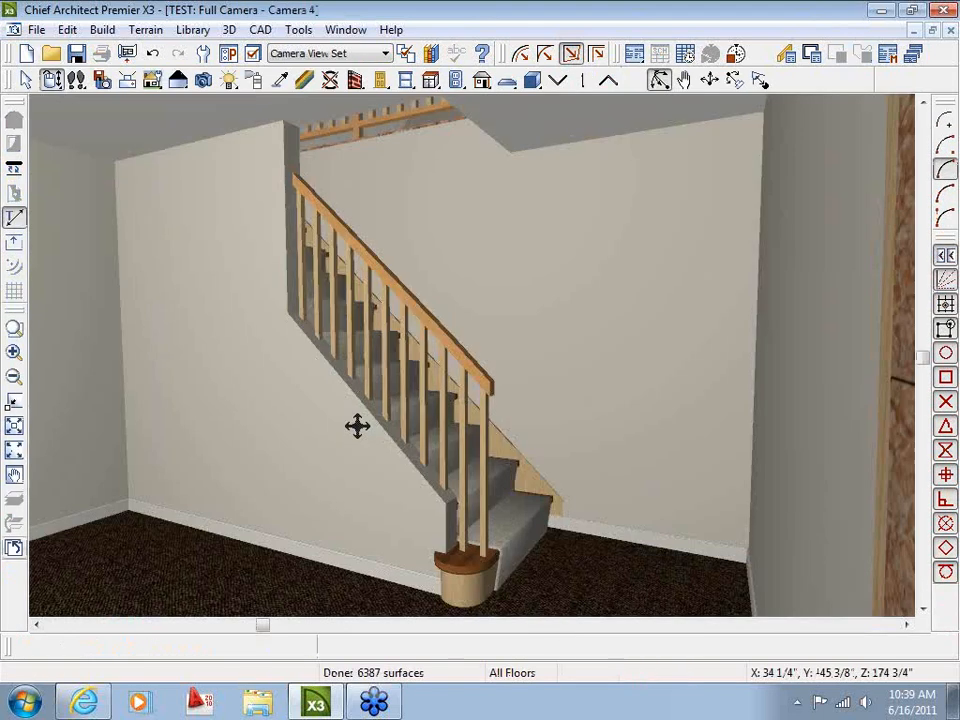
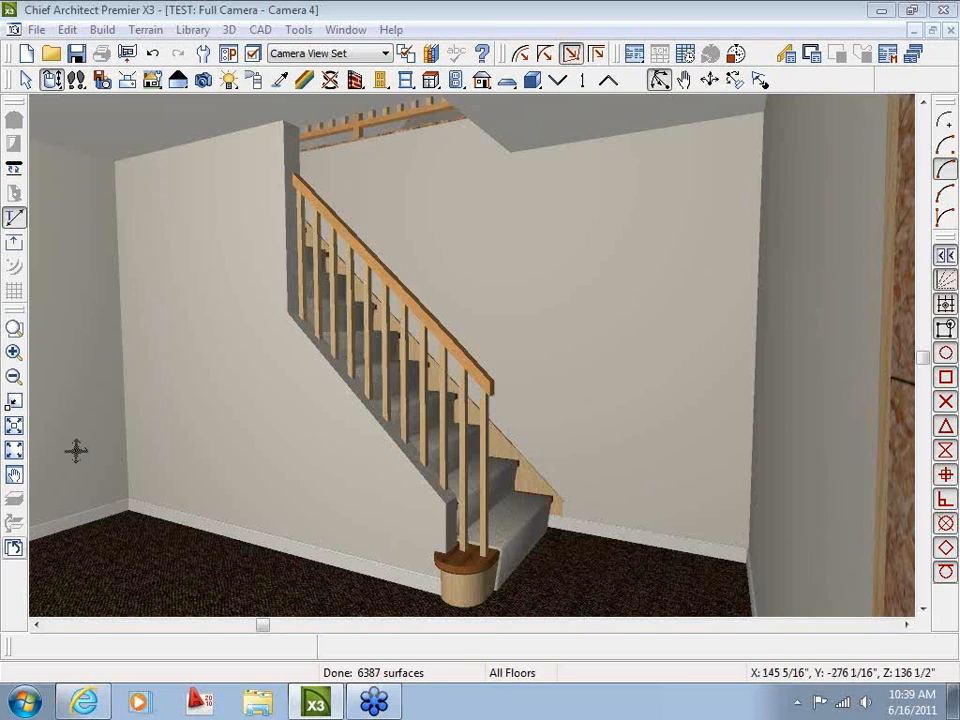
{"action": "left_click_drag", "start_coordinate": [375, 435], "coordinate": [450, 437]}
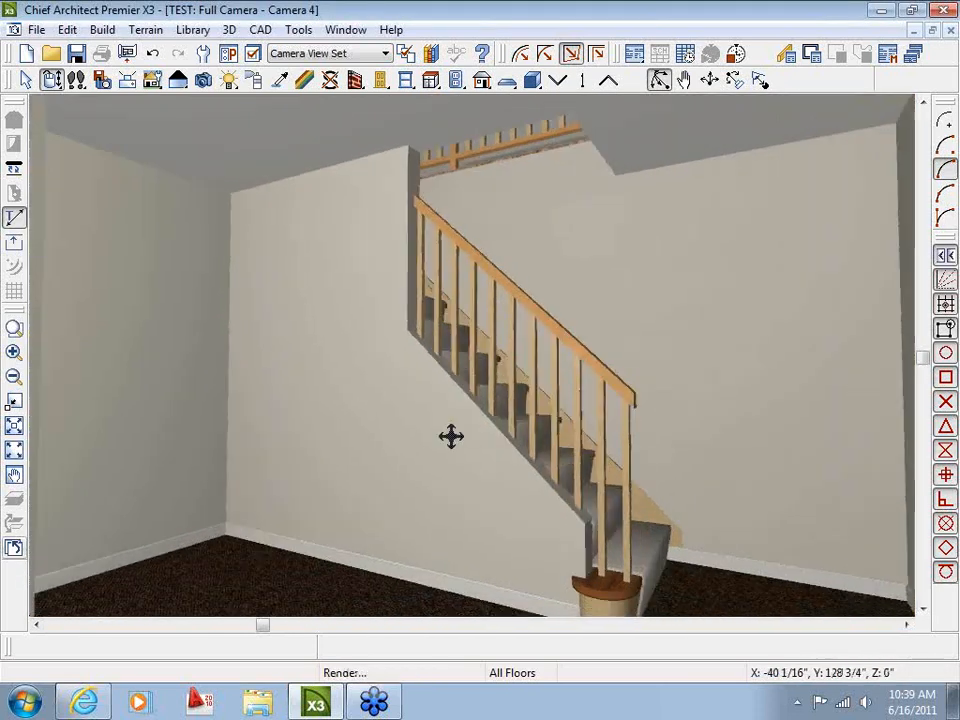
Step: Draw a straight staircase 108" long and 36" wide in the empty room beyond the stair wall, and open its specification
{"action": "left_click", "coordinate": [14, 548]}
{"action": "scroll", "coordinate": [459, 433], "scroll_direction": "down", "scroll_amount": 3}
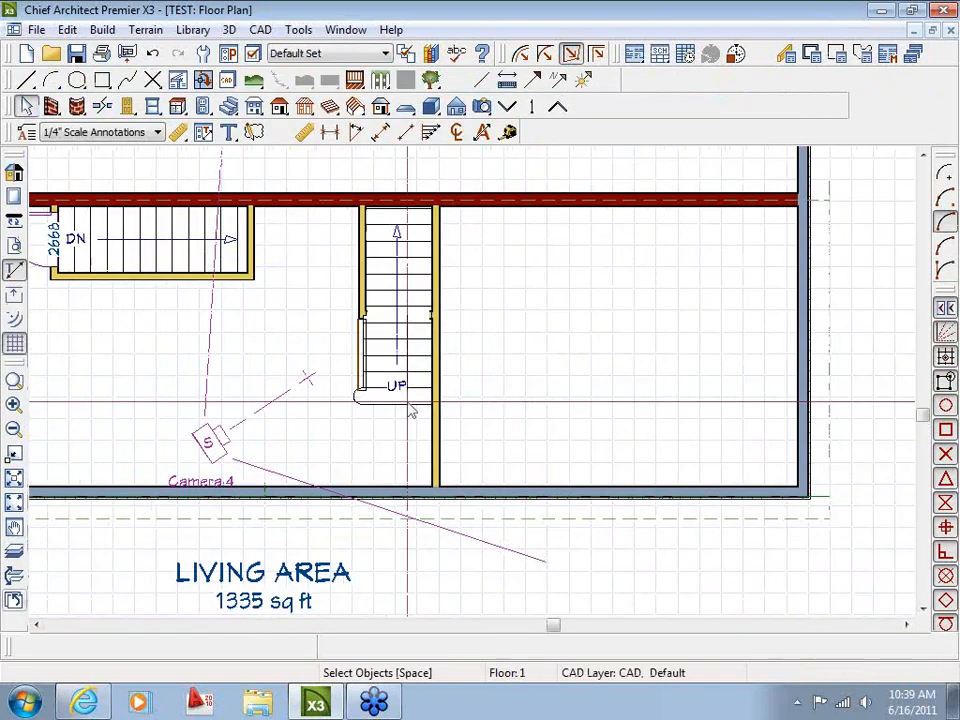
{"action": "scroll", "coordinate": [398, 388], "scroll_direction": "up", "scroll_amount": 2}
{"action": "scroll", "coordinate": [400, 388], "scroll_direction": "down", "scroll_amount": 3}
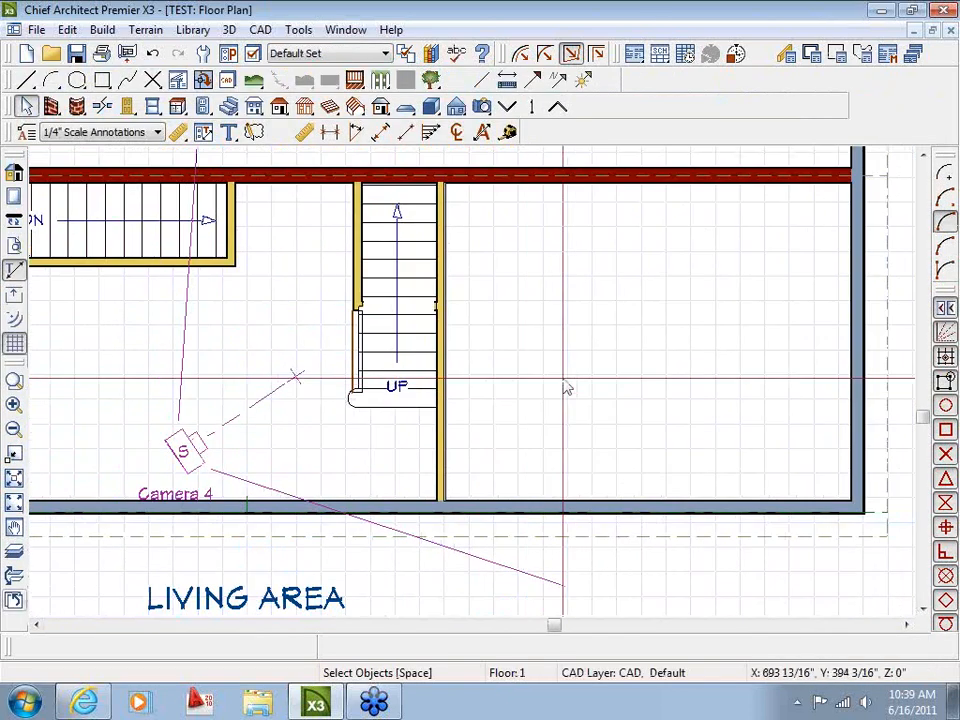
{"action": "scroll", "coordinate": [566, 388], "scroll_direction": "up", "scroll_amount": 2}
{"action": "scroll", "coordinate": [555, 395], "scroll_direction": "down", "scroll_amount": 3}
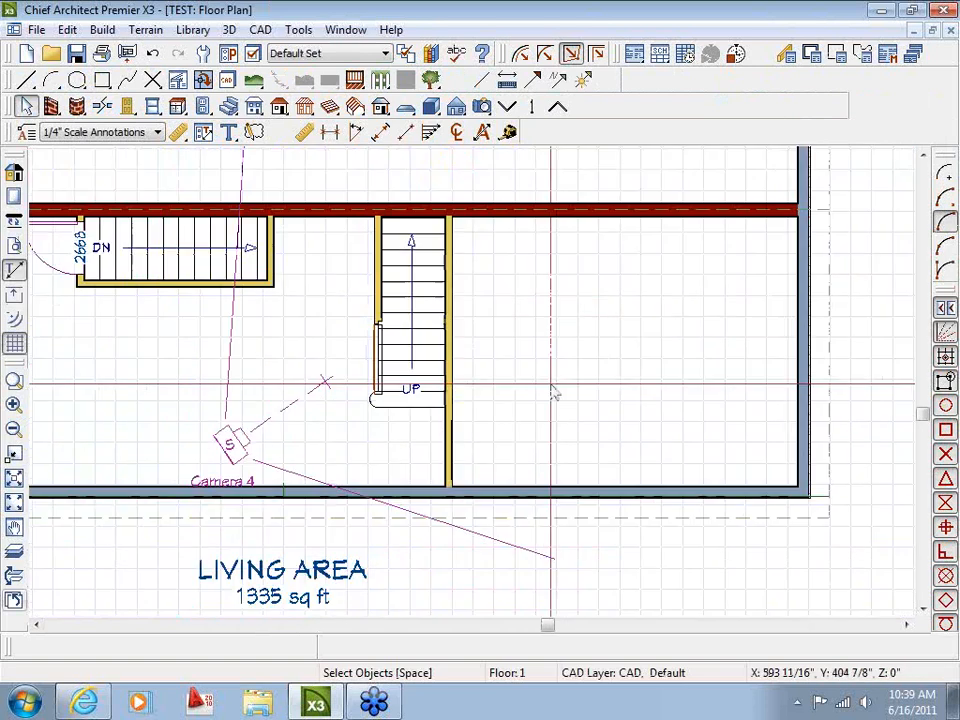
{"action": "middle_click_drag", "start_coordinate": [616, 387], "coordinate": [381, 403]}
{"action": "scroll", "coordinate": [455, 410], "scroll_direction": "up", "scroll_amount": 1}
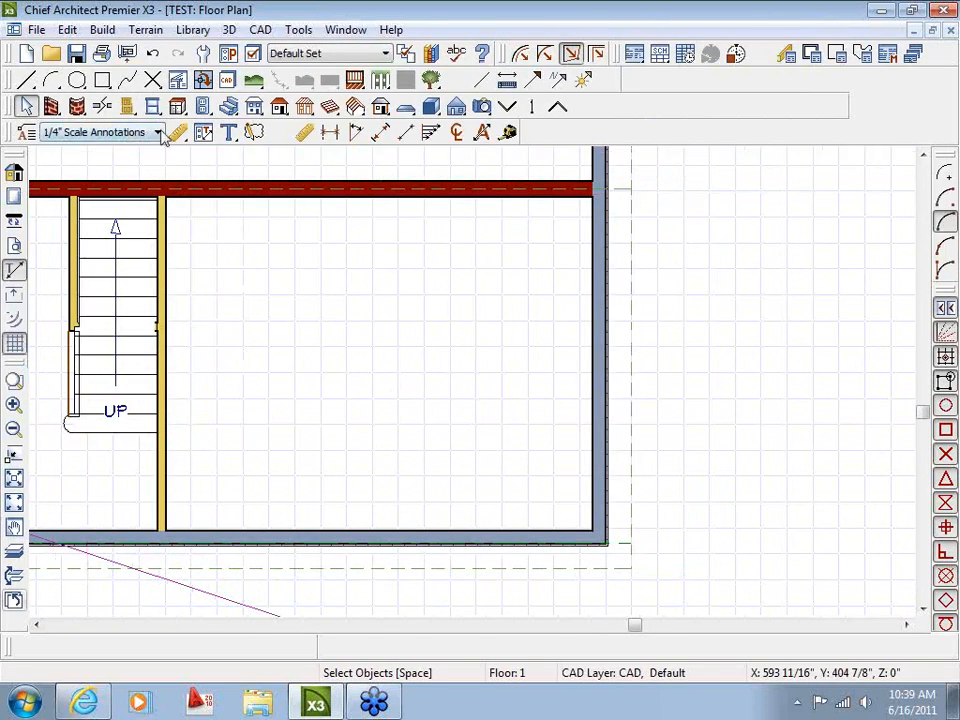
{"action": "left_click", "coordinate": [229, 106]}
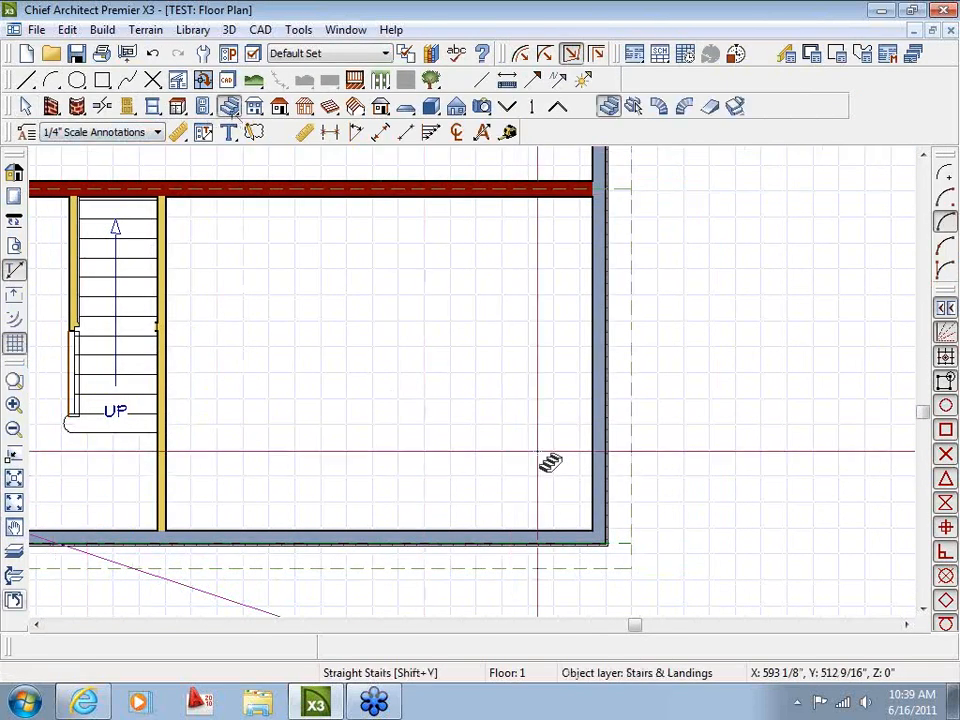
{"action": "left_click_drag", "start_coordinate": [549, 444], "coordinate": [561, 253]}
{"action": "double_click", "coordinate": [566, 363]}
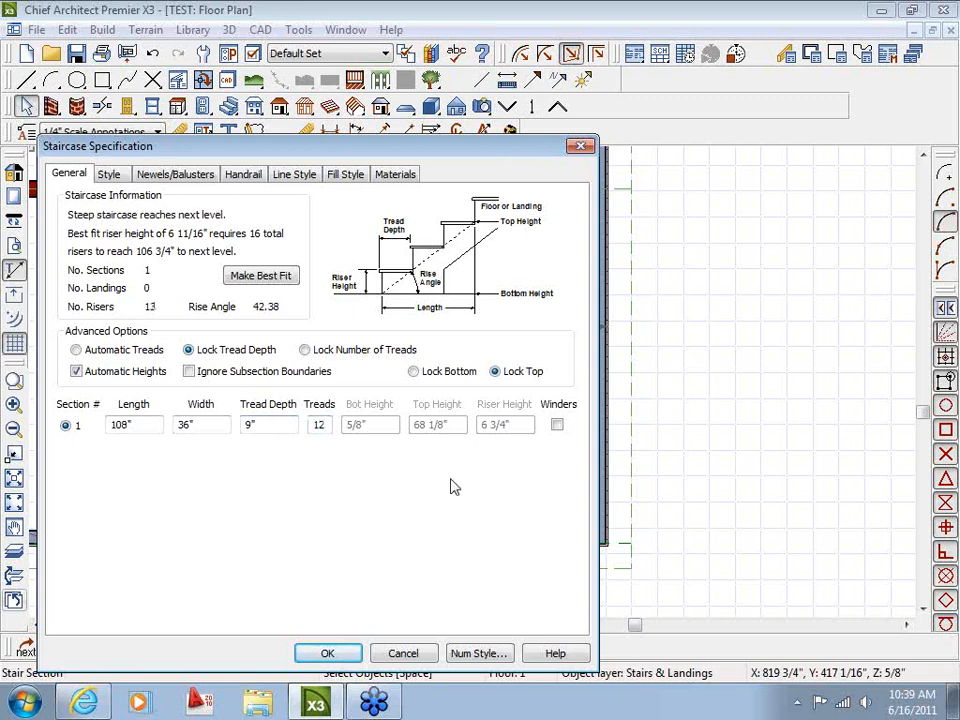
Step: Set the new staircase's width to 40" and move it sideways against the exterior wall
{"action": "left_click", "coordinate": [325, 654]}
{"action": "scroll", "coordinate": [545, 408], "scroll_direction": "up", "scroll_amount": 1}
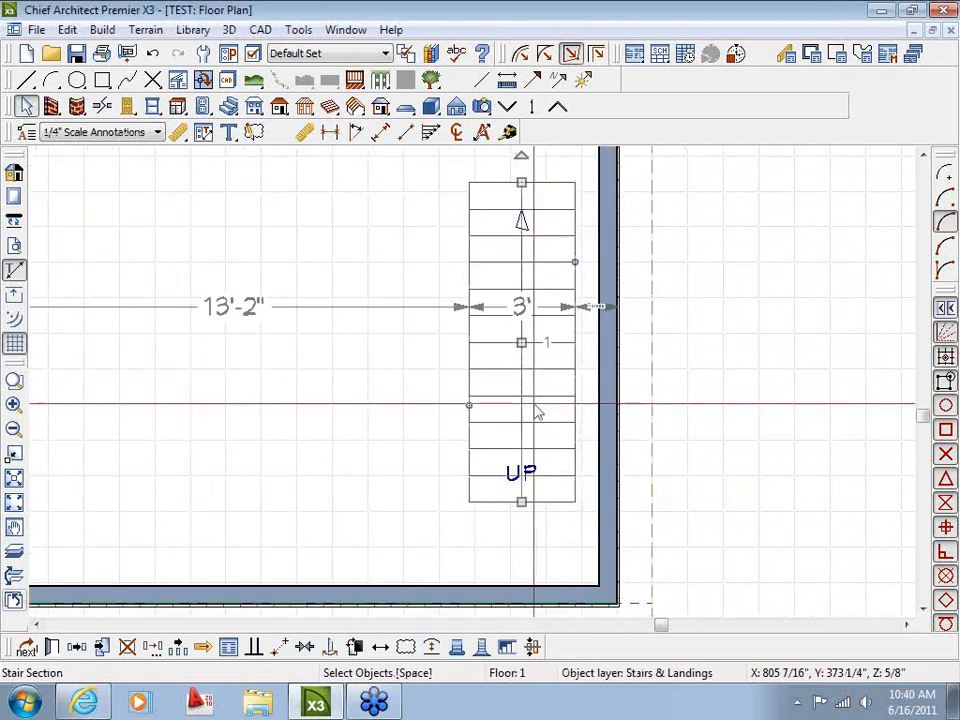
{"action": "double_click", "coordinate": [566, 411]}
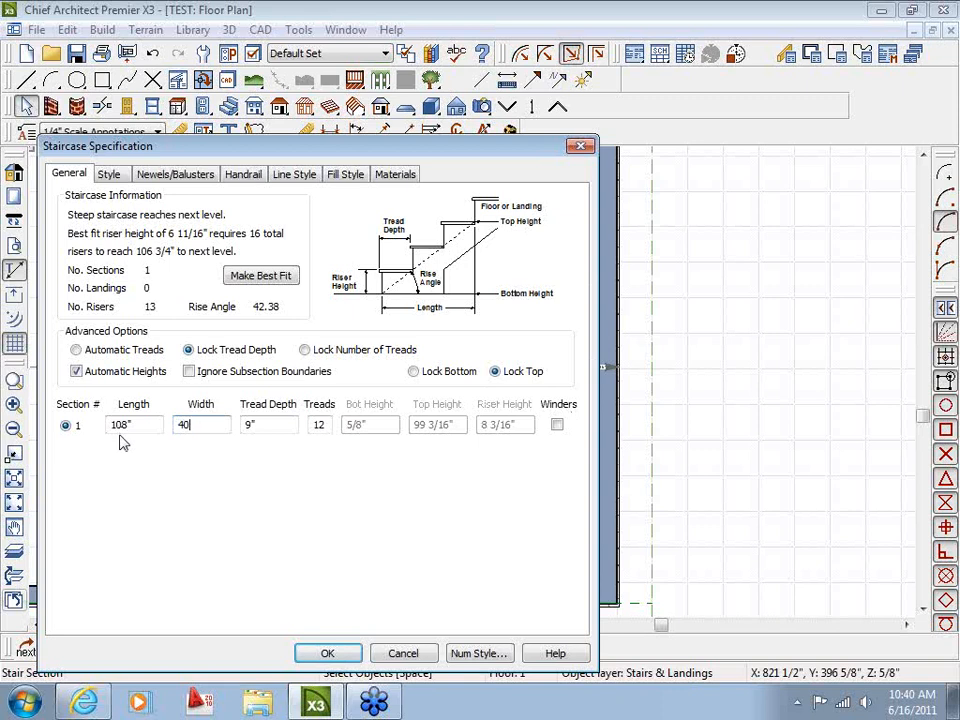
{"action": "left_click", "coordinate": [330, 654]}
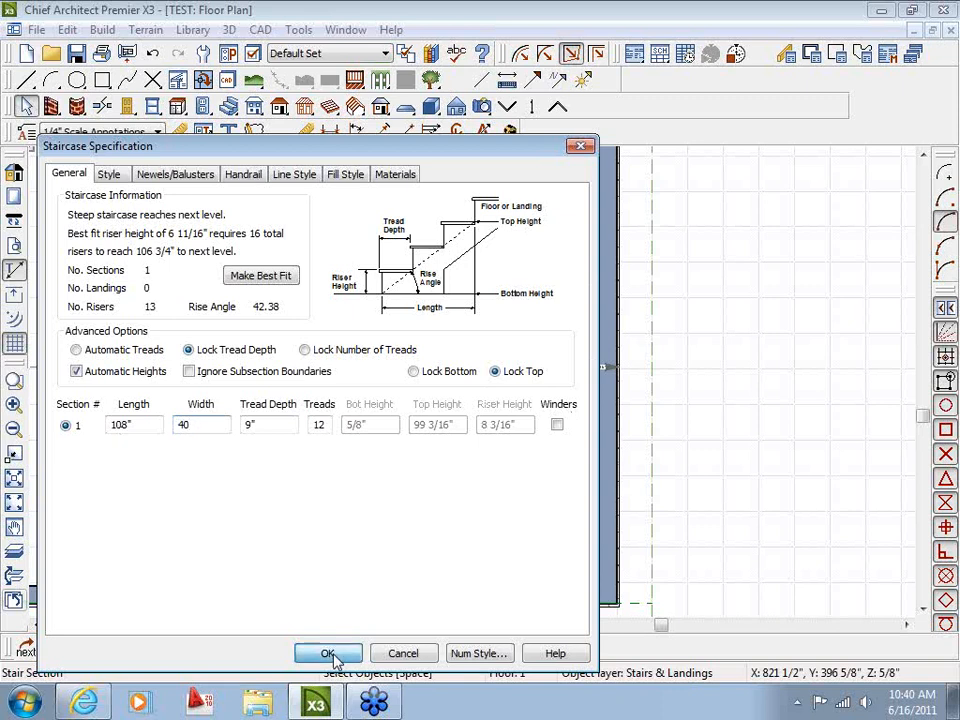
{"action": "left_click_drag", "start_coordinate": [521, 343], "coordinate": [540, 343]}
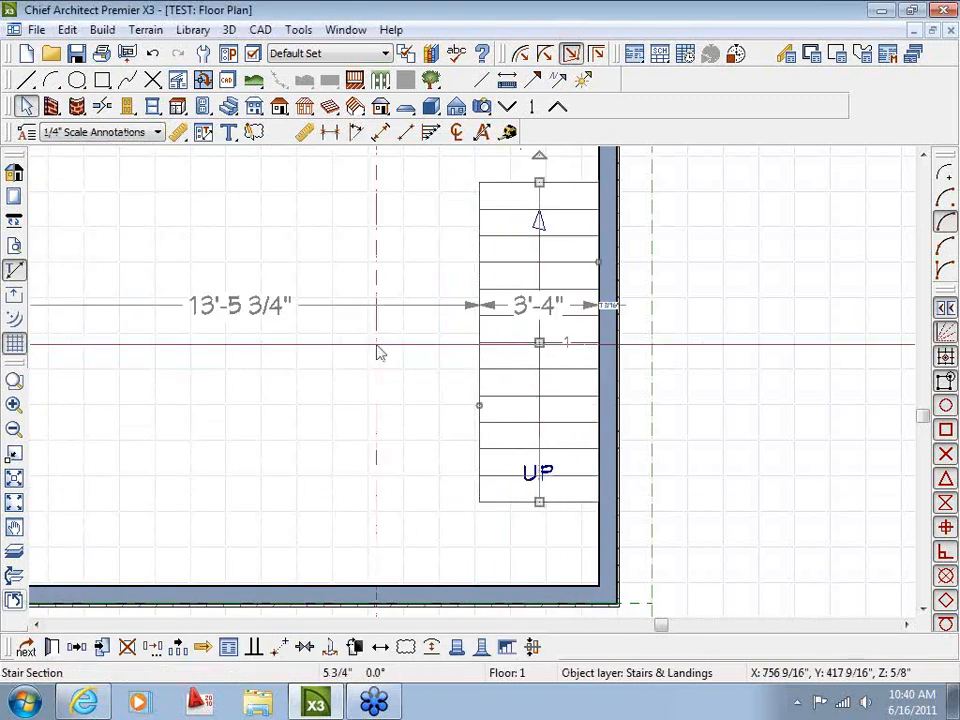
Step: Move the staircase lengthwise until its upper end meets the red wall at the head of the room
{"action": "middle_click_drag", "start_coordinate": [332, 292], "coordinate": [288, 444]}
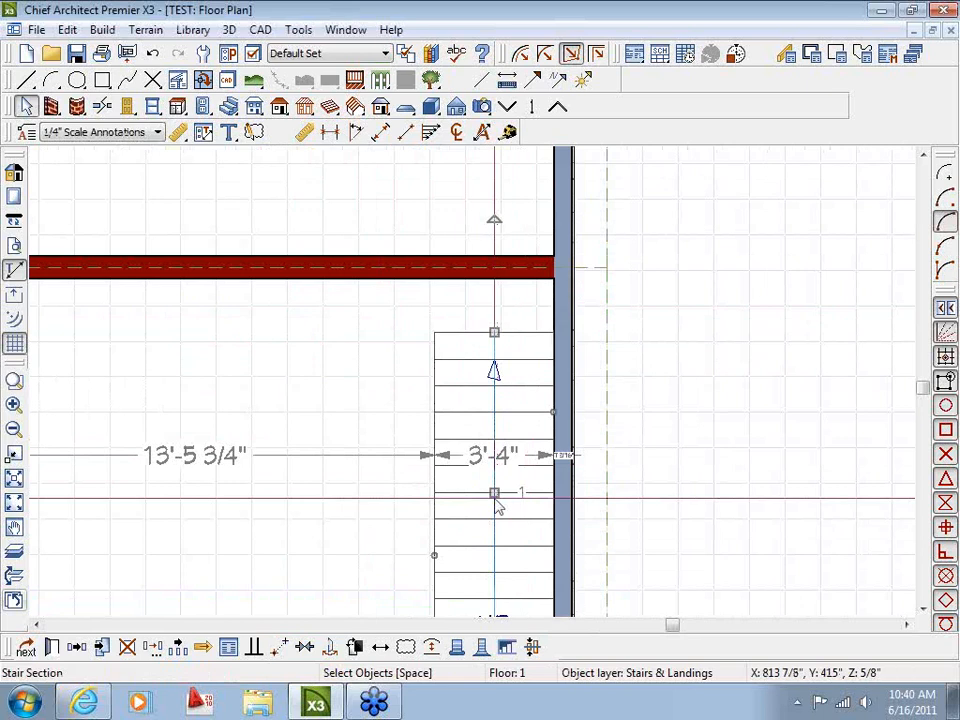
{"action": "left_click_drag", "start_coordinate": [494, 493], "coordinate": [494, 441]}
{"action": "left_click", "coordinate": [340, 512]}
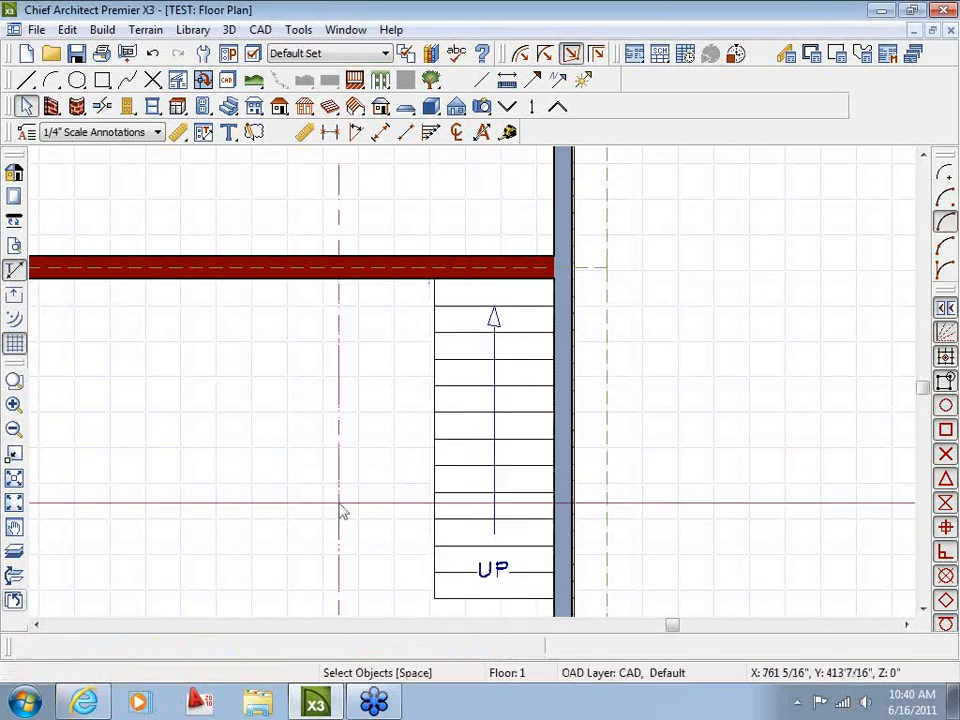
{"action": "scroll", "coordinate": [340, 512], "scroll_direction": "down", "scroll_amount": 2}
{"action": "middle_click_drag", "start_coordinate": [343, 520], "coordinate": [398, 456]}
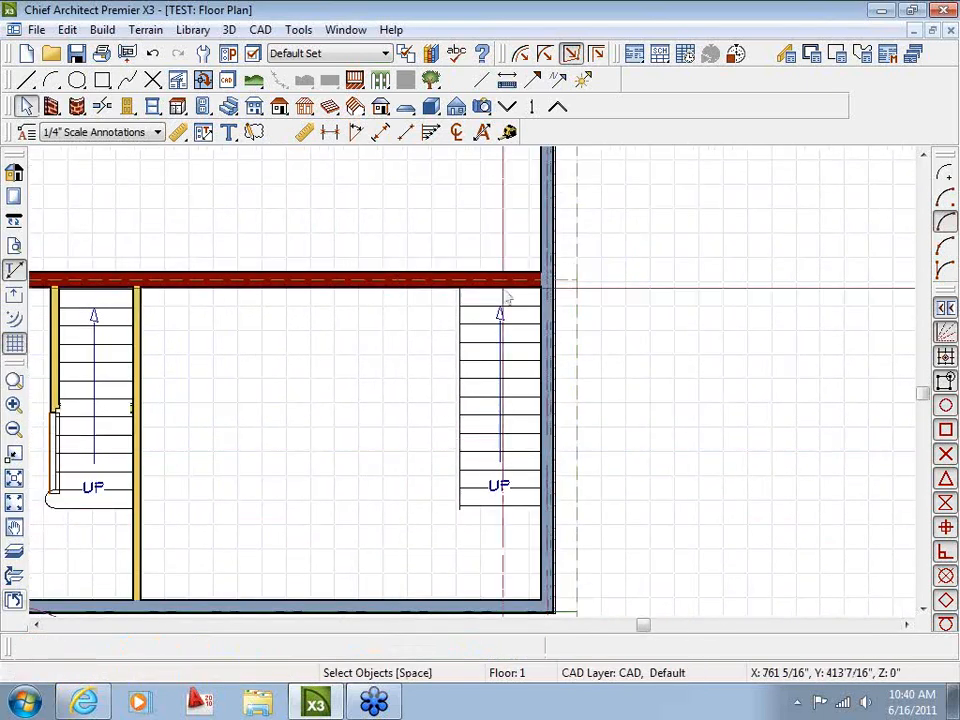
{"action": "scroll", "coordinate": [431, 471], "scroll_direction": "up", "scroll_amount": 1}
{"action": "middle_click_drag", "start_coordinate": [428, 472], "coordinate": [408, 447]}
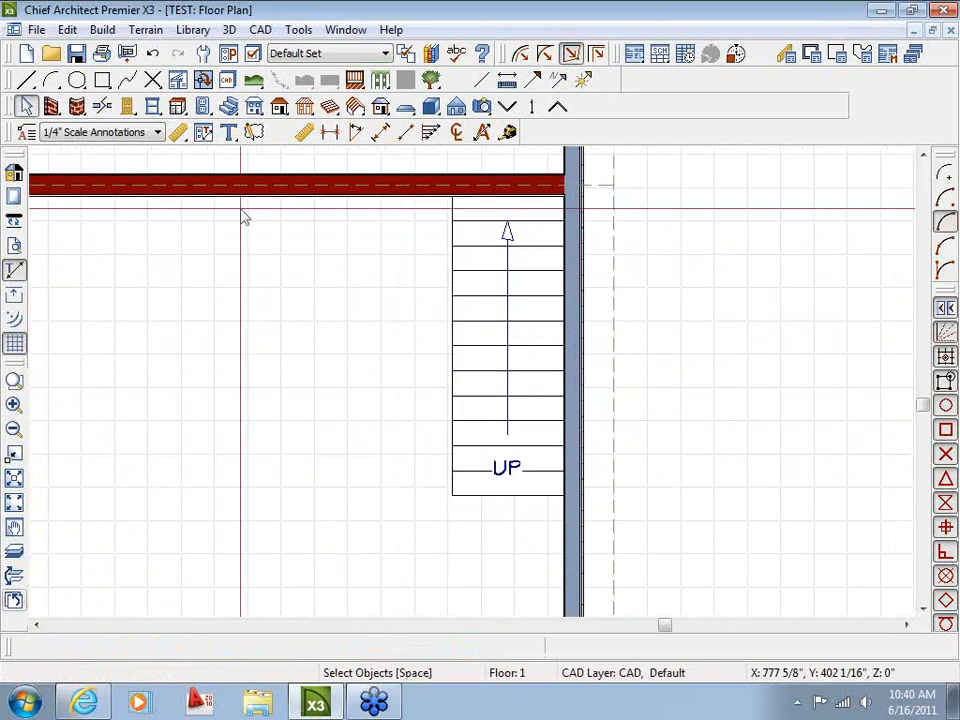
Step: Draw straight interior walls across the lower treads and along the staircase's open side up to the red wall
{"action": "left_click", "coordinate": [52, 108]}
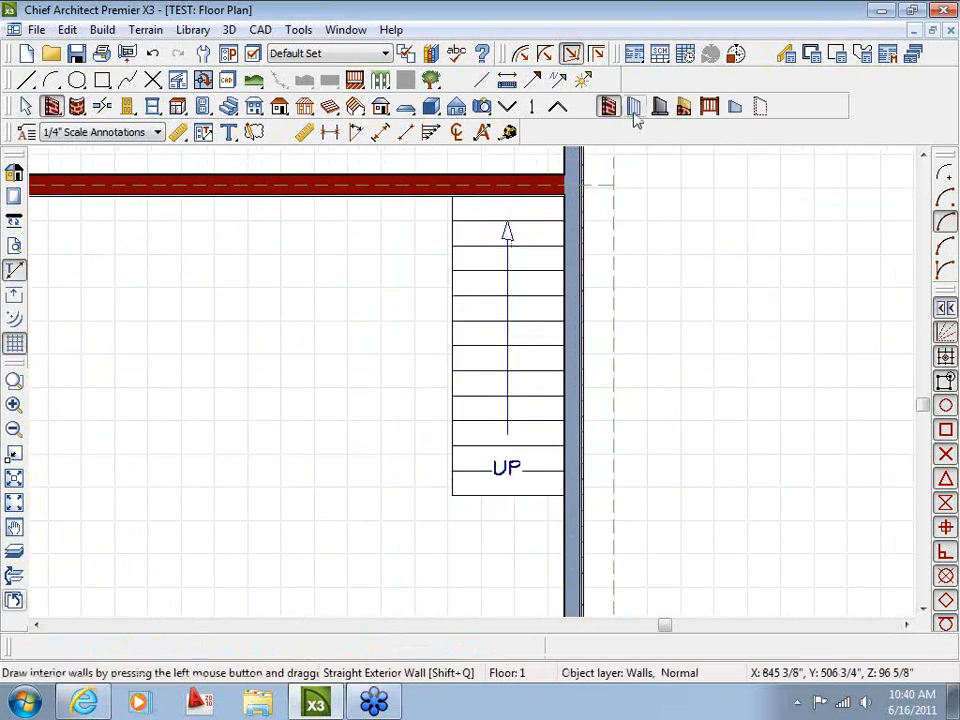
{"action": "left_click", "coordinate": [635, 107]}
{"action": "left_click_drag", "start_coordinate": [561, 452], "coordinate": [408, 192]}
{"action": "scroll", "coordinate": [420, 232], "scroll_direction": "up", "scroll_amount": 1}
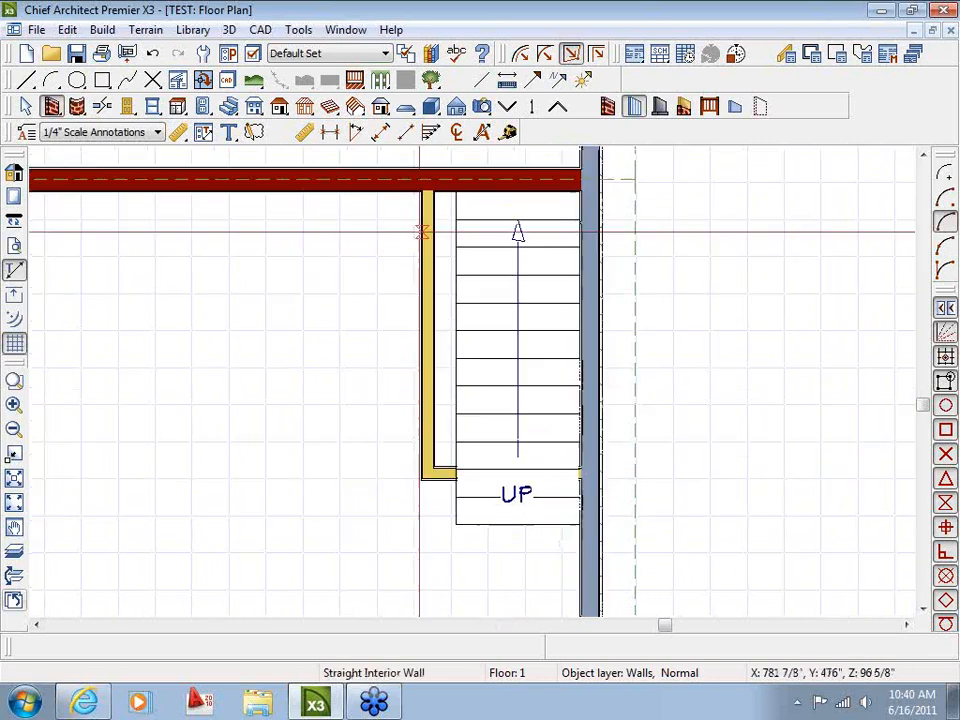
{"action": "scroll", "coordinate": [420, 232], "scroll_direction": "up", "scroll_amount": 1}
Step: Set the distance between the interior side wall and the exterior wall to 3'-4" so it sits flush with the stairs
{"action": "key", "text": "space"}
{"action": "left_click", "coordinate": [432, 304]}
{"action": "left_click", "coordinate": [530, 258]}
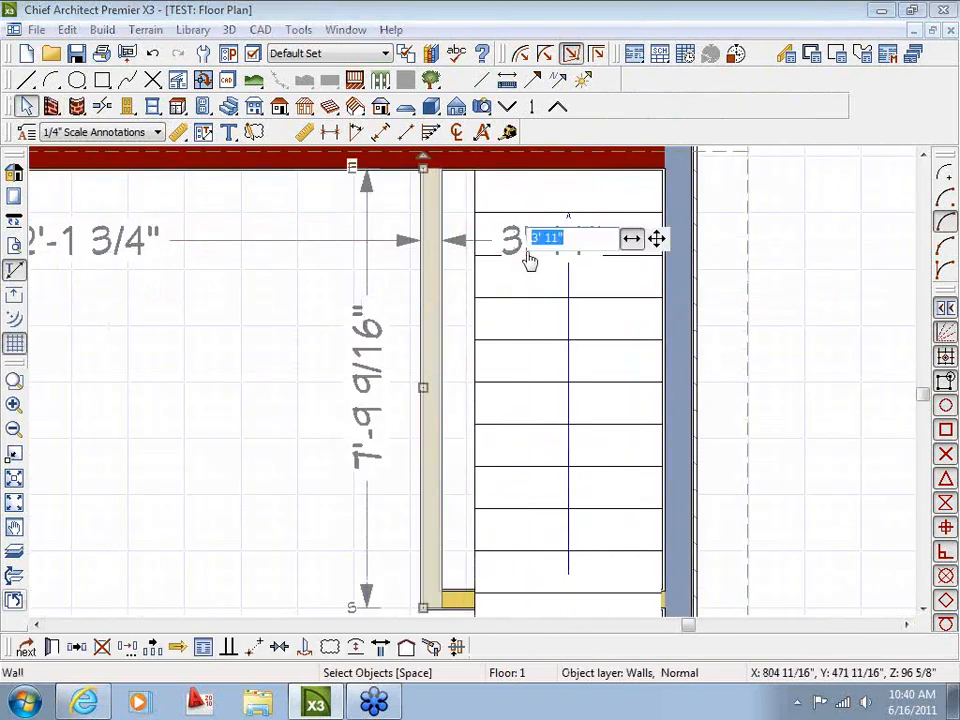
{"action": "key", "text": "Return"}
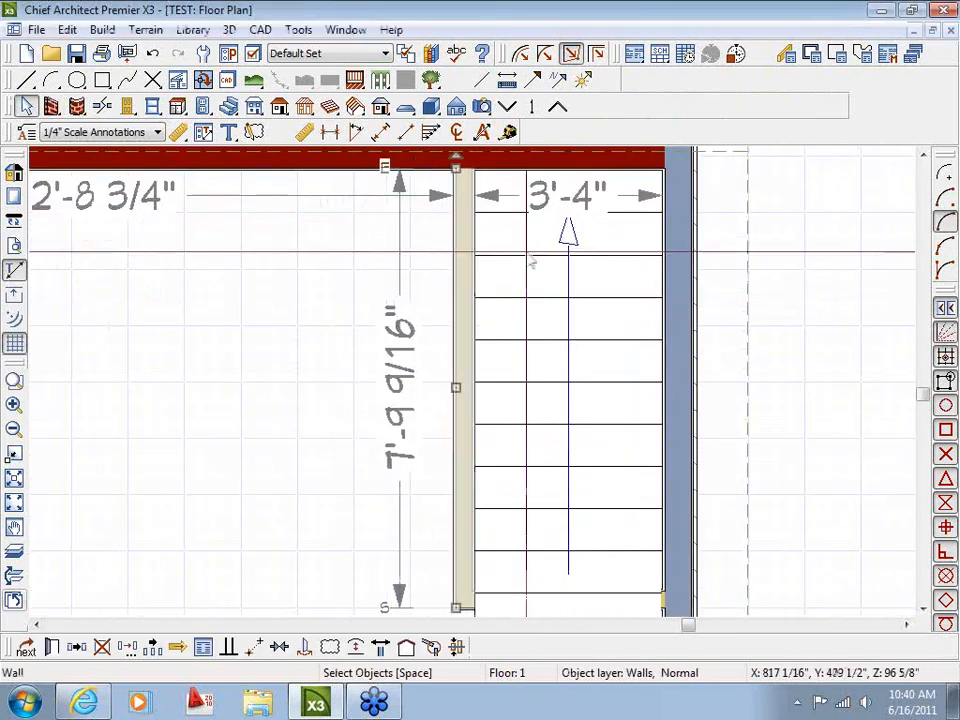
{"action": "middle_click_drag", "start_coordinate": [605, 365], "coordinate": [556, 220]}
{"action": "scroll", "coordinate": [469, 360], "scroll_direction": "up", "scroll_amount": 1}
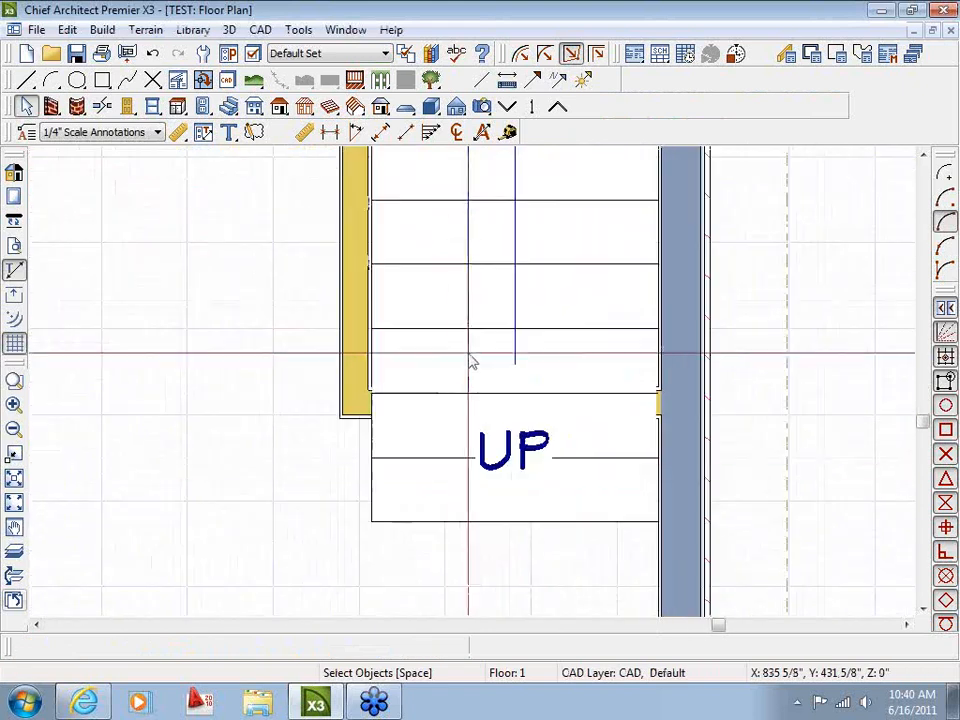
Step: Move the short wall crossing the stairs onto the bottom tread, extending the side wall with it
{"action": "left_click", "coordinate": [456, 420]}
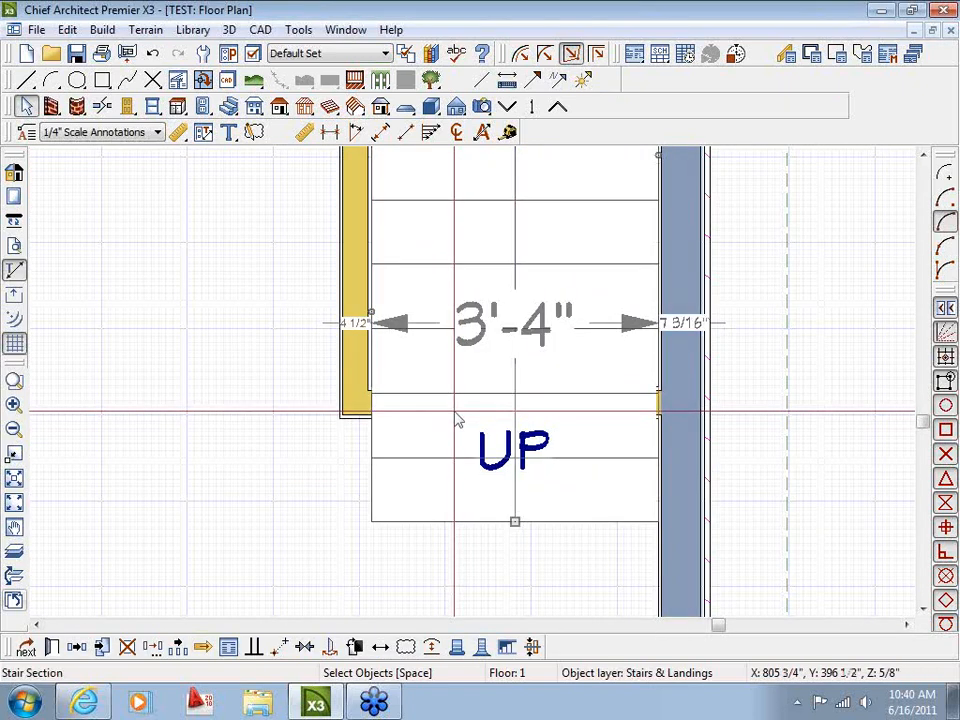
{"action": "left_click", "coordinate": [457, 407]}
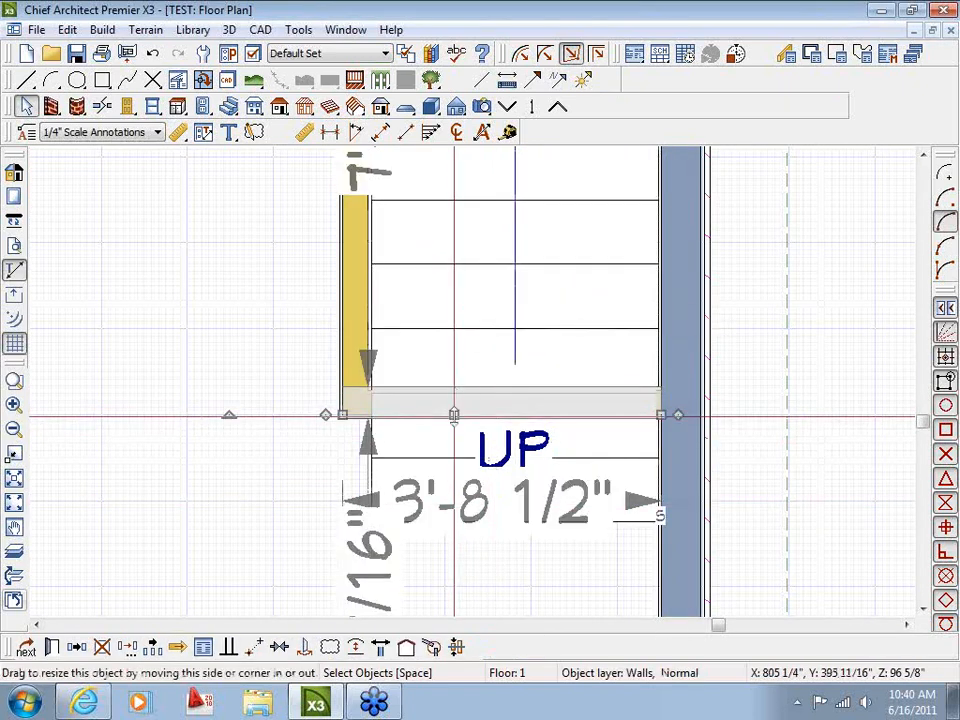
{"action": "left_click_drag", "start_coordinate": [456, 412], "coordinate": [456, 497]}
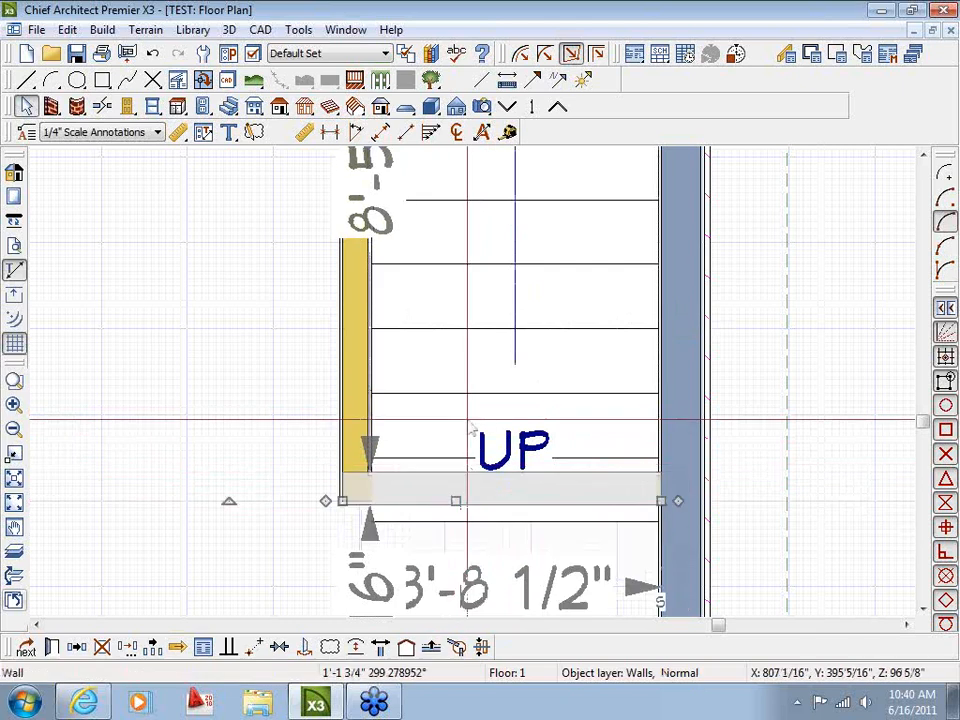
{"action": "key", "text": "Delete"}
{"action": "scroll", "coordinate": [467, 428], "scroll_direction": "down", "scroll_amount": 3}
{"action": "middle_click_drag", "start_coordinate": [467, 428], "coordinate": [568, 310]}
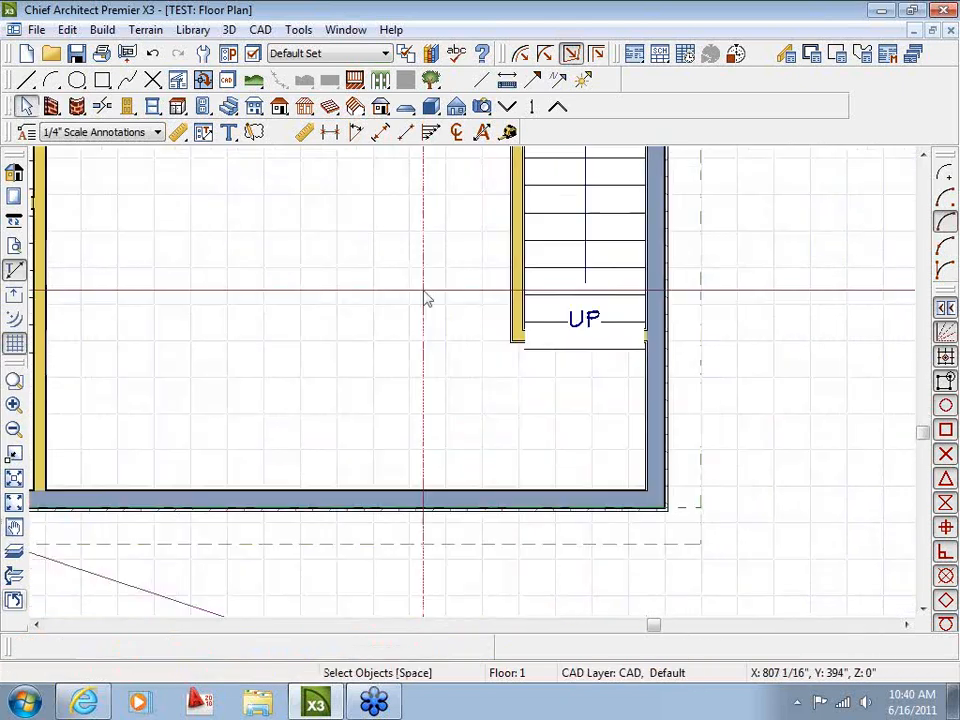
Step: Create a full camera view aimed at the enclosed staircase and examine the end of its side wall
{"action": "left_click", "coordinate": [481, 106]}
{"action": "left_click_drag", "start_coordinate": [300, 415], "coordinate": [458, 360]}
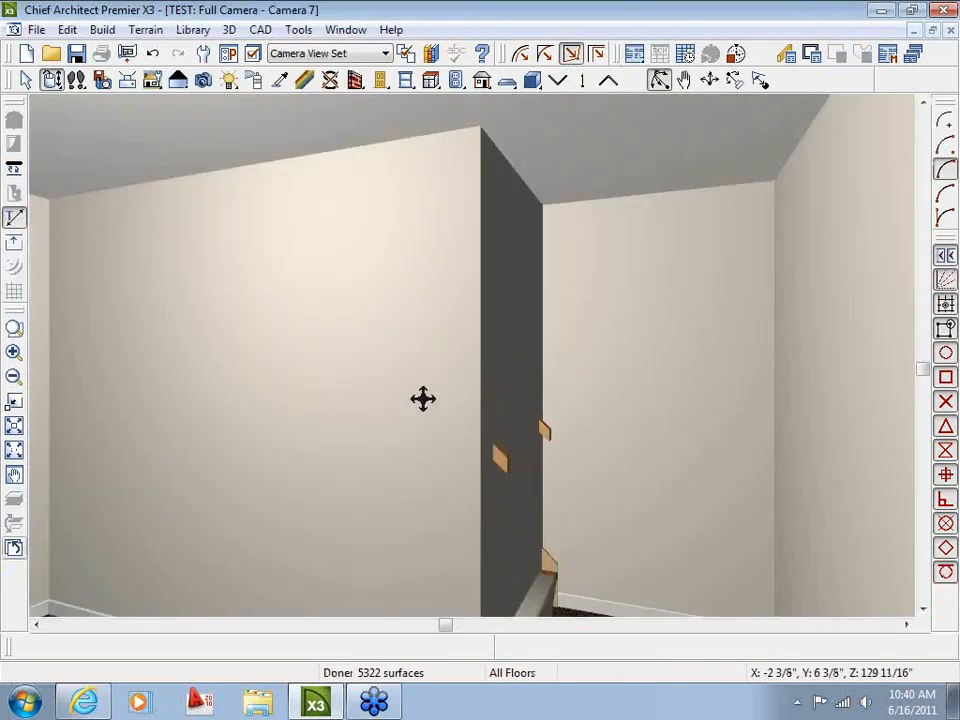
{"action": "left_click_drag", "start_coordinate": [423, 399], "coordinate": [384, 426]}
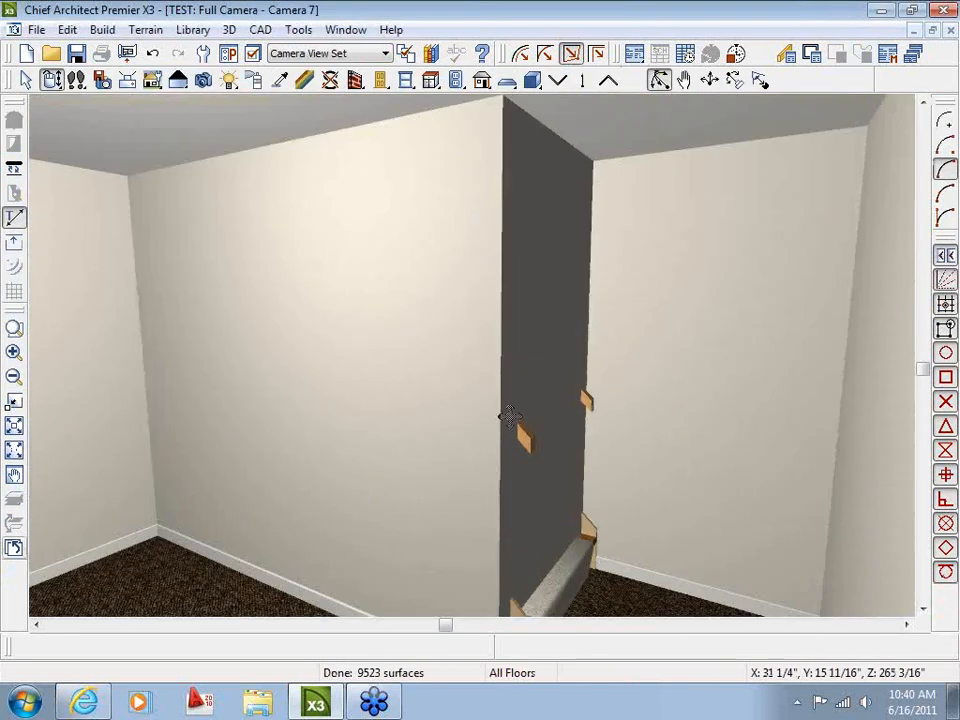
{"action": "left_click", "coordinate": [15, 548]}
Step: In the floor plan, move the short cross wall up by about one tread to shorten the side wall
{"action": "key", "text": "space"}
{"action": "left_click", "coordinate": [597, 345]}
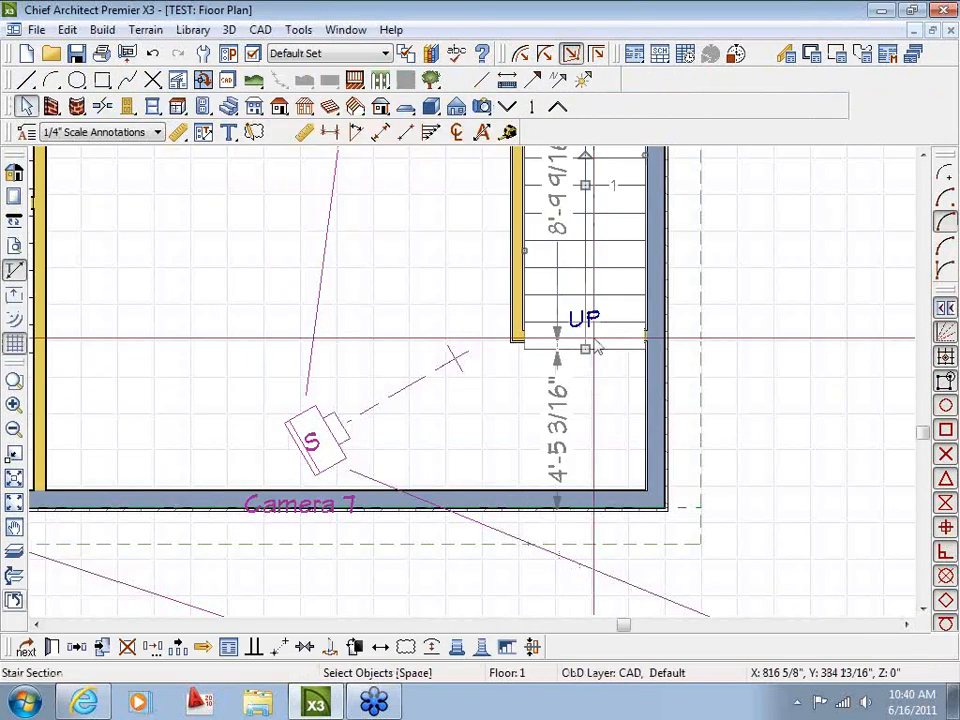
{"action": "left_click", "coordinate": [584, 350]}
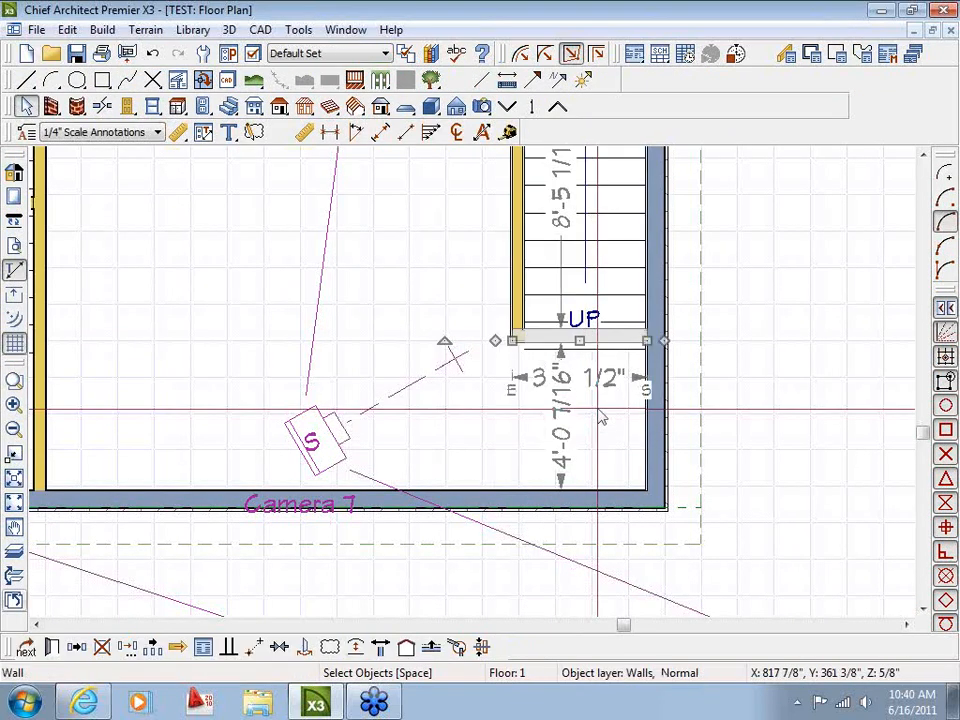
{"action": "left_click_drag", "start_coordinate": [582, 352], "coordinate": [584, 311]}
{"action": "key", "text": "space"}
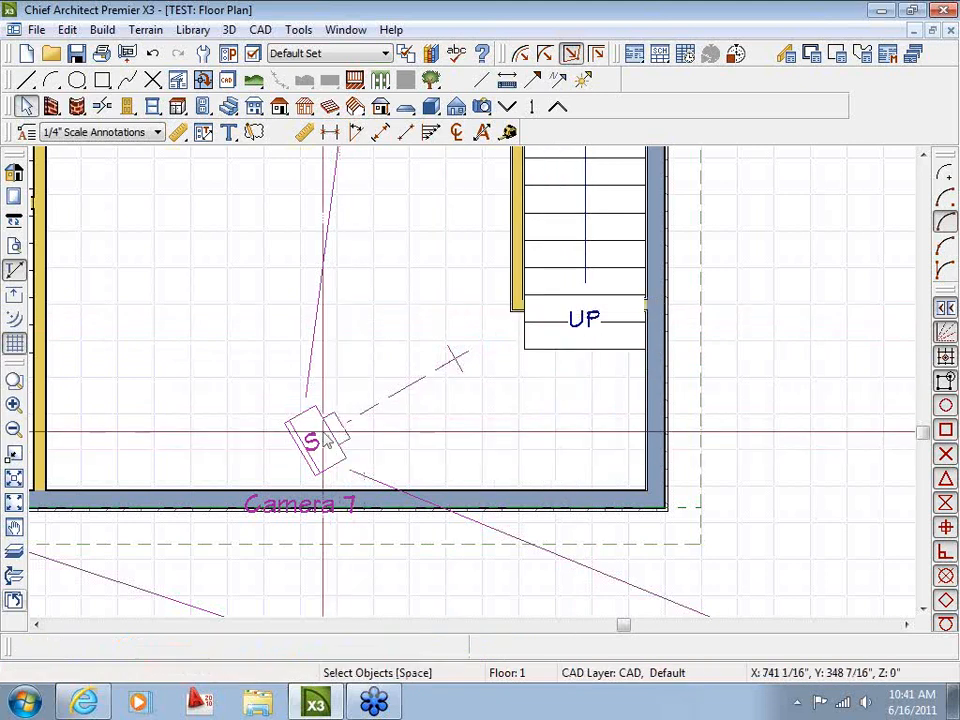
Step: Examine the exposed lower steps, the handrails and the end of the side wall in Camera 7
{"action": "double_click", "coordinate": [326, 441]}
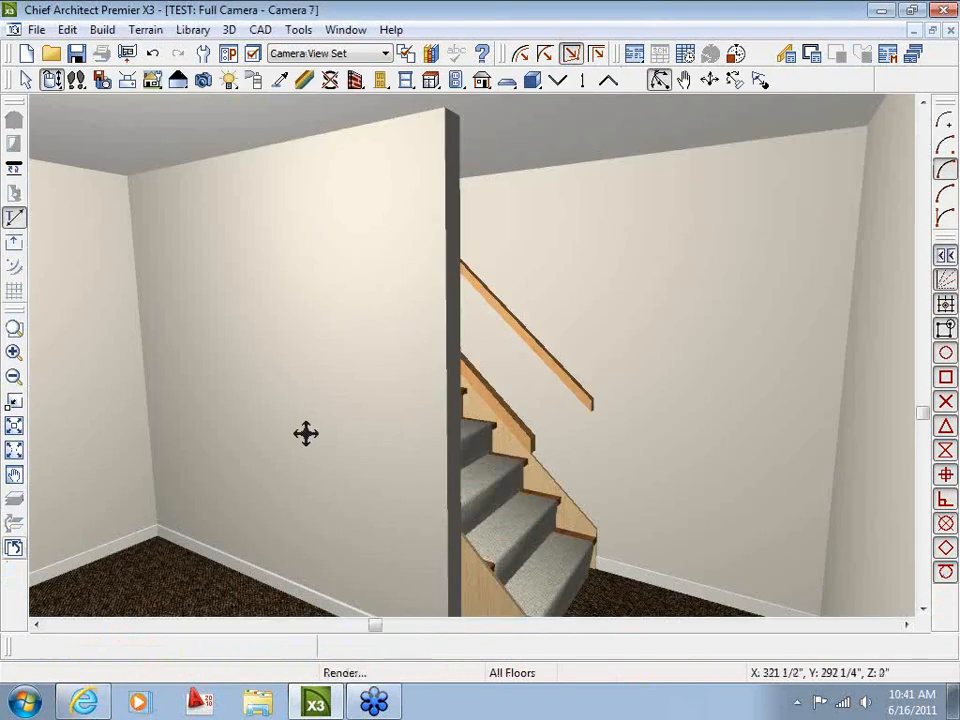
{"action": "left_click_drag", "start_coordinate": [306, 432], "coordinate": [456, 386]}
{"action": "left_click_drag", "start_coordinate": [390, 437], "coordinate": [333, 445]}
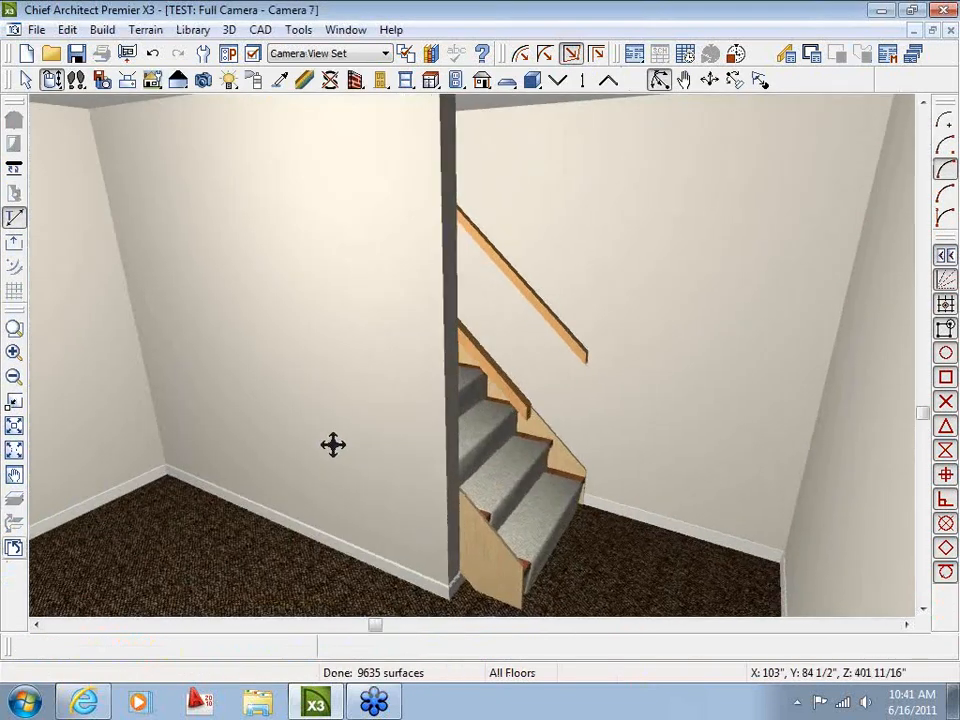
{"action": "left_click", "coordinate": [15, 548]}
{"action": "middle_click_drag", "start_coordinate": [464, 268], "coordinate": [364, 373]}
{"action": "scroll", "coordinate": [362, 374], "scroll_direction": "up", "scroll_amount": 1}
{"action": "scroll", "coordinate": [360, 375], "scroll_direction": "down", "scroll_amount": 1}
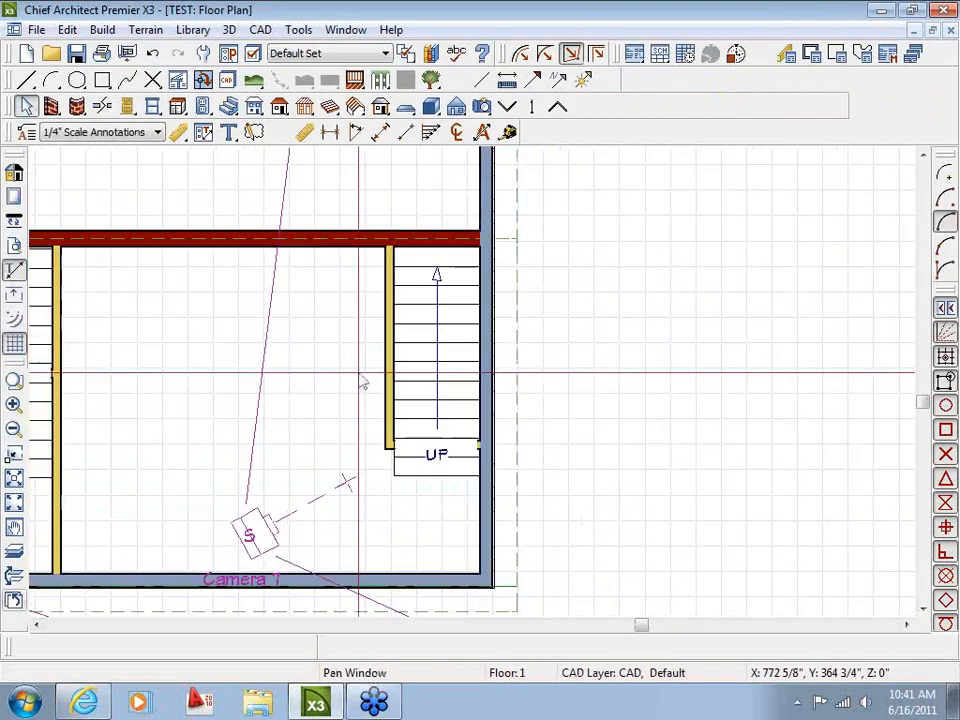
{"action": "scroll", "coordinate": [363, 381], "scroll_direction": "down", "scroll_amount": 1}
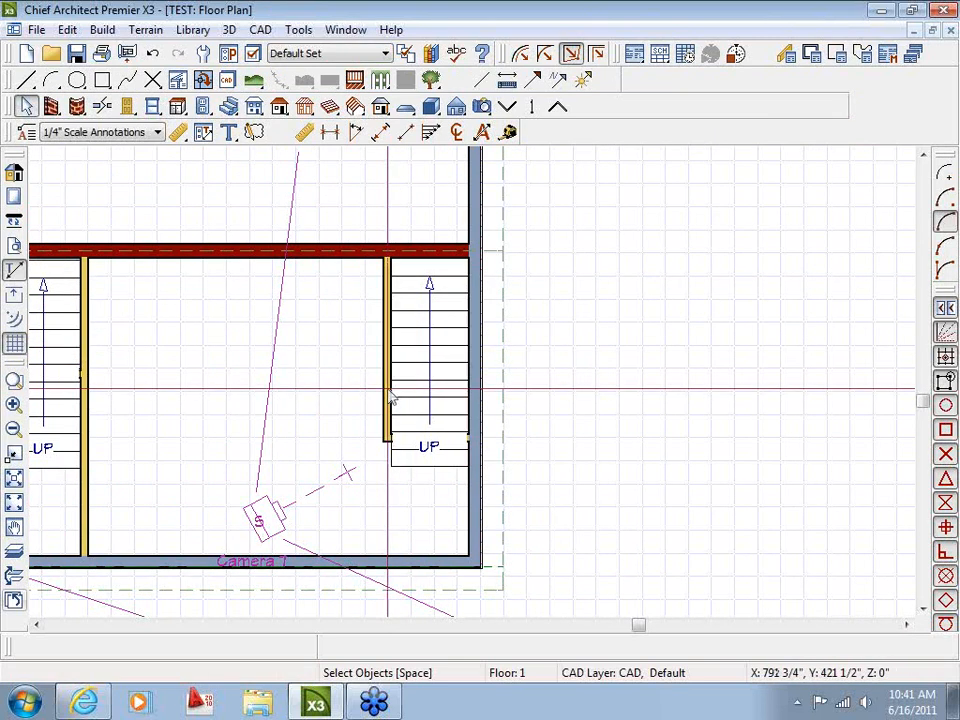
{"action": "double_click", "coordinate": [266, 520]}
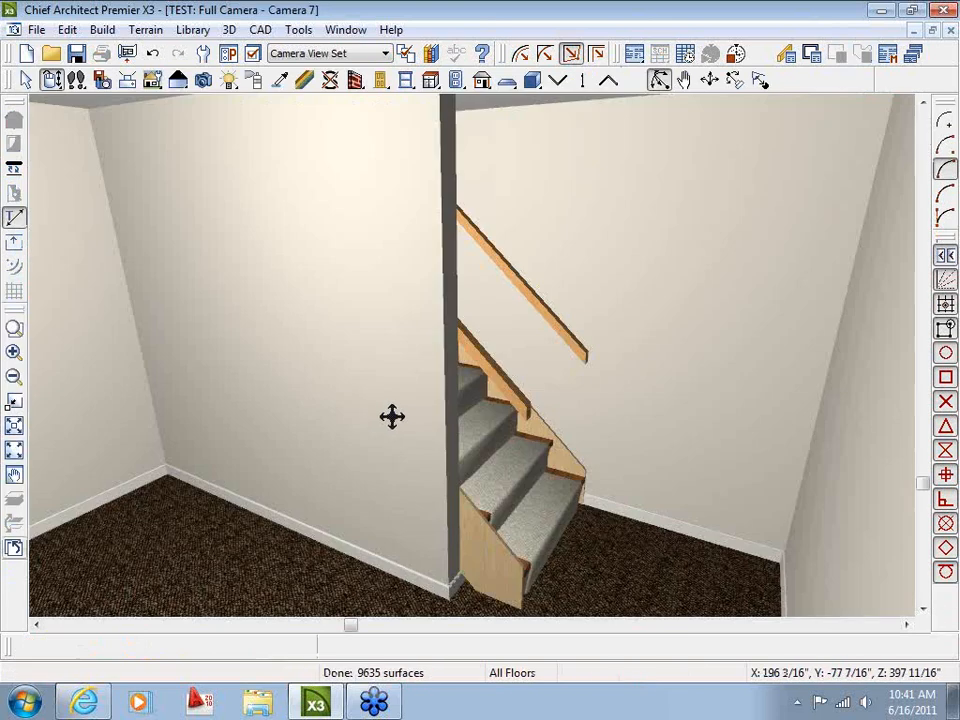
{"action": "left_click_drag", "start_coordinate": [391, 417], "coordinate": [341, 420]}
{"action": "left_click", "coordinate": [17, 547]}
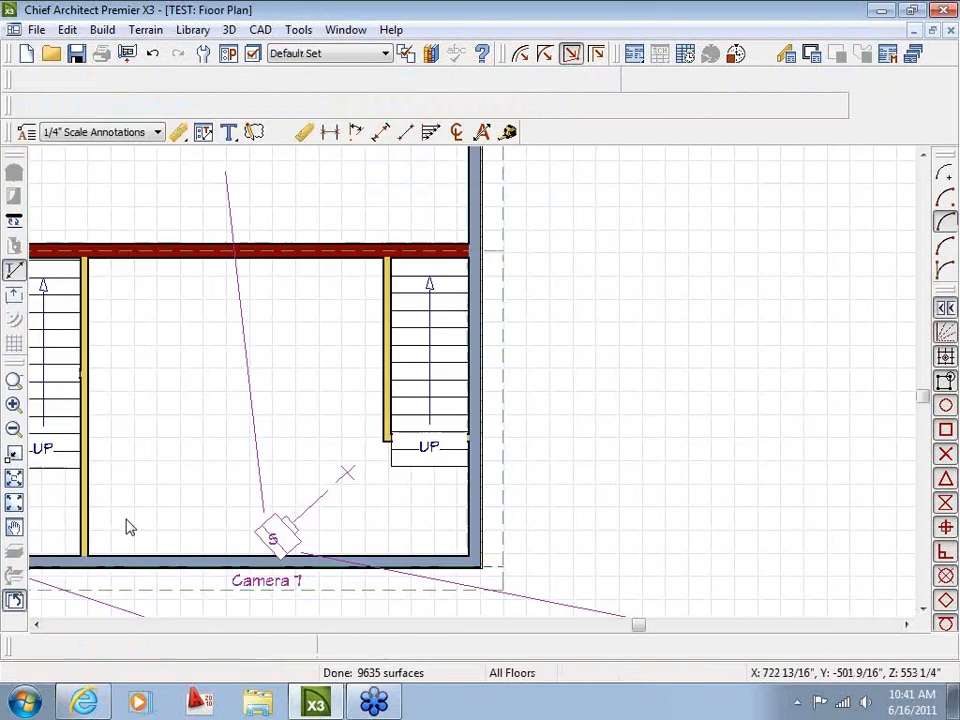
Step: Widen the staircase to 3'-8" by extending its inner edge under the side wall, almost to the wall's outer face
{"action": "scroll", "coordinate": [383, 422], "scroll_direction": "up", "scroll_amount": 5}
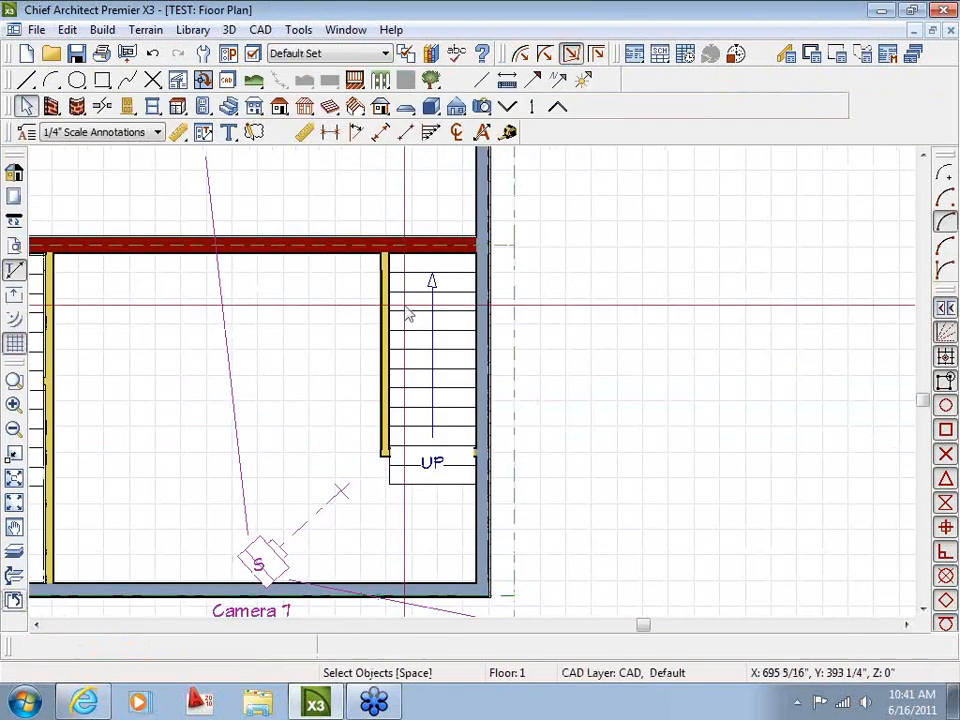
{"action": "left_click", "coordinate": [414, 422]}
{"action": "scroll", "coordinate": [414, 422], "scroll_direction": "up", "scroll_amount": 3}
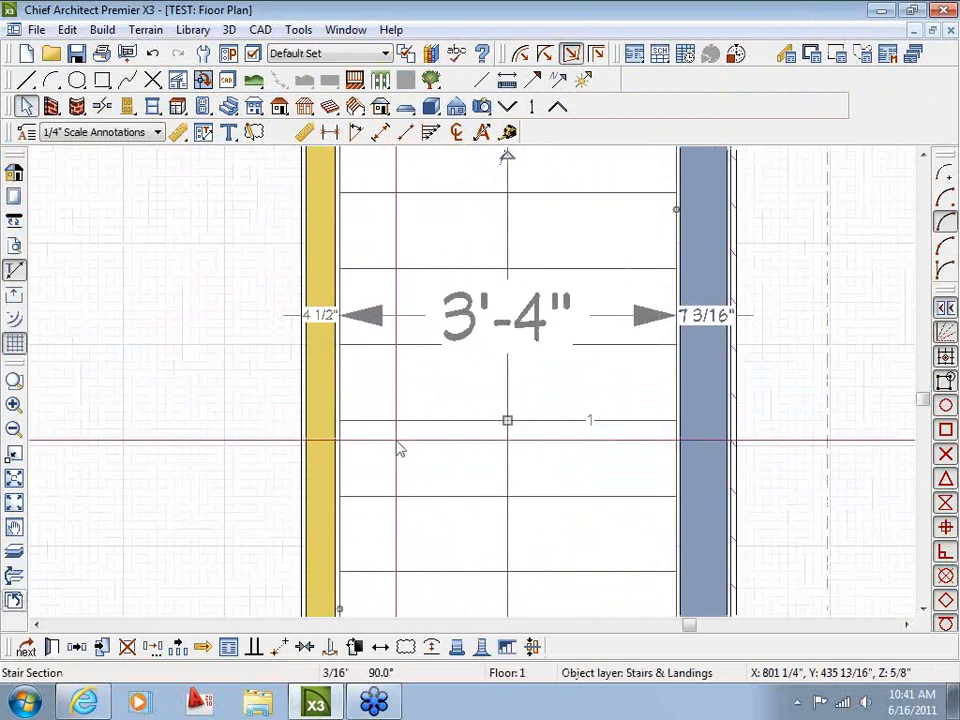
{"action": "left_click_drag", "start_coordinate": [342, 524], "coordinate": [297, 521]}
{"action": "scroll", "coordinate": [296, 505], "scroll_direction": "up", "scroll_amount": 2}
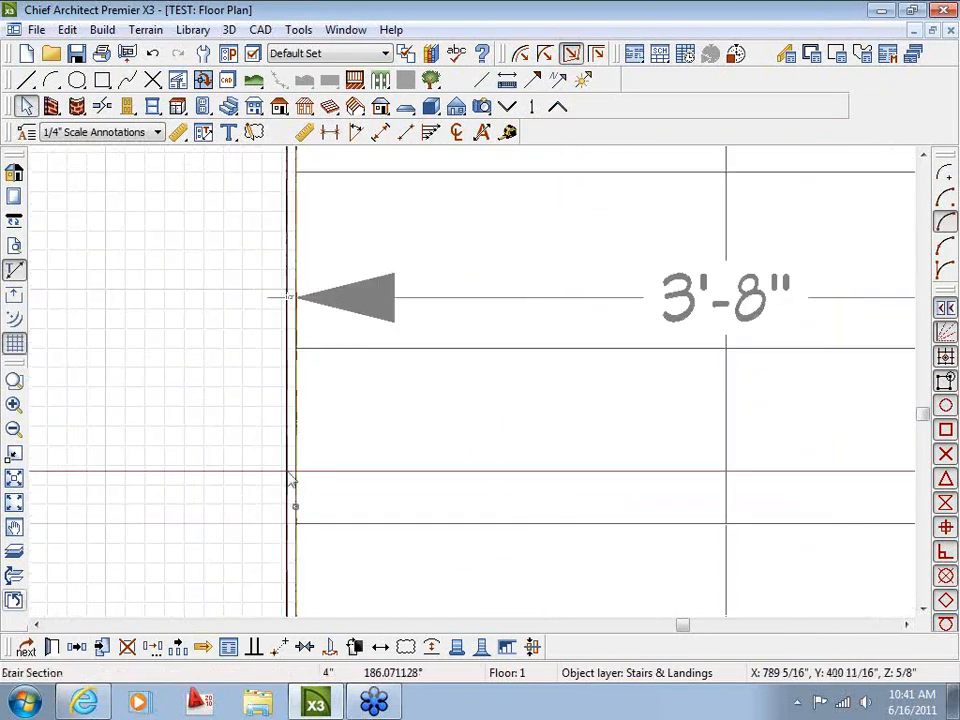
{"action": "scroll", "coordinate": [298, 501], "scroll_direction": "down", "scroll_amount": 3}
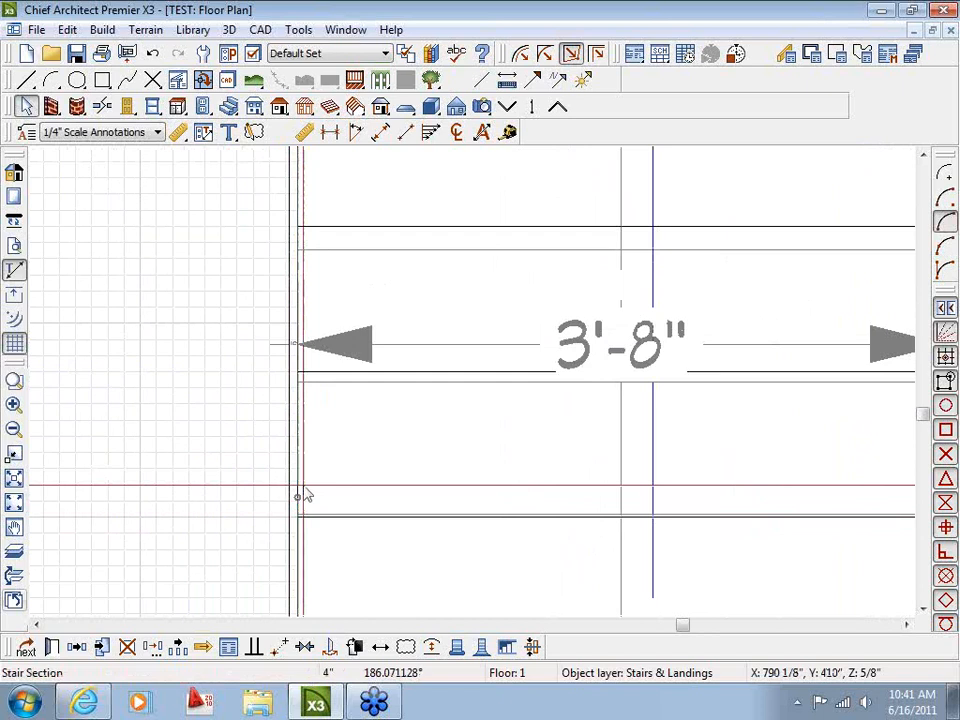
{"action": "key", "text": "Escape"}
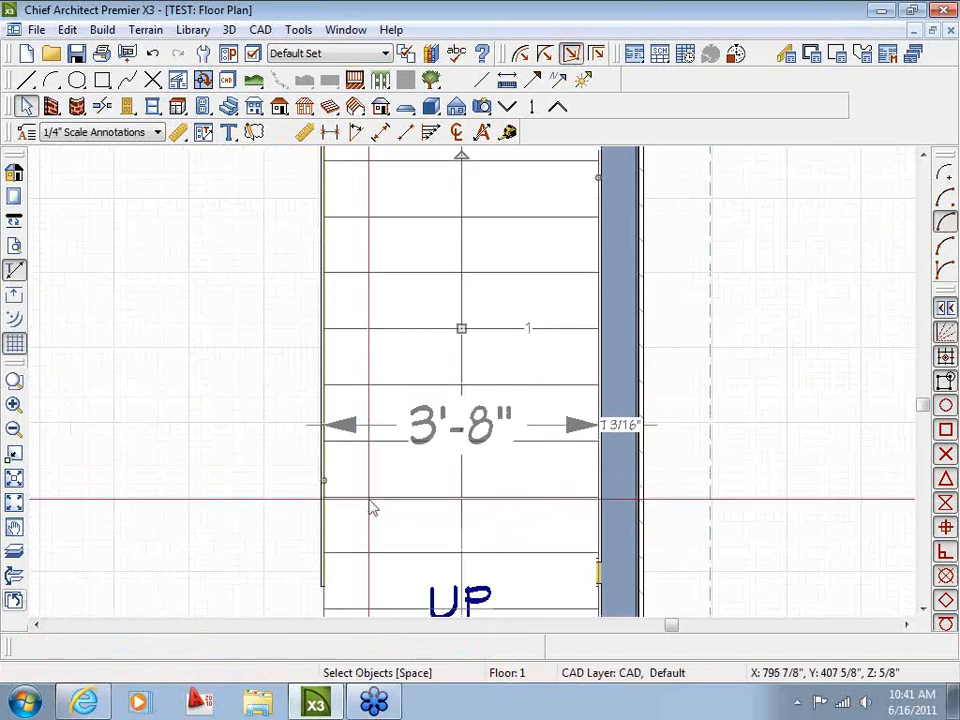
{"action": "scroll", "coordinate": [372, 508], "scroll_direction": "up", "scroll_amount": 4}
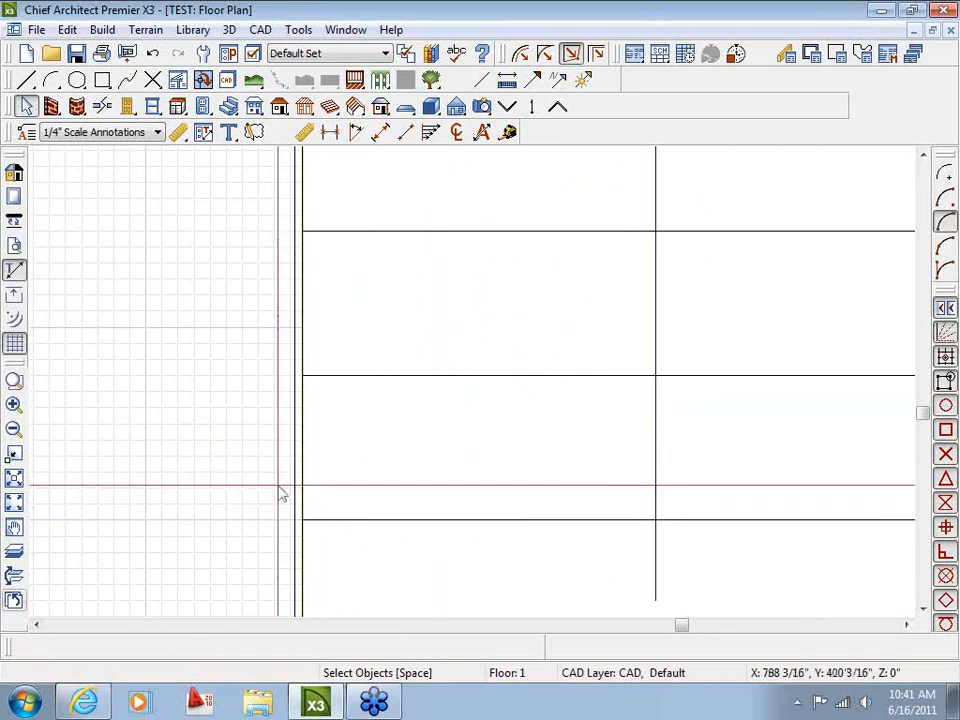
{"action": "scroll", "coordinate": [283, 494], "scroll_direction": "down", "scroll_amount": 4}
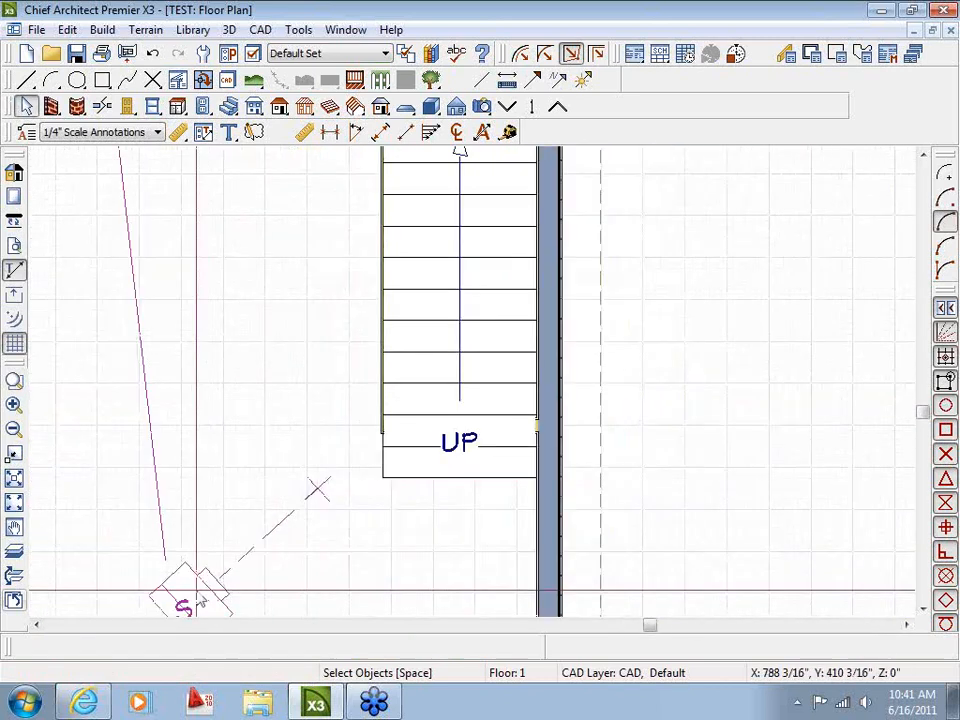
Step: Examine the widened staircase, its balustrade and the side wall in Camera 7 from several angles
{"action": "left_click_drag", "start_coordinate": [317, 489], "coordinate": [294, 508]}
{"action": "left_click_drag", "start_coordinate": [240, 447], "coordinate": [215, 430]}
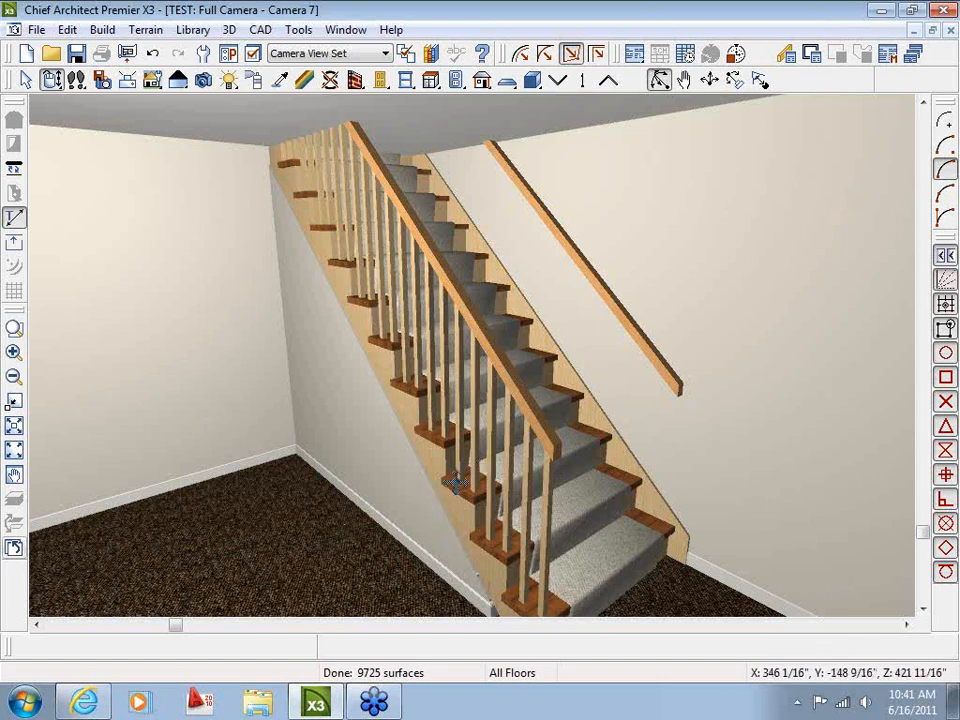
{"action": "left_click_drag", "start_coordinate": [339, 533], "coordinate": [376, 539]}
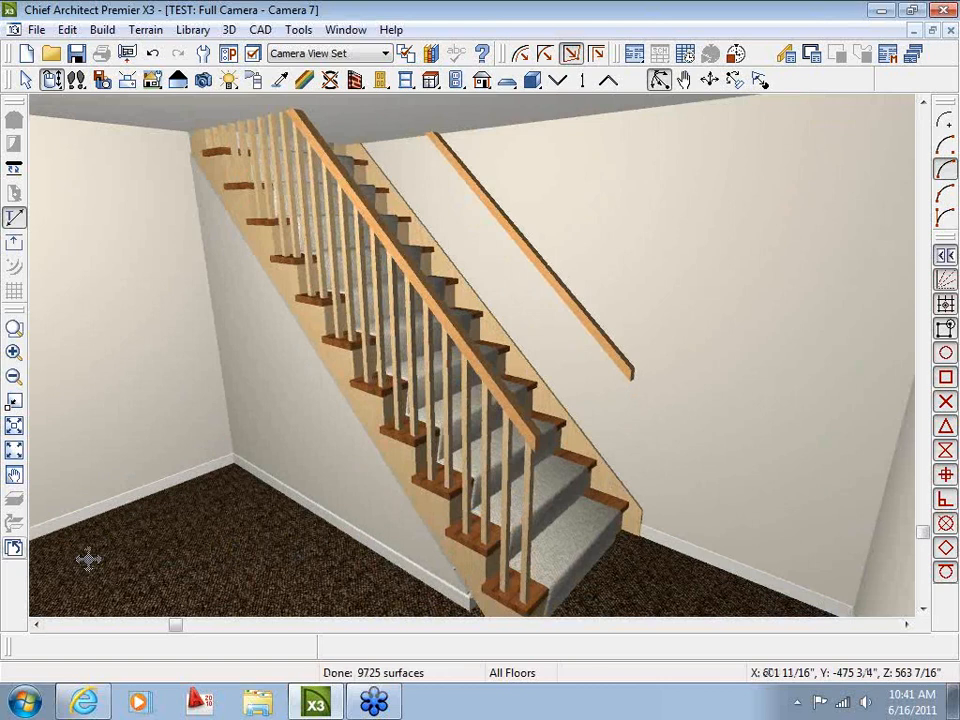
{"action": "left_click", "coordinate": [14, 549]}
{"action": "left_click", "coordinate": [486, 471]}
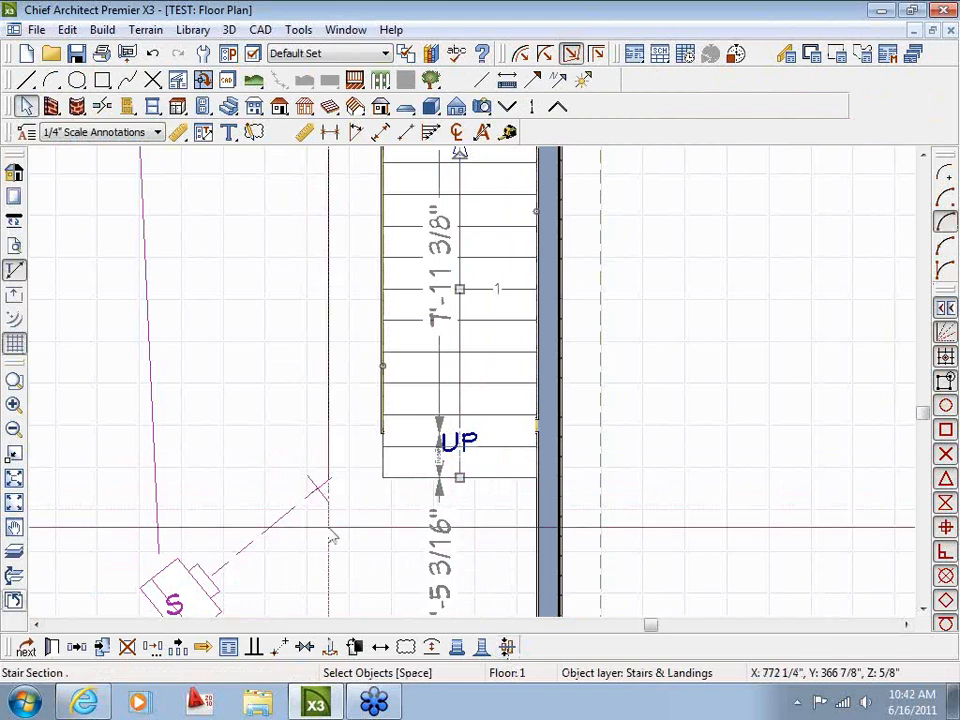
{"action": "double_click", "coordinate": [210, 583]}
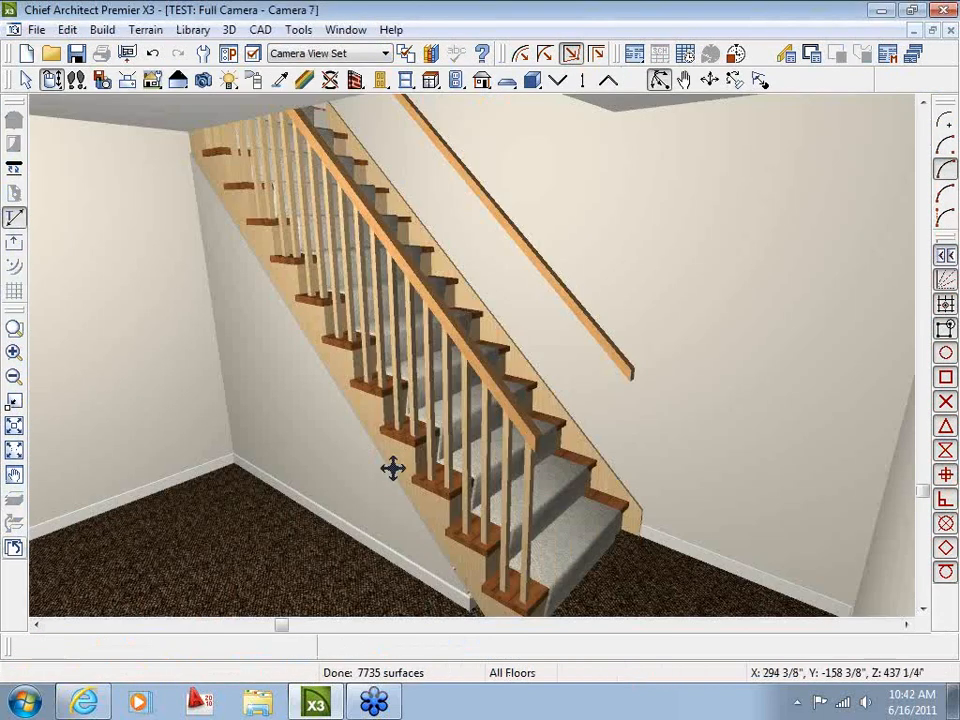
{"action": "left_click_drag", "start_coordinate": [392, 467], "coordinate": [327, 396]}
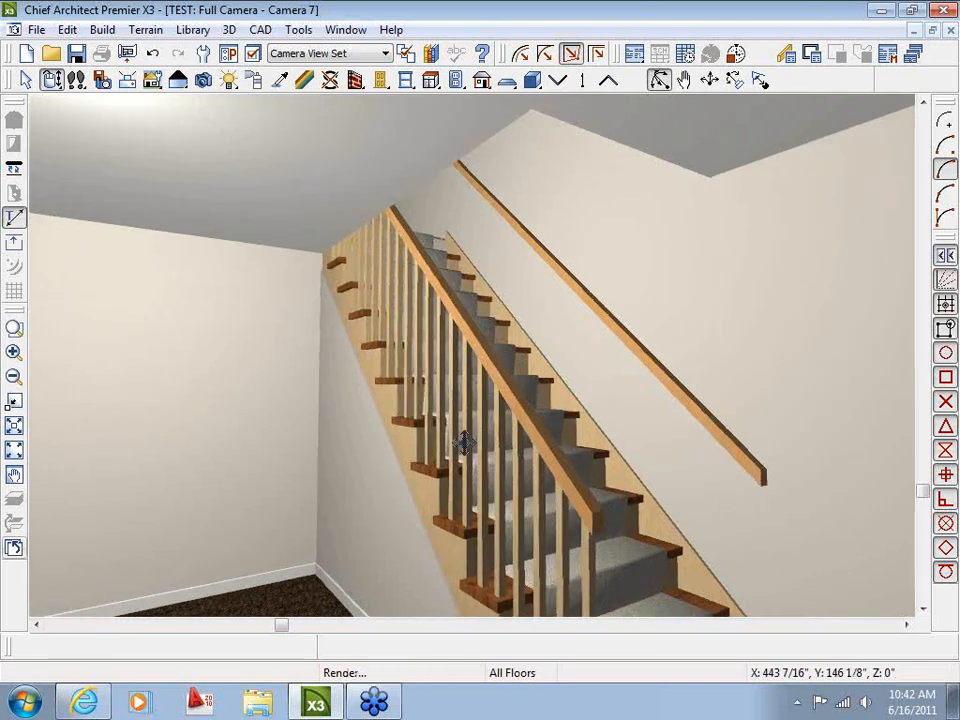
{"action": "left_click_drag", "start_coordinate": [465, 441], "coordinate": [403, 561]}
Step: Turn off the right-hand railing at the wall in the staircase's newel and baluster settings
{"action": "double_click", "coordinate": [645, 507]}
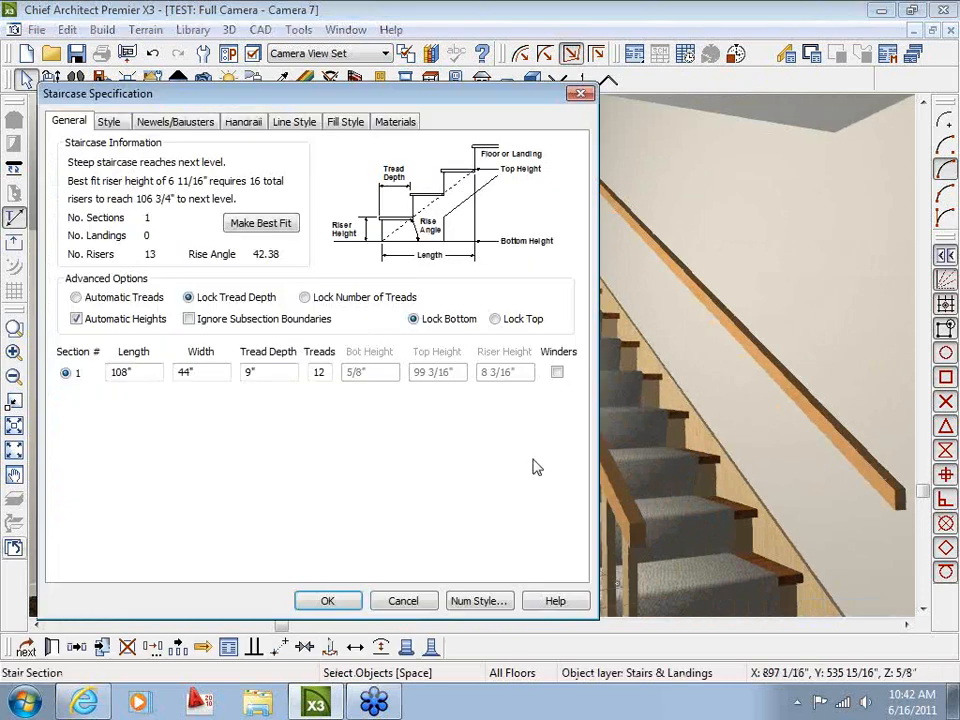
{"action": "left_click", "coordinate": [176, 121]}
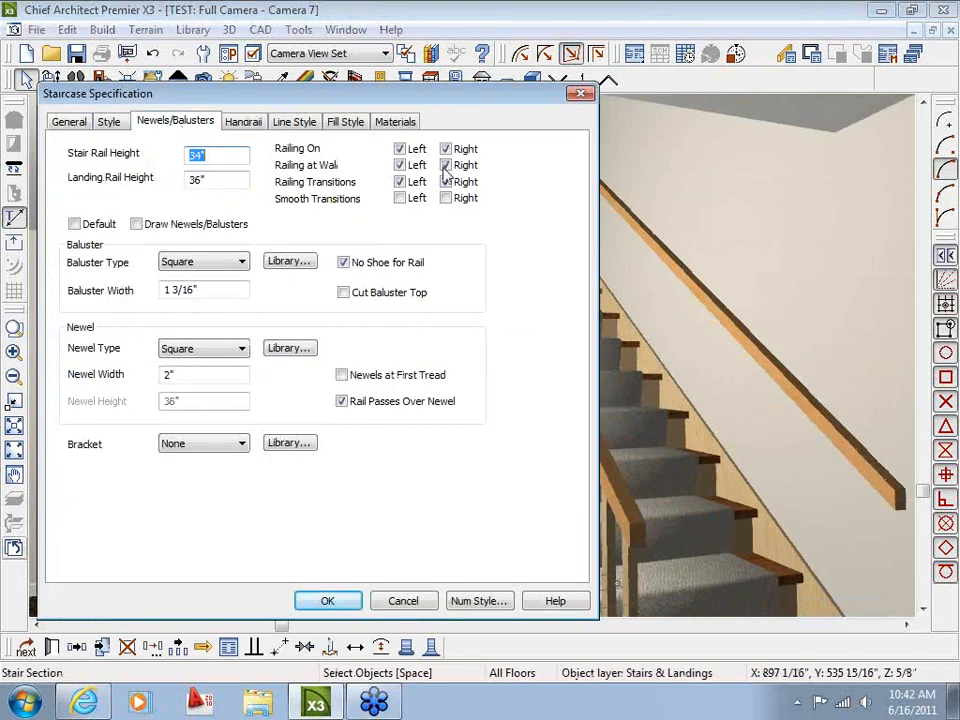
{"action": "left_click", "coordinate": [328, 602]}
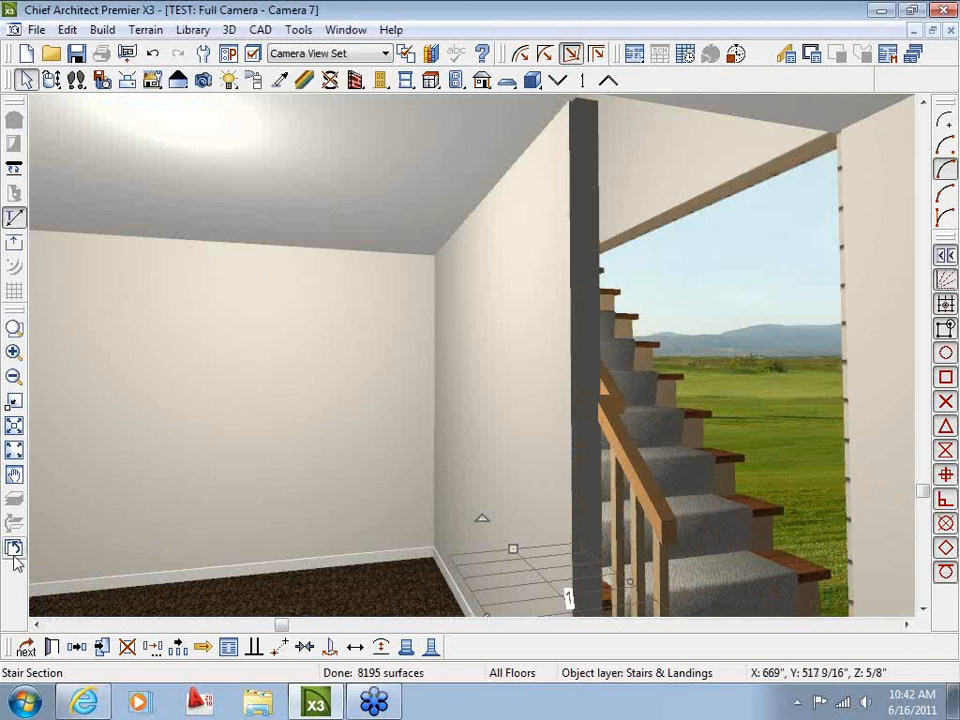
Step: In the floor plan, move the staircase clear of the exterior wall it overlaps
{"action": "left_click", "coordinate": [13, 553]}
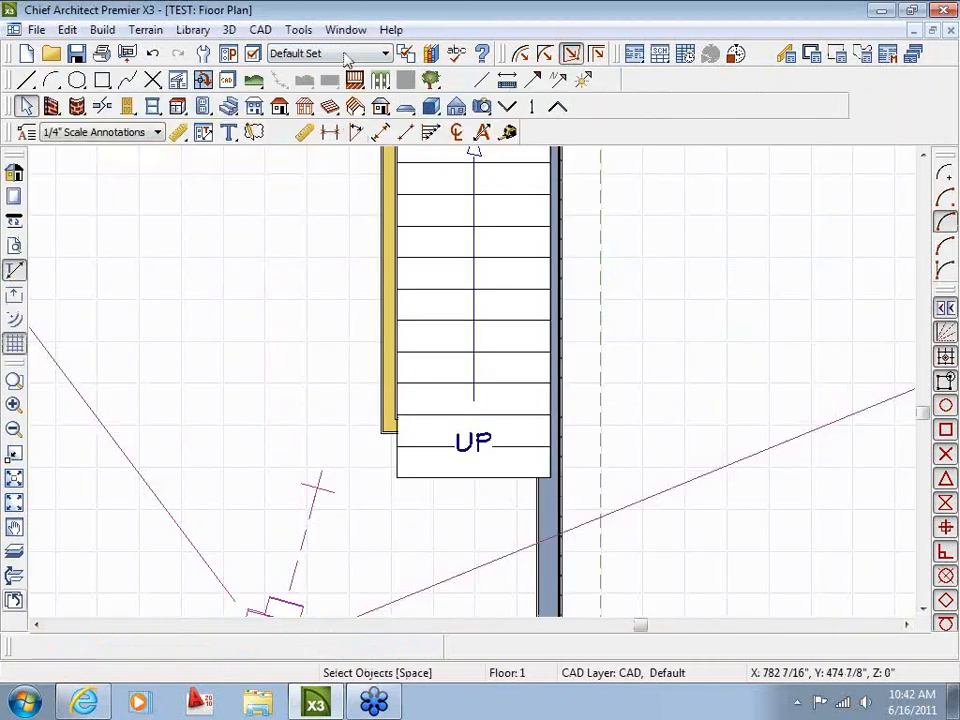
{"action": "left_click", "coordinate": [510, 290]}
{"action": "left_click_drag", "start_coordinate": [476, 290], "coordinate": [459, 314]}
Step: Move the staircase point to point so its upper outer corner meets the inside corner of the cross wall and exterior wall
{"action": "scroll", "coordinate": [446, 313], "scroll_direction": "up", "scroll_amount": 2}
{"action": "scroll", "coordinate": [450, 328], "scroll_direction": "down", "scroll_amount": 7}
{"action": "scroll", "coordinate": [447, 315], "scroll_direction": "up", "scroll_amount": 3}
{"action": "scroll", "coordinate": [451, 322], "scroll_direction": "up", "scroll_amount": 2}
{"action": "scroll", "coordinate": [471, 324], "scroll_direction": "down", "scroll_amount": 4}
{"action": "scroll", "coordinate": [488, 390], "scroll_direction": "up", "scroll_amount": 5}
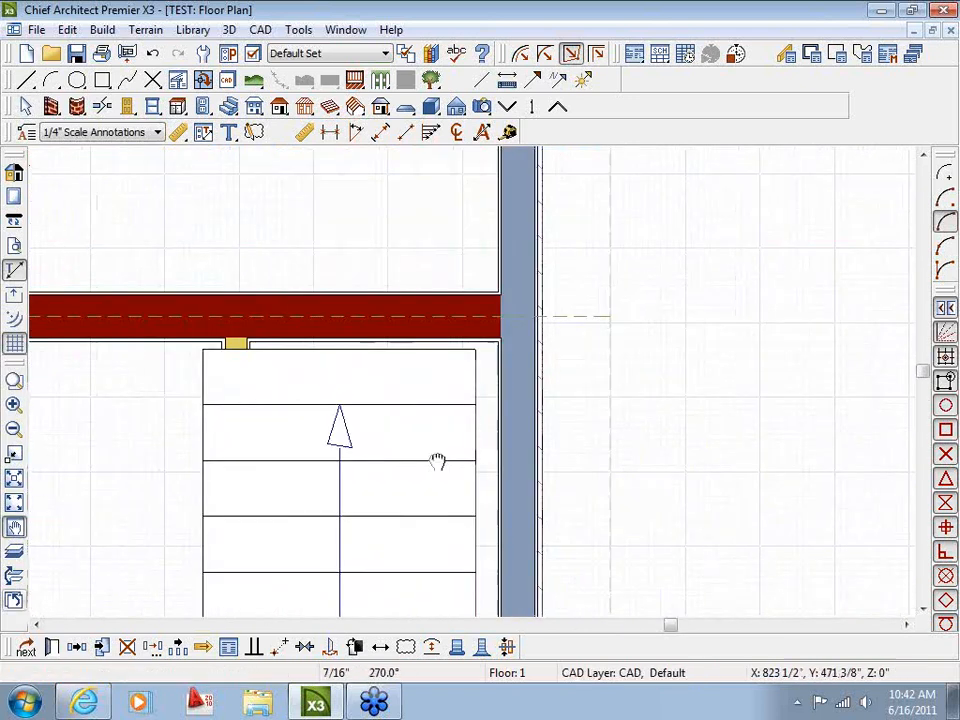
{"action": "scroll", "coordinate": [487, 388], "scroll_direction": "up", "scroll_amount": 1}
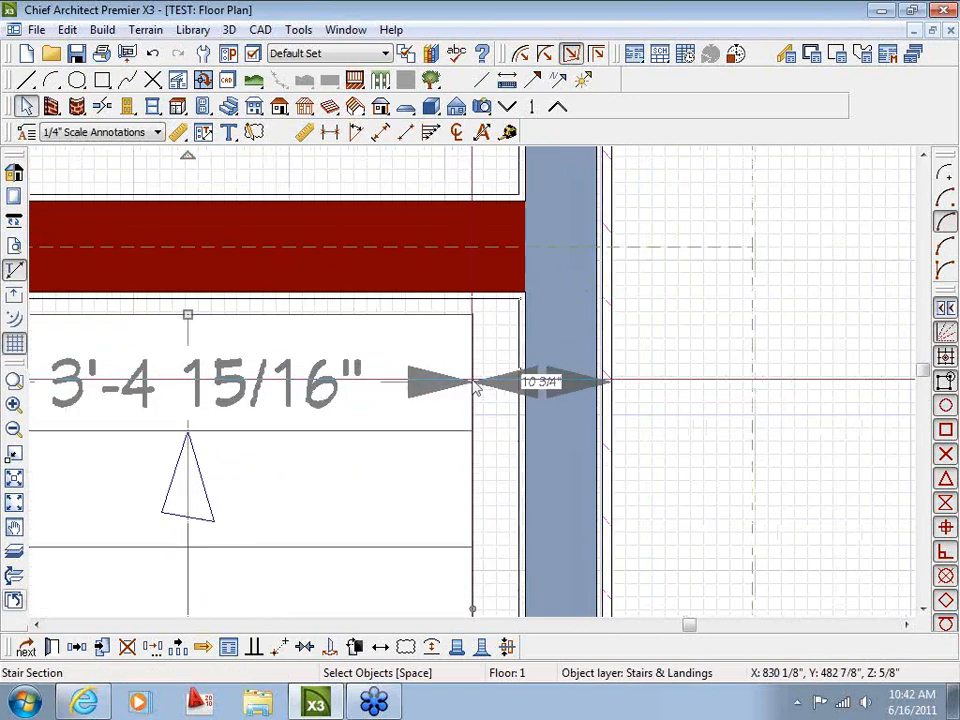
{"action": "left_click", "coordinate": [280, 648]}
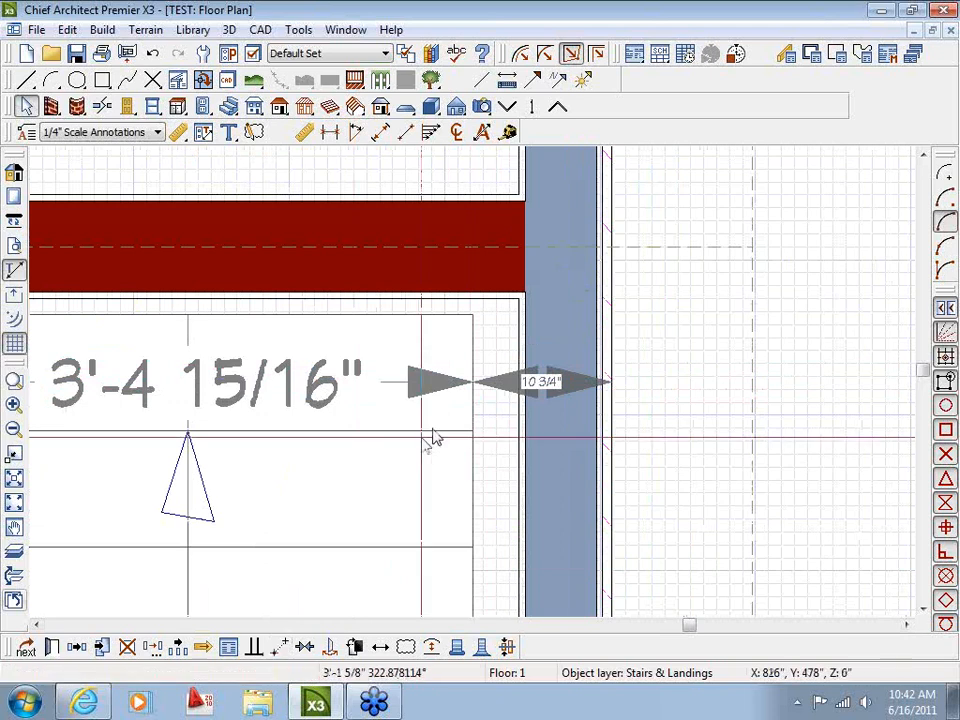
{"action": "left_click", "coordinate": [483, 315]}
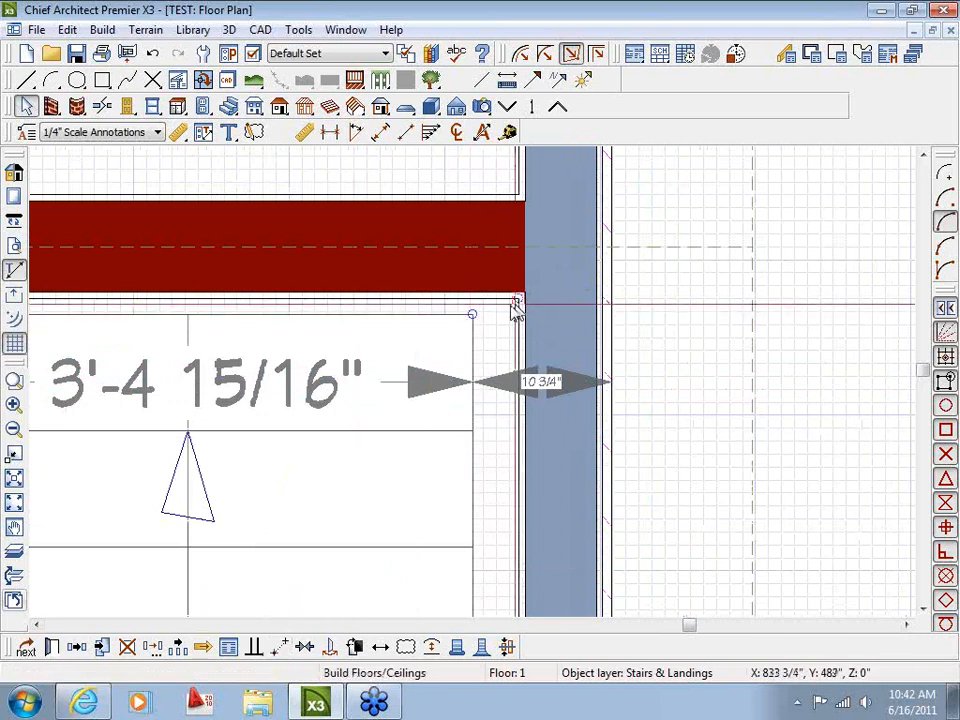
{"action": "left_click", "coordinate": [516, 307]}
{"action": "scroll", "coordinate": [388, 440], "scroll_direction": "down", "scroll_amount": 4}
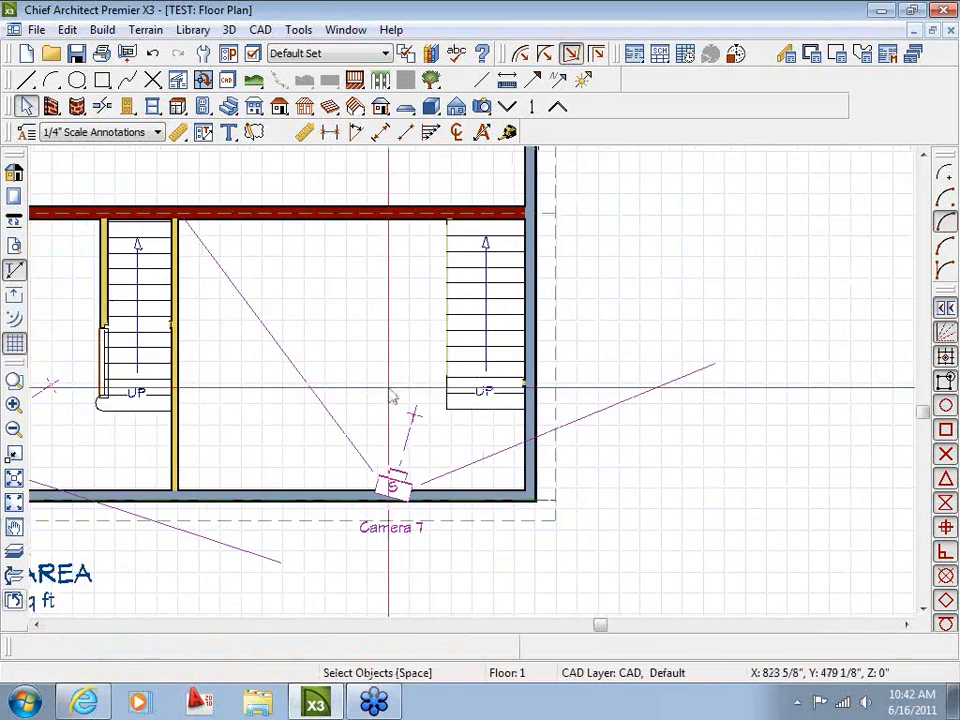
Step: Check the staircase in Camera 7, raise the view to floor 2 and examine the railing around the stairwell
{"action": "double_click", "coordinate": [396, 487]}
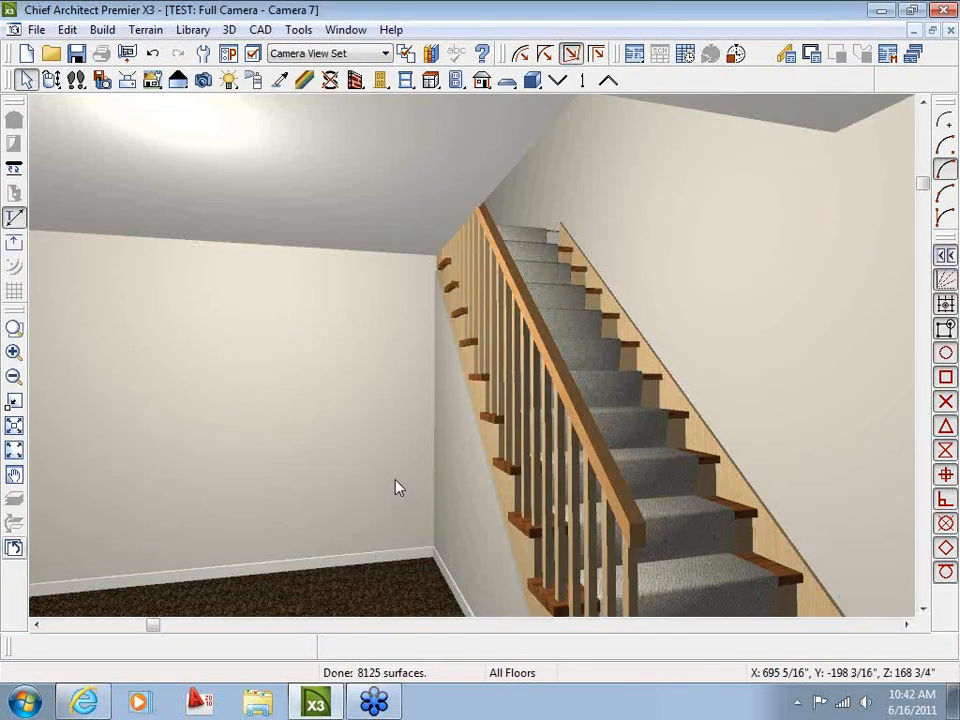
{"action": "left_click", "coordinate": [609, 81]}
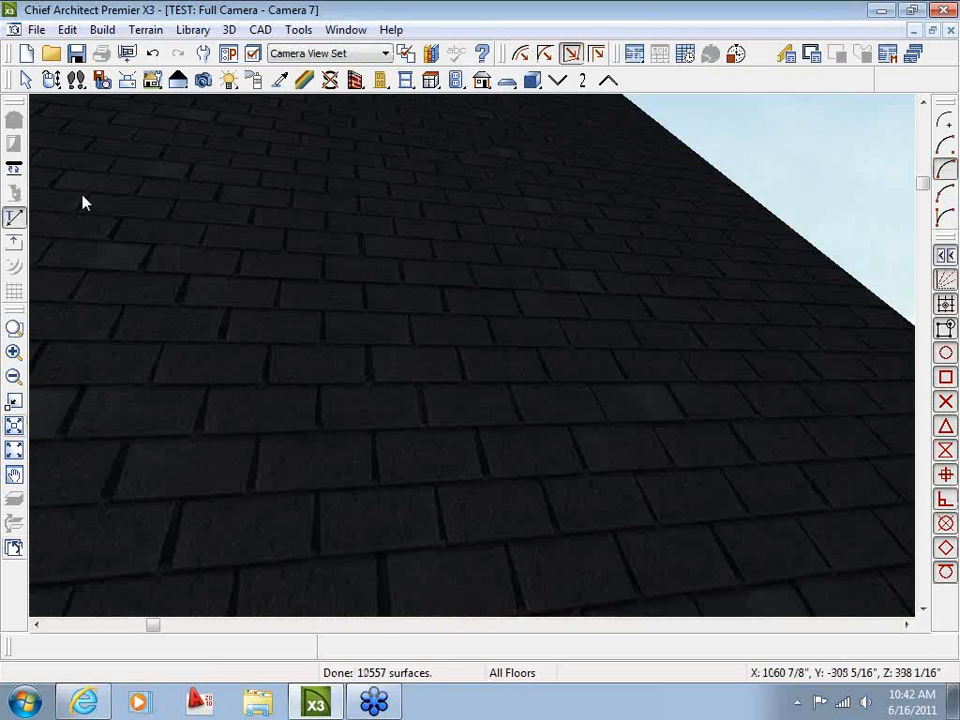
{"action": "left_click", "coordinate": [52, 80]}
{"action": "left_click_drag", "start_coordinate": [197, 315], "coordinate": [378, 509]}
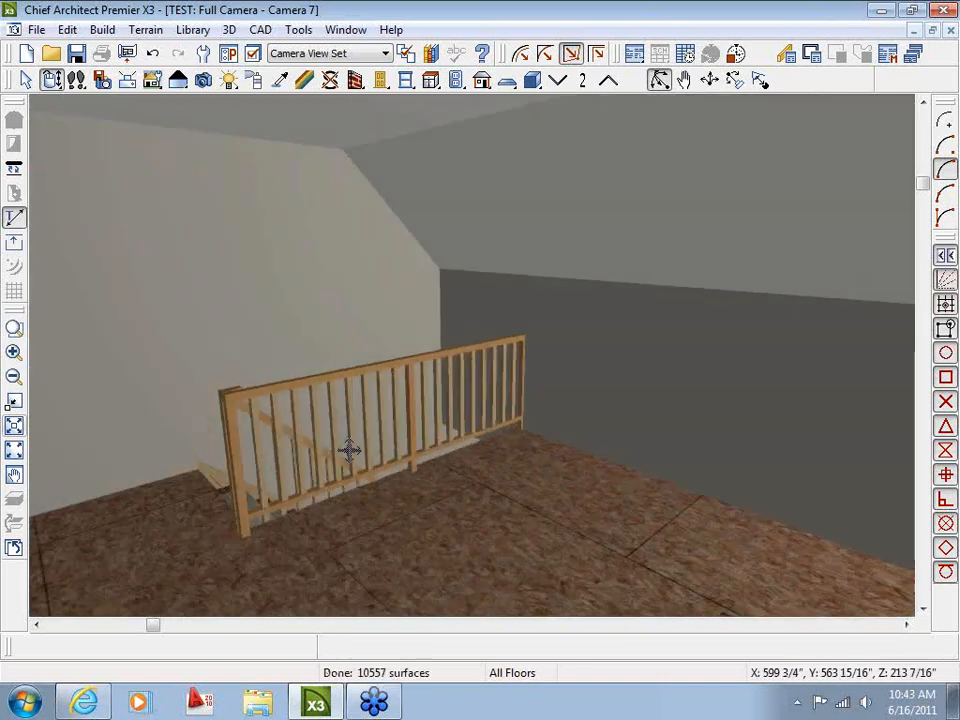
{"action": "left_click_drag", "start_coordinate": [300, 495], "coordinate": [56, 545]}
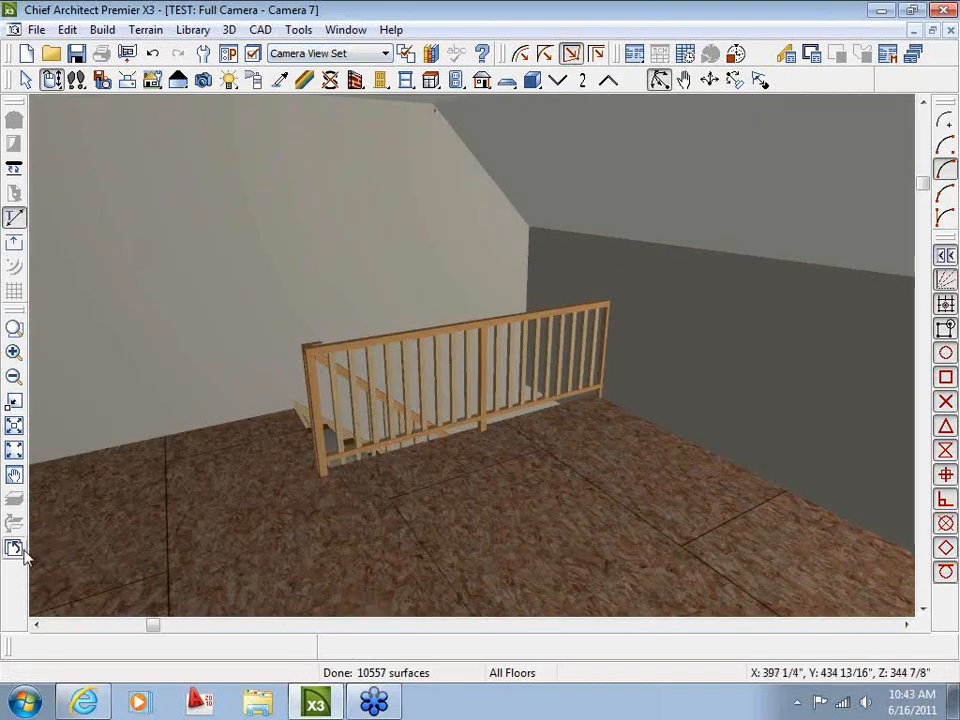
Step: In the floor 2 plan, move the stairwell's side railing away from the stairs to make the opening 12' wide
{"action": "left_click", "coordinate": [17, 549]}
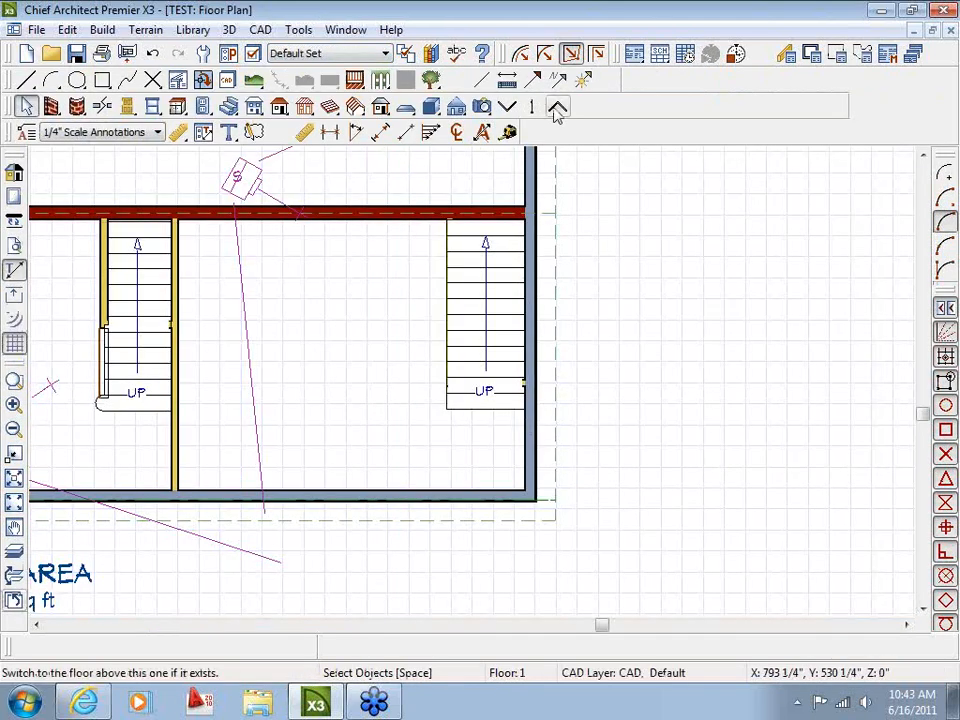
{"action": "left_click", "coordinate": [557, 107]}
{"action": "scroll", "coordinate": [518, 362], "scroll_direction": "up", "scroll_amount": 5}
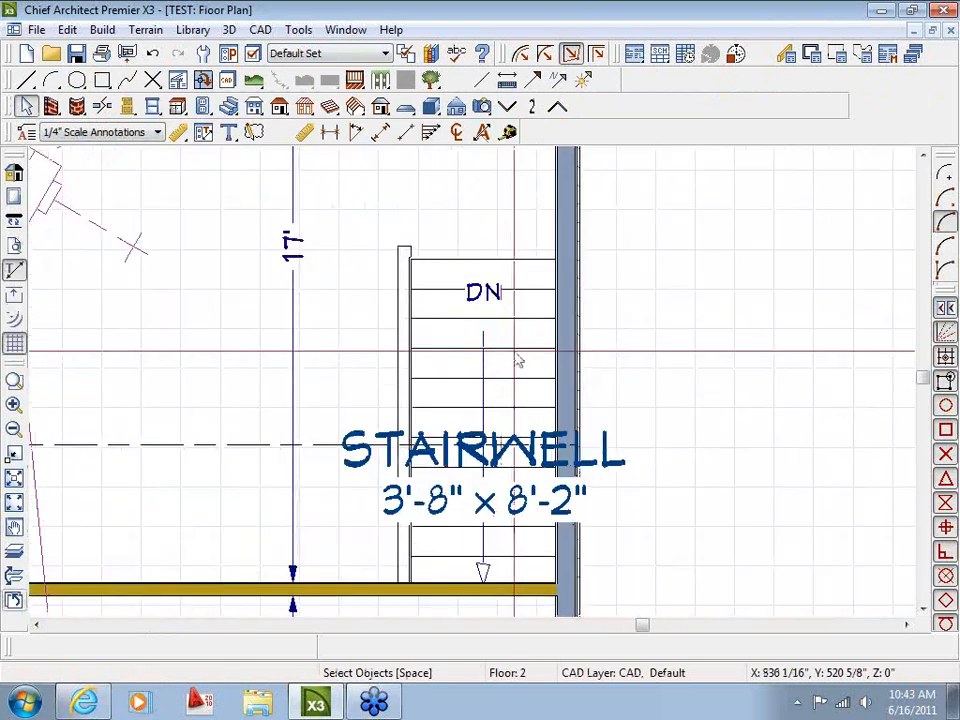
{"action": "left_click", "coordinate": [400, 364]}
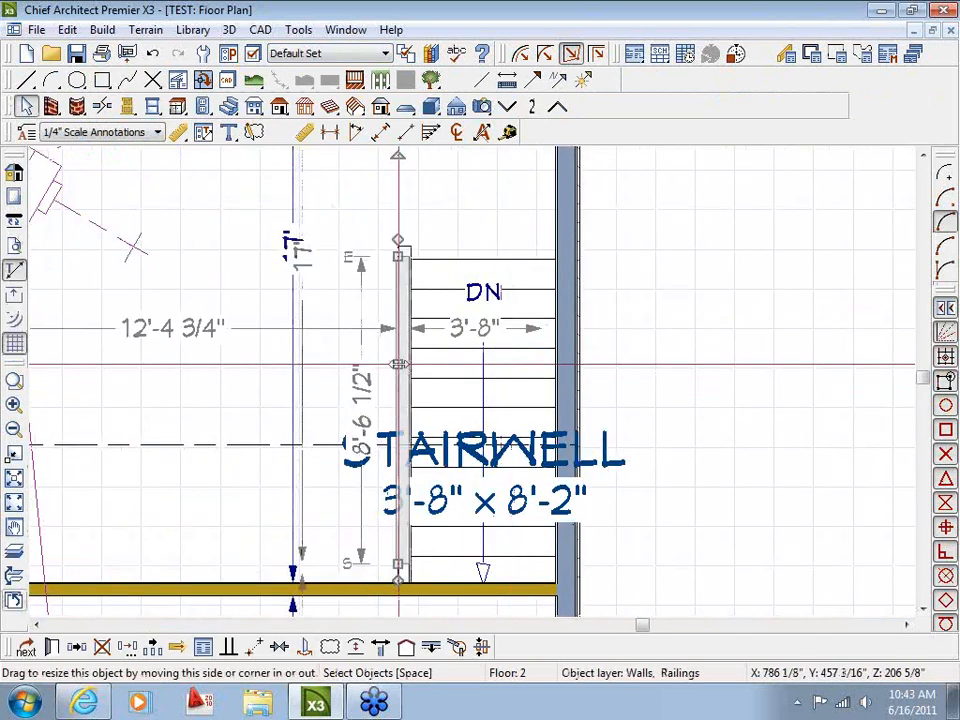
{"action": "scroll", "coordinate": [398, 364], "scroll_direction": "down", "scroll_amount": 2}
{"action": "left_click_drag", "start_coordinate": [398, 364], "coordinate": [193, 364]}
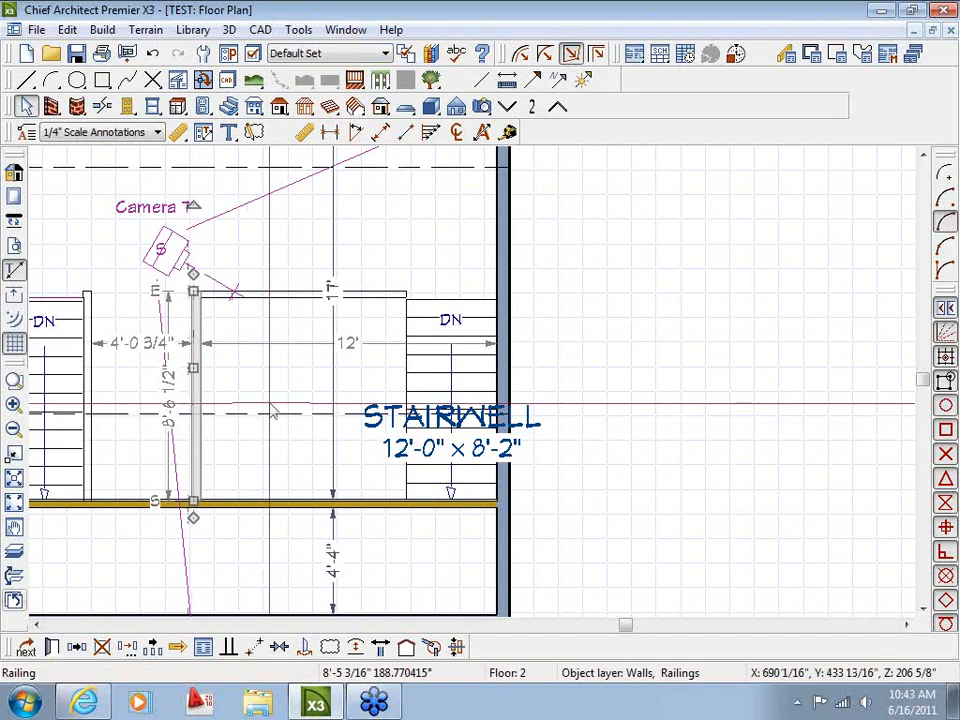
Step: Examine the enlarged stairwell opening and its railings in Camera 7, and close the camera view
{"action": "middle_click_drag", "start_coordinate": [290, 394], "coordinate": [316, 432]}
{"action": "left_click", "coordinate": [203, 286]}
{"action": "double_click", "coordinate": [203, 286]}
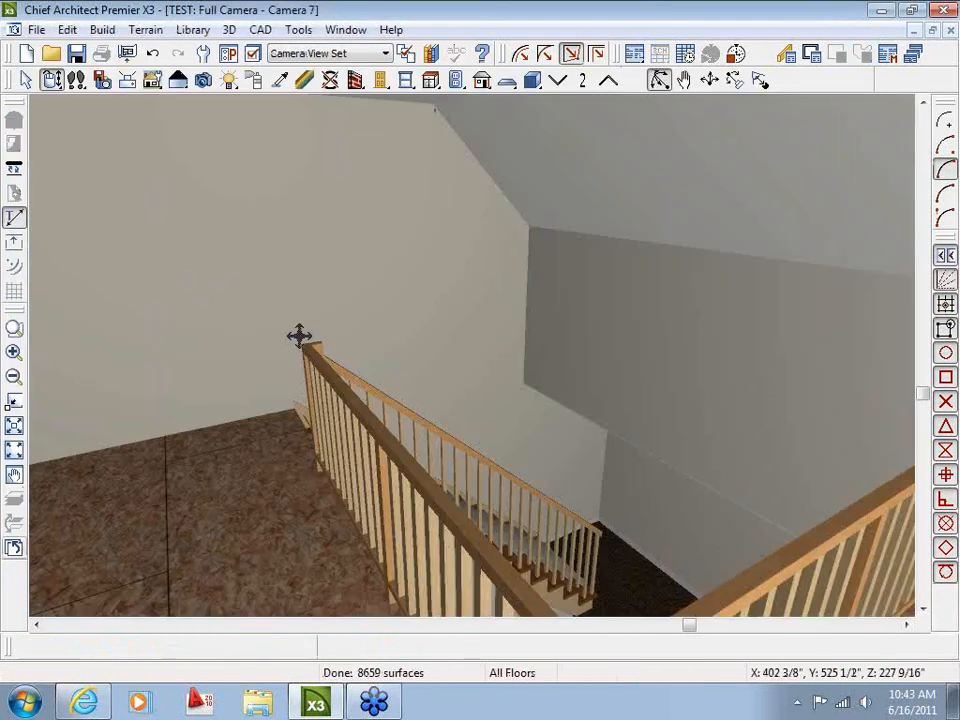
{"action": "left_click_drag", "start_coordinate": [254, 309], "coordinate": [444, 386]}
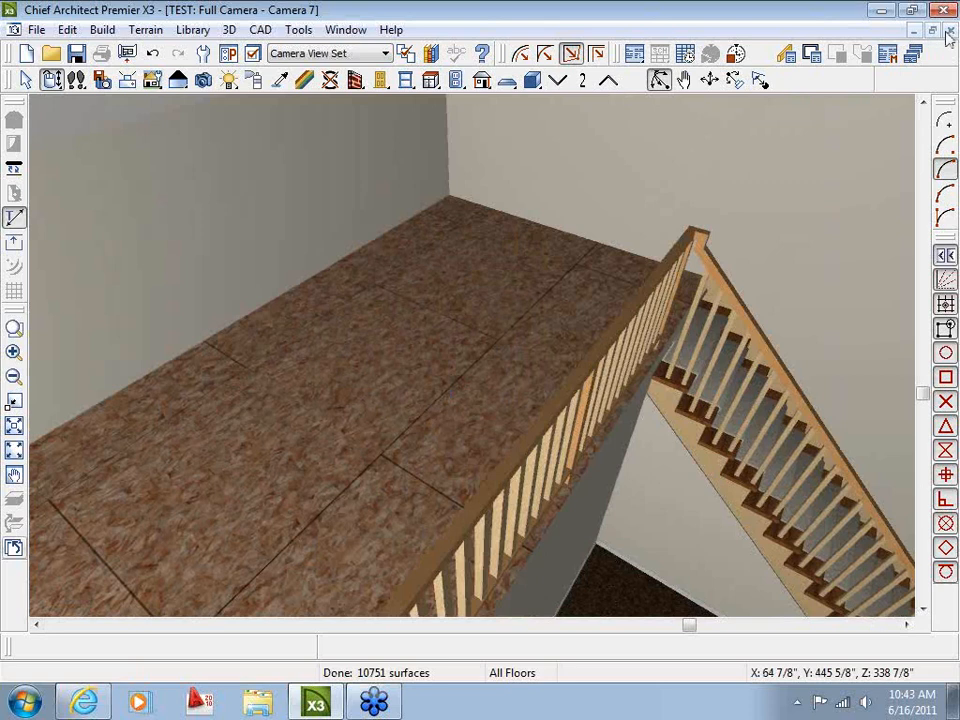
{"action": "left_click", "coordinate": [951, 31]}
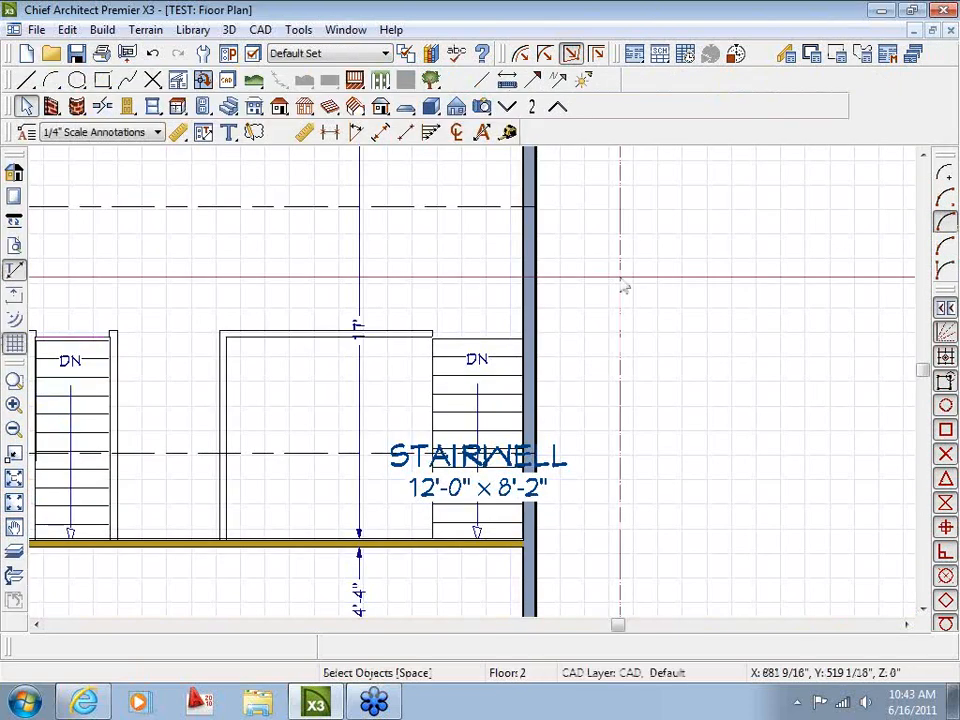
{"action": "left_click", "coordinate": [512, 110]}
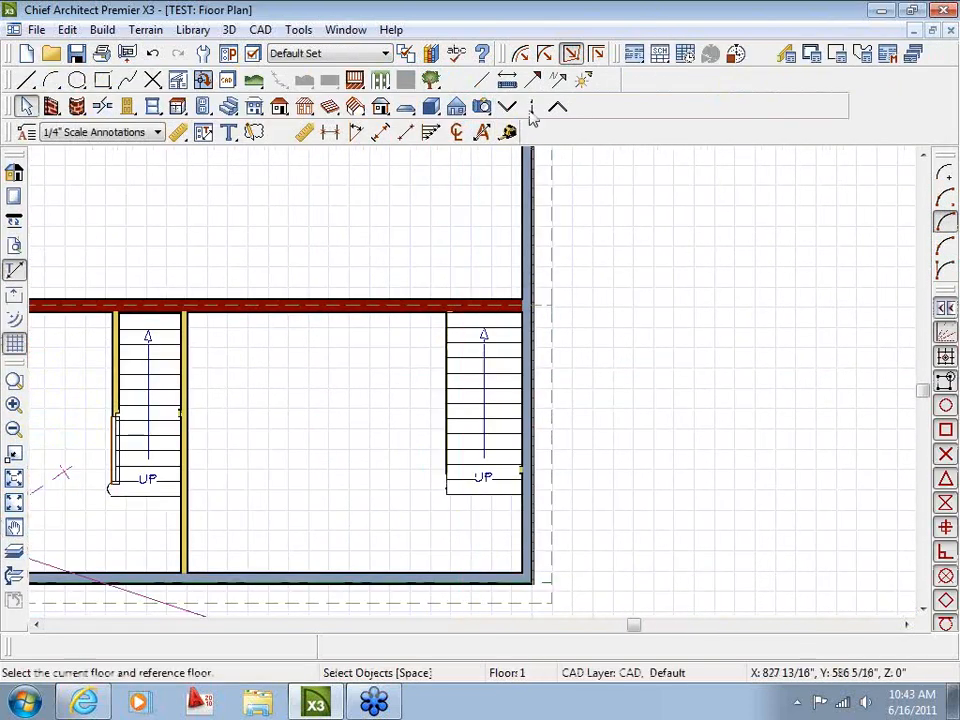
{"action": "left_click", "coordinate": [510, 112]}
{"action": "left_click", "coordinate": [557, 108]}
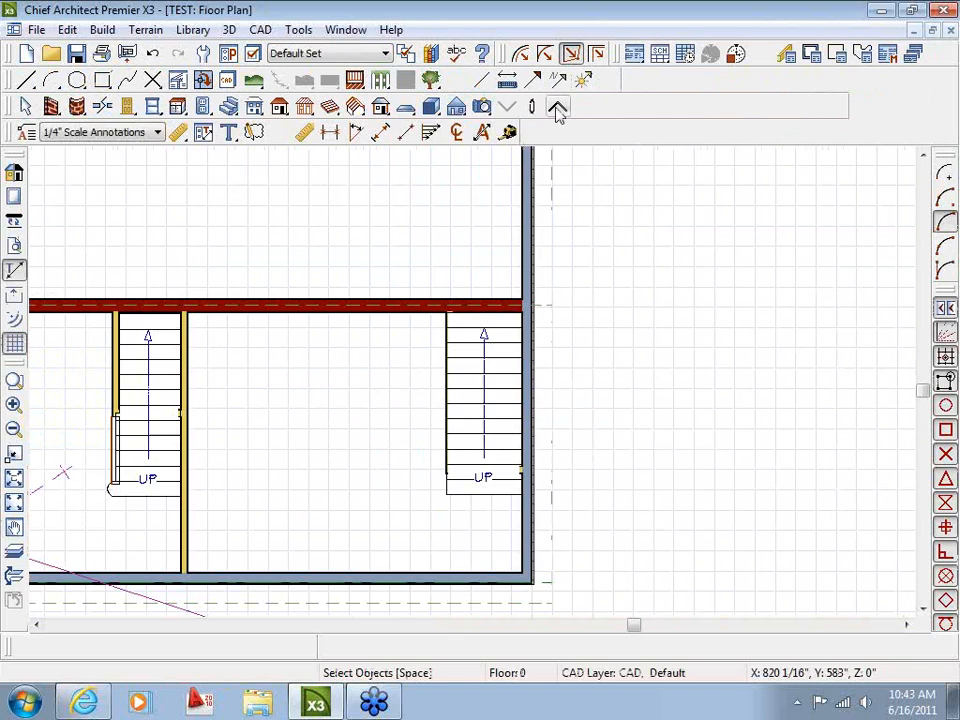
{"action": "left_click", "coordinate": [557, 110]}
Step: Convert the side railing of the enlarged stairwell on floor 2 into a full wall of type Interior-4
{"action": "middle_click_drag", "start_coordinate": [269, 453], "coordinate": [371, 528]}
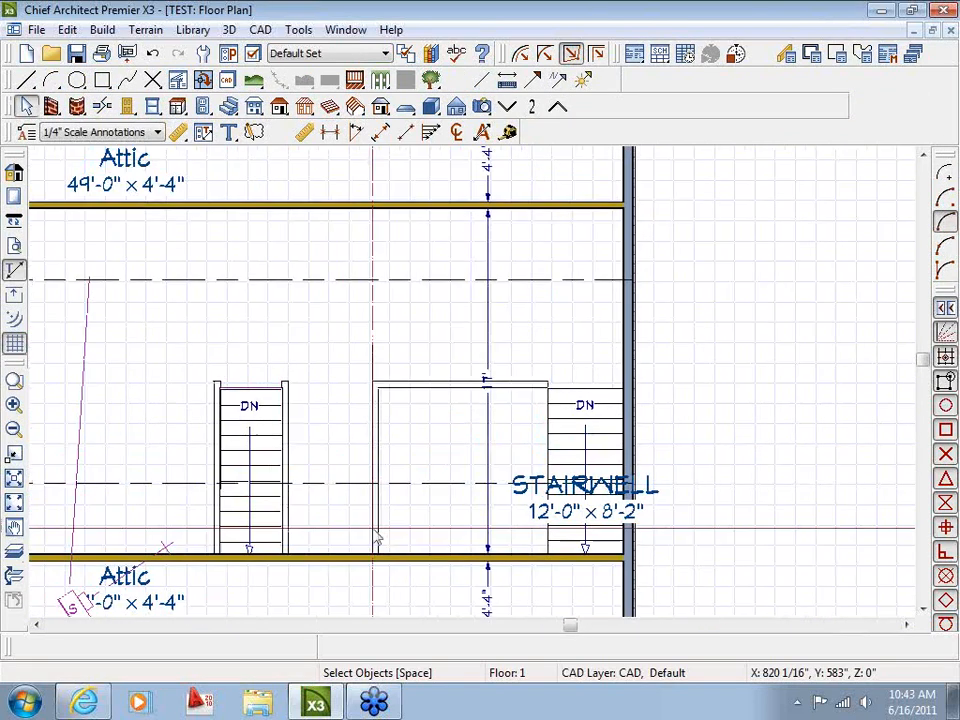
{"action": "key", "text": "Page_Up"}
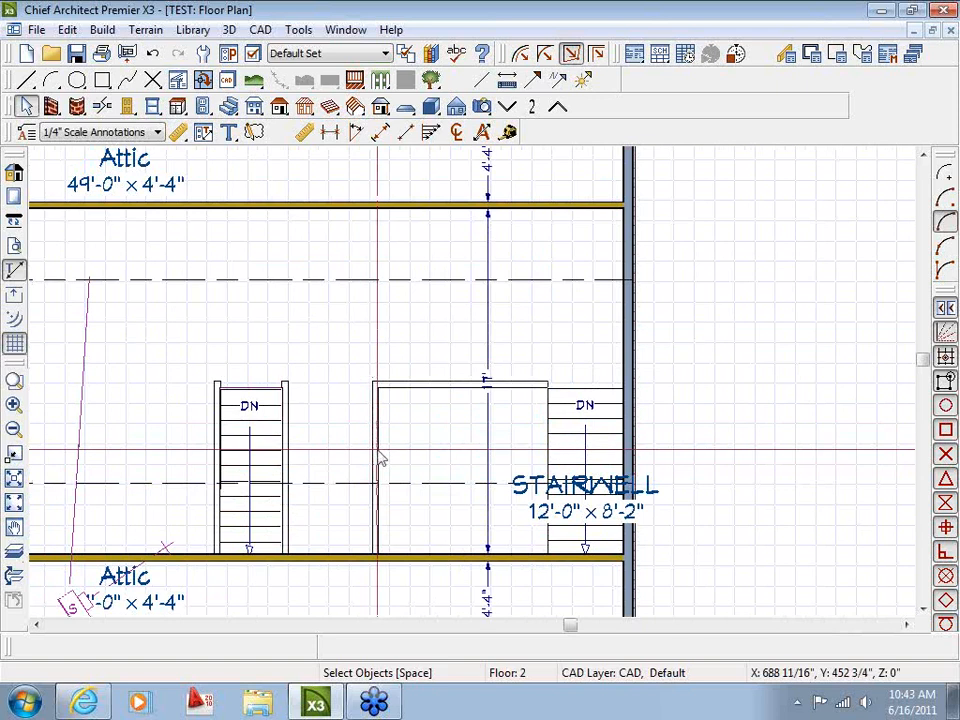
{"action": "double_click", "coordinate": [380, 458]}
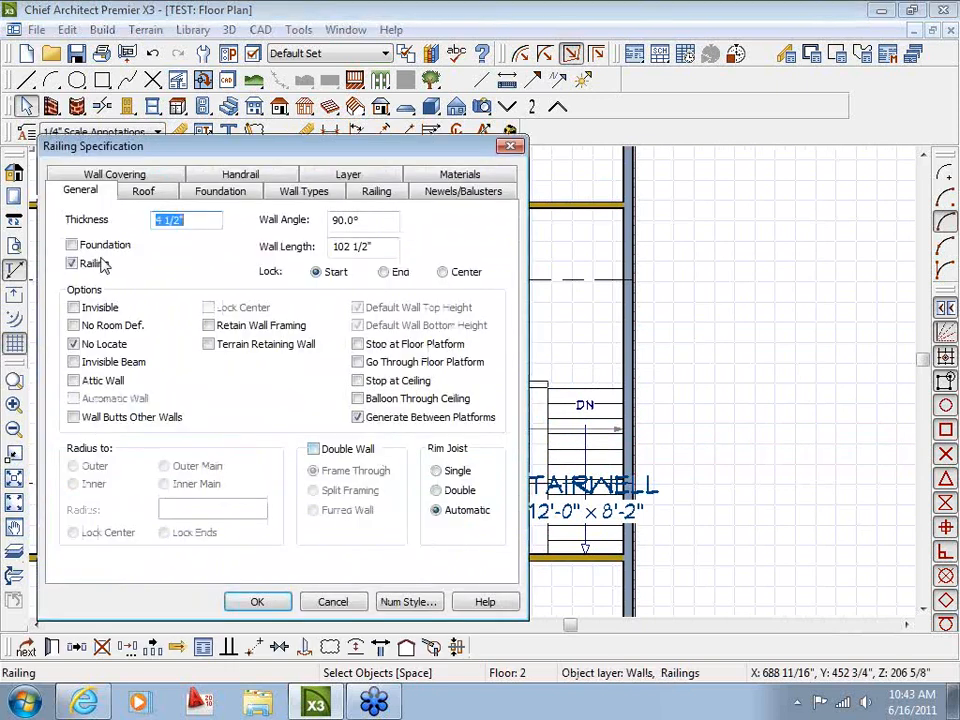
{"action": "left_click", "coordinate": [103, 264]}
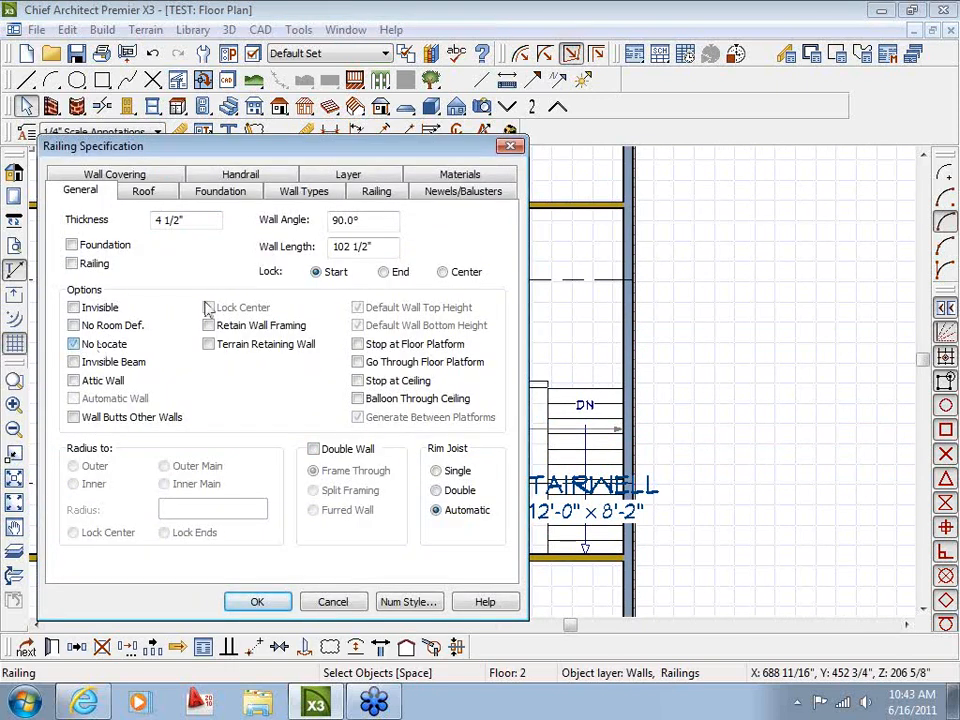
{"action": "left_click", "coordinate": [310, 193]}
{"action": "left_click", "coordinate": [192, 242]}
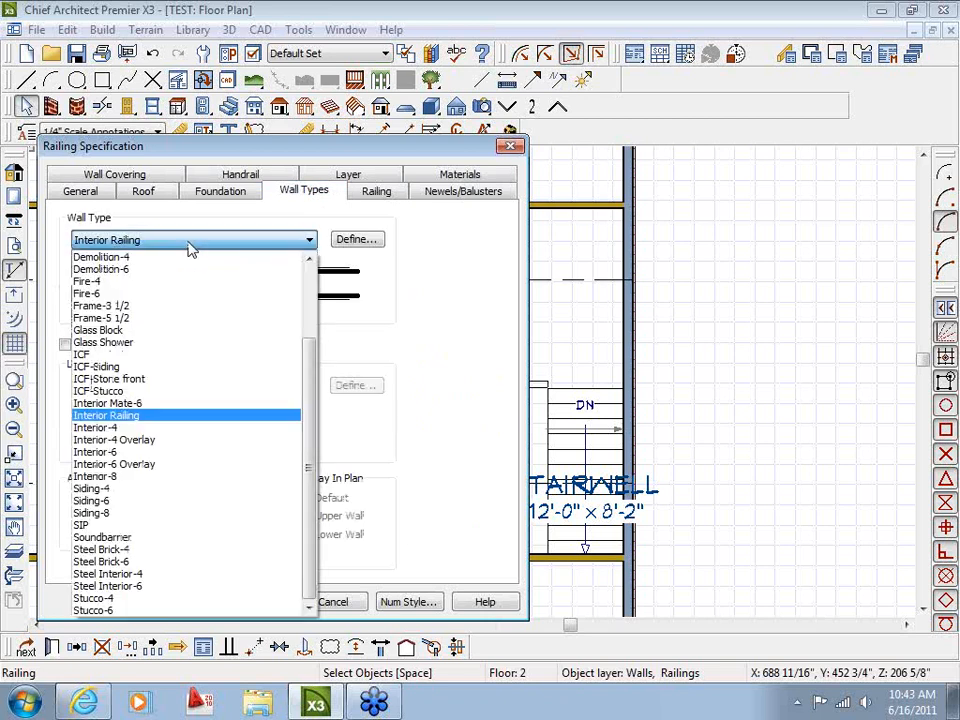
{"action": "left_click", "coordinate": [142, 428]}
{"action": "left_click", "coordinate": [255, 602]}
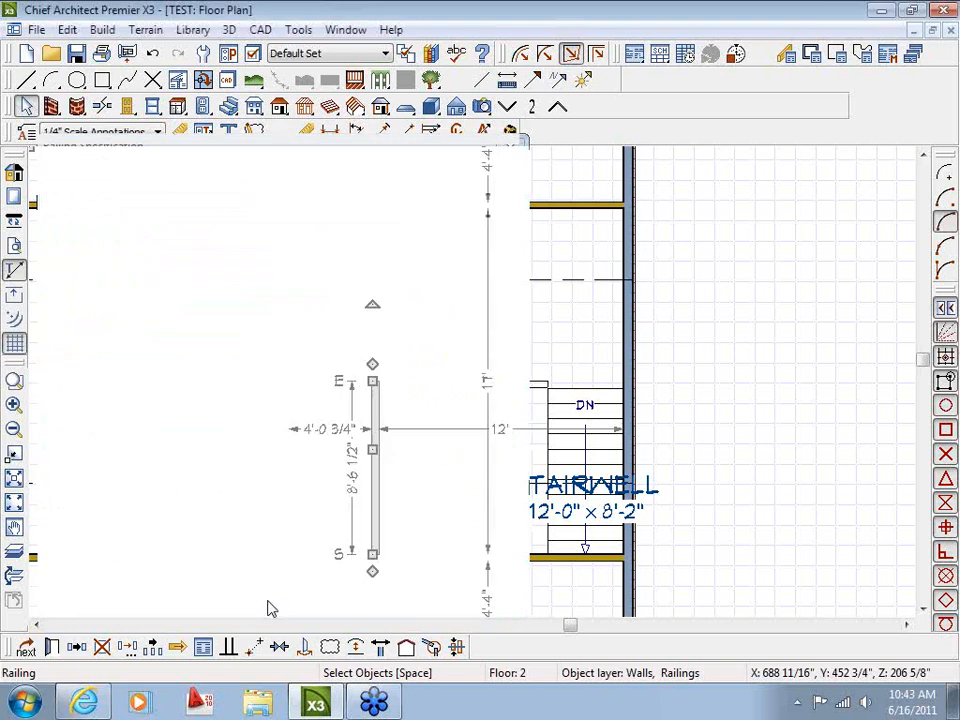
Step: Create a full camera view of the second-floor stairwell, examine the interior wall and railing around the opening, and close the view
{"action": "middle_click_drag", "start_coordinate": [426, 466], "coordinate": [356, 470]}
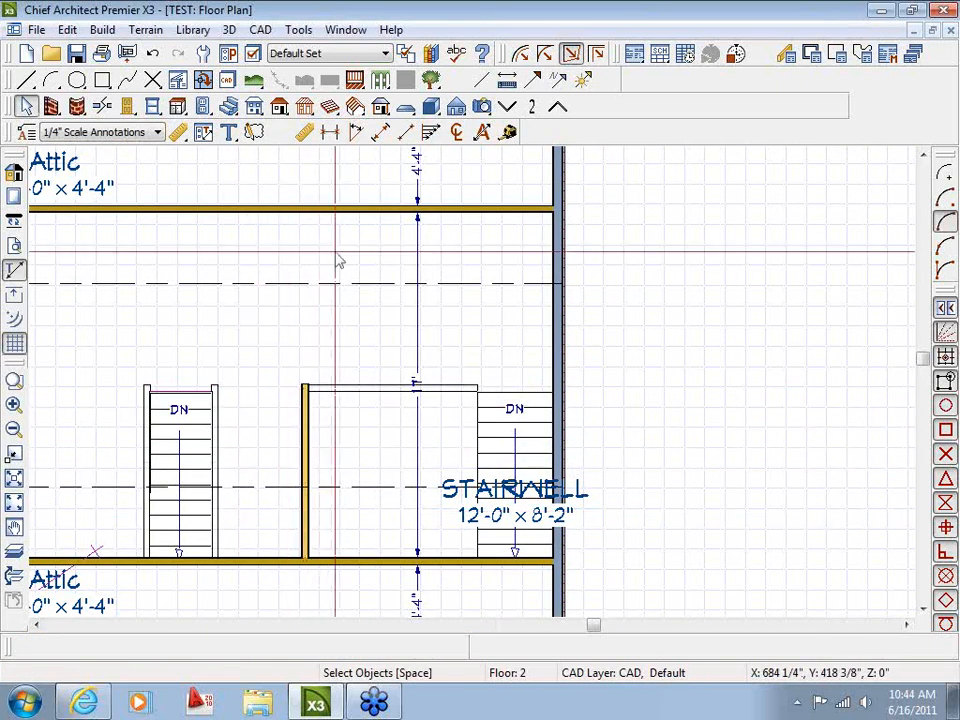
{"action": "left_click", "coordinate": [481, 106]}
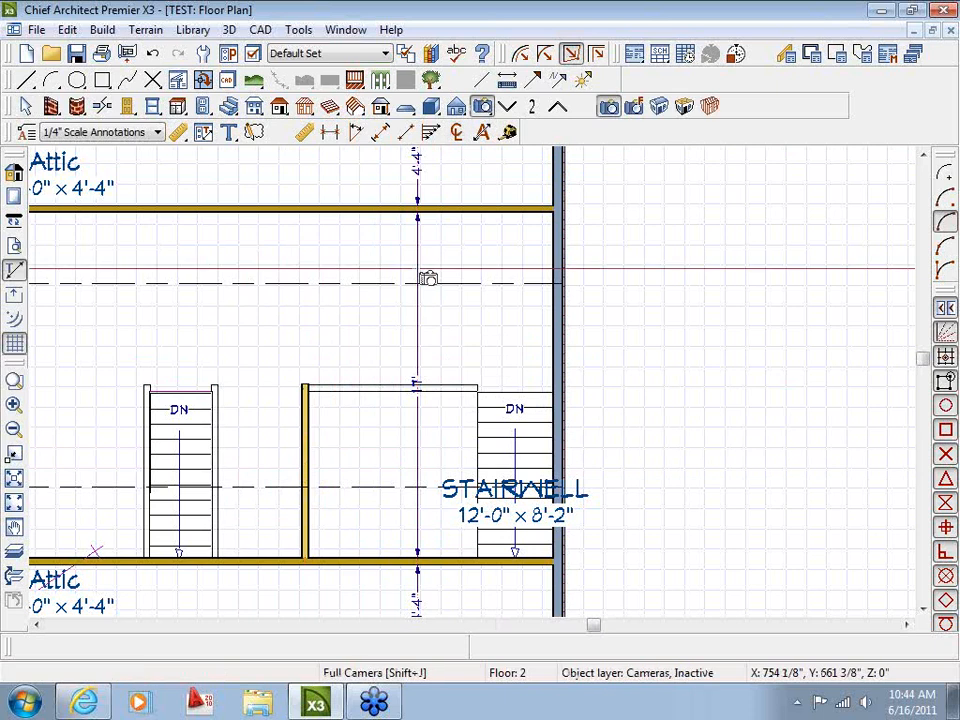
{"action": "left_click_drag", "start_coordinate": [450, 258], "coordinate": [423, 365]}
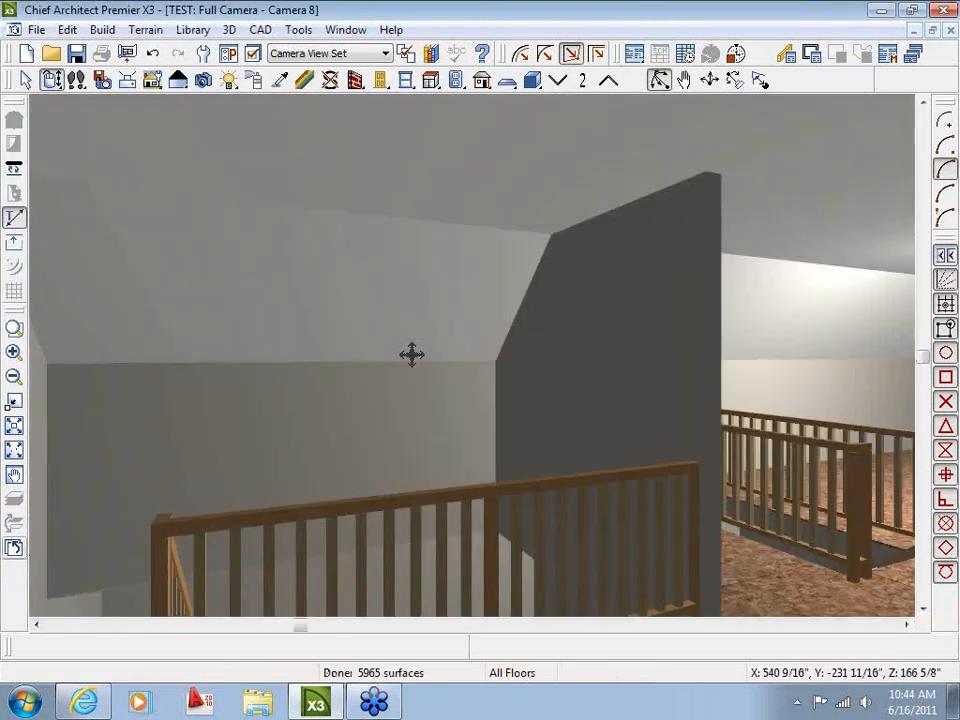
{"action": "left_click_drag", "start_coordinate": [449, 430], "coordinate": [514, 452]}
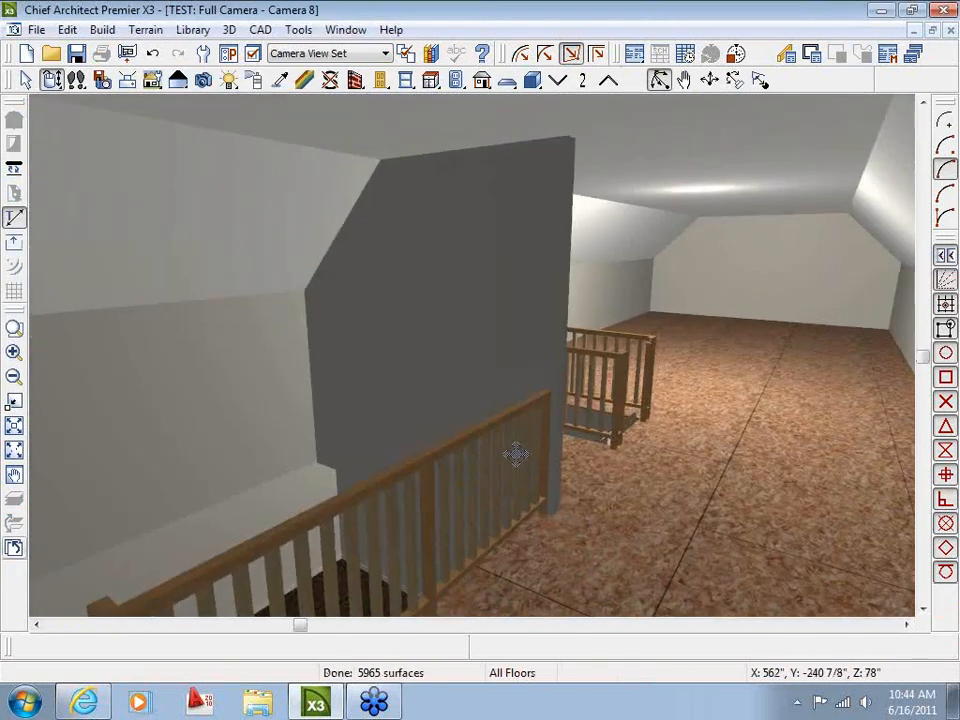
{"action": "left_click_drag", "start_coordinate": [602, 487], "coordinate": [403, 516]}
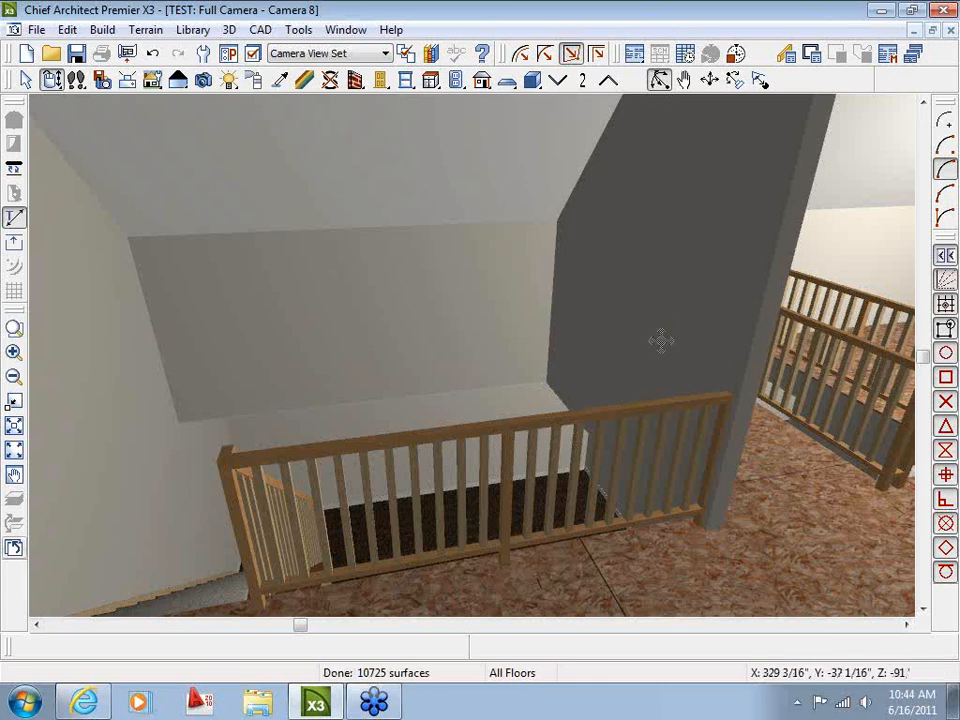
{"action": "key", "text": "space"}
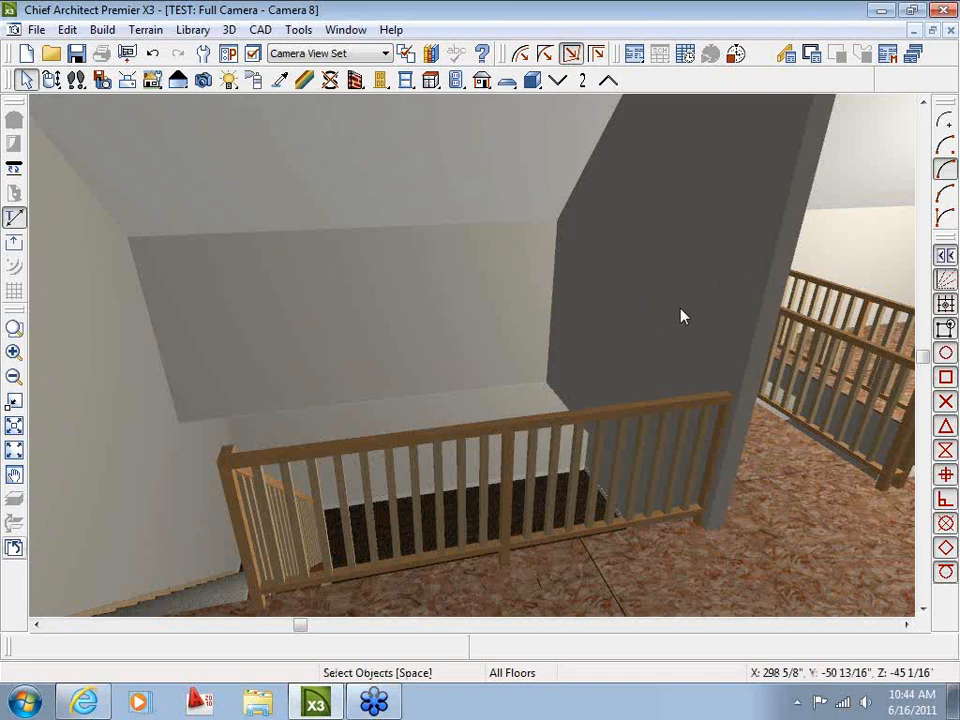
{"action": "left_click", "coordinate": [51, 80]}
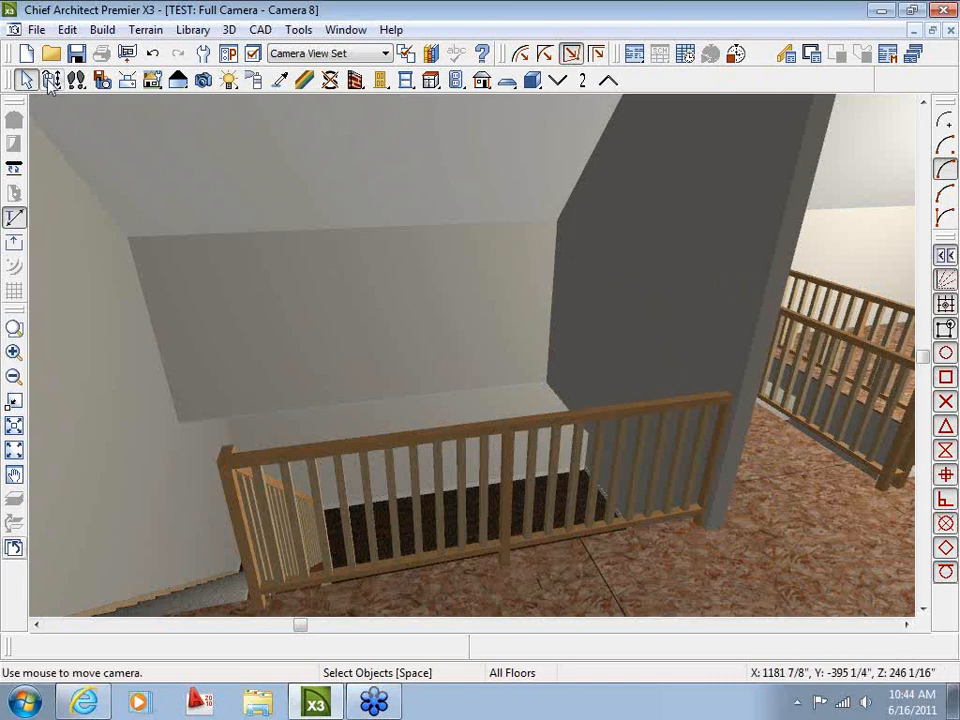
{"action": "mouse_move", "coordinate": [527, 308]}
{"action": "left_mouse_down"}
{"action": "mouse_move", "coordinate": [407, 328]}
{"action": "mouse_move", "coordinate": [520, 320]}
{"action": "left_mouse_up"}
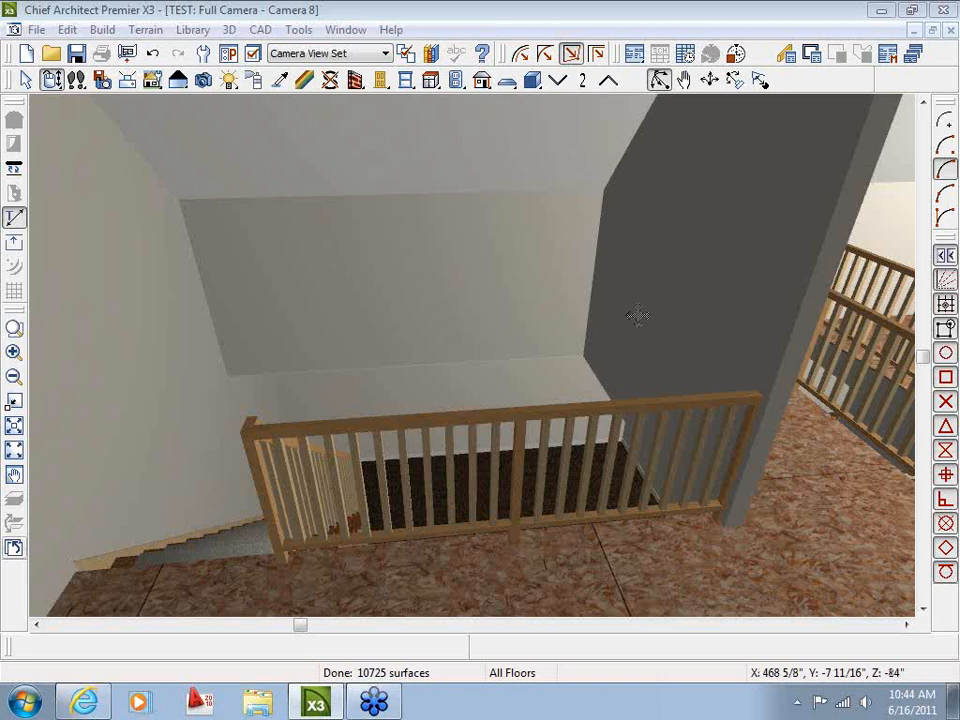
{"action": "left_click", "coordinate": [950, 30]}
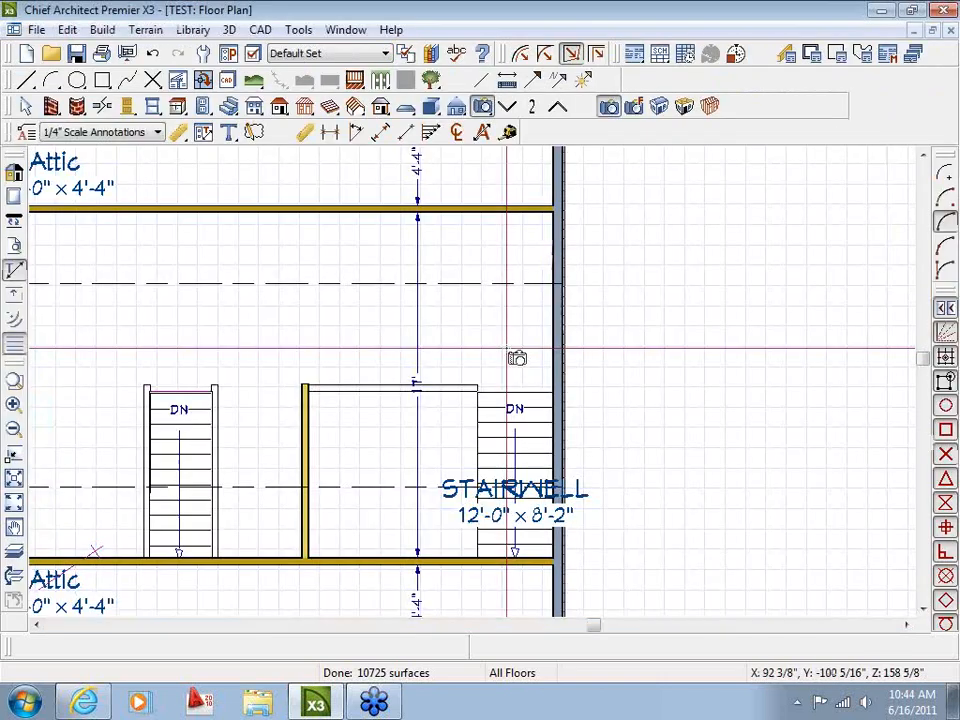
Step: Bring up the Camera 4 view, close it, and return to the whole floor 2 plan
{"action": "left_click", "coordinate": [345, 30]}
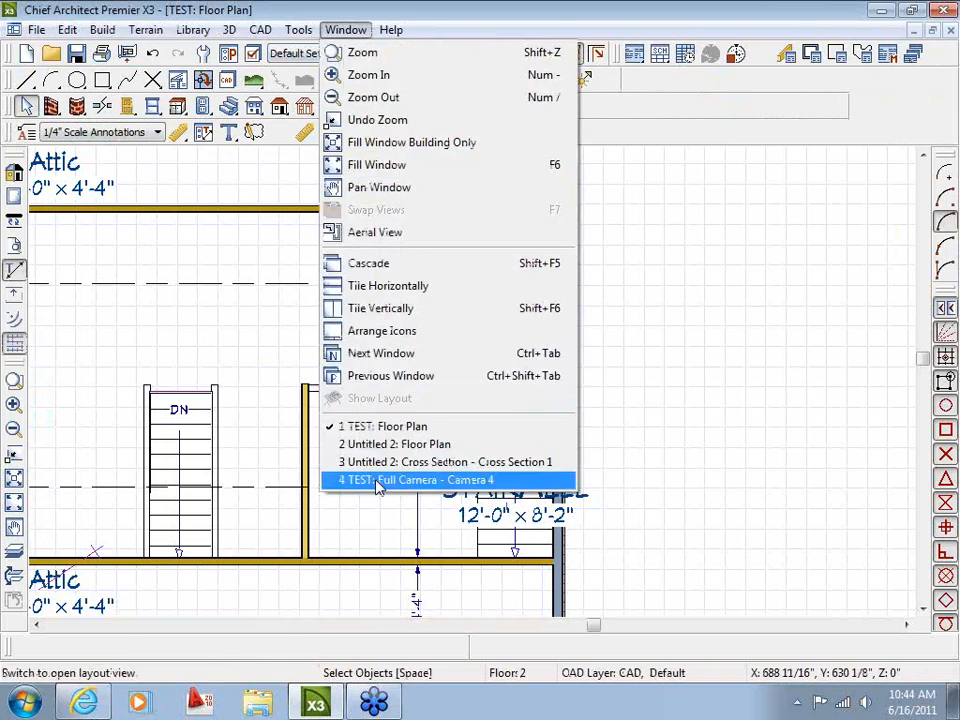
{"action": "left_click", "coordinate": [370, 480]}
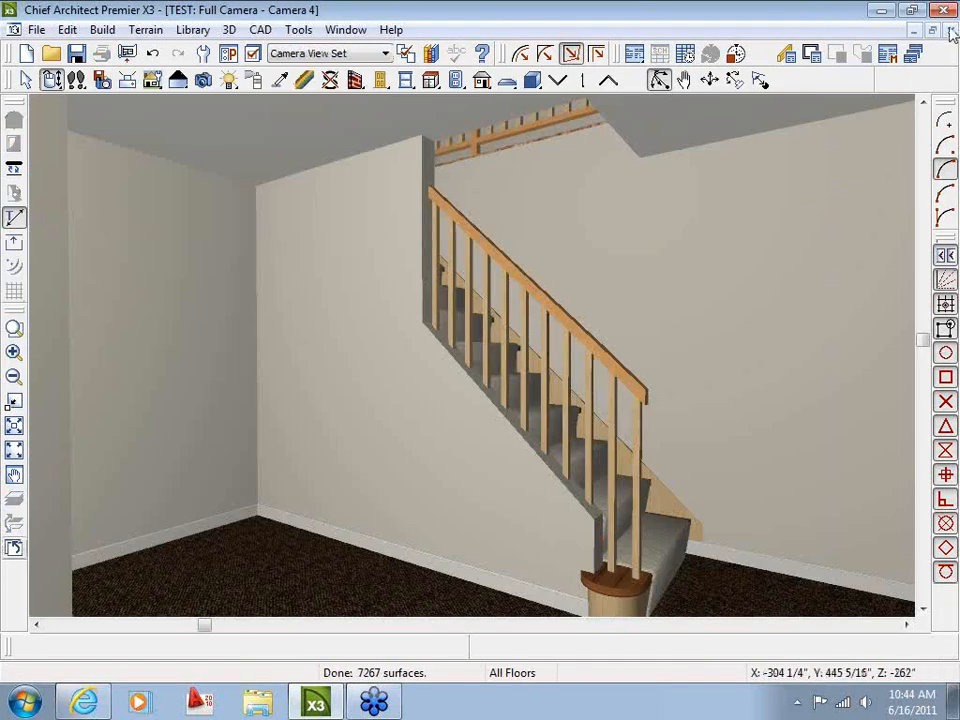
{"action": "left_click", "coordinate": [951, 31]}
{"action": "scroll", "coordinate": [258, 451], "scroll_direction": "down", "scroll_amount": 5}
{"action": "middle_click_drag", "start_coordinate": [258, 451], "coordinate": [579, 403]}
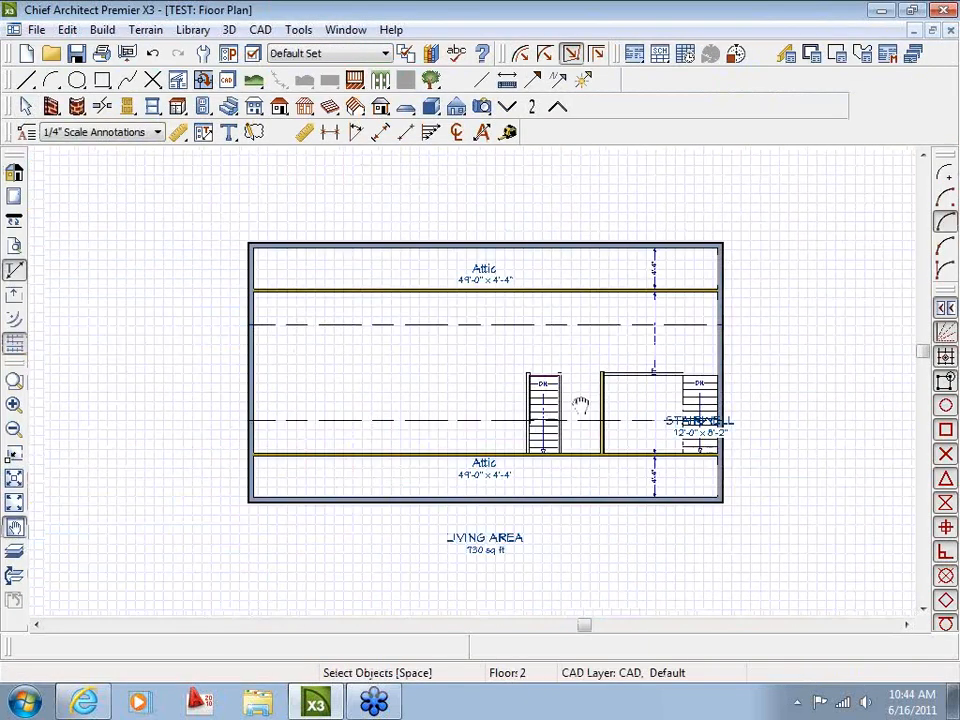
{"action": "scroll", "coordinate": [545, 395], "scroll_direction": "up", "scroll_amount": 2}
Step: Switch to the Untitled 2 floor plan, look through its levels up to floor 3, and return to floor 1
{"action": "left_click", "coordinate": [345, 29]}
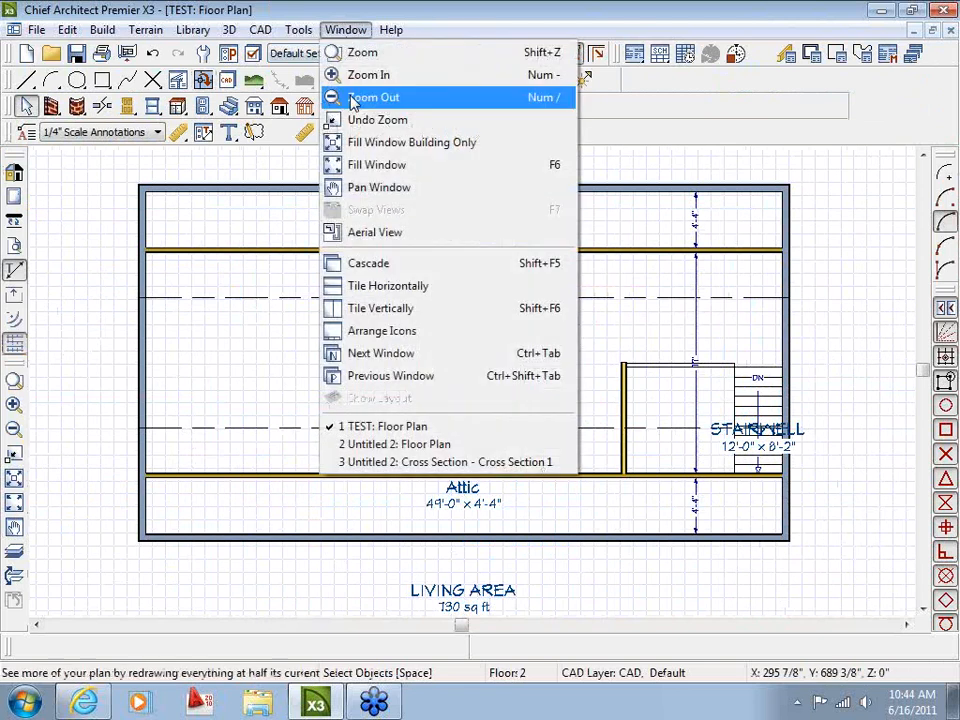
{"action": "left_click", "coordinate": [395, 444]}
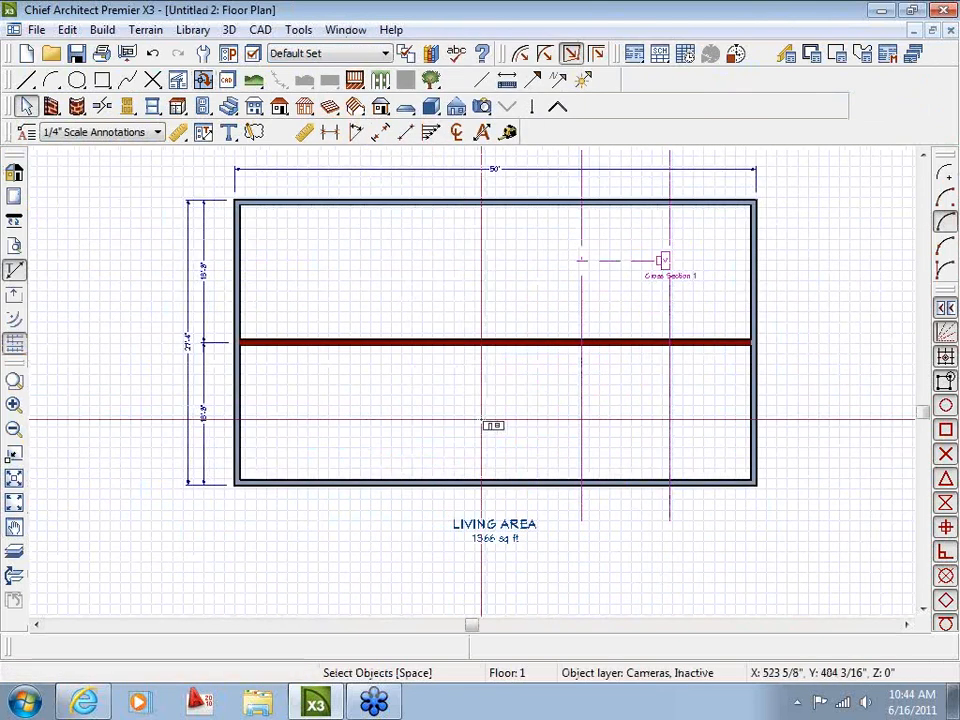
{"action": "middle_click_drag", "start_coordinate": [550, 397], "coordinate": [482, 454]}
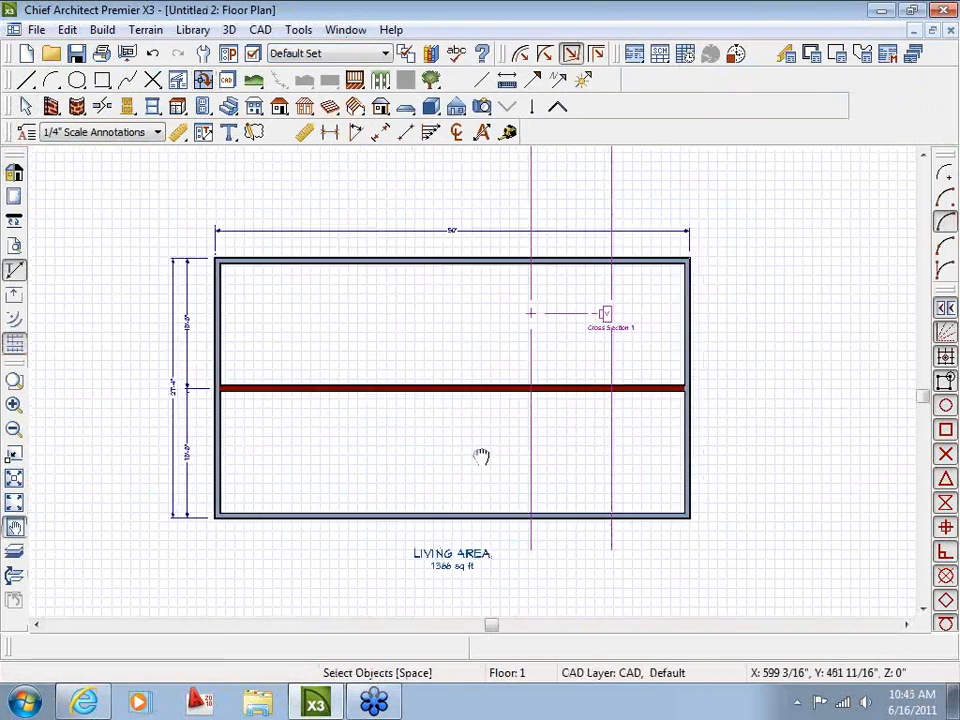
{"action": "left_click", "coordinate": [559, 114]}
{"action": "left_click", "coordinate": [558, 114]}
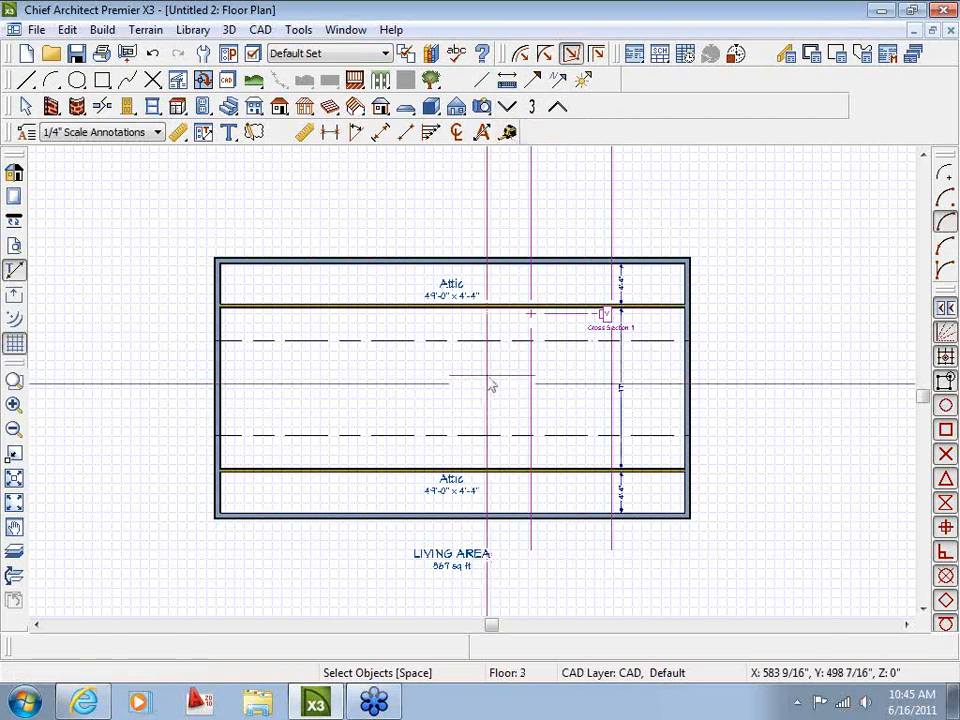
{"action": "left_click", "coordinate": [510, 113]}
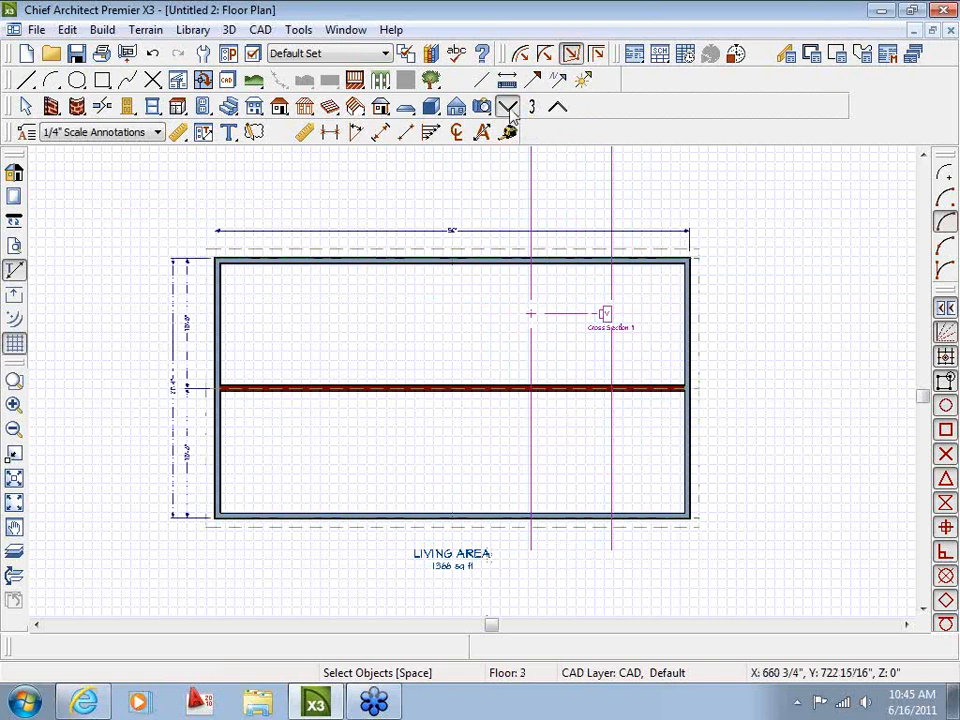
{"action": "left_click", "coordinate": [510, 113]}
Step: On floor 1, draw two short separate straight staircases below the red wall, one 54" long going up and one 45" long going left
{"action": "scroll", "coordinate": [455, 448], "scroll_direction": "up", "scroll_amount": 3}
{"action": "middle_click_drag", "start_coordinate": [458, 455], "coordinate": [396, 429]}
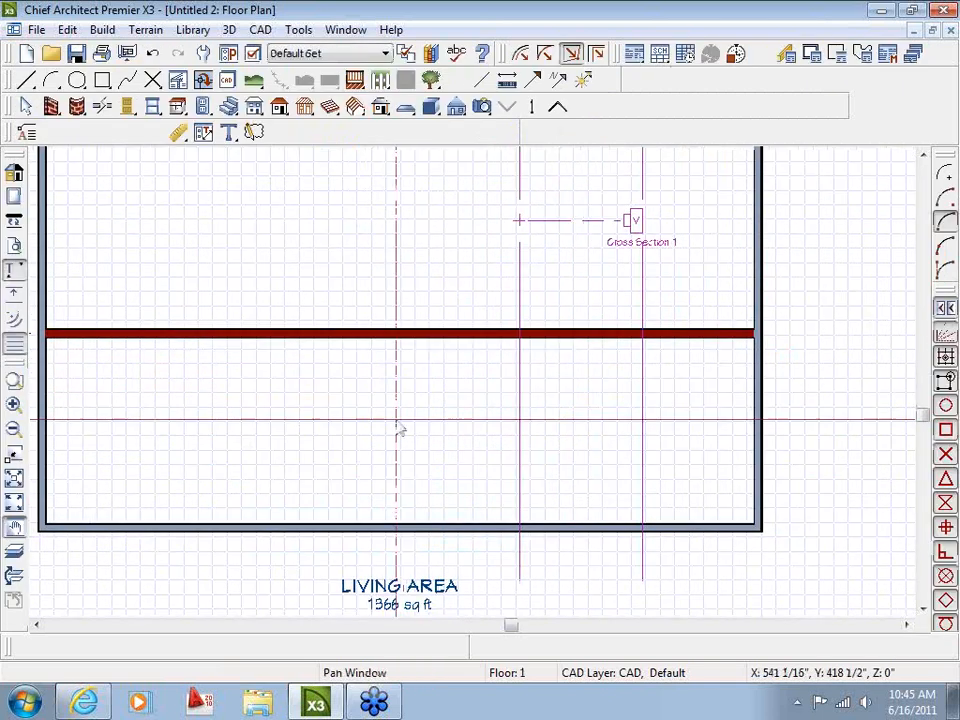
{"action": "scroll", "coordinate": [441, 418], "scroll_direction": "up", "scroll_amount": 1}
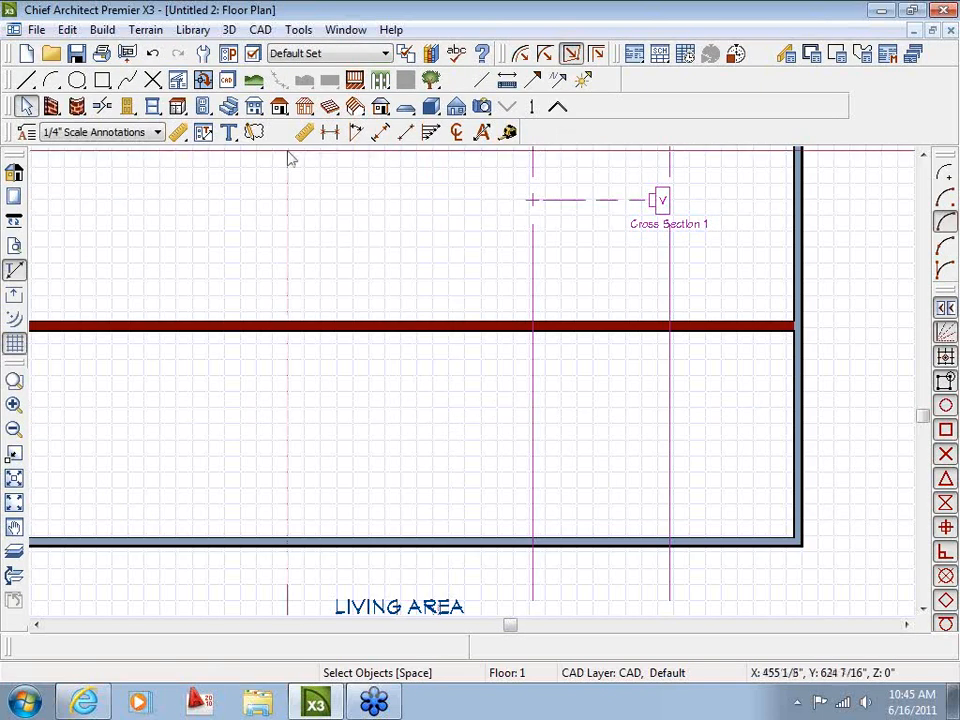
{"action": "left_click", "coordinate": [229, 107]}
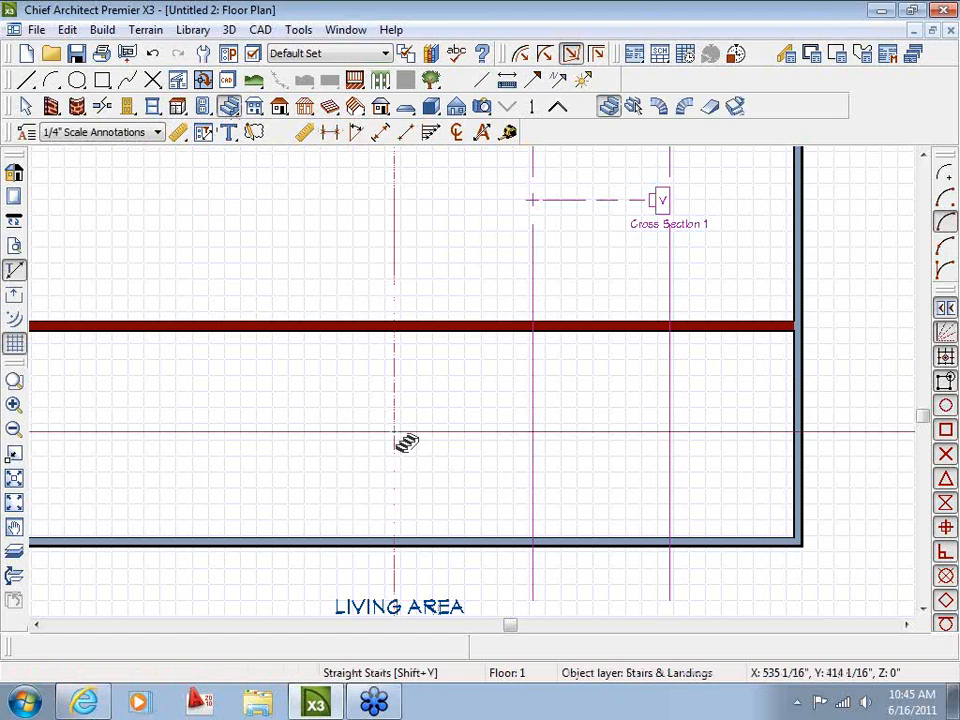
{"action": "left_click", "coordinate": [461, 387]}
{"action": "scroll", "coordinate": [418, 390], "scroll_direction": "up", "scroll_amount": 1}
{"action": "scroll", "coordinate": [428, 398], "scroll_direction": "up", "scroll_amount": 1}
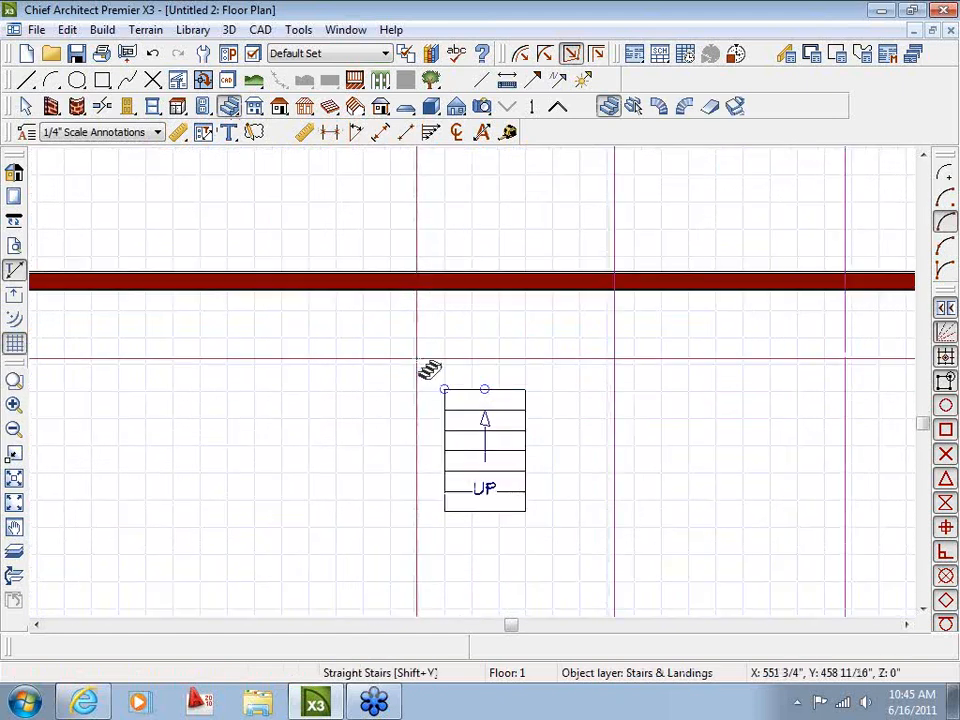
{"action": "left_click_drag", "start_coordinate": [426, 369], "coordinate": [330, 364]}
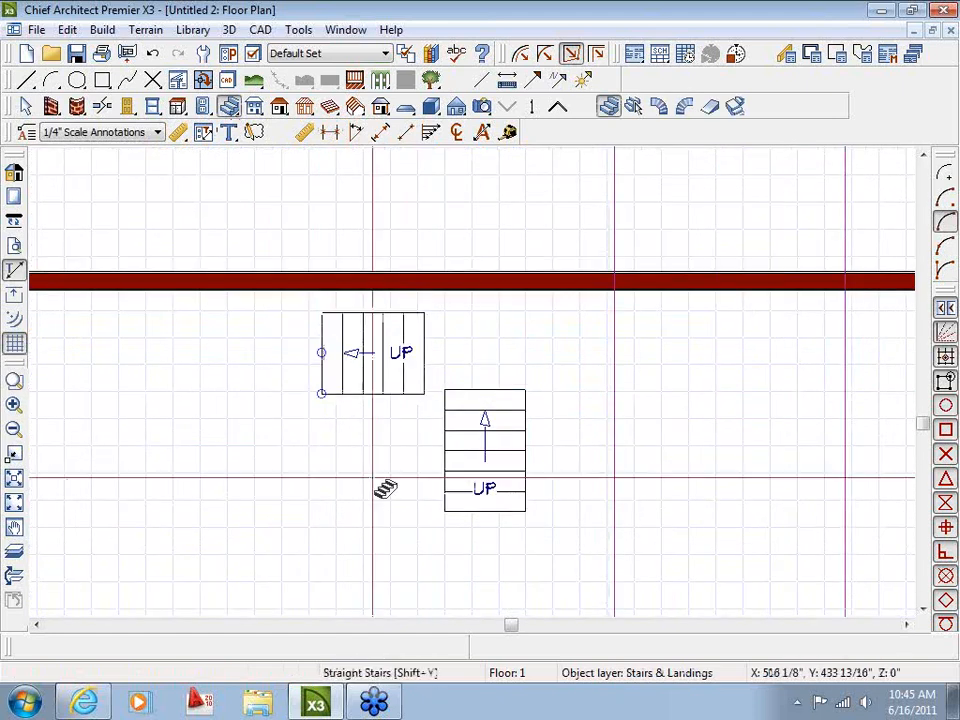
{"action": "key", "text": "space"}
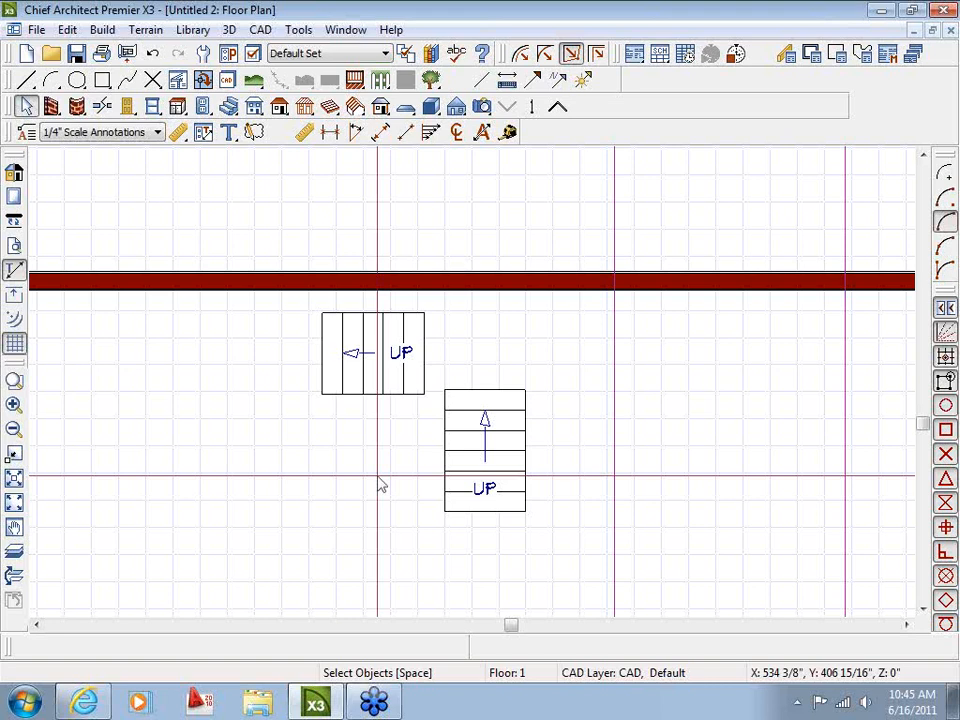
Step: Draw a third straight staircase about 99" long near the left exterior wall, going up toward the red wall
{"action": "scroll", "coordinate": [440, 515], "scroll_direction": "up", "scroll_amount": 1}
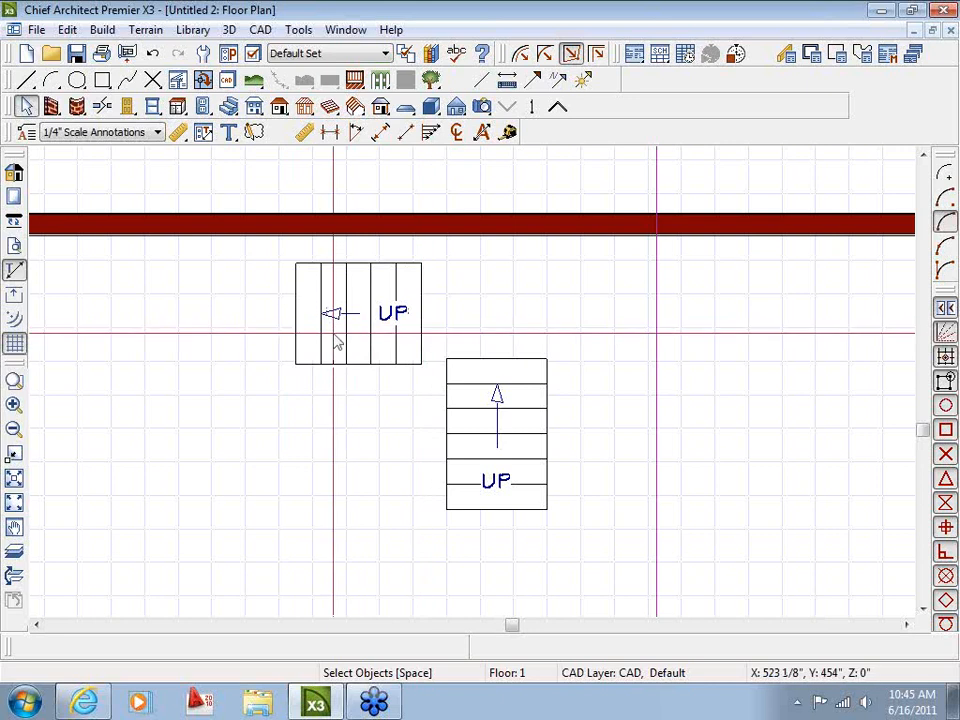
{"action": "scroll", "coordinate": [333, 334], "scroll_direction": "down", "scroll_amount": 1}
{"action": "middle_click_drag", "start_coordinate": [217, 454], "coordinate": [435, 416]}
{"action": "scroll", "coordinate": [295, 431], "scroll_direction": "down", "scroll_amount": 2}
{"action": "middle_click_drag", "start_coordinate": [295, 431], "coordinate": [508, 435]}
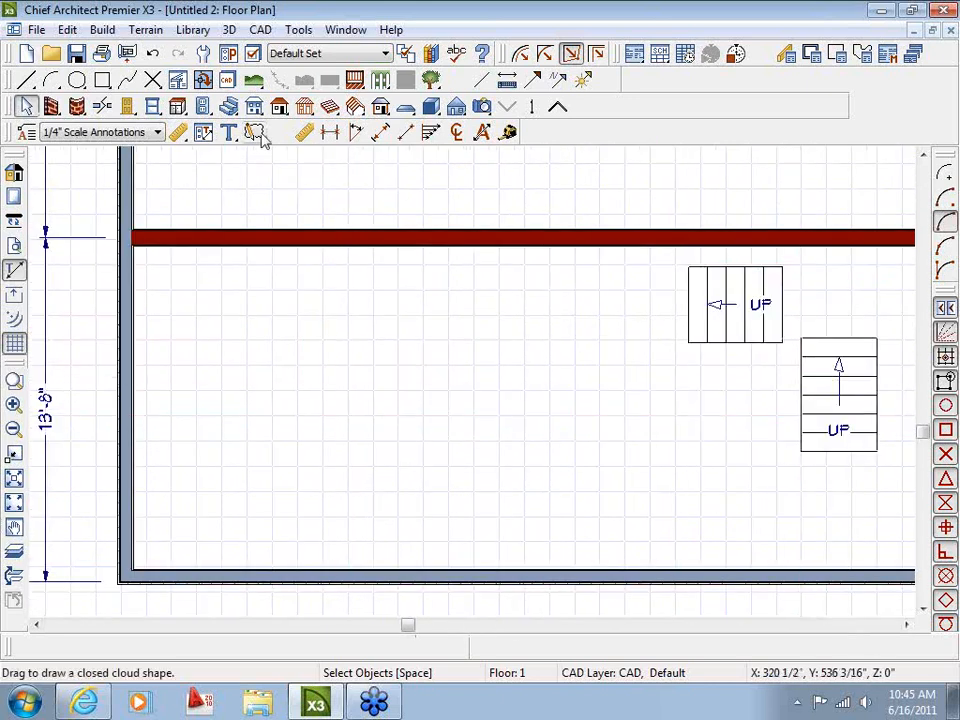
{"action": "left_click", "coordinate": [229, 106]}
{"action": "left_click_drag", "start_coordinate": [300, 505], "coordinate": [296, 299]}
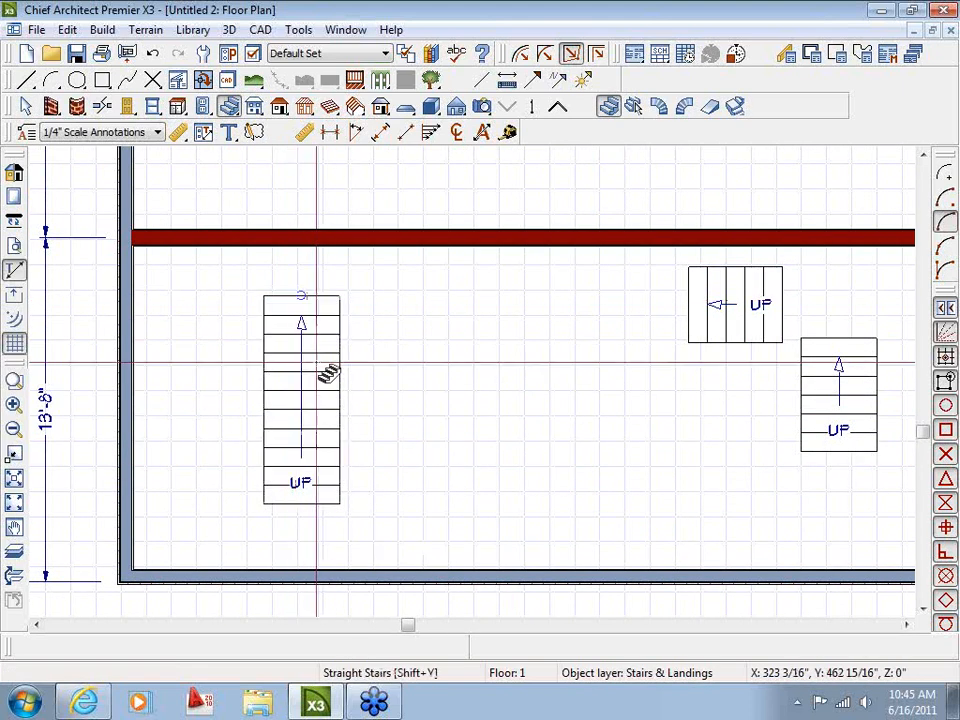
{"action": "key", "text": "space"}
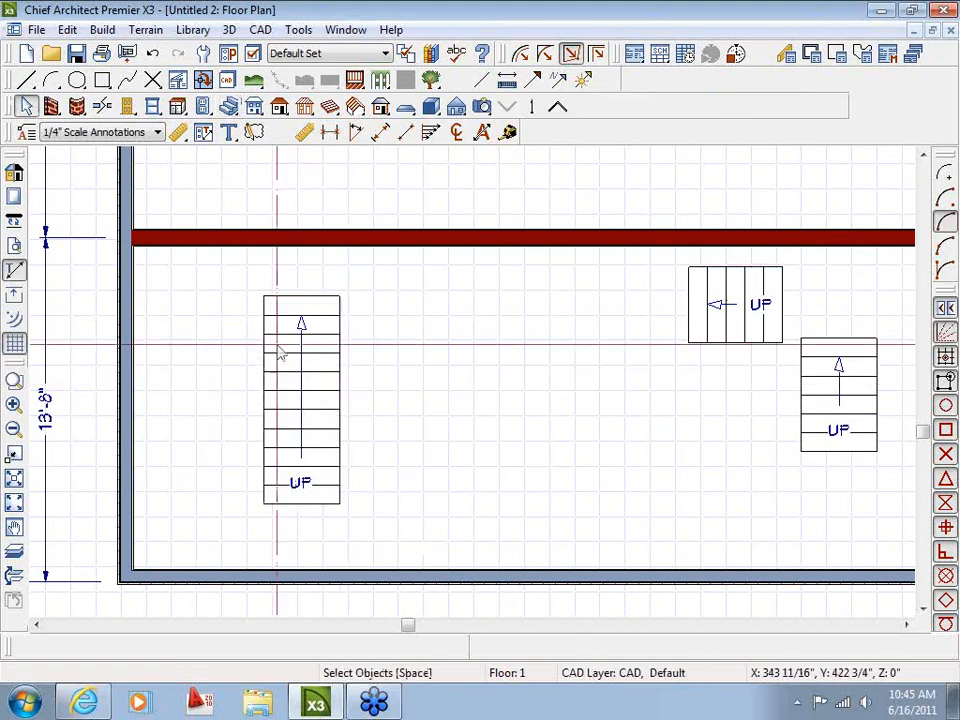
Step: In the long staircase's specification, try 12 treads and settle on 13
{"action": "left_click", "coordinate": [331, 419]}
{"action": "double_click", "coordinate": [331, 419]}
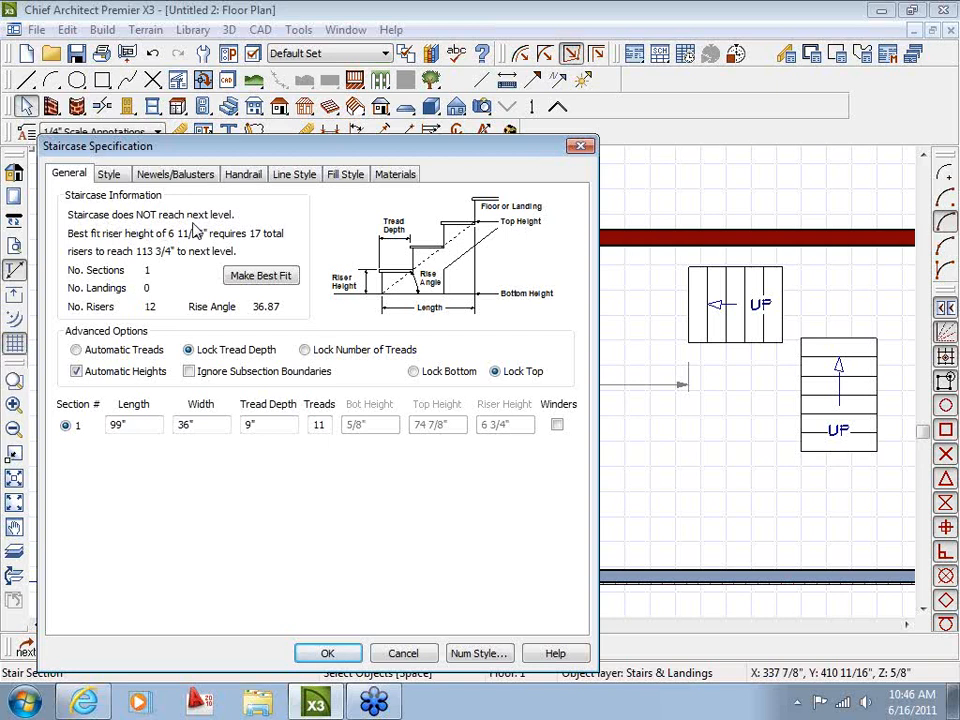
{"action": "left_click_drag", "start_coordinate": [330, 427], "coordinate": [312, 432]}
{"action": "type", "text": "1"}
{"action": "key", "text": "Tab"}
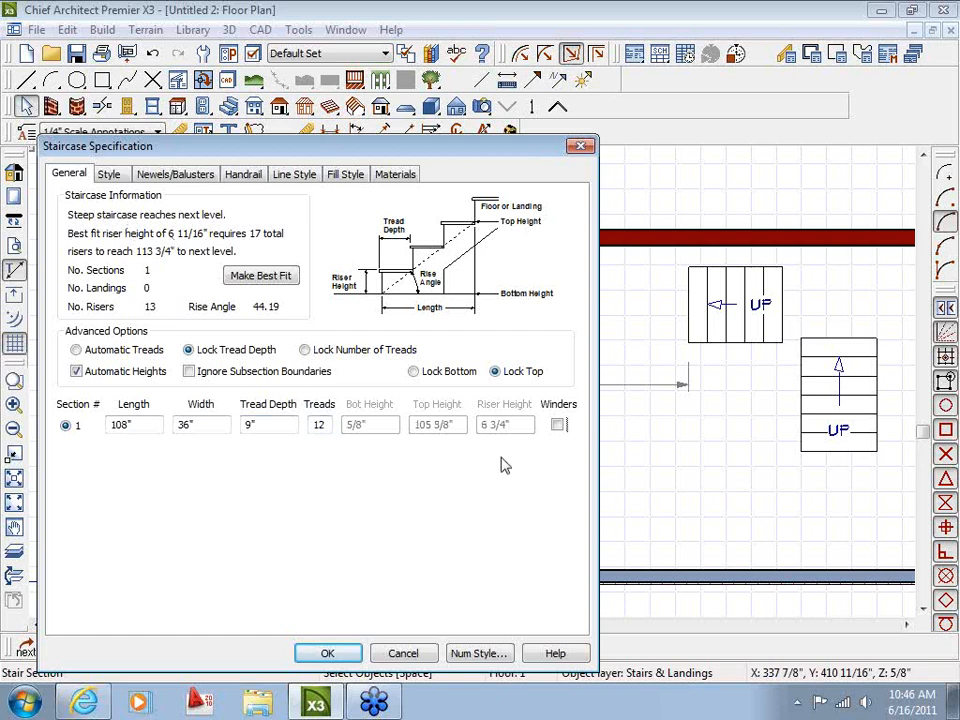
{"action": "double_click", "coordinate": [330, 427]}
{"action": "type", "text": "1"}
{"action": "key", "text": "Tab"}
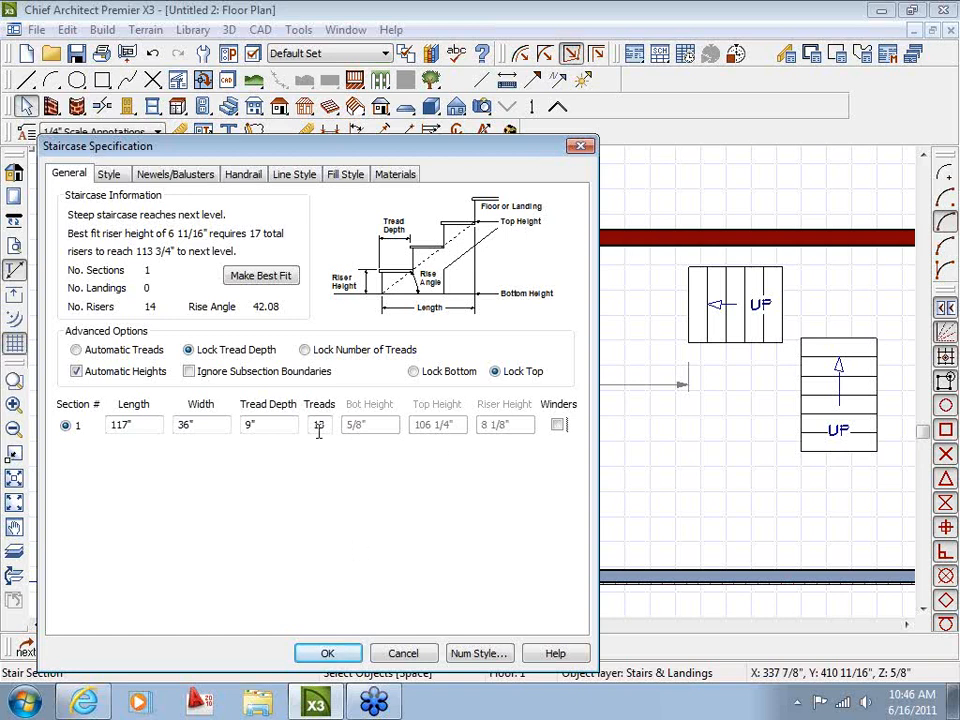
{"action": "left_click", "coordinate": [327, 653]}
Step: Review the specifications of the two short staircases and give the left-going one six treads so it reaches the upward one's corner
{"action": "middle_click_drag", "start_coordinate": [596, 482], "coordinate": [184, 497]}
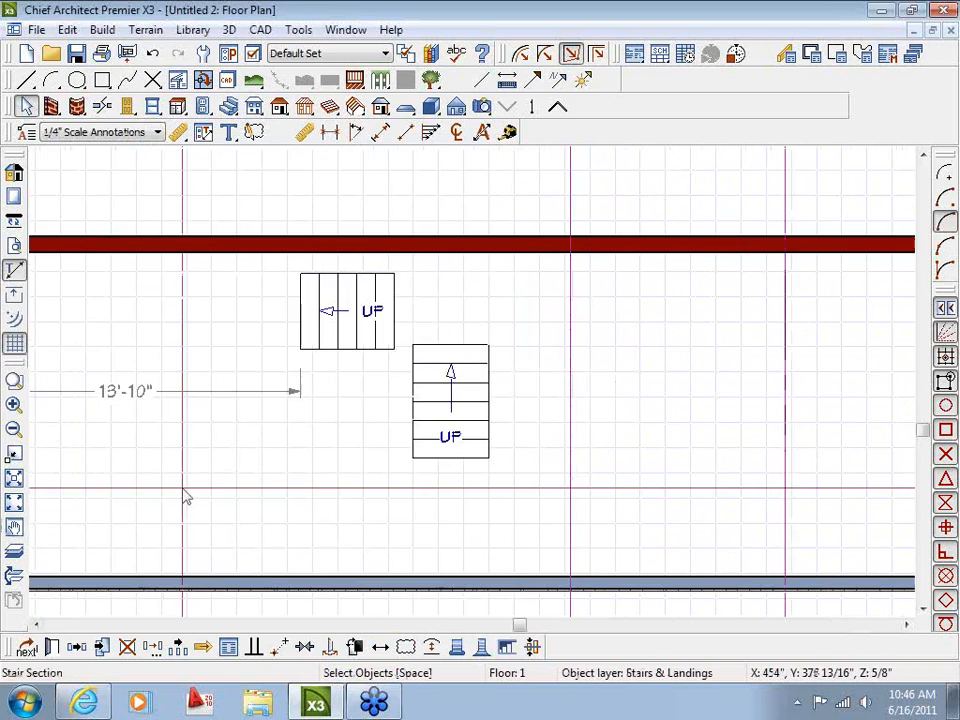
{"action": "scroll", "coordinate": [460, 440], "scroll_direction": "up", "scroll_amount": 3}
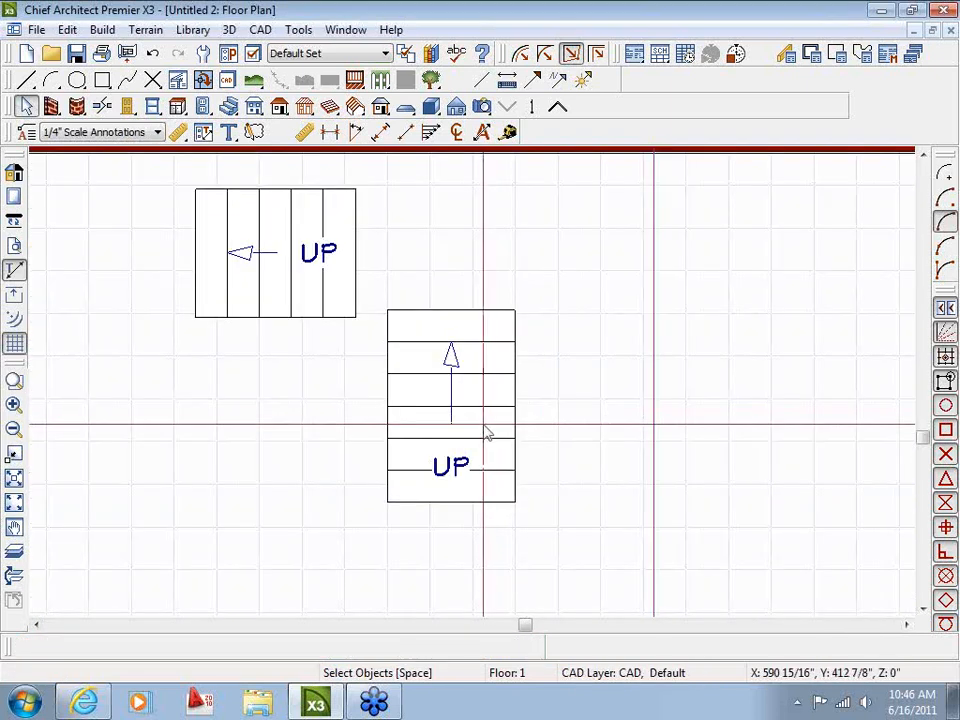
{"action": "double_click", "coordinate": [487, 432]}
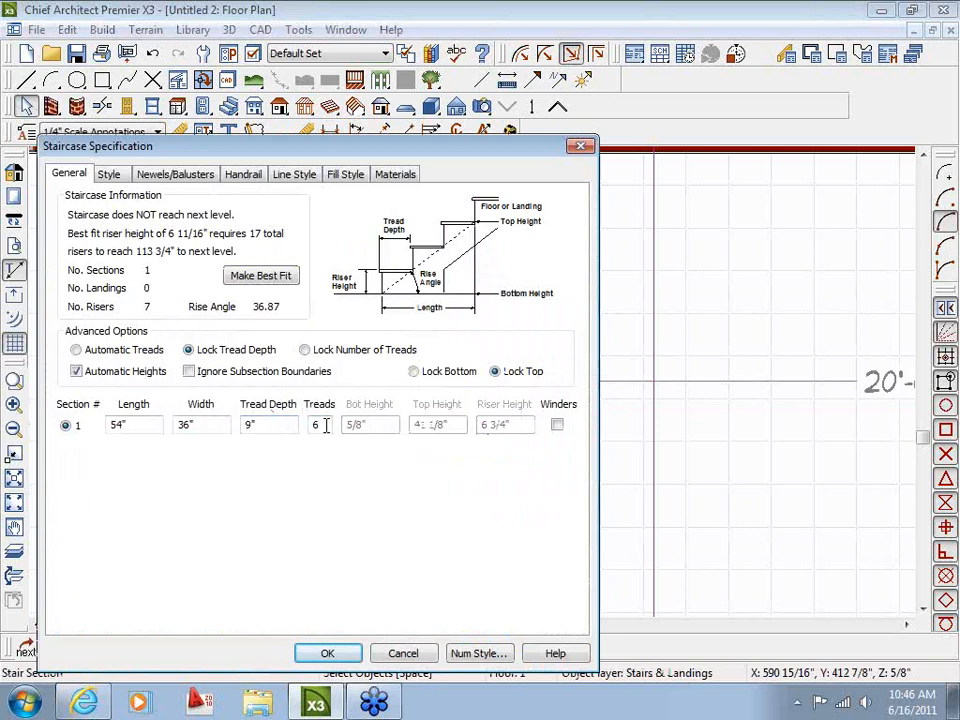
{"action": "left_click", "coordinate": [328, 653]}
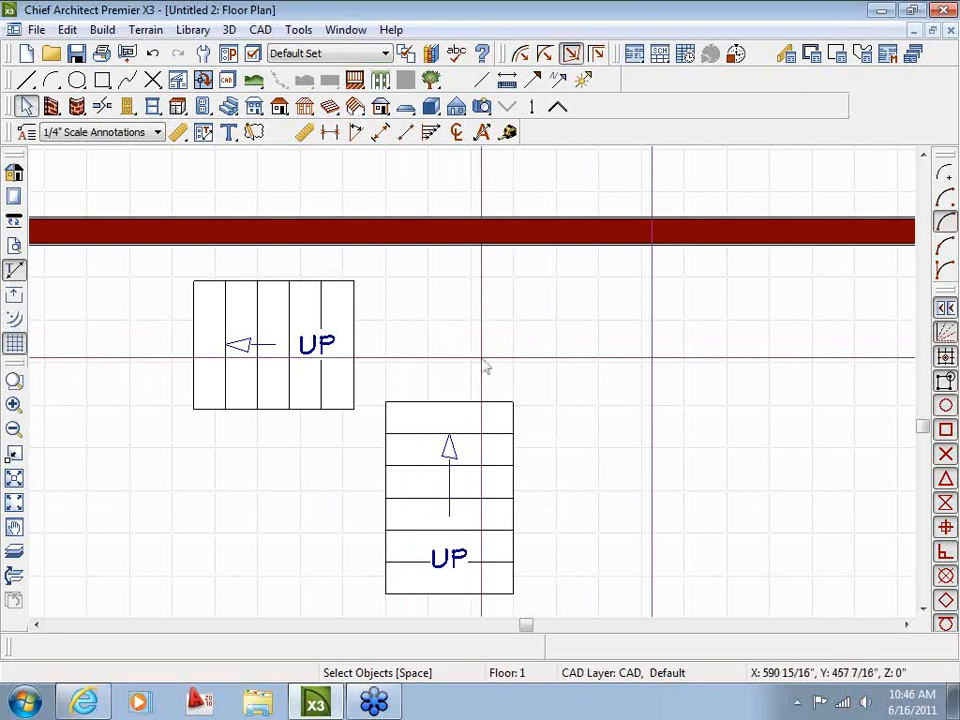
{"action": "double_click", "coordinate": [310, 396]}
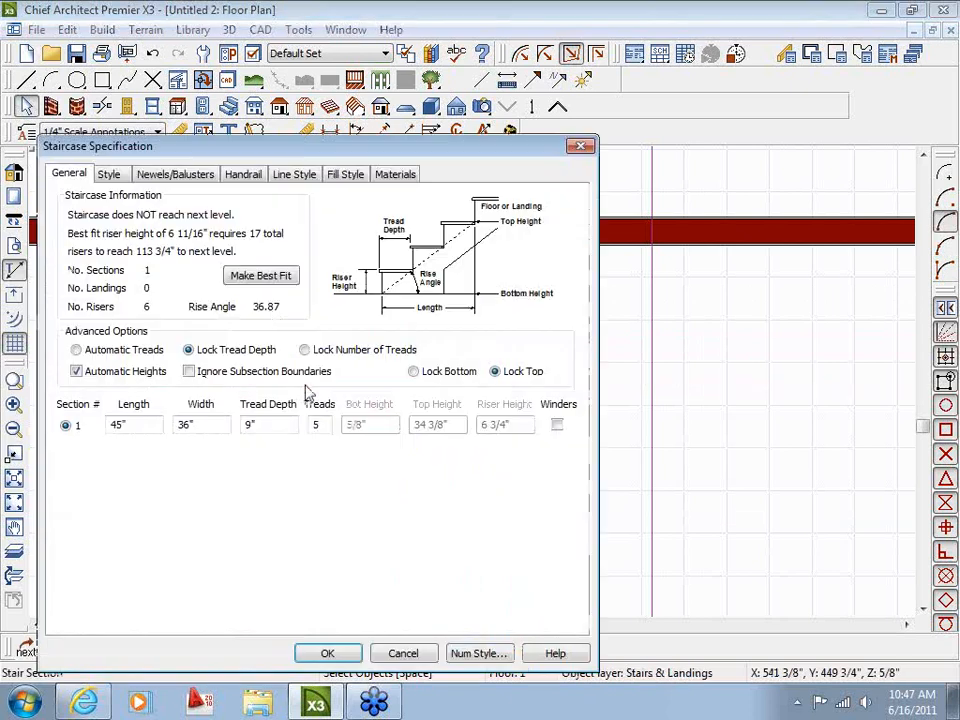
{"action": "left_click", "coordinate": [330, 655]}
{"action": "left_click", "coordinate": [366, 585]}
{"action": "scroll", "coordinate": [420, 446], "scroll_direction": "down", "scroll_amount": 2}
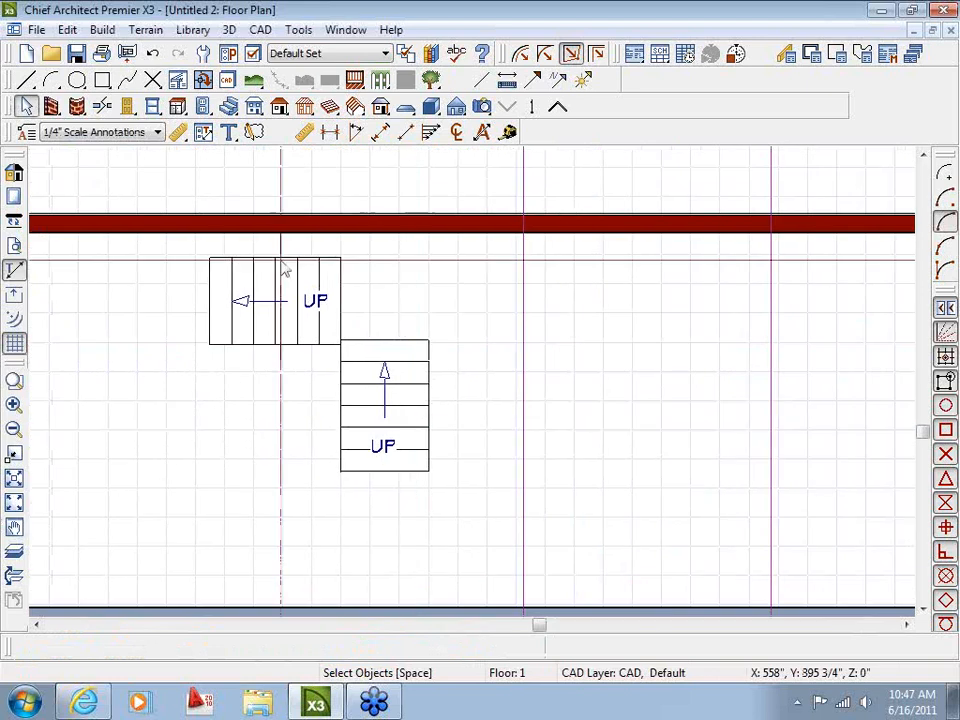
Step: Move the two short staircases together away from the east exterior wall to free the space there
{"action": "scroll", "coordinate": [358, 441], "scroll_direction": "down", "scroll_amount": 2}
{"action": "left_click", "coordinate": [358, 441]}
{"action": "left_click", "coordinate": [310, 350], "text": "shift"}
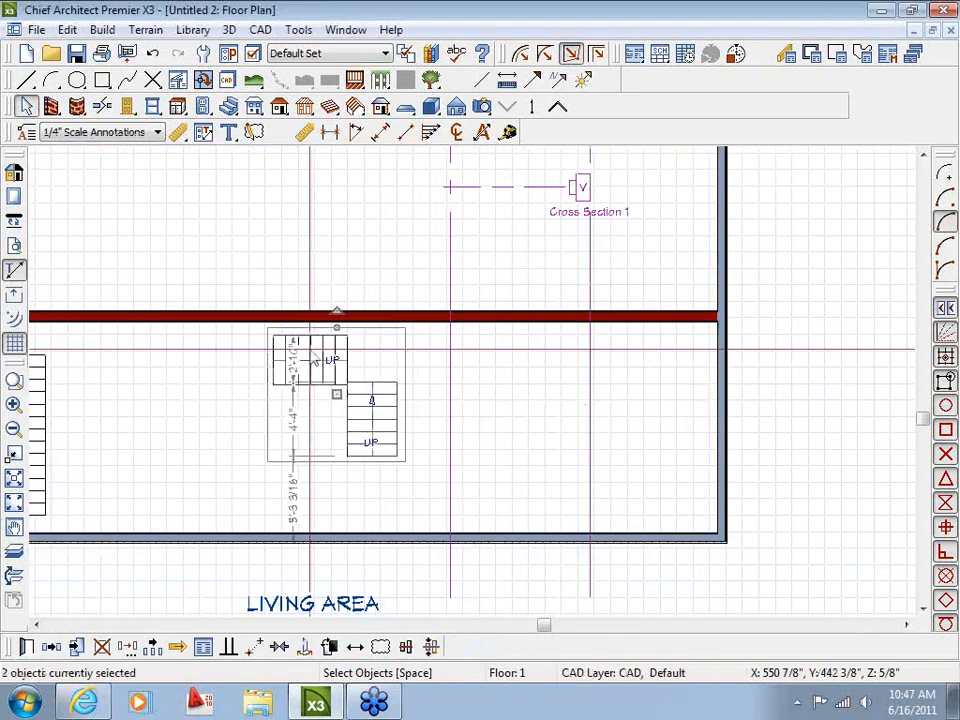
{"action": "left_click_drag", "start_coordinate": [336, 396], "coordinate": [147, 432]}
{"action": "left_click", "coordinate": [373, 420]}
{"action": "scroll", "coordinate": [373, 420], "scroll_direction": "up", "scroll_amount": 2}
Step: Draw a straight interior wall from the red wall down to the lower exterior wall, to the right of the short staircases
{"action": "left_click", "coordinate": [52, 108]}
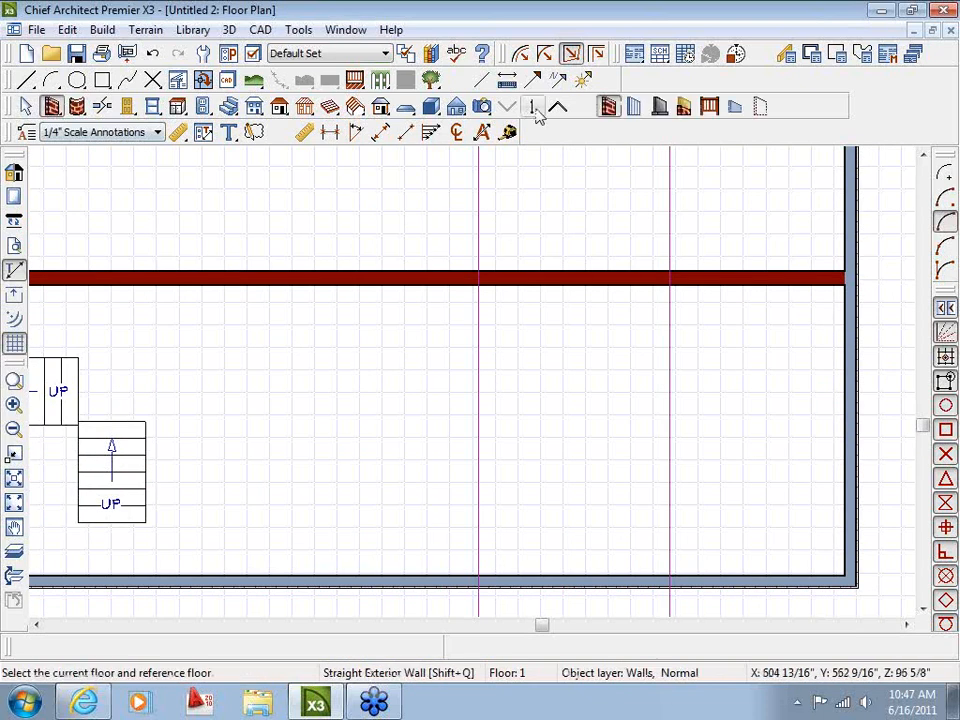
{"action": "left_click", "coordinate": [633, 107]}
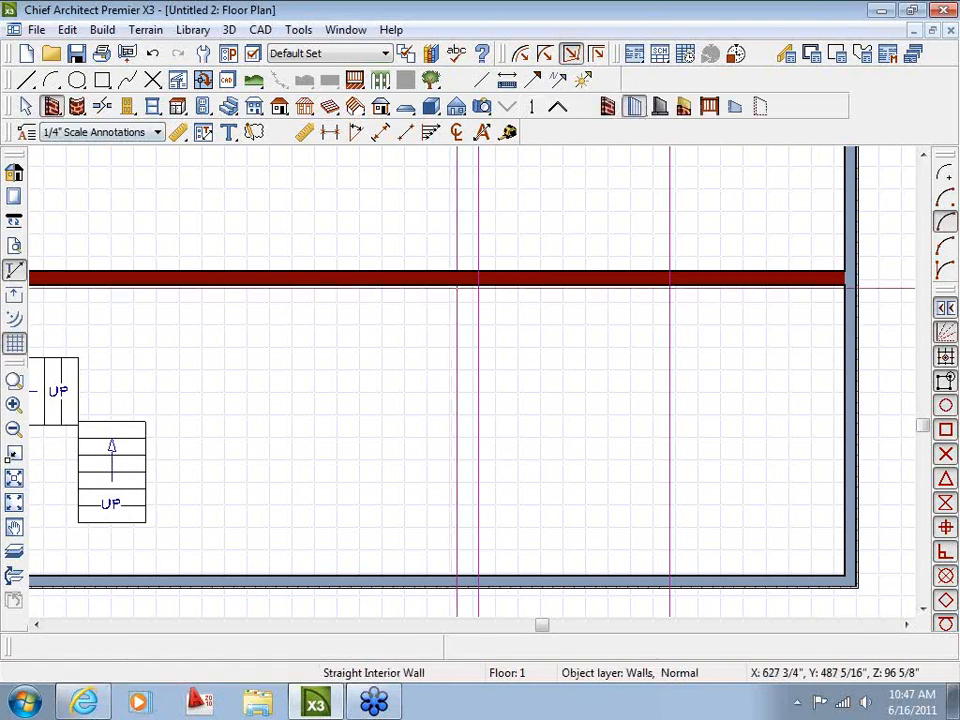
{"action": "left_click_drag", "start_coordinate": [457, 285], "coordinate": [453, 574]}
{"action": "scroll", "coordinate": [456, 595], "scroll_direction": "up", "scroll_amount": 1}
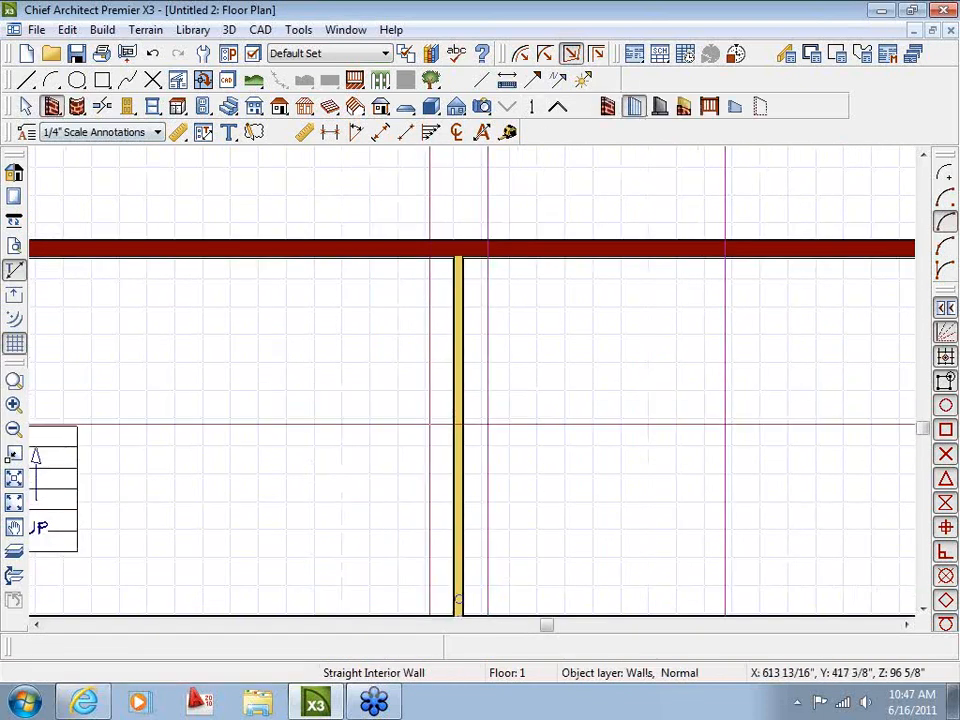
Step: Draw stepped interior walls from the red wall around to the long interior wall, enclosing an L-shaped stairwell
{"action": "scroll", "coordinate": [430, 424], "scroll_direction": "down", "scroll_amount": 1}
{"action": "mouse_move", "coordinate": [251, 289]}
{"action": "left_mouse_down"}
{"action": "mouse_move", "coordinate": [250, 396]}
{"action": "mouse_move", "coordinate": [386, 398]}
{"action": "left_mouse_up"}
{"action": "mouse_move", "coordinate": [386, 398]}
{"action": "left_mouse_down"}
{"action": "mouse_move", "coordinate": [385, 548]}
{"action": "mouse_move", "coordinate": [455, 547]}
{"action": "left_mouse_up"}
{"action": "scroll", "coordinate": [386, 452], "scroll_direction": "up", "scroll_amount": 1}
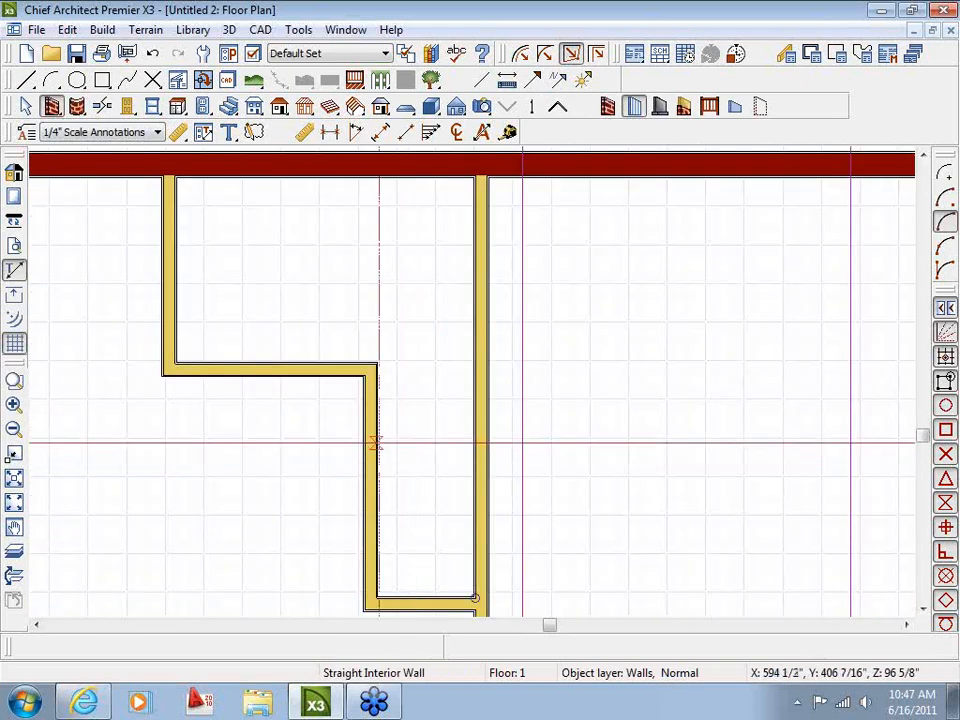
Step: Set the horizontal jog wall's distance from the red wall to 36"
{"action": "key", "text": "space"}
{"action": "left_click", "coordinate": [285, 370]}
{"action": "left_click", "coordinate": [320, 285]}
{"action": "type", "text": "3"}
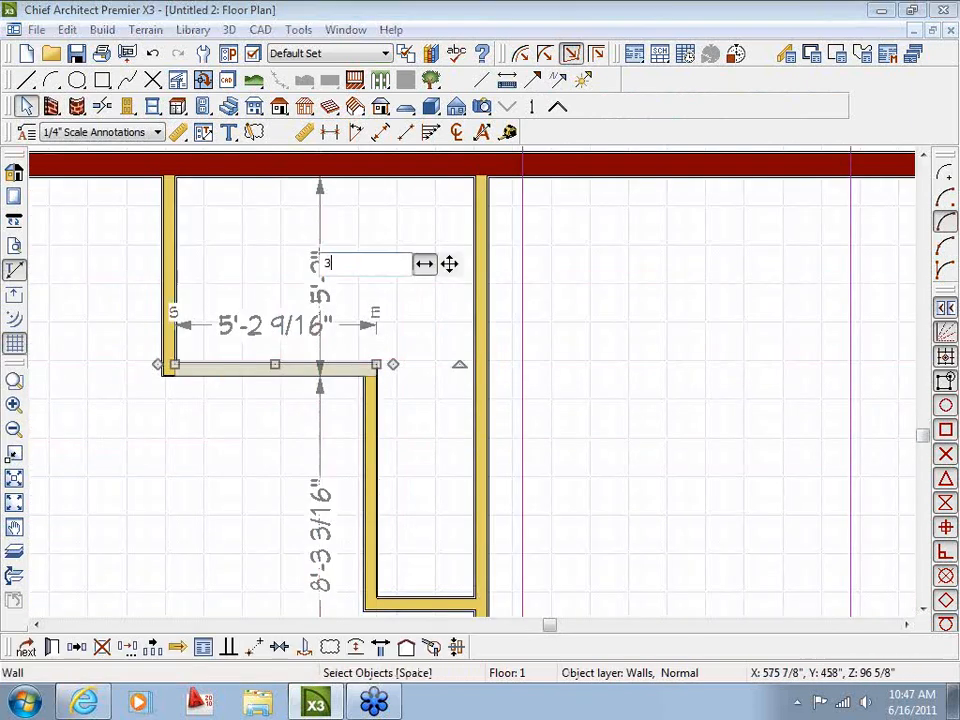
{"action": "type", "text": "6"}
{"action": "key", "text": "Return"}
{"action": "key", "text": "Escape"}
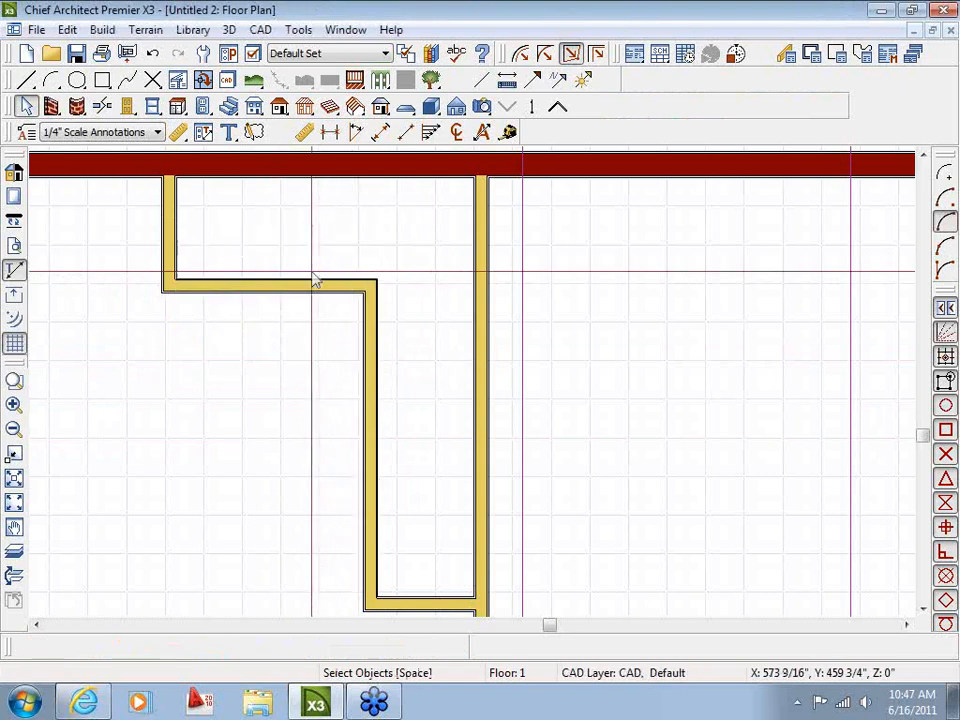
Step: Set the vertical jog wall's distance from the long interior wall to 3'
{"action": "left_click", "coordinate": [378, 371]}
{"action": "left_click", "coordinate": [435, 404]}
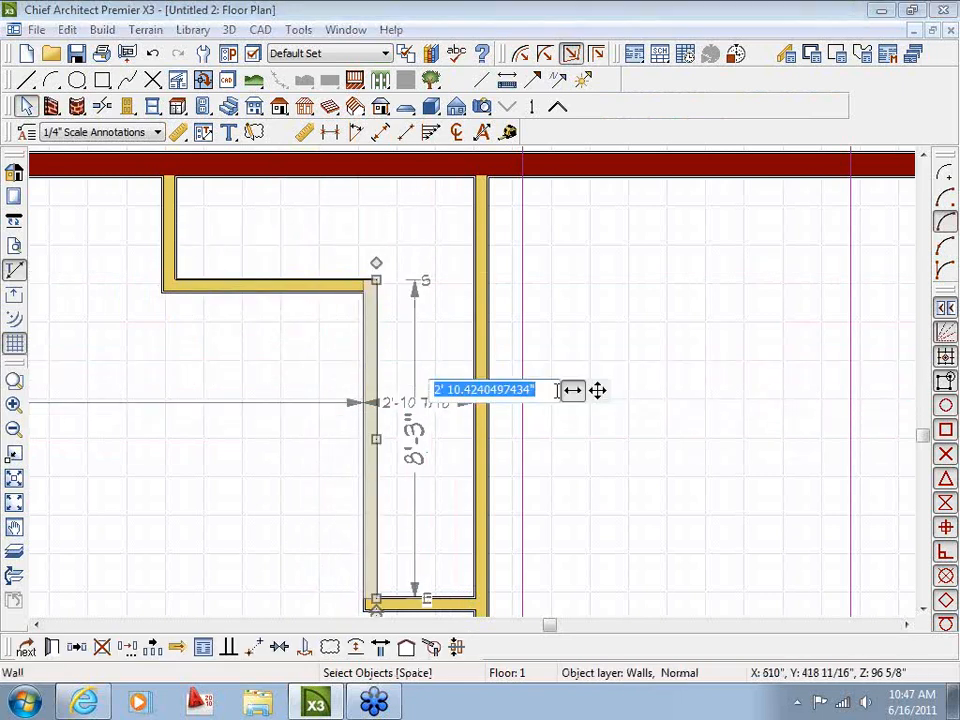
{"action": "key", "text": "Return"}
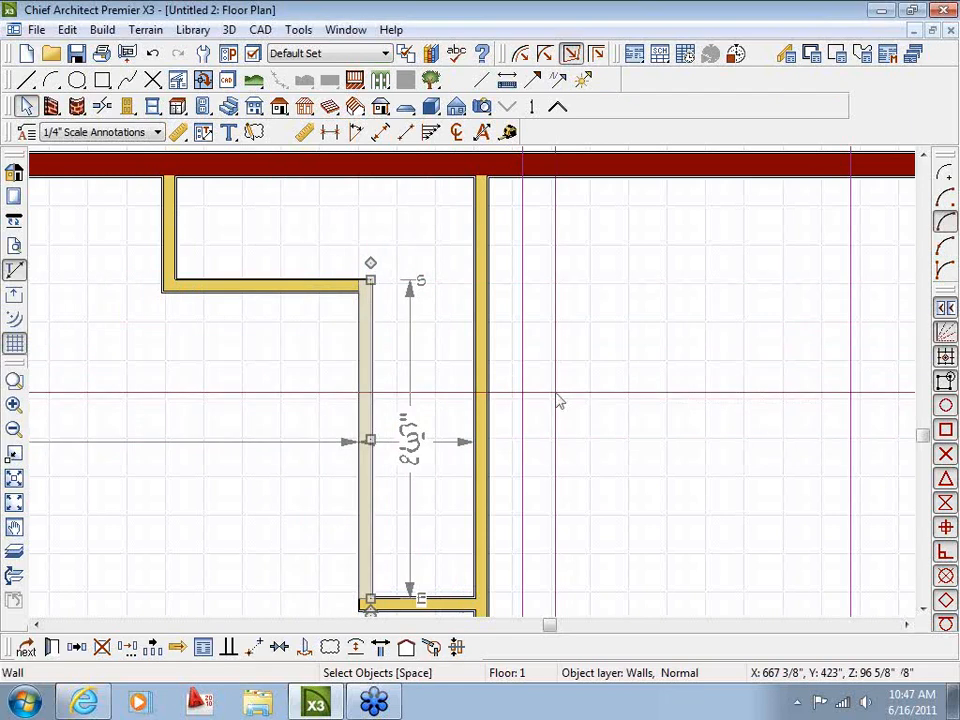
{"action": "key", "text": "Escape"}
Step: Check the horizontal jog wall's dimension and set the temporary dimension defaults to locate both wall sides when a wall is selected
{"action": "scroll", "coordinate": [250, 300], "scroll_direction": "up", "scroll_amount": 3}
{"action": "middle_click_drag", "start_coordinate": [266, 314], "coordinate": [311, 444]}
{"action": "left_click", "coordinate": [330, 409]}
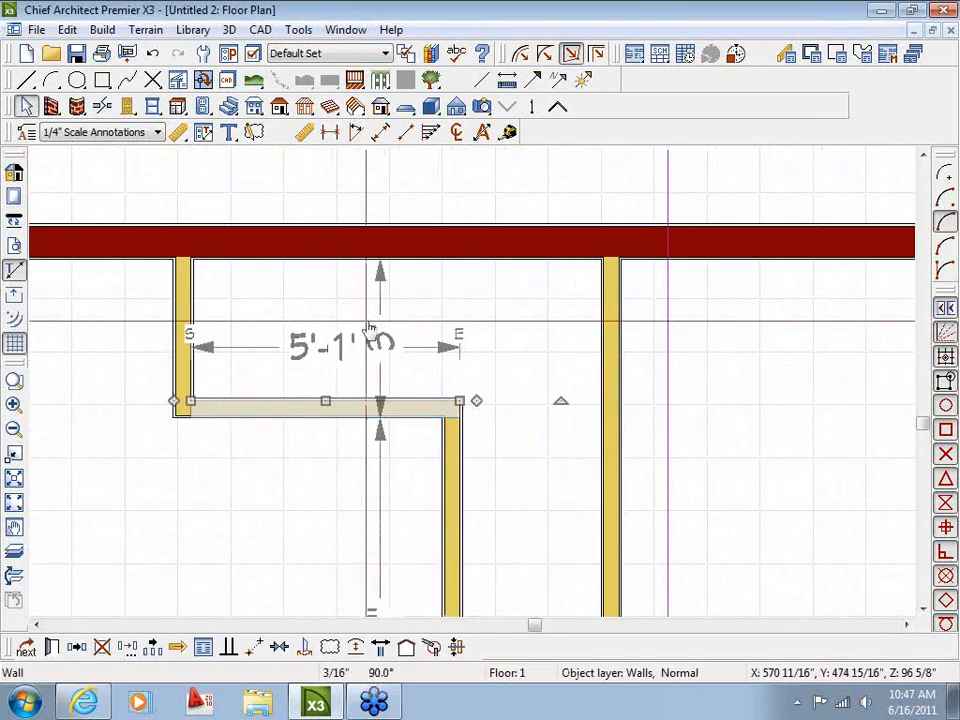
{"action": "scroll", "coordinate": [400, 272], "scroll_direction": "up", "scroll_amount": 2}
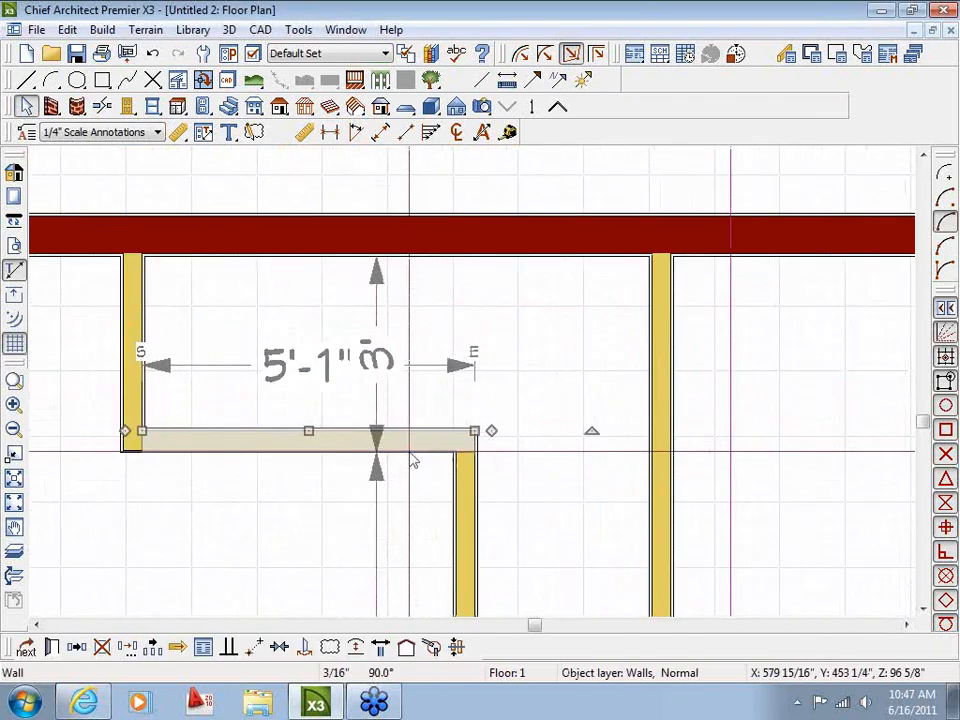
{"action": "key", "text": "Escape"}
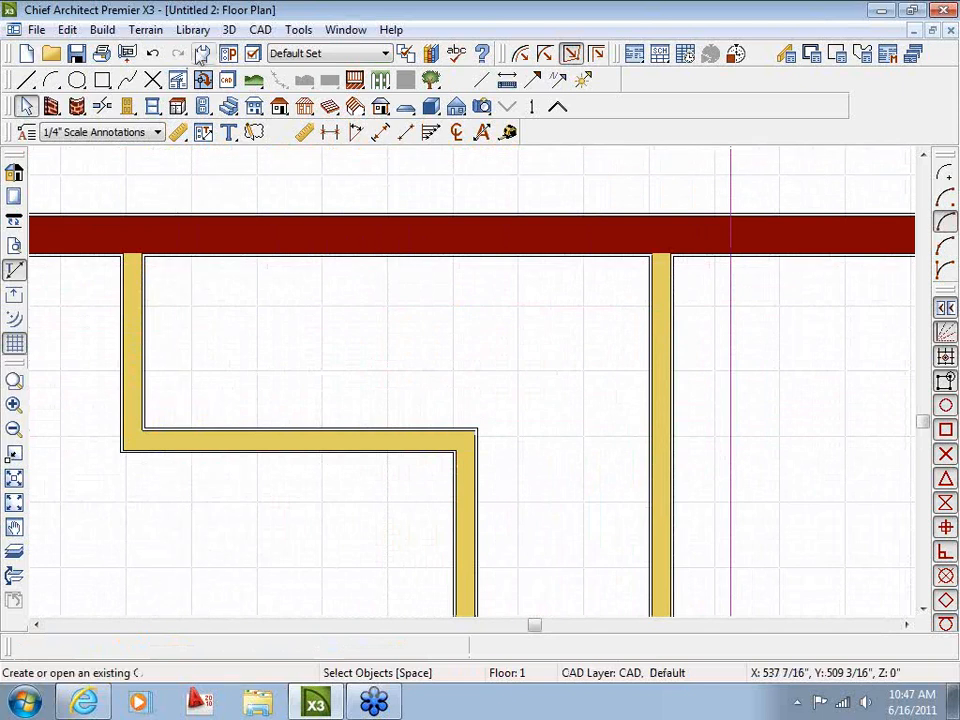
{"action": "left_click", "coordinate": [203, 54]}
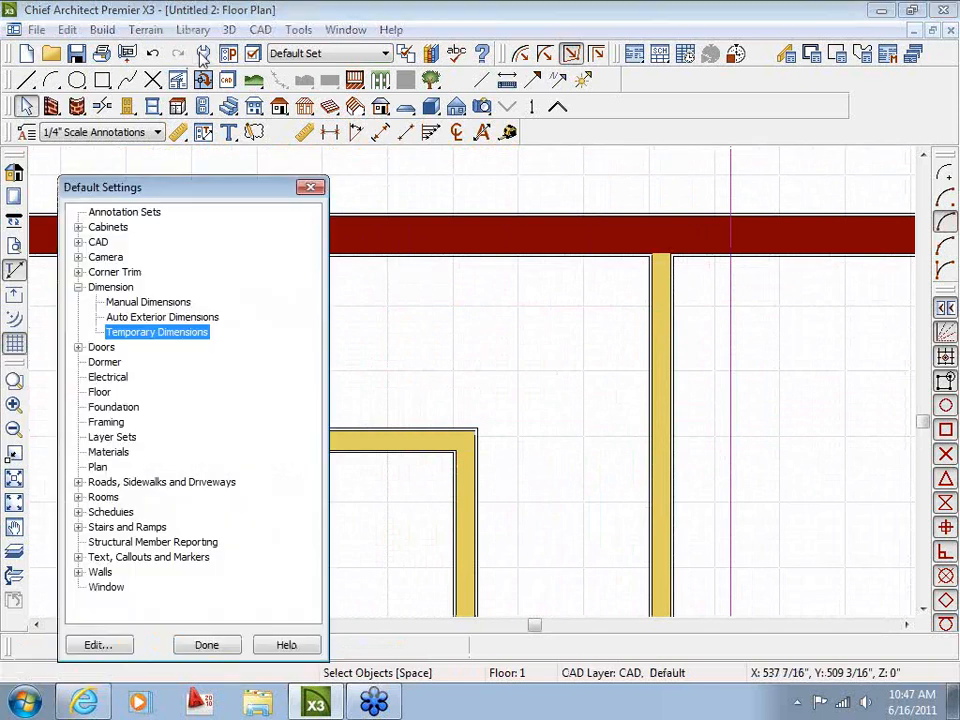
{"action": "double_click", "coordinate": [150, 332]}
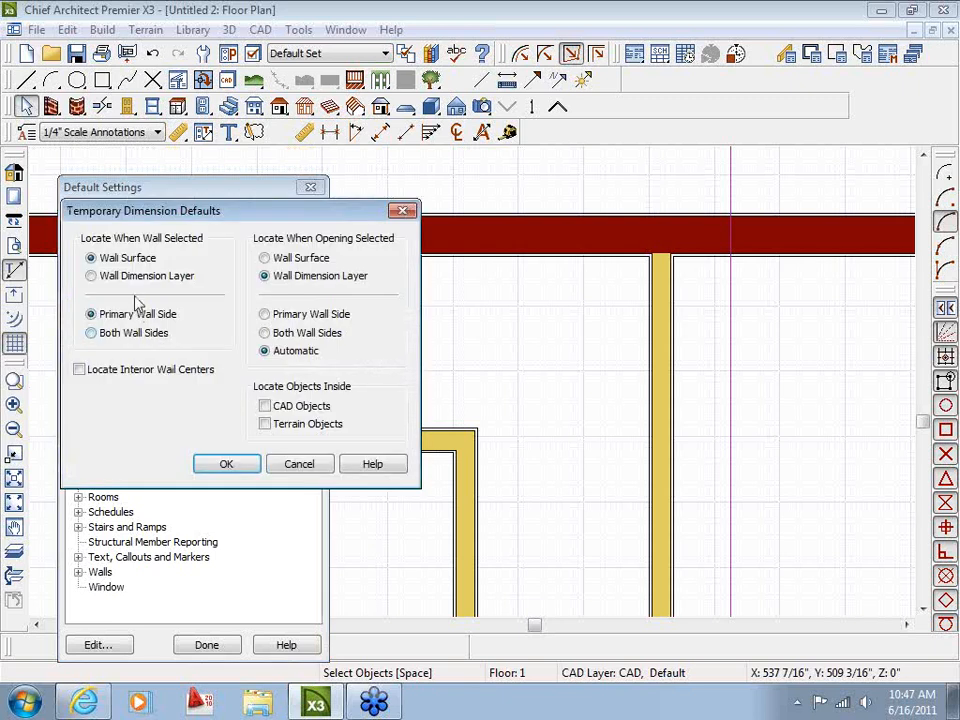
{"action": "left_click", "coordinate": [225, 465]}
{"action": "left_click", "coordinate": [228, 643]}
Step: Set 3' clear distances from the horizontal jog wall to the red wall and from the vertical jog wall to the long interior wall
{"action": "left_click", "coordinate": [312, 450]}
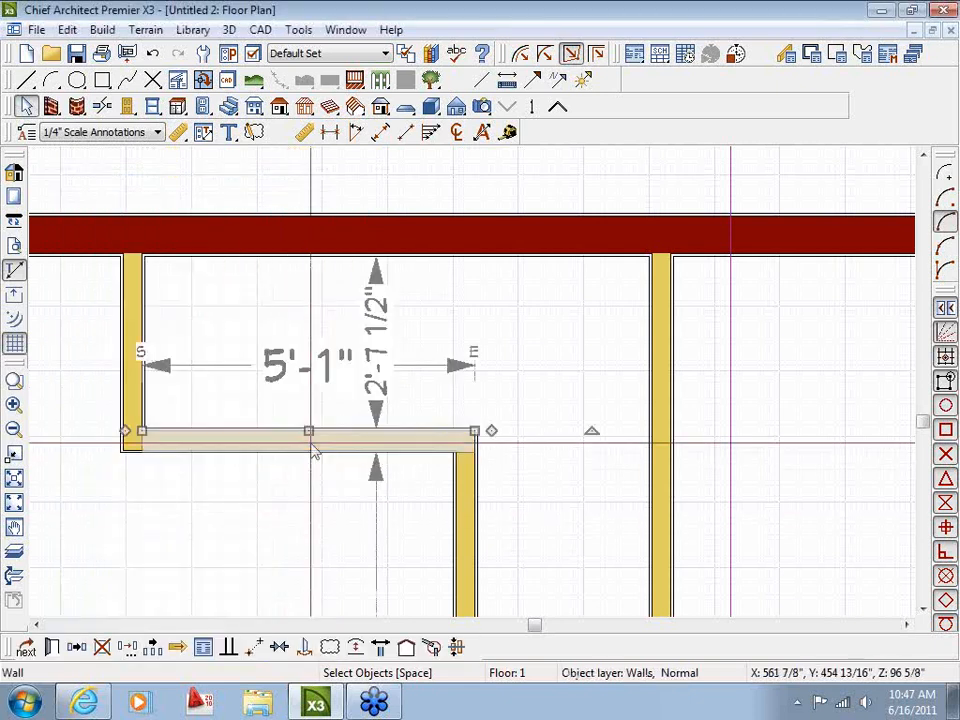
{"action": "left_click", "coordinate": [378, 338]}
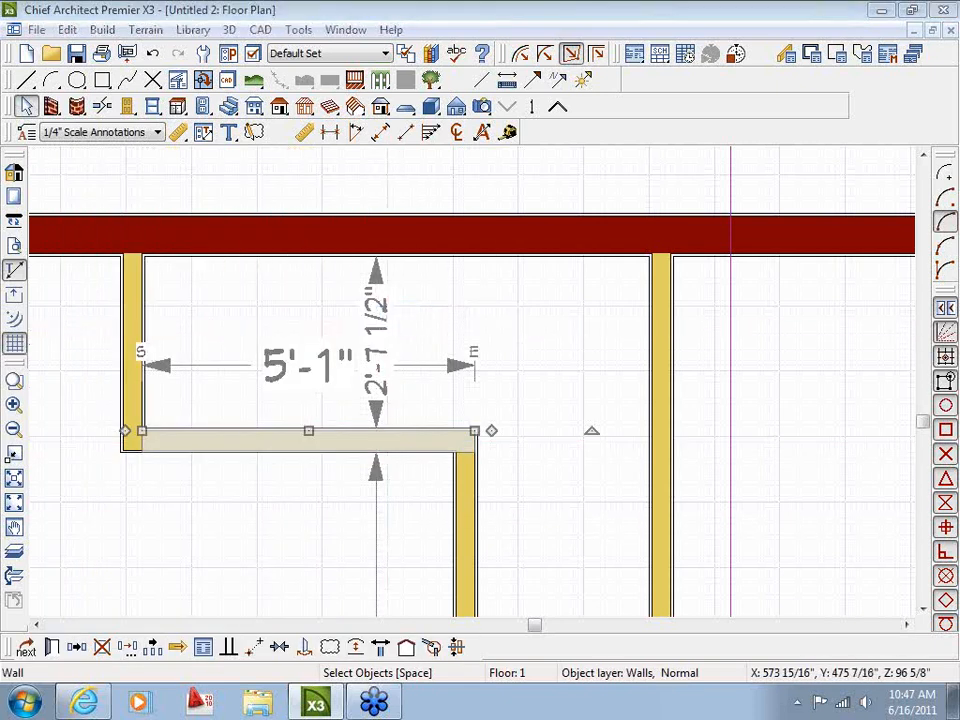
{"action": "key", "text": "Escape"}
{"action": "middle_click_drag", "start_coordinate": [320, 535], "coordinate": [242, 312]}
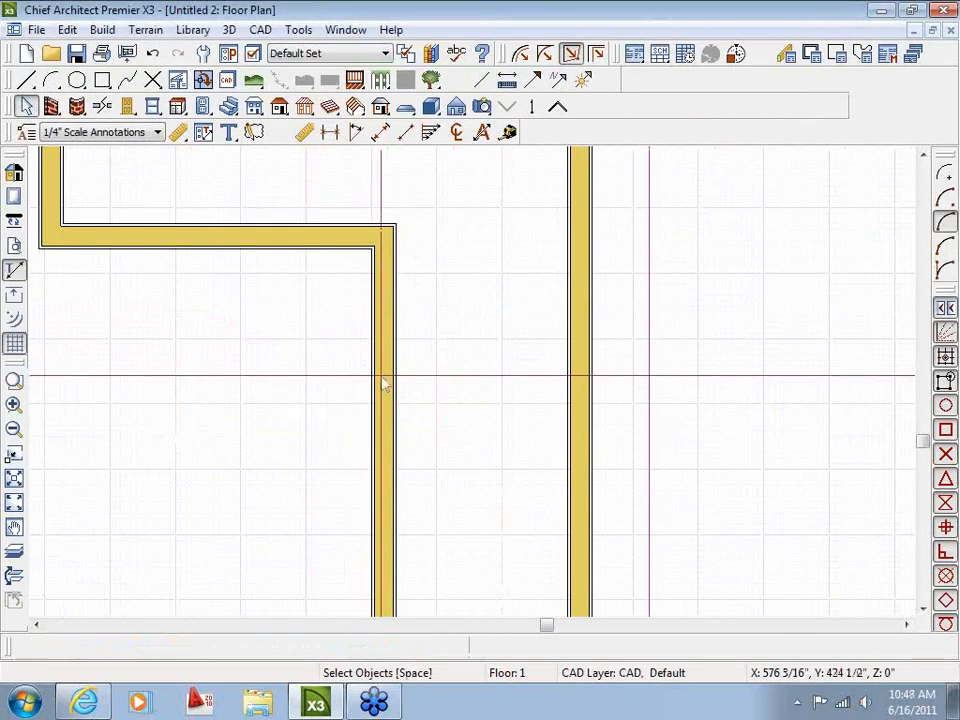
{"action": "left_click", "coordinate": [385, 385]}
{"action": "left_click", "coordinate": [468, 443]}
{"action": "key", "text": "Return"}
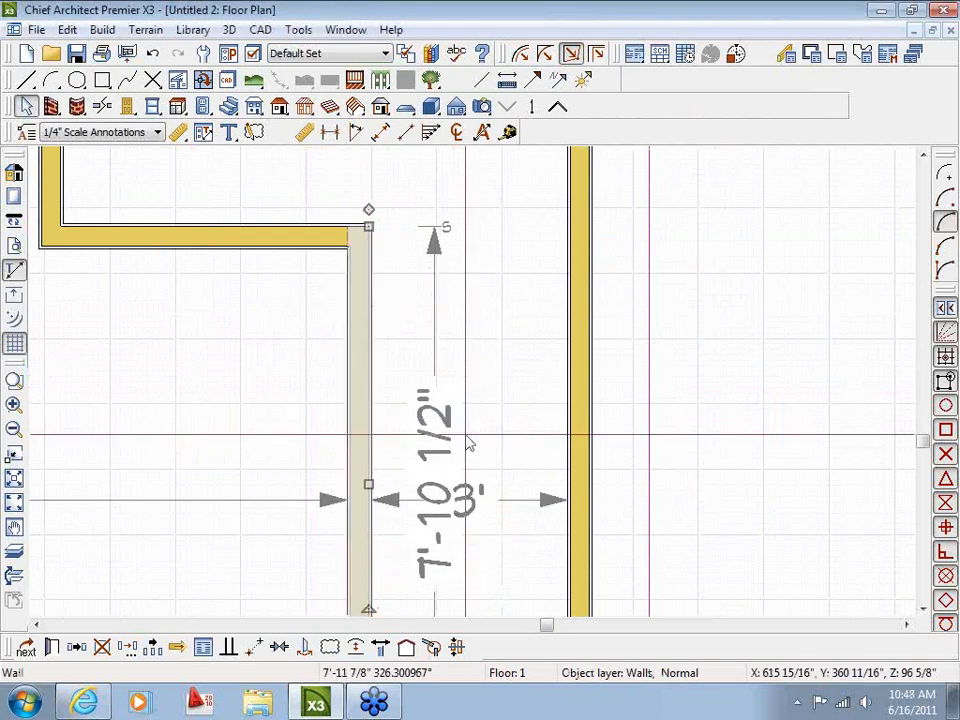
{"action": "key", "text": "Escape"}
Step: Move the upward short staircase into the 3' passage between the vertical jog wall and the long interior wall
{"action": "scroll", "coordinate": [378, 485], "scroll_direction": "down", "scroll_amount": 3}
{"action": "scroll", "coordinate": [378, 485], "scroll_direction": "up", "scroll_amount": 3}
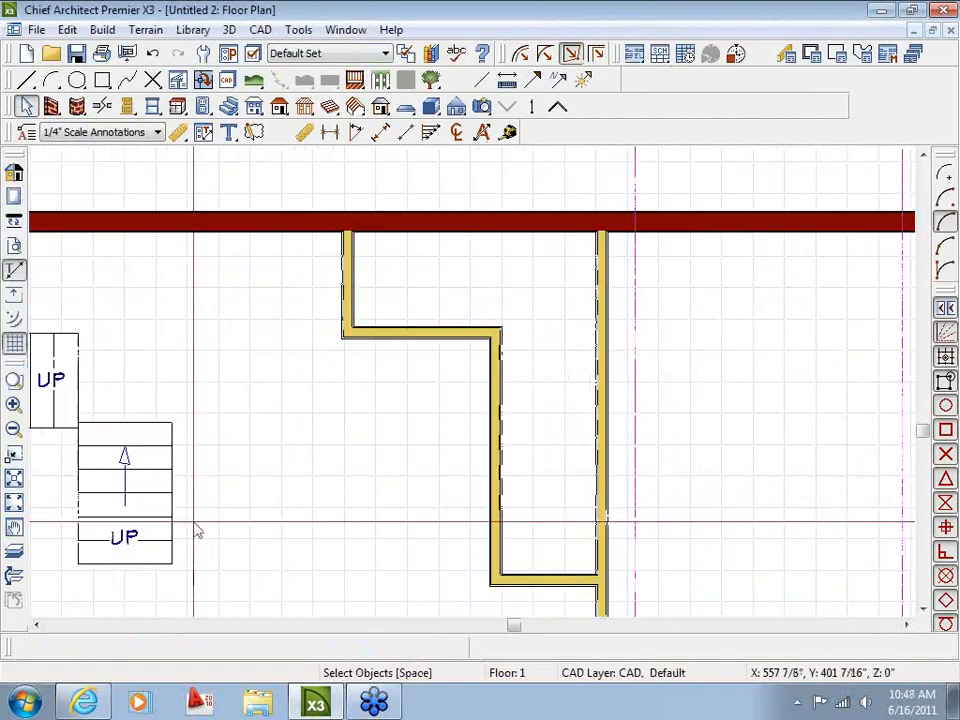
{"action": "left_click", "coordinate": [124, 490]}
{"action": "left_click_drag", "start_coordinate": [124, 490], "coordinate": [544, 403]}
{"action": "scroll", "coordinate": [530, 330], "scroll_direction": "up", "scroll_amount": 1}
{"action": "scroll", "coordinate": [534, 334], "scroll_direction": "up", "scroll_amount": 2}
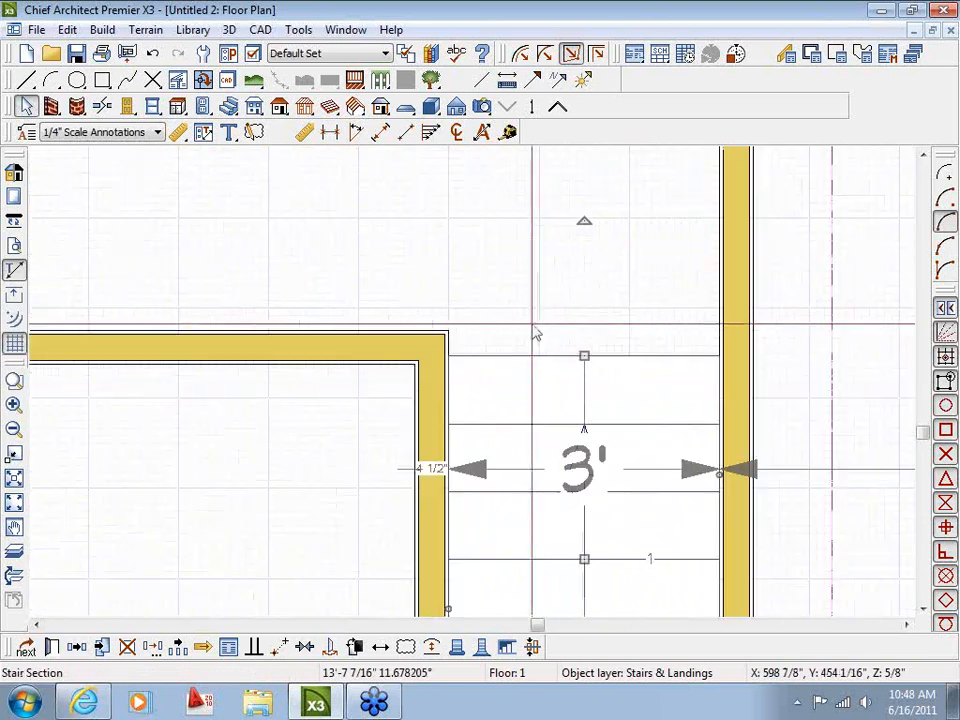
Step: Move the upward staircase point to point so its top edge lines up with the corner of the jog walls
{"action": "left_click", "coordinate": [281, 648]}
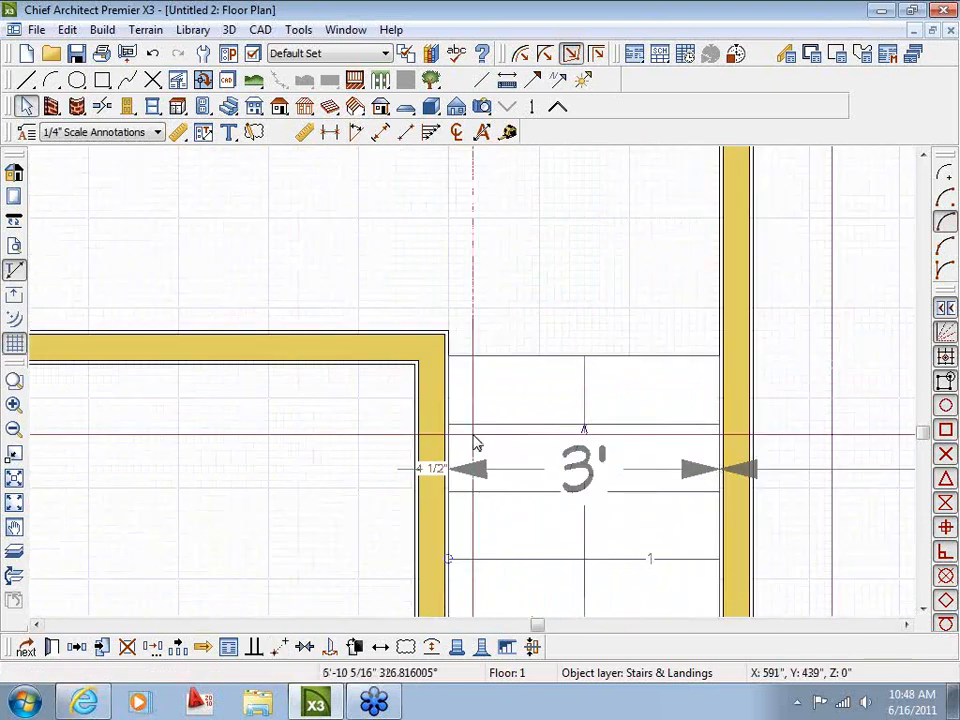
{"action": "left_click", "coordinate": [449, 334]}
{"action": "scroll", "coordinate": [466, 346], "scroll_direction": "up", "scroll_amount": 1}
{"action": "key", "text": "Escape"}
{"action": "scroll", "coordinate": [458, 362], "scroll_direction": "down", "scroll_amount": 10}
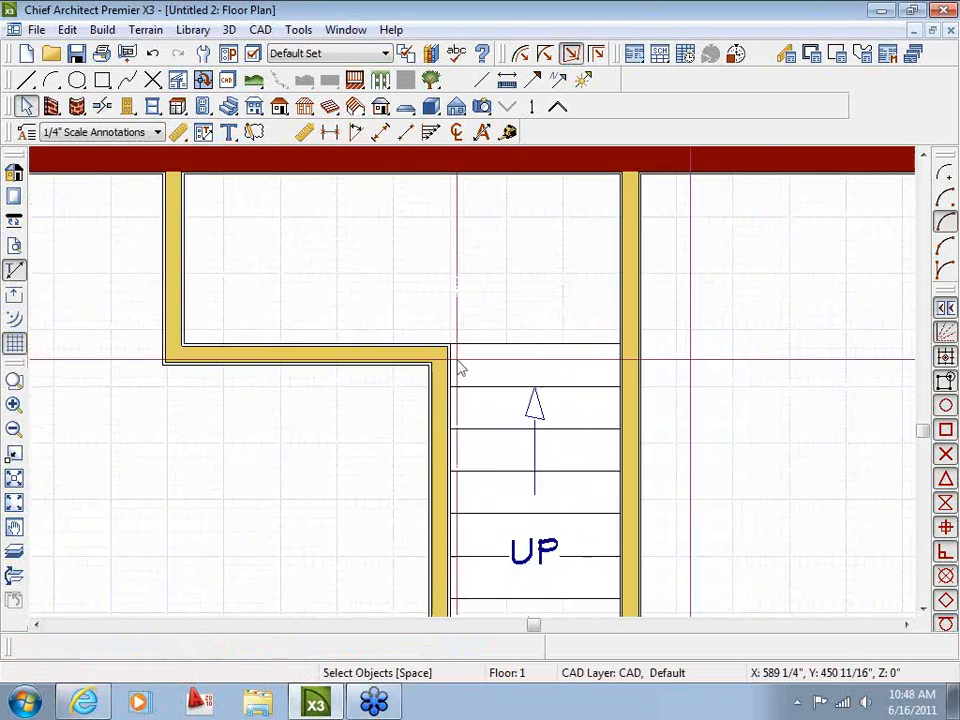
Step: Move the left-going staircase into the space below the red wall, with its lower right corner at the jog corner
{"action": "middle_click_drag", "start_coordinate": [216, 459], "coordinate": [429, 471]}
{"action": "left_click", "coordinate": [164, 445]}
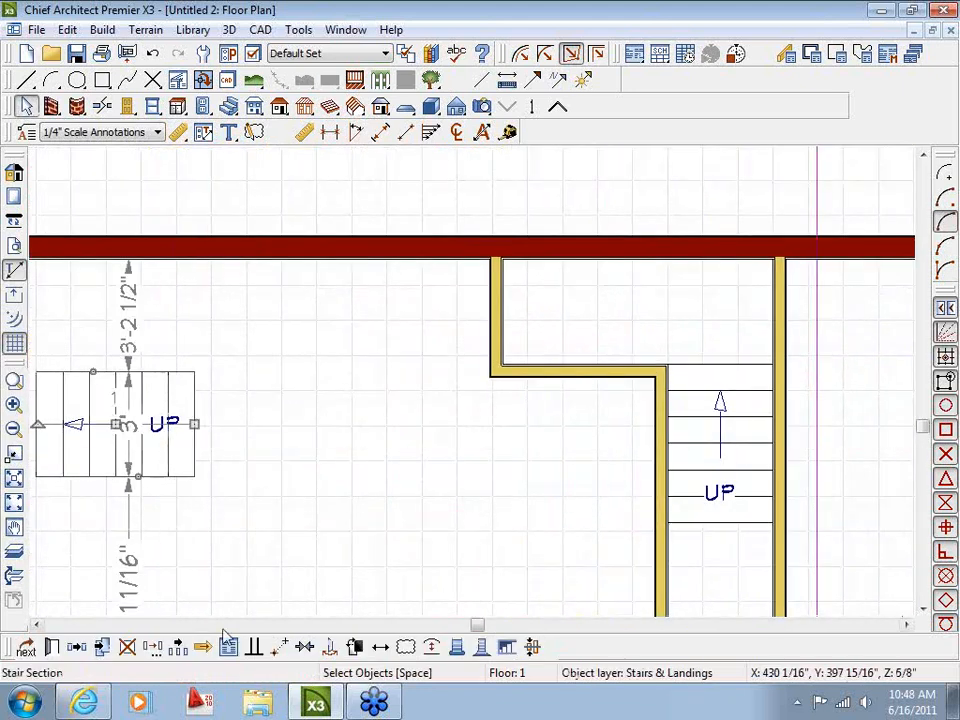
{"action": "left_click_drag", "start_coordinate": [204, 493], "coordinate": [669, 364]}
{"action": "middle_click_drag", "start_coordinate": [673, 400], "coordinate": [558, 415]}
{"action": "scroll", "coordinate": [557, 388], "scroll_direction": "up", "scroll_amount": 4}
{"action": "key", "text": "Escape"}
{"action": "scroll", "coordinate": [628, 475], "scroll_direction": "down", "scroll_amount": 3}
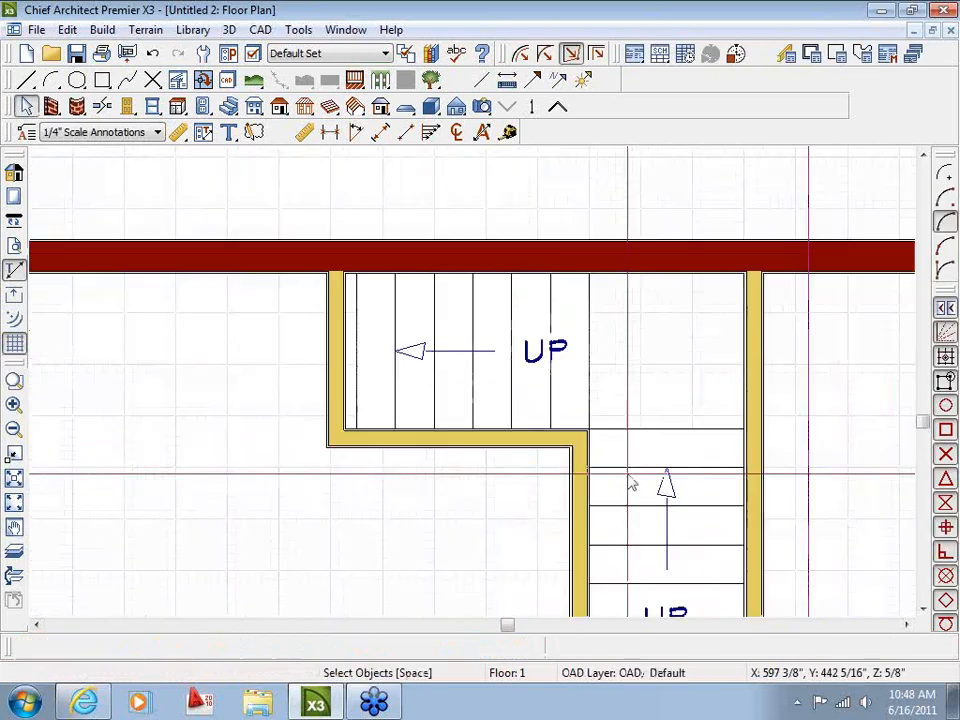
Step: Delete the long straight staircase near the left exterior wall
{"action": "scroll", "coordinate": [444, 521], "scroll_direction": "down", "scroll_amount": 5}
{"action": "scroll", "coordinate": [444, 493], "scroll_direction": "up", "scroll_amount": 2}
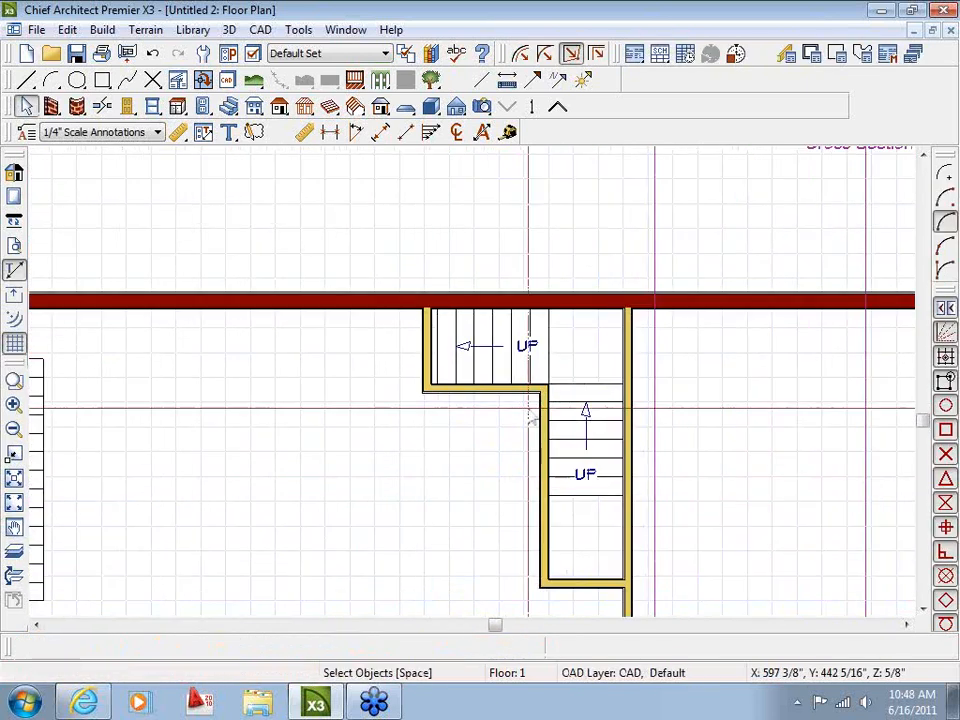
{"action": "scroll", "coordinate": [463, 484], "scroll_direction": "down", "scroll_amount": 1}
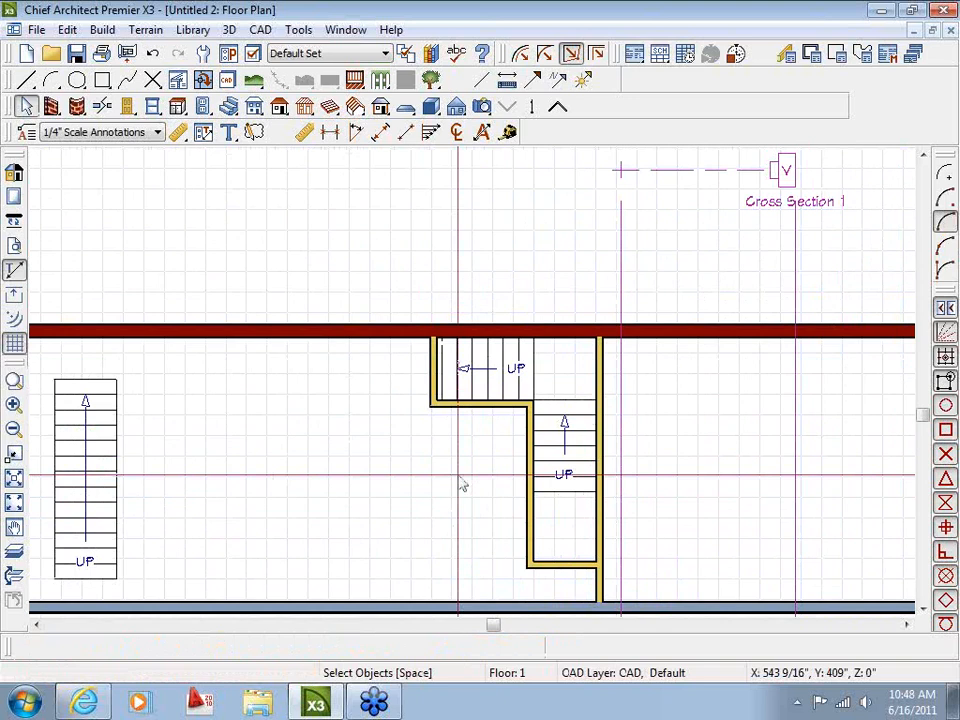
{"action": "left_click", "coordinate": [113, 493]}
Step: Copy both stairwell staircases together and place the copy in the open area near the left exterior wall
{"action": "left_click_drag", "start_coordinate": [113, 493], "coordinate": [530, 440]}
{"action": "left_click", "coordinate": [498, 379], "text": "shift"}
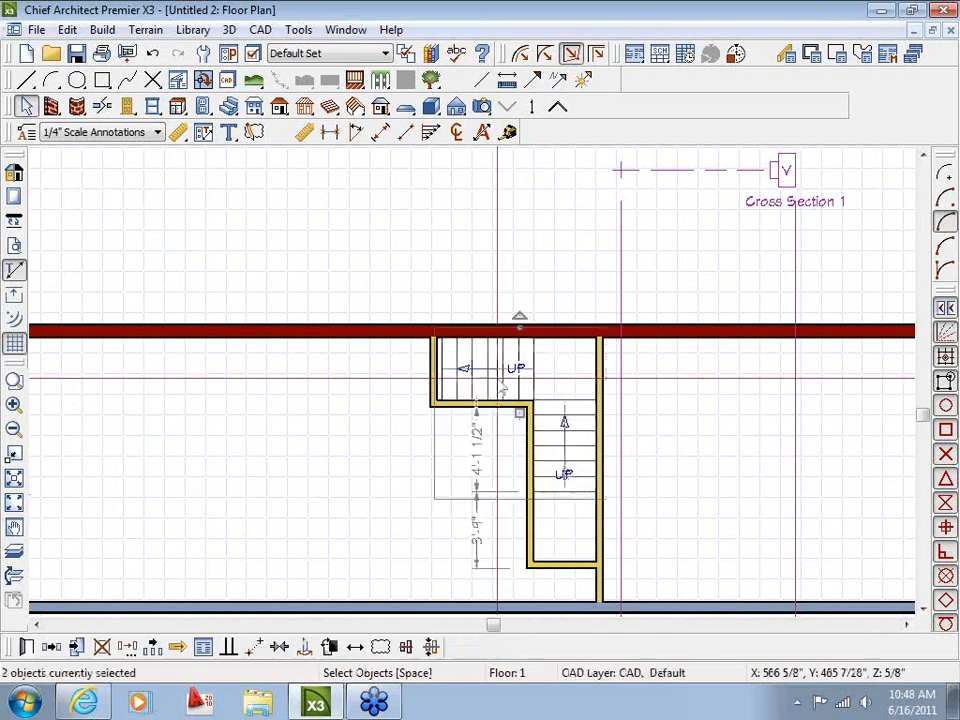
{"action": "left_click", "coordinate": [53, 650]}
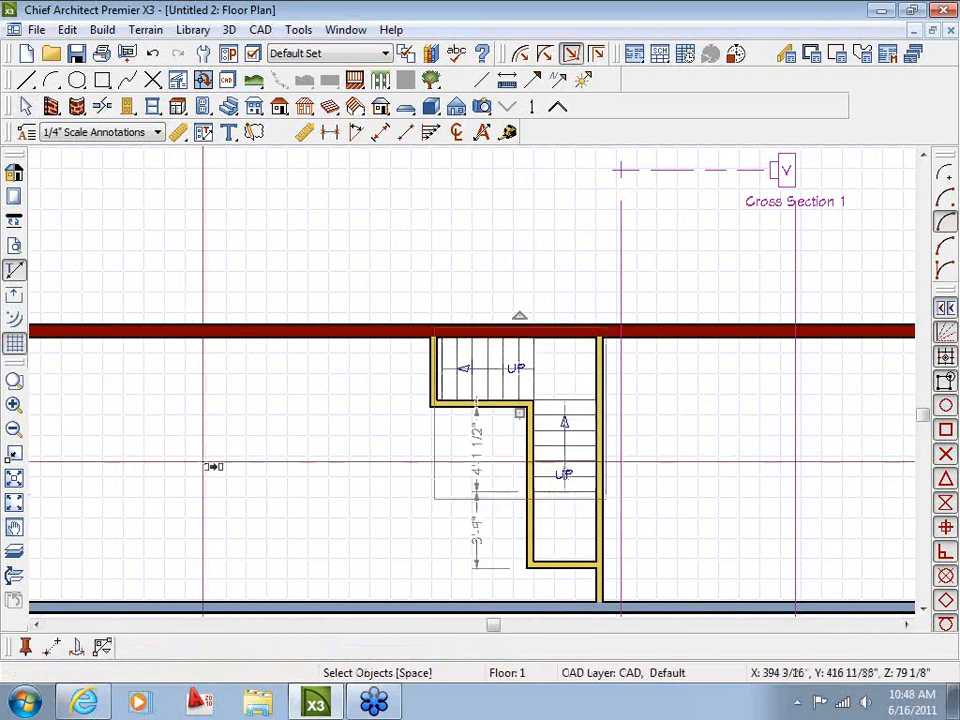
{"action": "left_click", "coordinate": [226, 419]}
{"action": "scroll", "coordinate": [202, 503], "scroll_direction": "down", "scroll_amount": 1}
{"action": "middle_click_drag", "start_coordinate": [205, 505], "coordinate": [464, 418]}
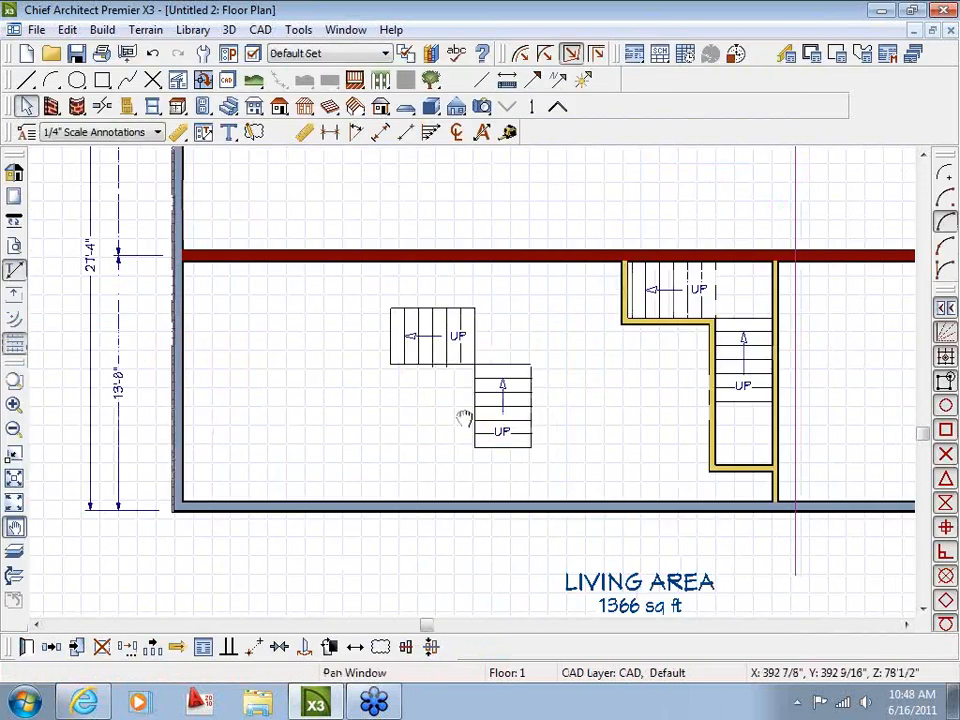
Step: Place a full camera aimed at the two copied staircases and inspect them in 3D before returning to the plan
{"action": "left_click", "coordinate": [481, 106]}
{"action": "left_click_drag", "start_coordinate": [300, 428], "coordinate": [407, 396]}
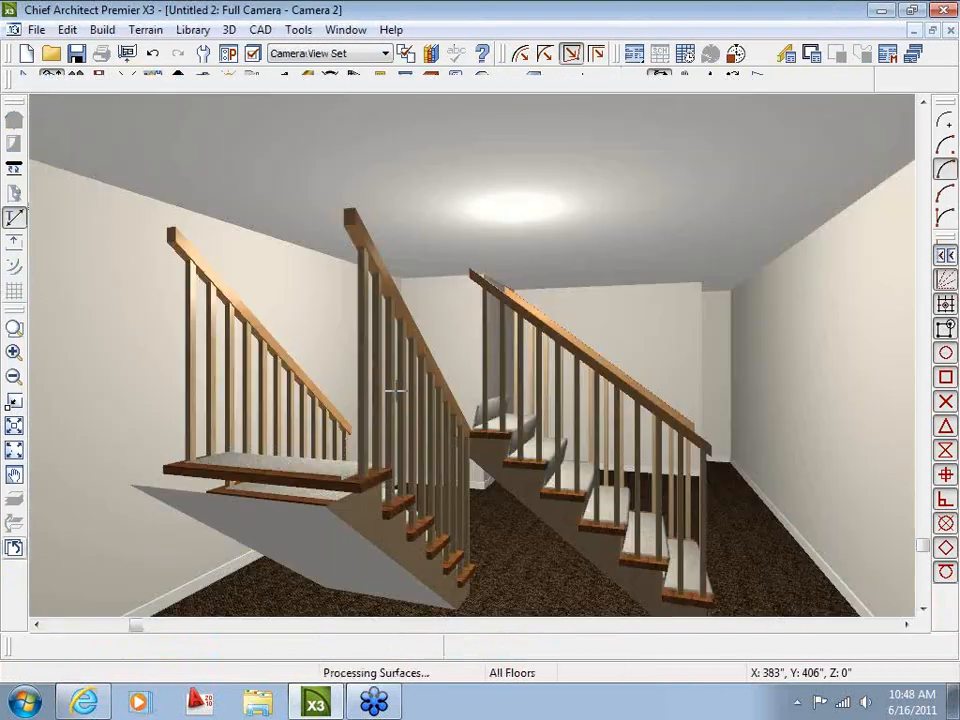
{"action": "left_click_drag", "start_coordinate": [494, 423], "coordinate": [503, 451]}
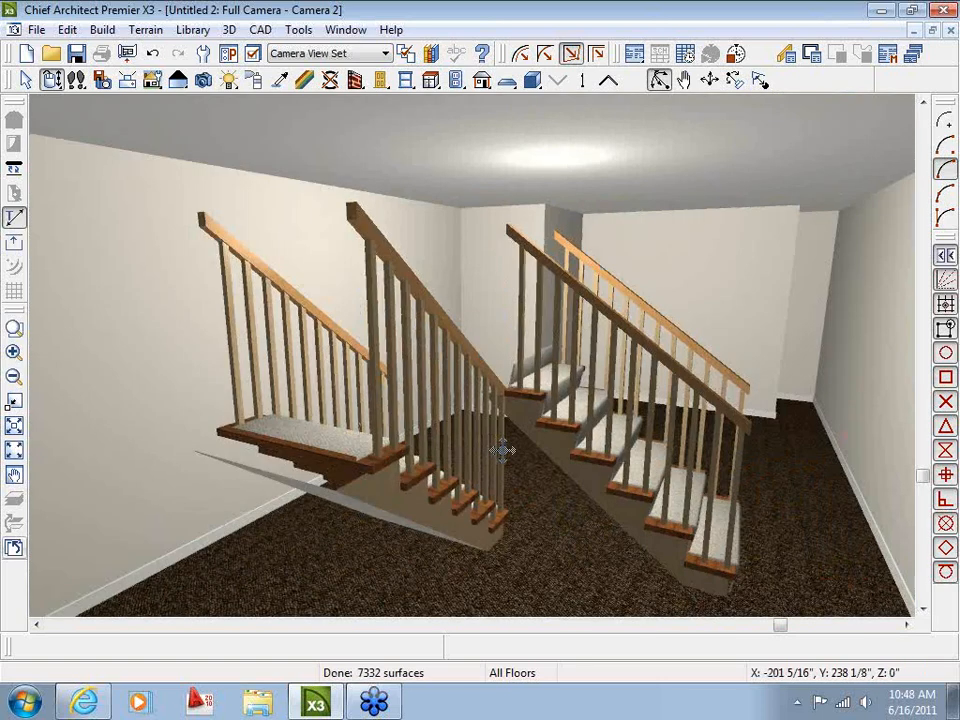
{"action": "left_click", "coordinate": [15, 548]}
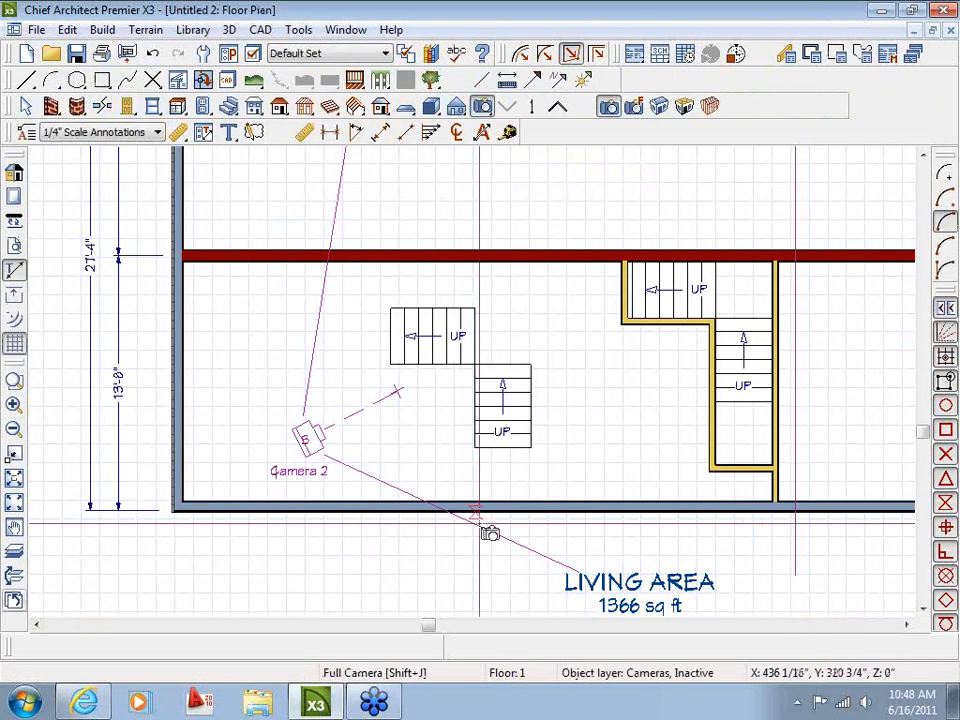
Step: Add a landing in the corner between the two copied staircases to join them
{"action": "left_click", "coordinate": [229, 107]}
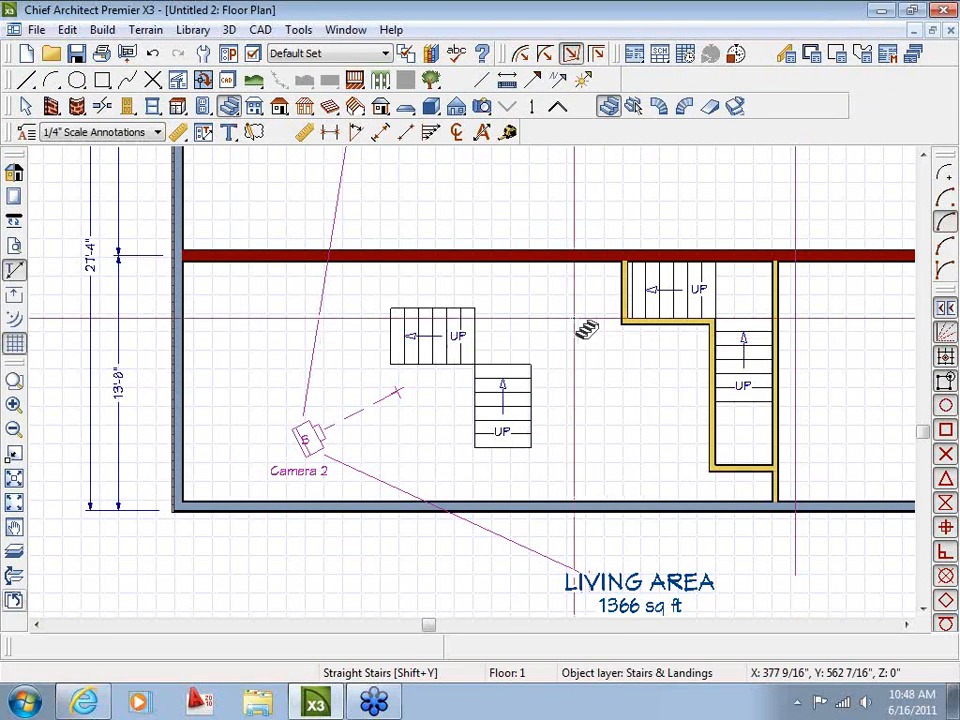
{"action": "left_click", "coordinate": [735, 108]}
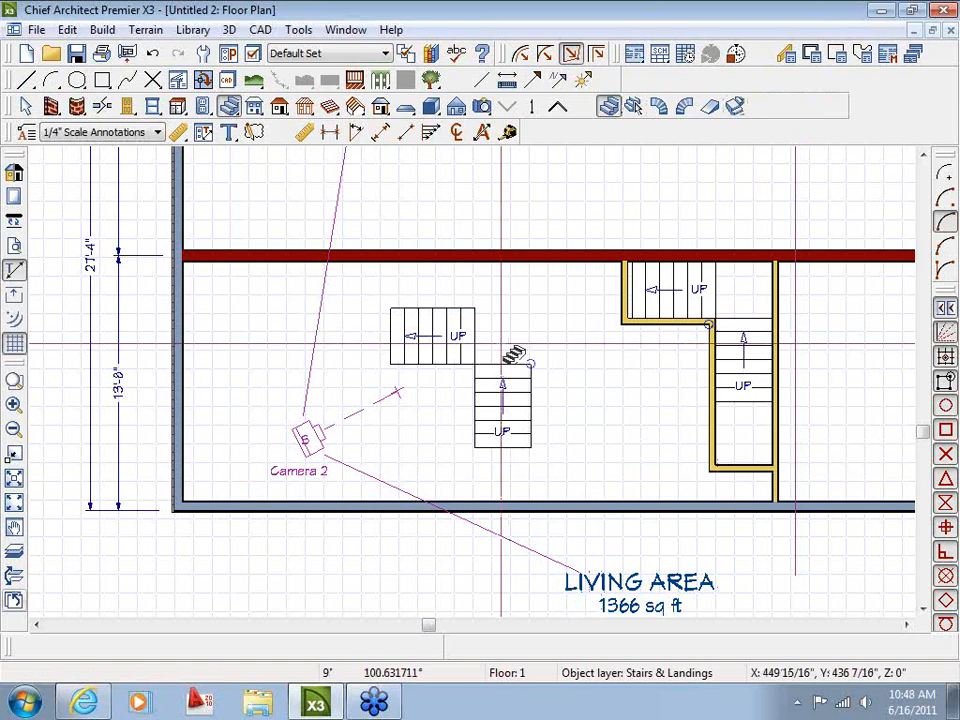
{"action": "key", "text": "space"}
Step: Examine the joined L-shaped stair from several angles in the Camera 2 view and return to the plan
{"action": "double_click", "coordinate": [315, 440]}
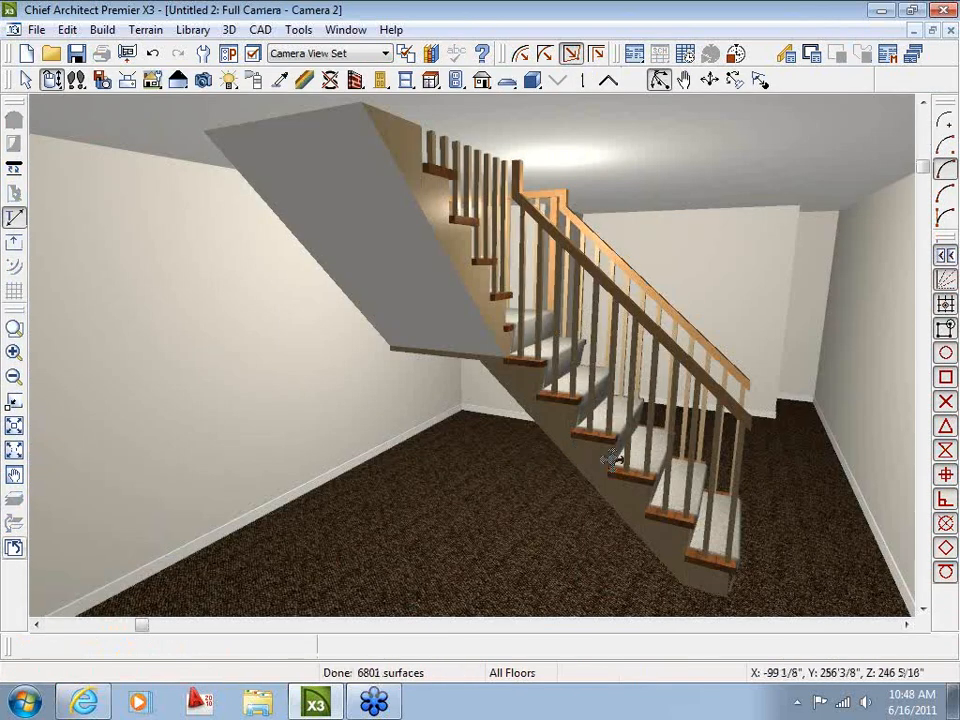
{"action": "left_click_drag", "start_coordinate": [612, 458], "coordinate": [671, 313]}
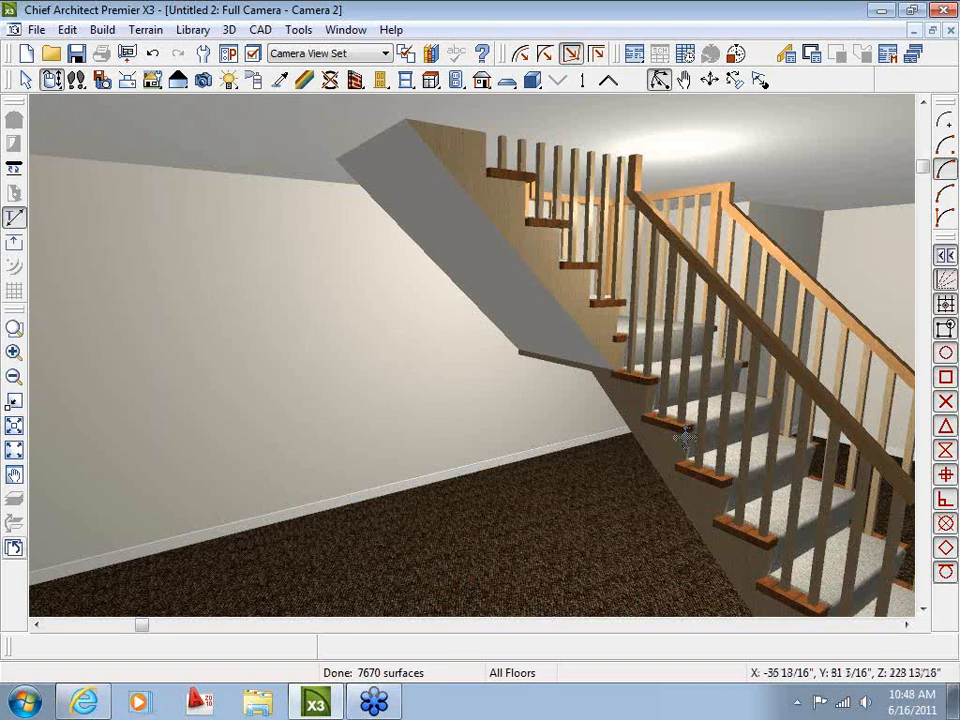
{"action": "left_click_drag", "start_coordinate": [686, 437], "coordinate": [708, 443]}
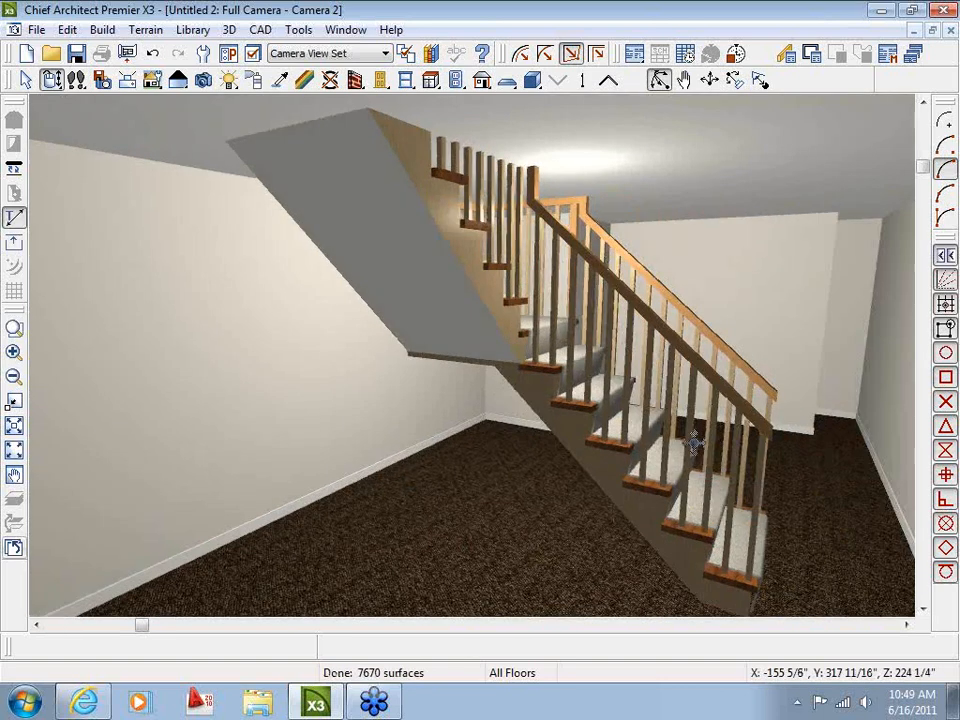
{"action": "left_click", "coordinate": [16, 549]}
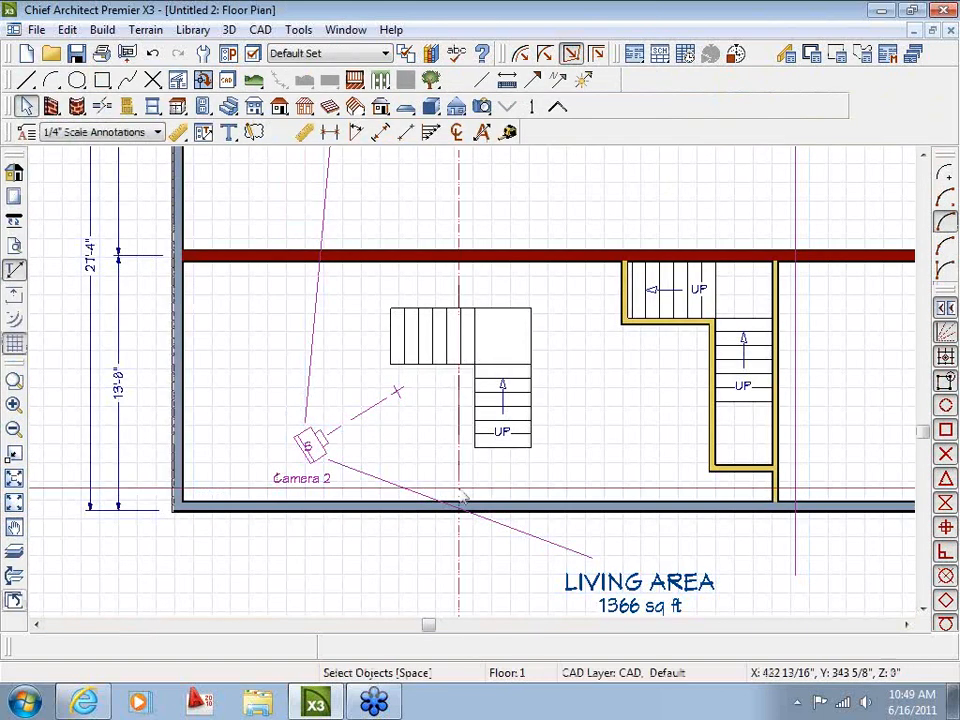
Step: Add a landing in the corner between the two staircases inside the walled stairwell
{"action": "middle_click_drag", "start_coordinate": [705, 450], "coordinate": [447, 475]}
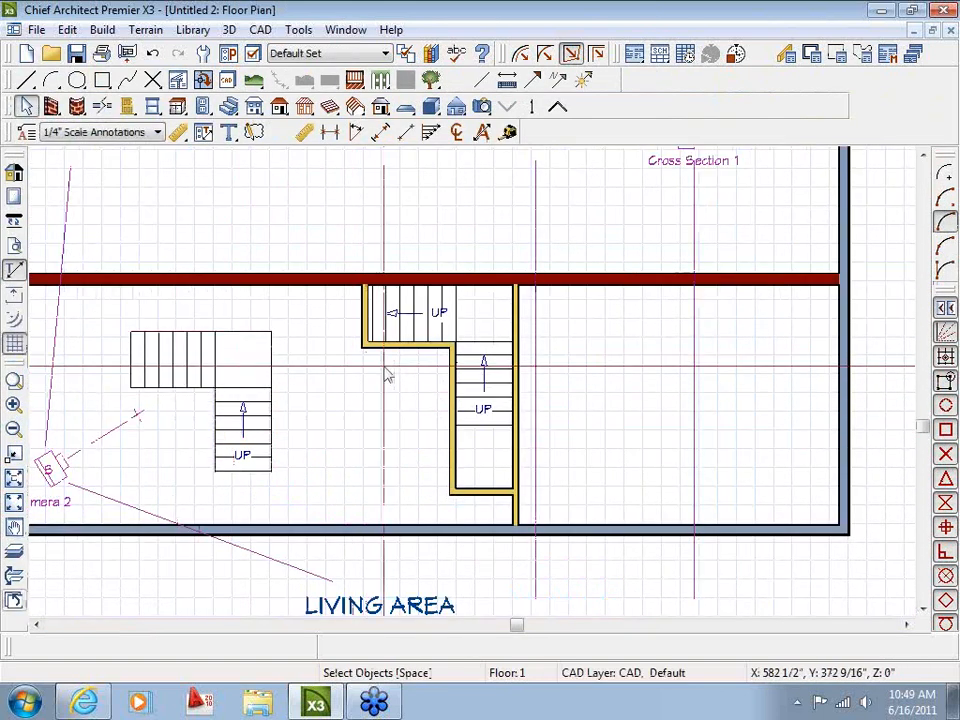
{"action": "scroll", "coordinate": [386, 375], "scroll_direction": "up", "scroll_amount": 2}
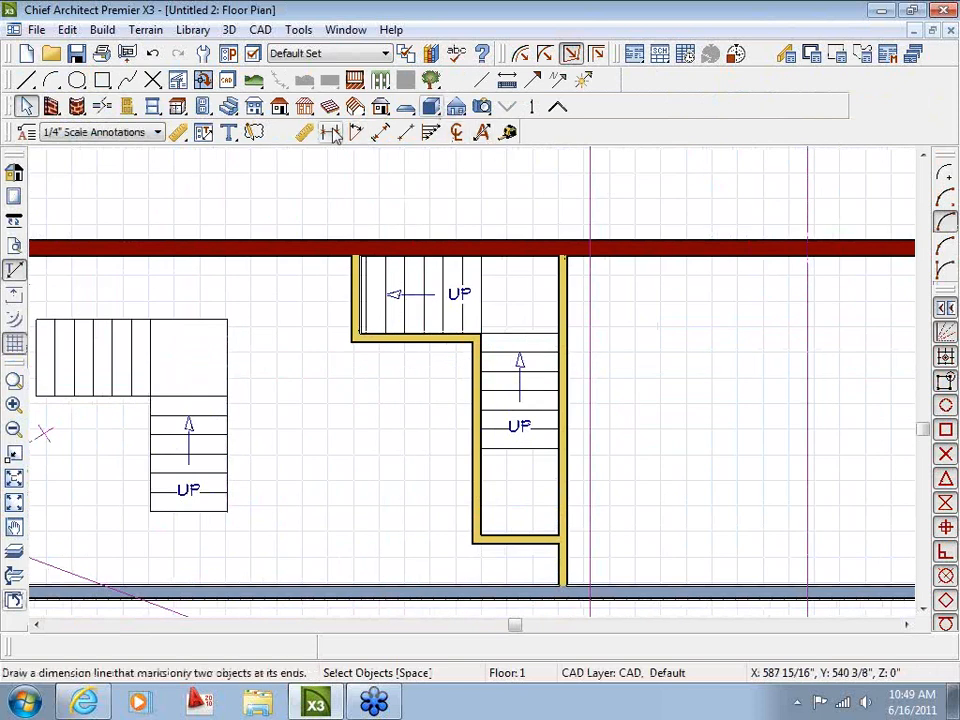
{"action": "left_click", "coordinate": [230, 107]}
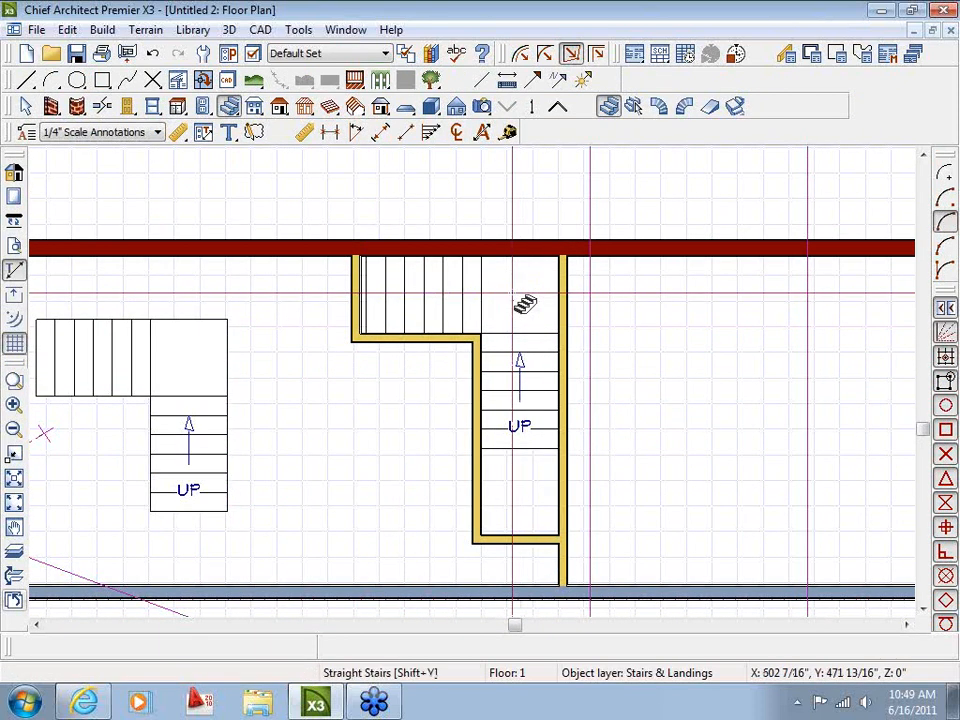
{"action": "key", "text": "space"}
Step: Delete both copied staircases from the open area and check the room in the Camera 2 view
{"action": "middle_click_drag", "start_coordinate": [349, 409], "coordinate": [488, 339]}
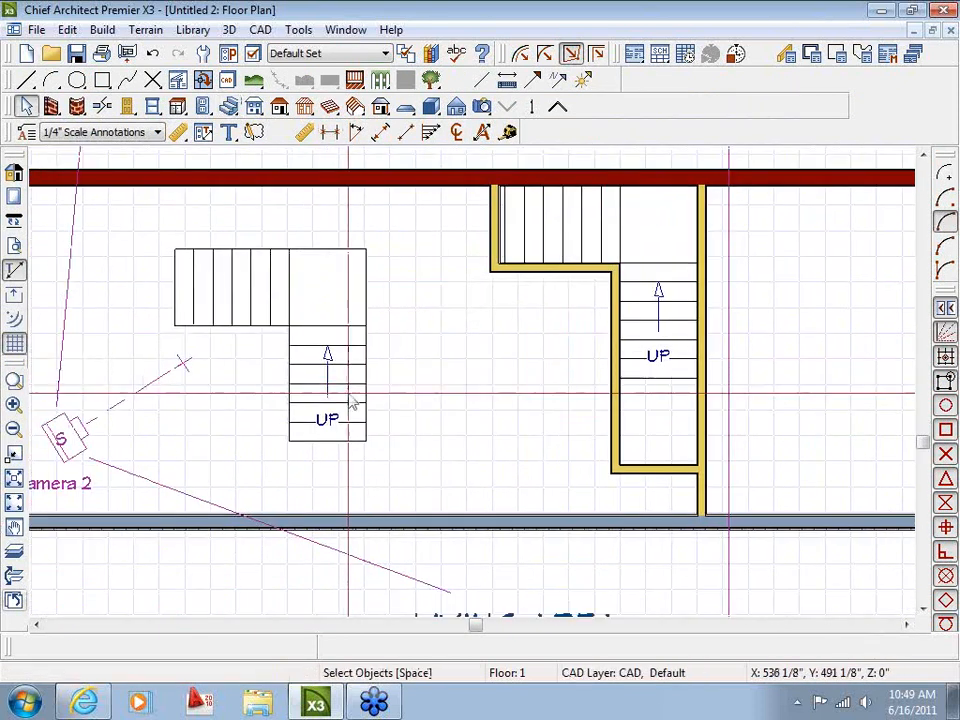
{"action": "left_click", "coordinate": [352, 402]}
{"action": "key", "text": "Delete"}
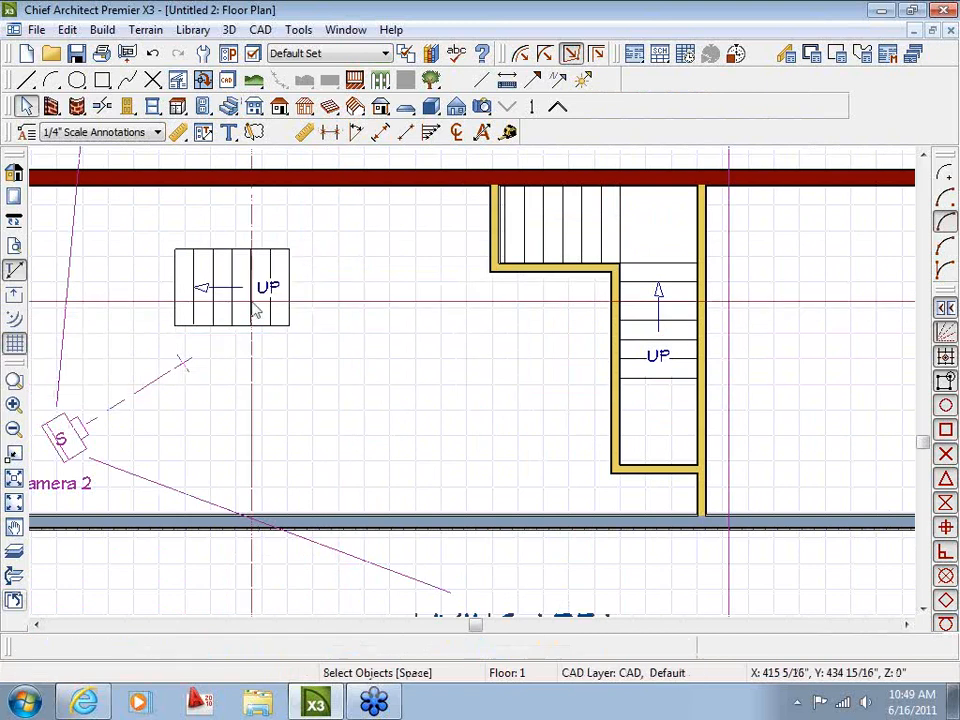
{"action": "left_click", "coordinate": [252, 303]}
{"action": "key", "text": "Delete"}
{"action": "double_click", "coordinate": [71, 435]}
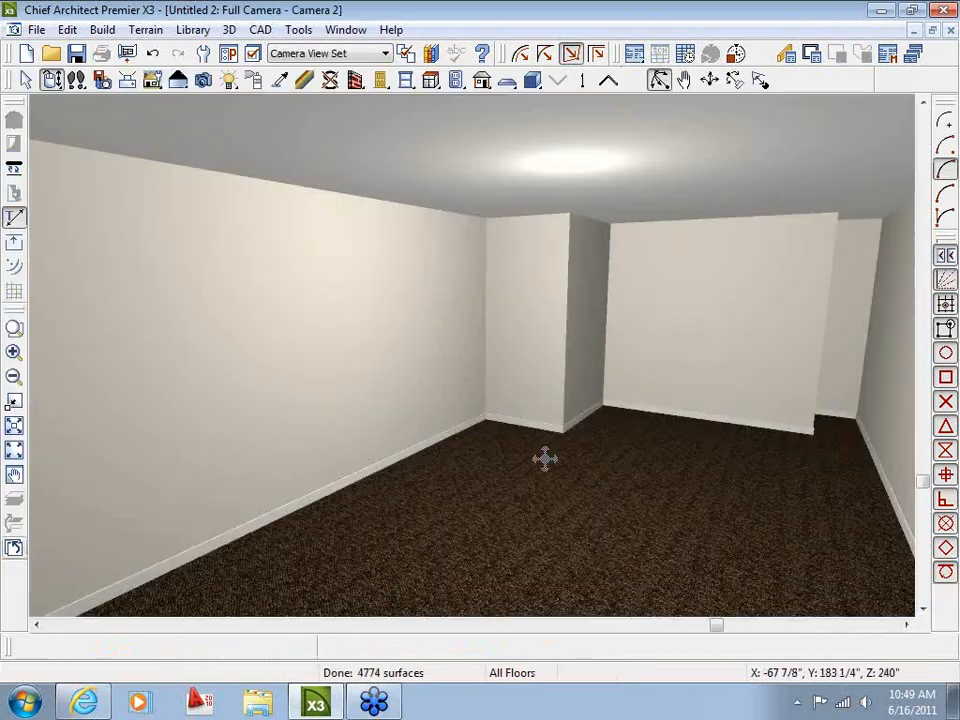
{"action": "left_click", "coordinate": [14, 547]}
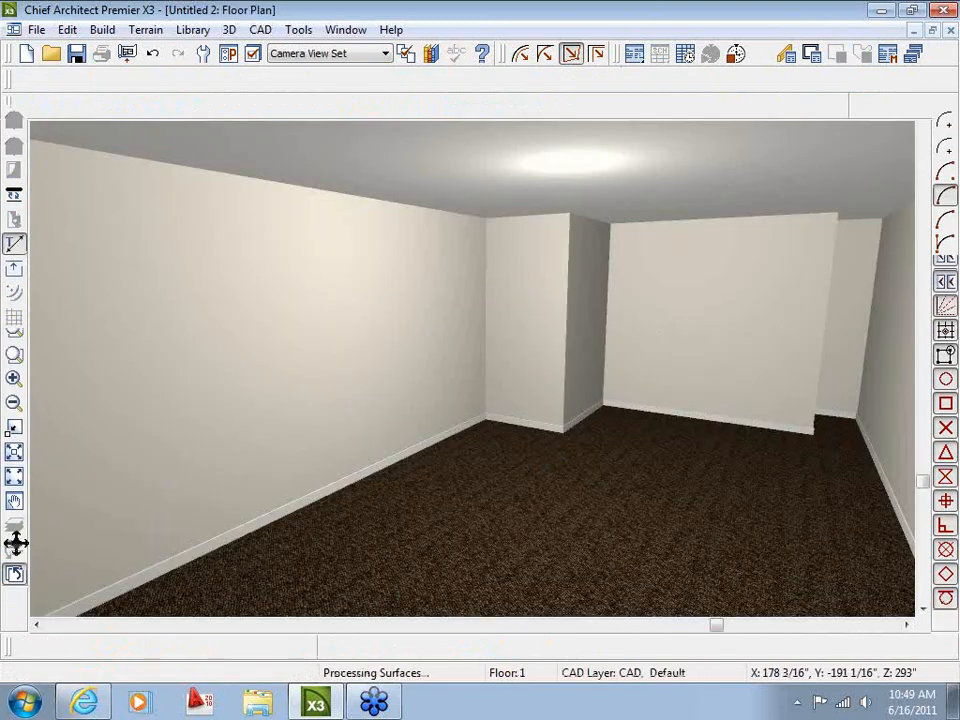
Step: Move the short wall at the upper end of the stairwell stair flush against the stair's end
{"action": "scroll", "coordinate": [311, 300], "scroll_direction": "up", "scroll_amount": 2}
{"action": "scroll", "coordinate": [311, 300], "scroll_direction": "up", "scroll_amount": 1}
{"action": "left_click", "coordinate": [340, 292]}
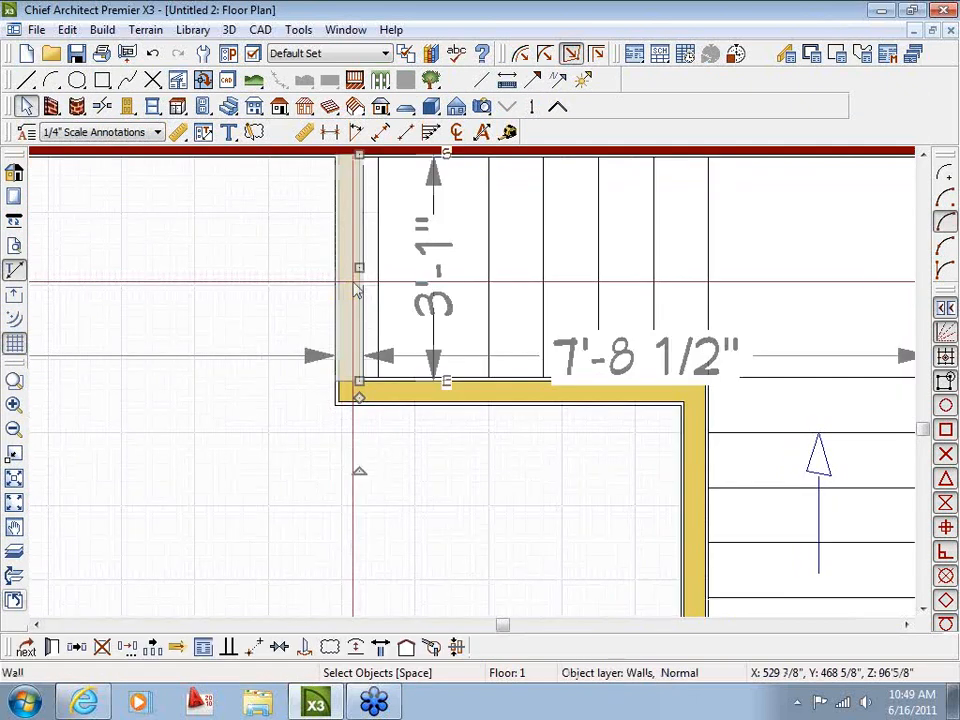
{"action": "scroll", "coordinate": [362, 265], "scroll_direction": "up", "scroll_amount": 1}
{"action": "left_click_drag", "start_coordinate": [364, 260], "coordinate": [386, 263]}
{"action": "key", "text": "Escape"}
{"action": "scroll", "coordinate": [386, 371], "scroll_direction": "down", "scroll_amount": 3}
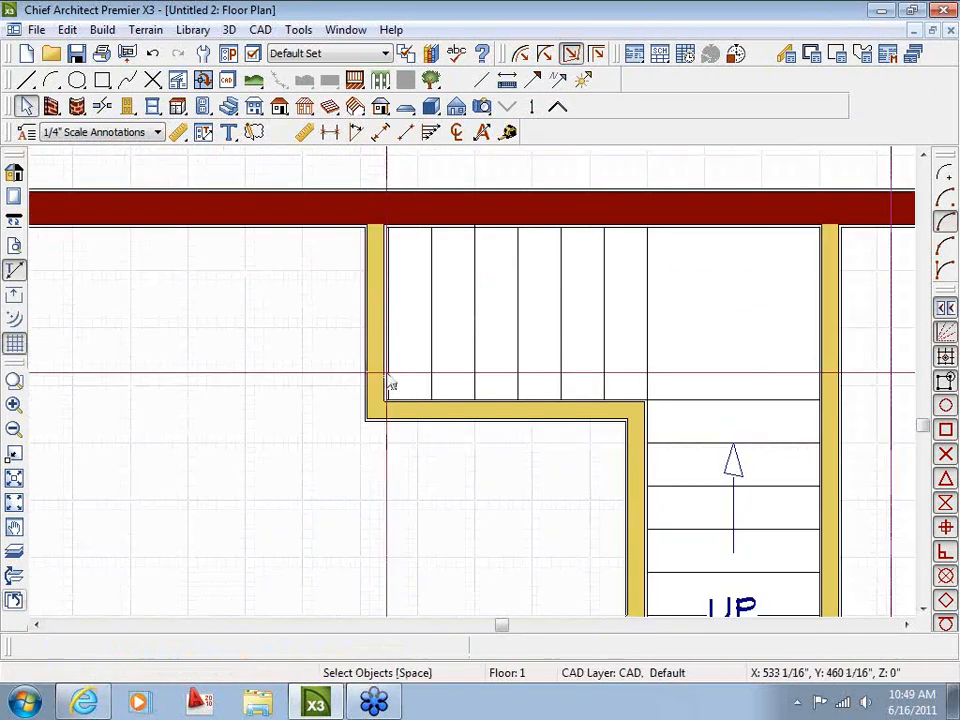
Step: Move the stairwell's lower end wall up across the upward flight, about 8'-7" from the exterior wall
{"action": "middle_click_drag", "start_coordinate": [523, 581], "coordinate": [394, 285]}
{"action": "left_click", "coordinate": [527, 459]}
{"action": "scroll", "coordinate": [527, 461], "scroll_direction": "down", "scroll_amount": 1}
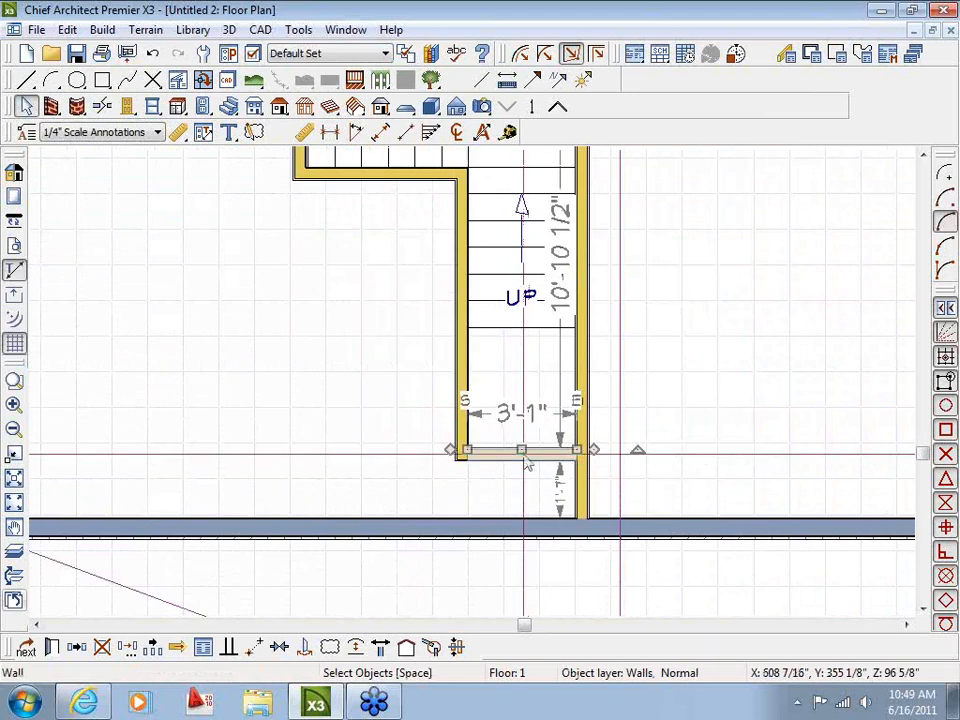
{"action": "left_click_drag", "start_coordinate": [524, 456], "coordinate": [495, 198]}
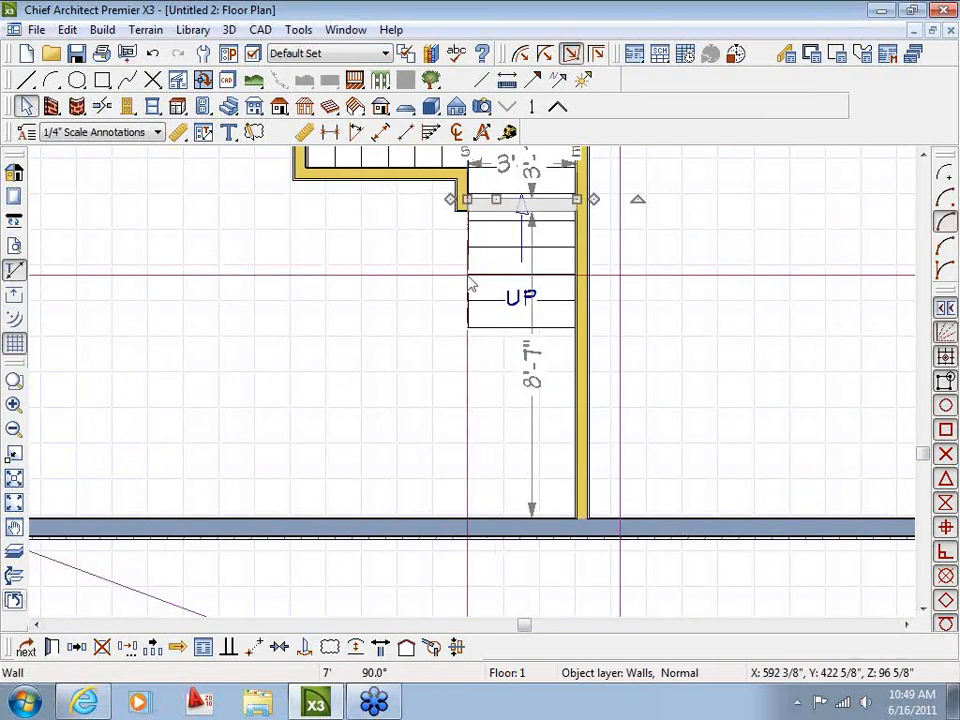
{"action": "key", "text": "Escape"}
{"action": "scroll", "coordinate": [470, 276], "scroll_direction": "down", "scroll_amount": 2}
{"action": "scroll", "coordinate": [464, 297], "scroll_direction": "down", "scroll_amount": 2}
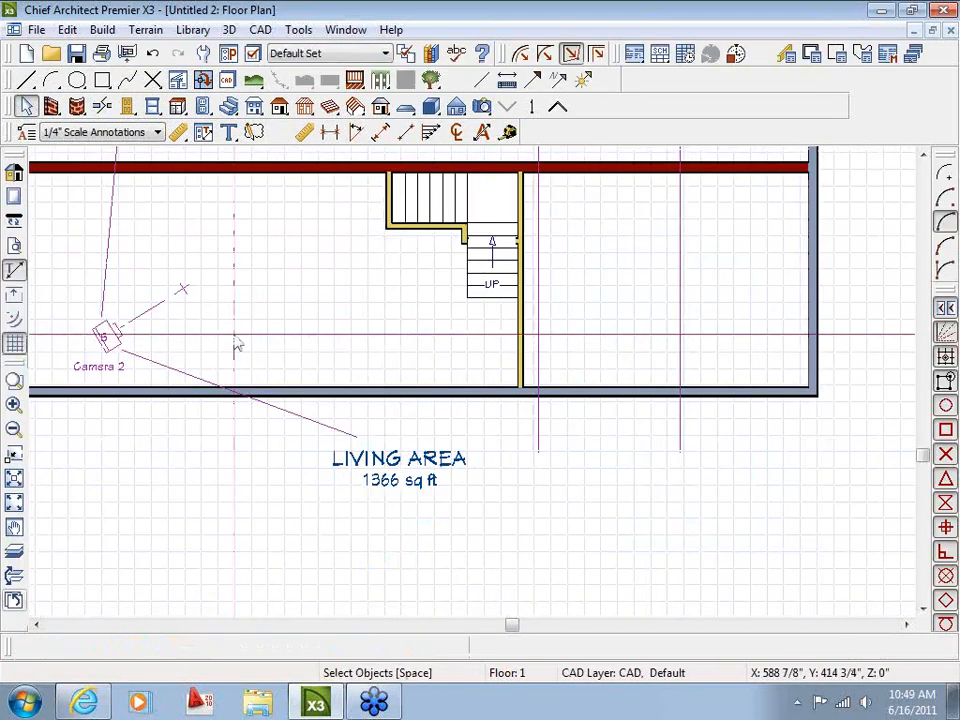
Step: View the partly open stairwell in the Camera 2 view and return to the floor plan
{"action": "left_click", "coordinate": [143, 342]}
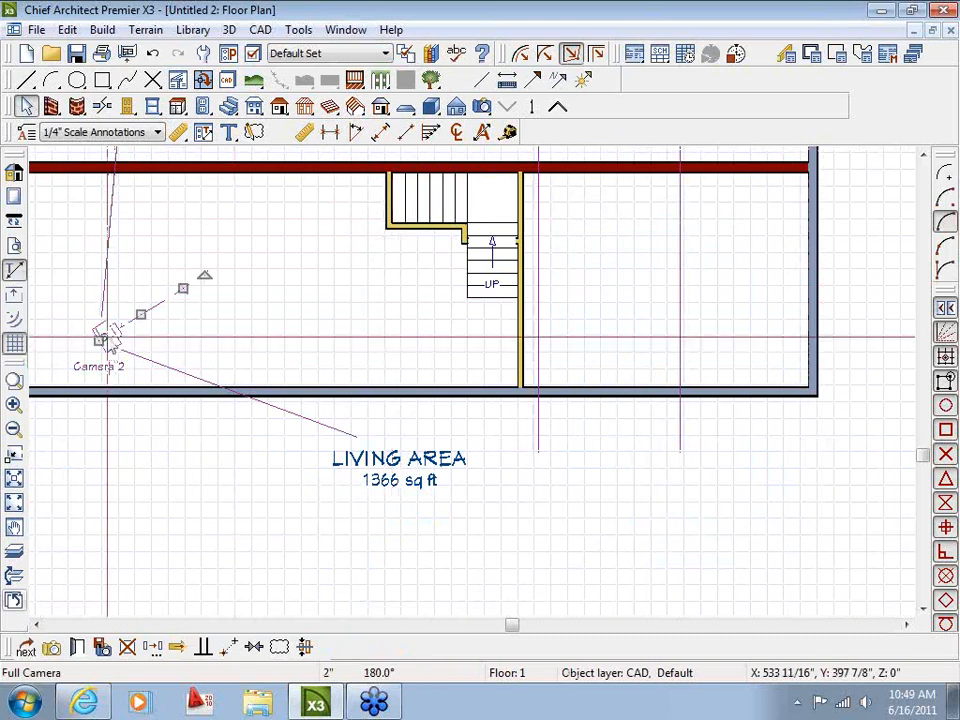
{"action": "left_click", "coordinate": [111, 335]}
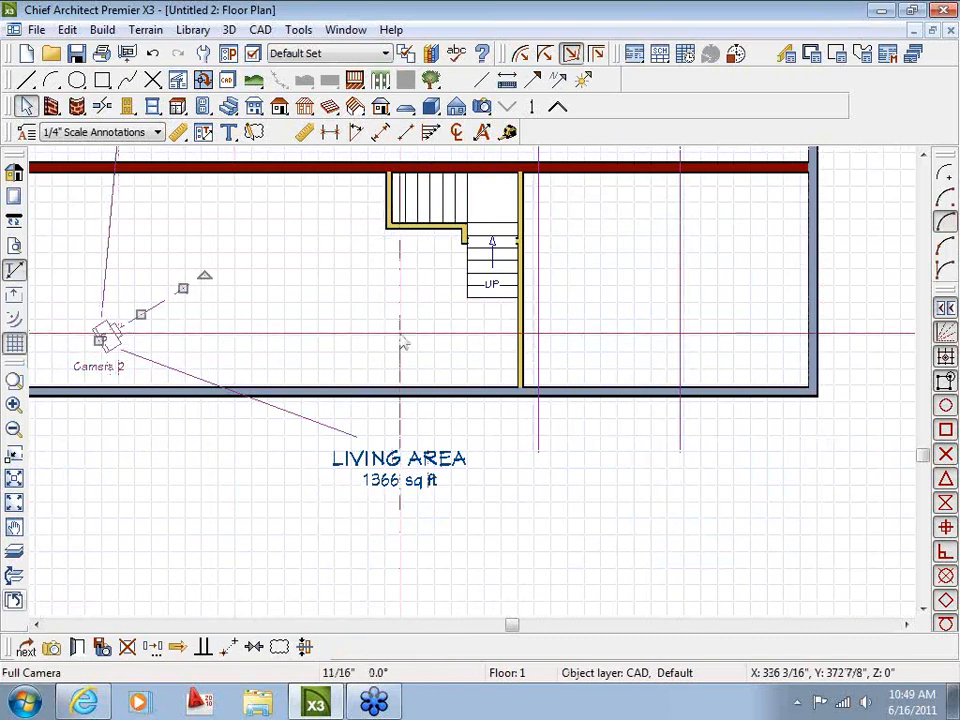
{"action": "left_click", "coordinate": [321, 334]}
{"action": "left_click", "coordinate": [14, 577]}
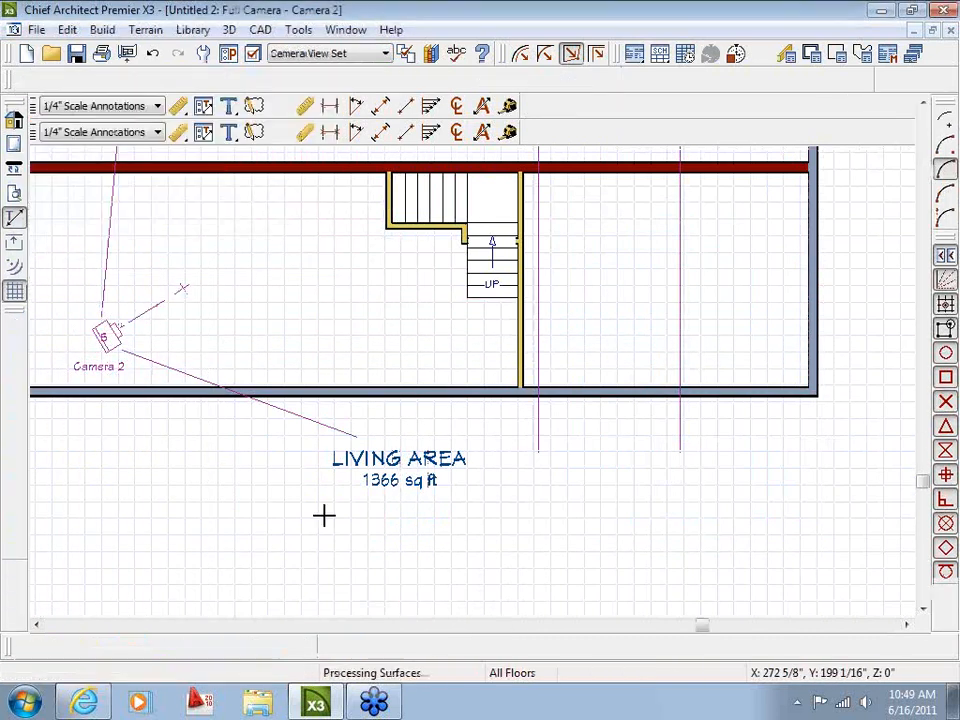
{"action": "left_click_drag", "start_coordinate": [528, 478], "coordinate": [500, 478]}
{"action": "left_click", "coordinate": [8, 541]}
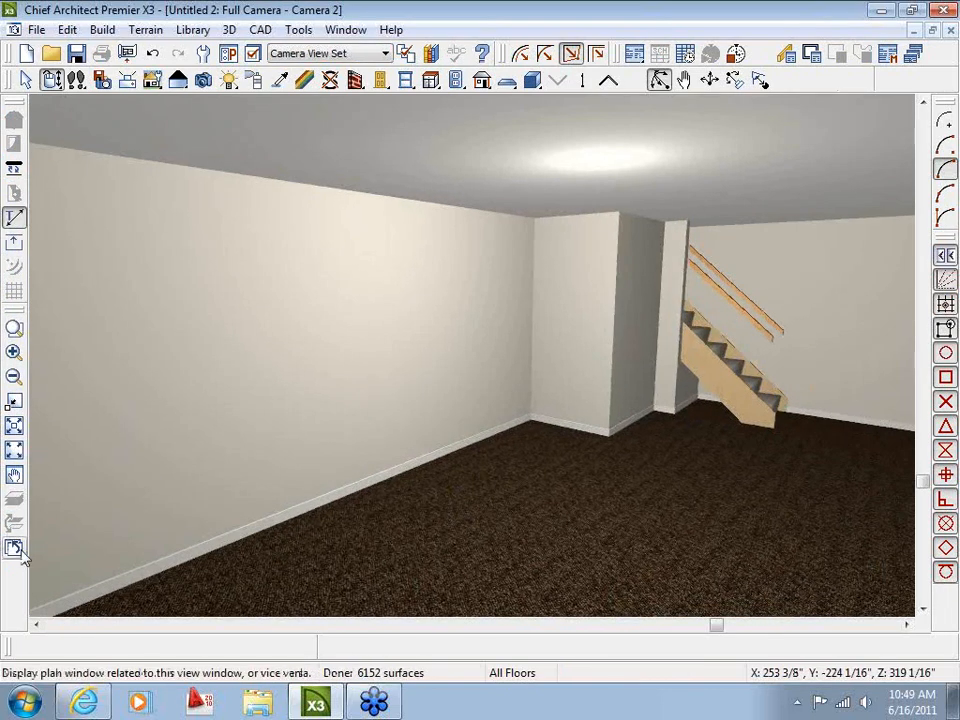
{"action": "left_click", "coordinate": [14, 548]}
Step: Automatically generate a stairwell opening above the upward staircase and go up to floor 2
{"action": "scroll", "coordinate": [510, 420], "scroll_direction": "up", "scroll_amount": 3}
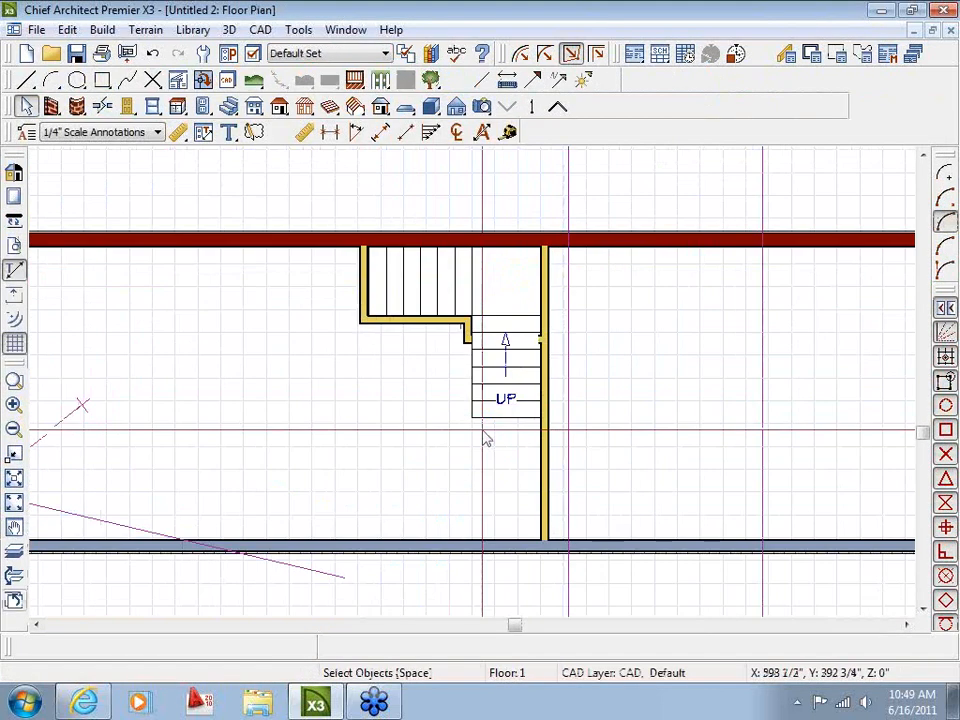
{"action": "left_click", "coordinate": [490, 428]}
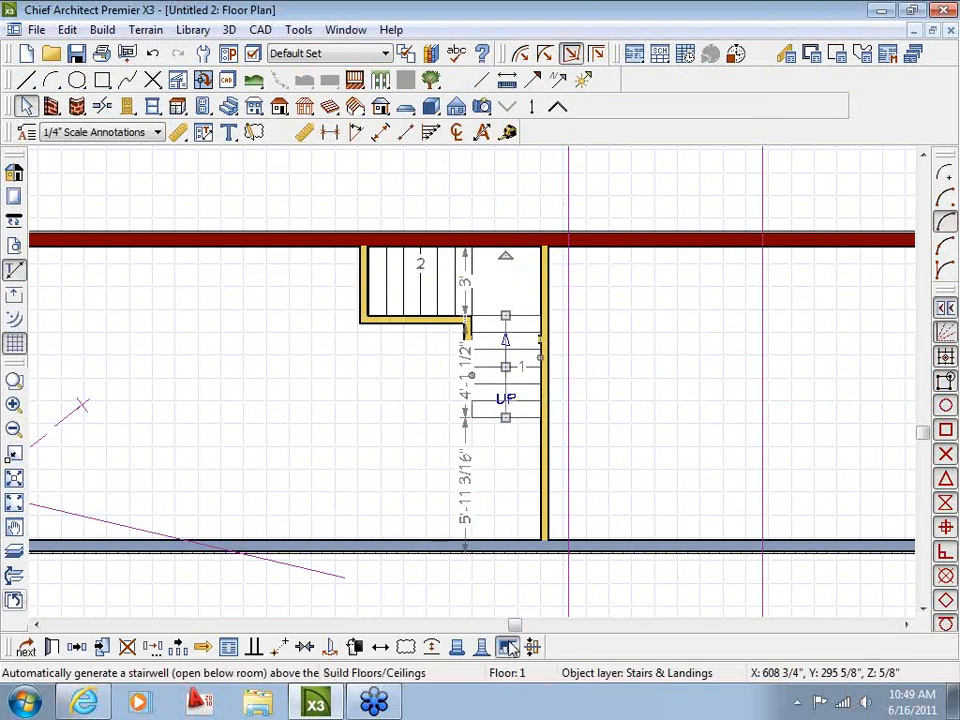
{"action": "left_click", "coordinate": [509, 133]}
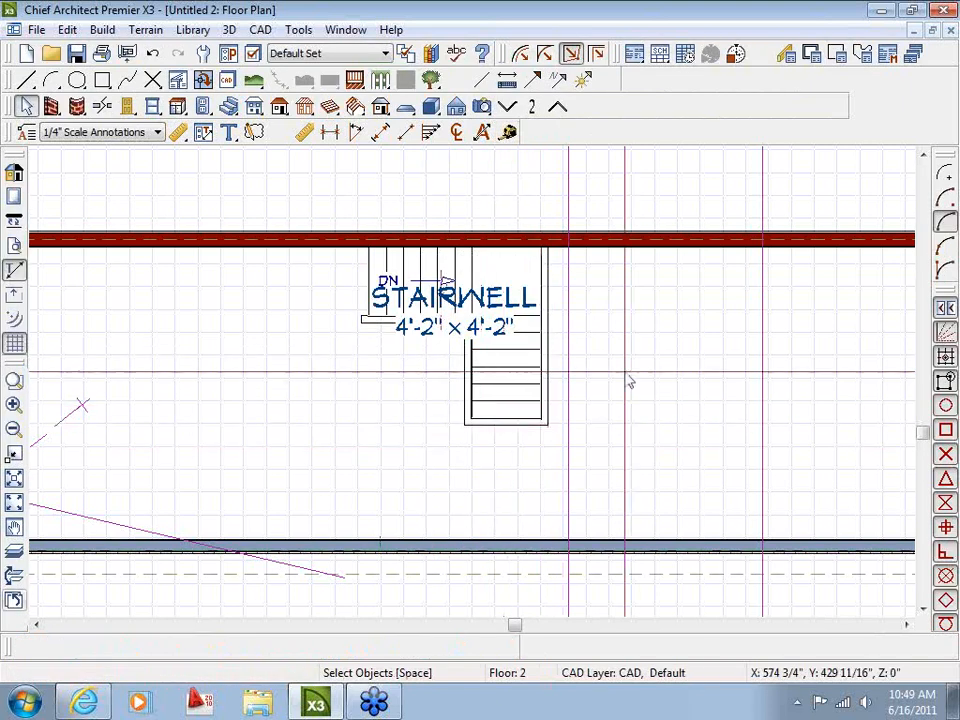
Step: Convert the floor 2 stairwell railing on the right side into a solid wall of type Interior-4
{"action": "double_click", "coordinate": [550, 369]}
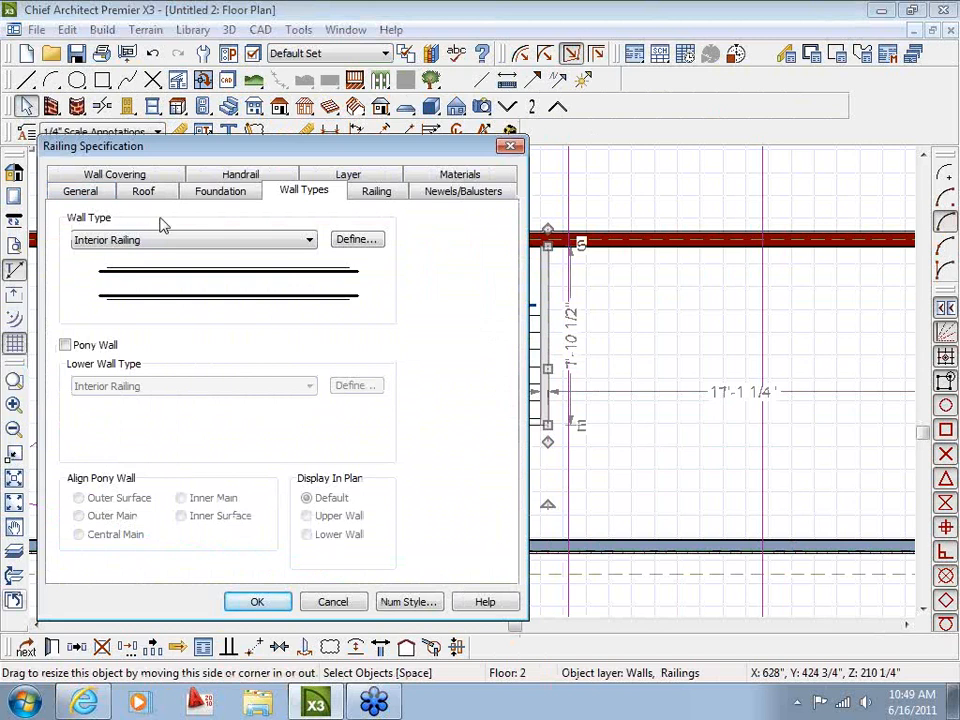
{"action": "left_click", "coordinate": [84, 193]}
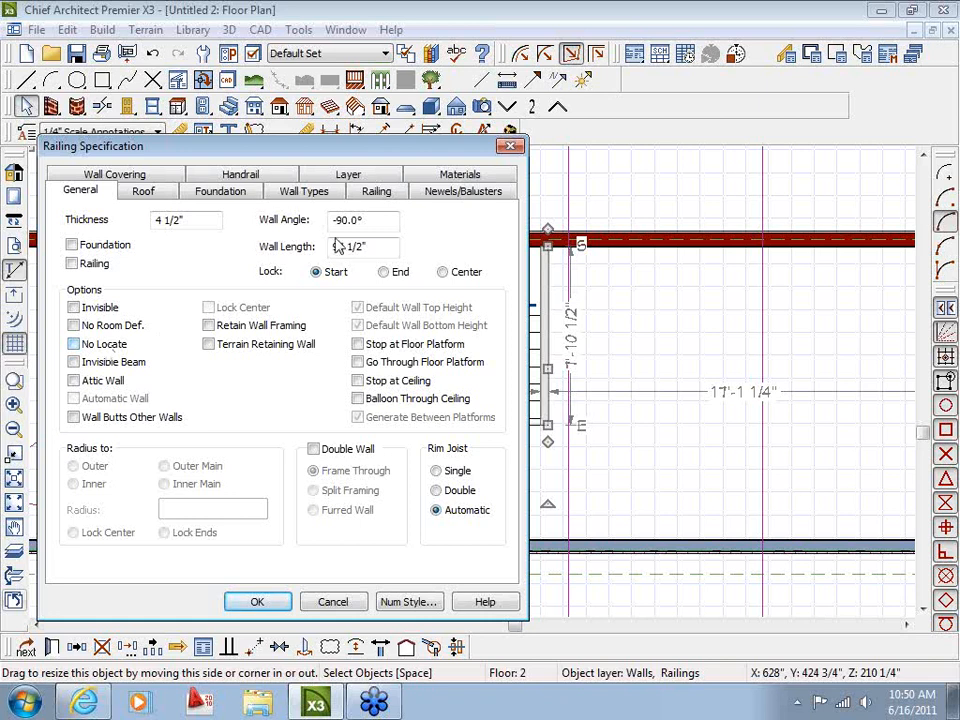
{"action": "left_click", "coordinate": [323, 196]}
{"action": "left_click", "coordinate": [226, 242]}
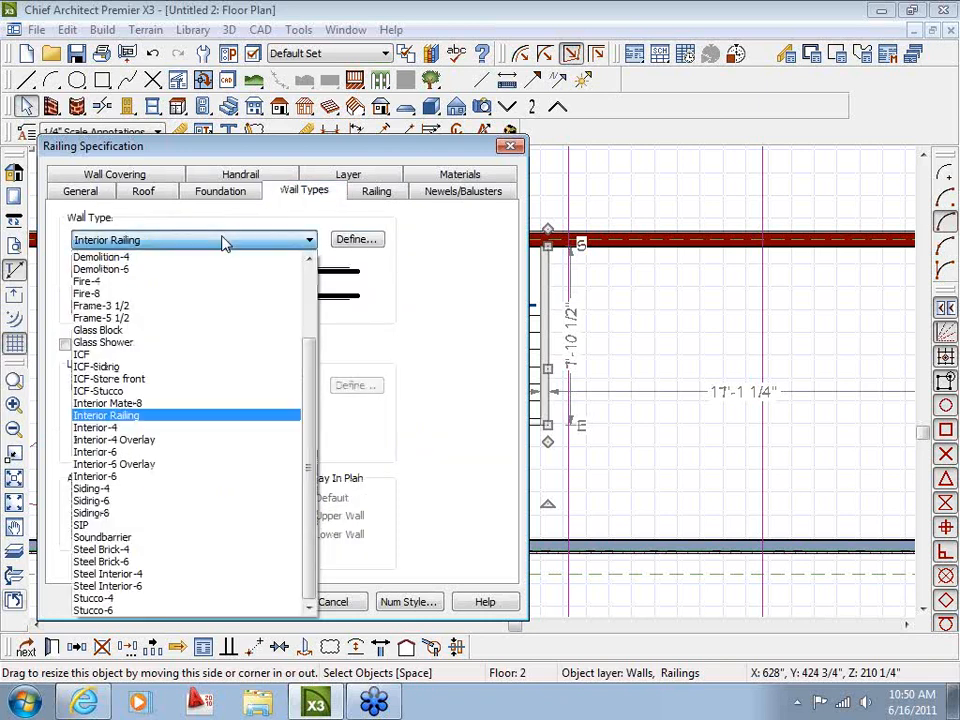
{"action": "left_click", "coordinate": [157, 430]}
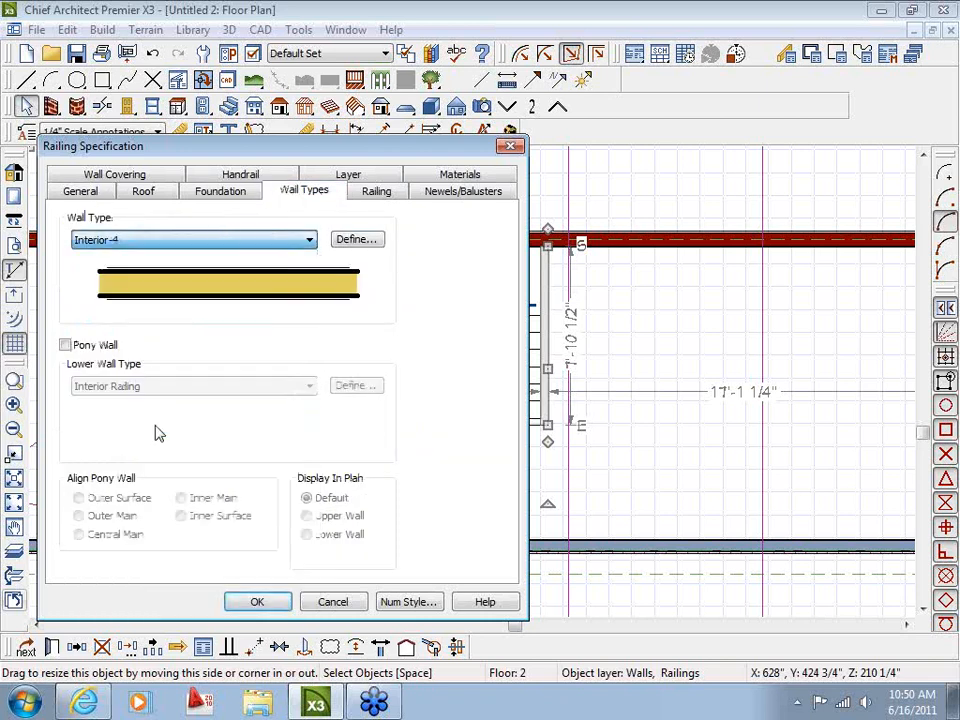
{"action": "left_click", "coordinate": [258, 604]}
Step: Extend the converted stairwell wall down to the lower exterior wall, about 12'-11" long
{"action": "scroll", "coordinate": [551, 484], "scroll_direction": "up", "scroll_amount": 3}
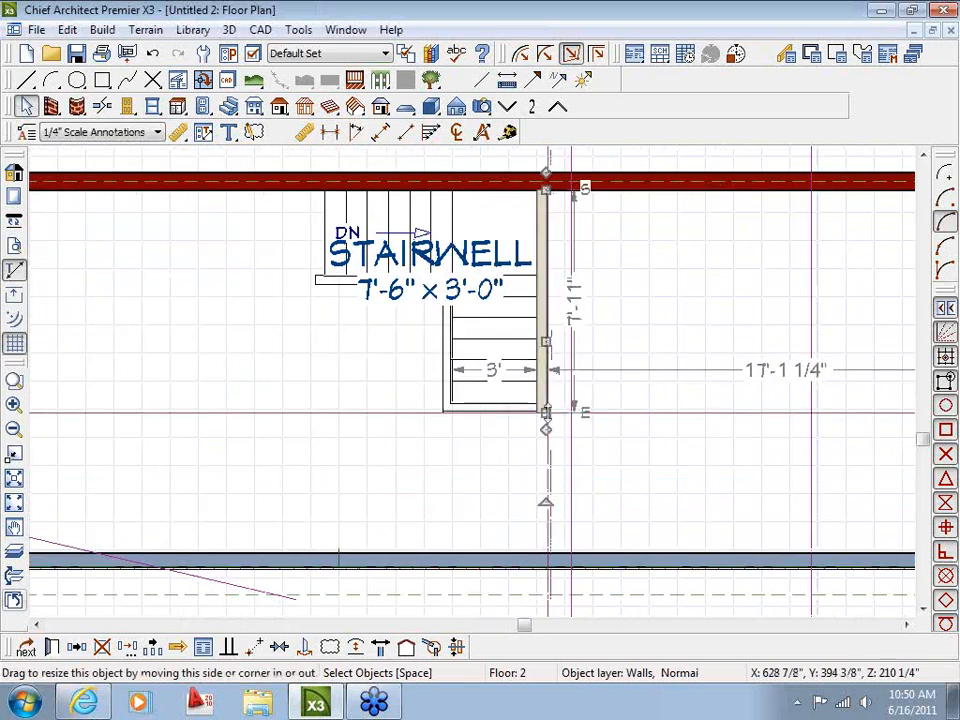
{"action": "left_click_drag", "start_coordinate": [546, 412], "coordinate": [546, 551]}
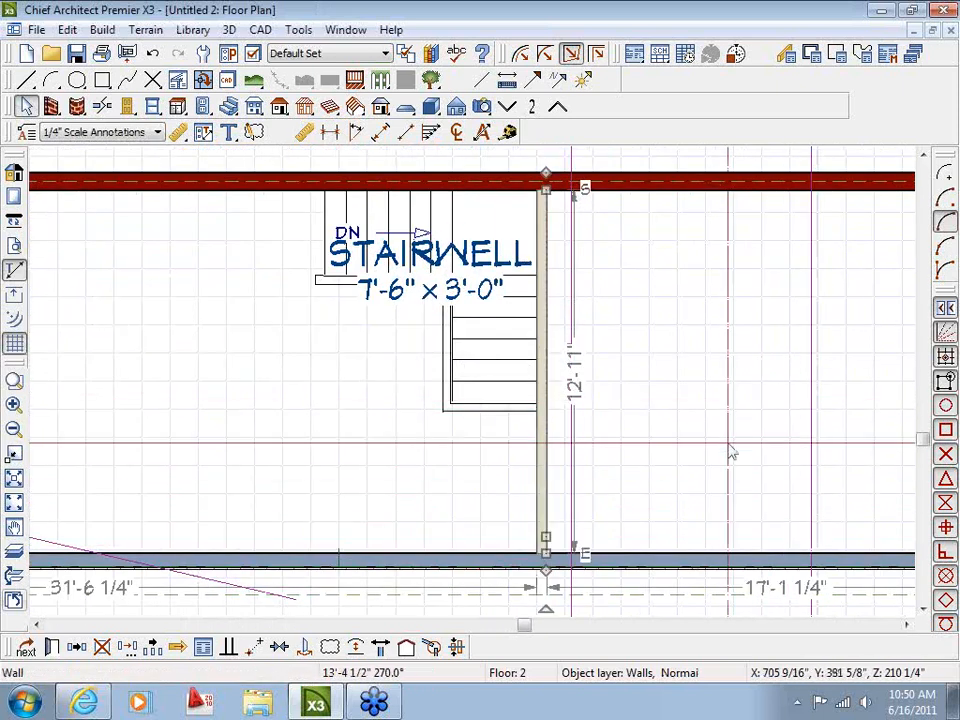
{"action": "key", "text": "Escape"}
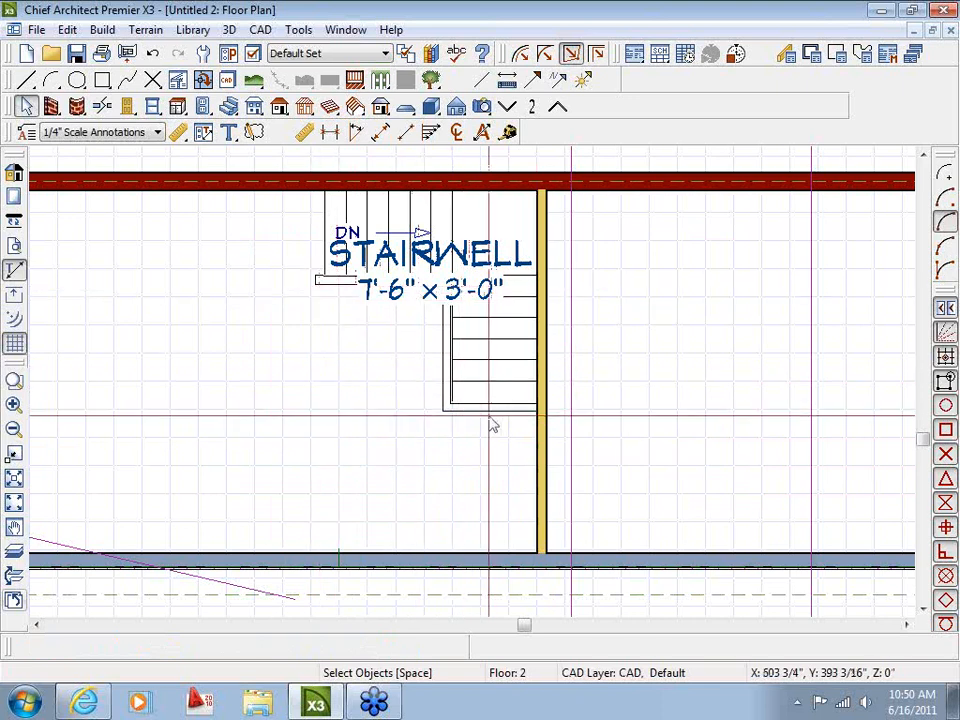
Step: Turn off the room label of the floor 2 stairwell in its room specification
{"action": "double_click", "coordinate": [515, 228]}
{"action": "left_click", "coordinate": [565, 556]}
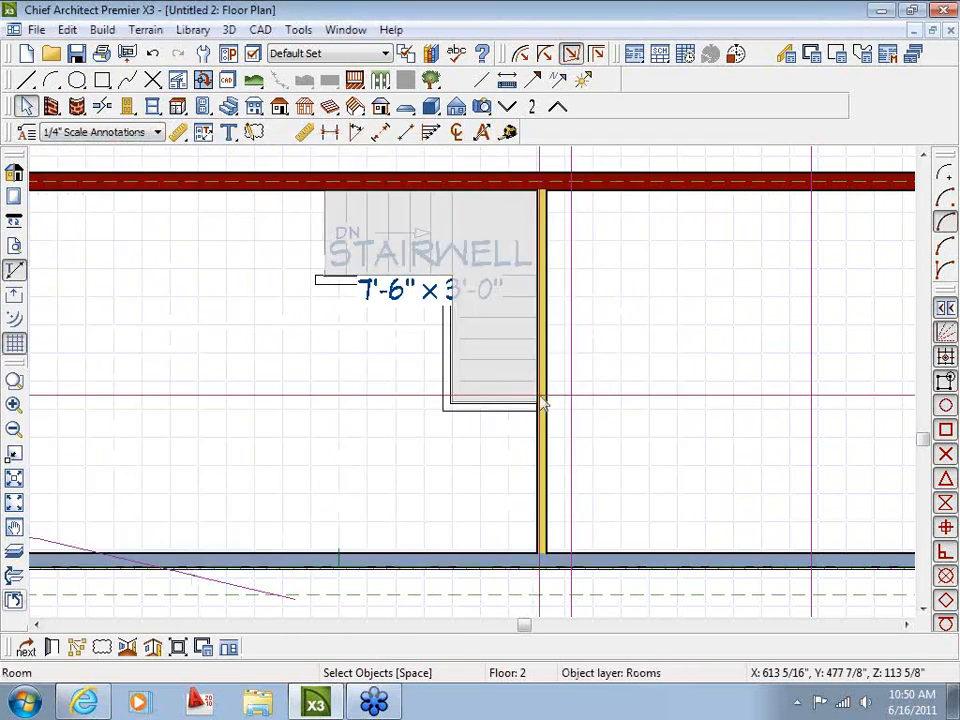
{"action": "left_click", "coordinate": [504, 226]}
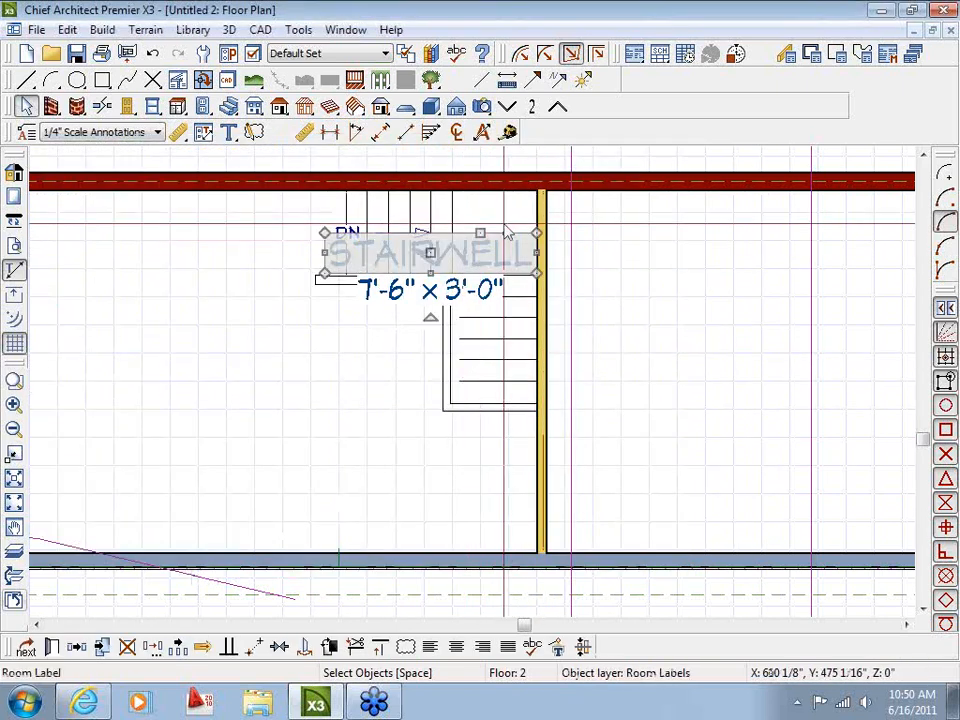
{"action": "scroll", "coordinate": [503, 223], "scroll_direction": "up", "scroll_amount": 2}
{"action": "left_click", "coordinate": [502, 216]}
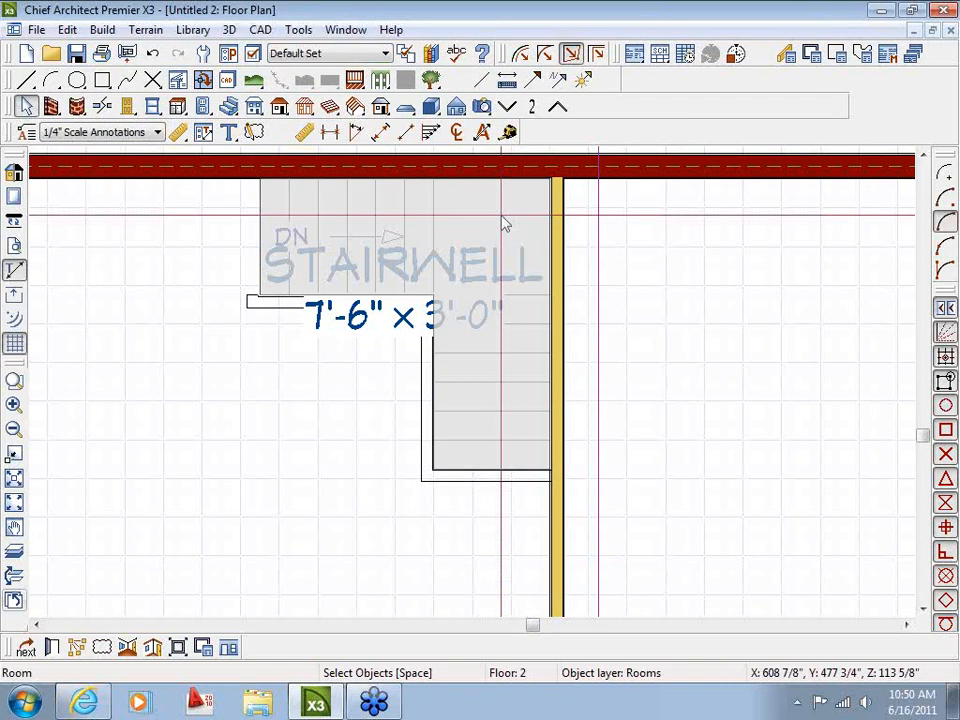
{"action": "double_click", "coordinate": [506, 224]}
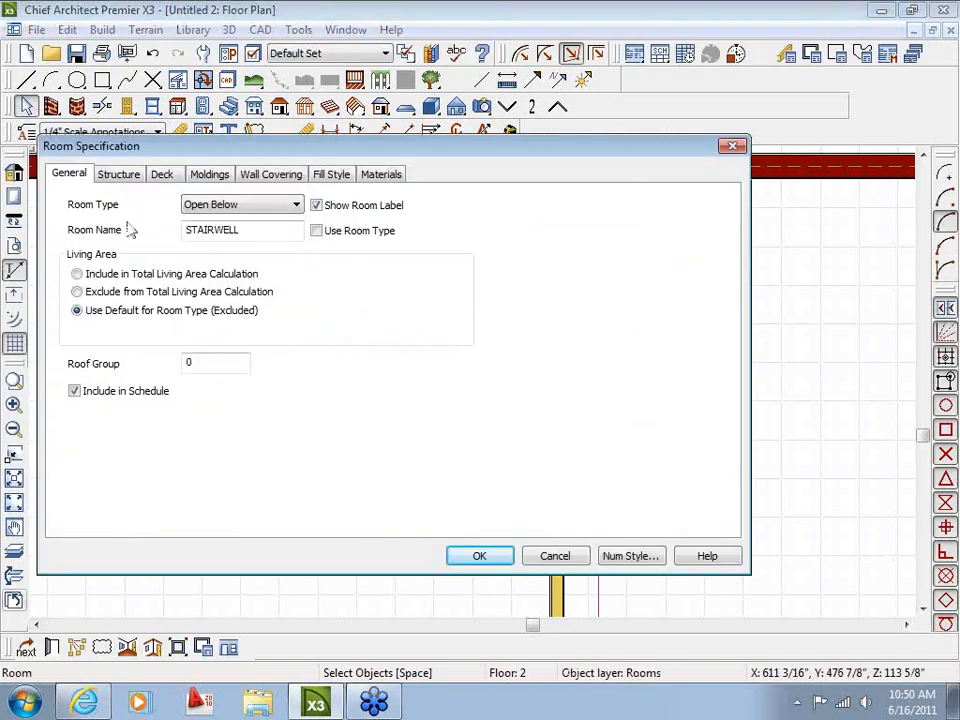
{"action": "left_click", "coordinate": [482, 556]}
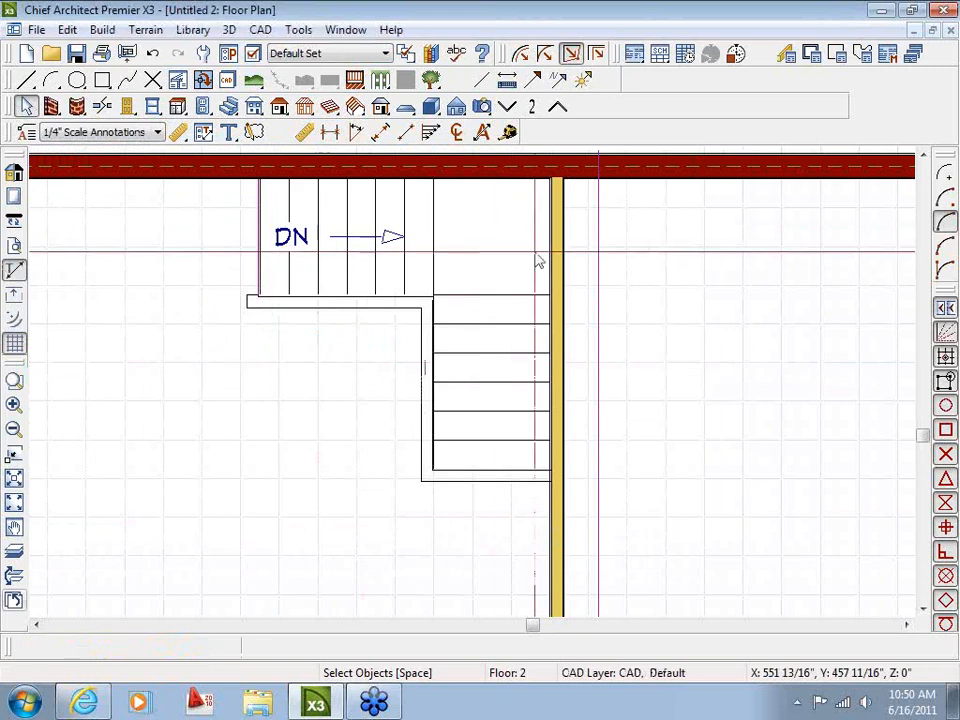
Step: View the stairwell from the floor 2 level in the Camera 2 view, inspect its railings, and close the camera view
{"action": "scroll", "coordinate": [386, 387], "scroll_direction": "down", "scroll_amount": 2}
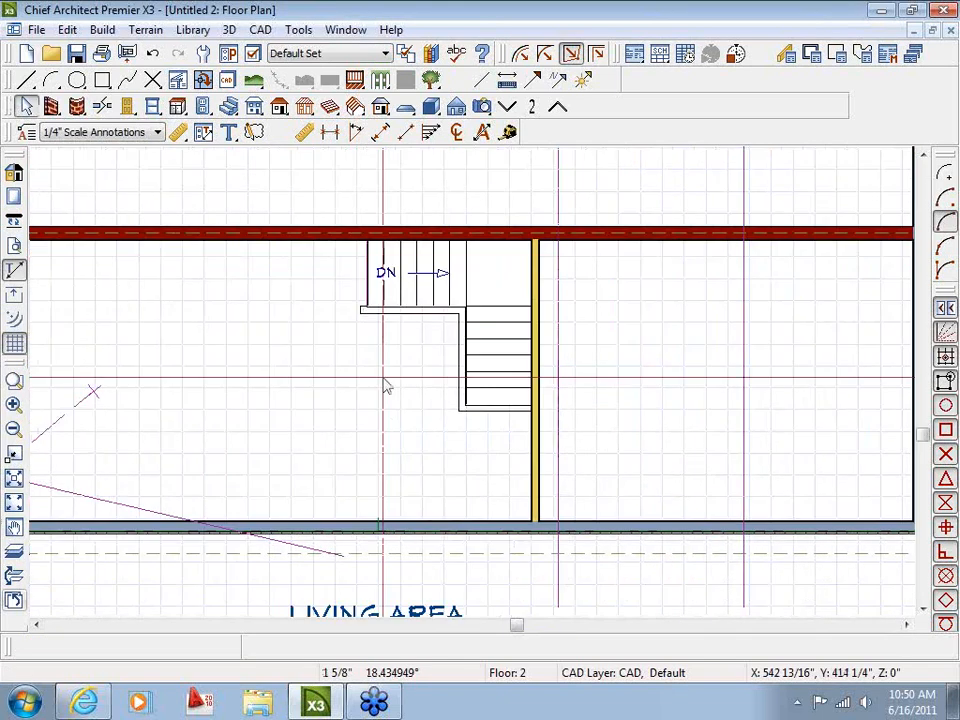
{"action": "scroll", "coordinate": [386, 387], "scroll_direction": "down", "scroll_amount": 1}
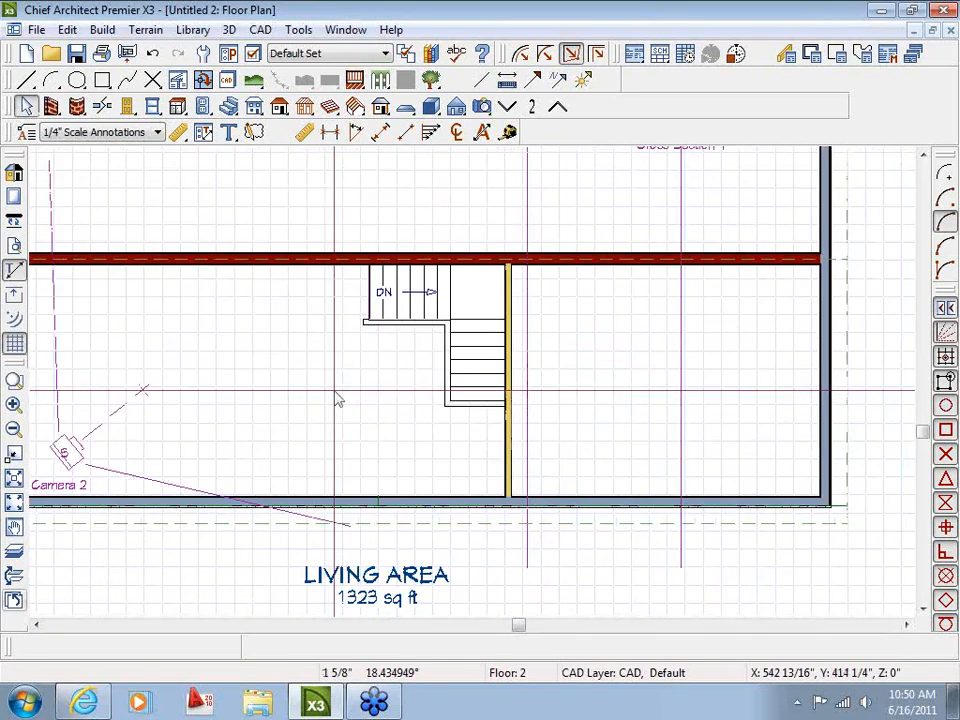
{"action": "left_click", "coordinate": [352, 33]}
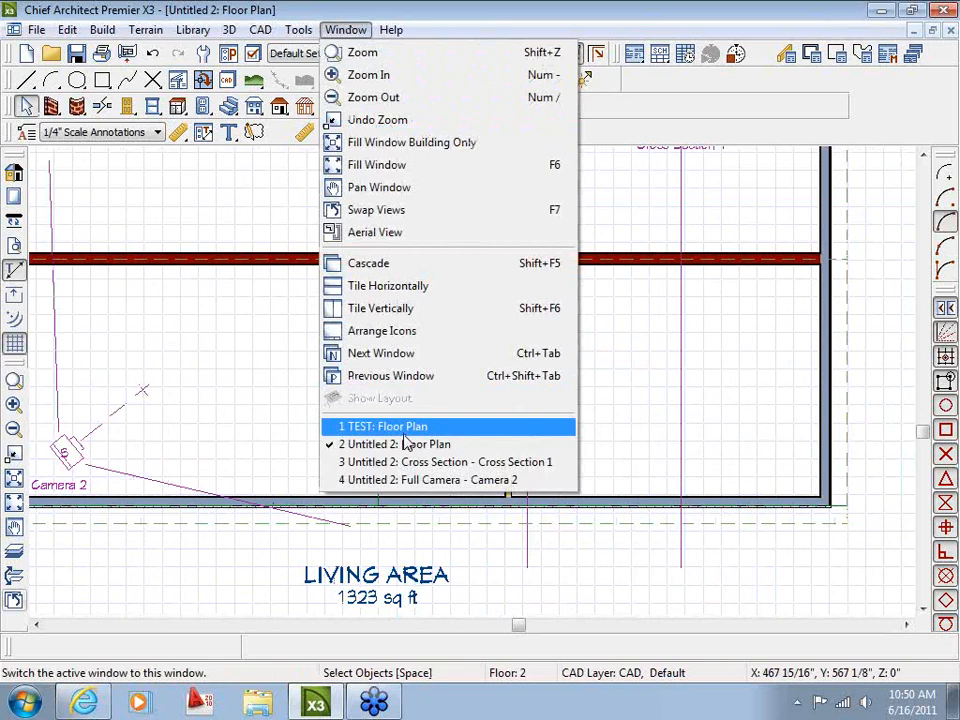
{"action": "left_click", "coordinate": [401, 480]}
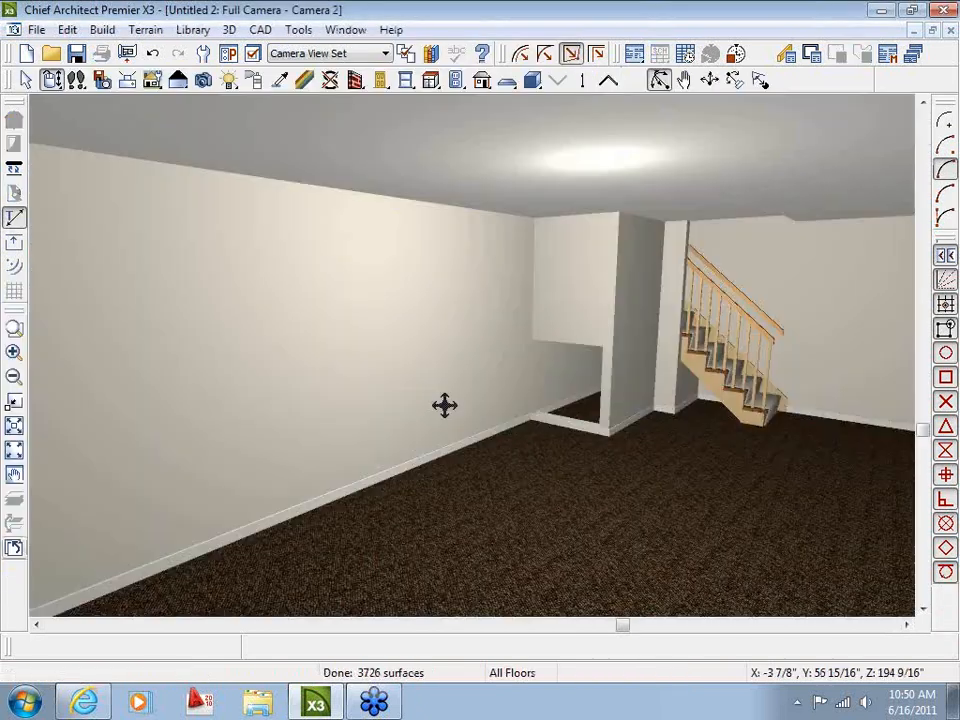
{"action": "left_click_drag", "start_coordinate": [555, 437], "coordinate": [514, 441]}
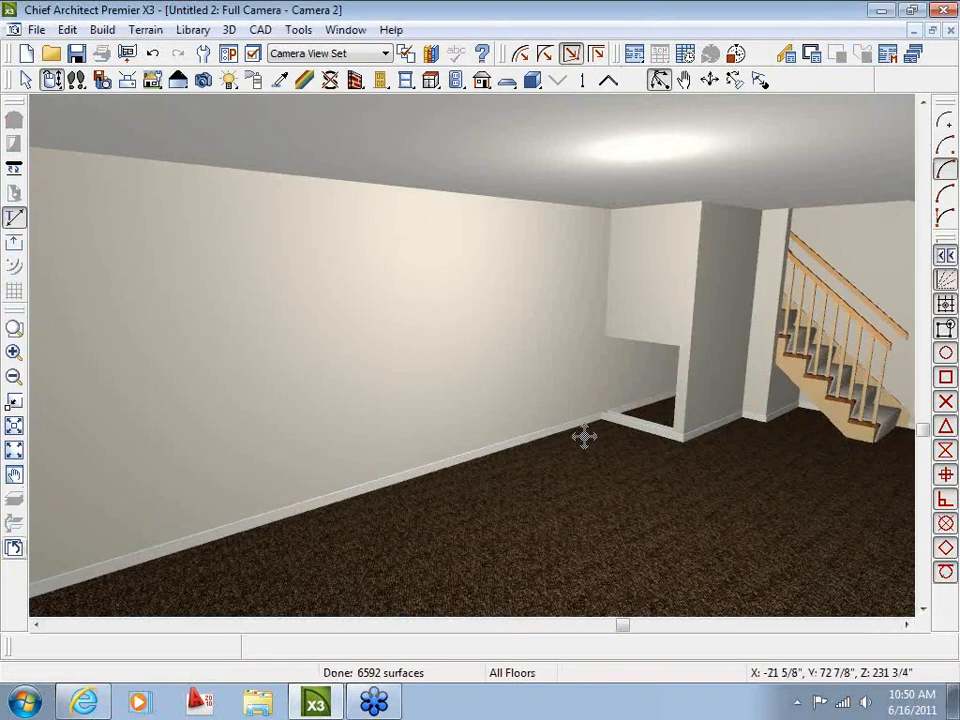
{"action": "key", "text": "Page_Up"}
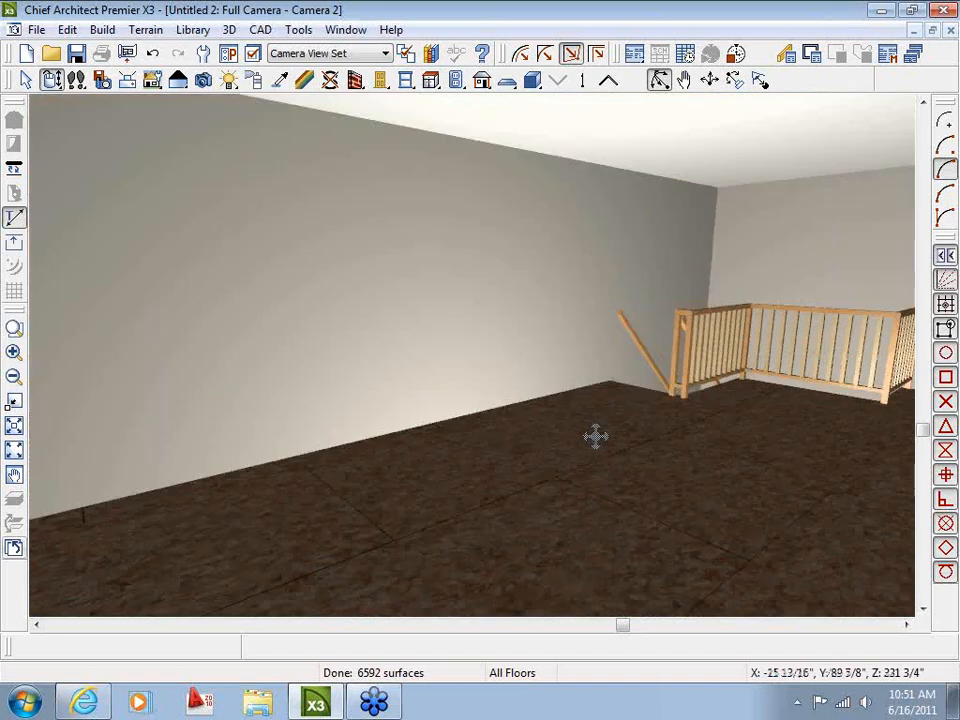
{"action": "left_click_drag", "start_coordinate": [595, 436], "coordinate": [615, 506]}
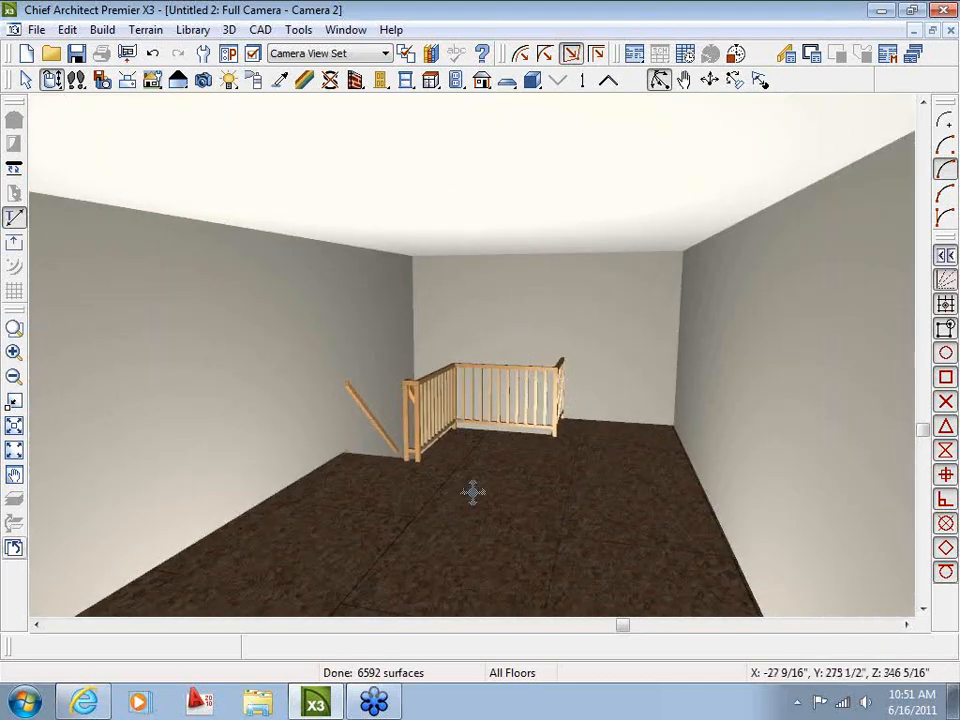
{"action": "mouse_move", "coordinate": [416, 489]}
{"action": "left_mouse_down"}
{"action": "mouse_move", "coordinate": [501, 491]}
{"action": "mouse_move", "coordinate": [412, 492]}
{"action": "left_mouse_up"}
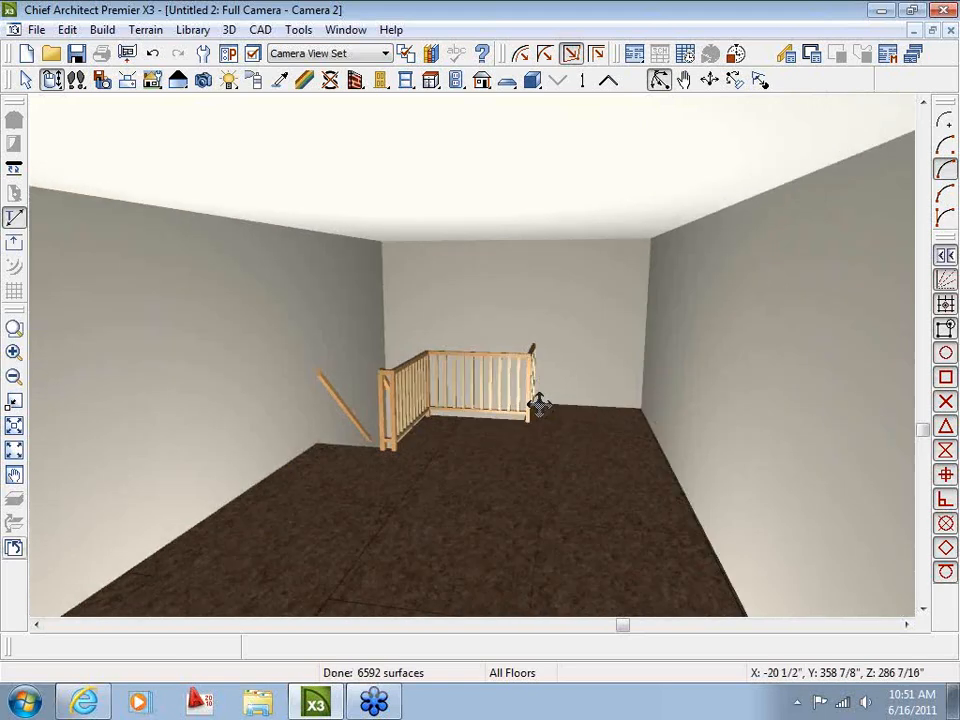
{"action": "left_click", "coordinate": [951, 31]}
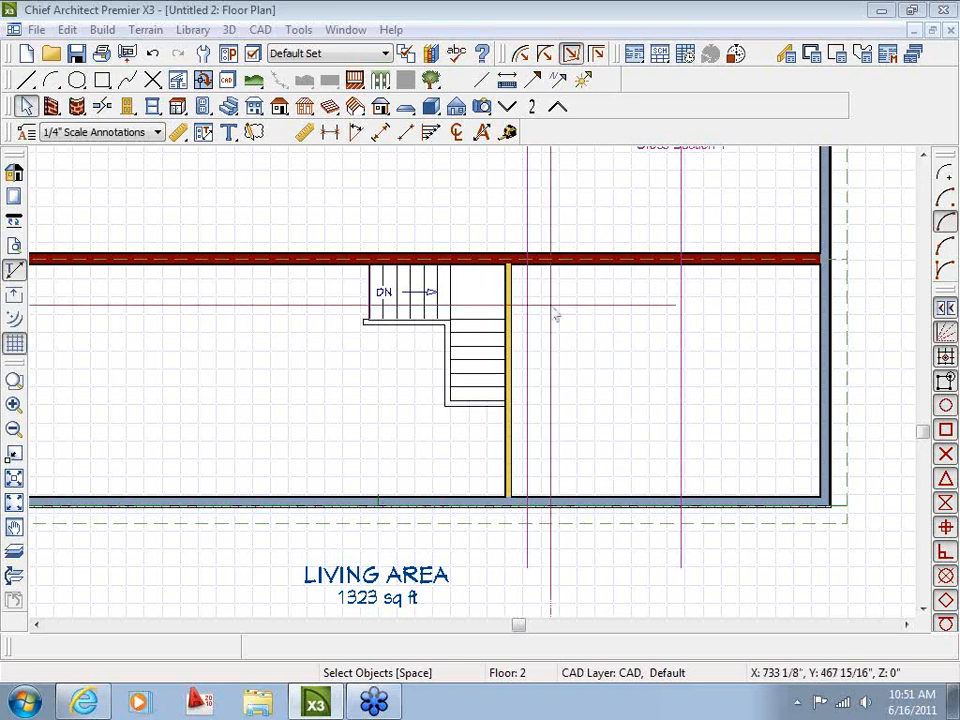
Step: Close the Untitled 2 plan and return to the TEST floor plan
{"action": "middle_click_drag", "start_coordinate": [353, 346], "coordinate": [481, 461]}
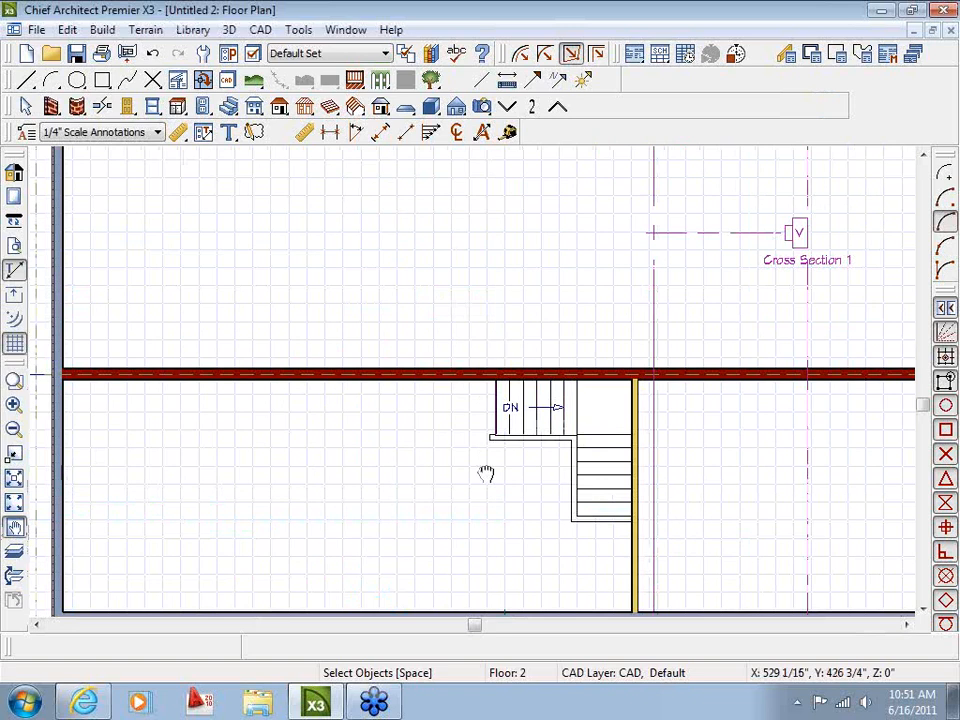
{"action": "scroll", "coordinate": [482, 461], "scroll_direction": "down", "scroll_amount": 2}
{"action": "middle_click_drag", "start_coordinate": [503, 350], "coordinate": [377, 350]}
{"action": "scroll", "coordinate": [359, 416], "scroll_direction": "down", "scroll_amount": 1}
{"action": "middle_click_drag", "start_coordinate": [359, 416], "coordinate": [440, 358]}
{"action": "scroll", "coordinate": [446, 365], "scroll_direction": "up", "scroll_amount": 1}
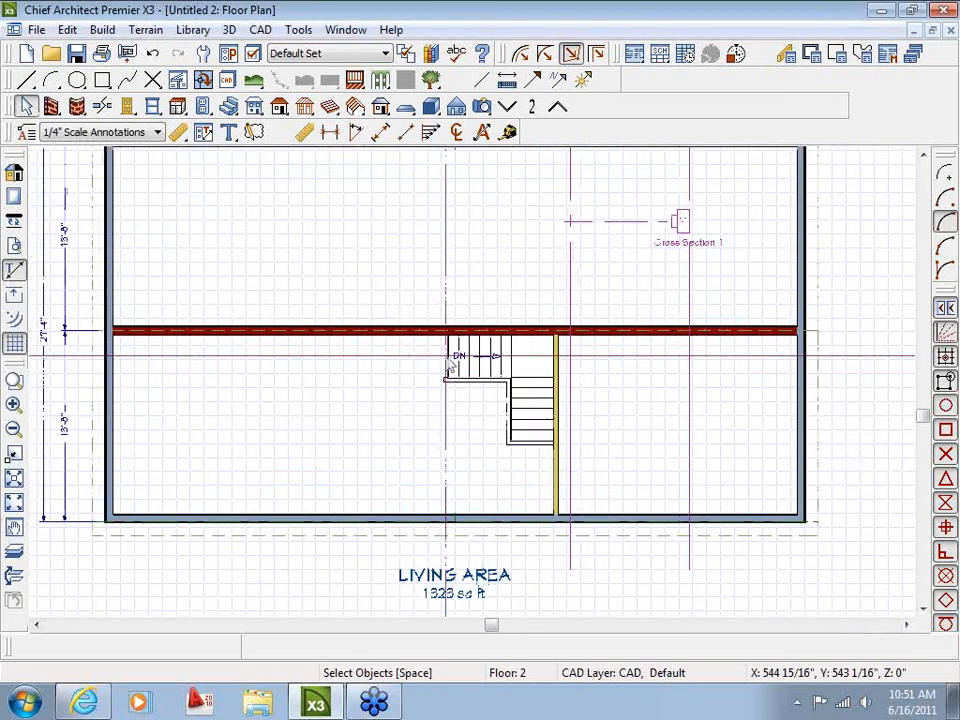
{"action": "left_click", "coordinate": [950, 31]}
{"action": "left_click", "coordinate": [537, 414]}
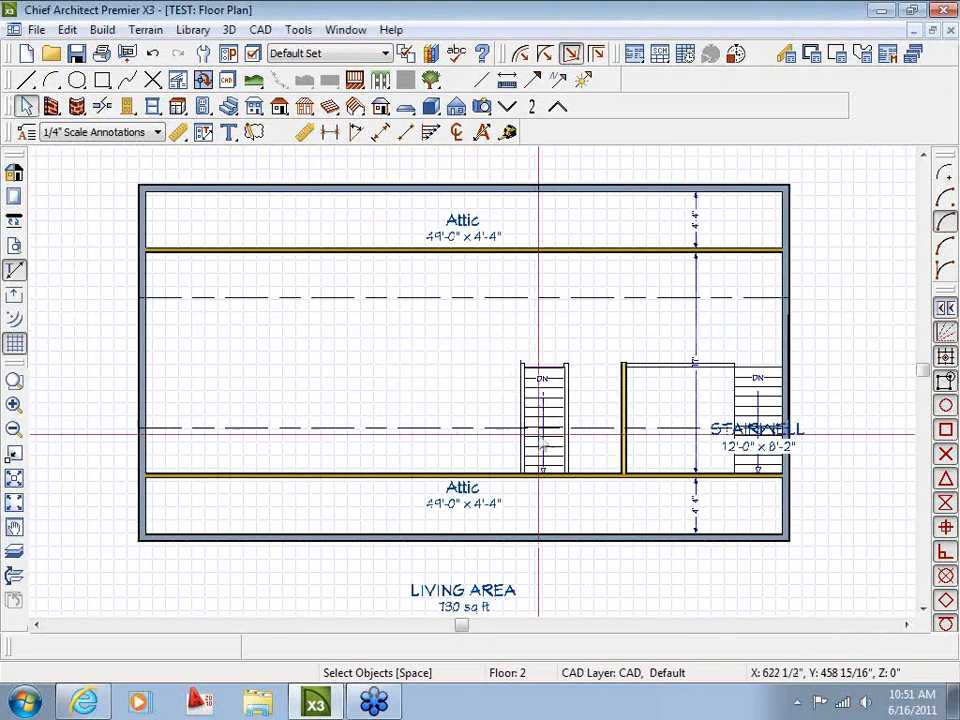
{"action": "left_click", "coordinate": [344, 36]}
{"action": "left_click", "coordinate": [821, 117]}
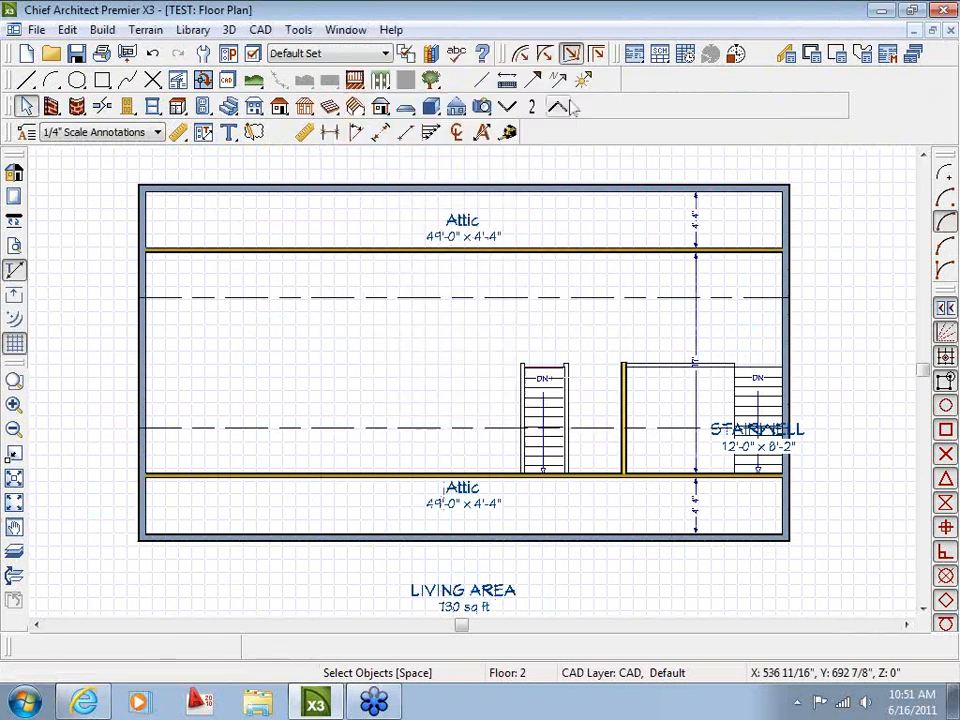
Step: Go down to floor 1 and draw a deck of about 27'-8" x 10'-0" off the upper exterior wall with straight deck railing
{"action": "left_click", "coordinate": [507, 106]}
{"action": "scroll", "coordinate": [439, 246], "scroll_direction": "down", "scroll_amount": 3}
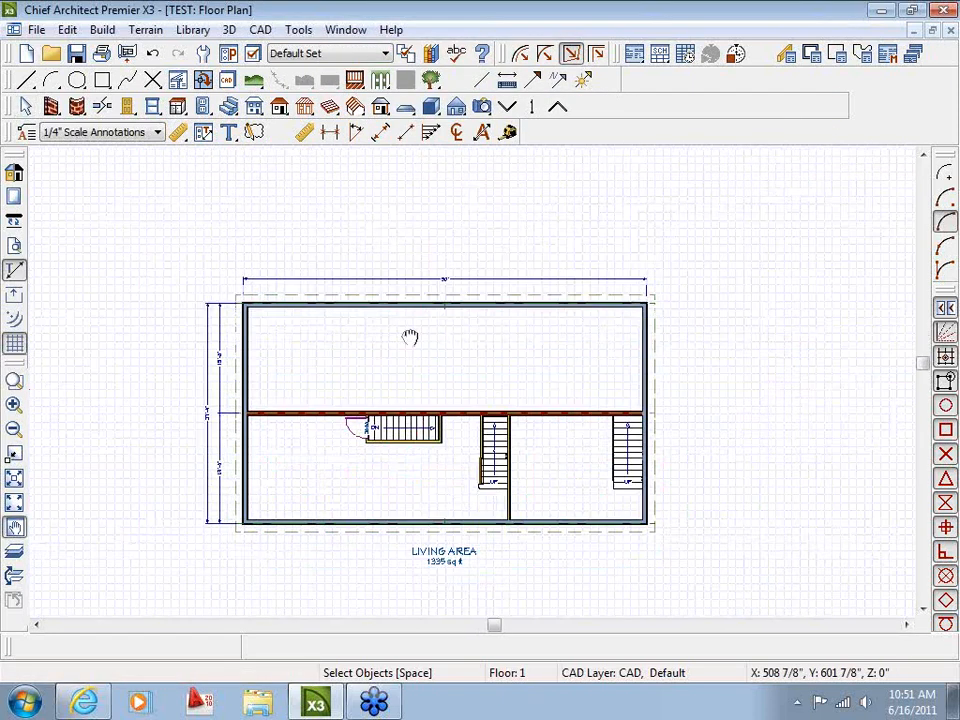
{"action": "key", "text": "space"}
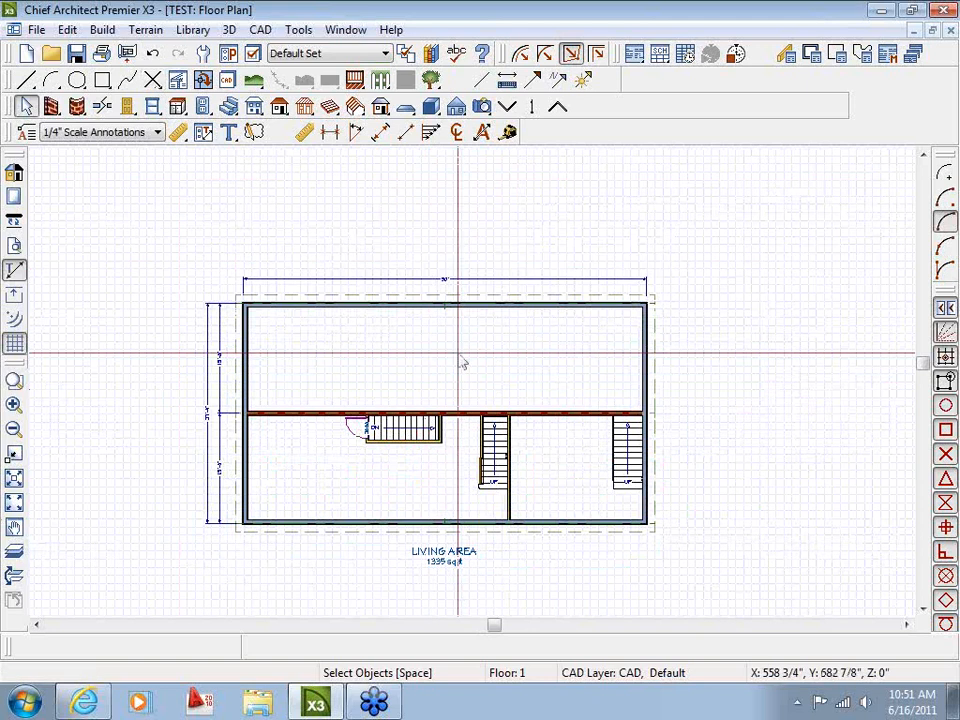
{"action": "left_click", "coordinate": [355, 82]}
{"action": "scroll", "coordinate": [372, 293], "scroll_direction": "up", "scroll_amount": 2}
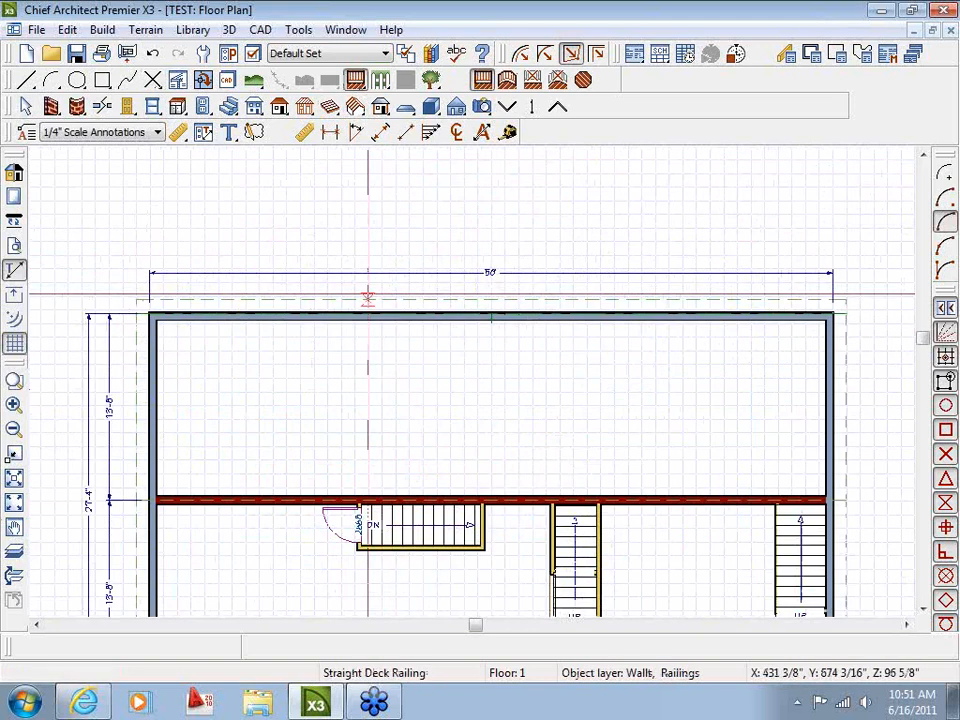
{"action": "mouse_move", "coordinate": [322, 313]}
{"action": "left_mouse_down"}
{"action": "mouse_move", "coordinate": [323, 172]}
{"action": "mouse_move", "coordinate": [710, 172]}
{"action": "left_mouse_up"}
{"action": "mouse_move", "coordinate": [709, 172]}
{"action": "left_mouse_down"}
{"action": "mouse_move", "coordinate": [693, 225]}
{"action": "mouse_move", "coordinate": [698, 322]}
{"action": "left_mouse_up"}
{"action": "scroll", "coordinate": [520, 310], "scroll_direction": "down", "scroll_amount": 1}
{"action": "key", "text": "space"}
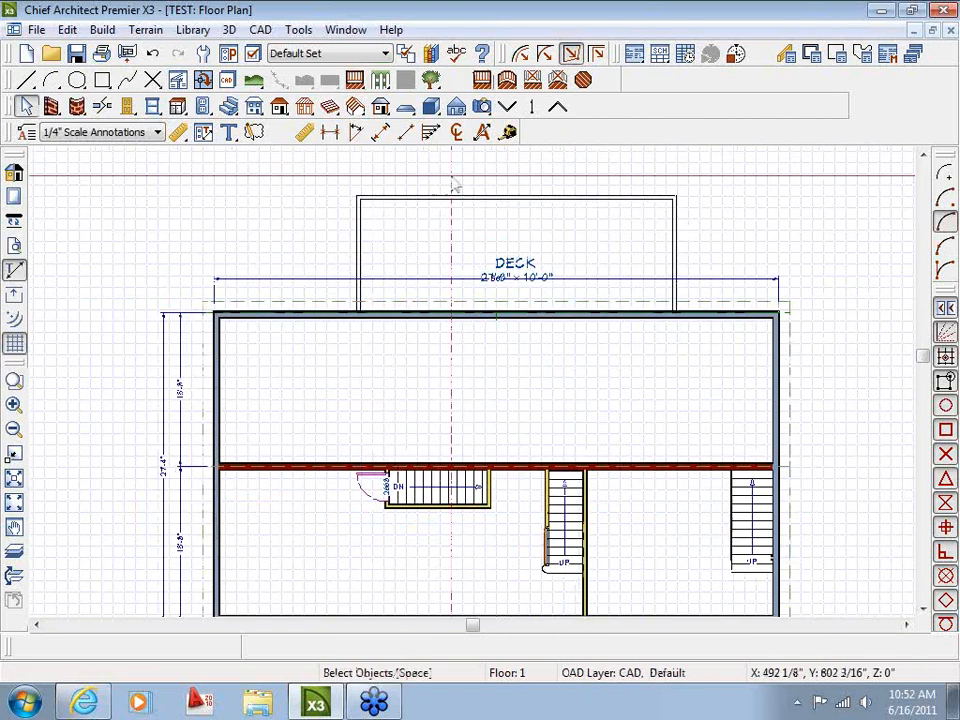
Step: Create a perspective full overview, orbit to the deck side of the house, and return to the floor plan
{"action": "left_click", "coordinate": [484, 107]}
{"action": "left_click", "coordinate": [660, 108]}
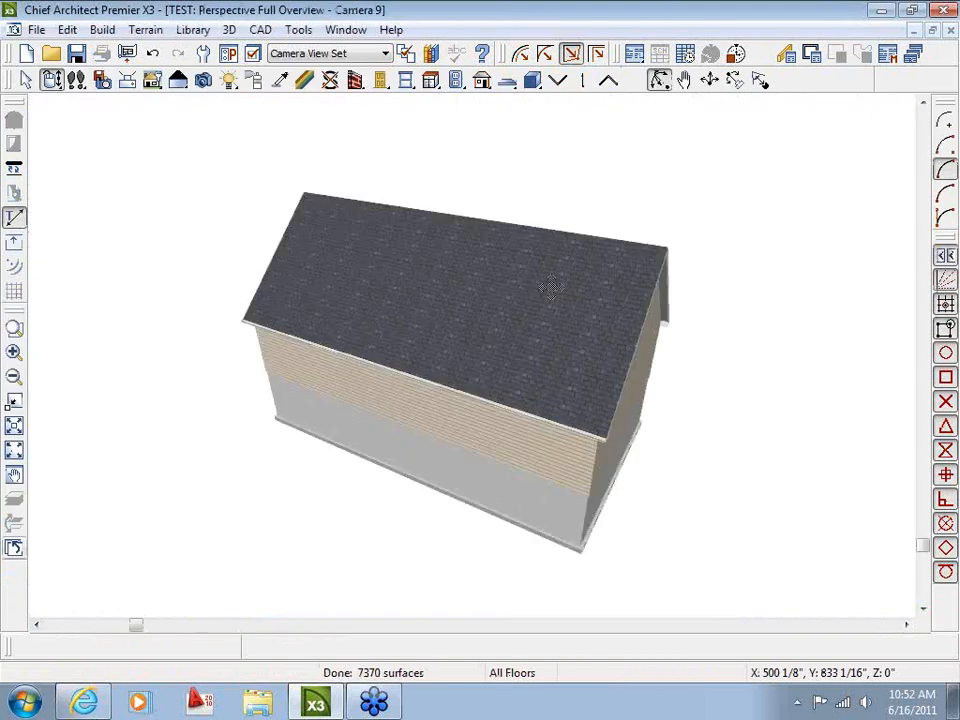
{"action": "left_click_drag", "start_coordinate": [552, 288], "coordinate": [387, 234]}
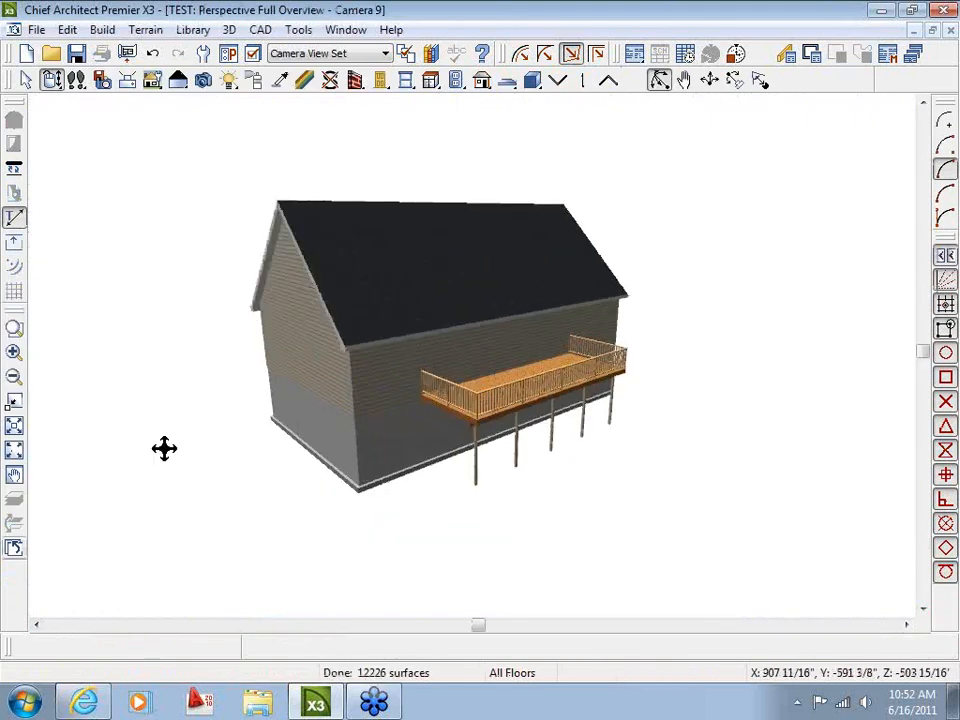
{"action": "left_click", "coordinate": [15, 549]}
Step: Place a Click Stairs stair on the deck's outer railing, about midway along it
{"action": "middle_click_drag", "start_coordinate": [490, 243], "coordinate": [273, 331]}
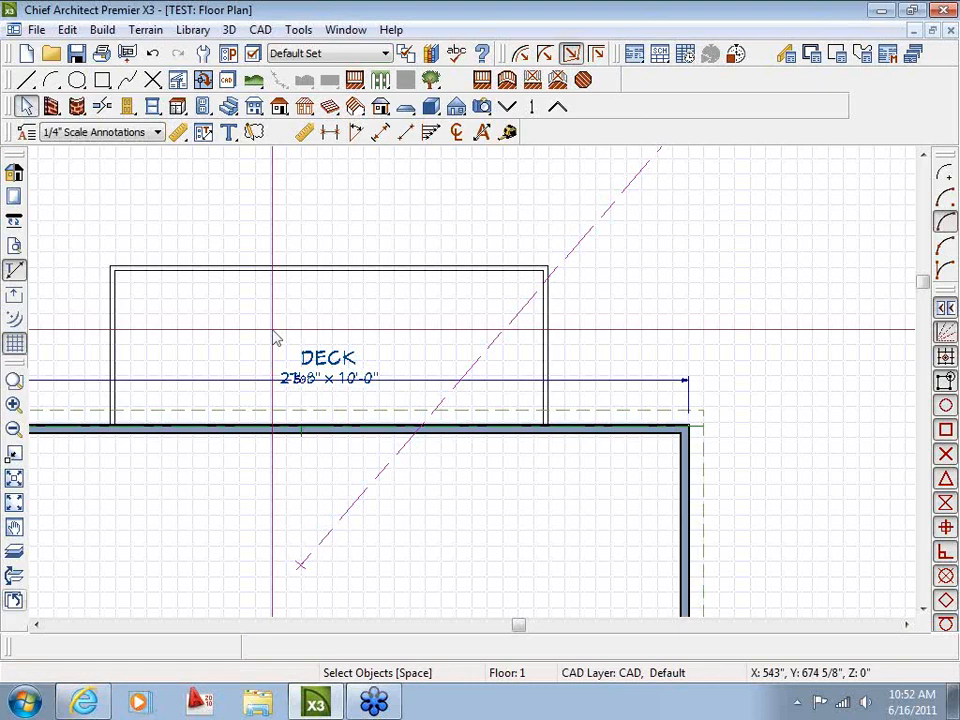
{"action": "scroll", "coordinate": [276, 340], "scroll_direction": "up", "scroll_amount": 1}
{"action": "left_click", "coordinate": [229, 107]}
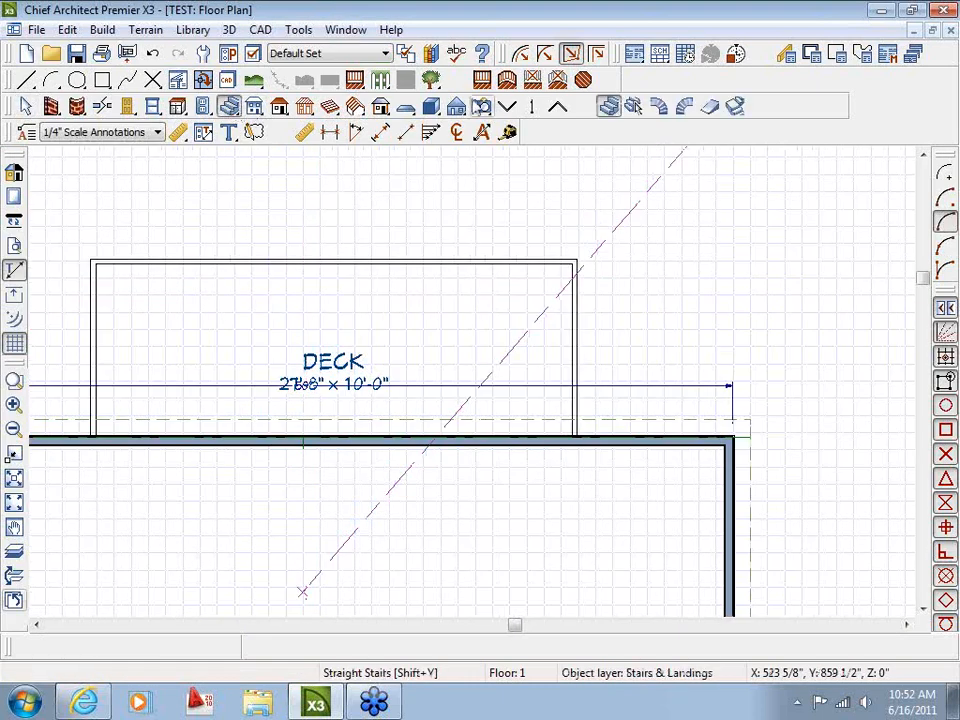
{"action": "left_click", "coordinate": [634, 107]}
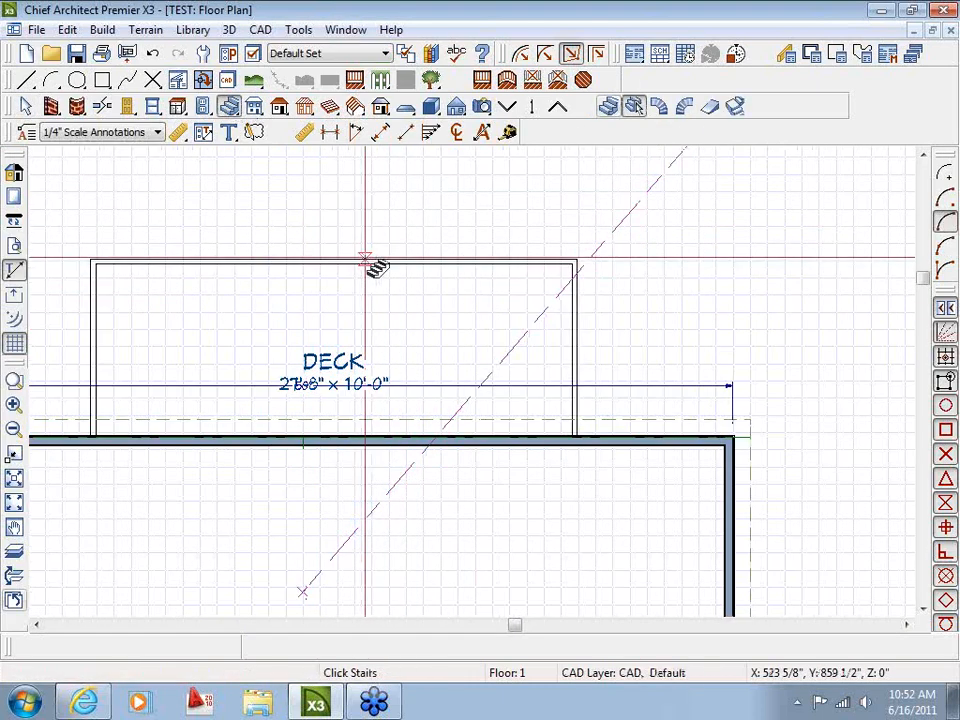
{"action": "left_click", "coordinate": [333, 259]}
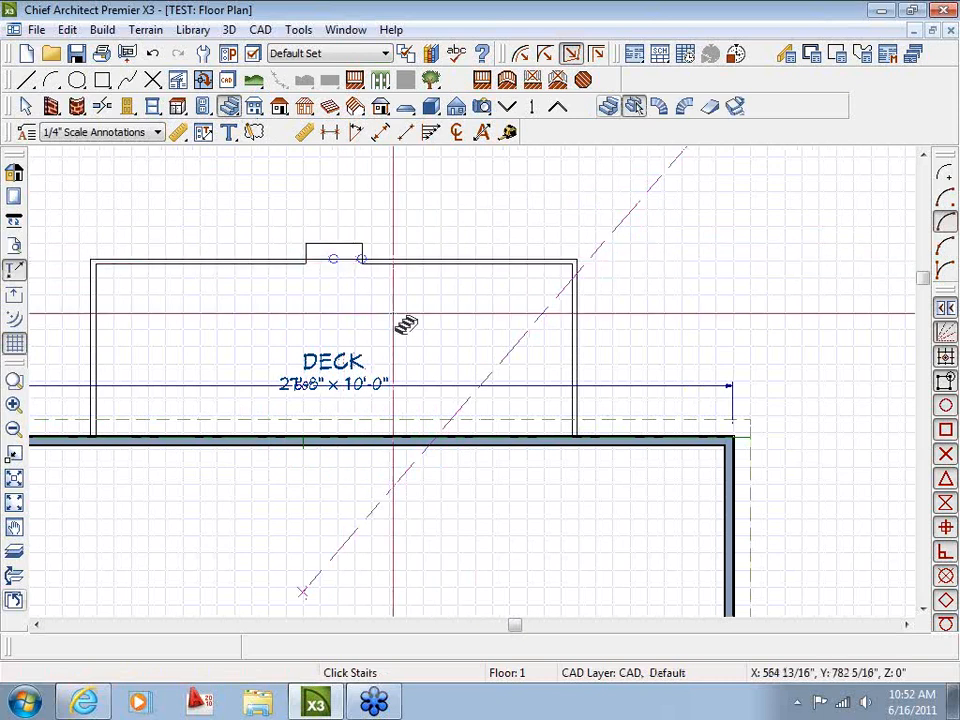
Step: Open the Camera 9 overview and orbit to a front view of the stair on the deck's outer edge
{"action": "scroll", "coordinate": [393, 313], "scroll_direction": "down", "scroll_amount": 3}
{"action": "middle_click_drag", "start_coordinate": [409, 247], "coordinate": [448, 347]}
{"action": "scroll", "coordinate": [448, 347], "scroll_direction": "down", "scroll_amount": 4}
{"action": "middle_click_drag", "start_coordinate": [540, 308], "coordinate": [425, 452]}
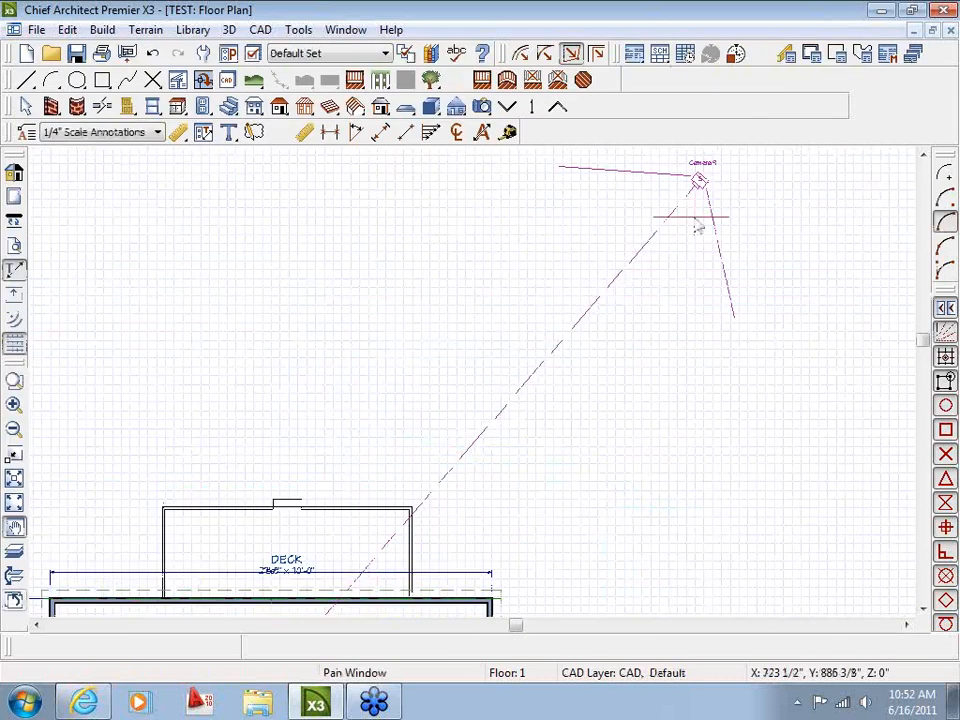
{"action": "double_click", "coordinate": [700, 181]}
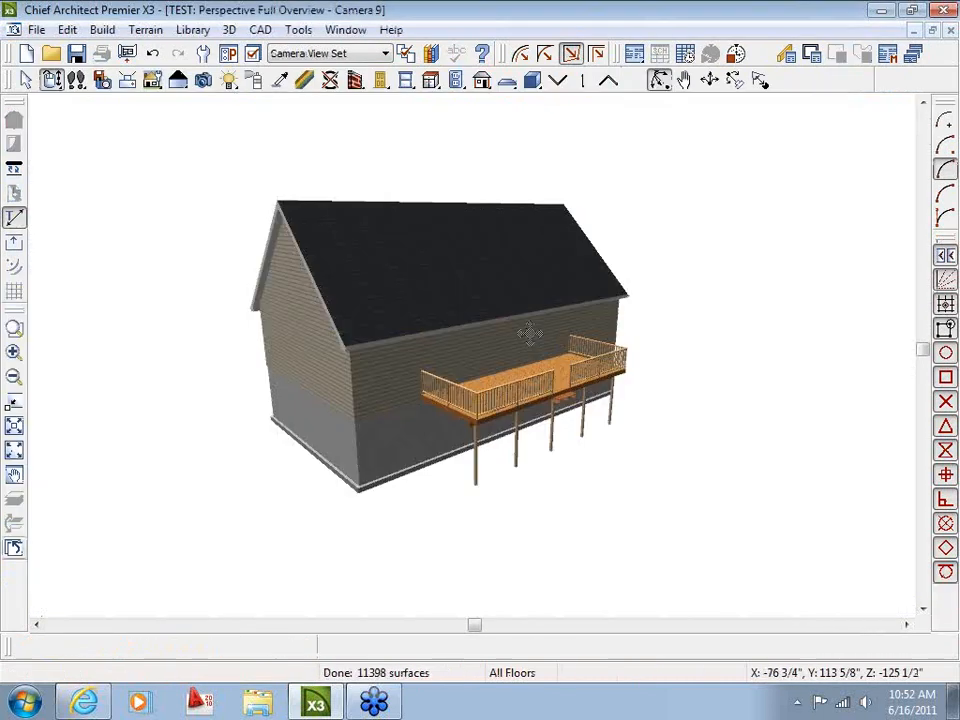
{"action": "left_click_drag", "start_coordinate": [529, 333], "coordinate": [514, 375]}
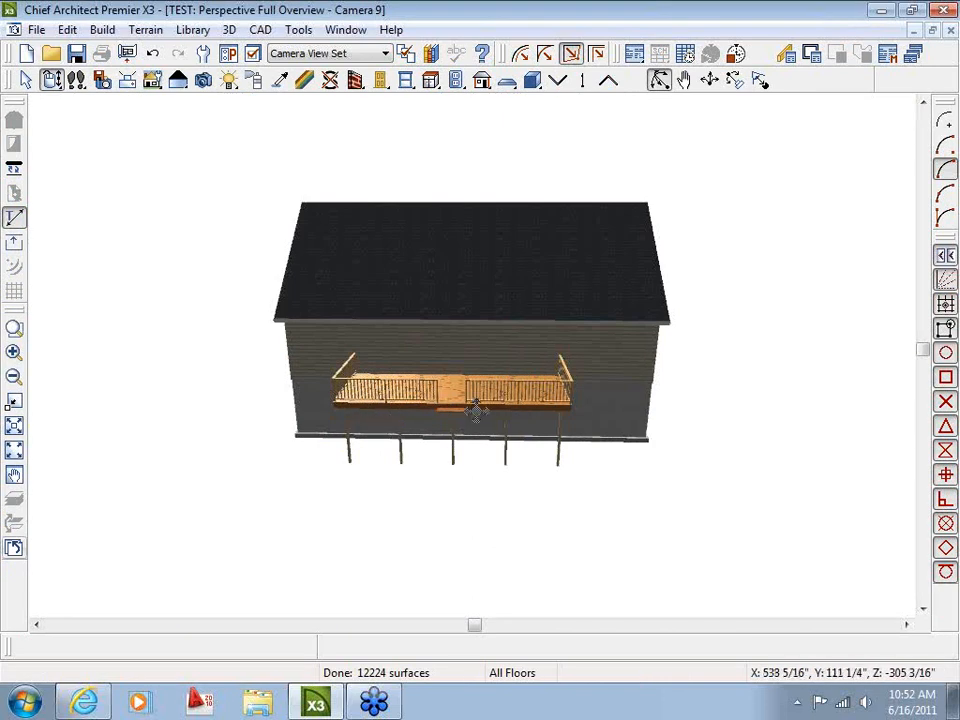
{"action": "left_click_drag", "start_coordinate": [476, 410], "coordinate": [501, 454]}
Step: Delete the short stair at the deck's outer edge and return to the floor 1 plan
{"action": "key", "text": "space"}
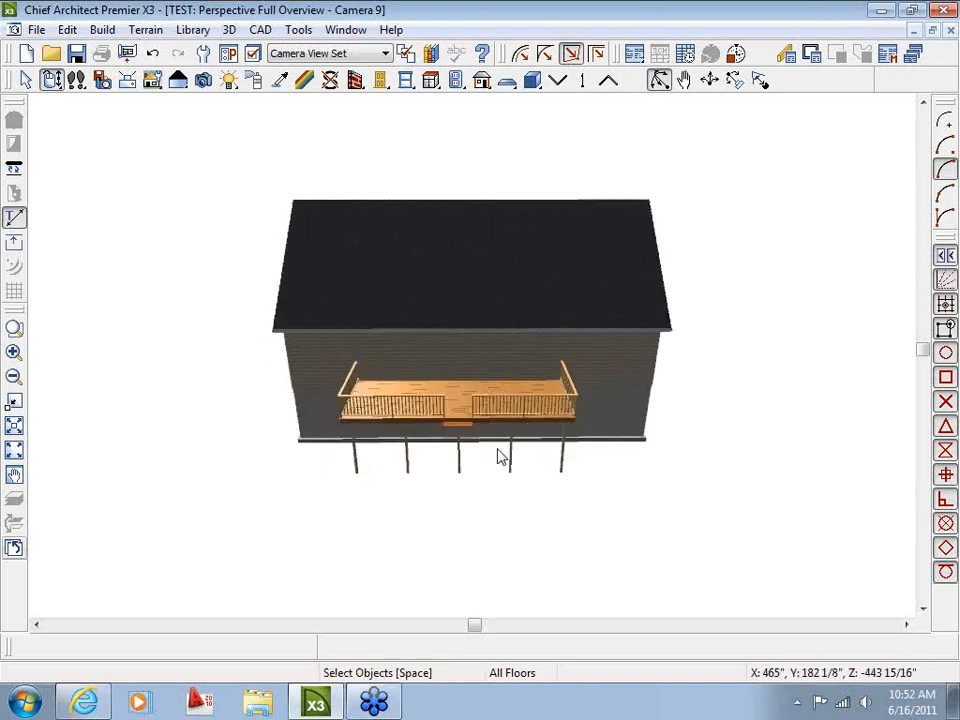
{"action": "left_click", "coordinate": [459, 428]}
{"action": "key", "text": "Delete"}
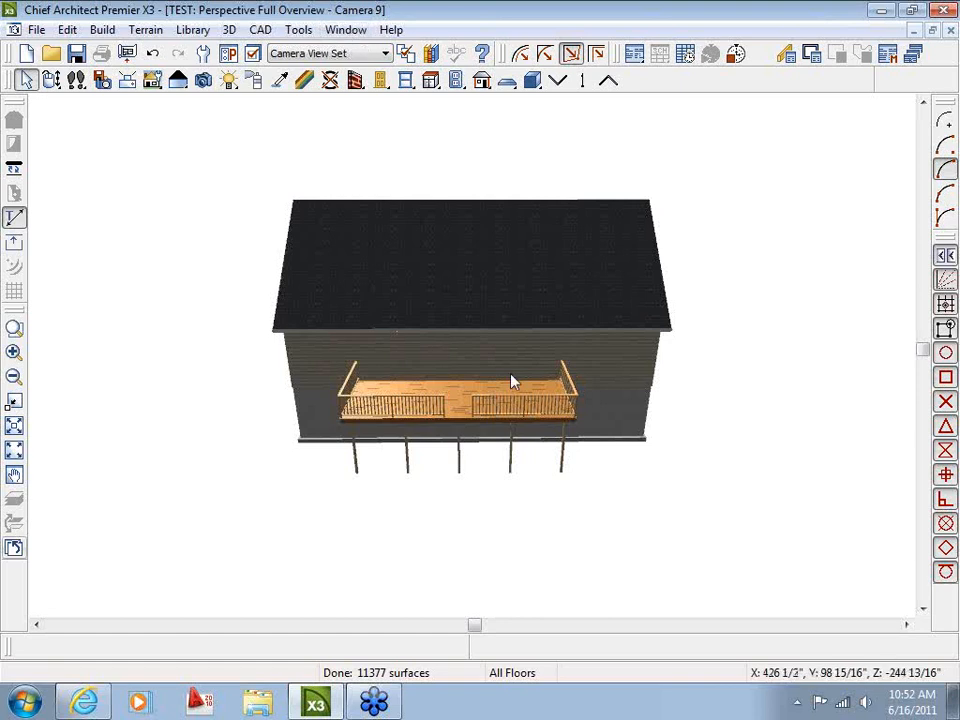
{"action": "left_click", "coordinate": [12, 552]}
{"action": "scroll", "coordinate": [372, 415], "scroll_direction": "down", "scroll_amount": 3}
{"action": "middle_click_drag", "start_coordinate": [391, 418], "coordinate": [477, 228]}
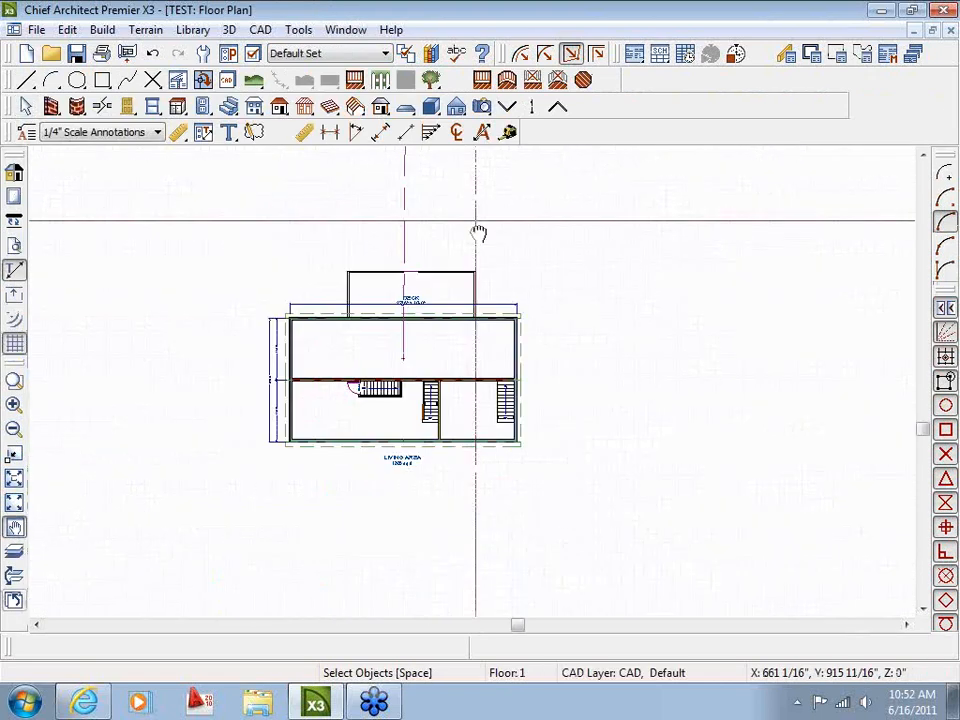
{"action": "scroll", "coordinate": [445, 330], "scroll_direction": "up", "scroll_amount": 1}
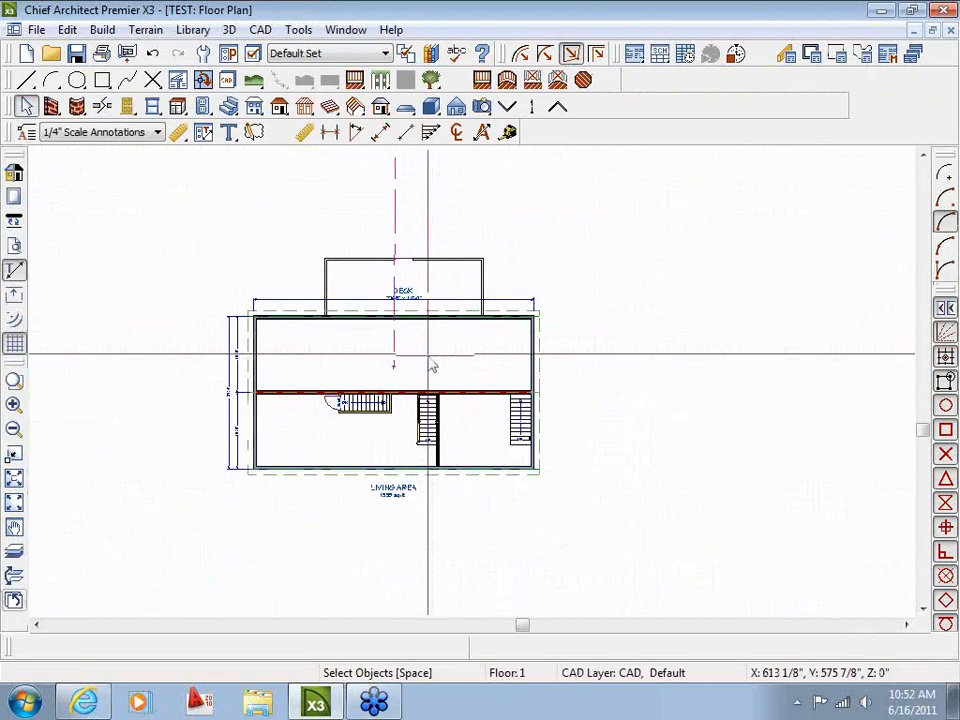
Step: Create a terrain perimeter around the house and orbit the Camera 9 overview to view the deck and terrain from both sides
{"action": "left_click", "coordinate": [146, 30]}
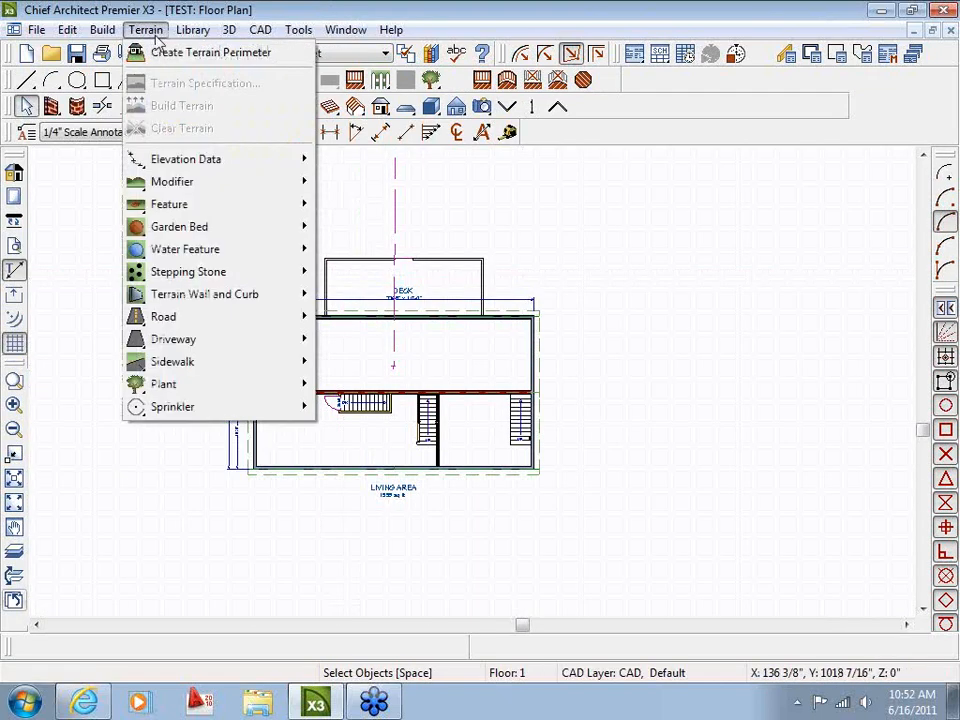
{"action": "left_click", "coordinate": [167, 61]}
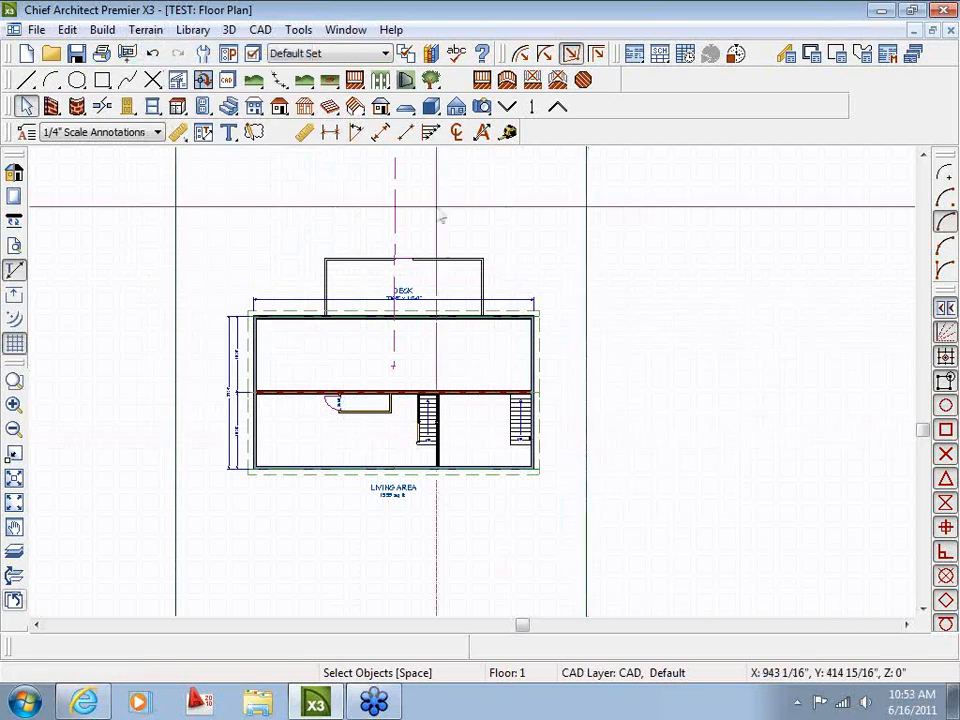
{"action": "left_click", "coordinate": [15, 601]}
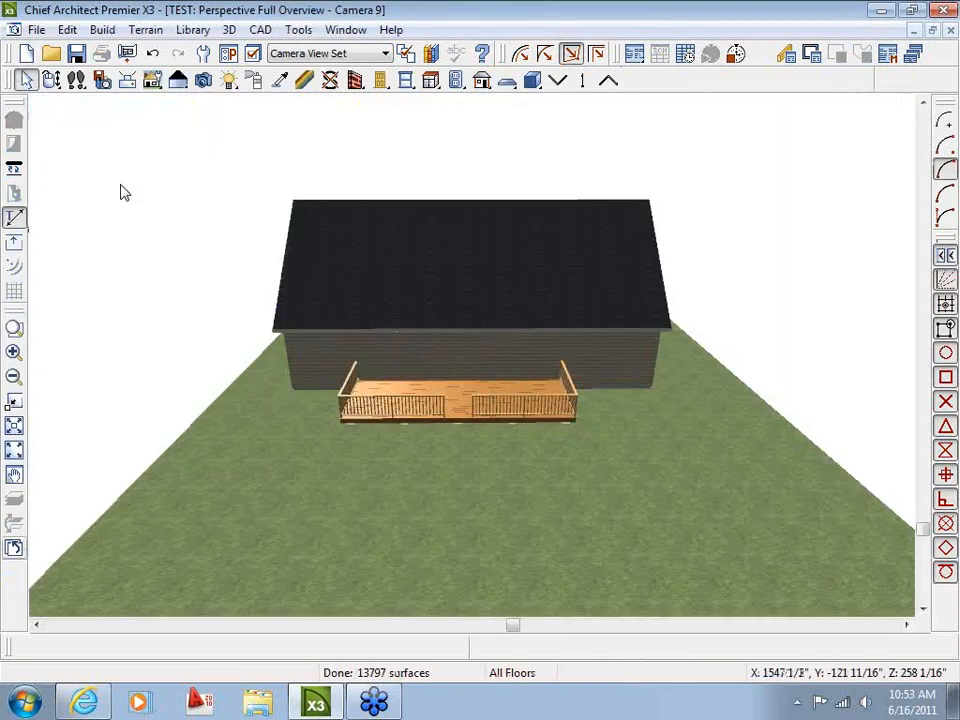
{"action": "left_click", "coordinate": [51, 79]}
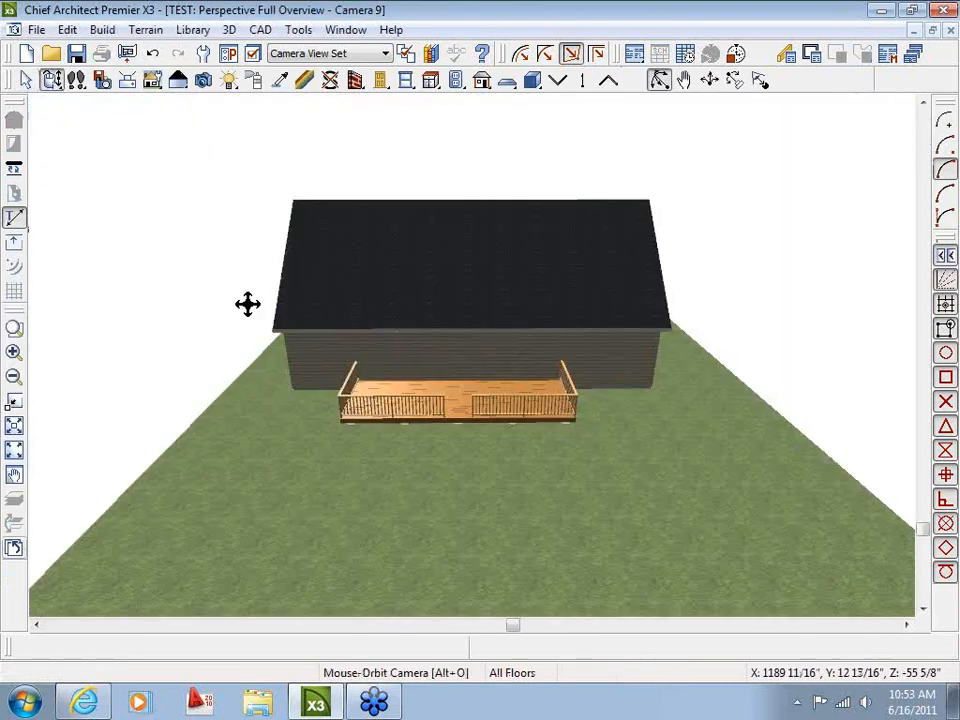
{"action": "left_click_drag", "start_coordinate": [246, 304], "coordinate": [325, 272]}
{"action": "left_click_drag", "start_coordinate": [596, 327], "coordinate": [370, 319]}
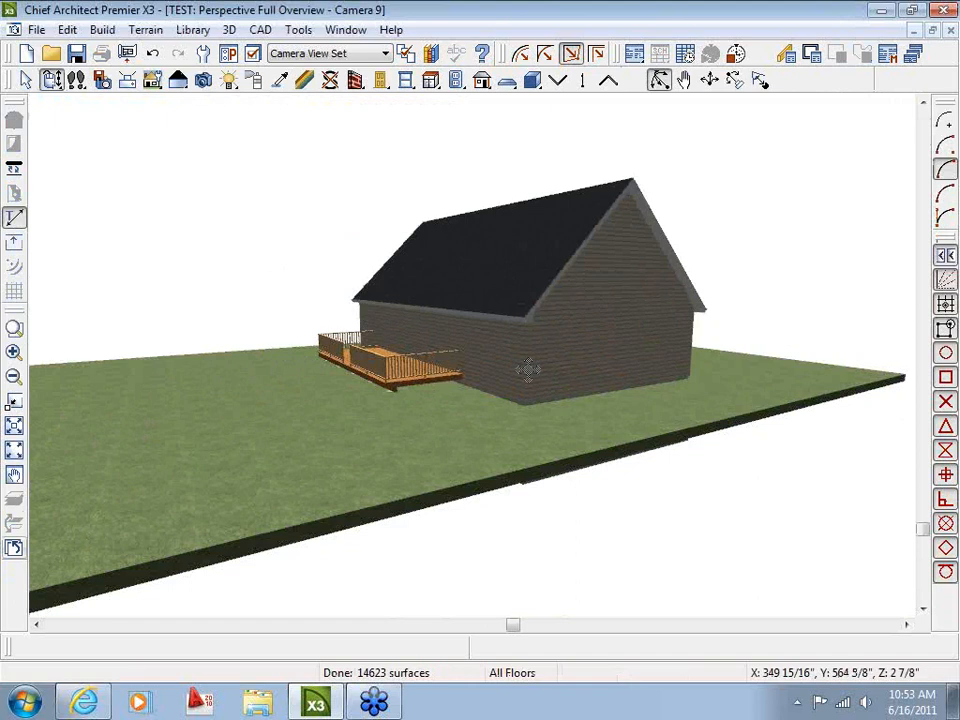
{"action": "left_click_drag", "start_coordinate": [527, 371], "coordinate": [564, 375]}
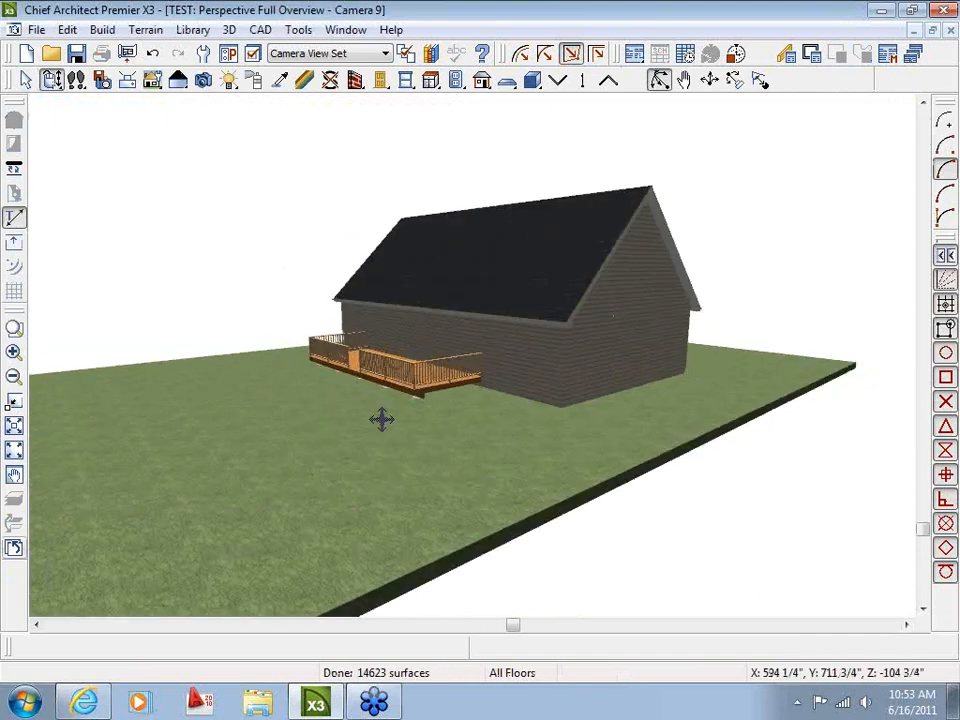
{"action": "left_click_drag", "start_coordinate": [324, 437], "coordinate": [477, 453]}
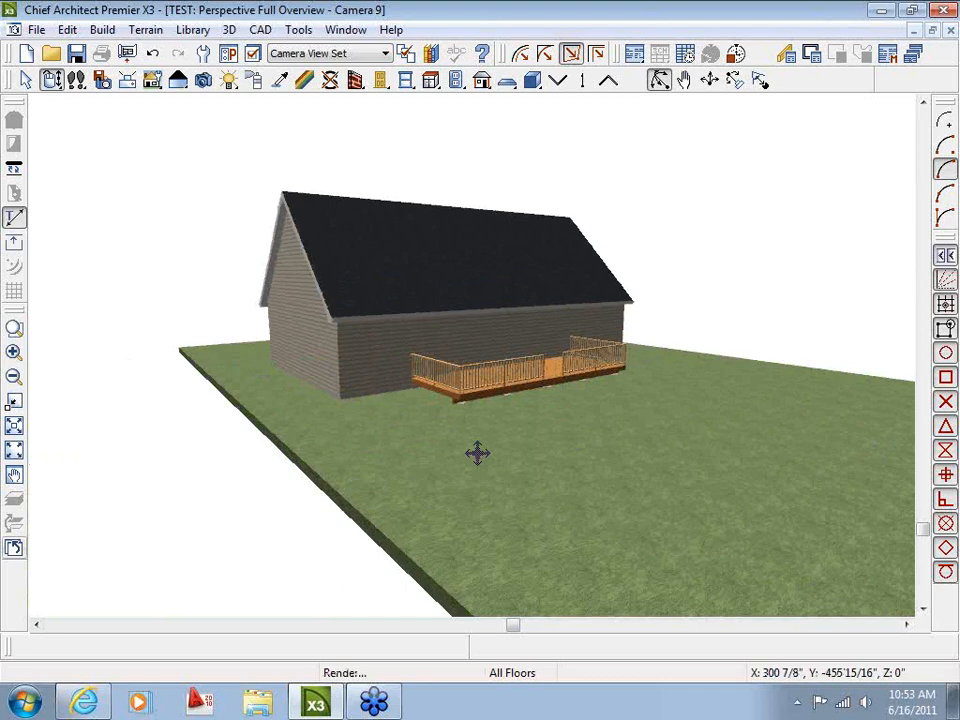
Step: Turn off Auto Calculate Elevation for the terrain's building pad and set the pad elevation to -24"
{"action": "key", "text": "space"}
{"action": "left_click", "coordinate": [393, 514]}
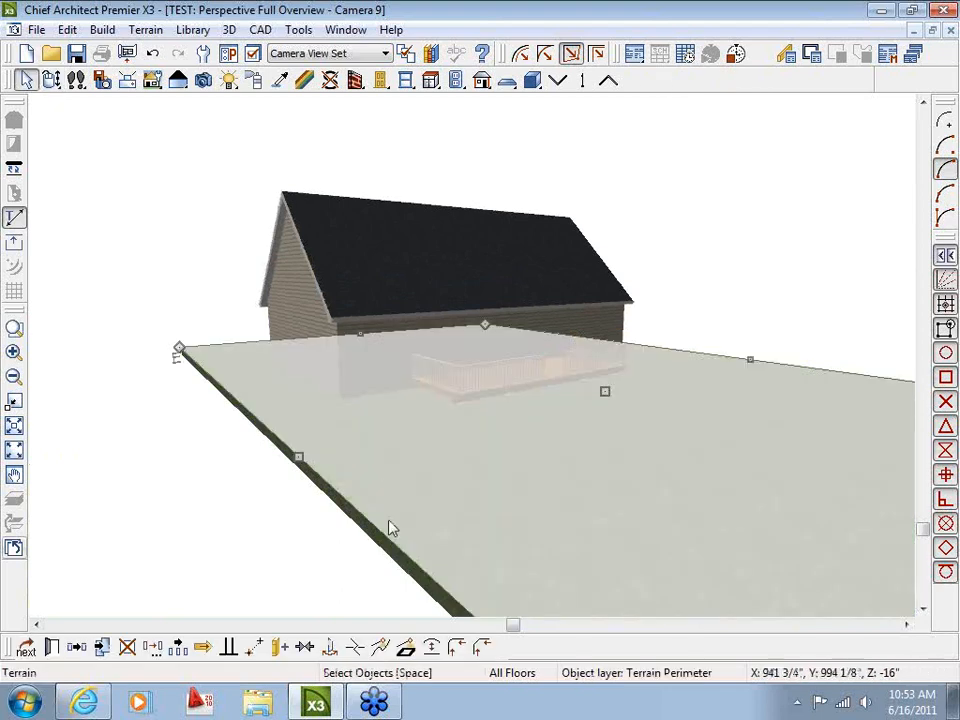
{"action": "double_click", "coordinate": [413, 549]}
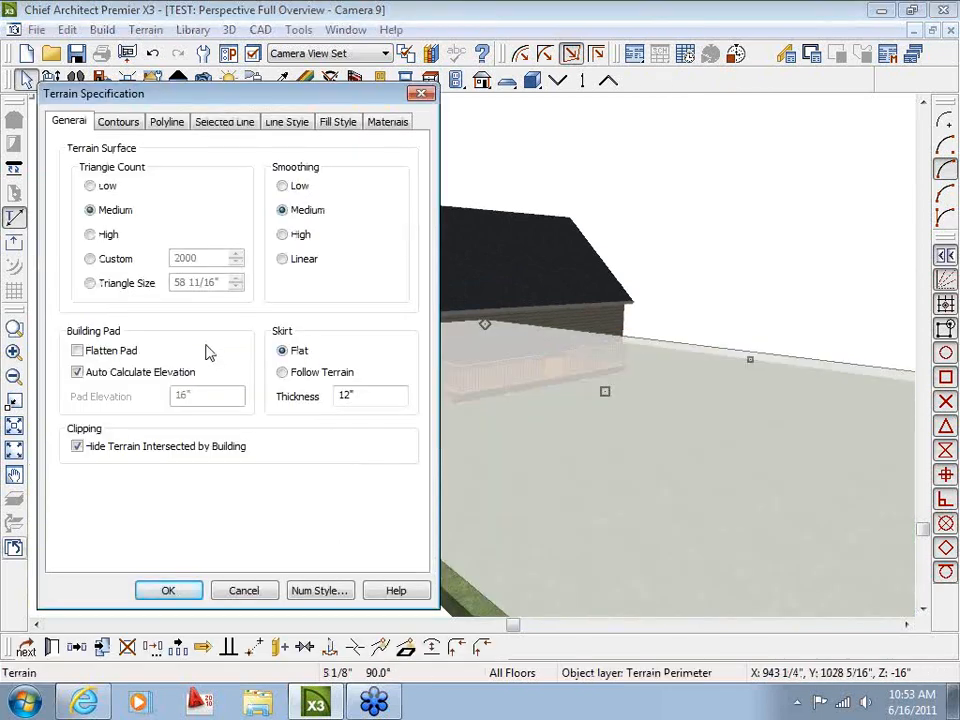
{"action": "left_click", "coordinate": [116, 378]}
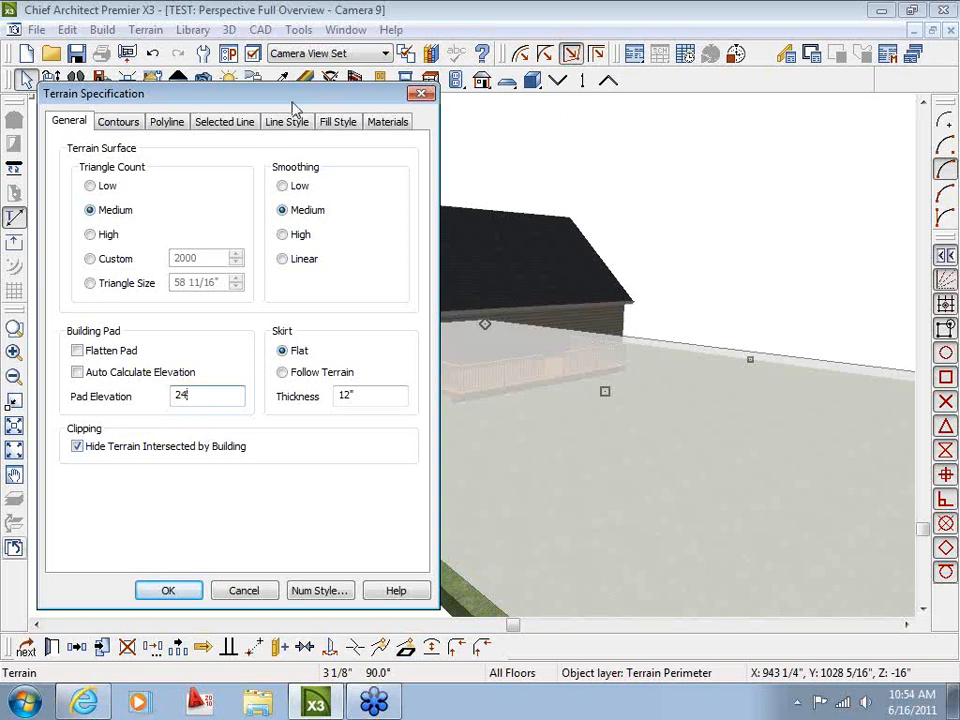
{"action": "left_click_drag", "start_coordinate": [297, 100], "coordinate": [270, 121]}
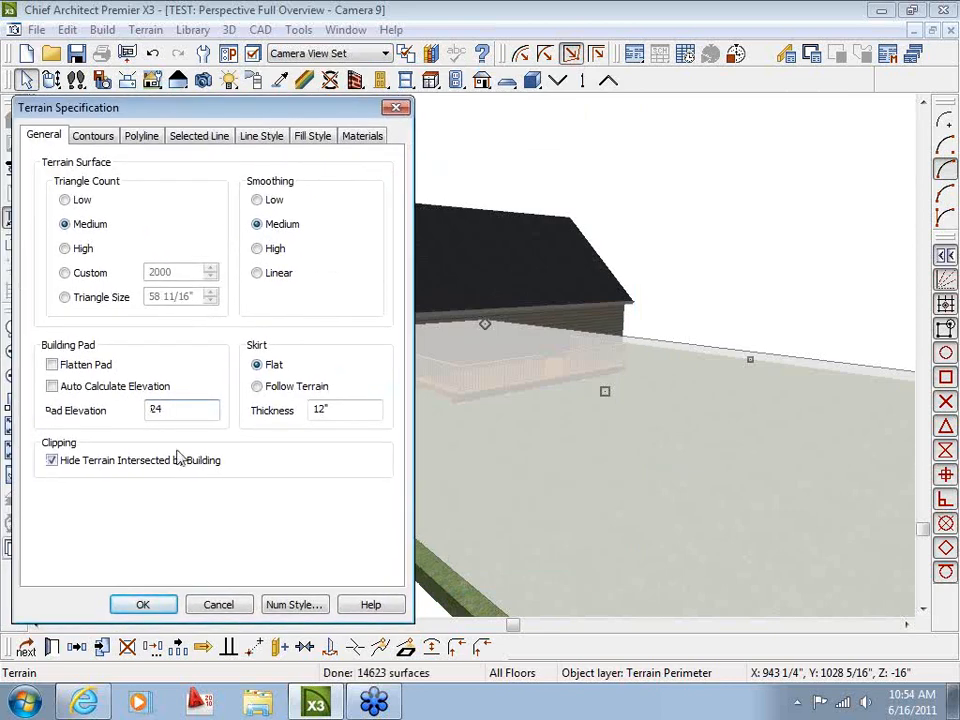
{"action": "type", "text": "-"}
{"action": "left_click", "coordinate": [142, 604]}
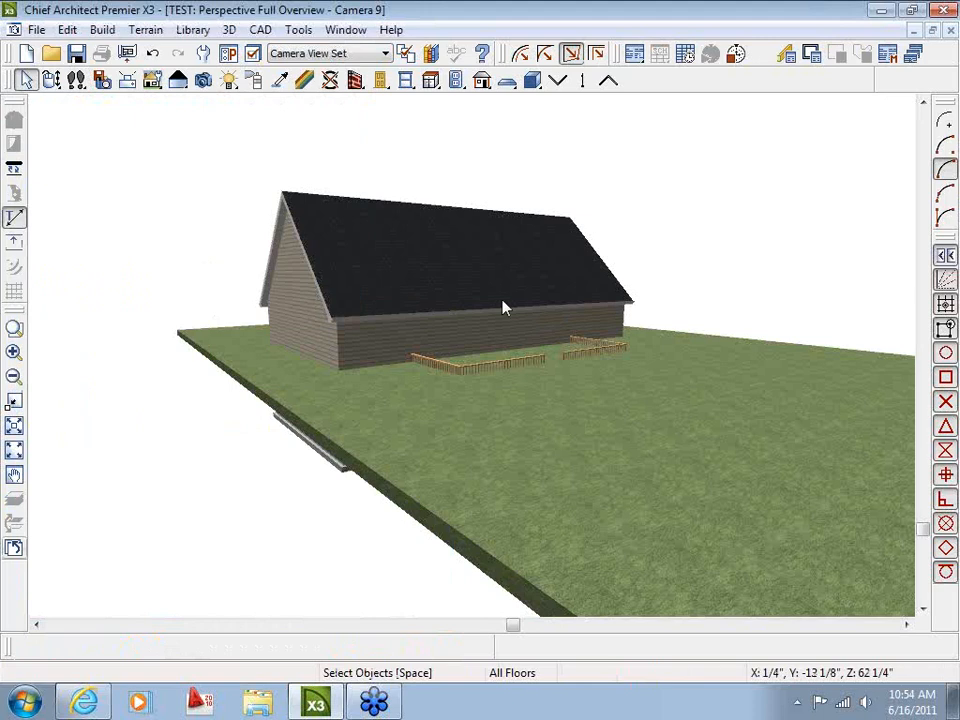
Step: Set the terrain's pad elevation to 24" and deselect the terrain
{"action": "double_click", "coordinate": [422, 482]}
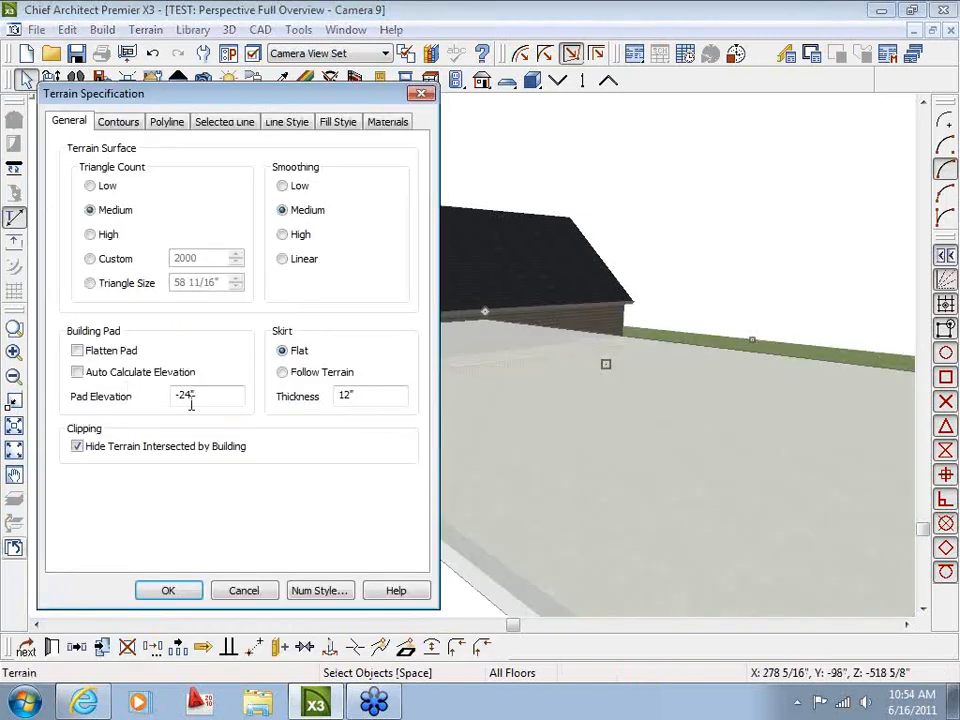
{"action": "left_click_drag", "start_coordinate": [197, 401], "coordinate": [141, 411]}
{"action": "type", "text": "24"}
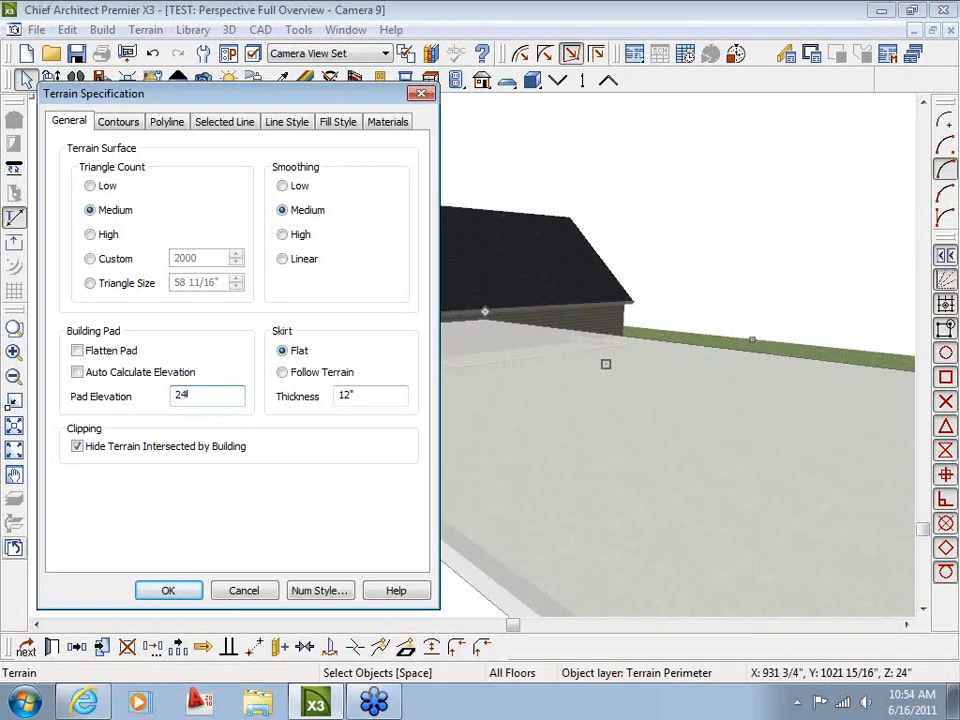
{"action": "left_click", "coordinate": [186, 592]}
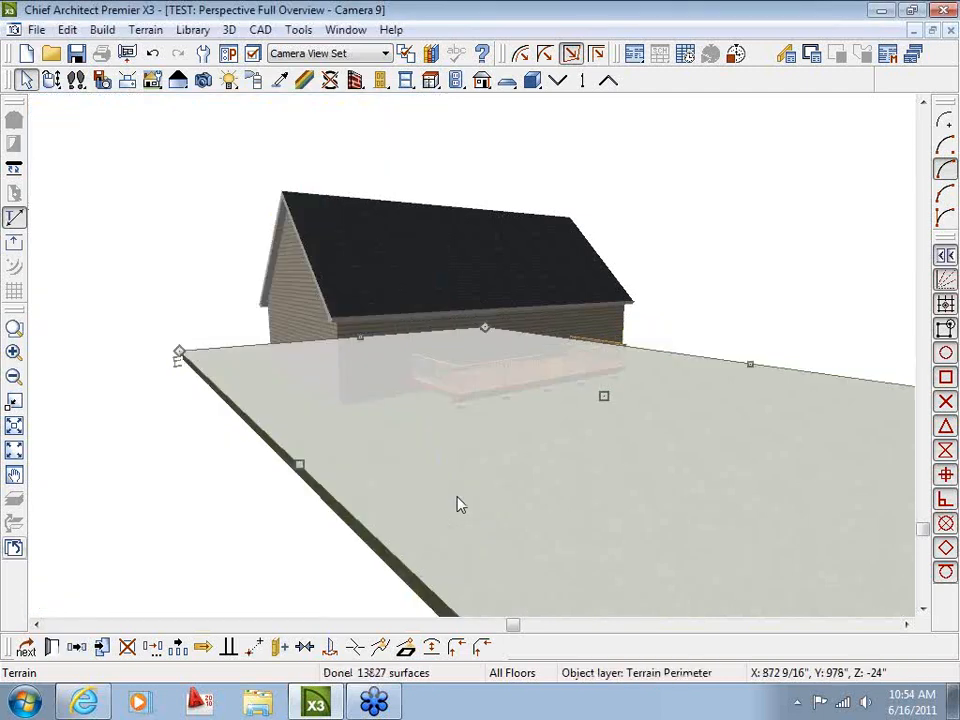
{"action": "key", "text": "Escape"}
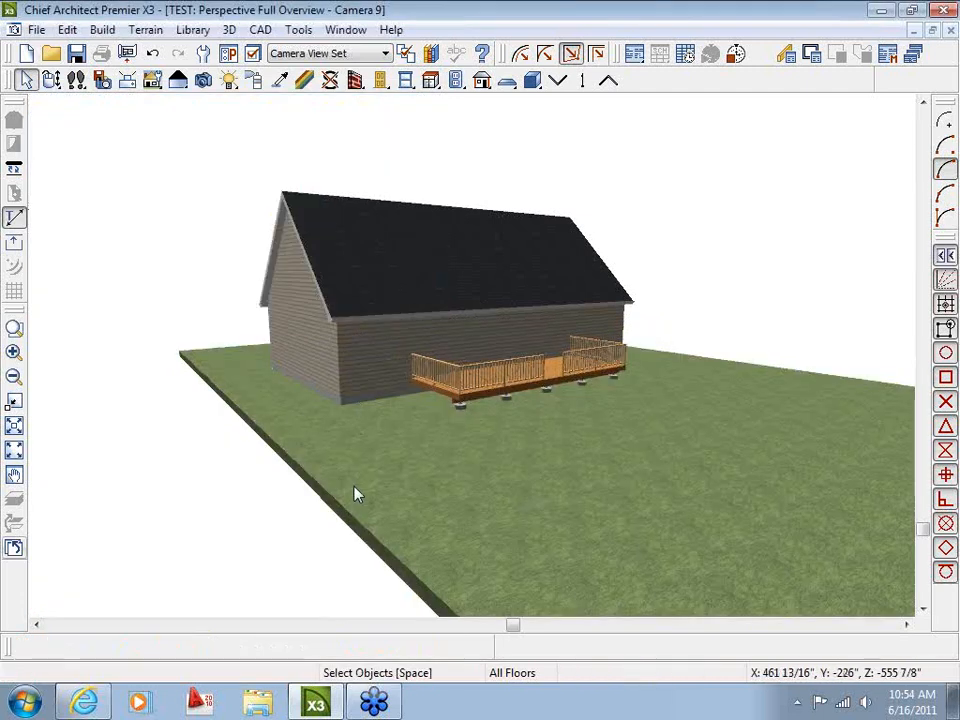
Step: Return to the floor plan and delete the leftover doorway in the deck's outer railing
{"action": "left_click", "coordinate": [51, 80]}
{"action": "left_click_drag", "start_coordinate": [236, 221], "coordinate": [439, 375]}
{"action": "key", "text": "space"}
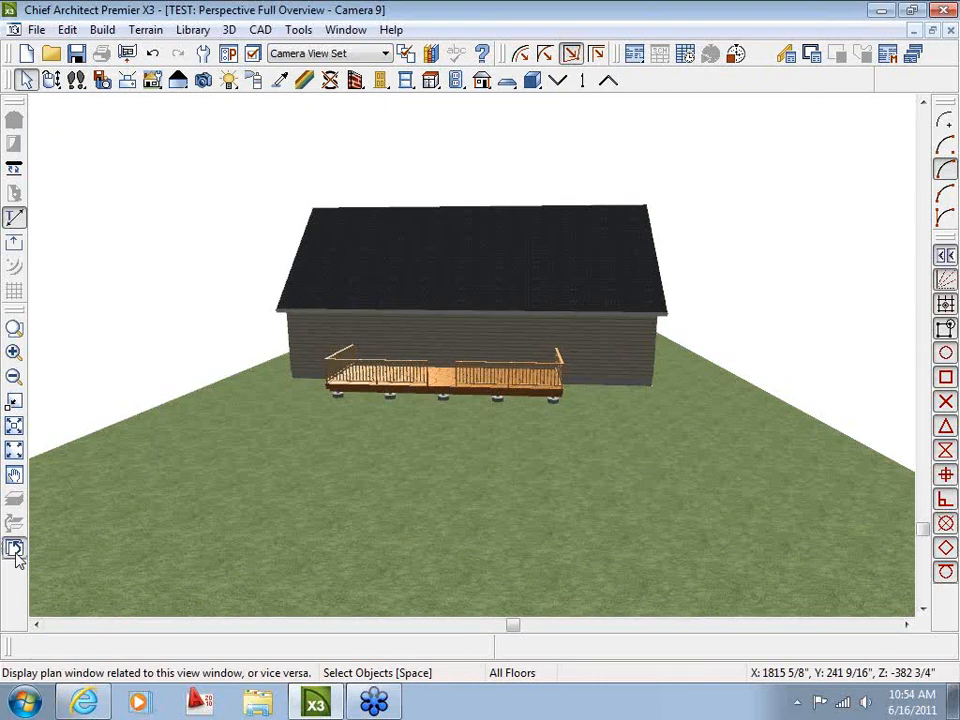
{"action": "left_click", "coordinate": [14, 549]}
{"action": "scroll", "coordinate": [428, 272], "scroll_direction": "up", "scroll_amount": 3}
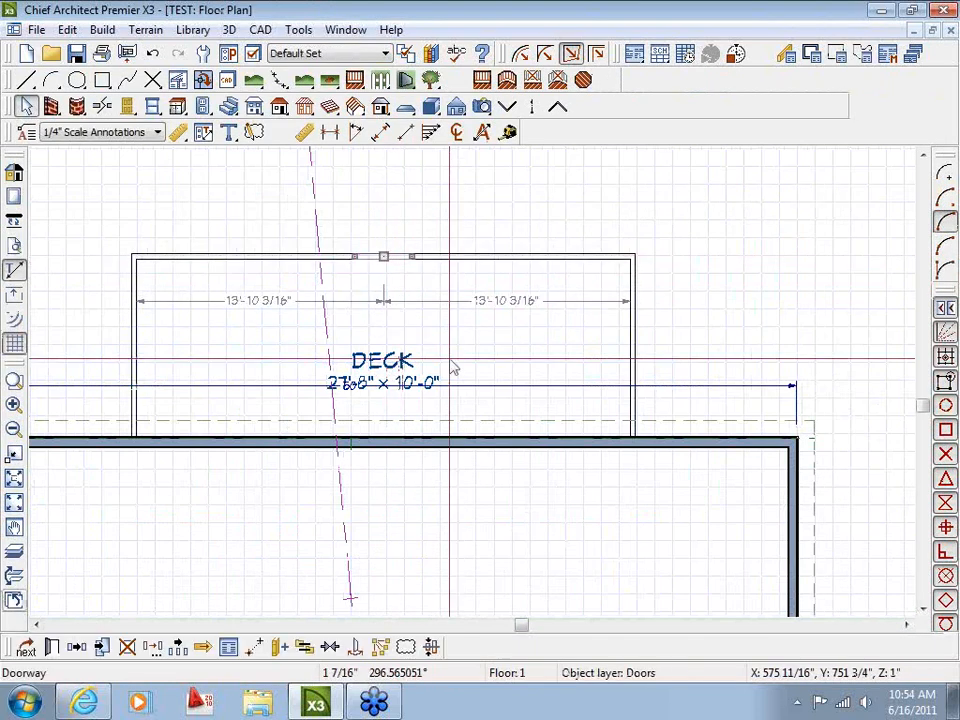
{"action": "scroll", "coordinate": [430, 368], "scroll_direction": "up", "scroll_amount": 2}
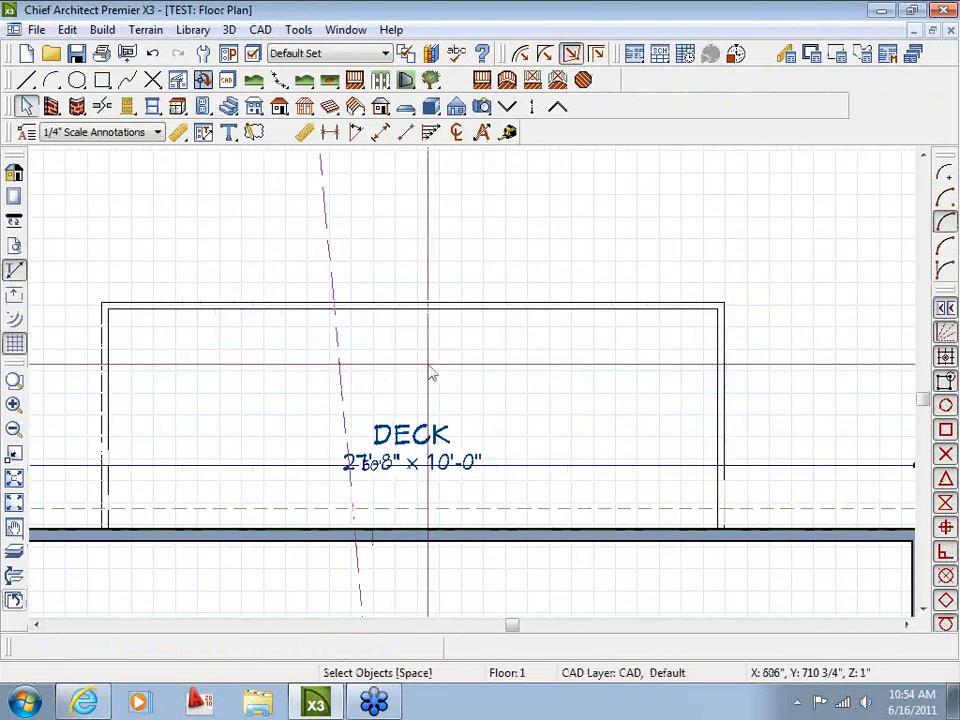
Step: Place a Click Stairs stair at the middle of the deck's outer railing and view it up close in the Camera 9 overview
{"action": "left_click", "coordinate": [229, 106]}
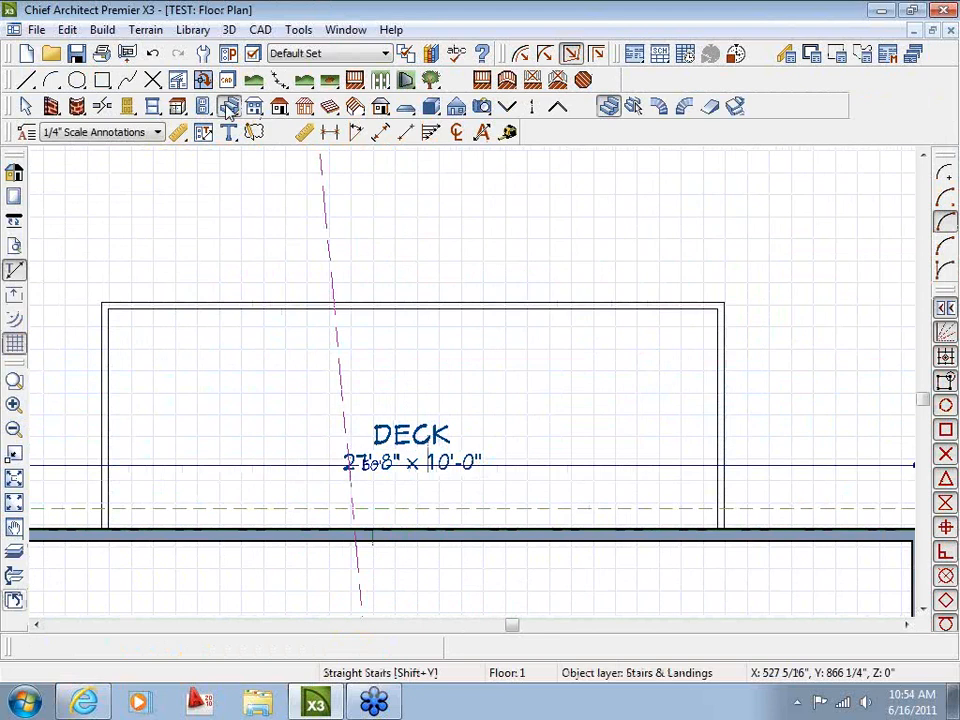
{"action": "left_click", "coordinate": [634, 107]}
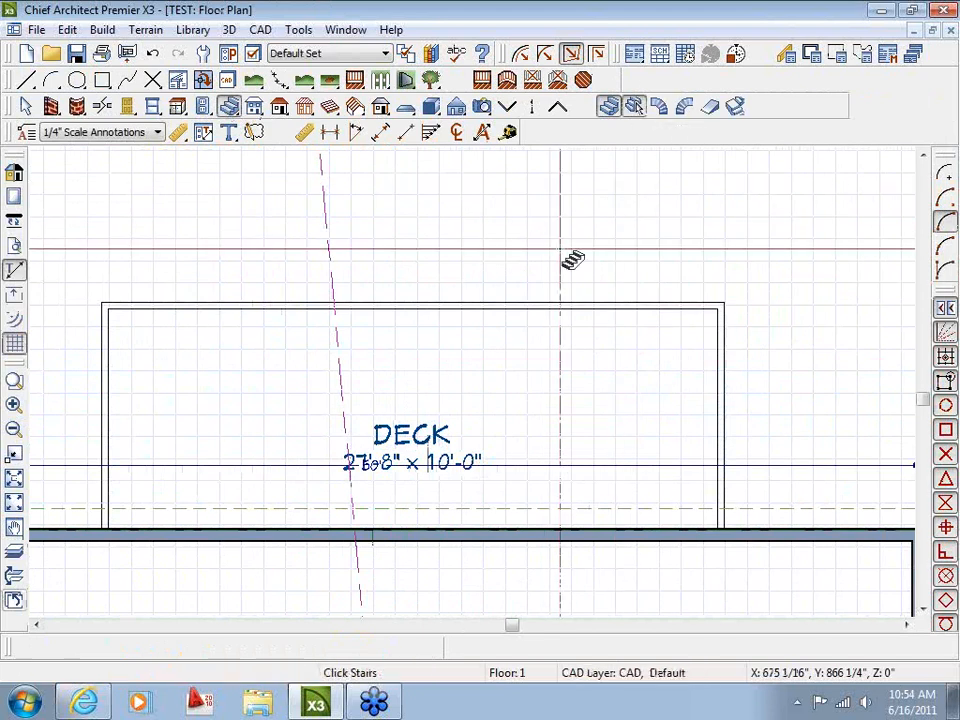
{"action": "left_click", "coordinate": [413, 301]}
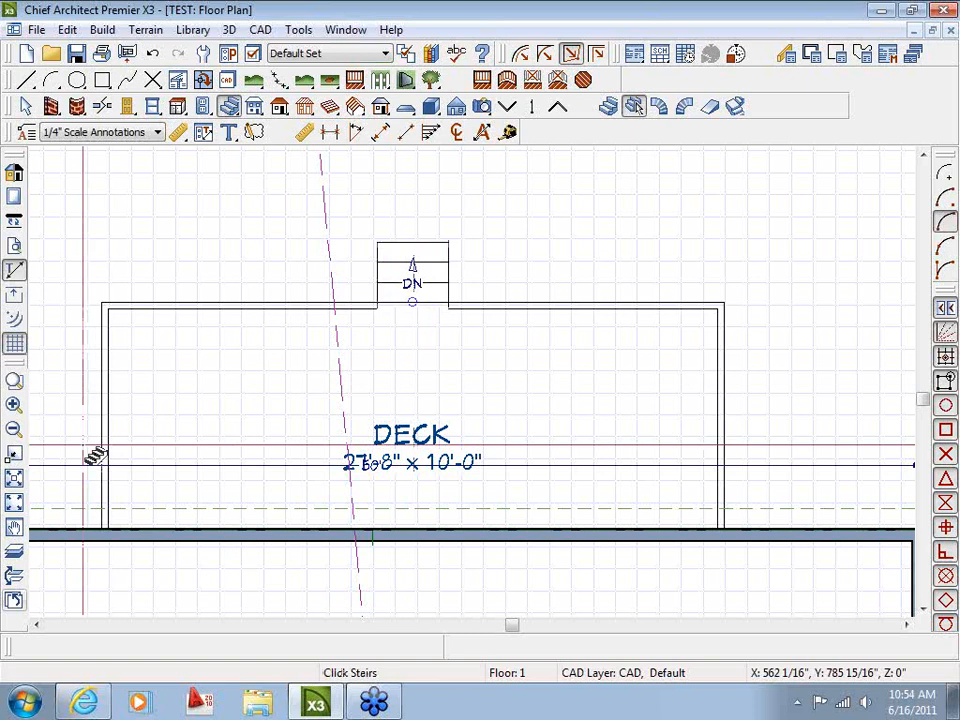
{"action": "key", "text": "space"}
{"action": "left_click", "coordinate": [14, 599]}
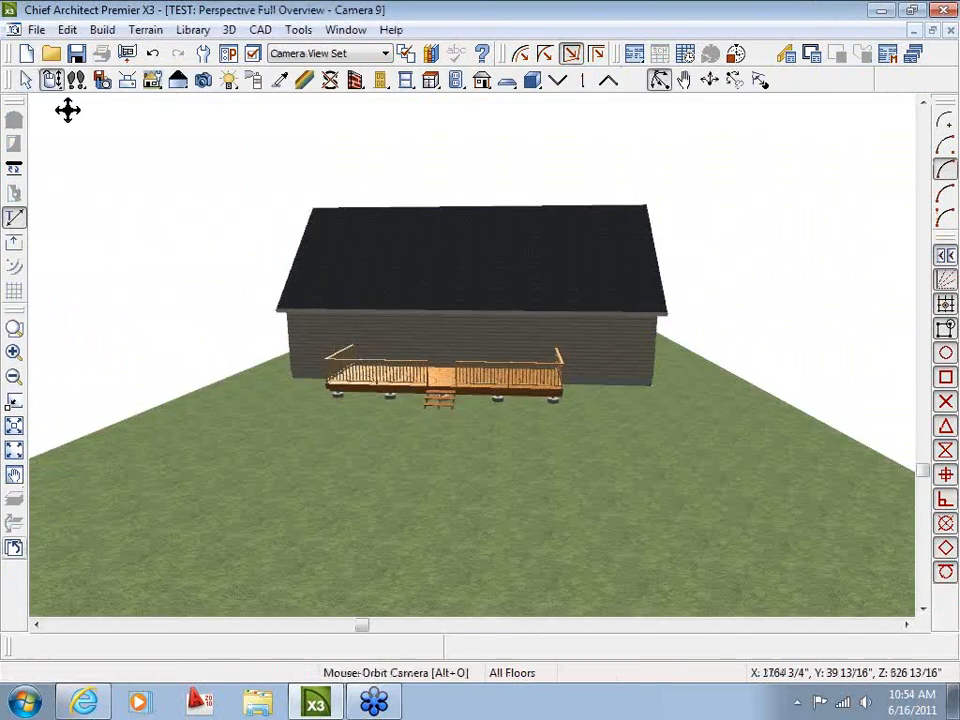
{"action": "left_click_drag", "start_coordinate": [67, 110], "coordinate": [300, 345]}
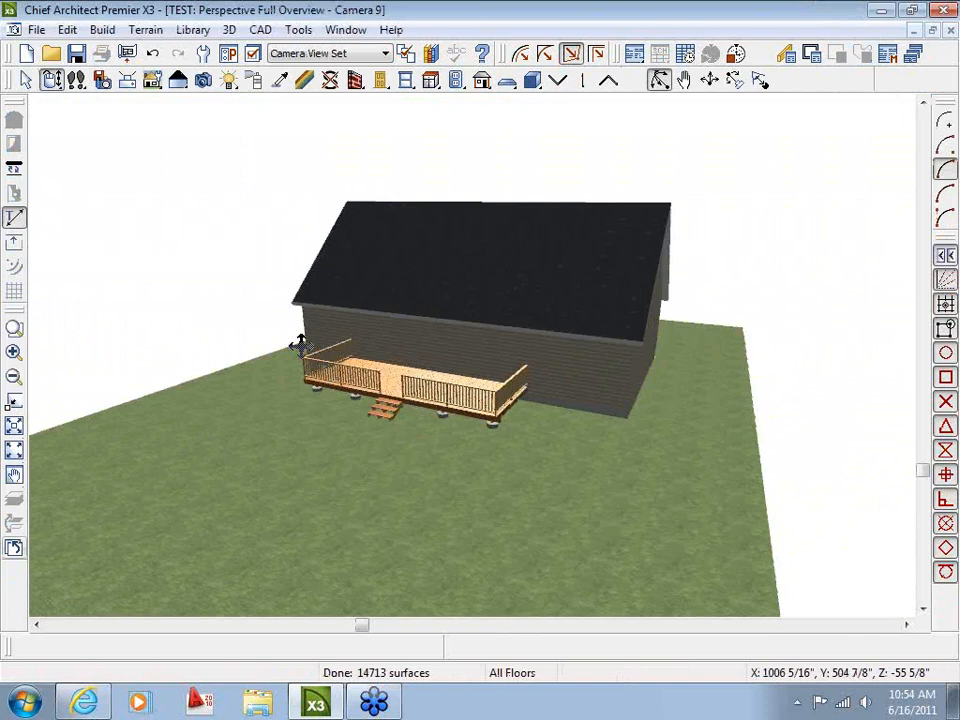
{"action": "left_click_drag", "start_coordinate": [300, 345], "coordinate": [375, 370]}
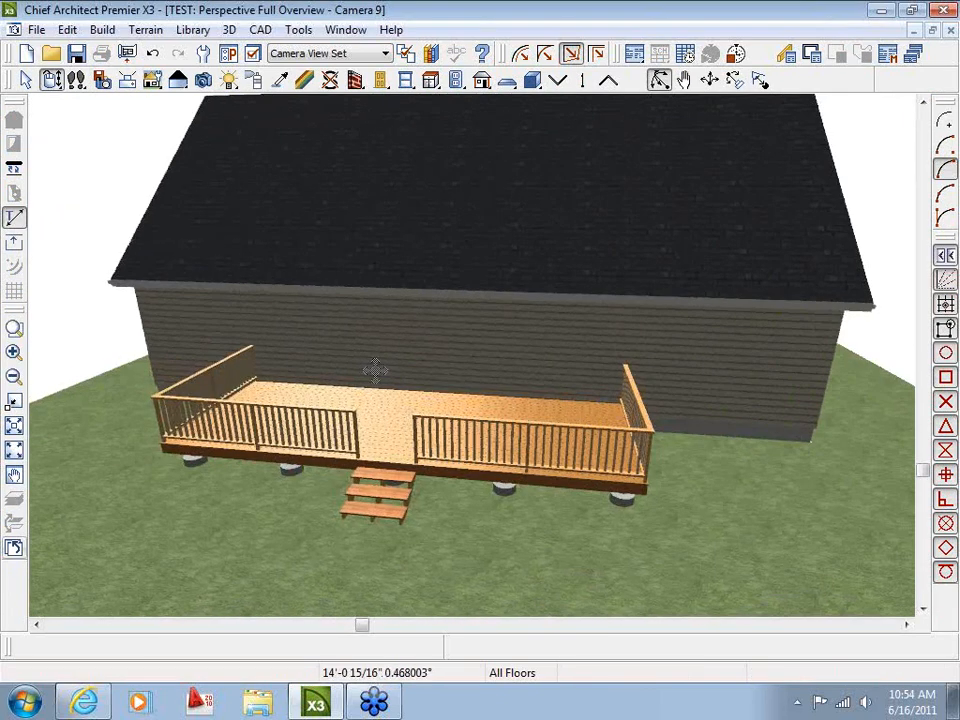
{"action": "key", "text": "space"}
{"action": "double_click", "coordinate": [389, 502]}
{"action": "left_click", "coordinate": [247, 598]}
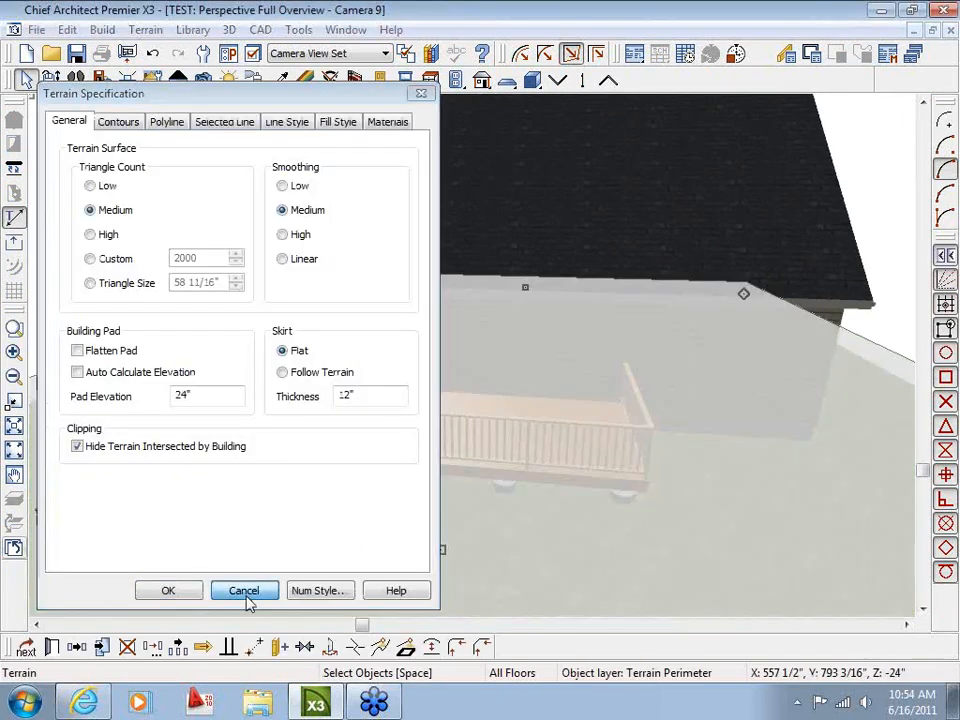
Step: Turn on the left and right railings for the deck stair
{"action": "left_click", "coordinate": [380, 479]}
{"action": "left_click", "coordinate": [52, 647]}
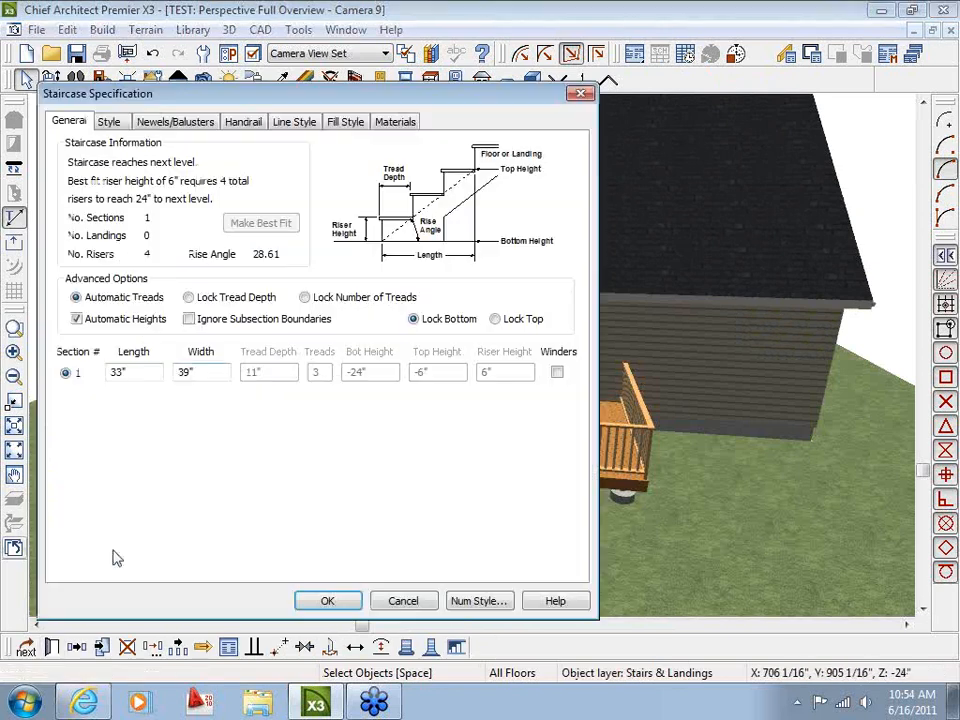
{"action": "left_click", "coordinate": [158, 121]}
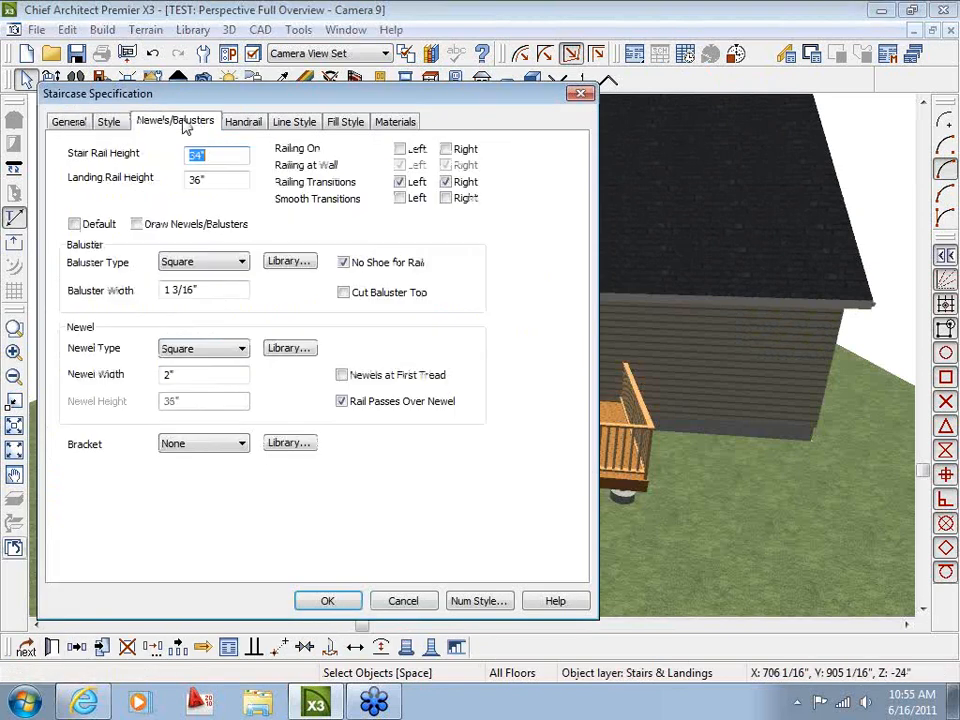
{"action": "left_click", "coordinate": [399, 149]}
{"action": "left_click", "coordinate": [447, 149]}
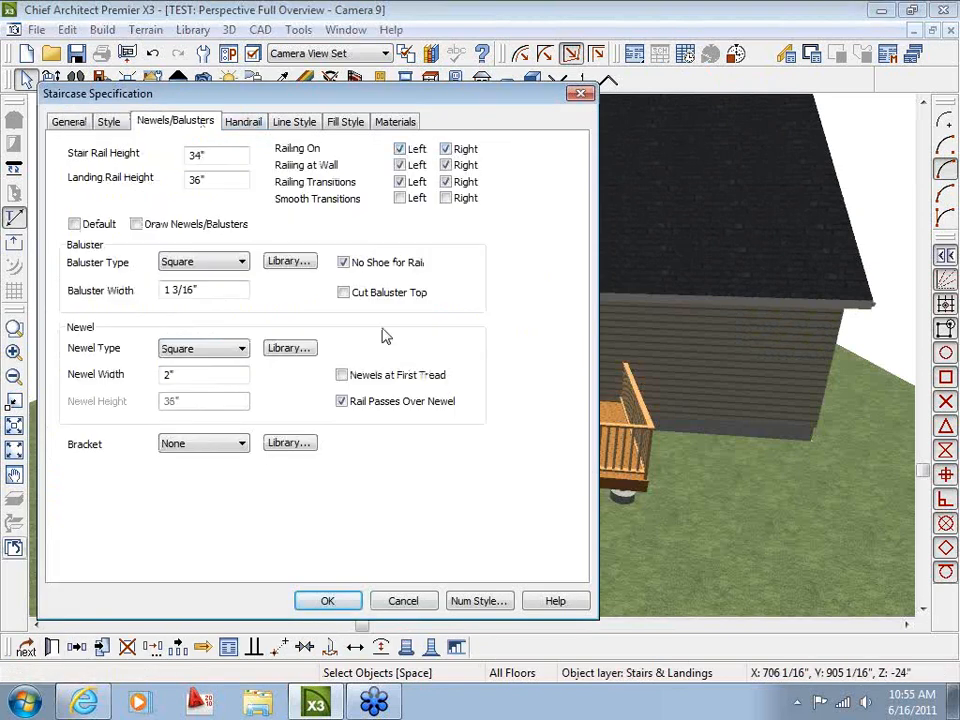
{"action": "left_click", "coordinate": [327, 603]}
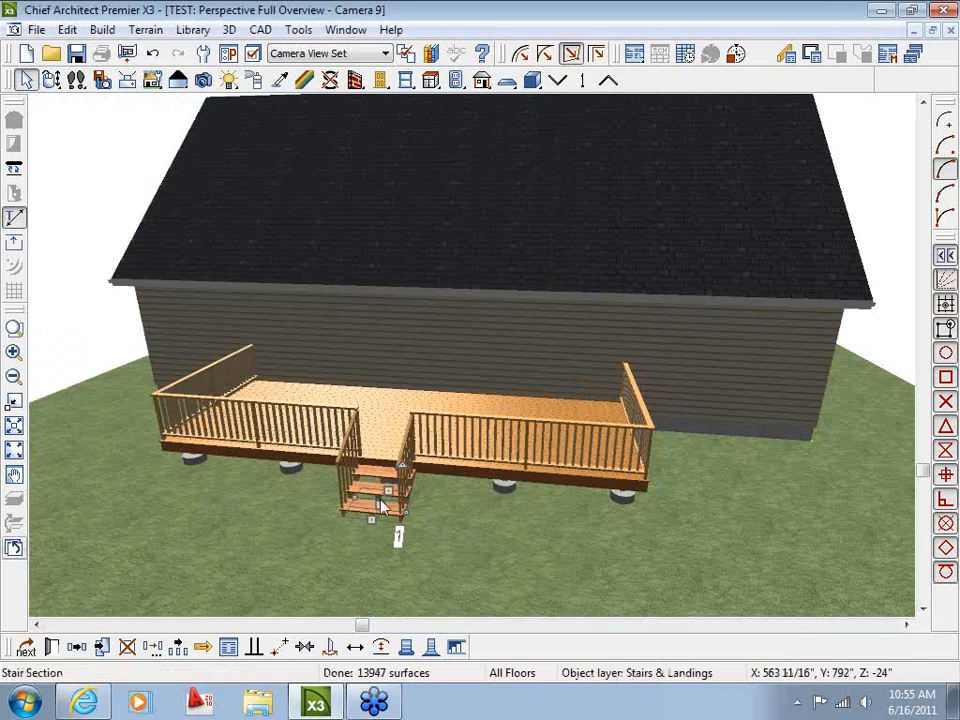
Step: Set the deck stair's width to 60" and deselect the stair
{"action": "left_click", "coordinate": [52, 648]}
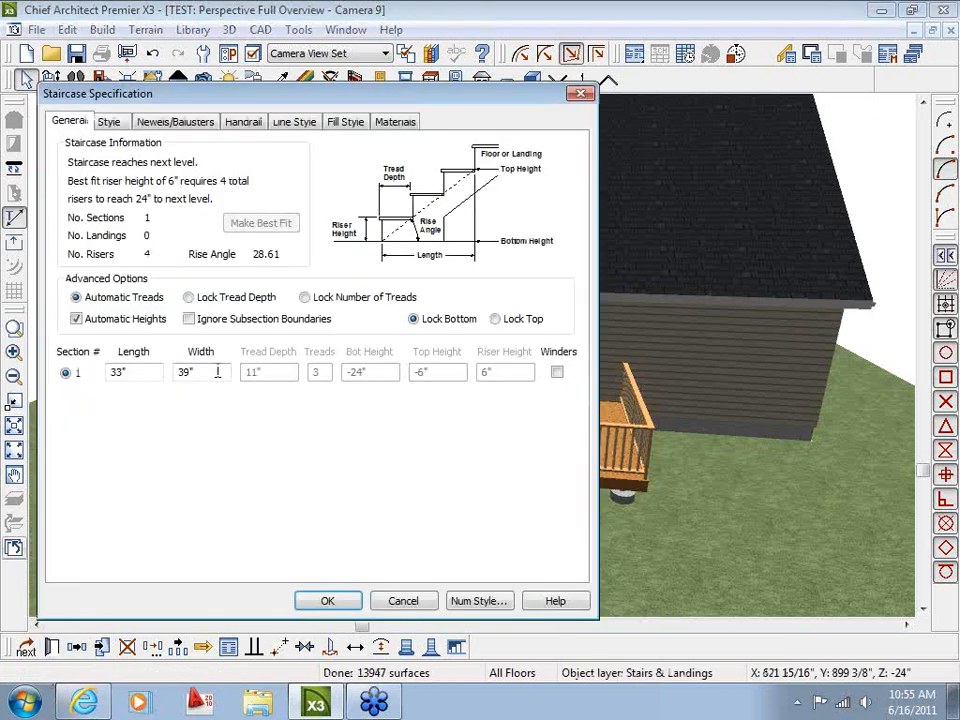
{"action": "left_click_drag", "start_coordinate": [217, 371], "coordinate": [143, 370]}
{"action": "type", "text": "60"}
{"action": "left_click", "coordinate": [327, 601]}
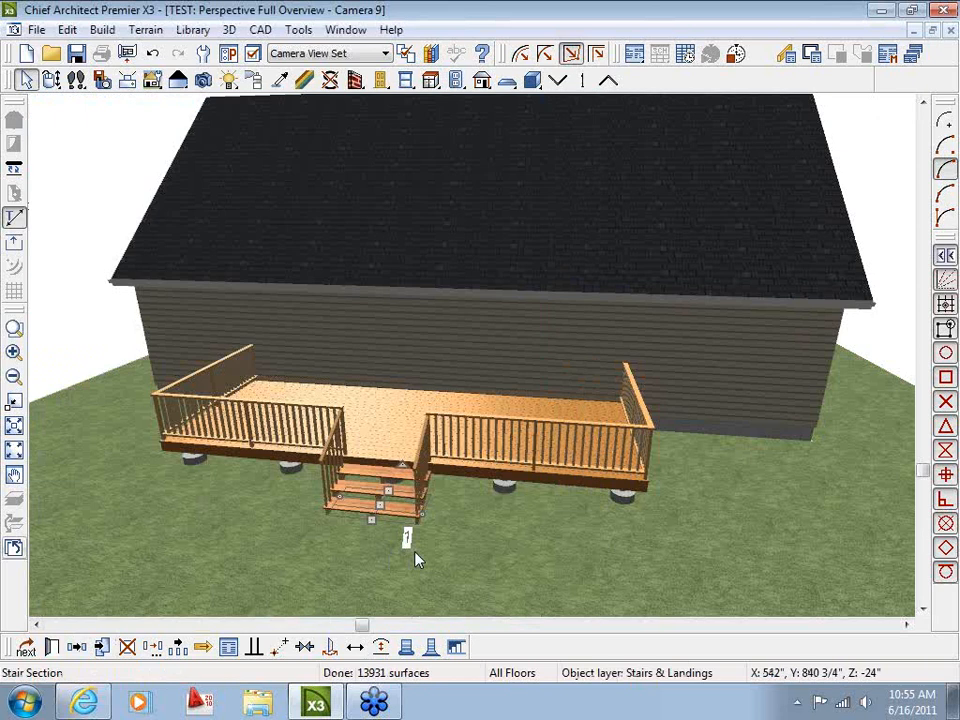
{"action": "left_click", "coordinate": [418, 560]}
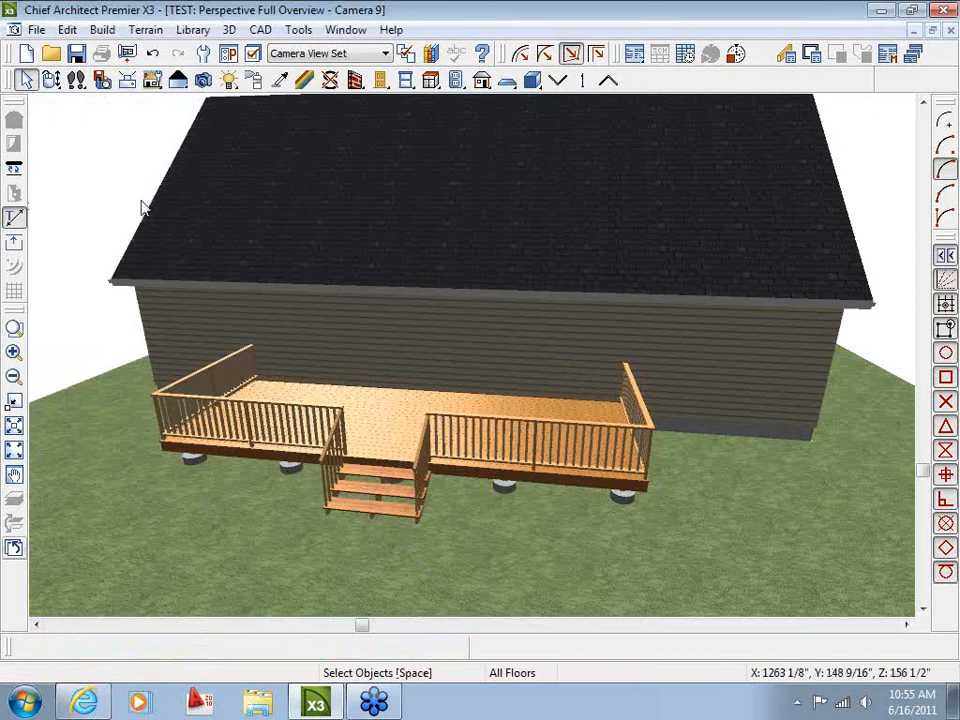
Step: Orbit the overview around the deck to inspect the stair and its railings from the front and side
{"action": "left_click", "coordinate": [54, 84]}
{"action": "left_click_drag", "start_coordinate": [372, 320], "coordinate": [396, 315]}
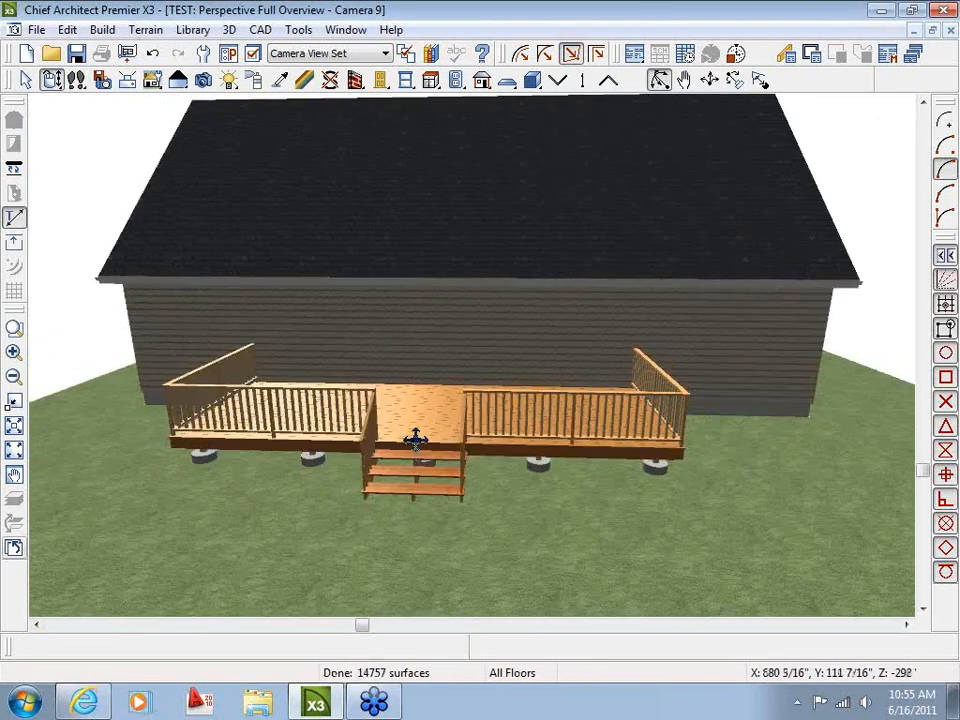
{"action": "left_click_drag", "start_coordinate": [570, 417], "coordinate": [377, 429]}
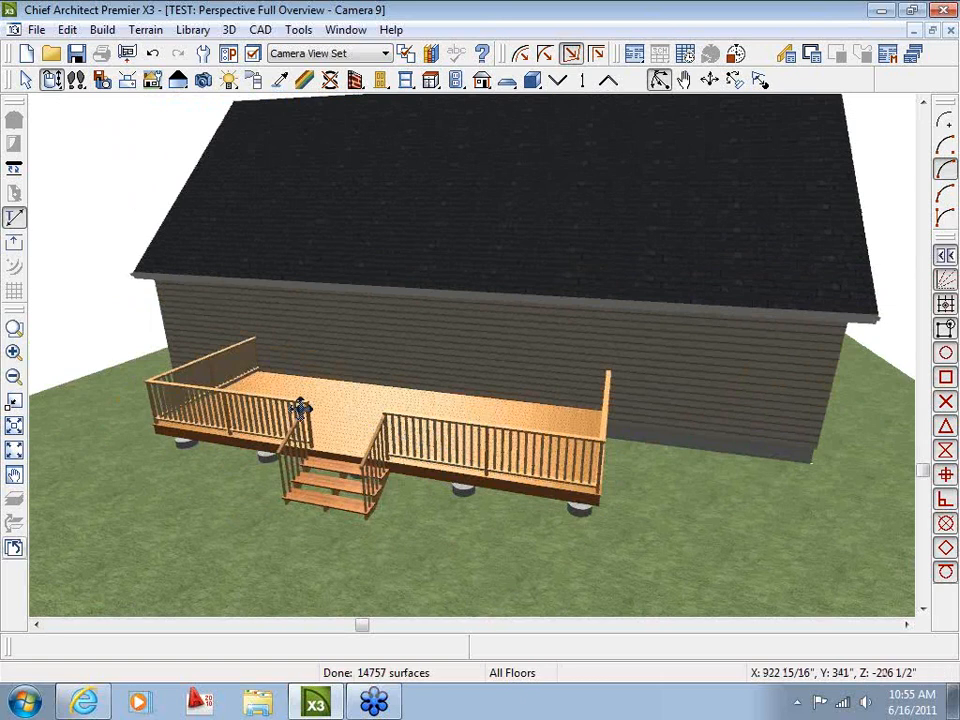
Step: Set the terrain's building pad elevation to 100" from the floor plan
{"action": "left_click_drag", "start_coordinate": [431, 508], "coordinate": [291, 410]}
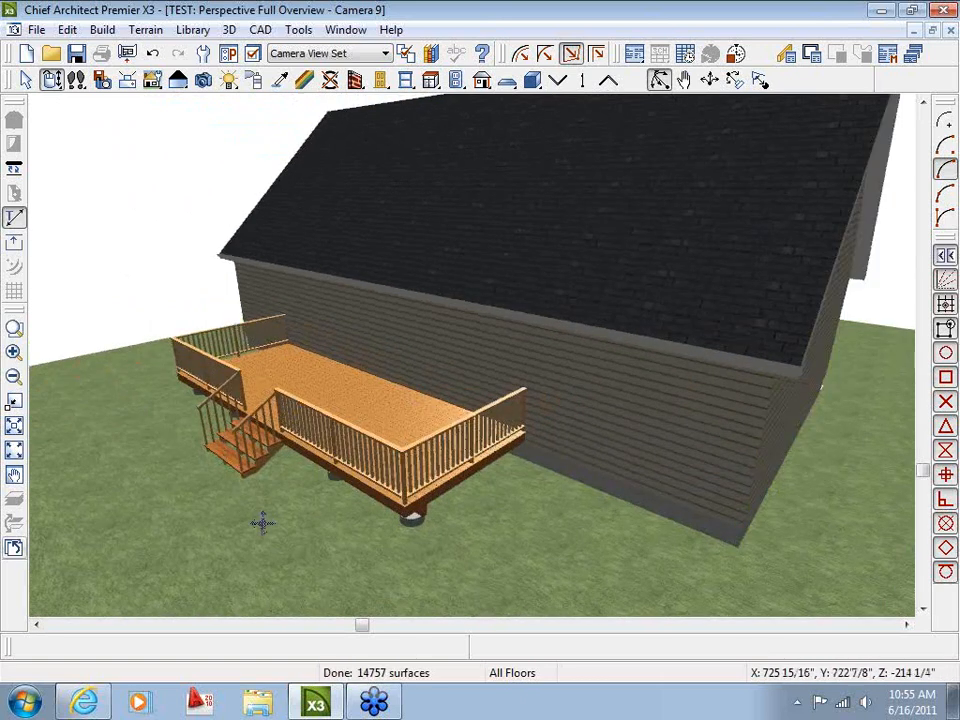
{"action": "left_click_drag", "start_coordinate": [261, 521], "coordinate": [381, 506]}
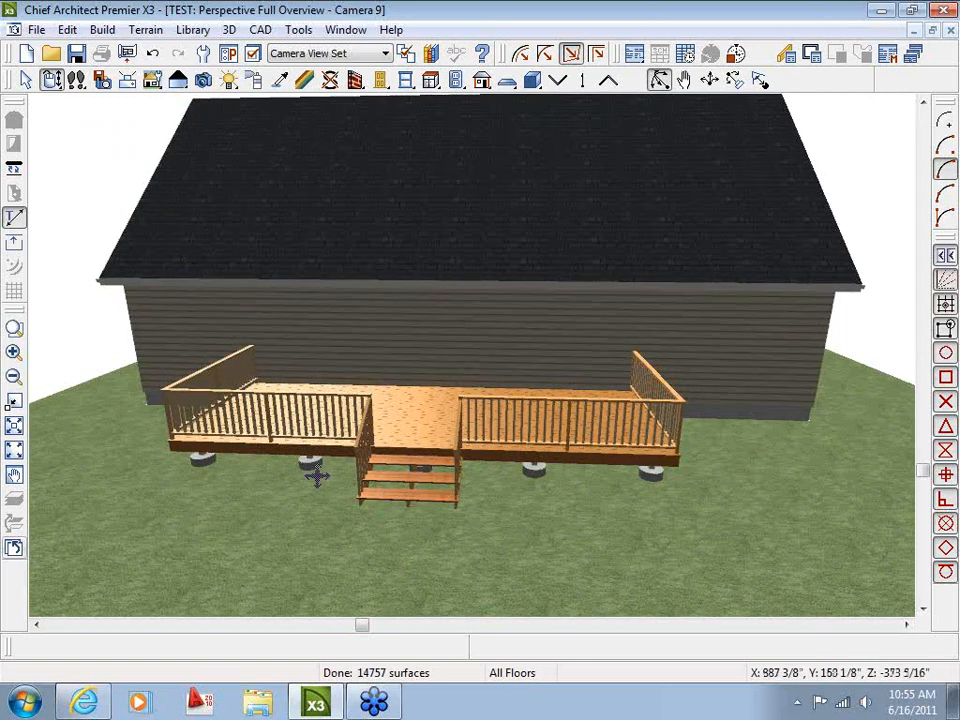
{"action": "left_click_drag", "start_coordinate": [315, 474], "coordinate": [422, 463]}
{"action": "left_click_drag", "start_coordinate": [483, 461], "coordinate": [535, 470]}
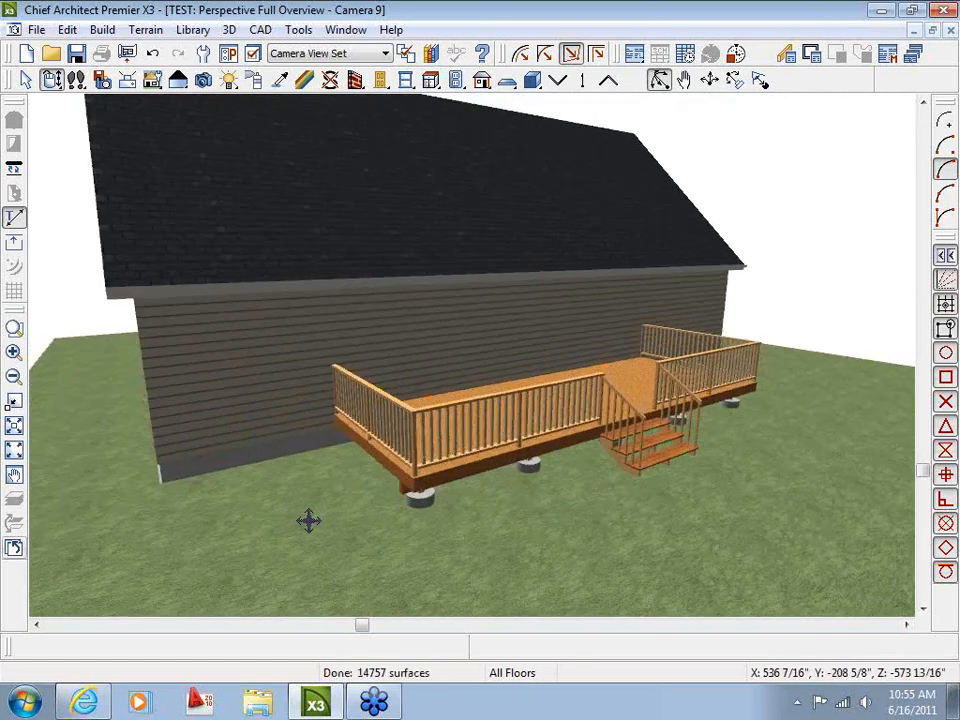
{"action": "left_click", "coordinate": [20, 550]}
{"action": "scroll", "coordinate": [525, 410], "scroll_direction": "down", "scroll_amount": 6}
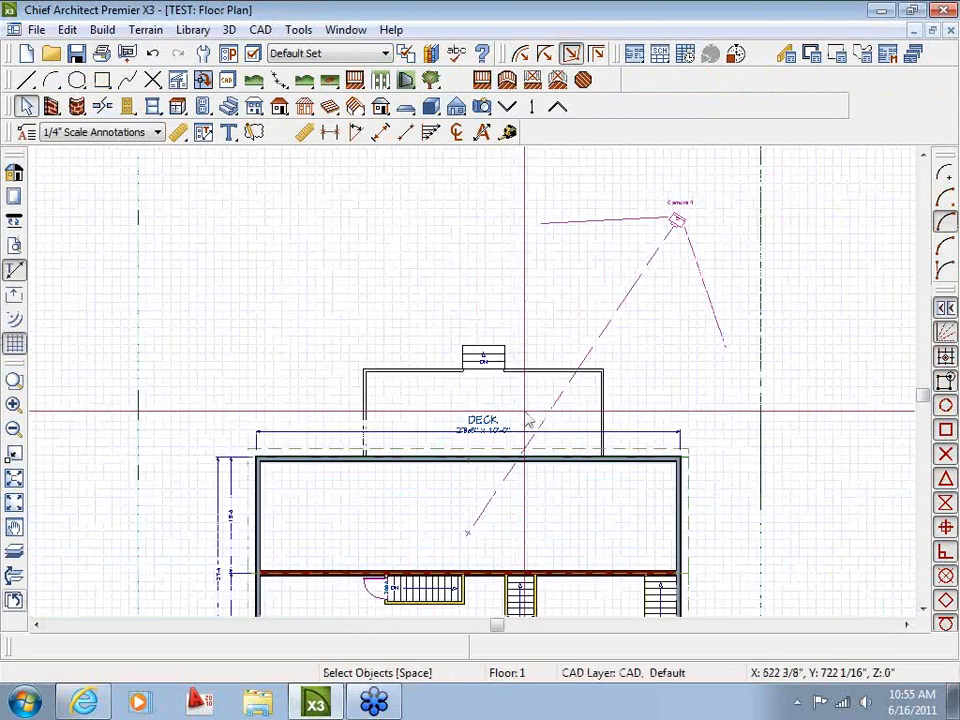
{"action": "middle_click_drag", "start_coordinate": [525, 410], "coordinate": [433, 350]}
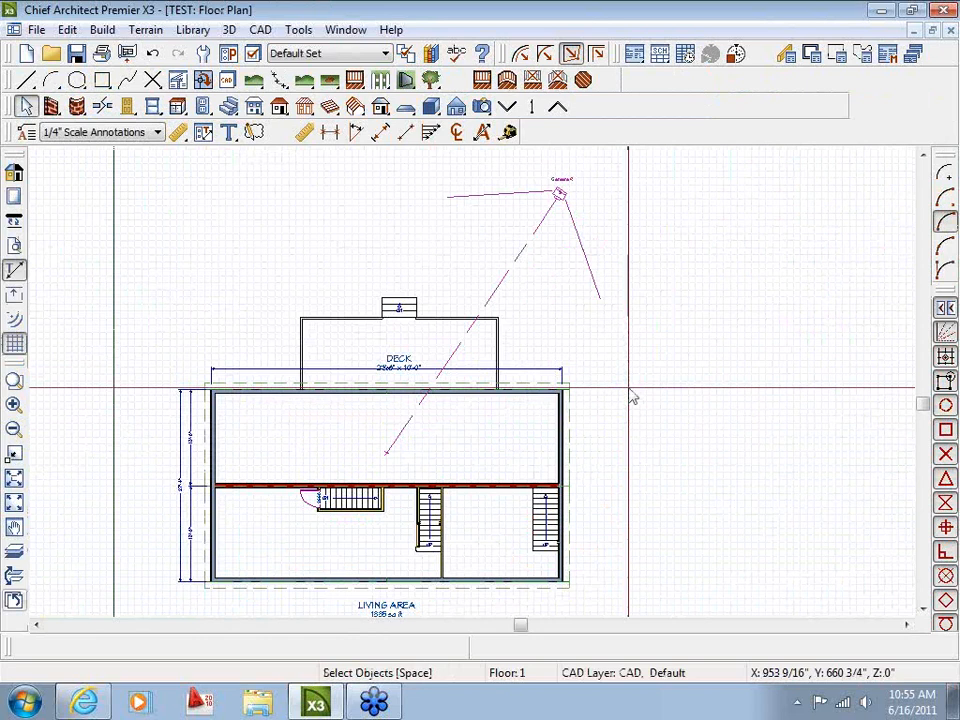
{"action": "double_click", "coordinate": [628, 388]}
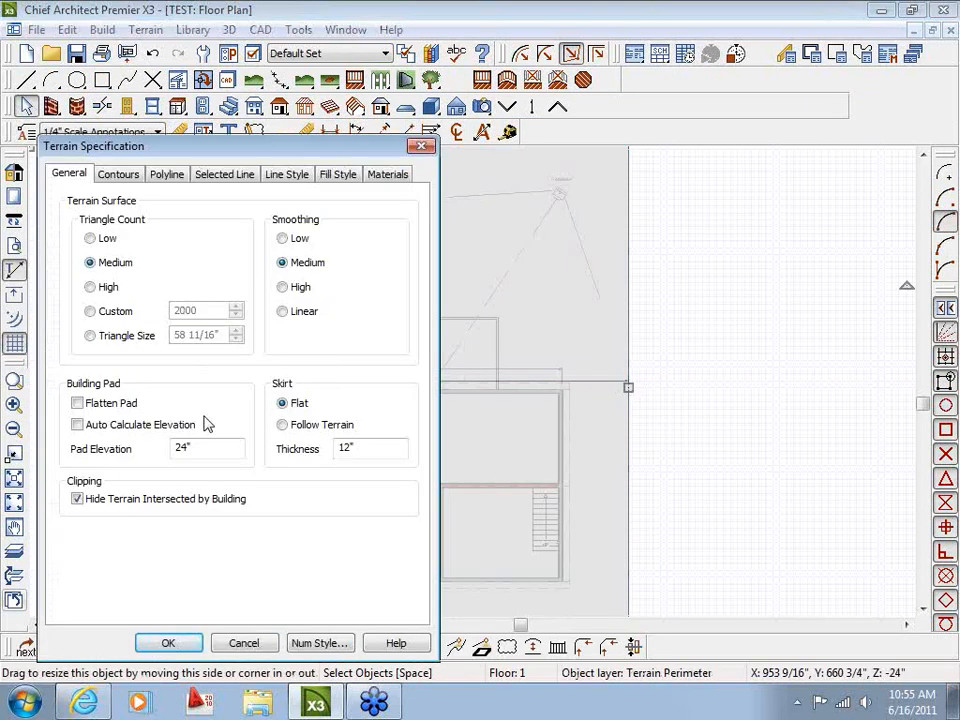
{"action": "left_click_drag", "start_coordinate": [200, 448], "coordinate": [113, 460]}
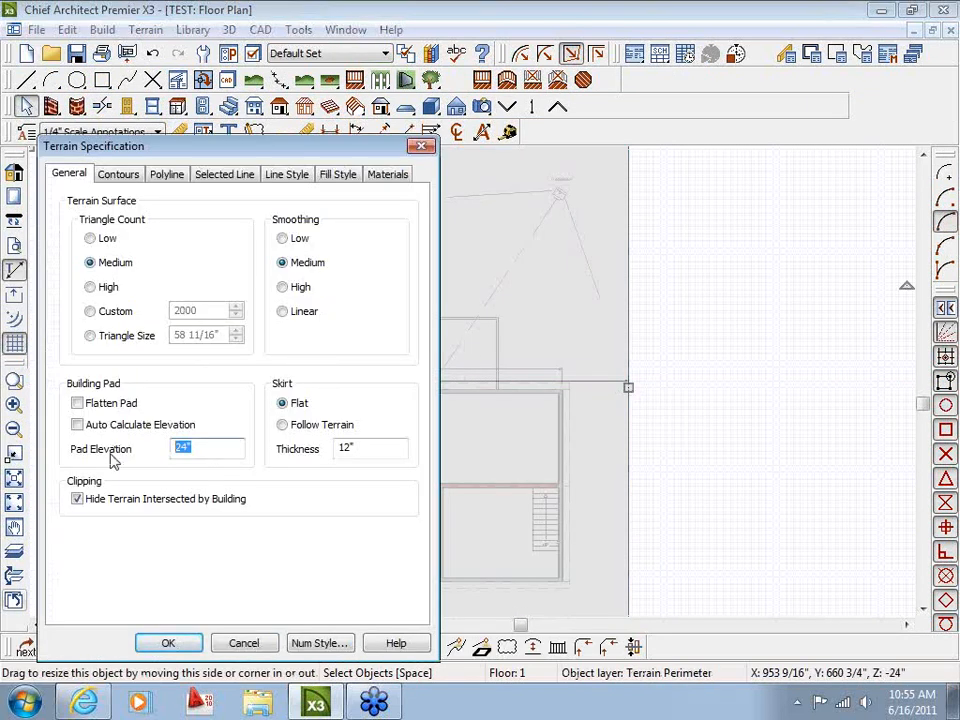
{"action": "type", "text": "100"}
{"action": "left_click", "coordinate": [180, 643]}
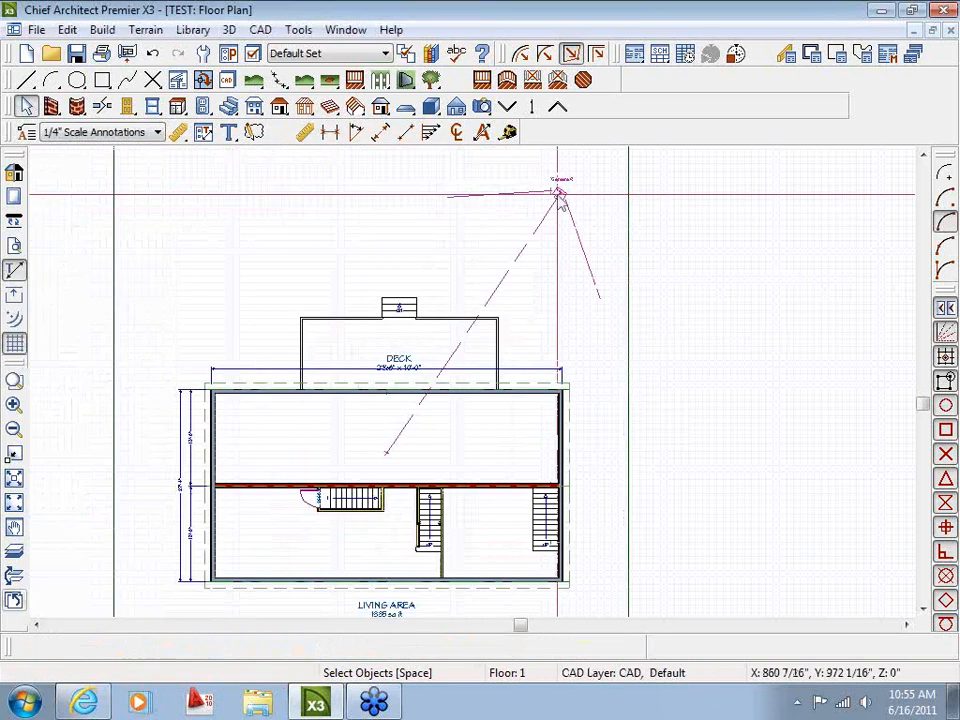
Step: Inspect the raised deck, its support posts and the existing stair from several angles in the Camera 9 overview
{"action": "double_click", "coordinate": [559, 197]}
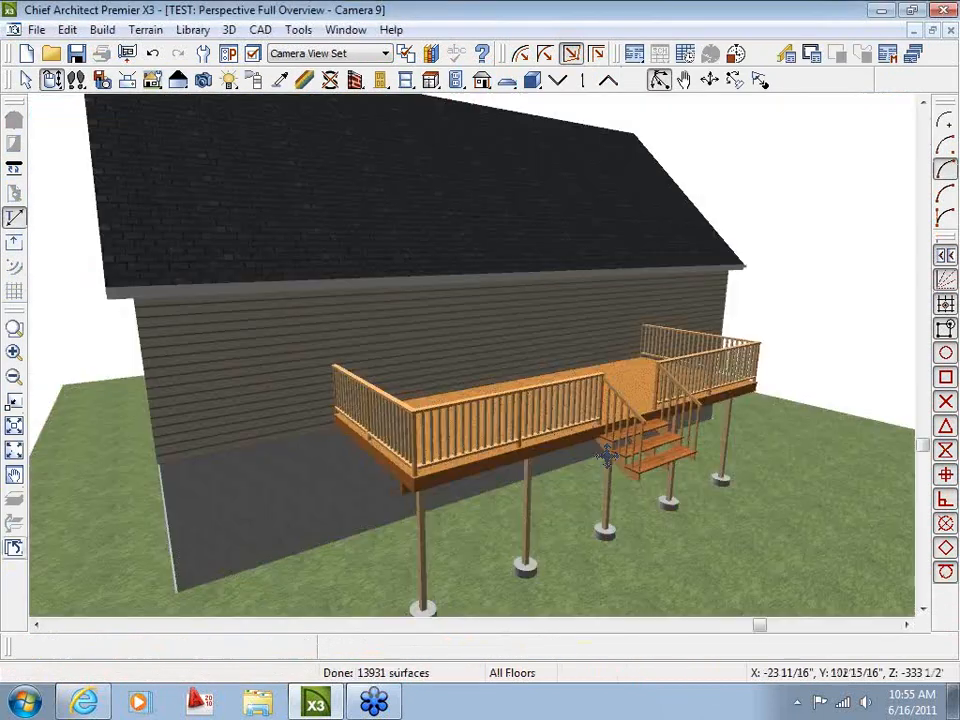
{"action": "mouse_move", "coordinate": [488, 512]}
{"action": "left_mouse_down"}
{"action": "mouse_move", "coordinate": [559, 495]}
{"action": "mouse_move", "coordinate": [618, 515]}
{"action": "mouse_move", "coordinate": [474, 512]}
{"action": "left_mouse_up"}
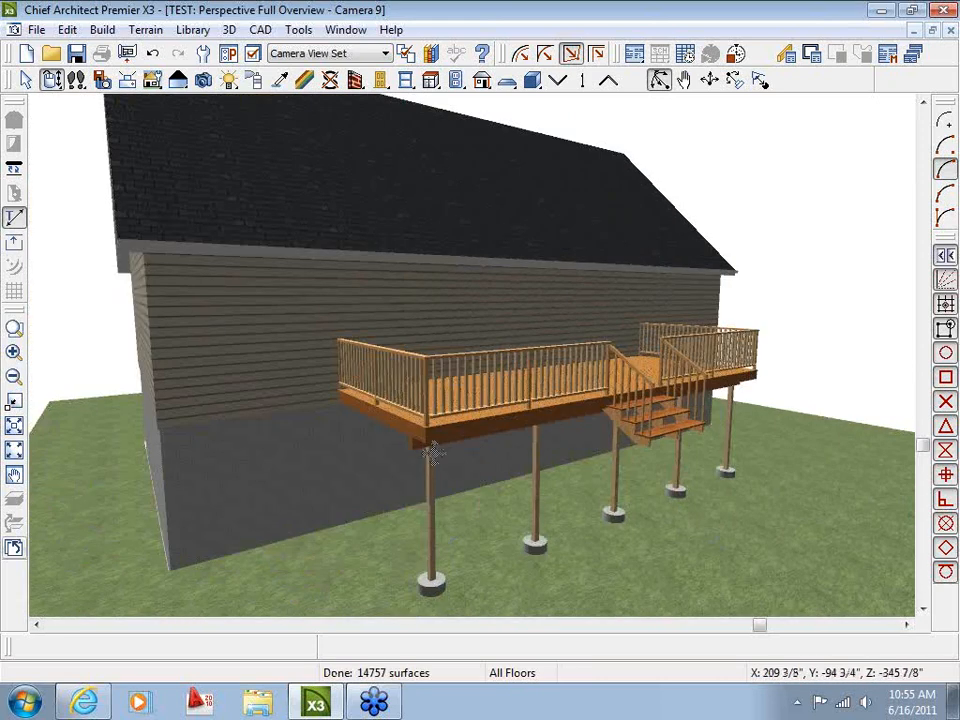
{"action": "left_click_drag", "start_coordinate": [447, 484], "coordinate": [506, 525]}
{"action": "left_click_drag", "start_coordinate": [404, 507], "coordinate": [516, 523]}
{"action": "key", "text": "space"}
Step: Place a second Click Stairs stair at the middle of the deck's left side railing in the floor plan
{"action": "left_click", "coordinate": [15, 548]}
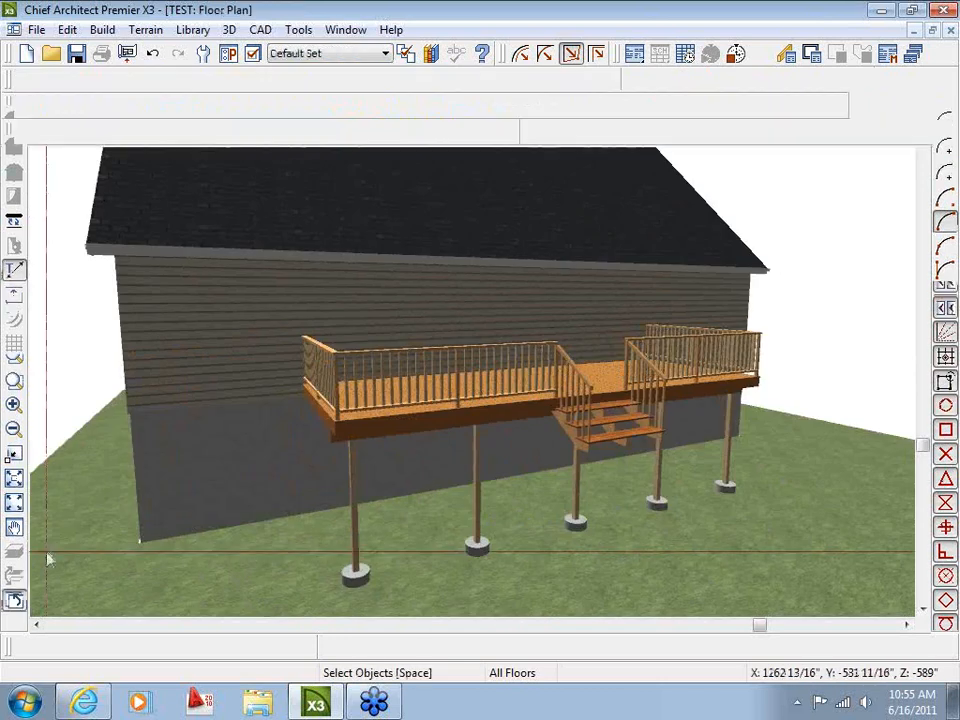
{"action": "scroll", "coordinate": [400, 335], "scroll_direction": "up", "scroll_amount": 3}
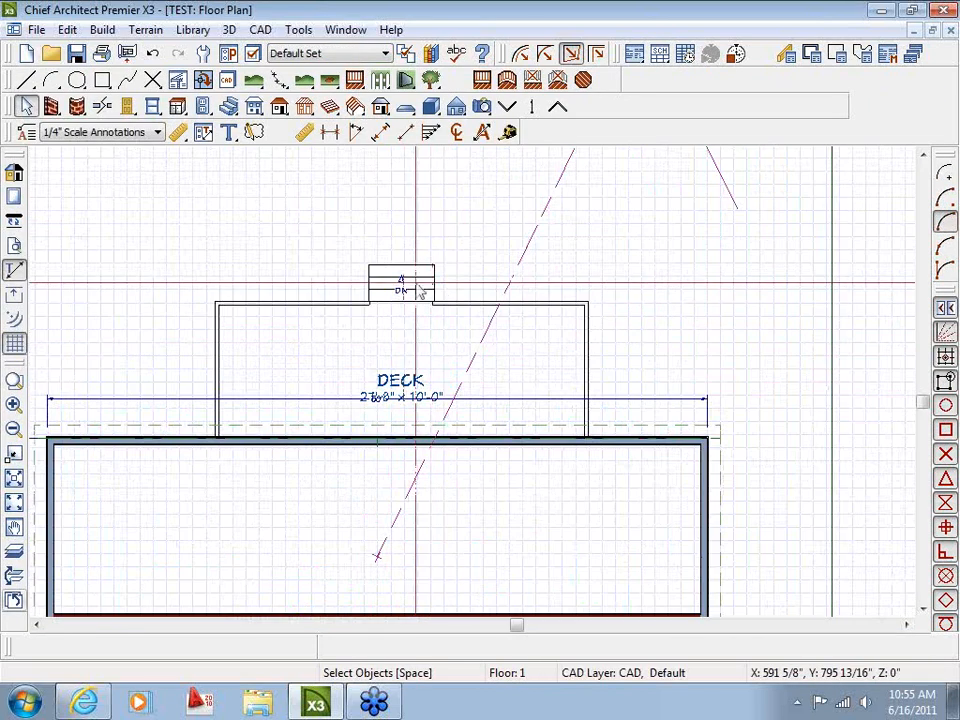
{"action": "middle_click_drag", "start_coordinate": [299, 359], "coordinate": [465, 355]}
{"action": "left_click", "coordinate": [229, 107]}
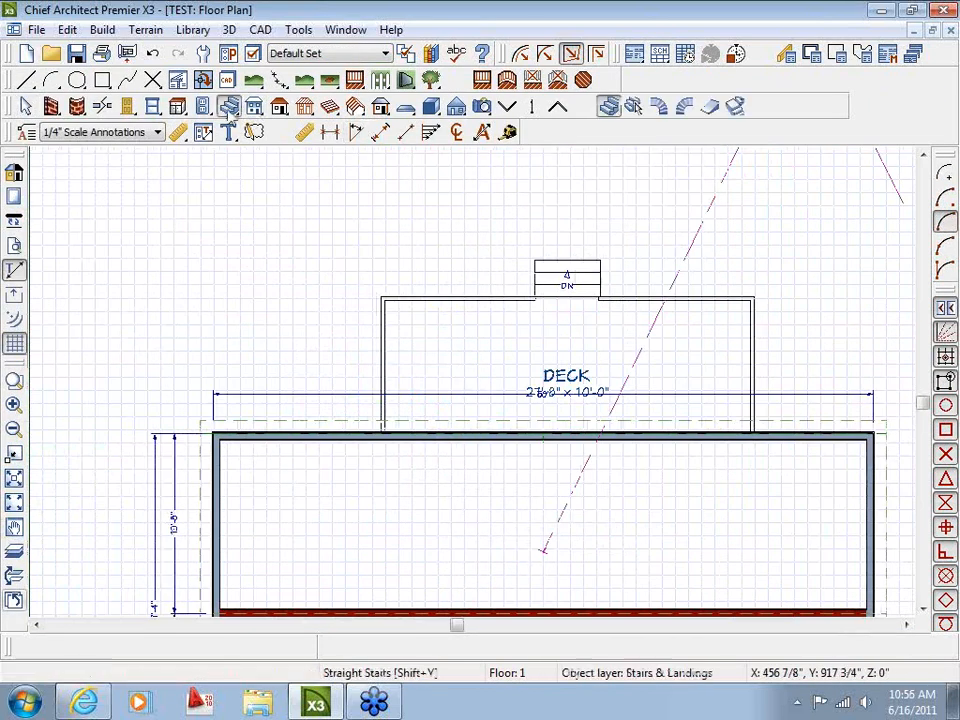
{"action": "left_click", "coordinate": [634, 107]}
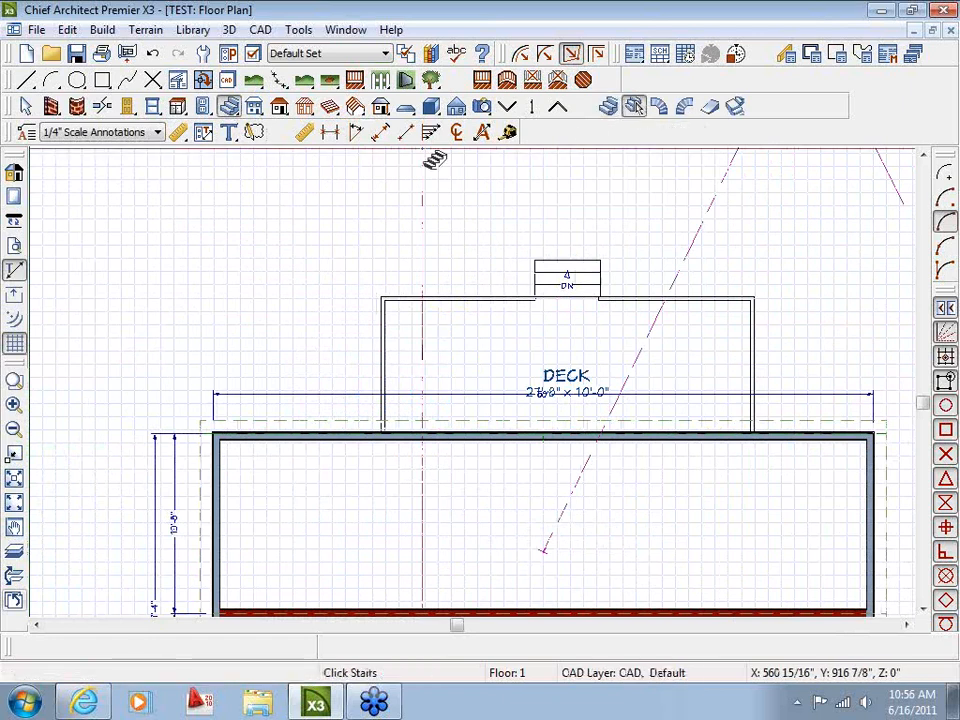
{"action": "left_click", "coordinate": [382, 363]}
{"action": "key", "text": "space"}
{"action": "scroll", "coordinate": [433, 384], "scroll_direction": "down", "scroll_amount": 2}
{"action": "middle_click_drag", "start_coordinate": [433, 387], "coordinate": [413, 464]}
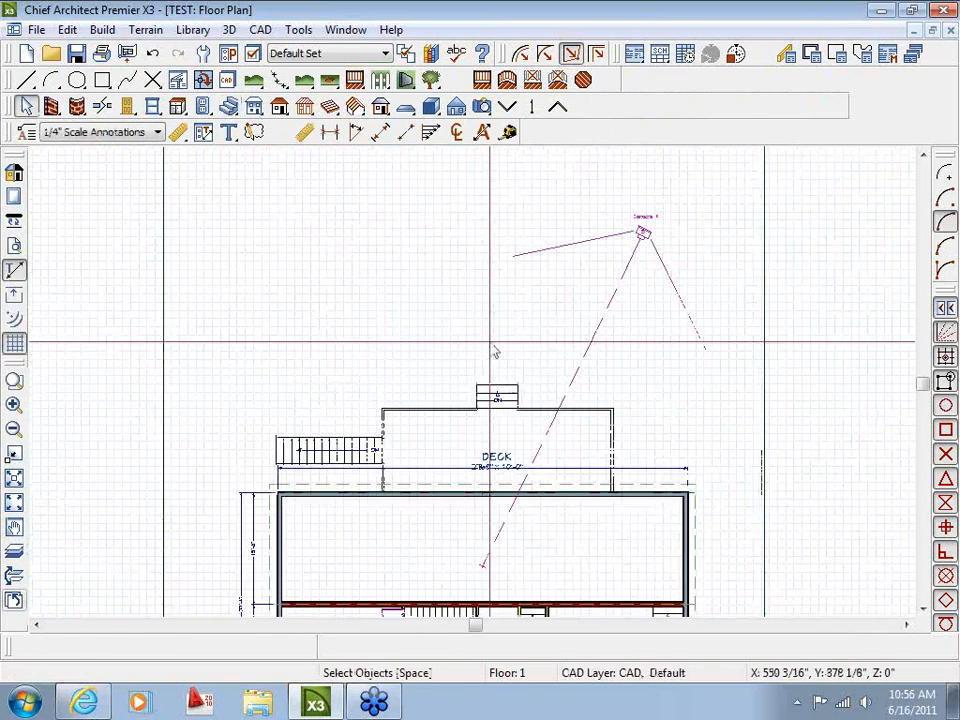
Step: Examine the new side stair and the deck in the Camera 9 overview, orbiting around them
{"action": "double_click", "coordinate": [643, 230]}
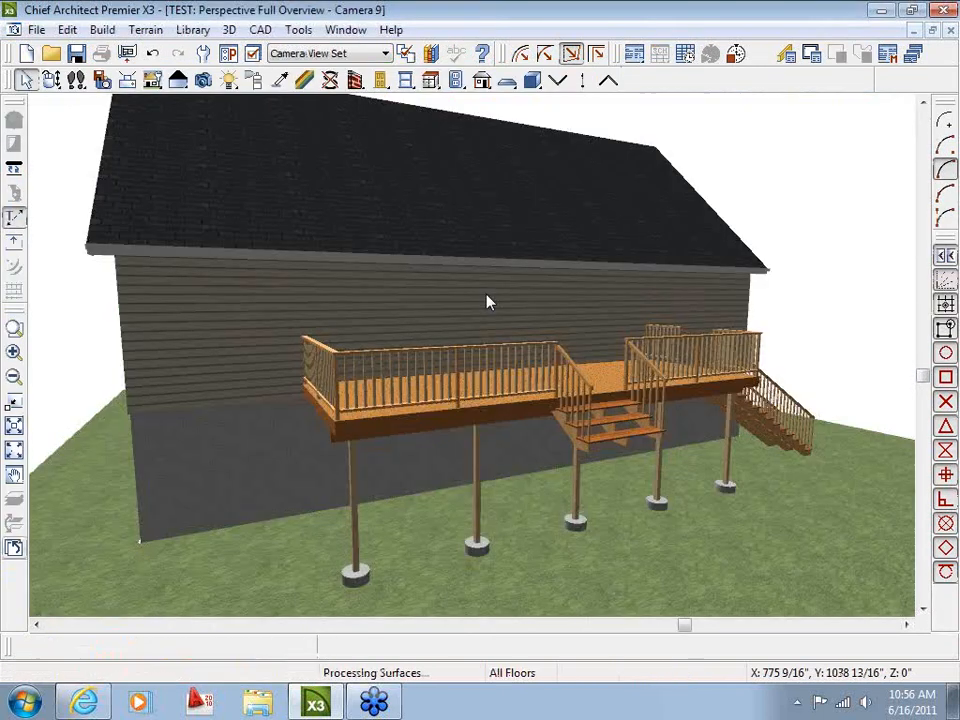
{"action": "left_click", "coordinate": [52, 80]}
{"action": "left_click_drag", "start_coordinate": [530, 390], "coordinate": [384, 514]}
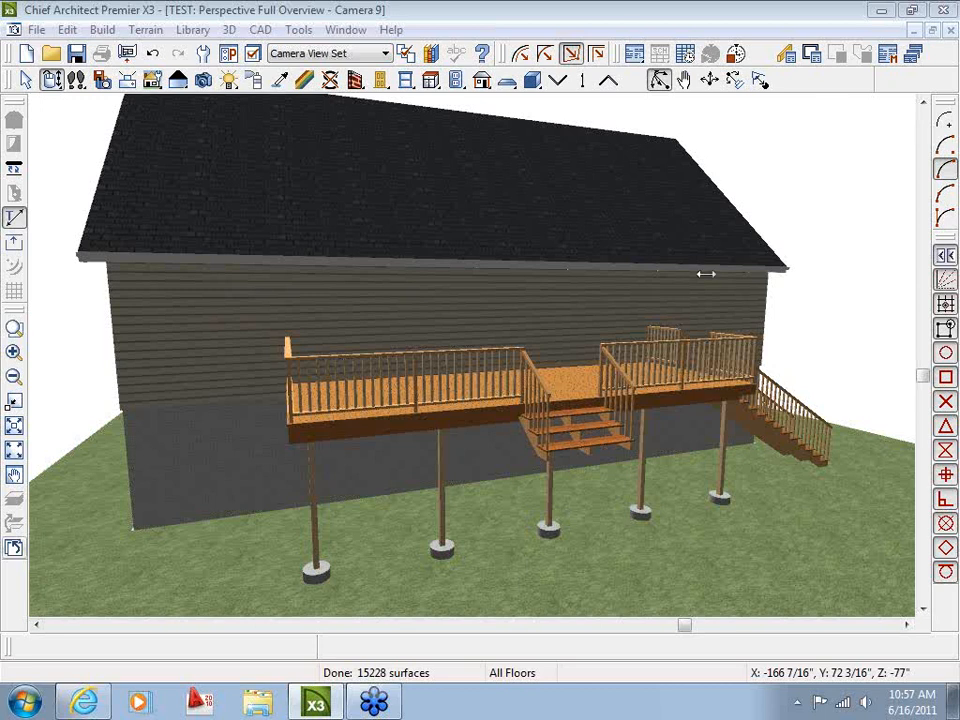
{"action": "key", "text": "ctrl+Tab"}
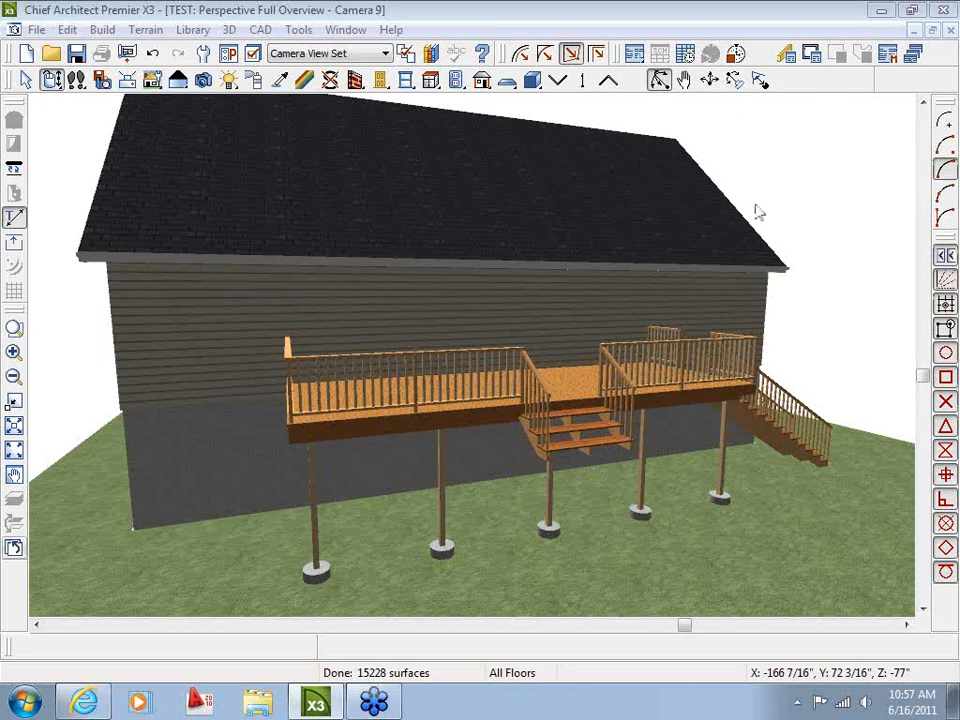